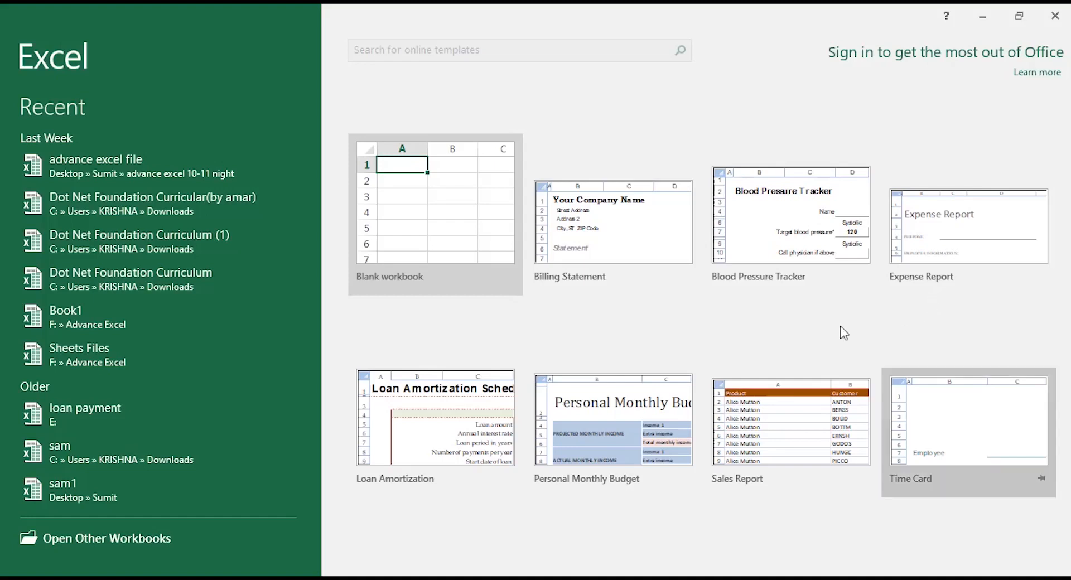
# Create Book1 as a new blank workbook from the Excel start screen.
pyautogui.click(428, 235)
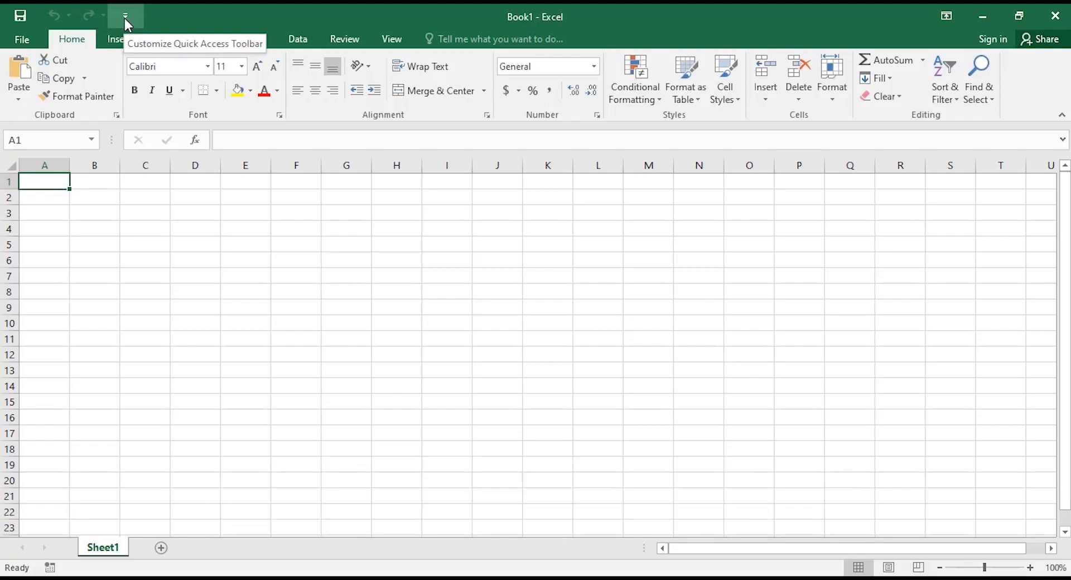
pyautogui.click(125, 18)
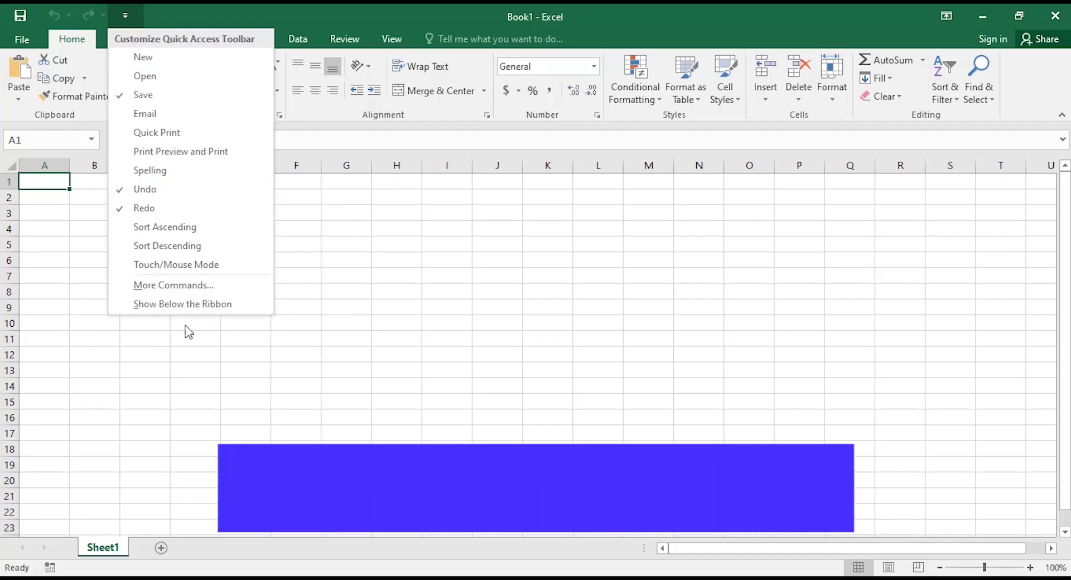
pyautogui.click(149, 337)
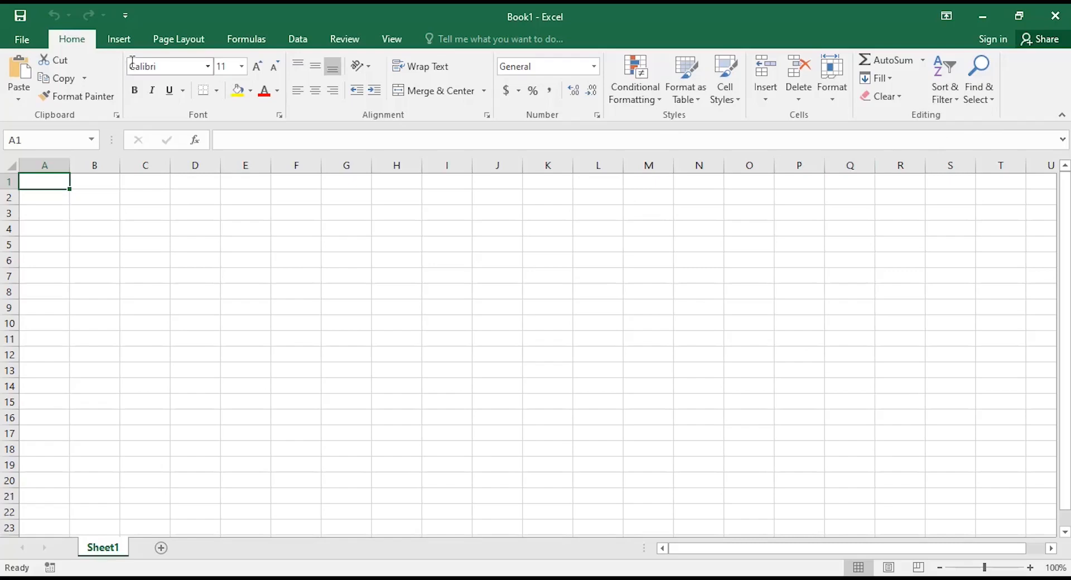
# Browse the Insert, Page Layout, Formulas, Data, Review and View ribbon tabs in turn.
pyautogui.click(116, 44)
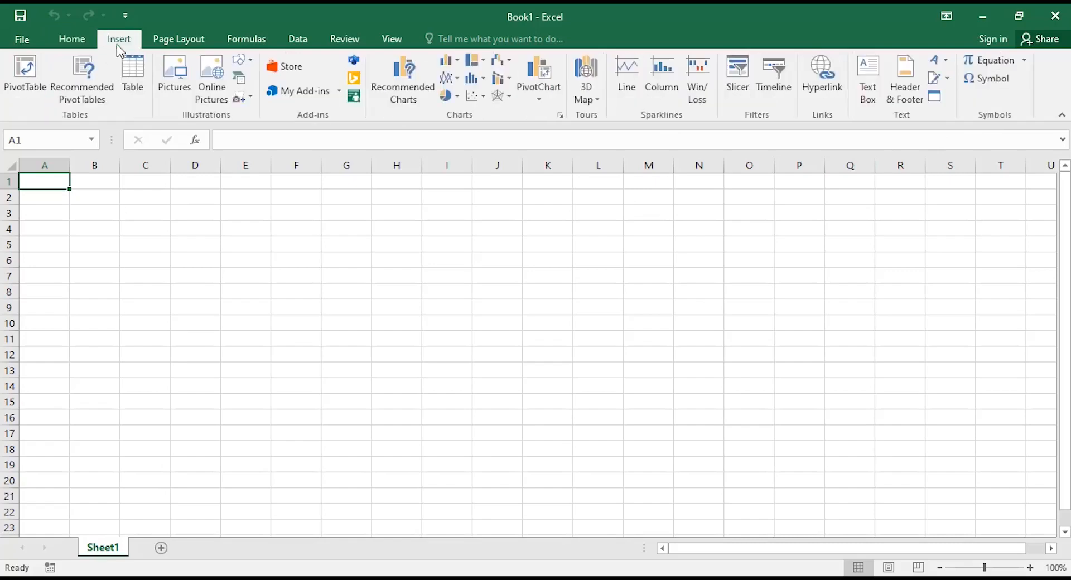
pyautogui.click(180, 39)
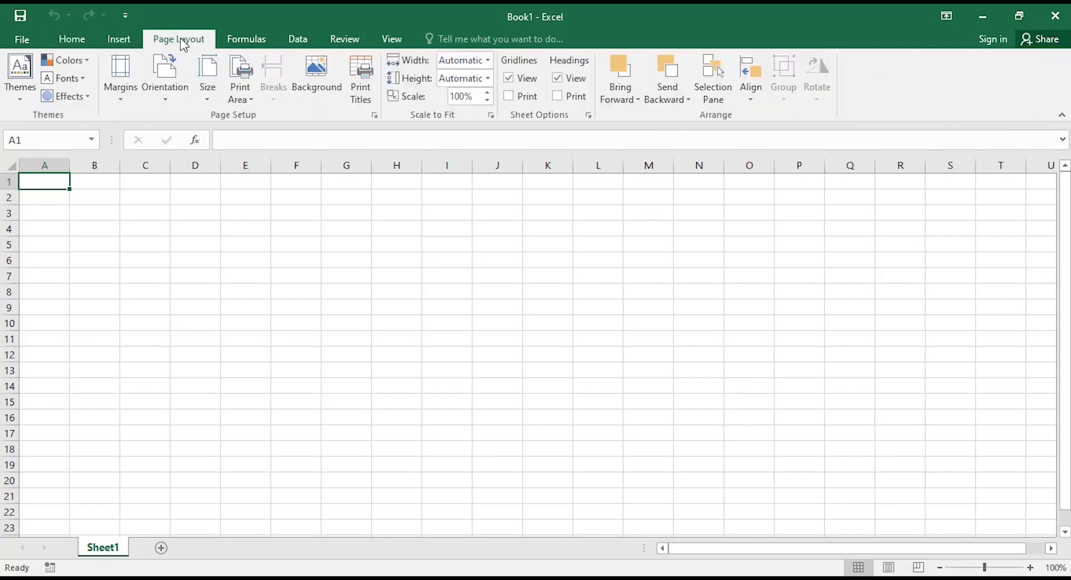
pyautogui.click(261, 41)
pyautogui.click(298, 43)
pyautogui.click(341, 43)
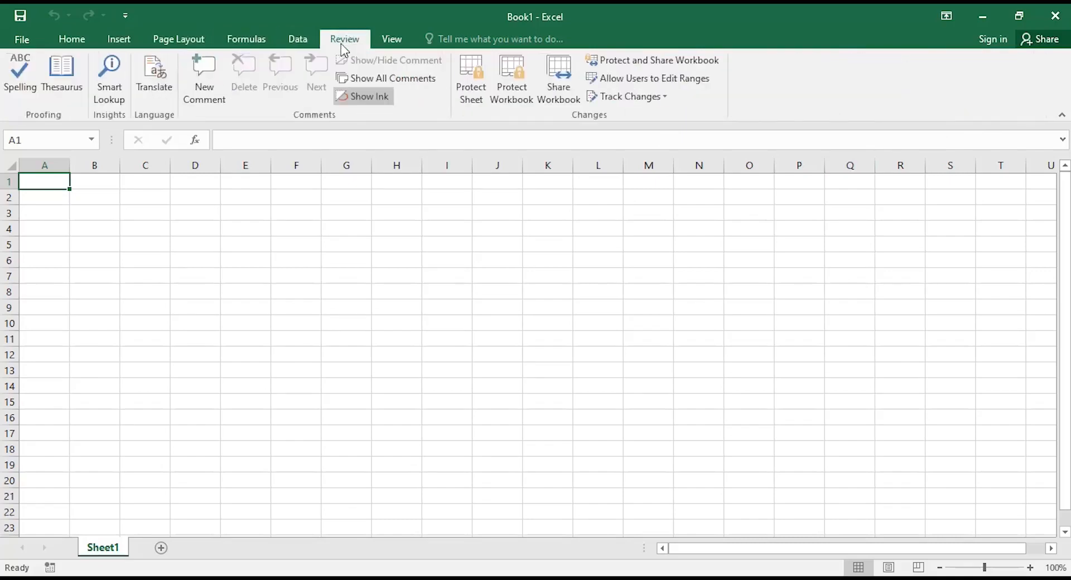
pyautogui.click(396, 45)
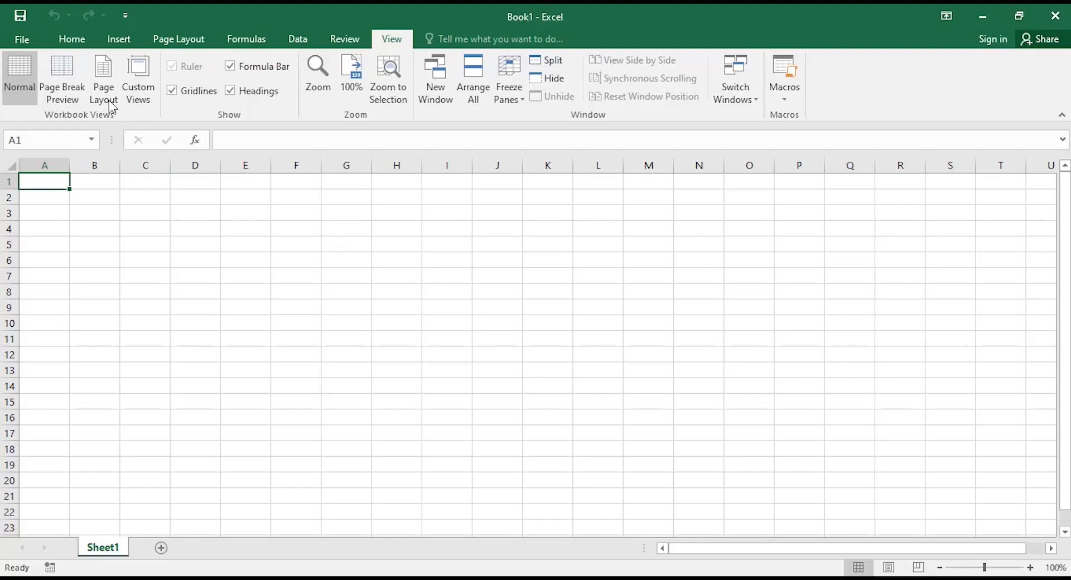
# Switch the ribbon back to the Home tab.
pyautogui.click(70, 41)
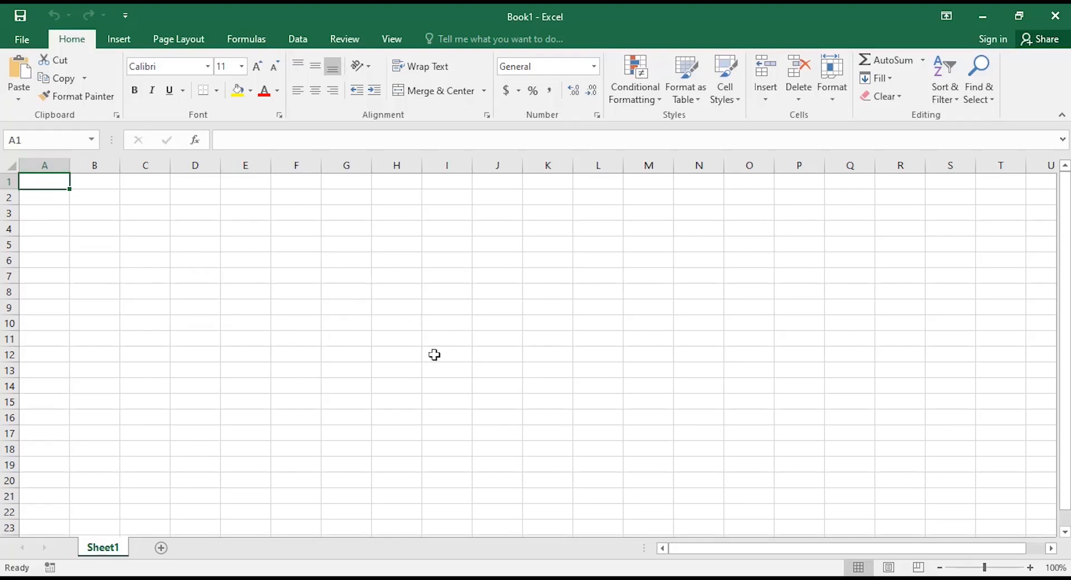
pyautogui.click(336, 263)
pyautogui.click(461, 291)
pyautogui.click(327, 380)
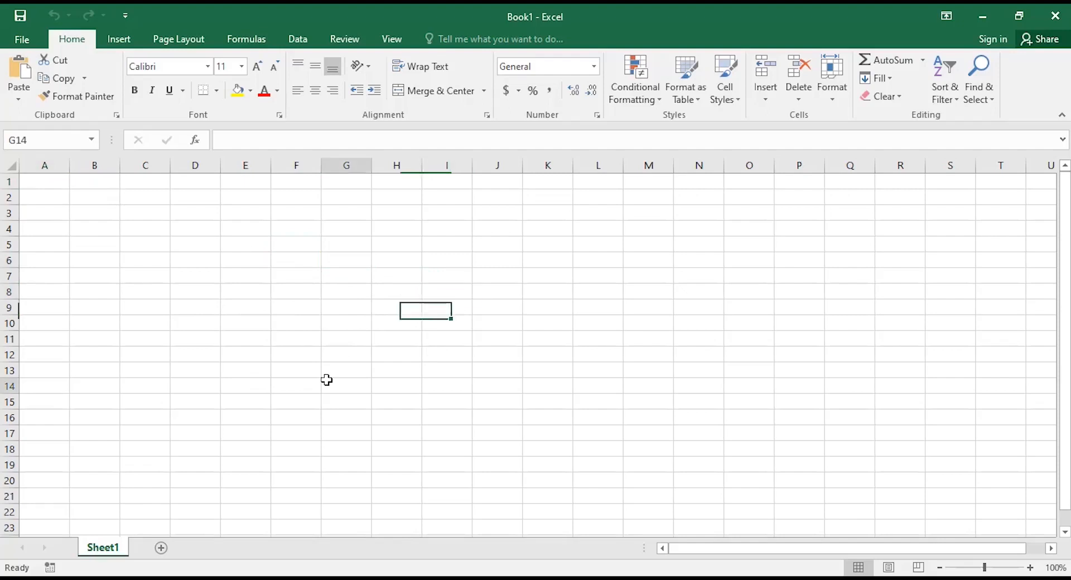
pyautogui.click(244, 269)
pyautogui.click(417, 256)
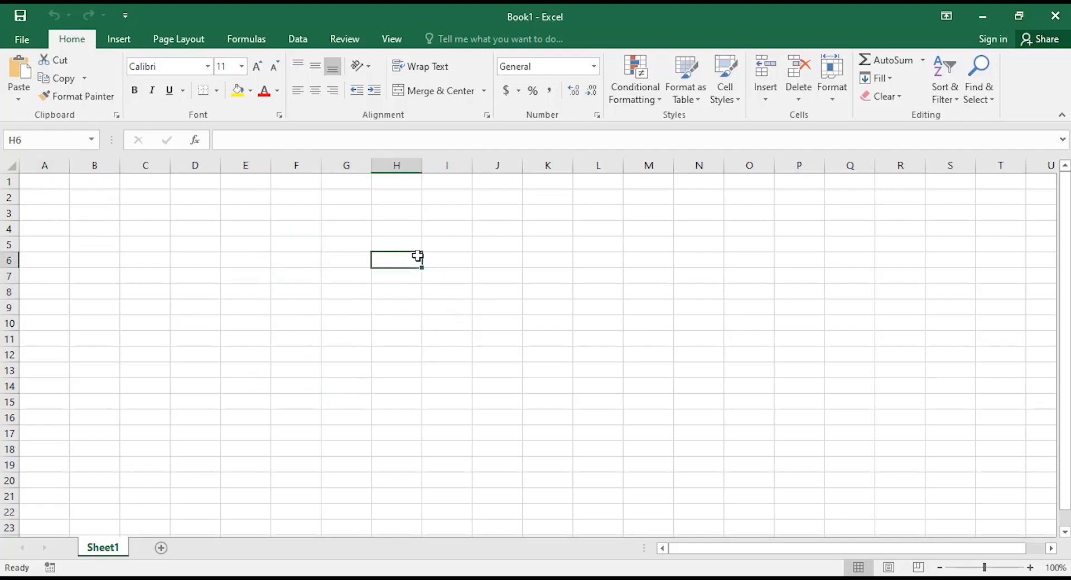
pyautogui.click(482, 296)
pyautogui.click(369, 354)
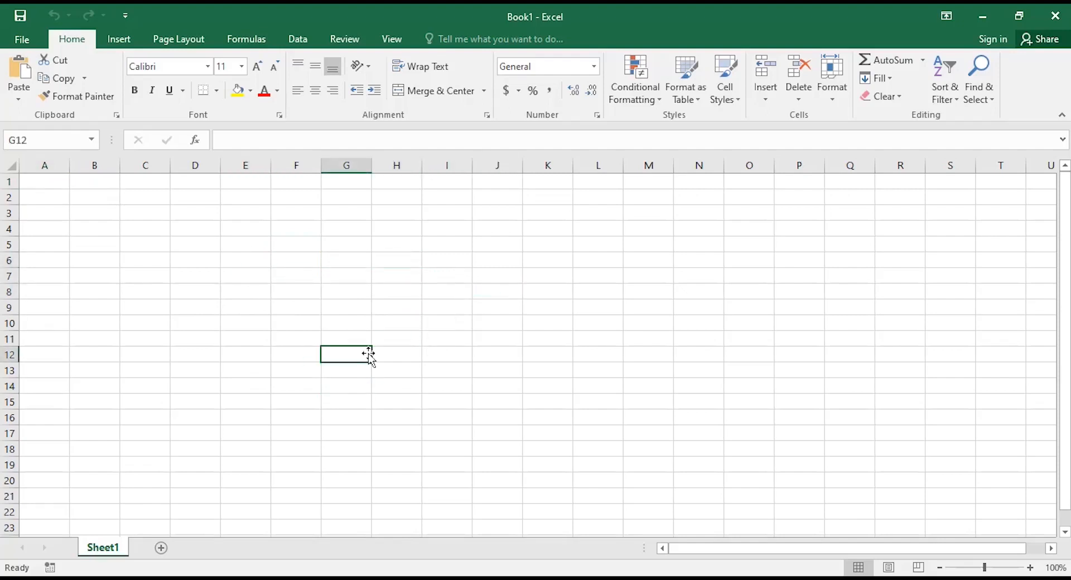
pyautogui.click(348, 272)
pyautogui.click(440, 257)
pyautogui.click(280, 261)
pyautogui.click(405, 306)
pyautogui.click(353, 365)
pyautogui.click(337, 264)
pyautogui.click(444, 260)
pyautogui.click(398, 271)
pyautogui.click(268, 292)
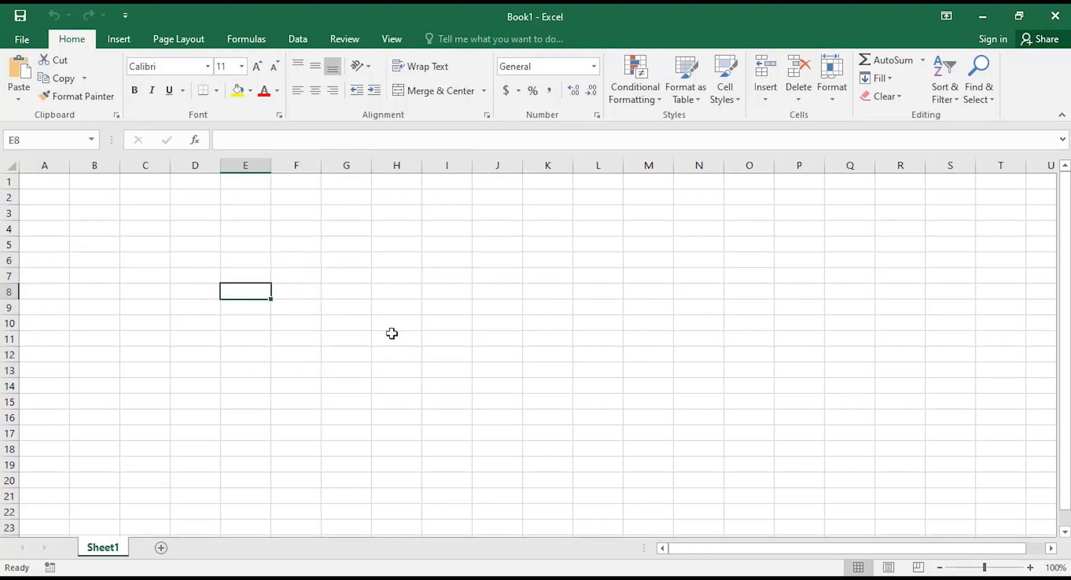
pyautogui.click(392, 335)
pyautogui.click(479, 296)
pyautogui.click(391, 255)
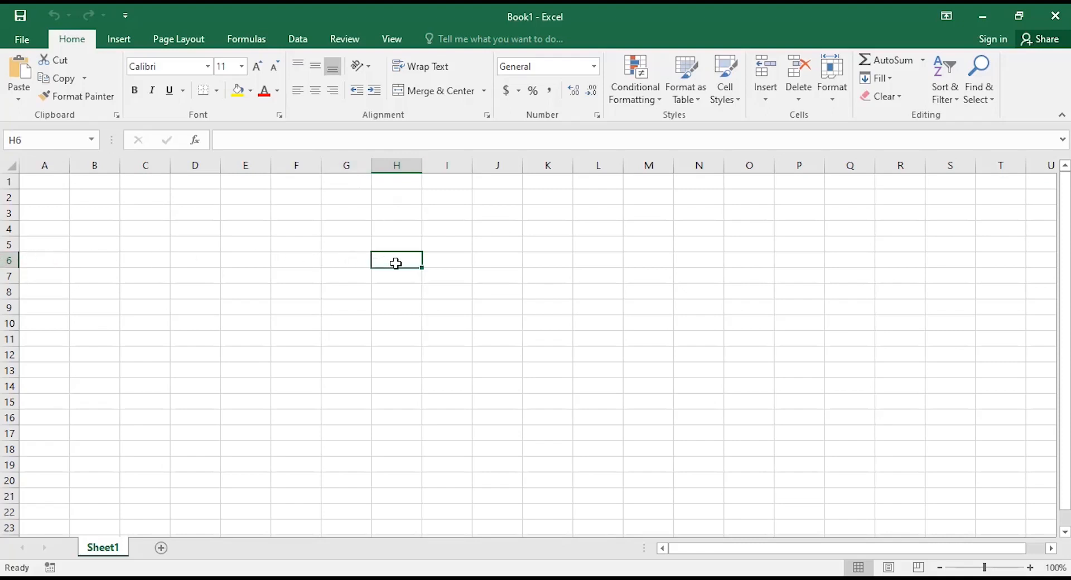
pyautogui.click(29, 141)
pyautogui.click(308, 278)
pyautogui.click(450, 229)
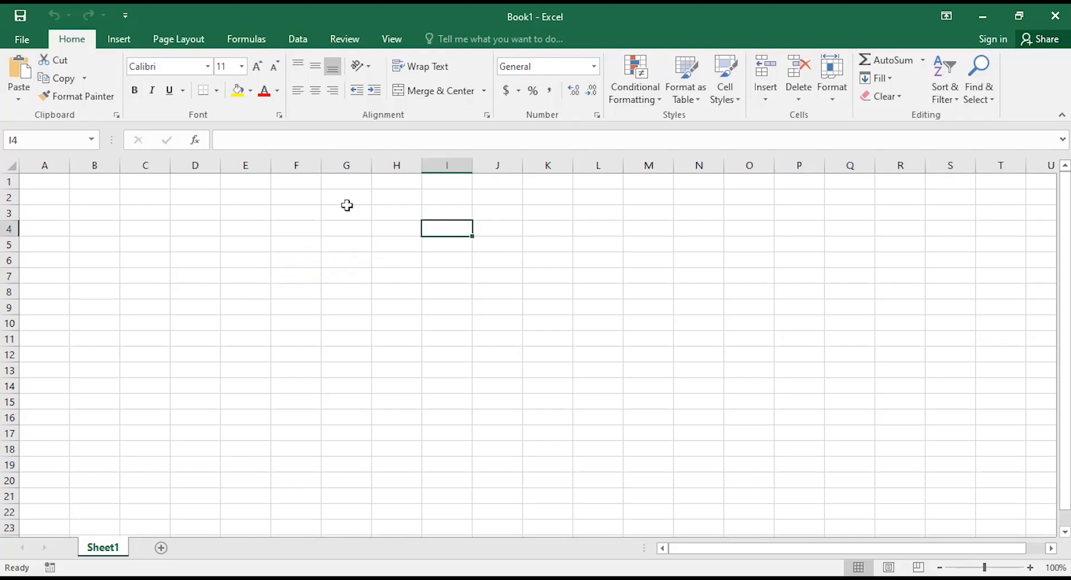
pyautogui.click(232, 209)
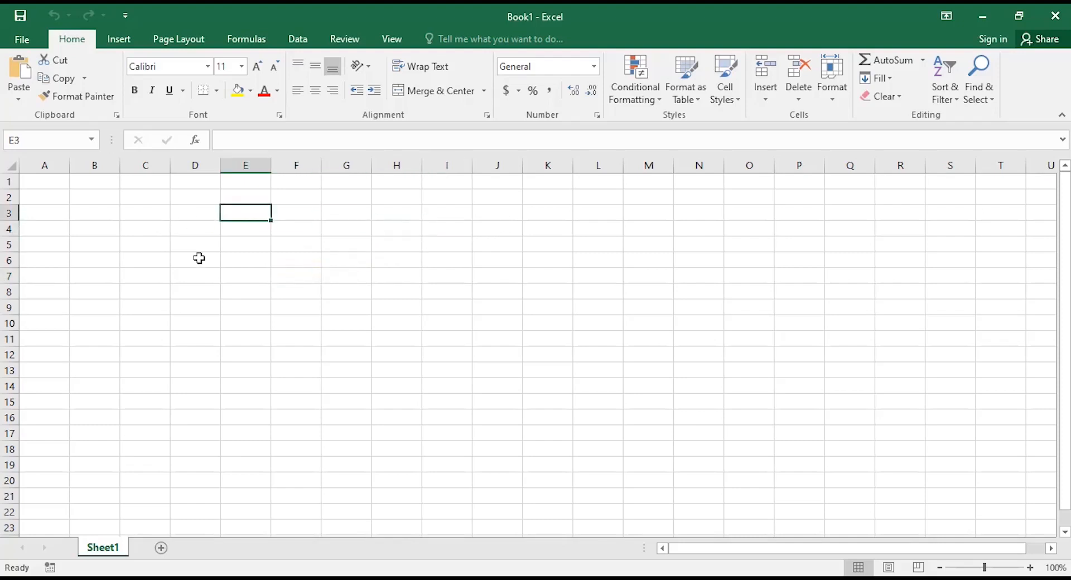
pyautogui.click(501, 258)
pyautogui.click(427, 362)
pyautogui.click(277, 323)
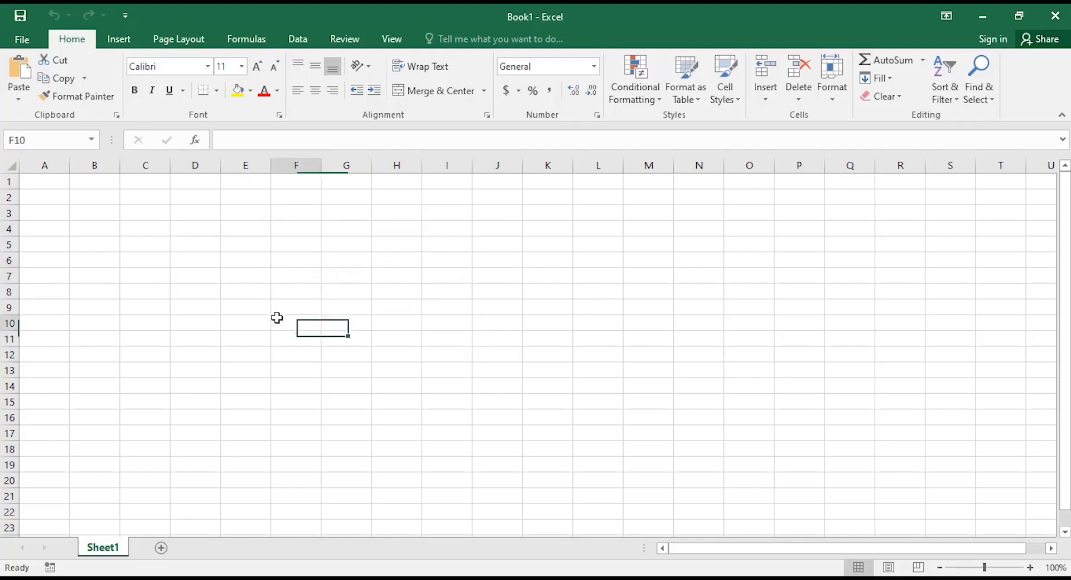
pyautogui.click(448, 245)
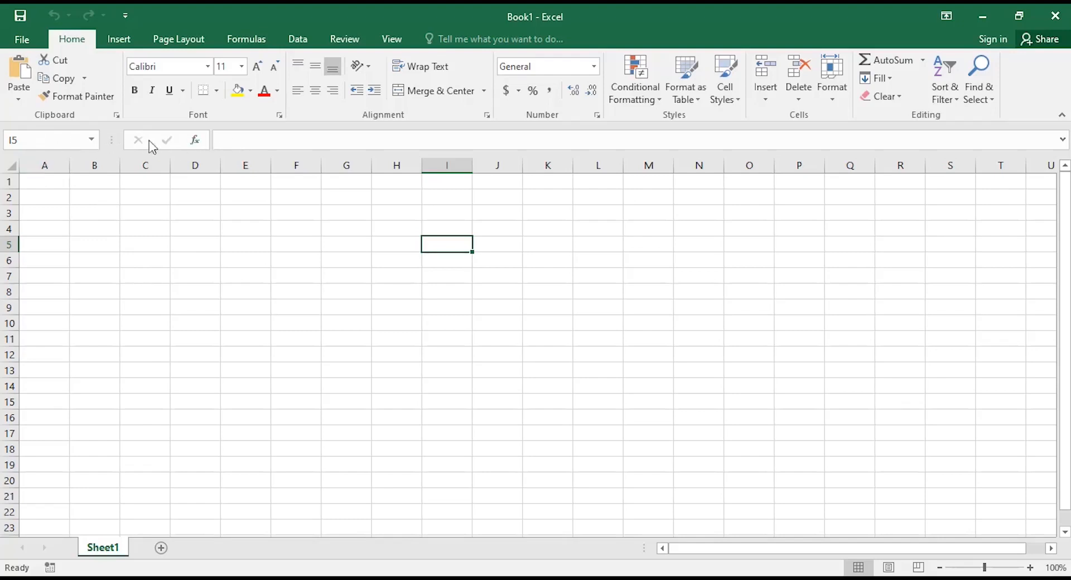
pyautogui.click(266, 140)
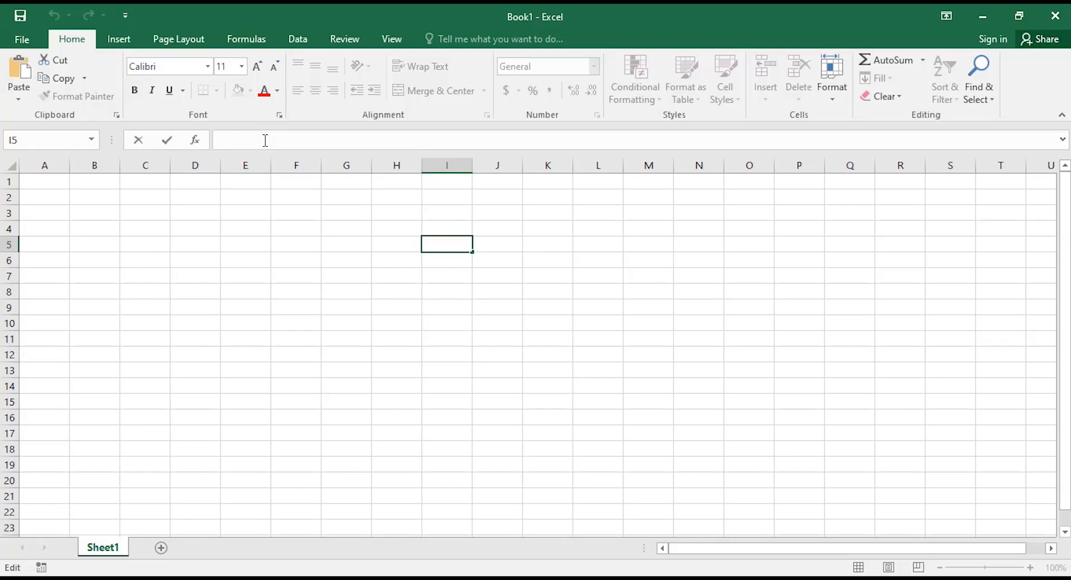
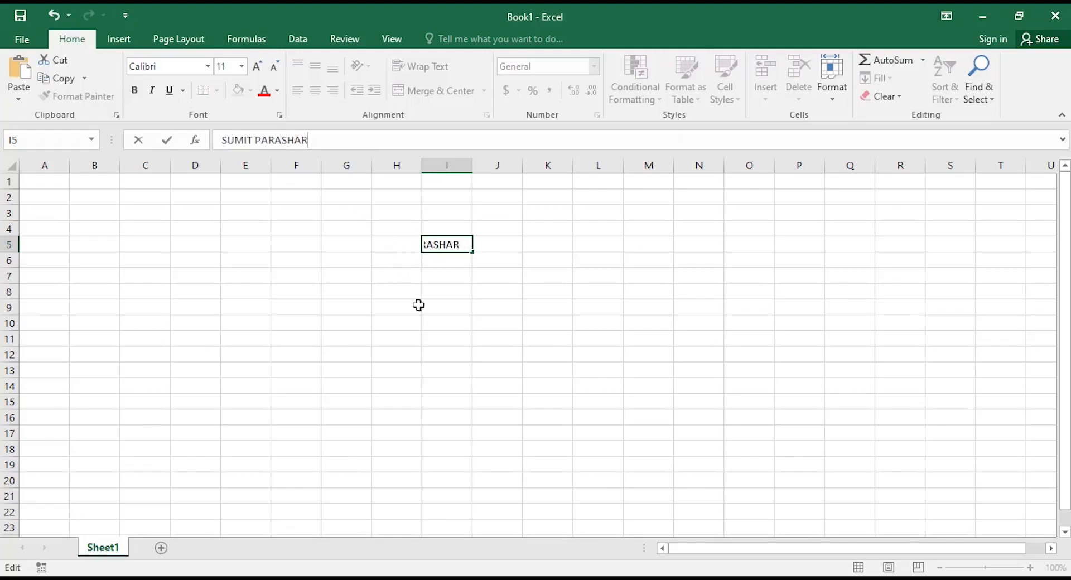
pyautogui.click(459, 291)
pyautogui.click(442, 244)
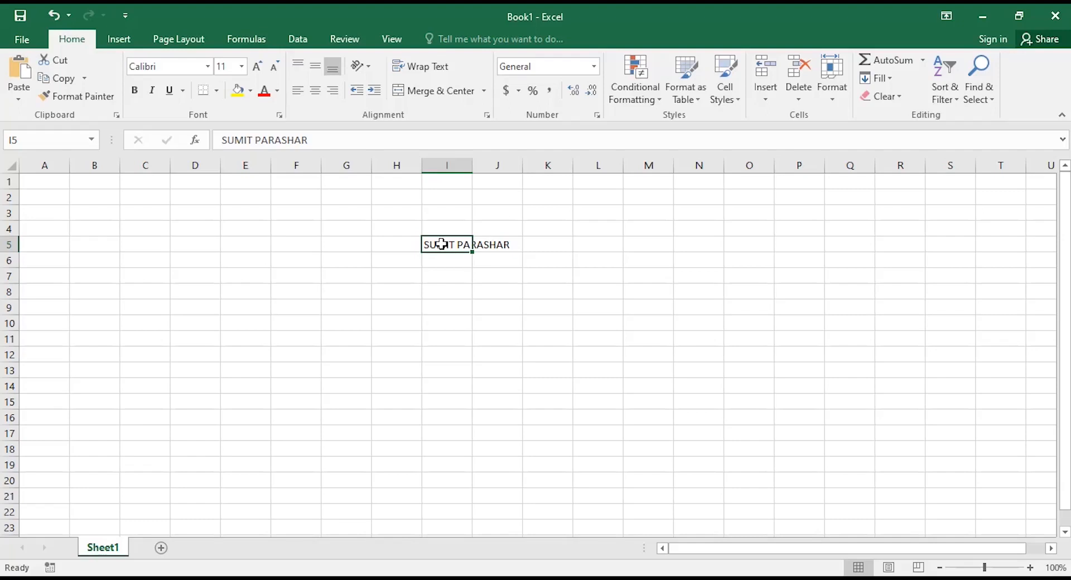
pyautogui.moveTo(317, 139); pyautogui.dragTo(201, 151)
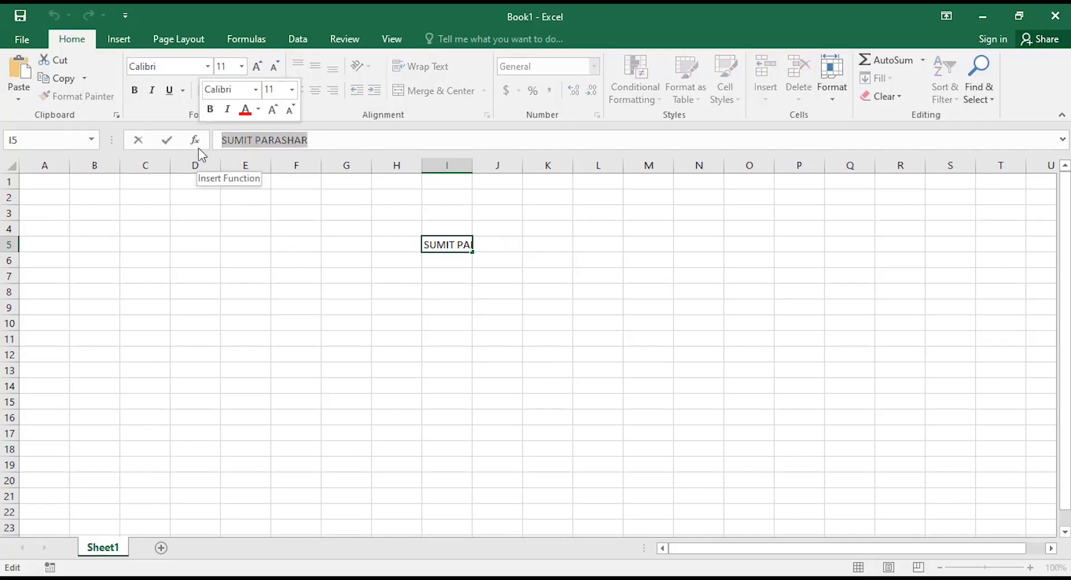
pyautogui.press('Delete')
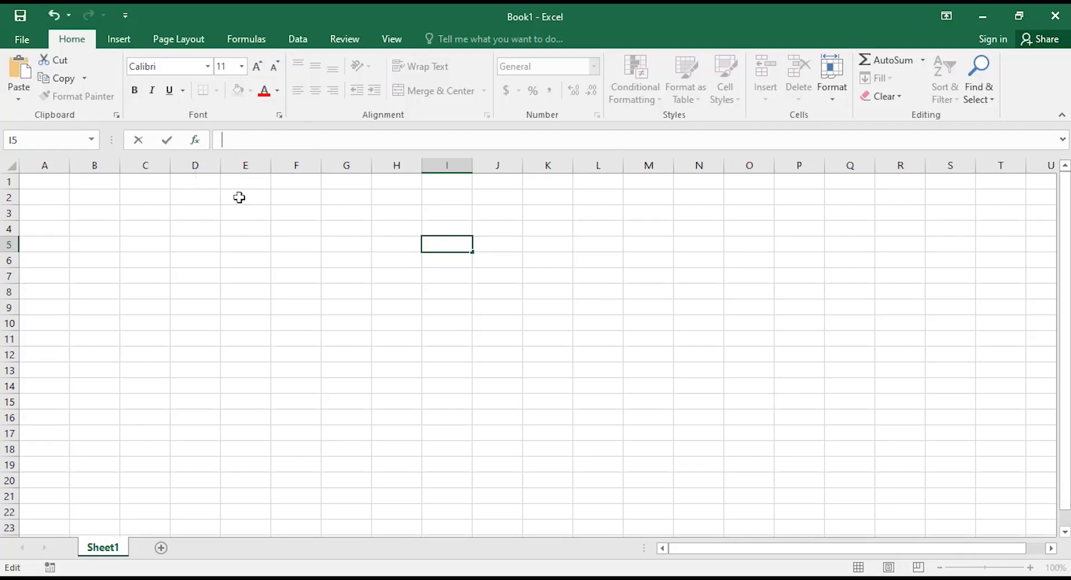
pyautogui.click(384, 277)
pyautogui.click(392, 338)
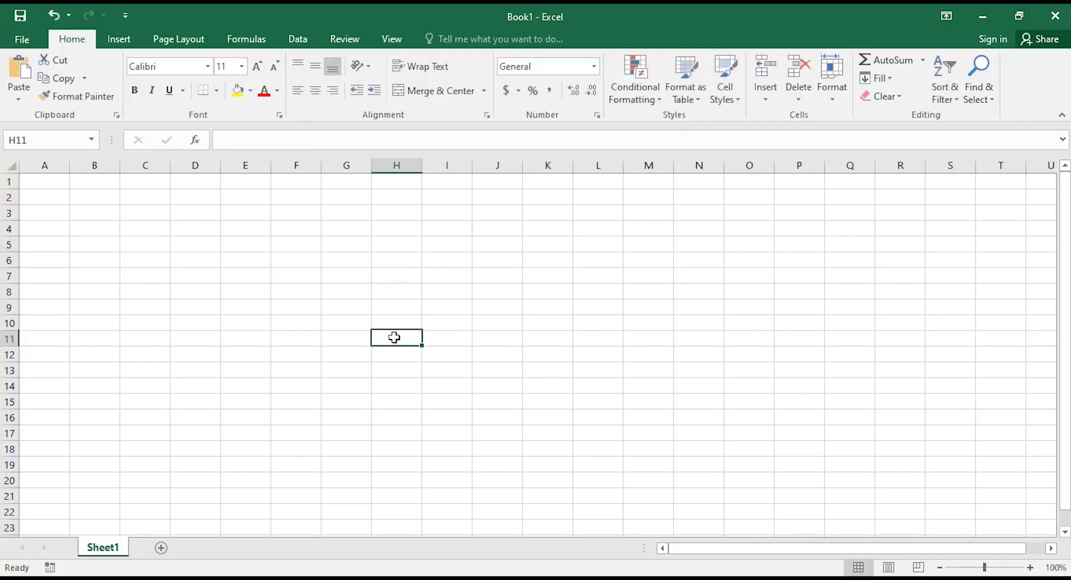
pyautogui.click(283, 368)
pyautogui.click(304, 306)
pyautogui.click(318, 241)
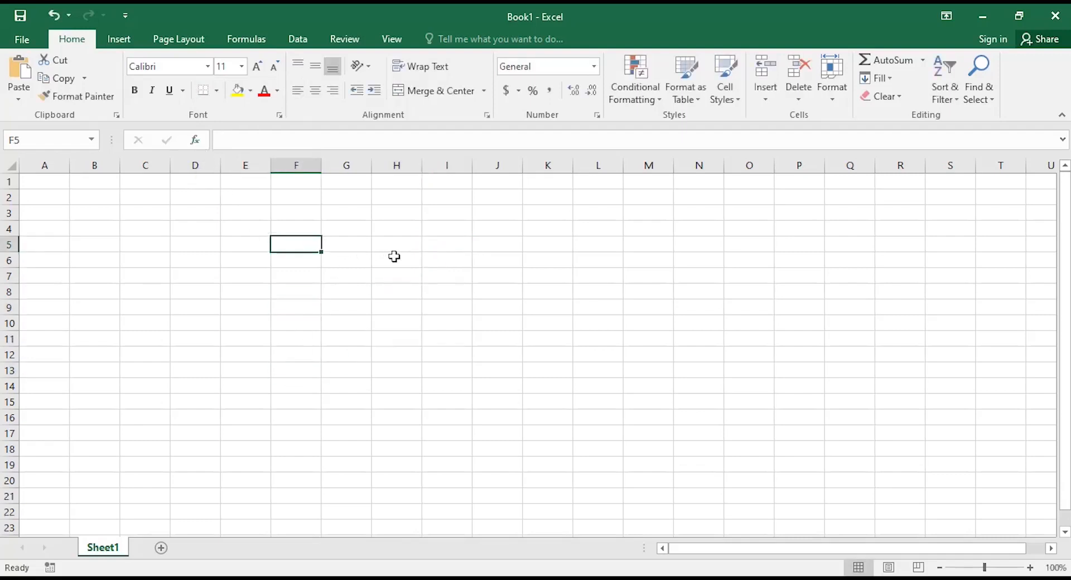
pyautogui.click(394, 255)
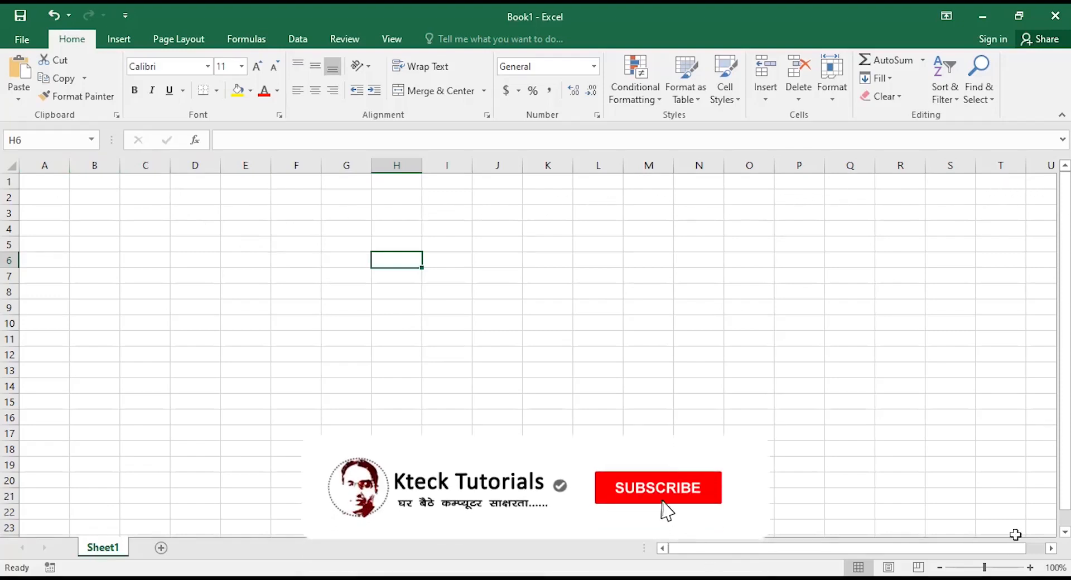
# Scroll horizontally through the far-right columns, then back to columns A through U.
pyautogui.click(1051, 548)
pyautogui.click(1051, 548)
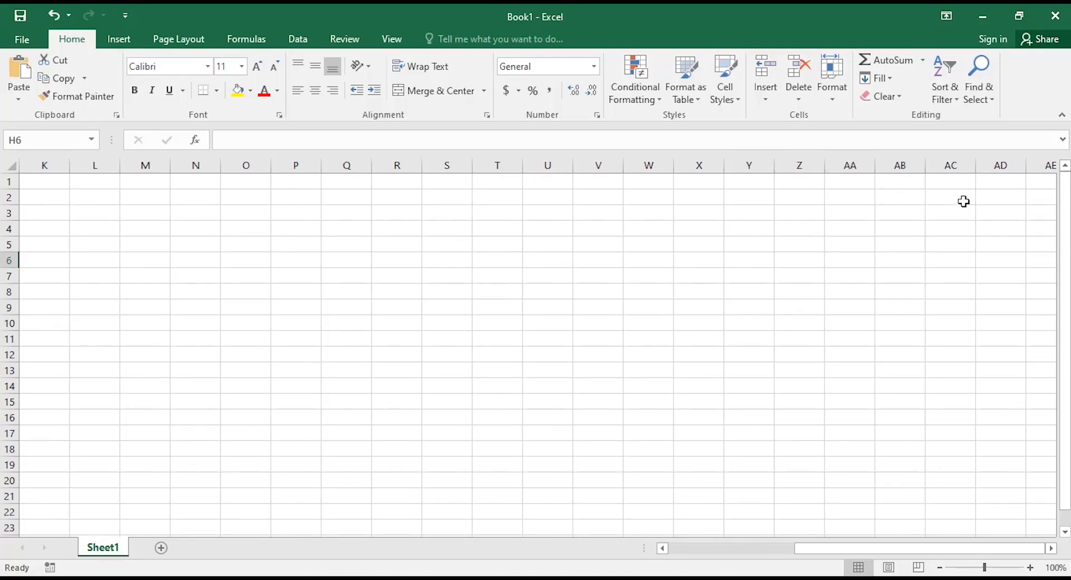
pyautogui.click(1051, 548)
pyautogui.moveTo(1051, 548); pyautogui.dragTo(1051, 548)
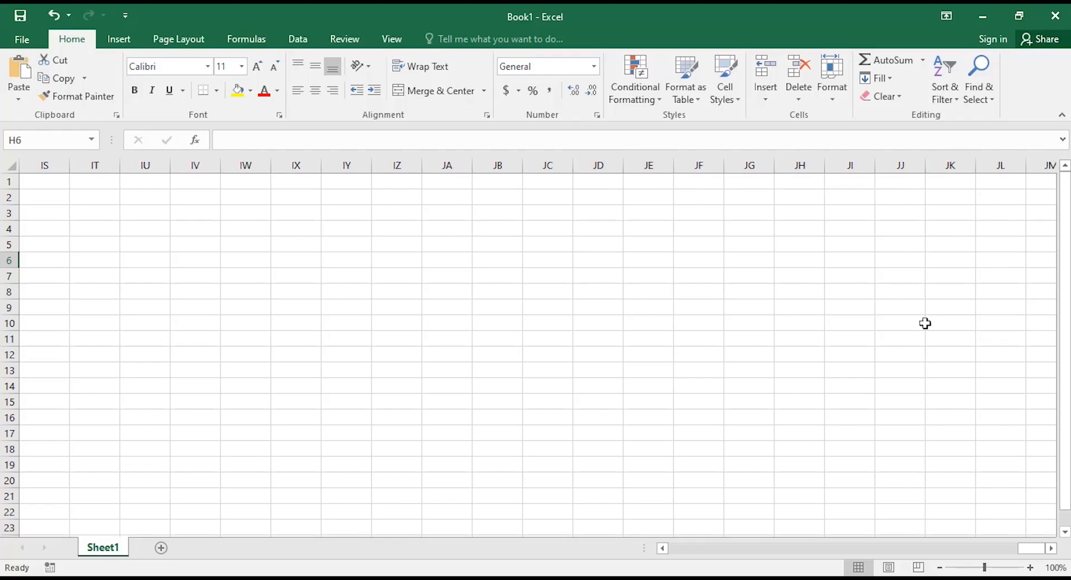
pyautogui.click(663, 550)
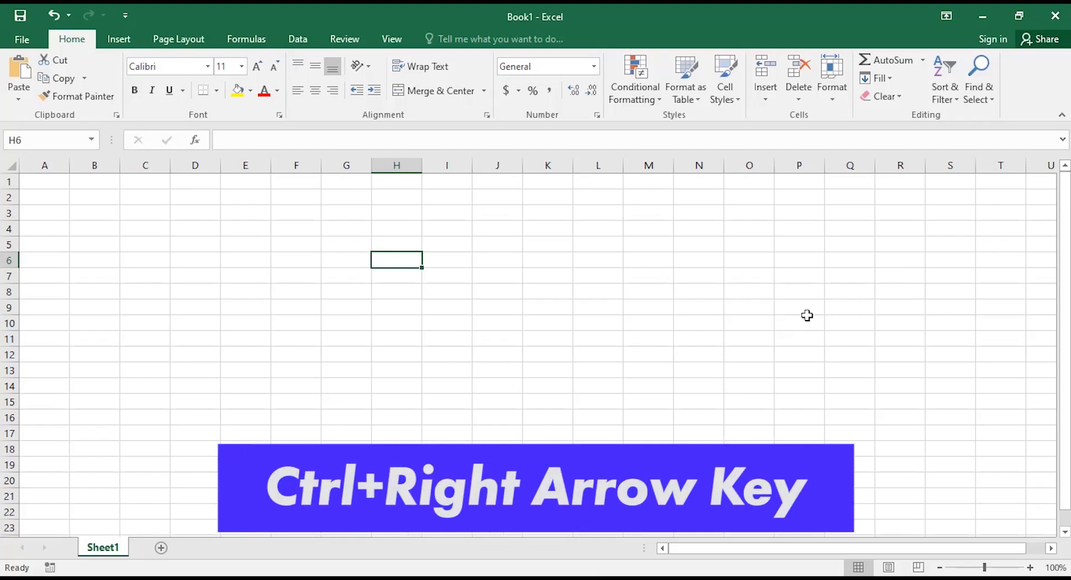
pyautogui.hotkey('ctrl', 'Right')
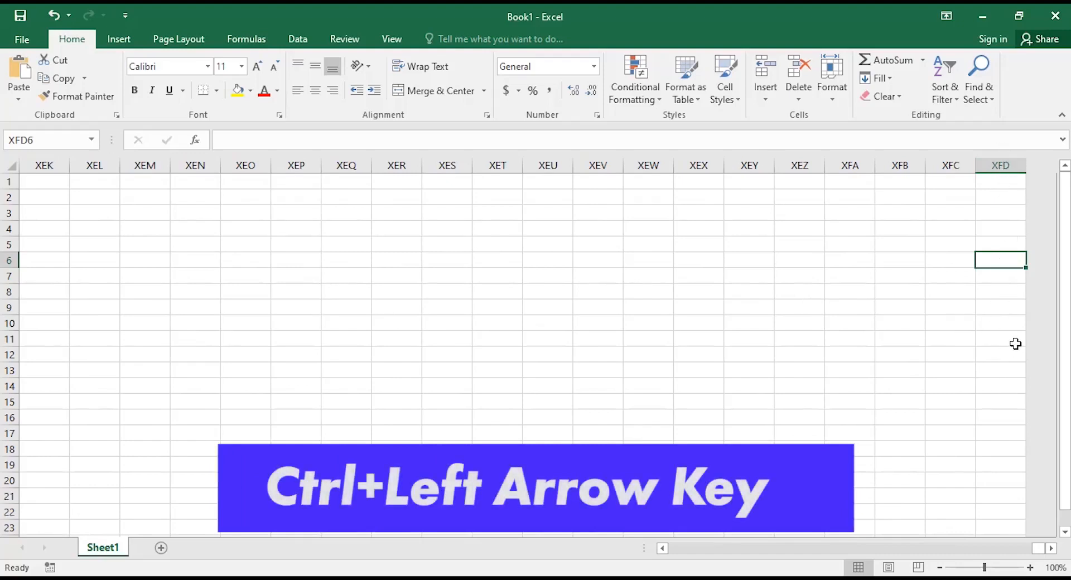
pyautogui.hotkey('ctrl', 'Left')
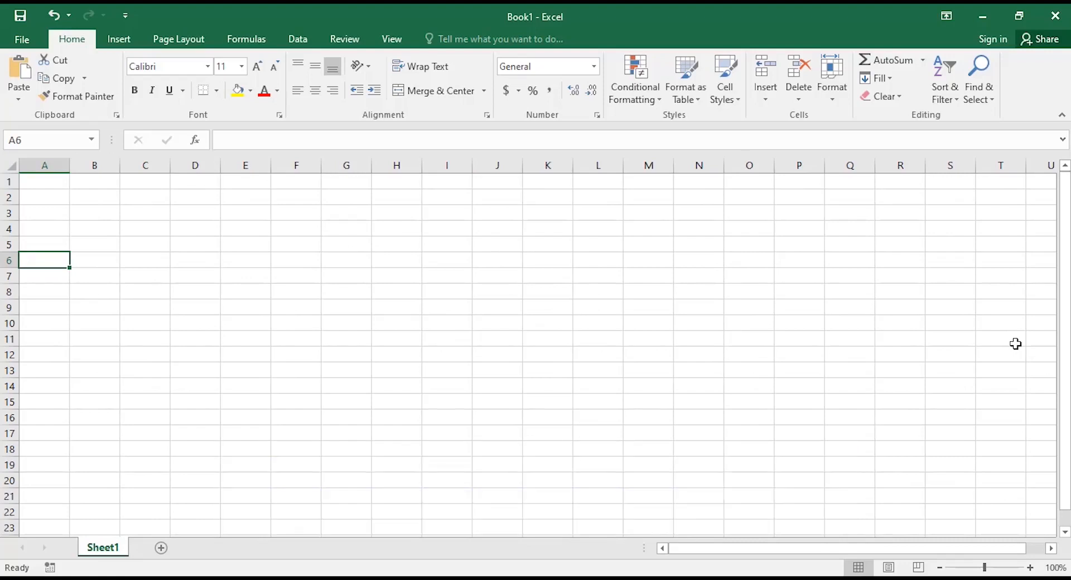
pyautogui.hotkey('ctrl', 'Right')
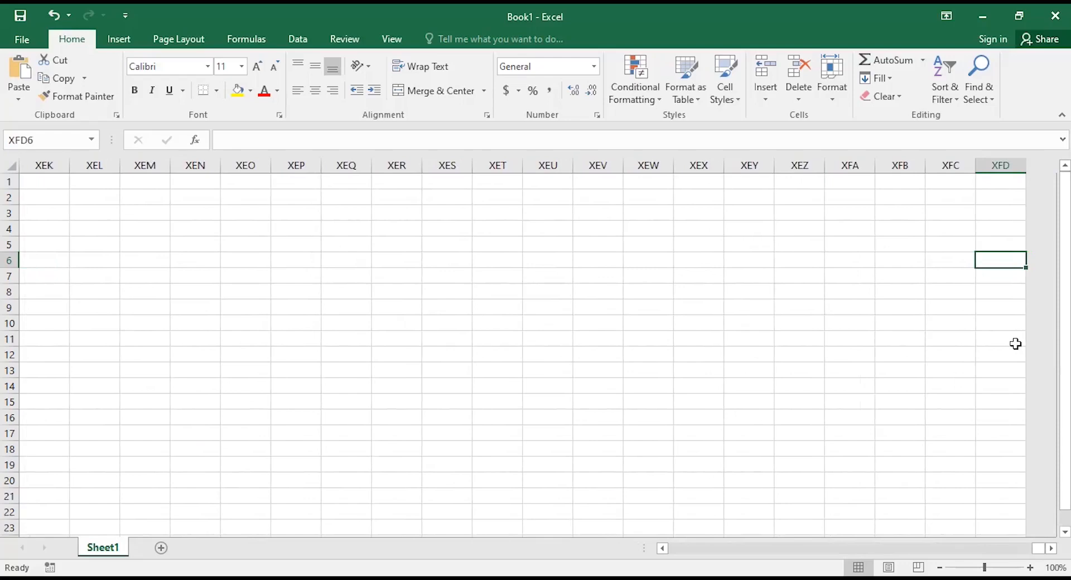
pyautogui.hotkey('ctrl', 'Left')
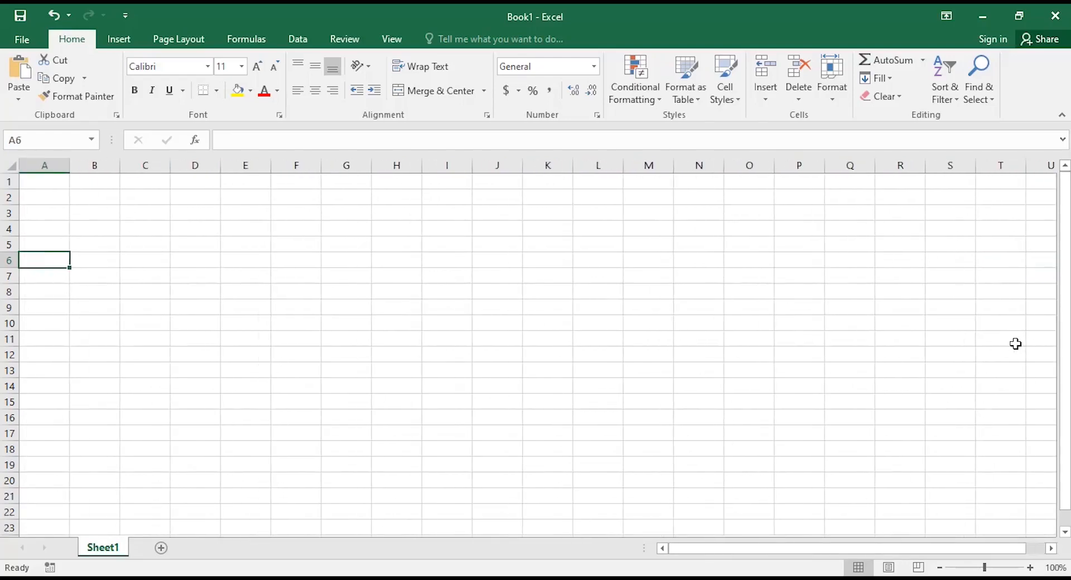
pyautogui.hotkey('ctrl', 'Right')
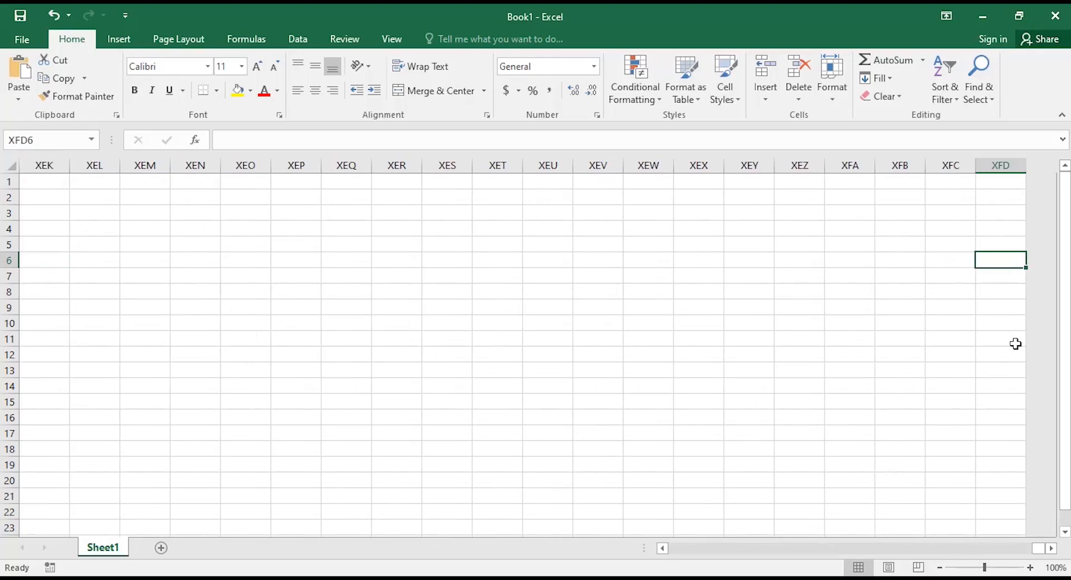
pyautogui.hotkey('ctrl', 'Left')
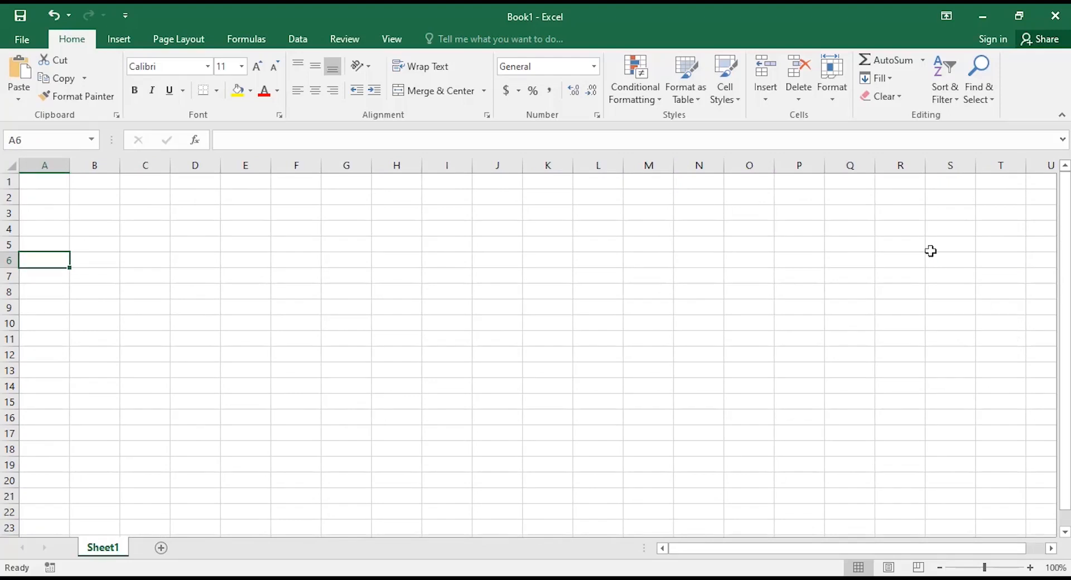
# Select F1 and jump to the last row, F1048576, with Ctrl+Down.
pyautogui.click(285, 183)
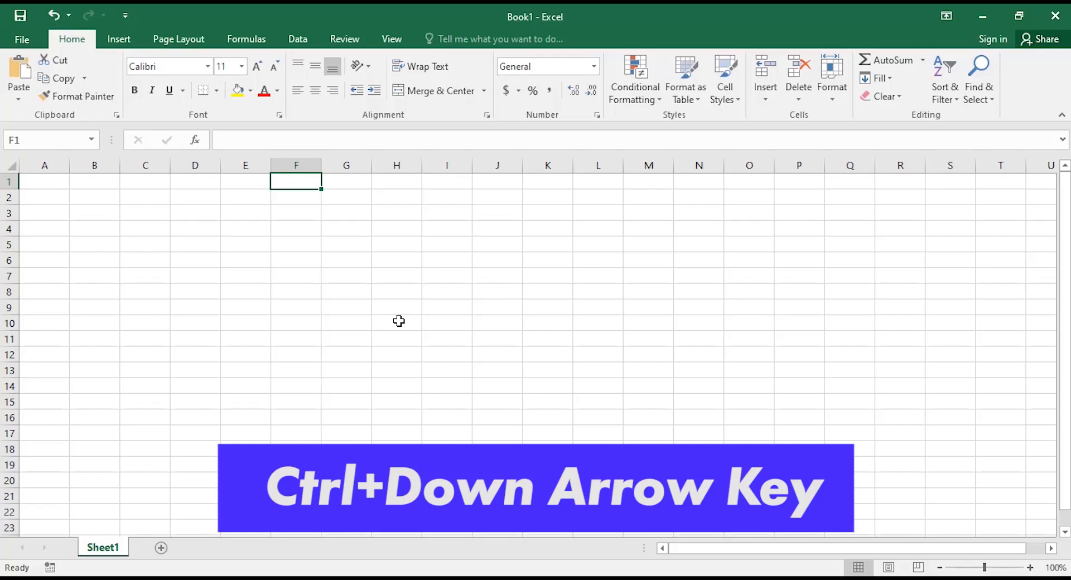
pyautogui.hotkey('ctrl', 'Down')
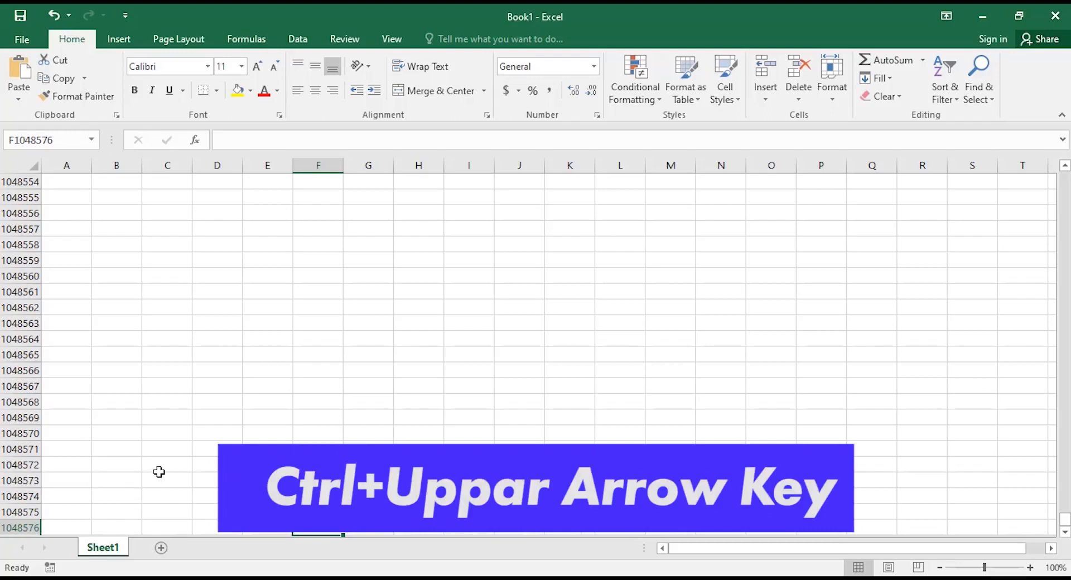
# Toggle between F1 and F1048576 with Ctrl+Up and Ctrl+Down, finishing at F1.
pyautogui.hotkey('ctrl', 'Up')
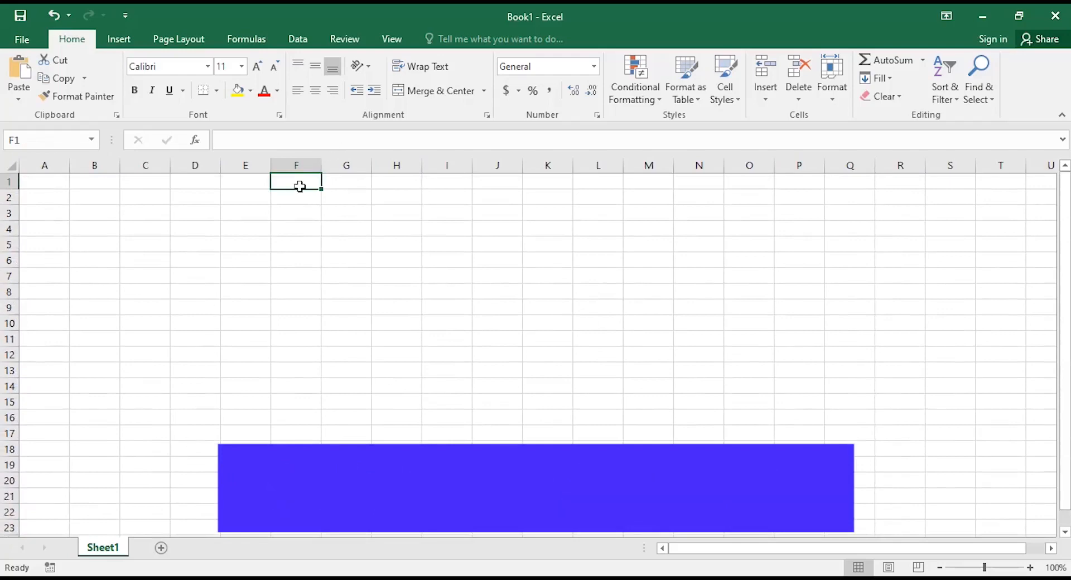
pyautogui.hotkey('ctrl', 'Down')
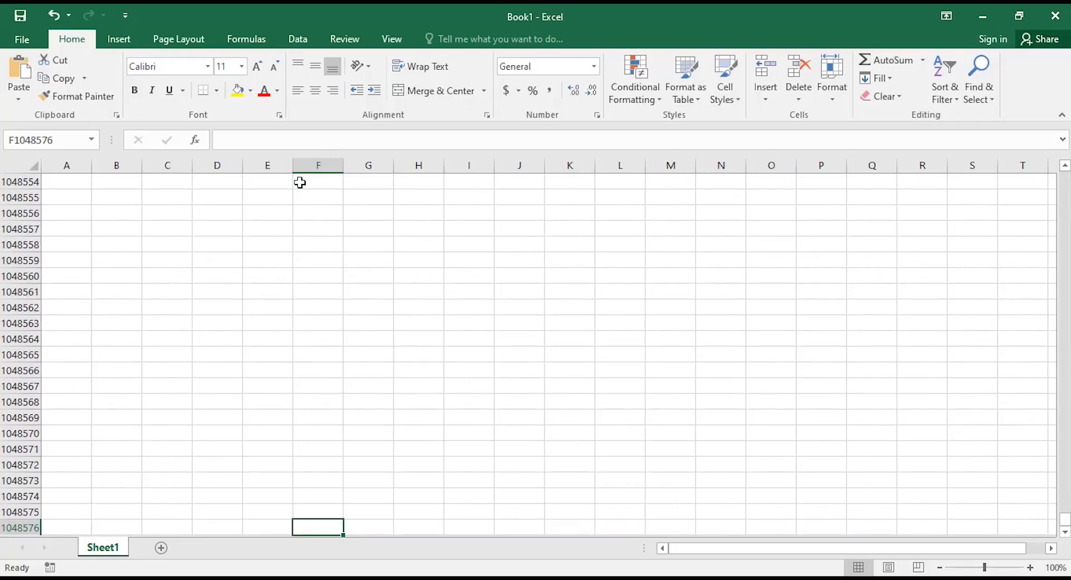
pyautogui.hotkey('ctrl', 'Up')
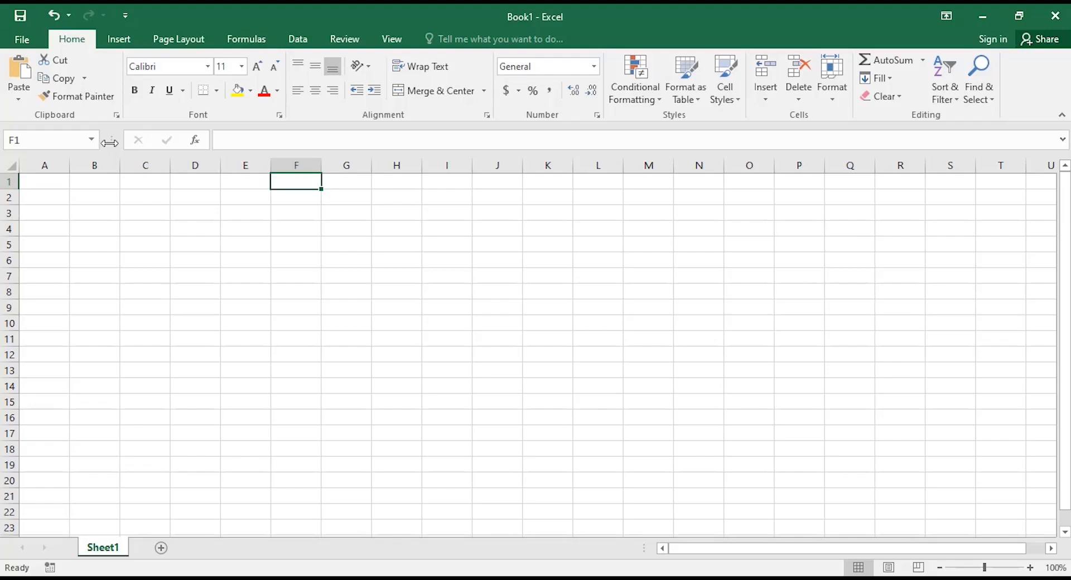
# Widen the Name Box so the formula bar shifts right, then select cell A1.
pyautogui.moveTo(109, 143); pyautogui.dragTo(161, 146)
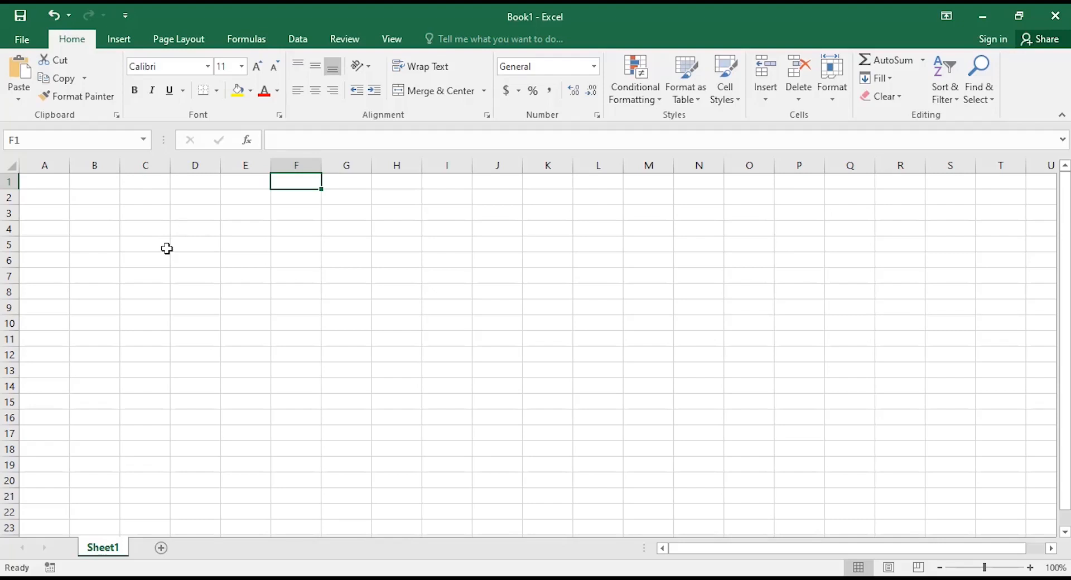
pyautogui.click(50, 183)
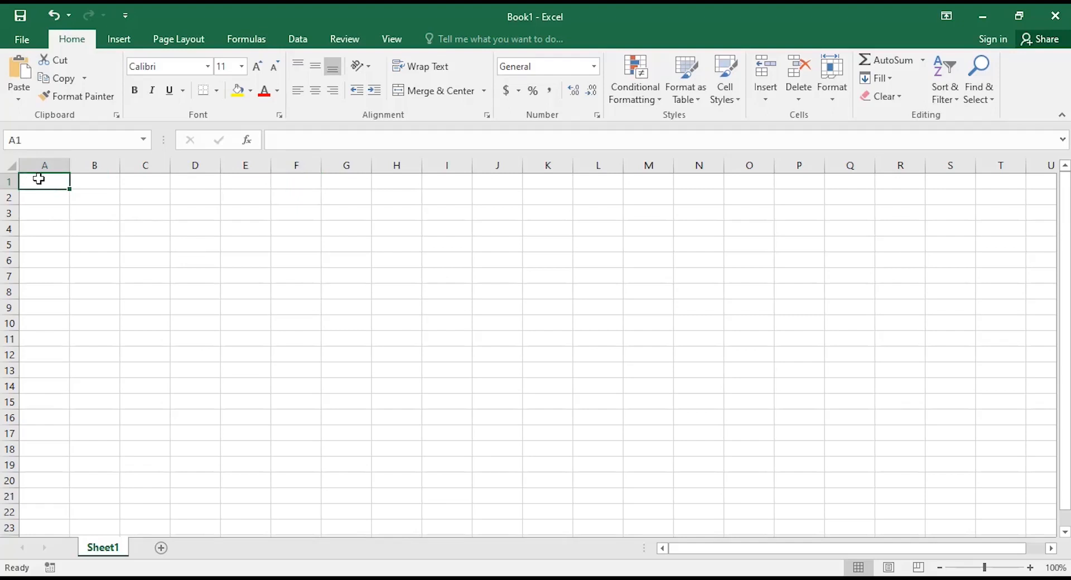
# Select the entire worksheet, then clear the selection by clicking cell A1.
pyautogui.click(11, 165)
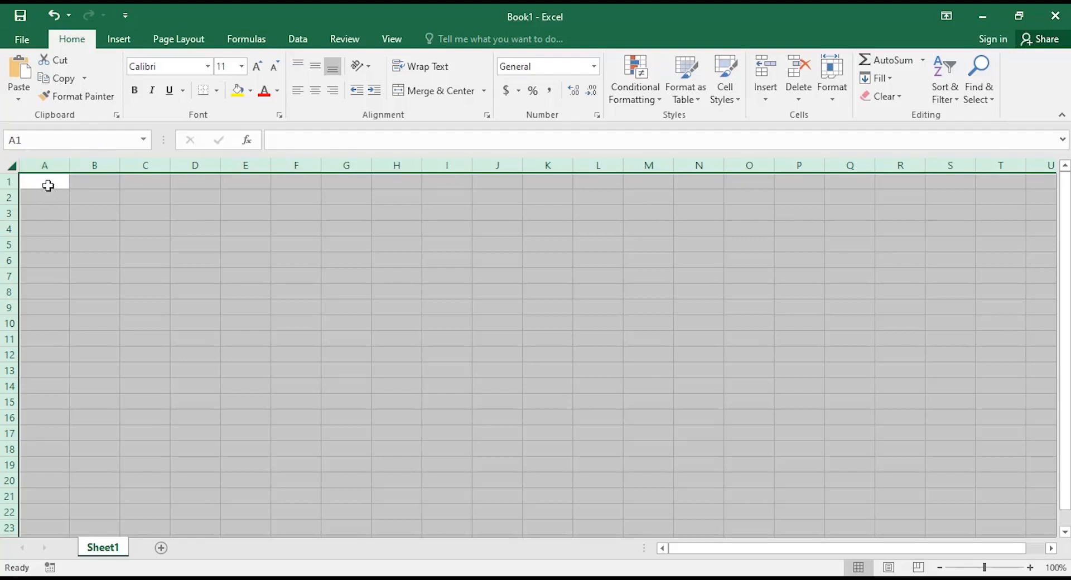
pyautogui.click(48, 186)
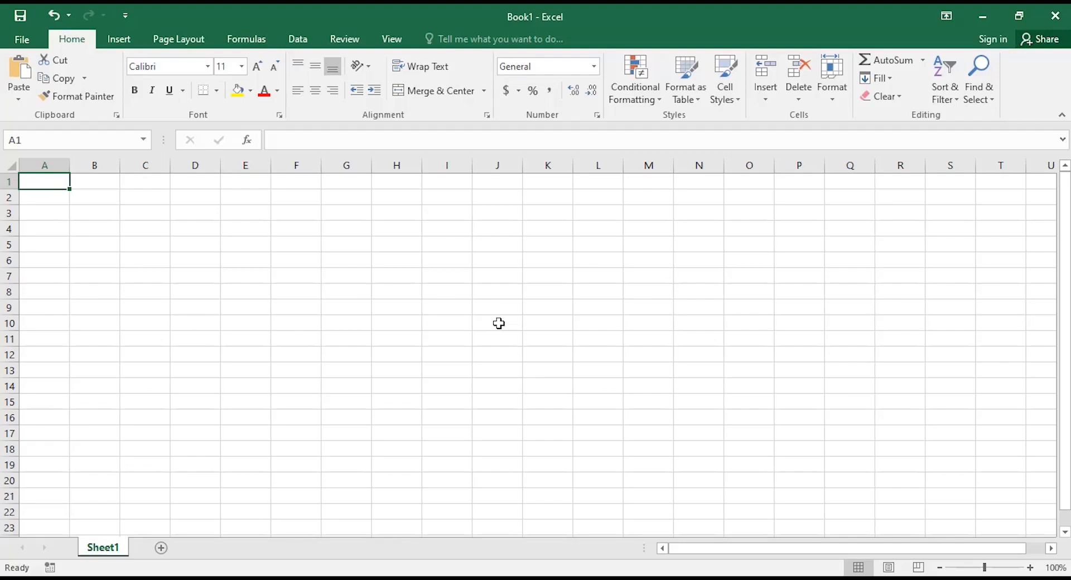
pyautogui.press('Down')
pyautogui.press('Down')
pyautogui.press('Down')
pyautogui.press('Down')
pyautogui.press('Down')
pyautogui.press('Down')
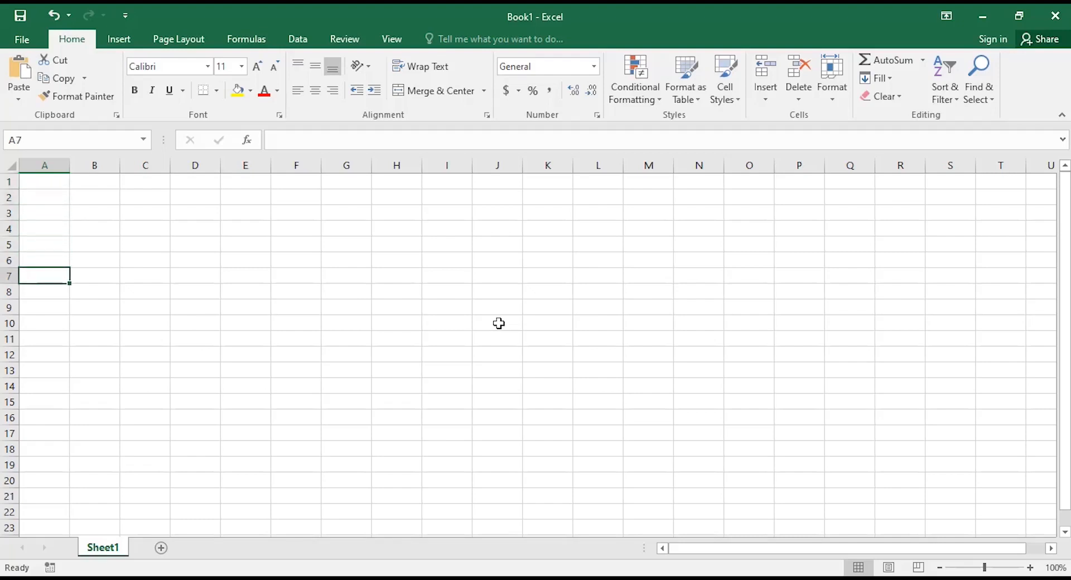
pyautogui.press('Right')
pyautogui.press('Right')
pyautogui.press('Right')
pyautogui.press('Right')
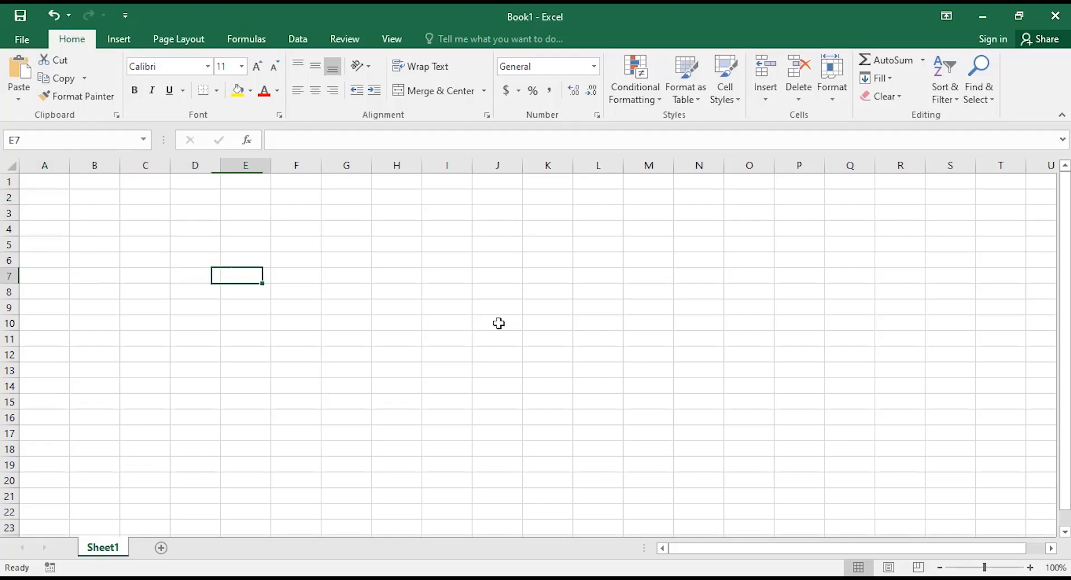
pyautogui.press('Right')
pyautogui.press('Right')
pyautogui.press('Right')
pyautogui.press('Right')
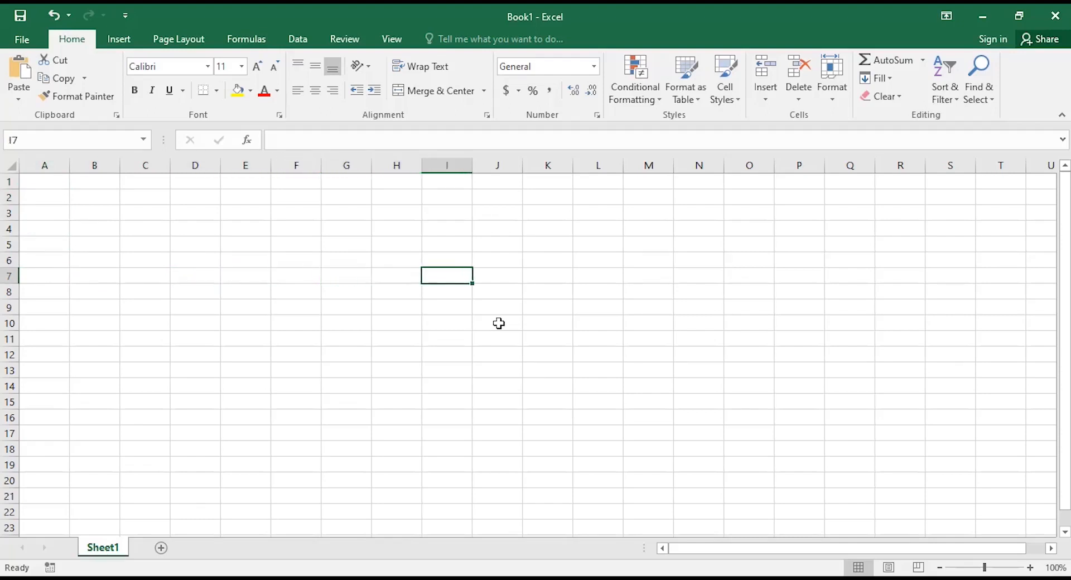
pyautogui.press('Left')
pyautogui.press('Left')
pyautogui.press('Left')
pyautogui.press('Left')
pyautogui.press('Left')
pyautogui.press('Left')
pyautogui.write('000')
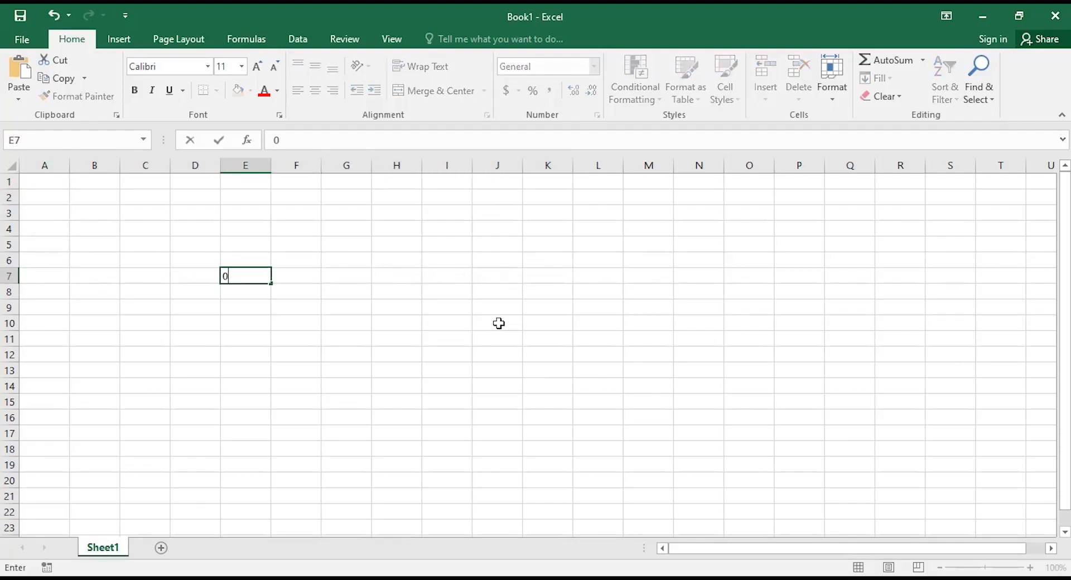
pyautogui.press('BackSpace')
pyautogui.press('BackSpace')
pyautogui.press('BackSpace')
pyautogui.press('Right')
pyautogui.press('Right')
pyautogui.press('Right')
pyautogui.press('Right')
pyautogui.press('Right')
pyautogui.press('Right')
pyautogui.press('Right')
pyautogui.press('Right')
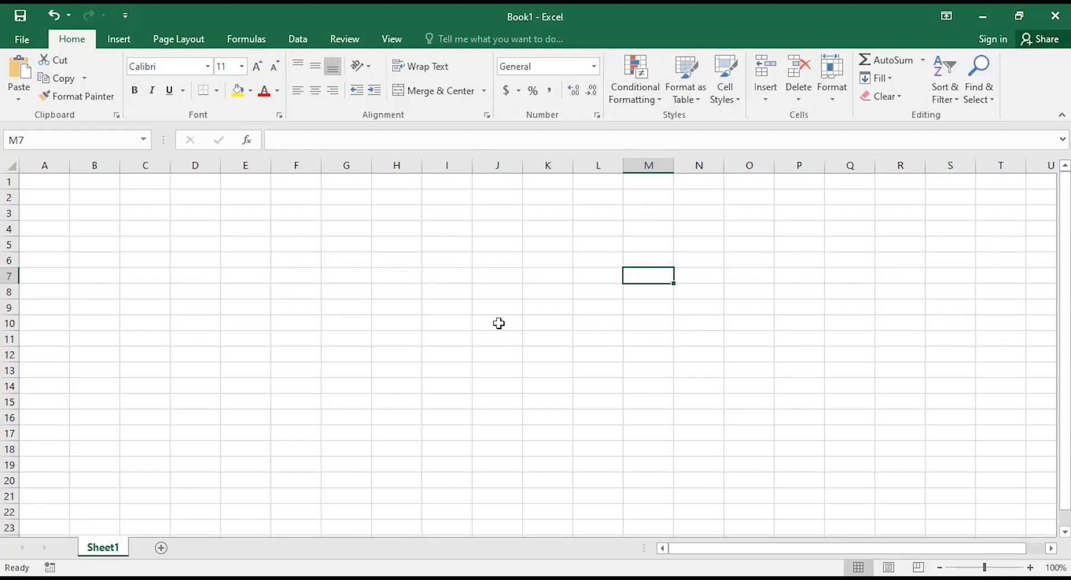
pyautogui.press('Left')
pyautogui.press('Left')
pyautogui.press('Left')
pyautogui.press('Left')
pyautogui.press('Left')
pyautogui.press('Left')
pyautogui.press('Left')
pyautogui.press('Left')
pyautogui.press('Left')
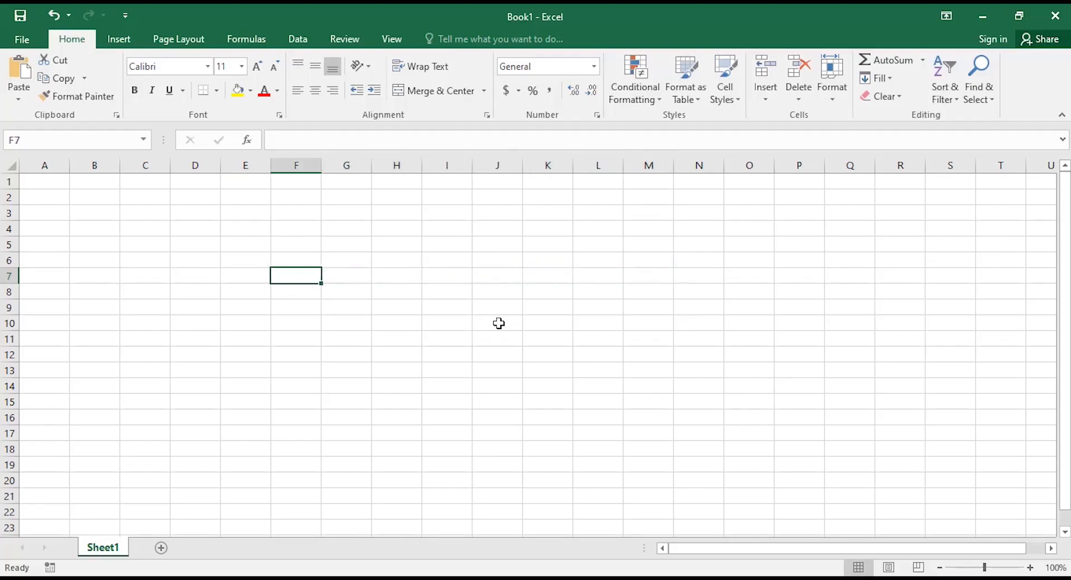
pyautogui.press('Left')
pyautogui.press('Left')
pyautogui.press('Left')
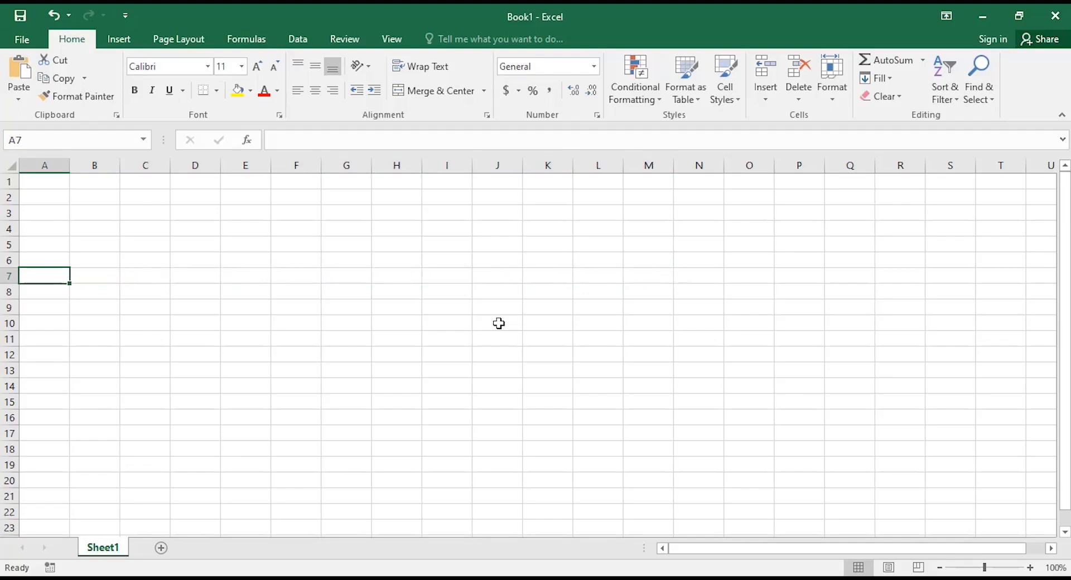
pyautogui.press('Right')
pyautogui.press('Right')
pyautogui.press('Right')
pyautogui.press('Right')
pyautogui.press('Right')
pyautogui.press('Right')
pyautogui.press('Right')
pyautogui.press('Right')
pyautogui.press('Up')
pyautogui.press('Up')
pyautogui.press('Up')
pyautogui.press('Up')
pyautogui.press('Up')
pyautogui.press('Up')
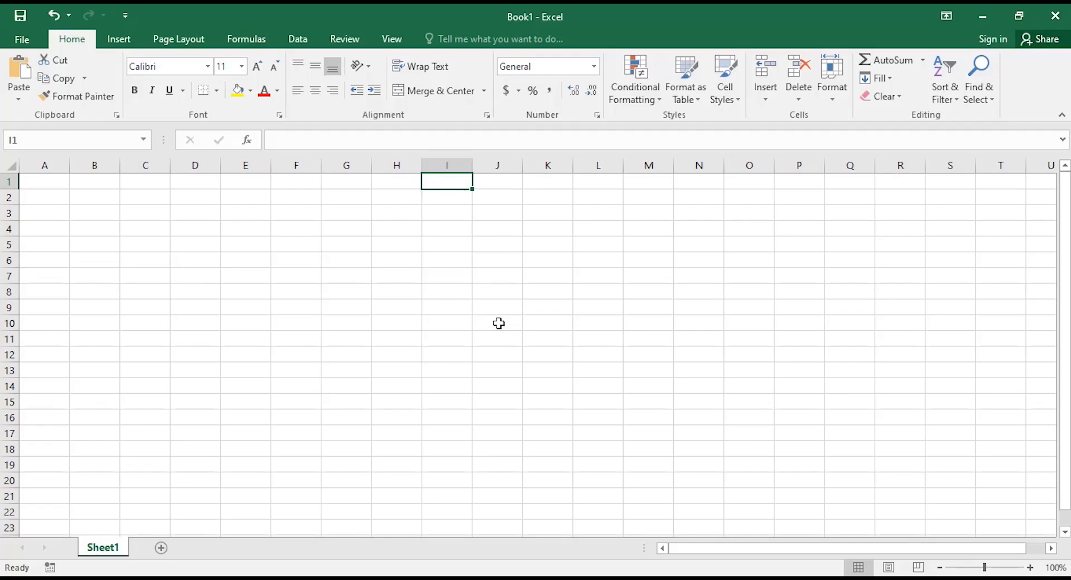
pyautogui.press('Down')
pyautogui.press('Down')
pyautogui.press('Down')
pyautogui.press('Down')
pyautogui.press('Down')
pyautogui.press('Down')
pyautogui.press('Down')
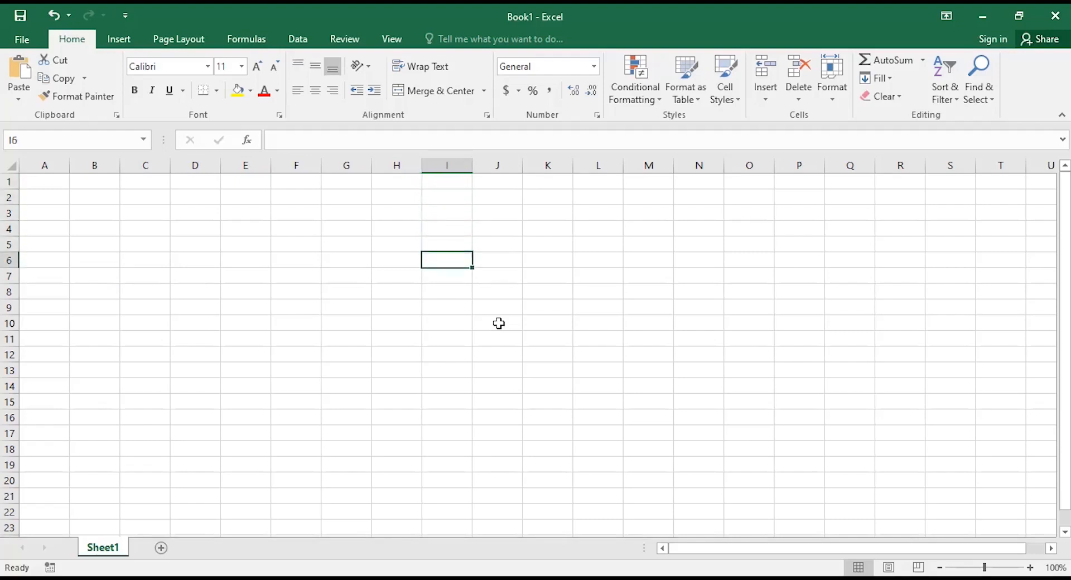
pyautogui.press('Down')
pyautogui.press('Down')
pyautogui.press('Down')
pyautogui.press('Down')
pyautogui.press('Down')
pyautogui.press('Down')
pyautogui.press('Down')
pyautogui.press('Down')
pyautogui.press('Down')
pyautogui.press('Down')
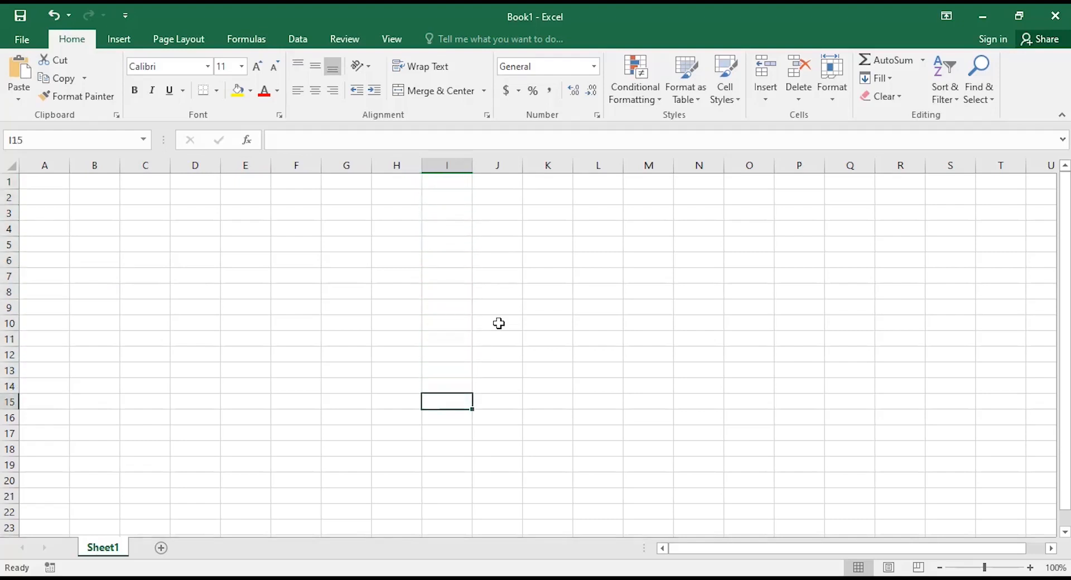
pyautogui.press('Down')
pyautogui.press('Down')
pyautogui.press('Down')
pyautogui.press('Down')
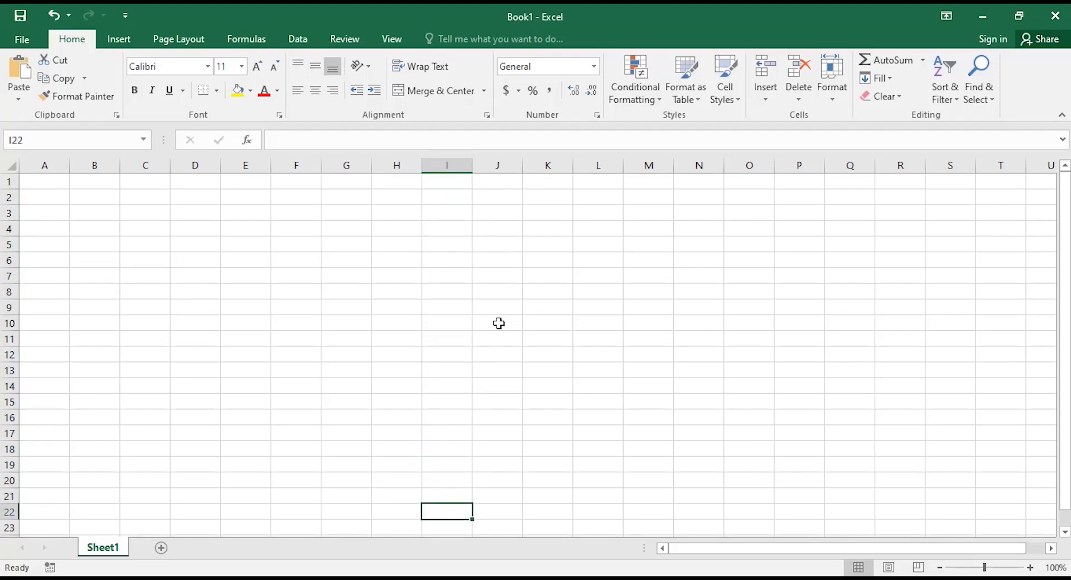
pyautogui.press('Down')
pyautogui.press('Down')
pyautogui.press('Down')
pyautogui.press('Down')
pyautogui.press('Down')
pyautogui.press('Down')
pyautogui.press('Down')
pyautogui.press('Down')
pyautogui.press('Down')
pyautogui.press('Down')
pyautogui.press('Down')
pyautogui.press('Down')
pyautogui.press('Down')
pyautogui.press('Down')
pyautogui.press('Down')
pyautogui.press('Down')
pyautogui.press('Down')
pyautogui.press('Down')
pyautogui.press('Down')
pyautogui.press('Down')
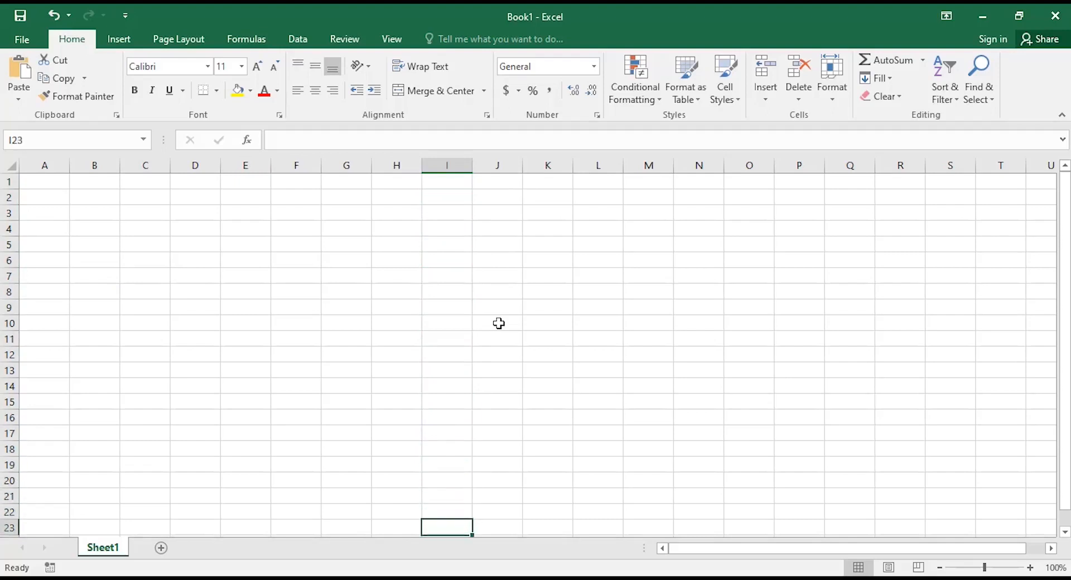
pyautogui.press('Down')
pyautogui.press('Down')
pyautogui.press('Down')
pyautogui.press('Down')
pyautogui.press('Down')
pyautogui.press('Down')
pyautogui.press('Down')
pyautogui.press('Down')
pyautogui.press('Down')
pyautogui.press('Down')
pyautogui.press('Down')
pyautogui.press('Down')
pyautogui.press('Down')
pyautogui.press('Down')
pyautogui.press('Down')
pyautogui.press('Down')
pyautogui.press('Down')
pyautogui.press('Down')
pyautogui.press('Down')
pyautogui.press('Down')
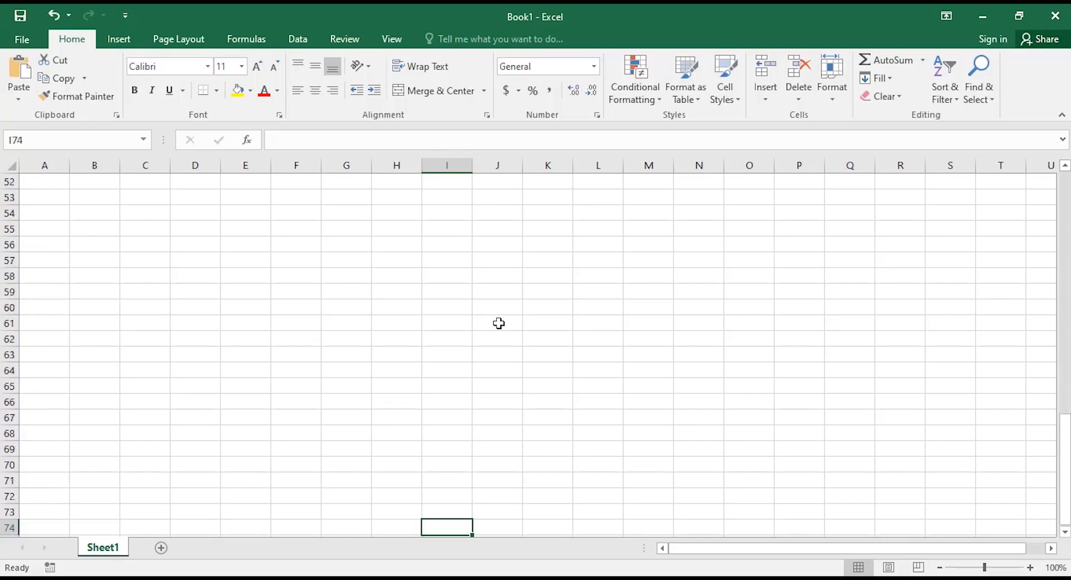
pyautogui.press('Up')
pyautogui.press('Up')
pyautogui.press('Up')
pyautogui.press('Up')
pyautogui.press('Up')
pyautogui.press('Up')
pyautogui.press('Up')
pyautogui.press('Up')
pyautogui.press('Up')
pyautogui.press('Up')
pyautogui.press('Up')
pyautogui.press('Up')
pyautogui.press('Up')
pyautogui.press('Up')
pyautogui.press('Up')
pyautogui.press('Up')
pyautogui.press('Up')
pyautogui.press('Up')
pyautogui.press('Up')
pyautogui.press('Up')
pyautogui.press('Up')
pyautogui.press('Up')
pyautogui.press('Up')
pyautogui.press('Up')
pyautogui.press('Up')
pyautogui.press('Up')
pyautogui.press('Up')
pyautogui.press('Up')
pyautogui.press('Up')
pyautogui.press('Up')
pyautogui.press('Up')
pyautogui.press('Up')
pyautogui.press('Up')
pyautogui.press('Up')
pyautogui.press('Up')
pyautogui.press('Up')
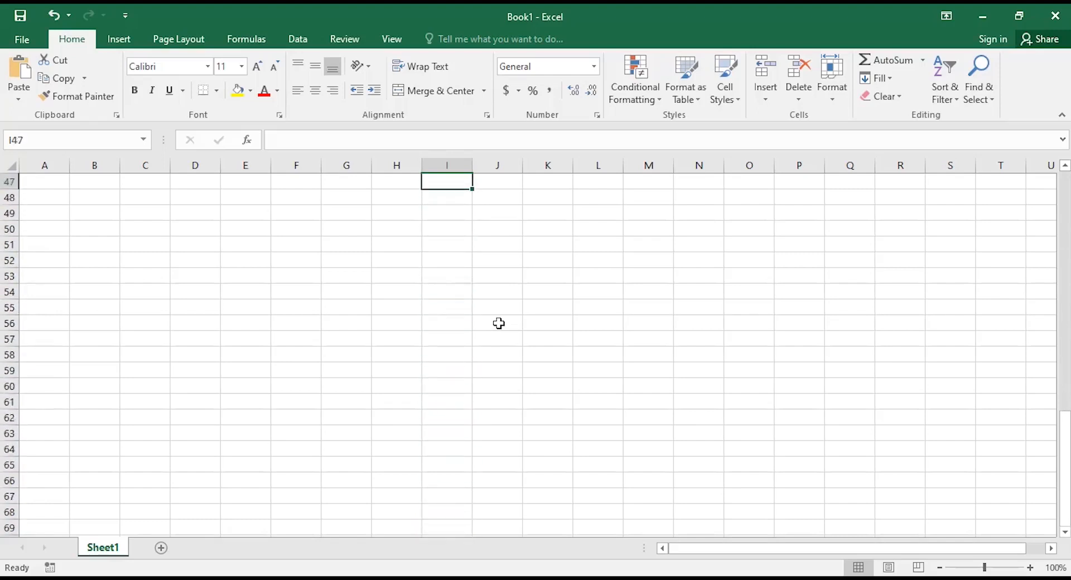
pyautogui.press('Up')
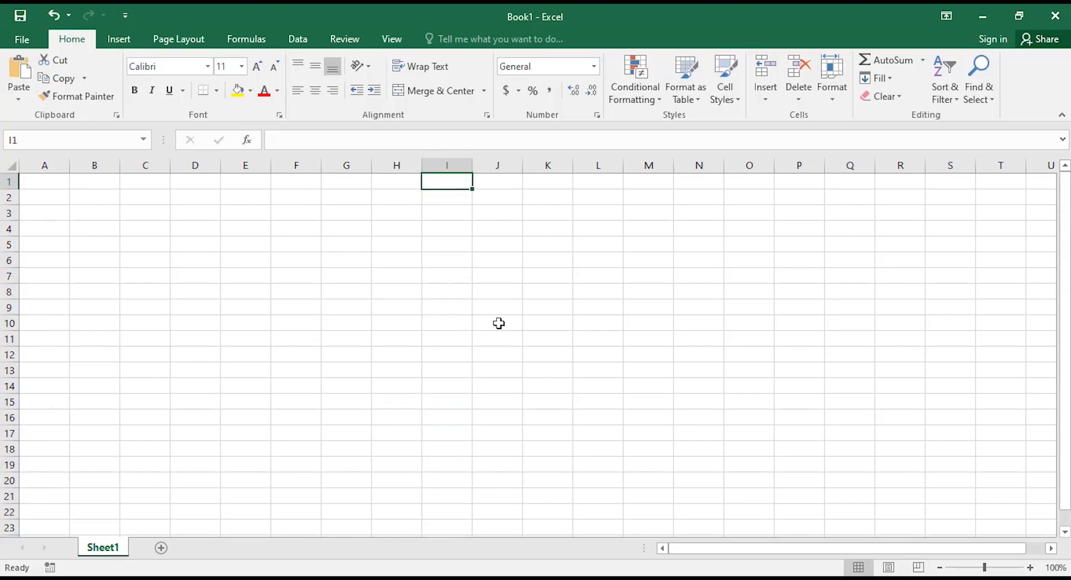
pyautogui.press('Down')
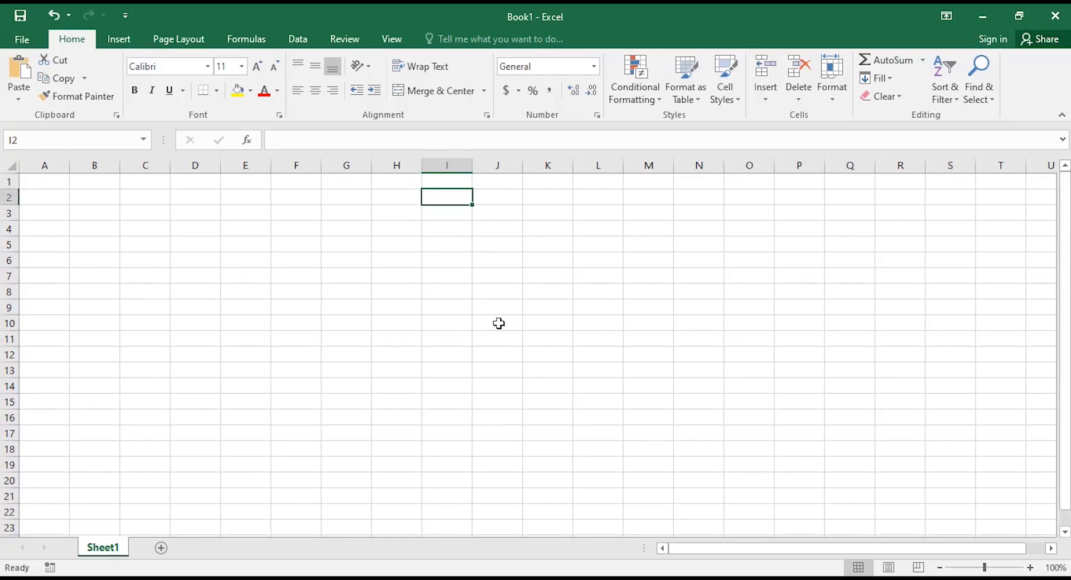
pyautogui.press('Right')
pyautogui.press('Left')
pyautogui.press('Left')
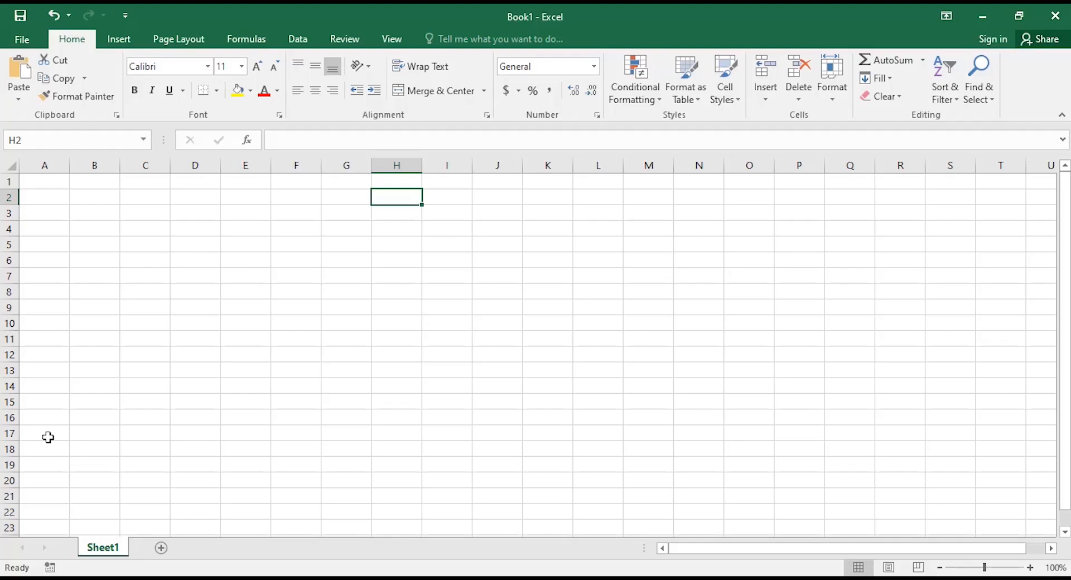
pyautogui.press('Right')
pyautogui.press('Right')
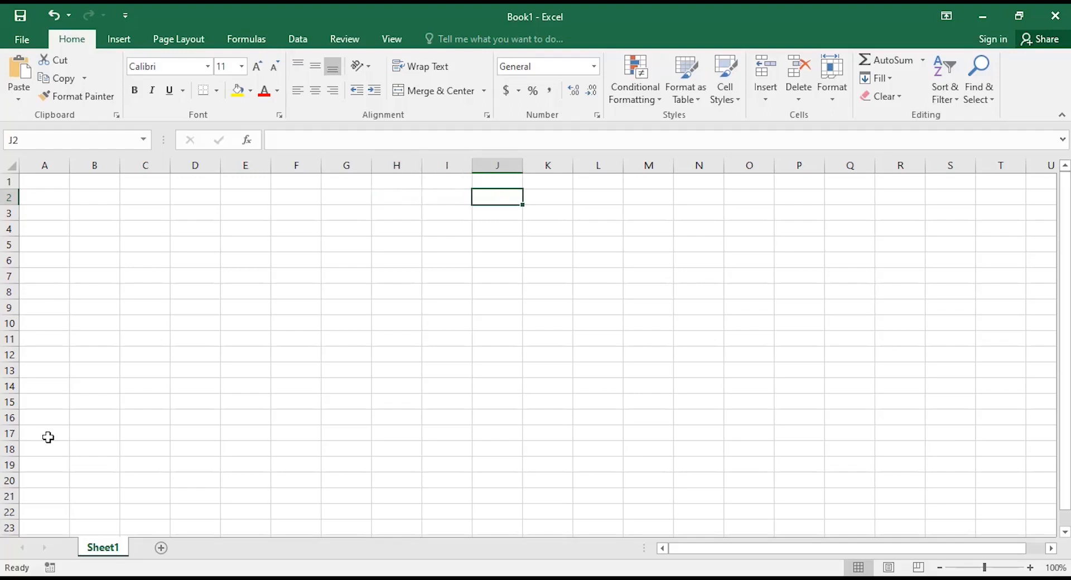
pyautogui.press('Right')
pyautogui.press('Right')
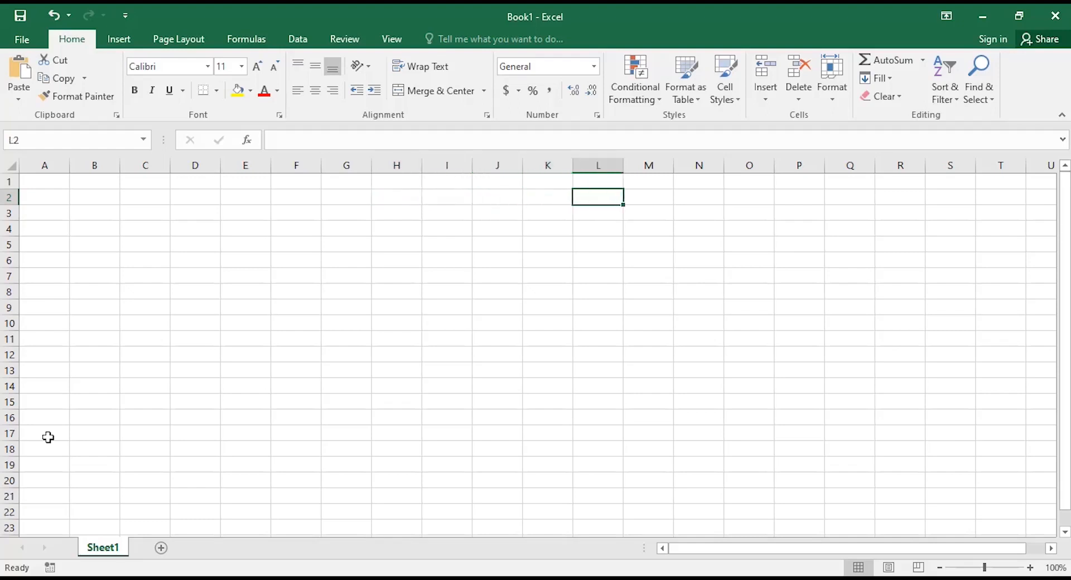
pyautogui.press('Right')
pyautogui.press('Right')
pyautogui.press('Right')
pyautogui.press('Right')
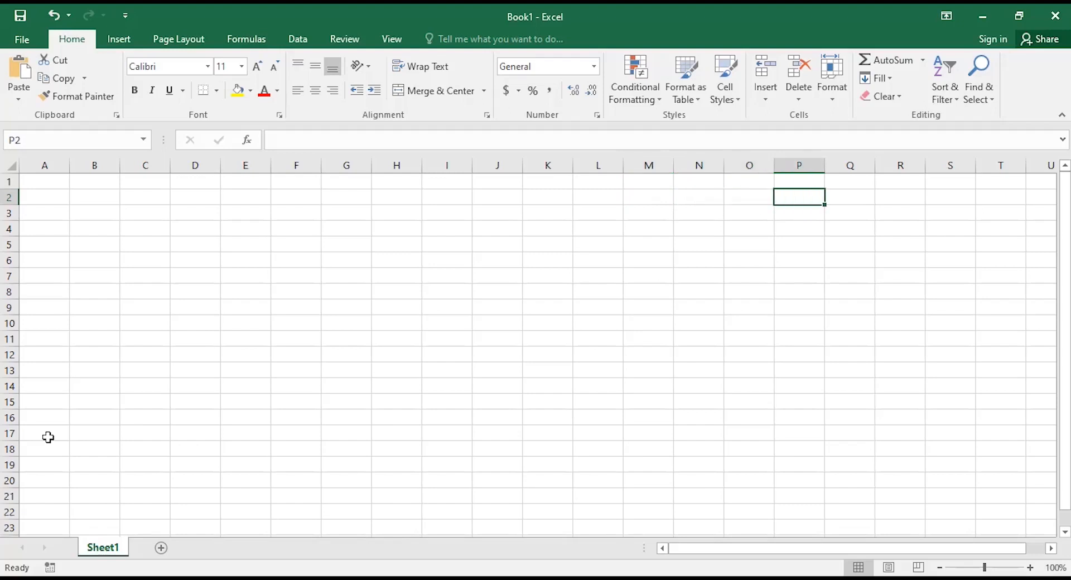
pyautogui.press('Right')
pyautogui.press('Right')
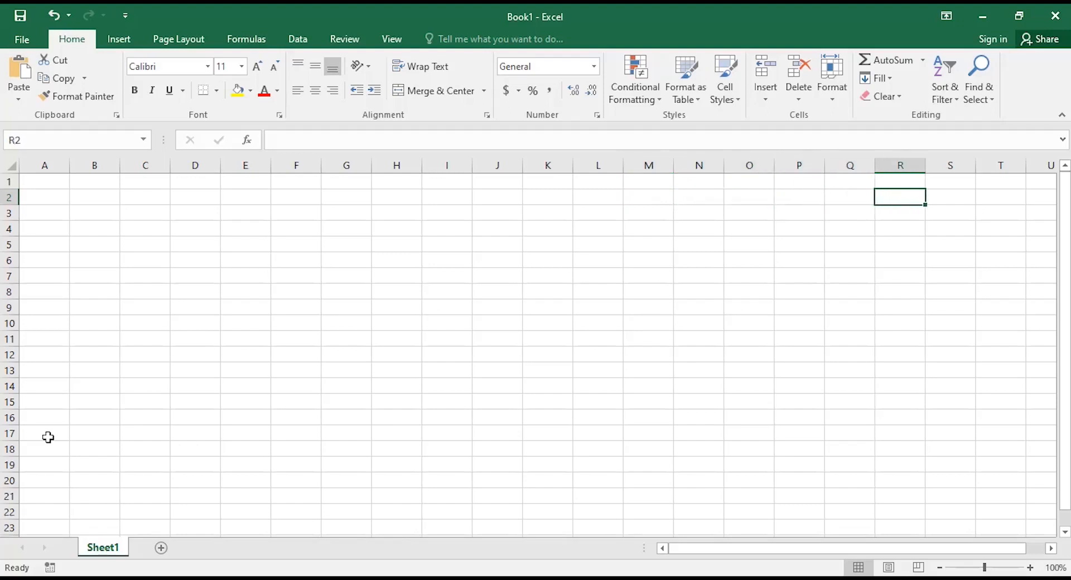
pyautogui.press('Right')
pyautogui.press('Right')
pyautogui.press('Right')
pyautogui.press('Right')
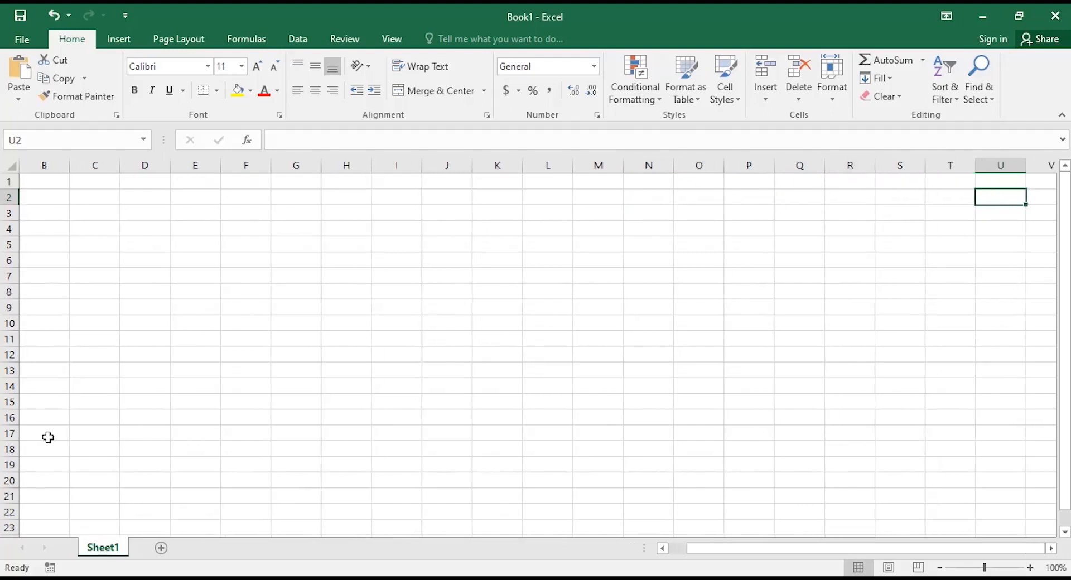
pyautogui.press('Right')
pyautogui.press('Right')
pyautogui.press('Right')
pyautogui.press('Right')
pyautogui.press('Right')
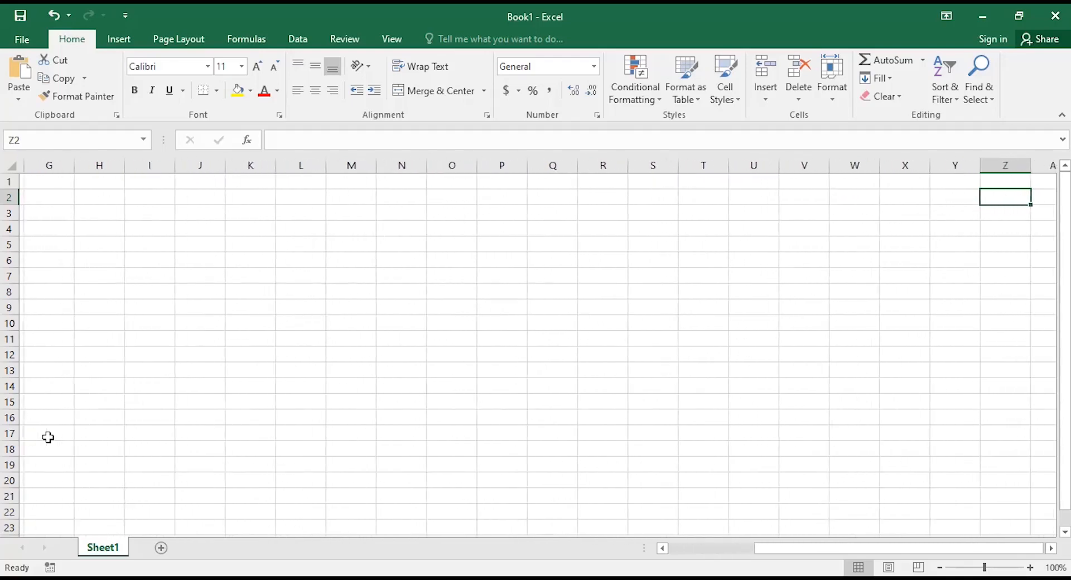
pyautogui.press('Right')
pyautogui.press('Right')
pyautogui.press('Right')
pyautogui.press('Right')
pyautogui.press('Right')
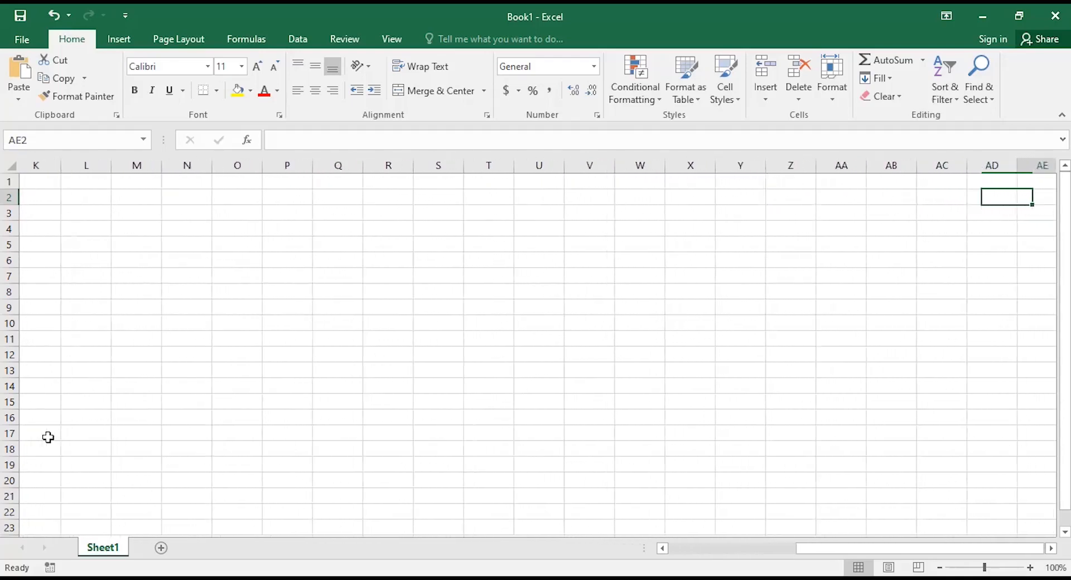
pyautogui.press('Right')
pyautogui.press('Right')
pyautogui.press('Right')
pyautogui.press('Right')
pyautogui.press('Right')
pyautogui.press('Right')
pyautogui.press('Right')
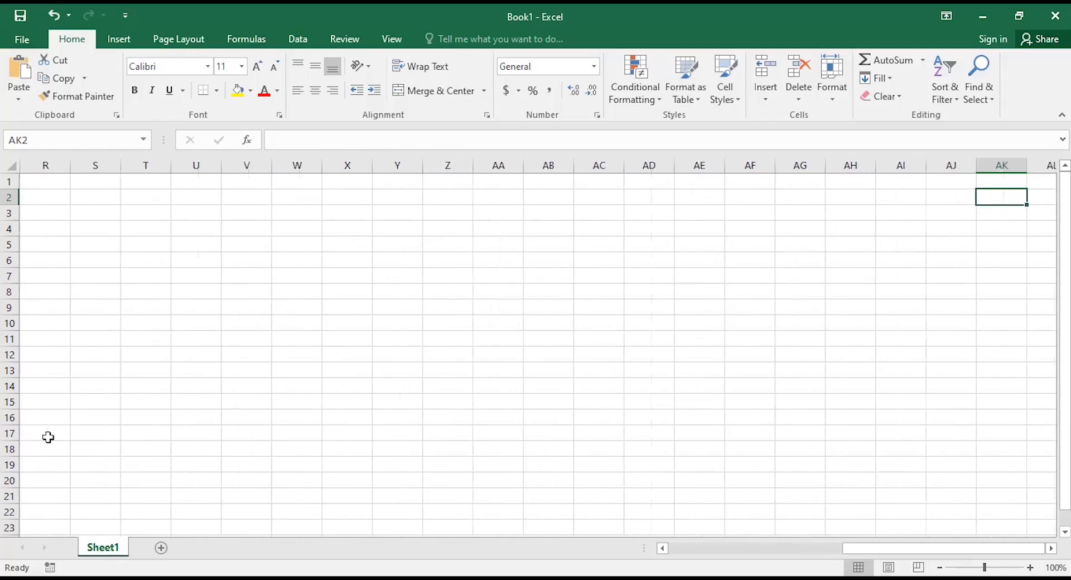
pyautogui.press('Right')
pyautogui.press('Right')
pyautogui.press('Right')
pyautogui.press('Right')
pyautogui.press('Right')
pyautogui.press('Right')
pyautogui.press('Right')
pyautogui.press('Right')
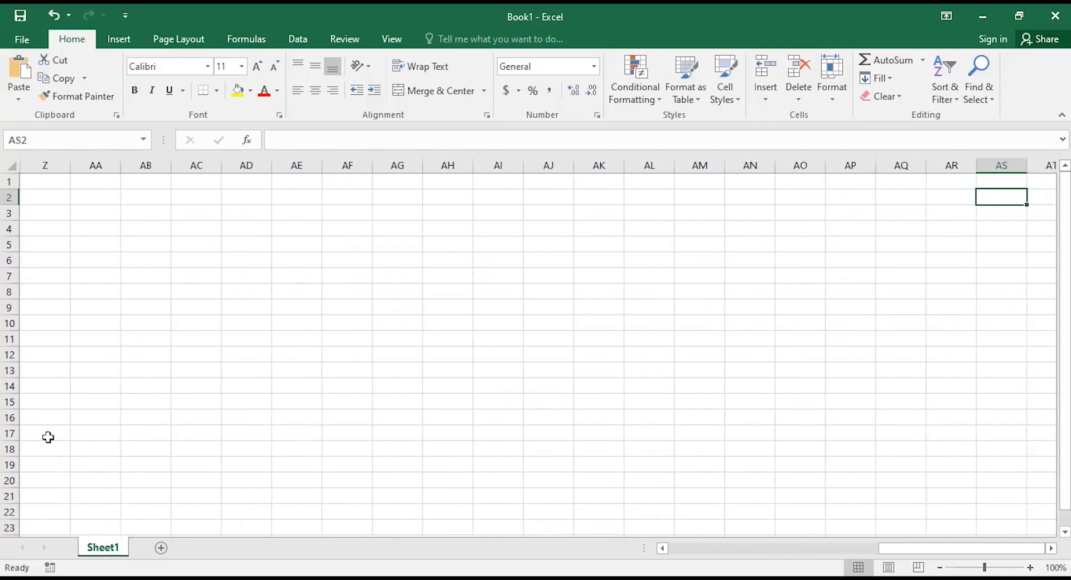
pyautogui.press('Right')
pyautogui.press('Left')
pyautogui.press('Left')
pyautogui.press('Left')
pyautogui.press('Left')
pyautogui.press('Left')
pyautogui.press('Left')
pyautogui.press('Left')
pyautogui.press('Left')
pyautogui.press('Left')
pyautogui.press('Left')
pyautogui.press('Left')
pyautogui.press('Left')
pyautogui.press('Left')
pyautogui.press('Left')
pyautogui.press('Left')
pyautogui.press('Left')
pyautogui.press('Left')
pyautogui.press('Left')
pyautogui.press('Left')
pyautogui.press('Left')
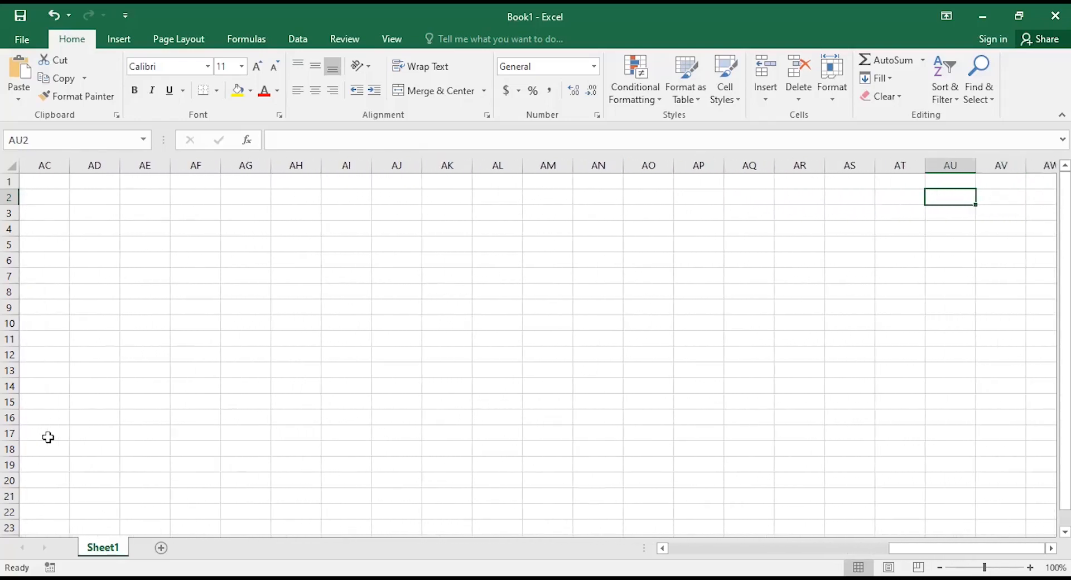
pyautogui.press('Left')
pyautogui.press('Left')
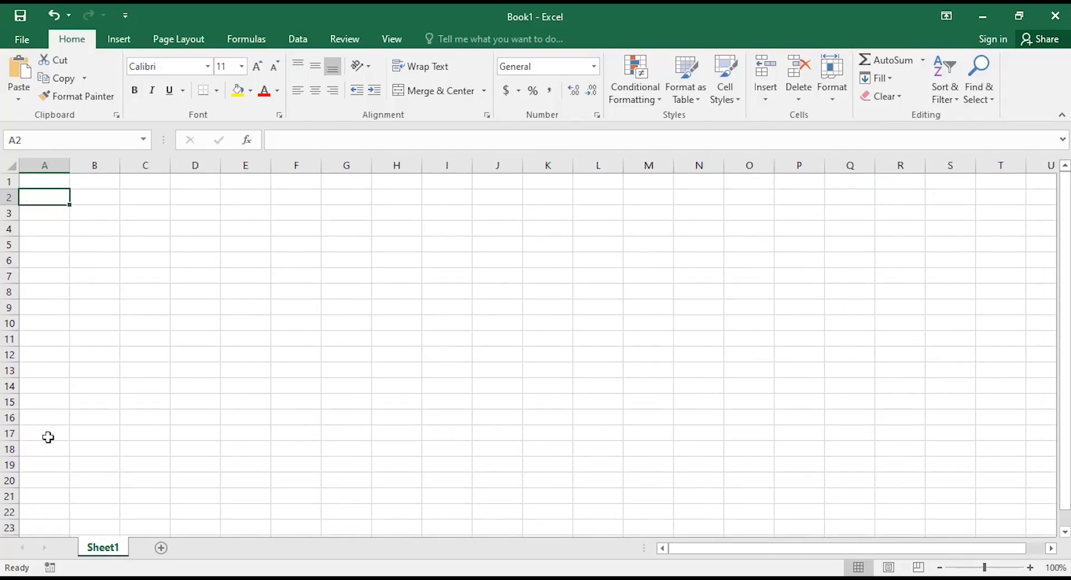
# Move the active cell down column C to C57 and back to the top.
pyautogui.press('Right')
pyautogui.press('Right')
pyautogui.press('Down')
pyautogui.press('Down')
pyautogui.press('Down')
pyautogui.press('Down')
pyautogui.press('Down')
pyautogui.press('Down')
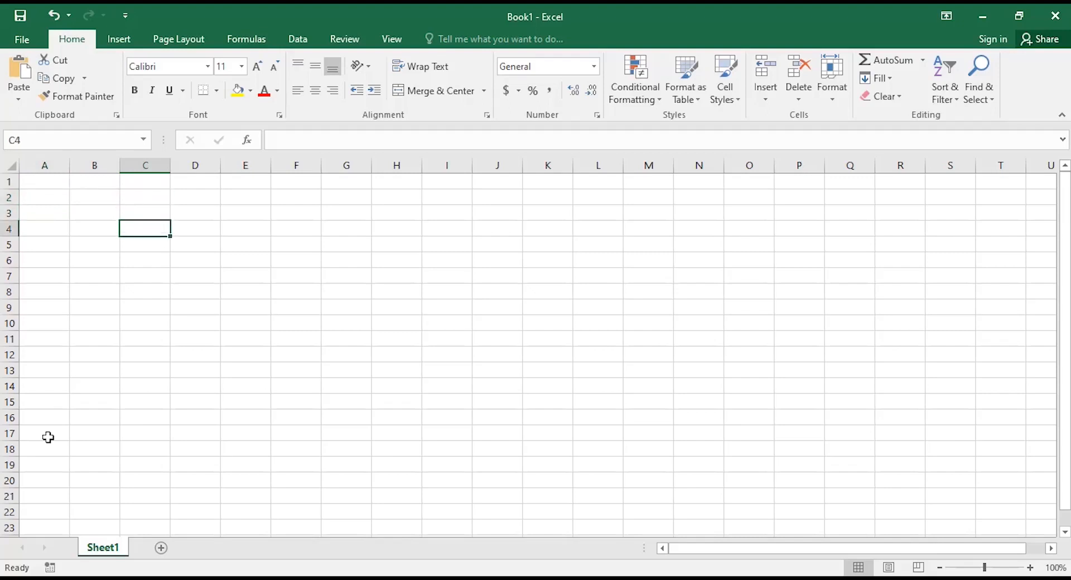
pyautogui.press('Down')
pyautogui.press('Down')
pyautogui.press('Down')
pyautogui.press('Down')
pyautogui.press('Down')
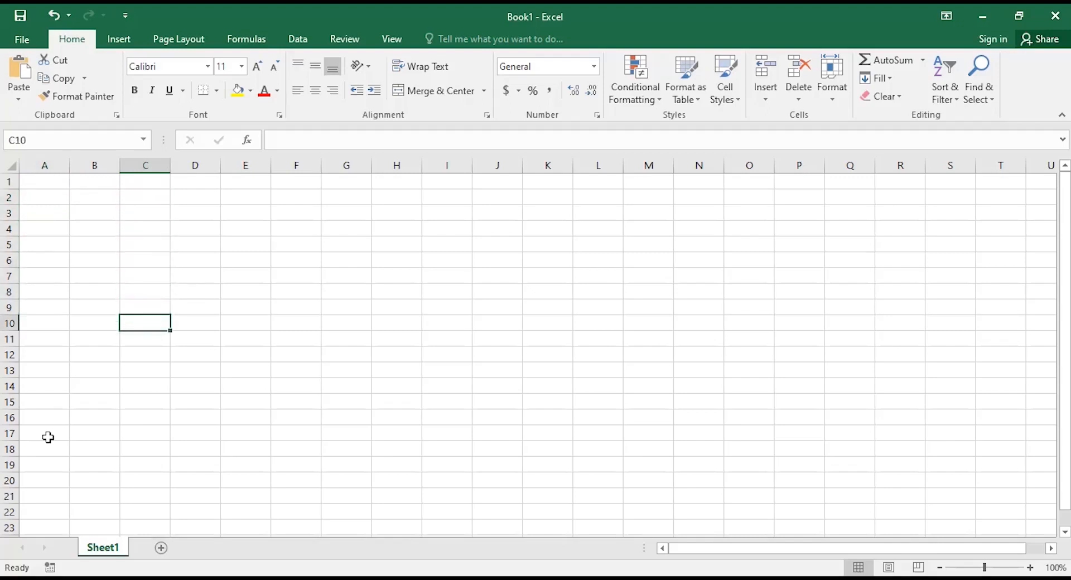
pyautogui.press('Down')
pyautogui.press('Down')
pyautogui.press('Down')
pyautogui.press('Down')
pyautogui.press('Down')
pyautogui.press('Down')
pyautogui.press('Down')
pyautogui.press('Down')
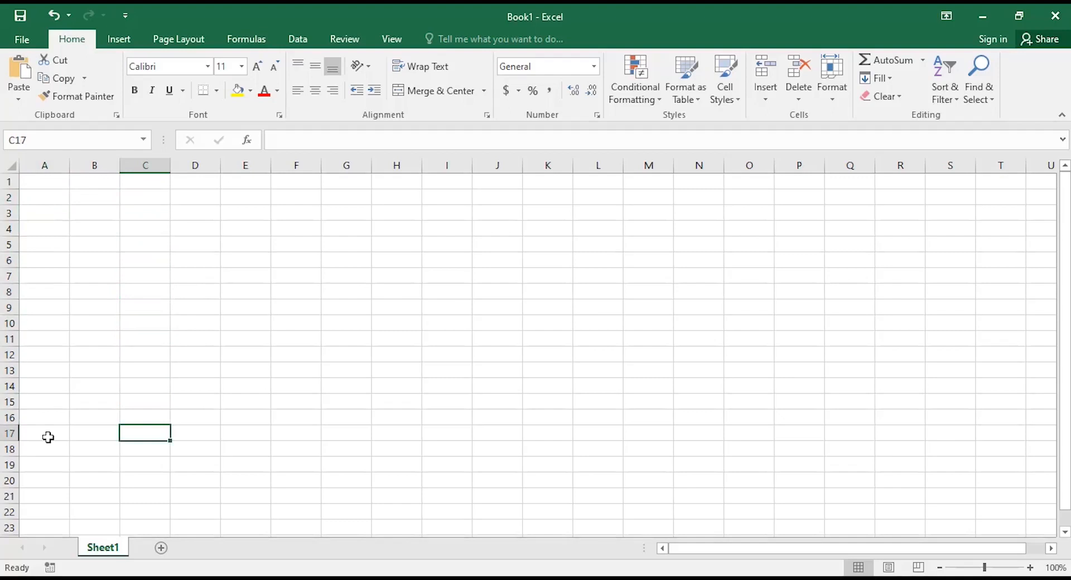
pyautogui.press('Down')
pyautogui.press('Down')
pyautogui.press('Down')
pyautogui.press('Down')
pyautogui.press('Down')
pyautogui.press('Down')
pyautogui.press('Down')
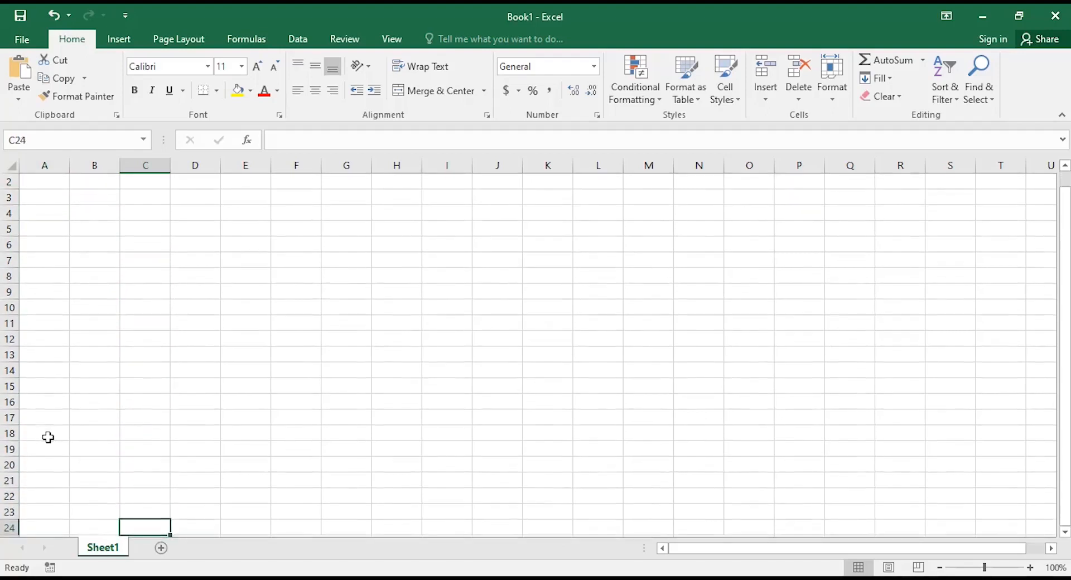
pyautogui.press('Down')
pyautogui.press('Down')
pyautogui.press('Down')
pyautogui.press('Down')
pyautogui.press('Down')
pyautogui.press('Down')
pyautogui.press('Down')
pyautogui.press('Down')
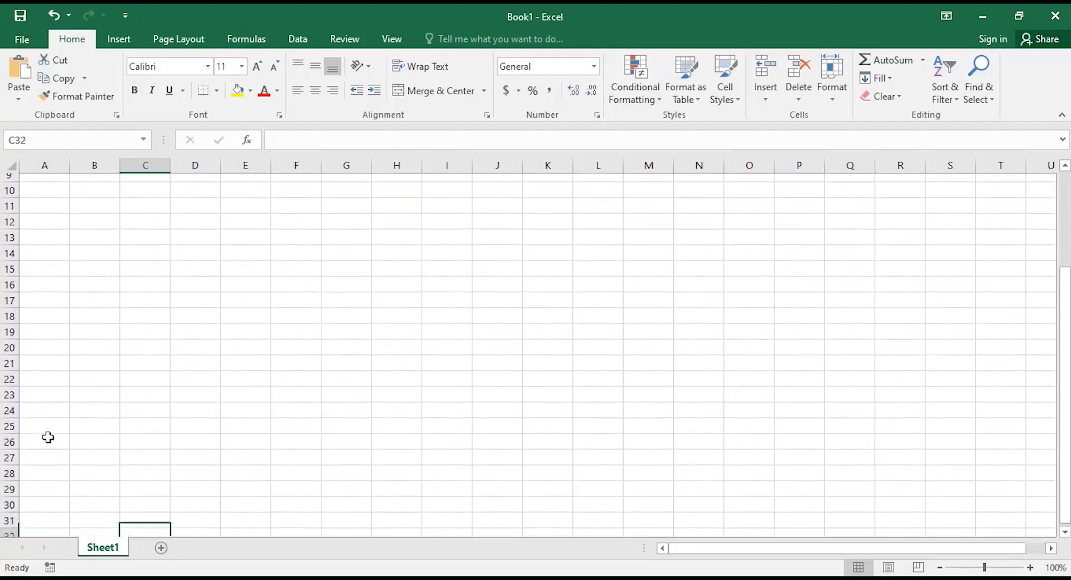
pyautogui.press('Down')
pyautogui.press('Down')
pyautogui.press('Down')
pyautogui.press('Down')
pyautogui.press('Down')
pyautogui.press('Down')
pyautogui.press('Down')
pyautogui.press('Down')
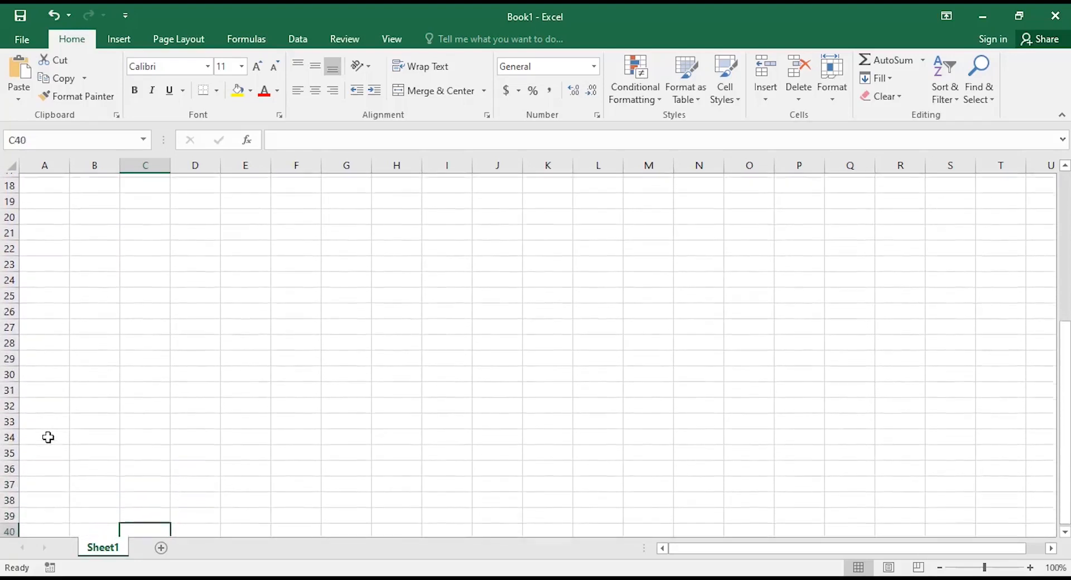
pyautogui.press('Down')
pyautogui.press('Down')
pyautogui.press('Down')
pyautogui.press('Down')
pyautogui.press('Down')
pyautogui.press('Down')
pyautogui.press('Down')
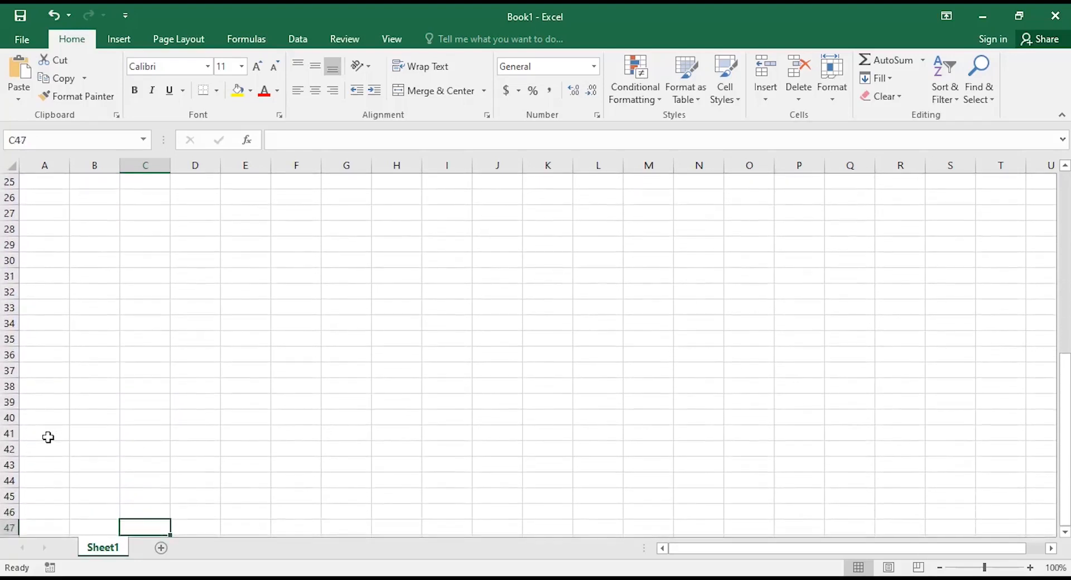
pyautogui.press('Down')
pyautogui.press('Down')
pyautogui.press('Down')
pyautogui.press('Down')
pyautogui.press('Down')
pyautogui.press('Down')
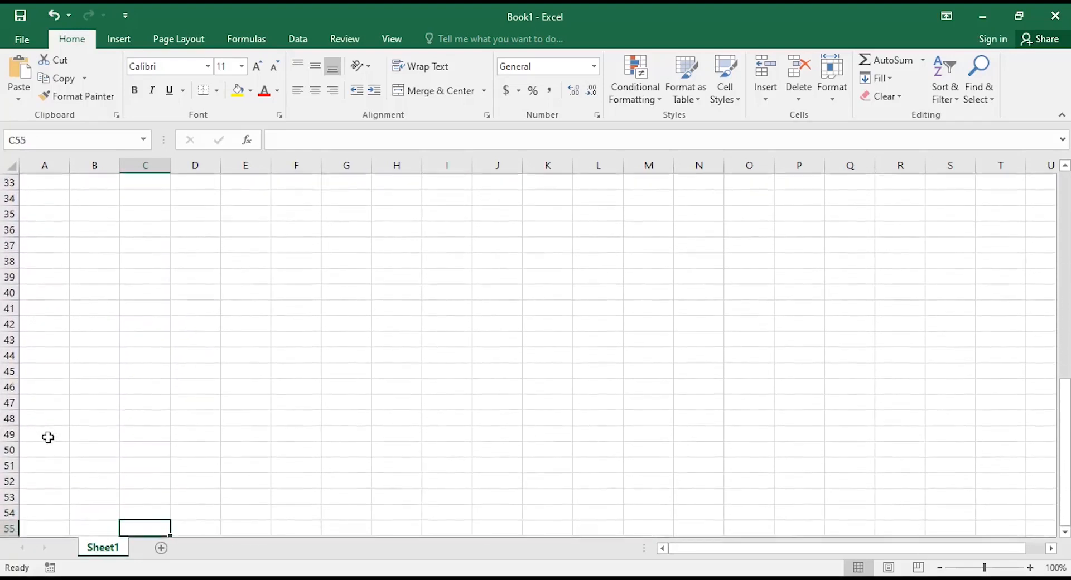
pyautogui.press('Up')
pyautogui.press('Up')
pyautogui.press('Up')
pyautogui.press('Up')
pyautogui.press('Up')
pyautogui.press('Up')
pyautogui.press('Up')
pyautogui.press('Up')
pyautogui.press('Up')
pyautogui.press('Up')
pyautogui.press('Up')
pyautogui.press('Up')
pyautogui.press('Up')
pyautogui.press('Up')
pyautogui.press('Up')
pyautogui.press('Up')
pyautogui.press('Up')
pyautogui.press('Up')
pyautogui.press('Up')
pyautogui.press('Up')
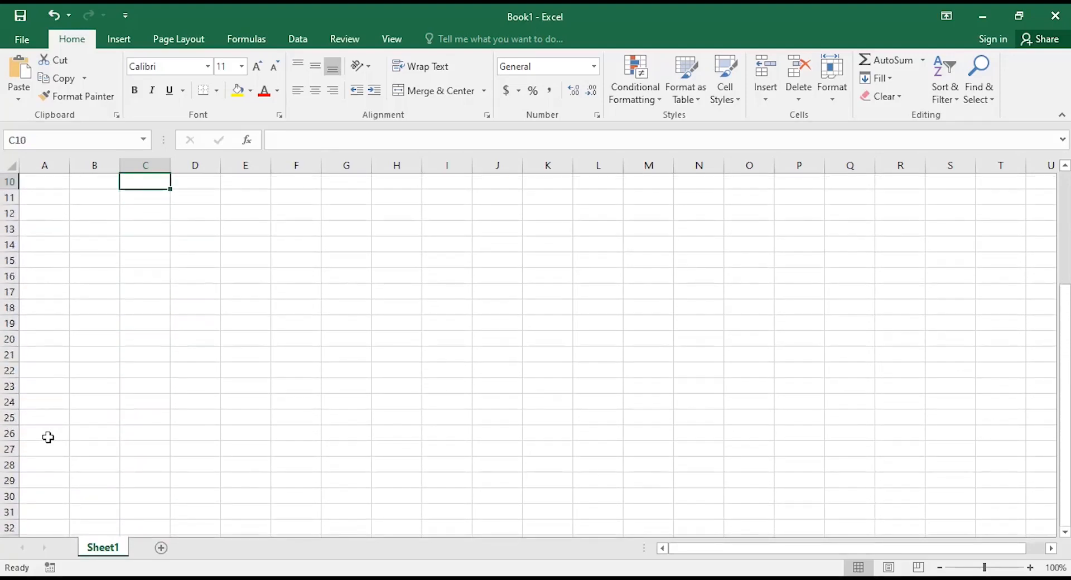
pyautogui.press('Up')
pyautogui.press('Up')
pyautogui.press('Up')
pyautogui.press('Up')
pyautogui.press('Up')
pyautogui.press('Up')
pyautogui.press('Up')
pyautogui.press('Up')
pyautogui.press('Up')
pyautogui.press('Up')
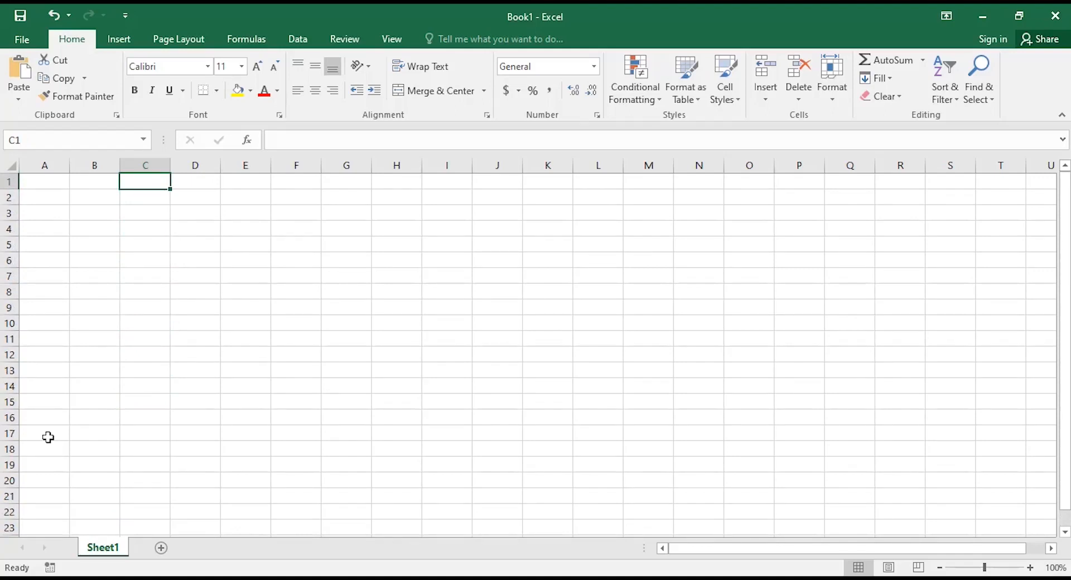
# Move the active cell to D8, where the list will start.
pyautogui.press('Right')
pyautogui.press('Down')
pyautogui.press('Down')
pyautogui.press('Down')
pyautogui.press('Down')
pyautogui.press('Right')
pyautogui.press('Left')
pyautogui.press('Down')
pyautogui.press('Down')
pyautogui.press('Down')
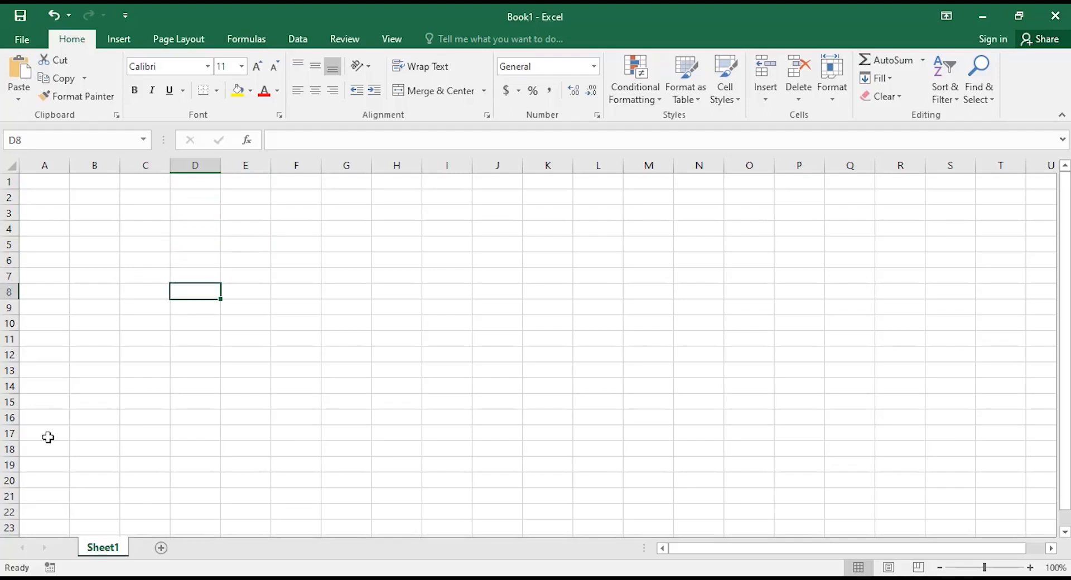
# Enter four first names, one per row, in cells D8 through D11.
pyautogui.write('SUmit')
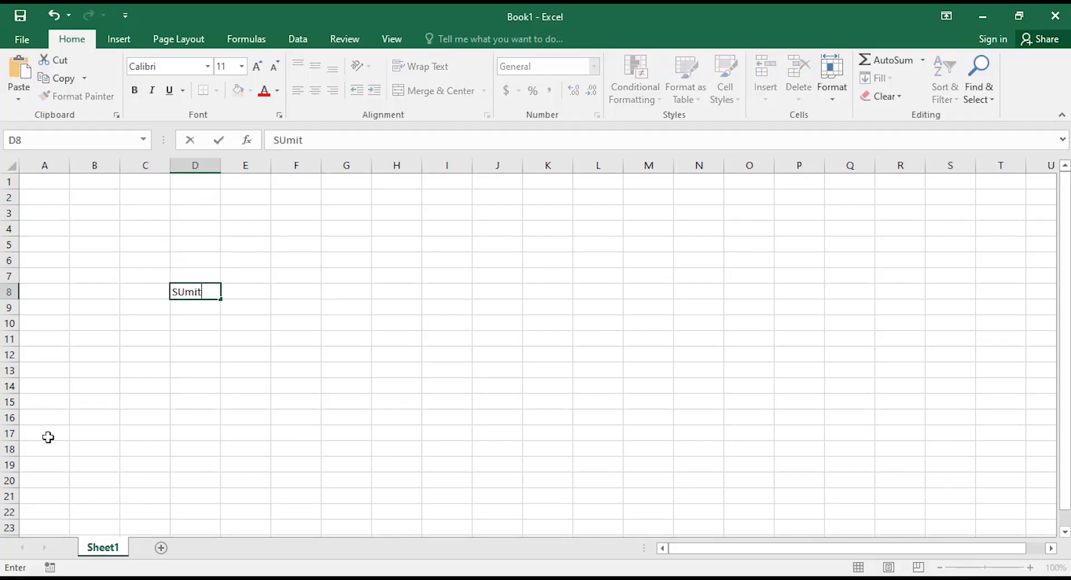
pyautogui.press('Return')
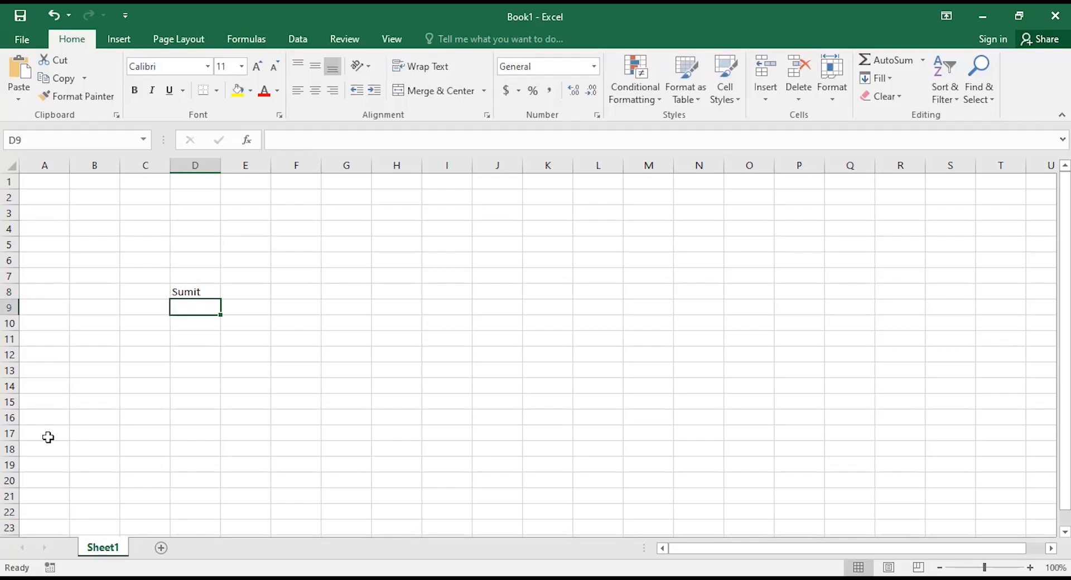
pyautogui.write('Krishna')
pyautogui.press('Return')
pyautogui.write('Mahesh')
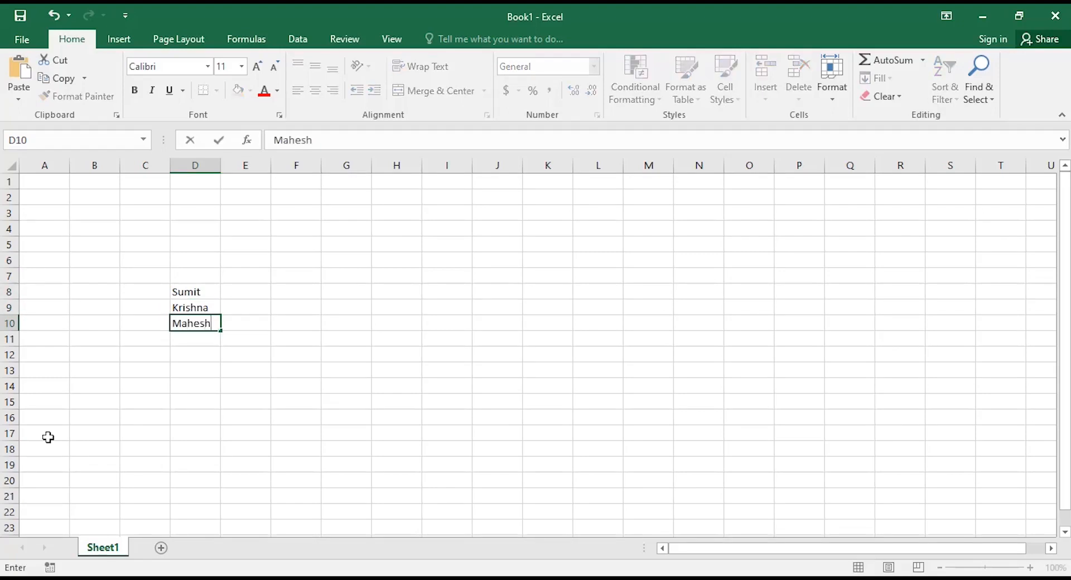
pyautogui.press('Return')
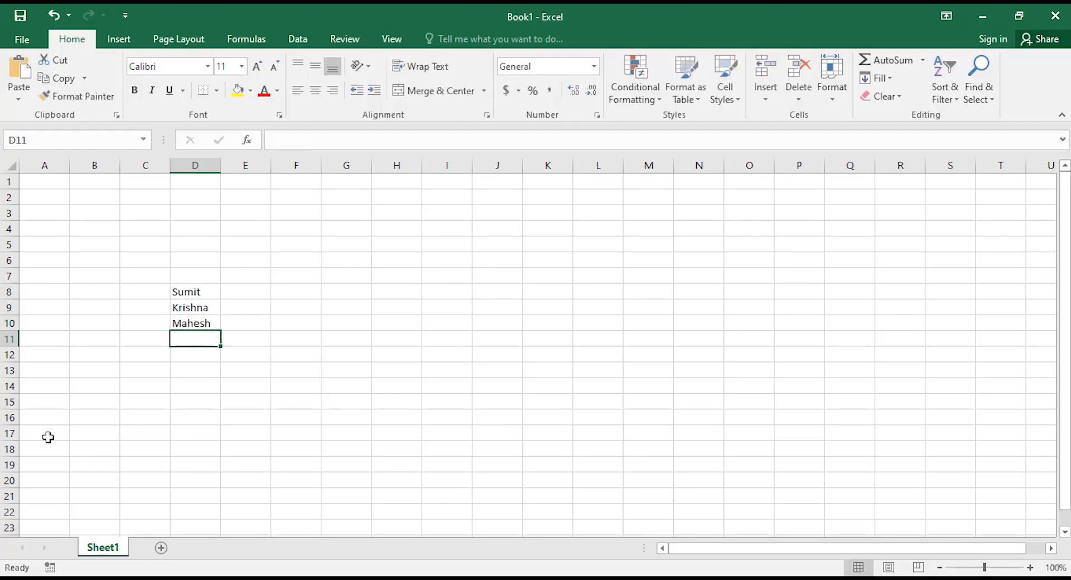
pyautogui.write('Mukesh')
pyautogui.press('Return')
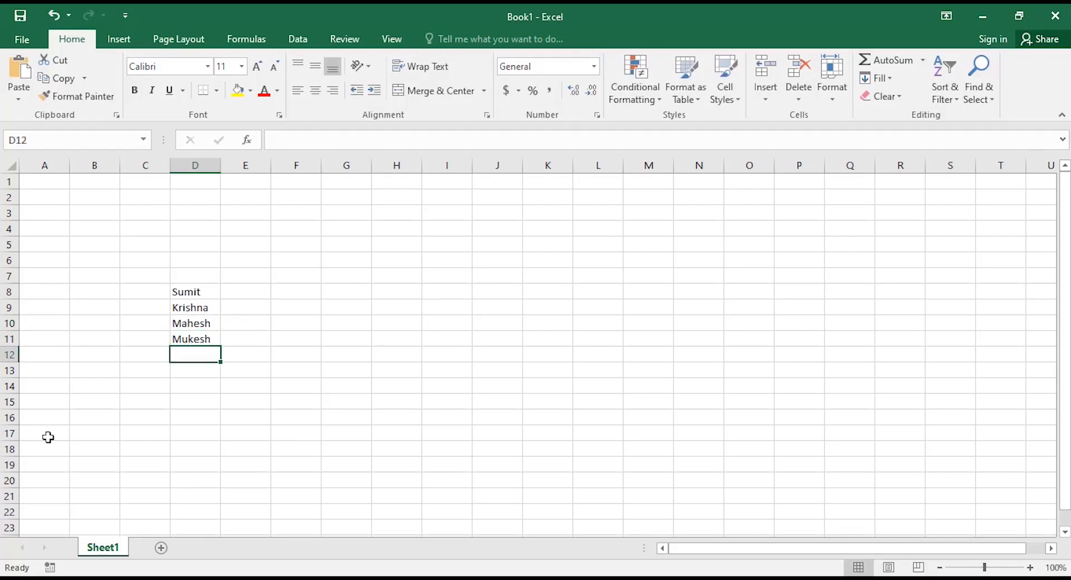
# Enter four more first names in D12 through D15, then select D8:D15.
pyautogui.write('Rajesh')
pyautogui.press('Return')
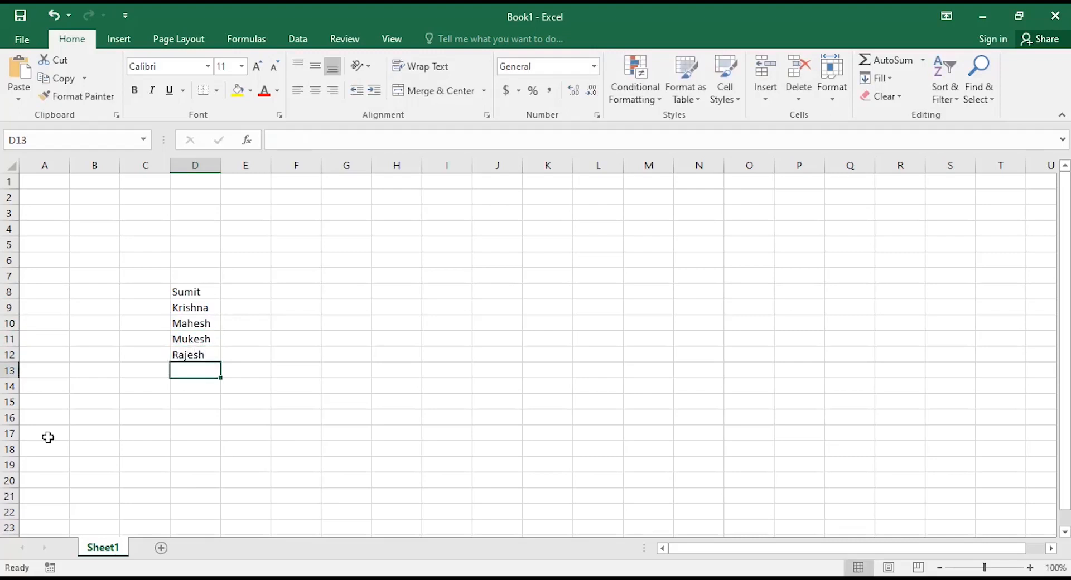
pyautogui.write('Gaurav')
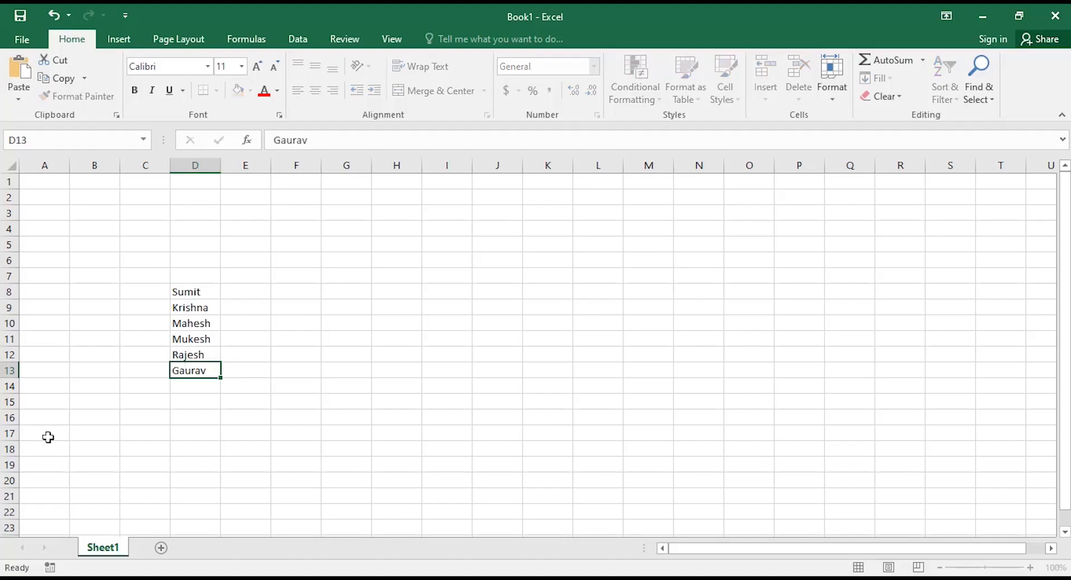
pyautogui.press('Return')
pyautogui.write('Ratan')
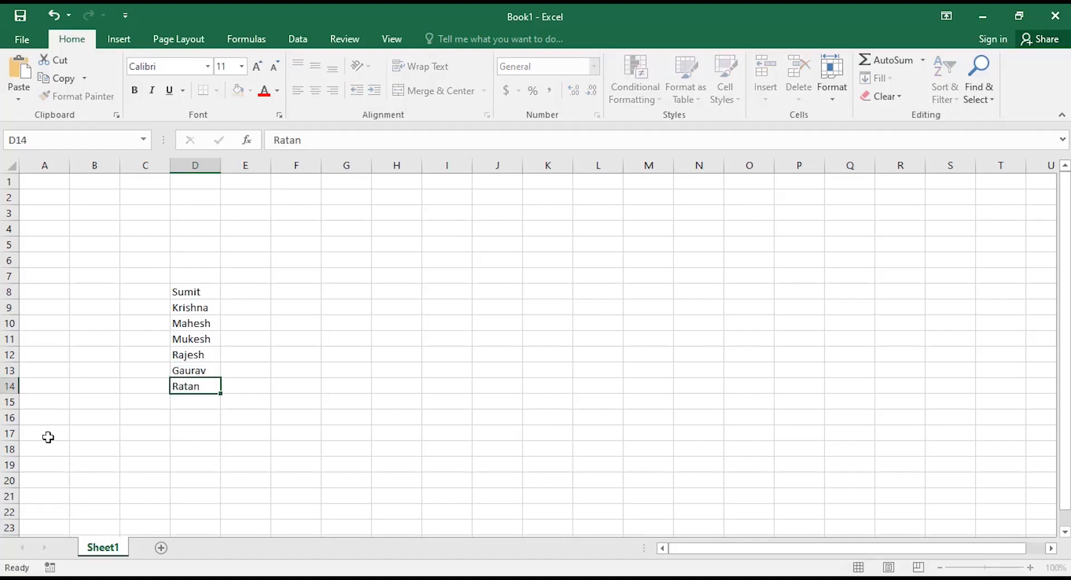
pyautogui.press('Return')
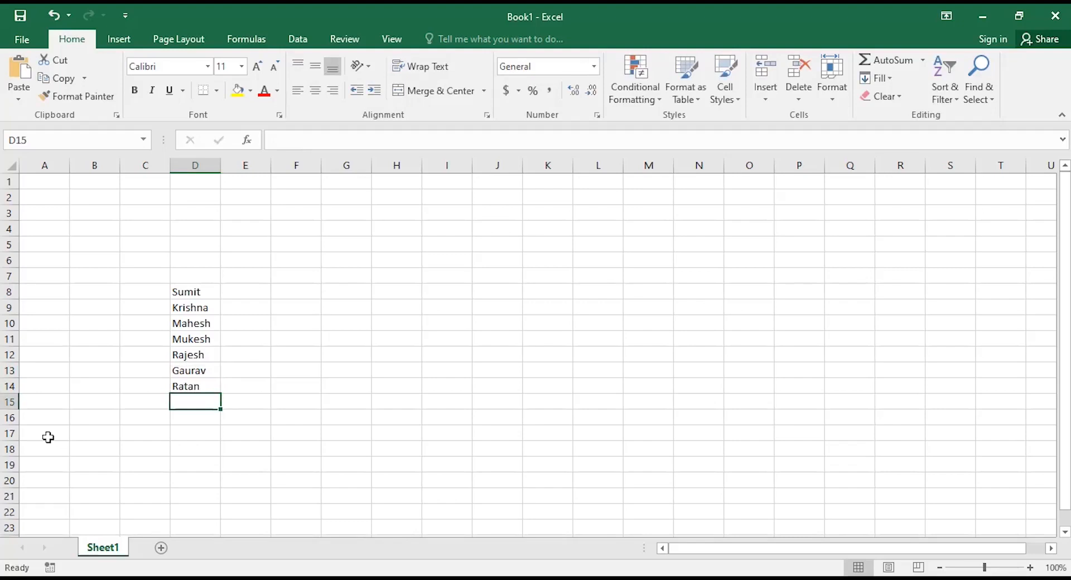
pyautogui.write('Harsh')
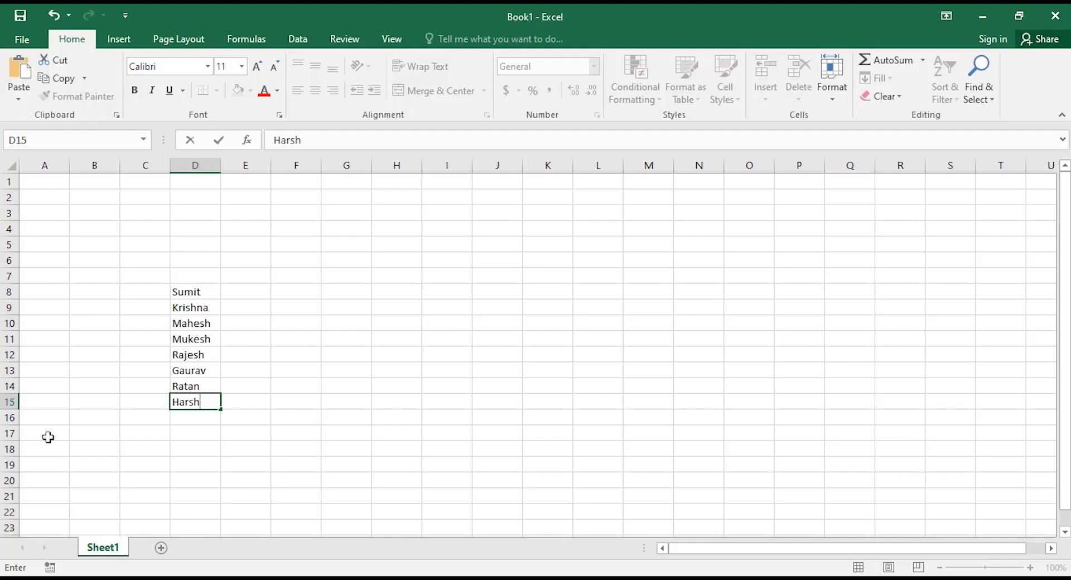
pyautogui.hotkey('shift', 'Up')
pyautogui.hotkey('shift', 'Up')
pyautogui.hotkey('shift', 'Up')
pyautogui.hotkey('shift', 'Up')
pyautogui.hotkey('shift', 'Up')
pyautogui.hotkey('shift', 'Up')
pyautogui.hotkey('shift', 'Up')
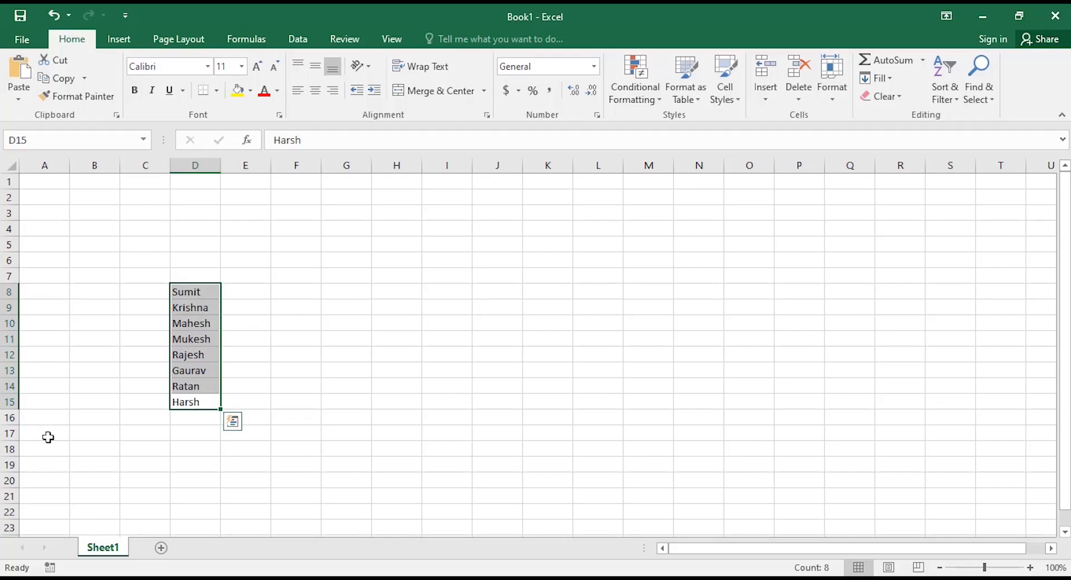
pyautogui.write('1')
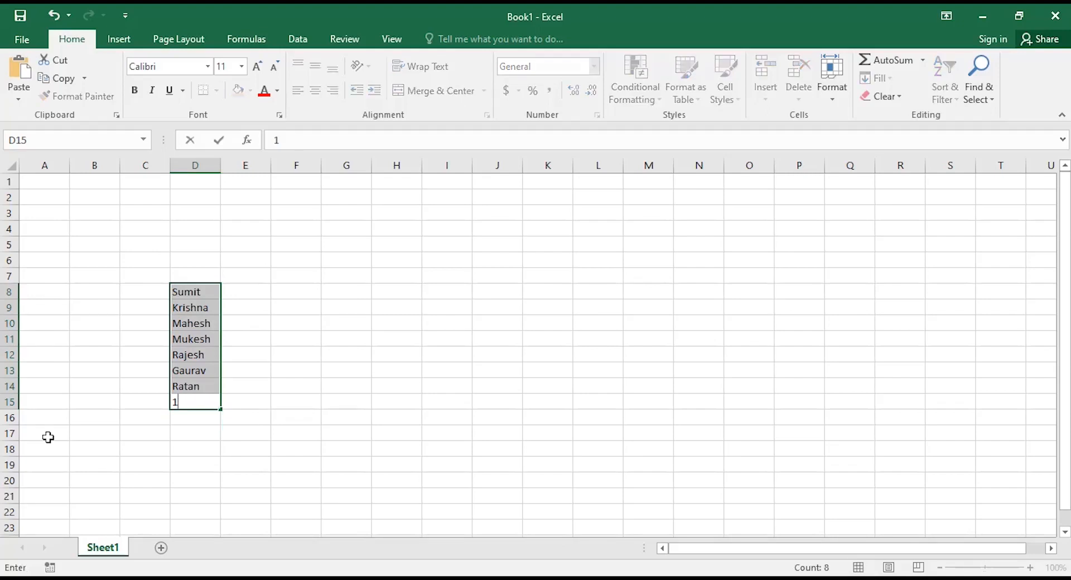
pyautogui.write('1')
pyautogui.press('BackSpace')
pyautogui.press('BackSpace')
pyautogui.hotkey('ctrl', 'z')
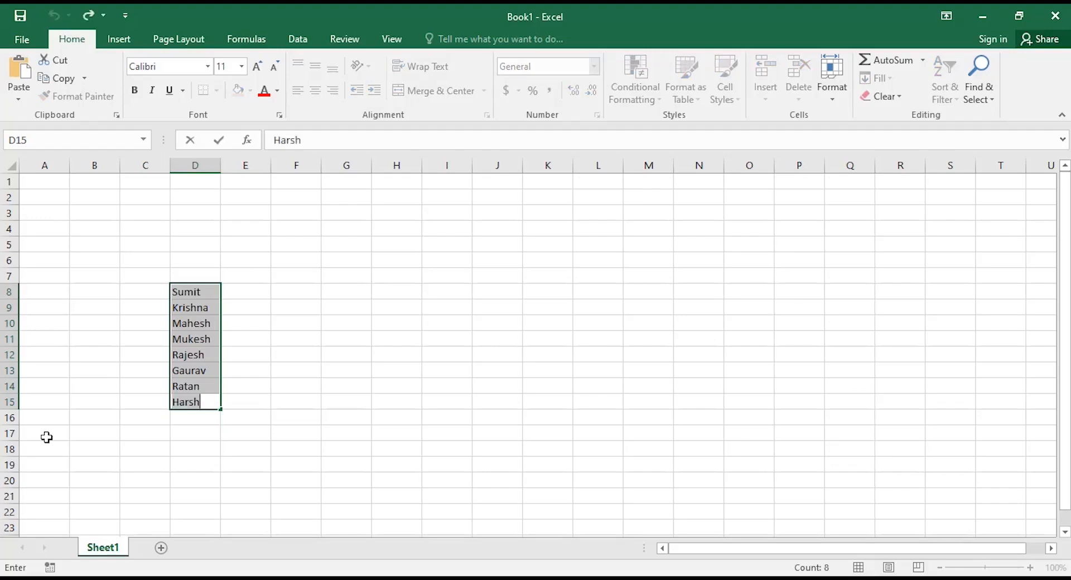
pyautogui.press('Up')
pyautogui.press('Up')
pyautogui.press('Up')
pyautogui.press('Up')
pyautogui.press('Up')
pyautogui.press('Up')
pyautogui.press('Up')
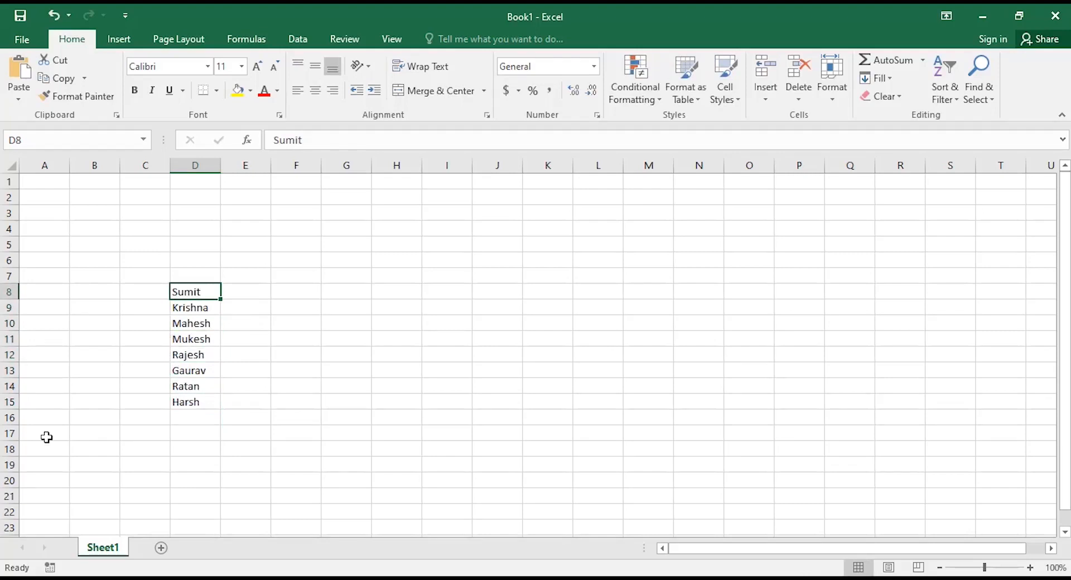
pyautogui.hotkey('shift', 'Down')
pyautogui.hotkey('shift', 'Down')
pyautogui.hotkey('shift', 'Down')
pyautogui.hotkey('shift', 'Down')
pyautogui.hotkey('shift', 'Down')
pyautogui.hotkey('shift', 'Down')
pyautogui.hotkey('shift', 'Down')
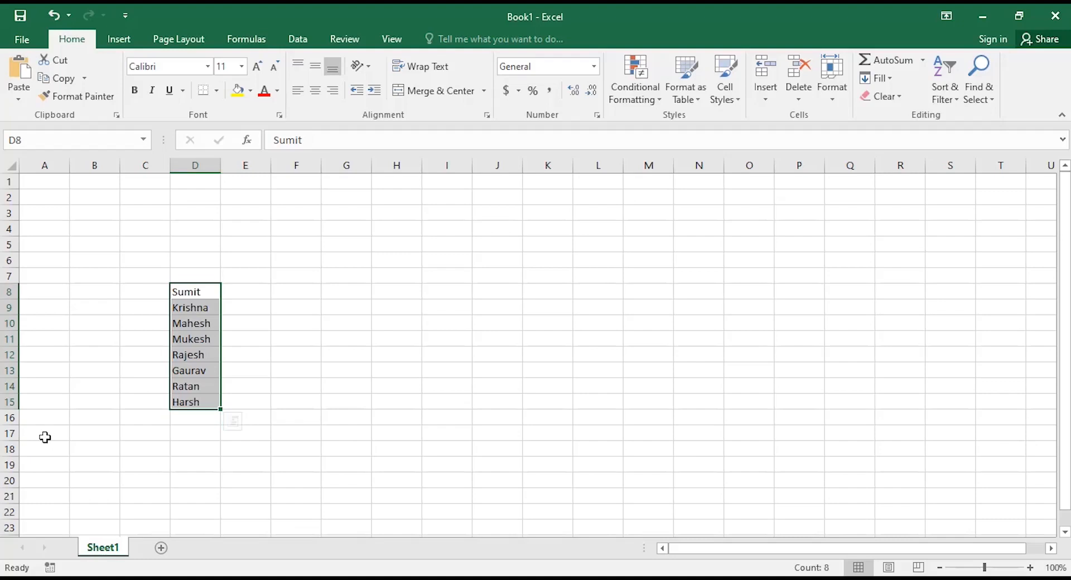
pyautogui.click(255, 321)
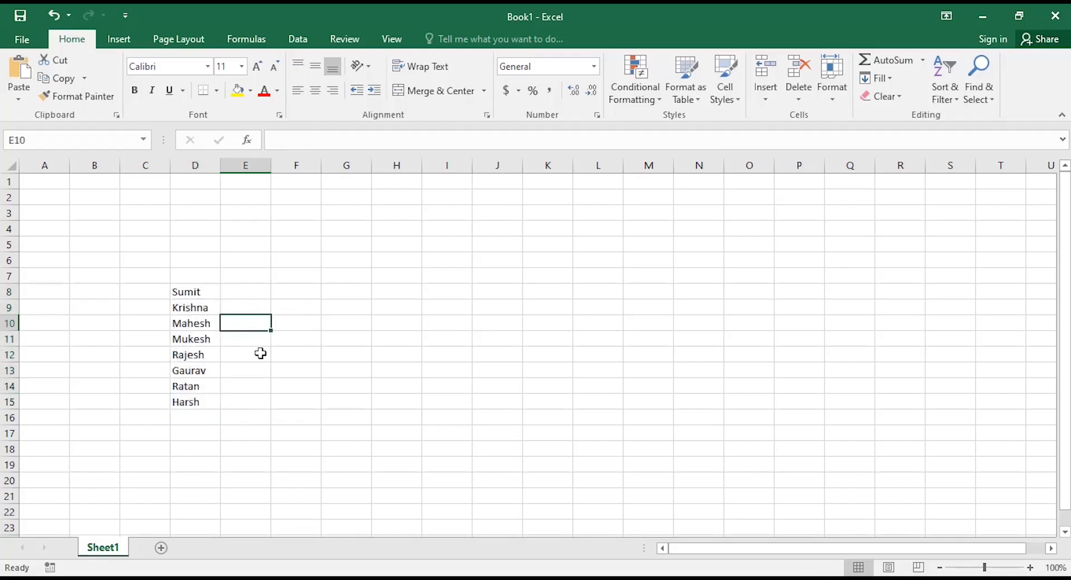
pyautogui.click(191, 291)
pyautogui.press('Down')
pyautogui.hotkey('shift', 'Down')
pyautogui.hotkey('shift', 'Down')
pyautogui.hotkey('shift', 'Down')
pyautogui.hotkey('shift', 'Down')
pyautogui.press('Up')
pyautogui.press('Up')
pyautogui.press('Down')
pyautogui.hotkey('shift', 'Down')
pyautogui.hotkey('shift', 'Down')
pyautogui.hotkey('shift', 'Down')
pyautogui.hotkey('shift', 'Down')
pyautogui.hotkey('shift', 'Down')
pyautogui.hotkey('shift', 'Down')
pyautogui.hotkey('shift', 'Down')
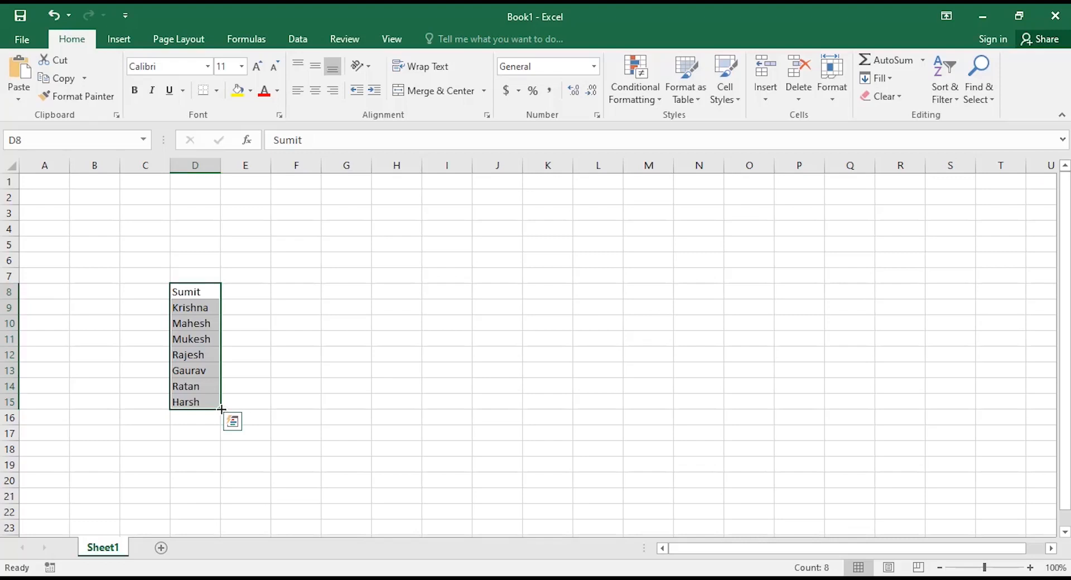
# Fill the D8:D15 name list across to column G, then delete everything in D8:G15.
pyautogui.moveTo(221, 410); pyautogui.dragTo(367, 409)
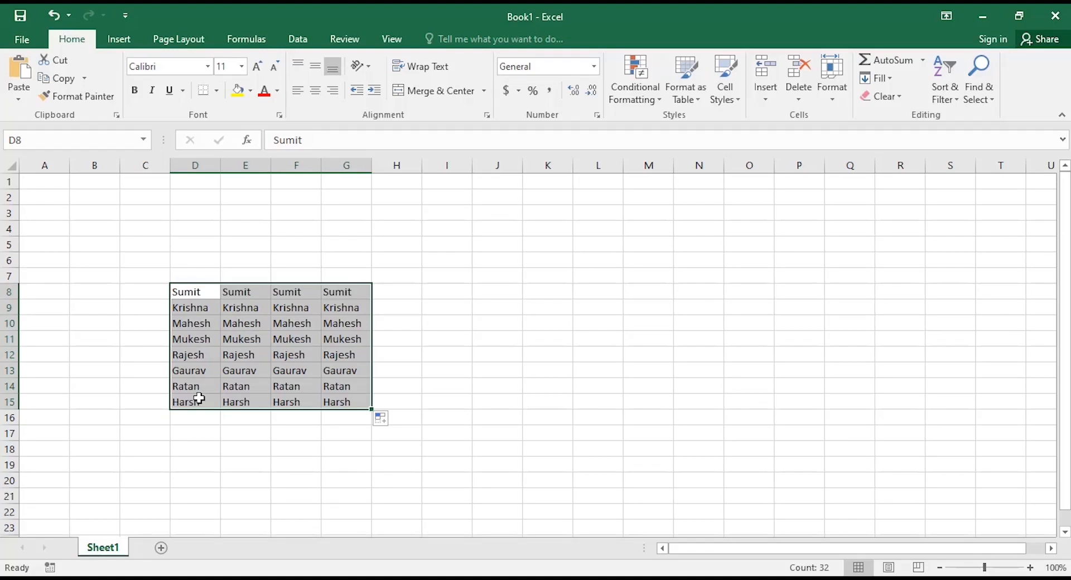
pyautogui.press('Delete')
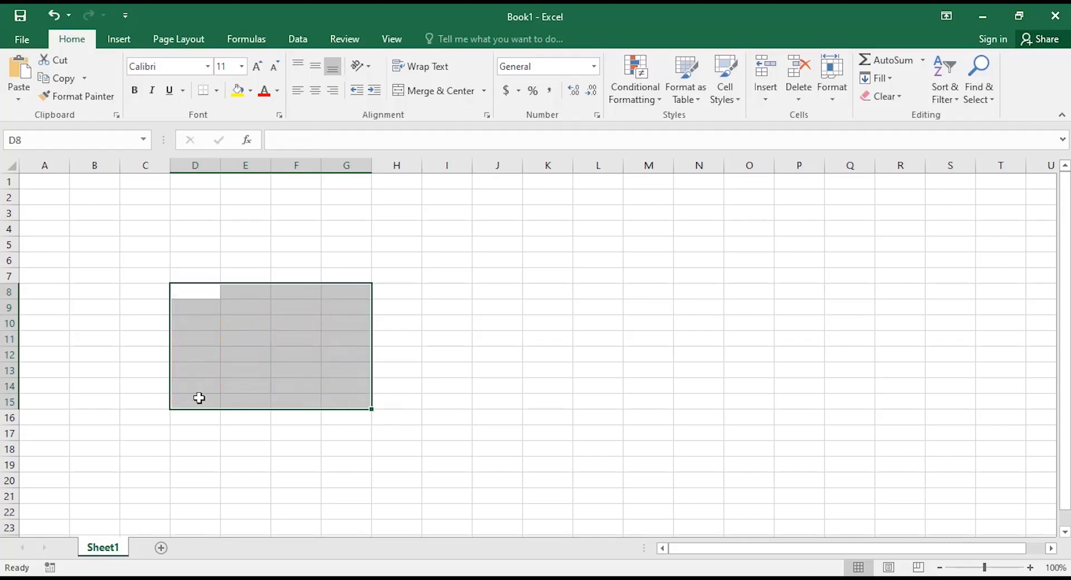
# Enter the number 1 in D8.
pyautogui.click(210, 293)
pyautogui.write('1')
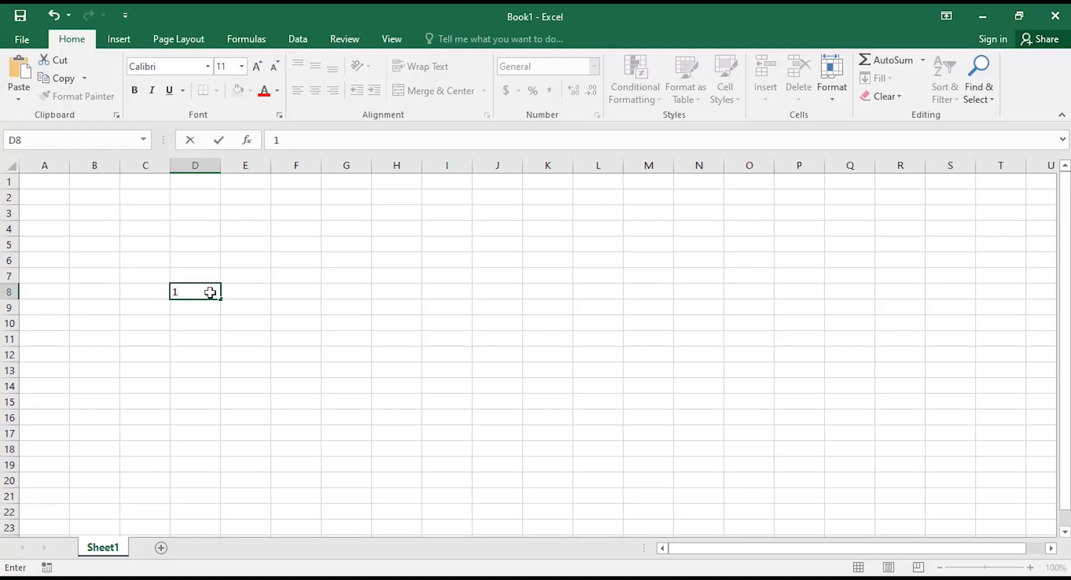
pyautogui.press('Return')
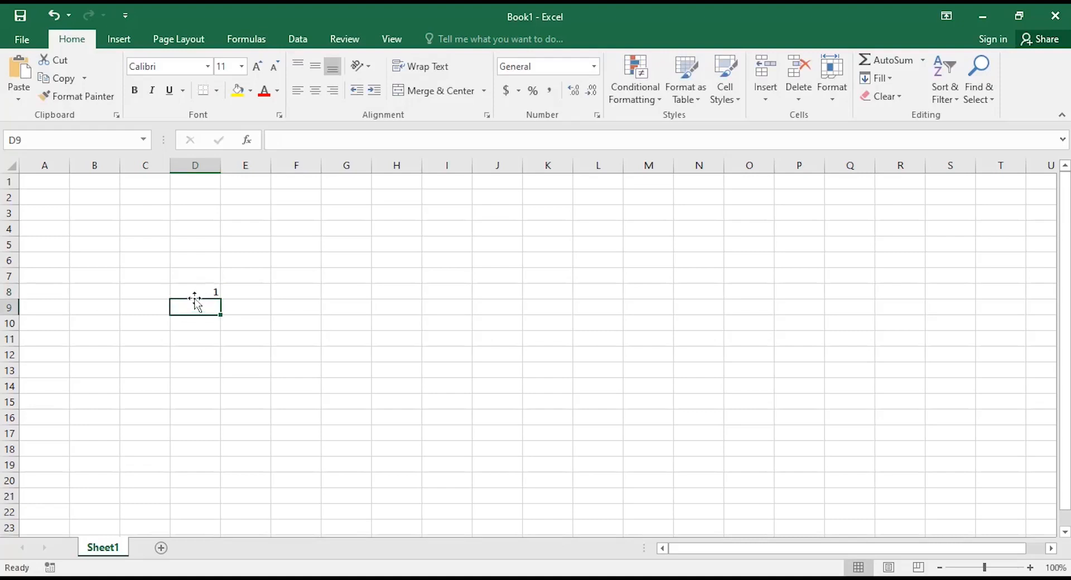
# Enter a first name in D7, just above the number.
pyautogui.click(195, 292)
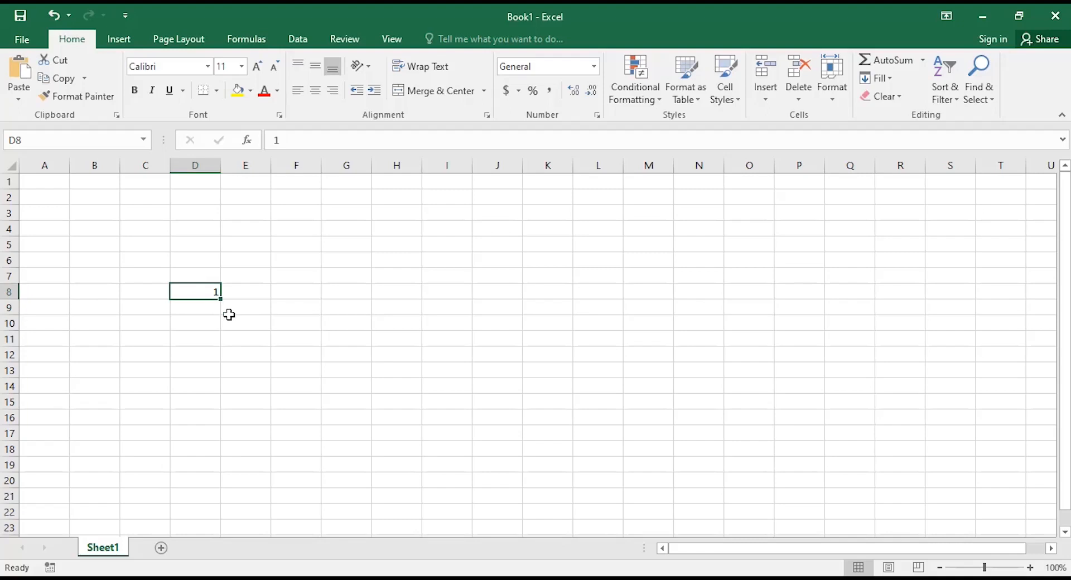
pyautogui.press('Up')
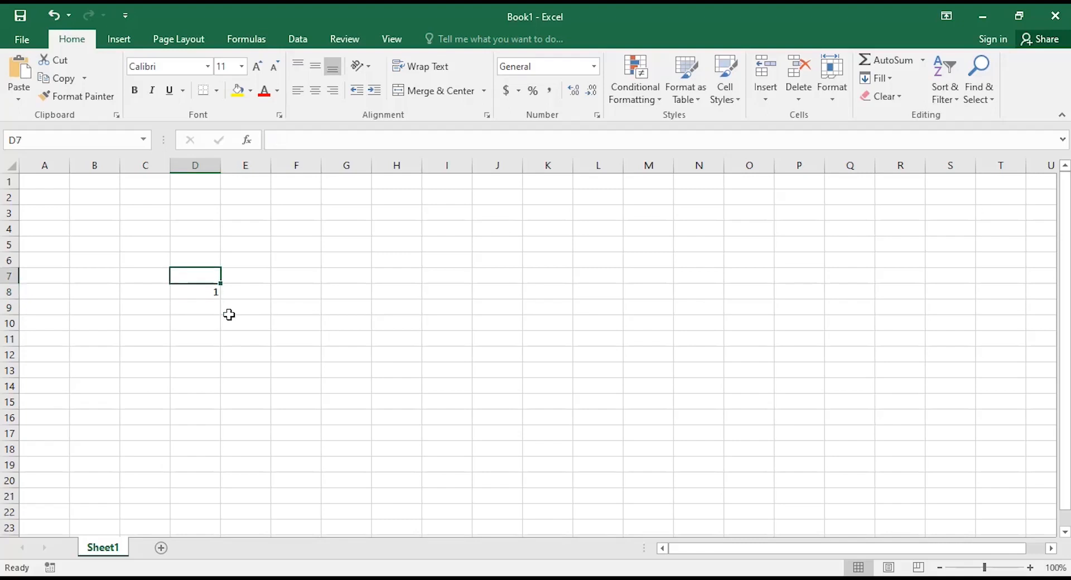
pyautogui.write('Sumit')
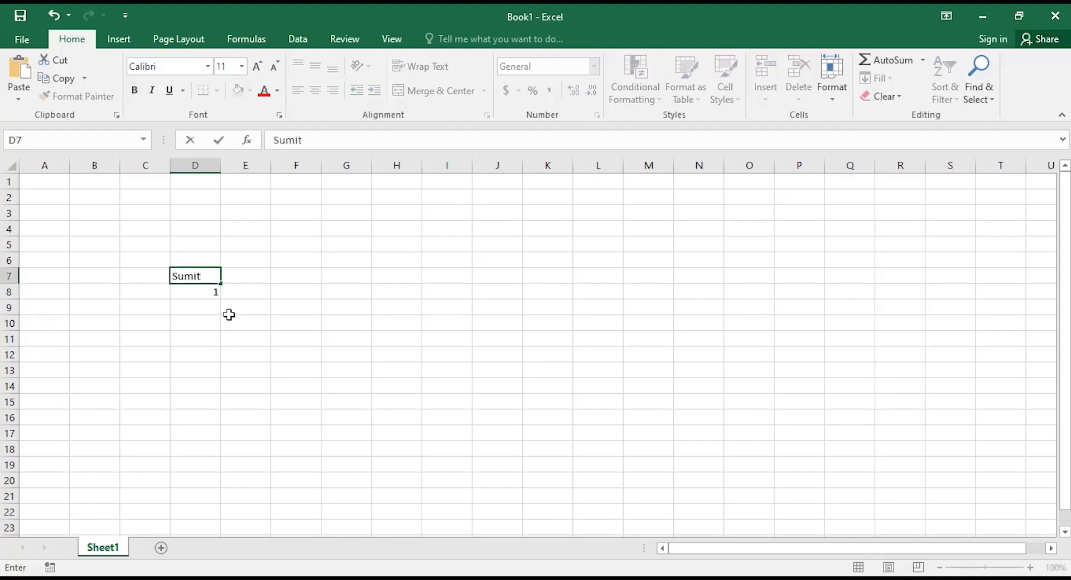
pyautogui.press('Return')
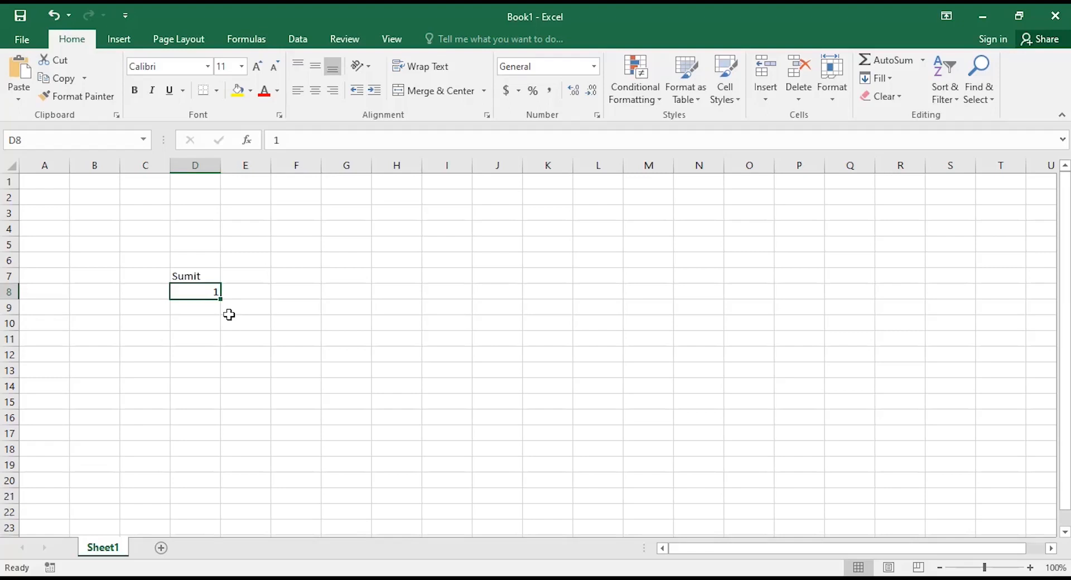
# Replace D8's value with 5 and enter 4 in D9 below it.
pyautogui.write('5')
pyautogui.press('Return')
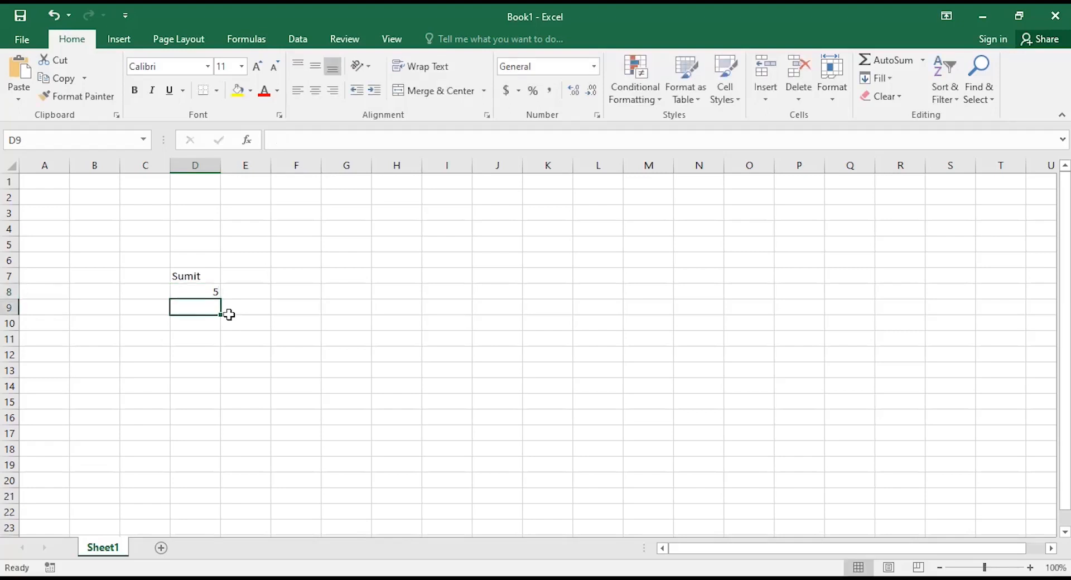
pyautogui.write('4')
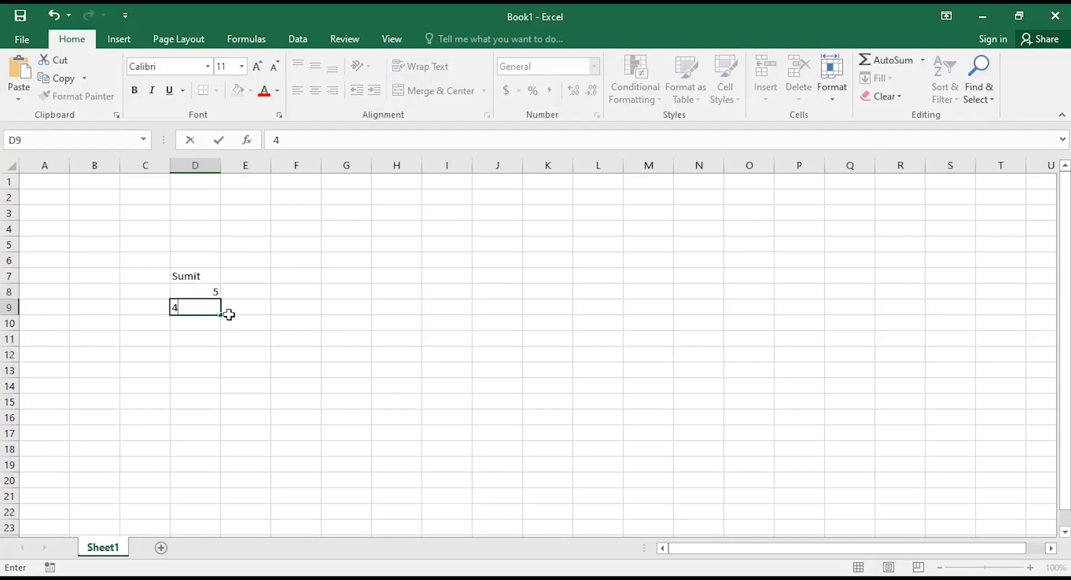
pyautogui.press('Return')
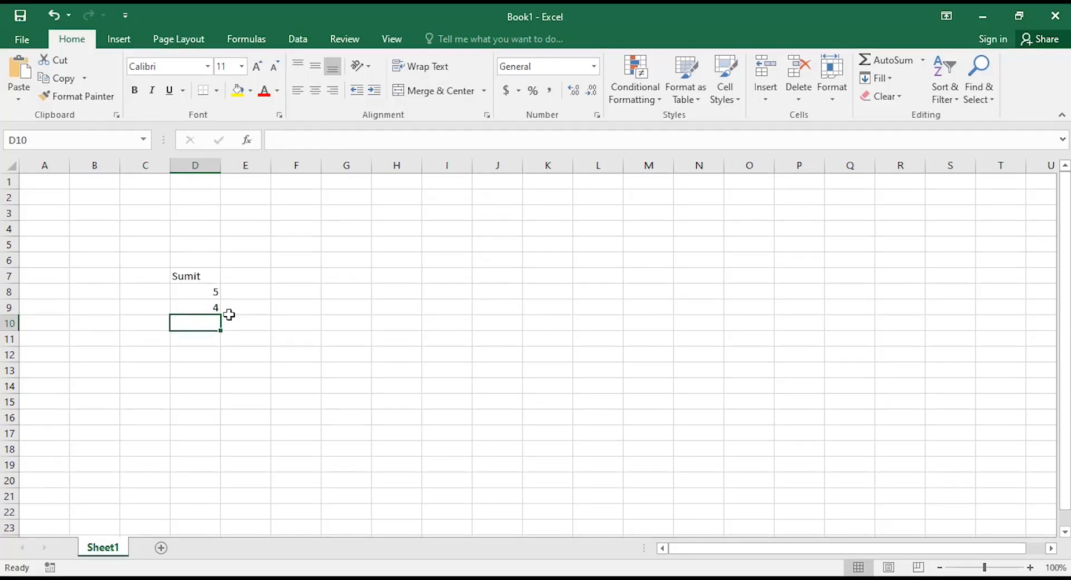
# Cycle the 4 in D9 through left, centre and right alignment, leaving it right-aligned.
pyautogui.click(211, 307)
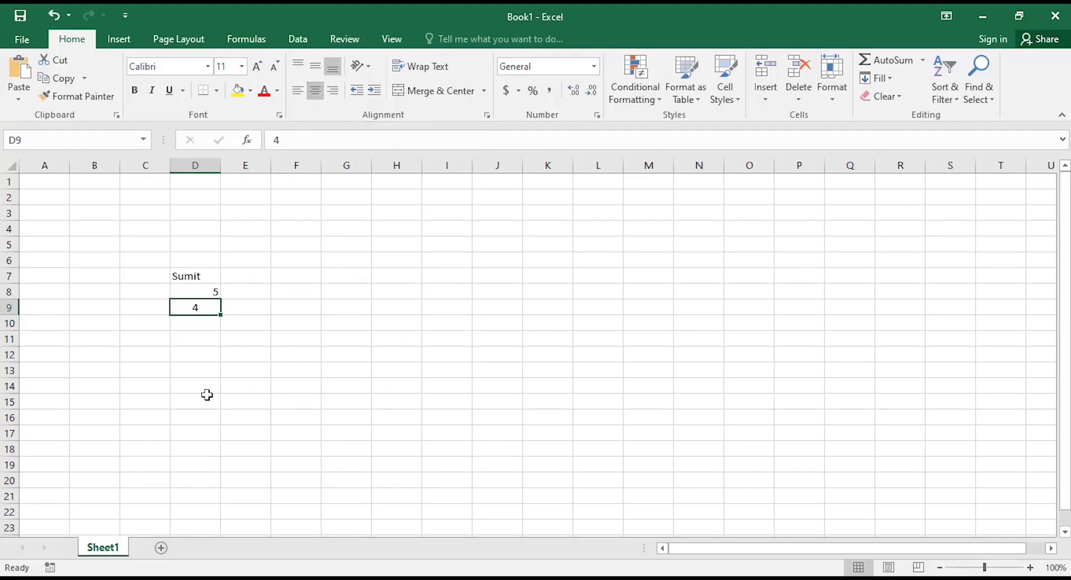
pyautogui.click(297, 96)
pyautogui.click(332, 95)
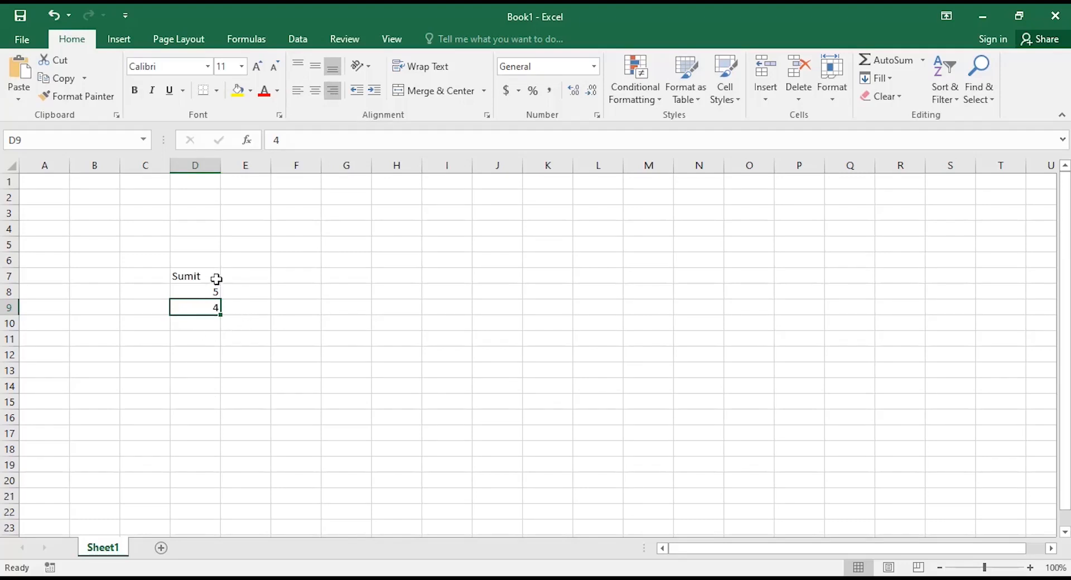
pyautogui.click(209, 294)
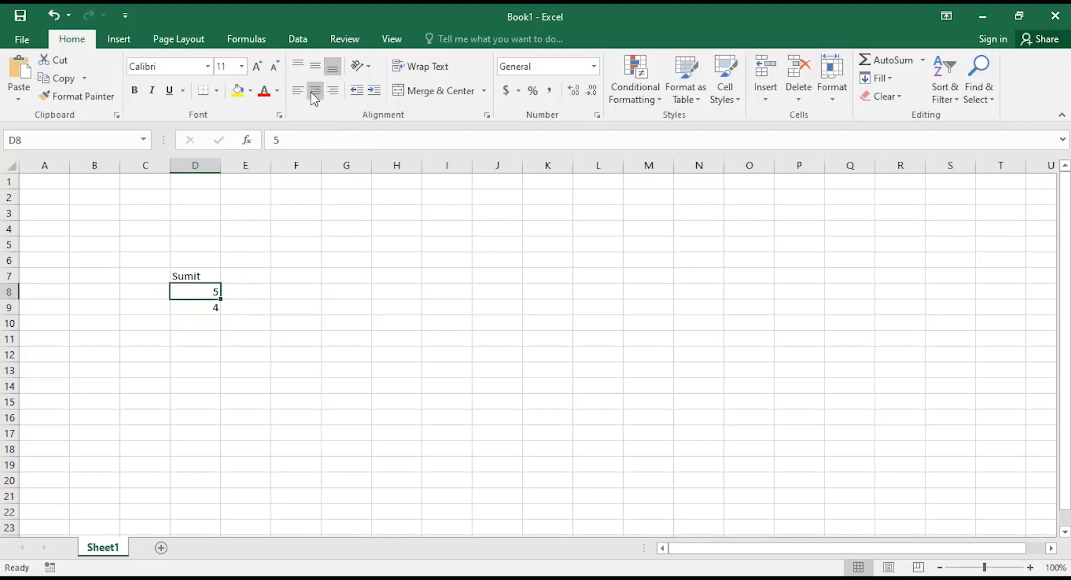
pyautogui.click(198, 308)
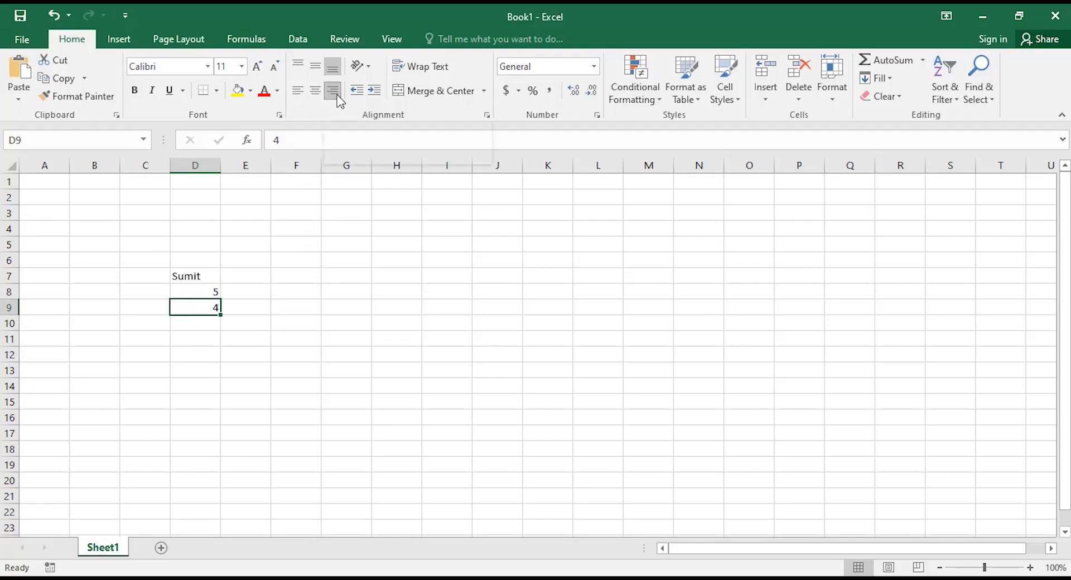
pyautogui.click(300, 91)
pyautogui.click(316, 91)
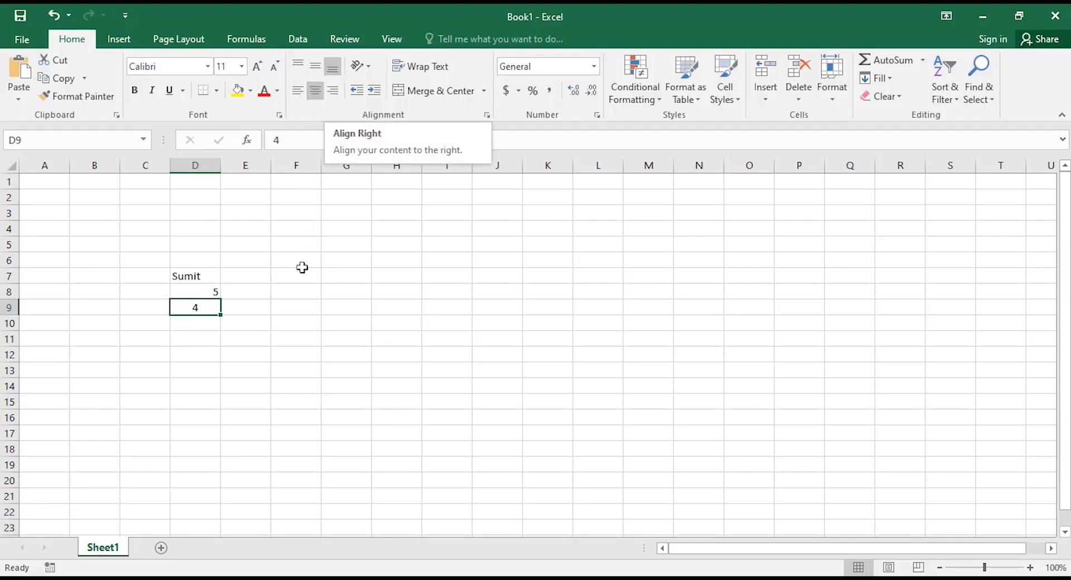
pyautogui.click(333, 91)
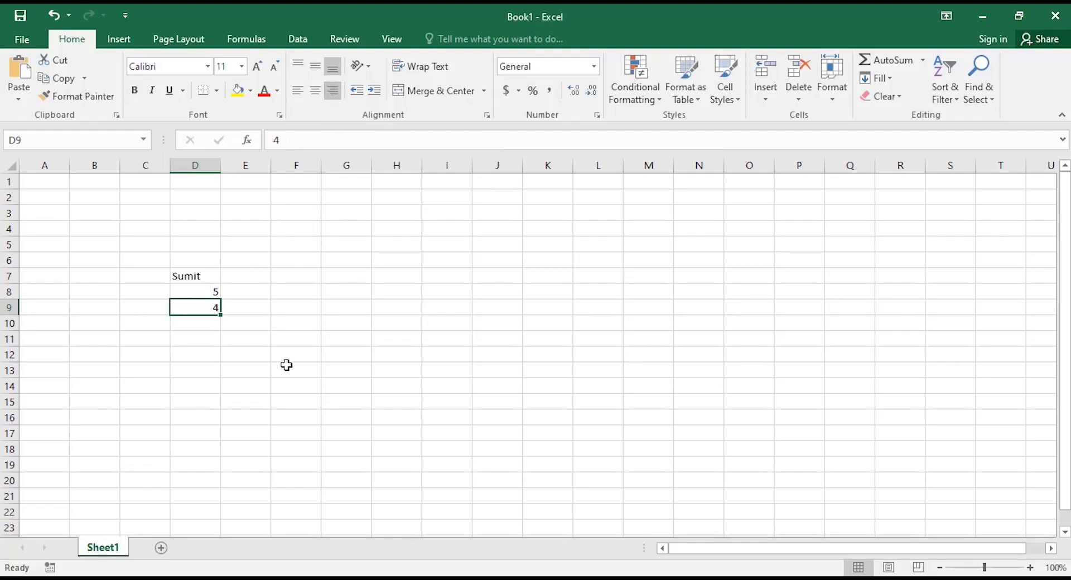
# Select D7:D9 and delete the name, 5 and 4.
pyautogui.click(194, 275)
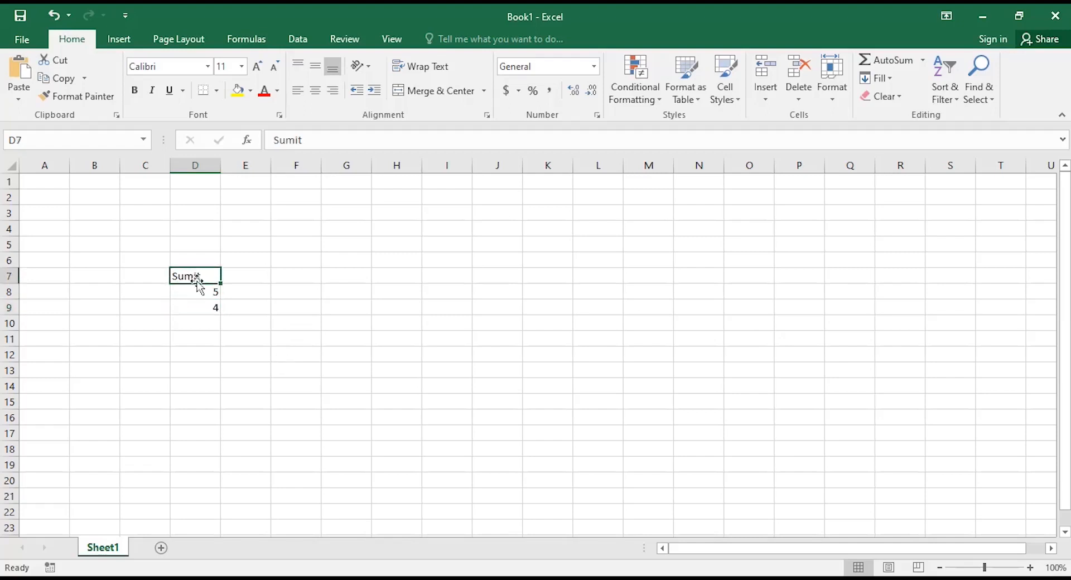
pyautogui.hotkey('ctrl', 'shift', 'Down')
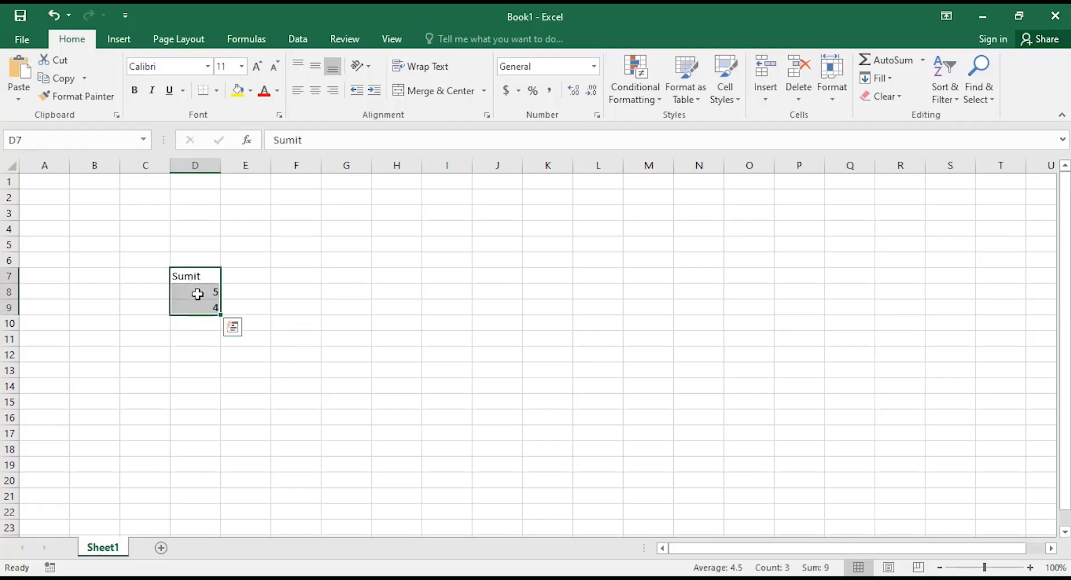
pyautogui.press('Delete')
pyautogui.click(282, 269)
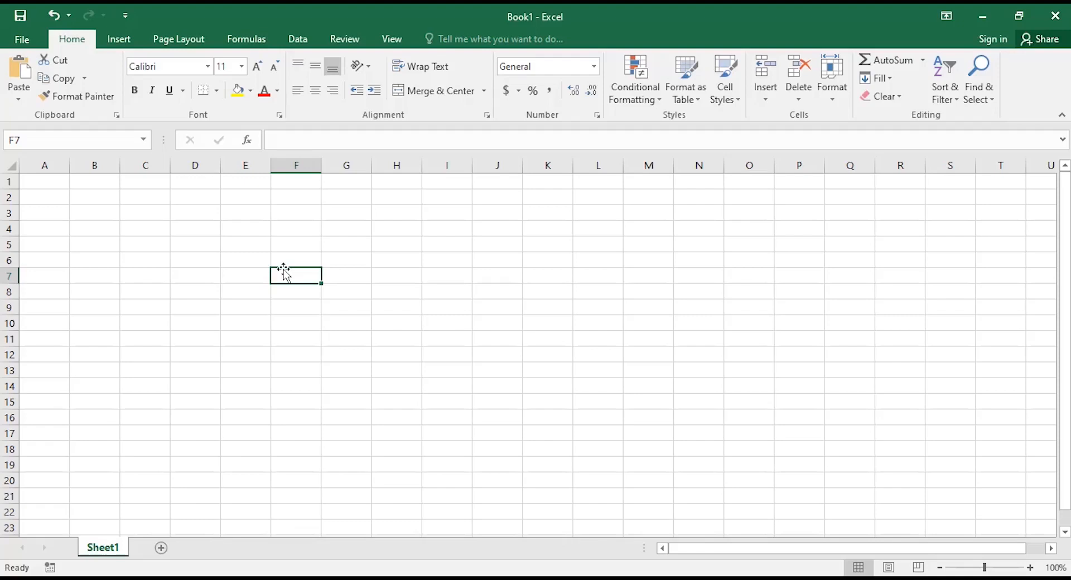
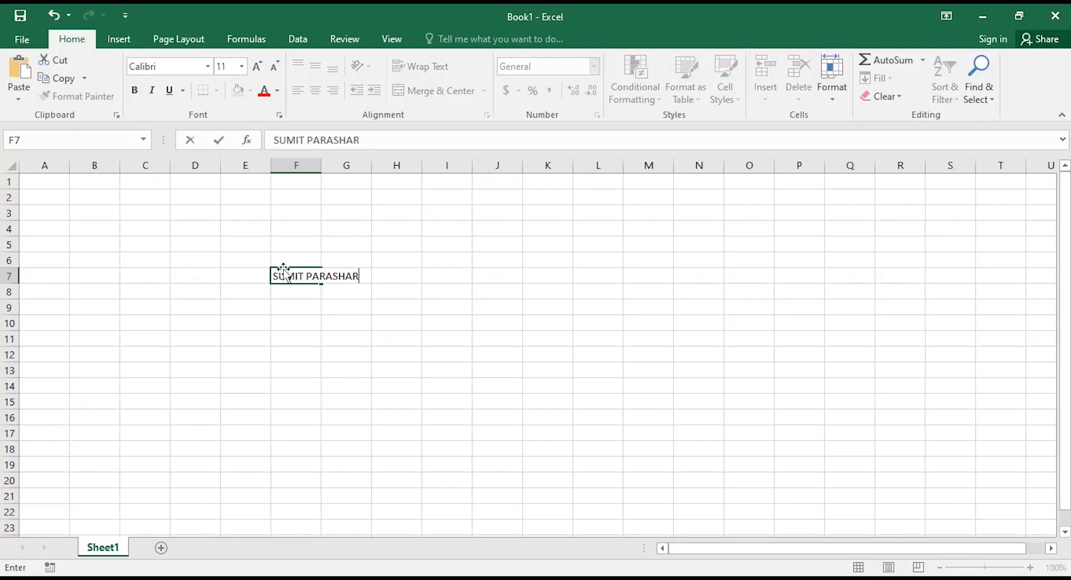
# Type the person's full name in capitals into F7 and reselect the cell.
pyautogui.press('Return')
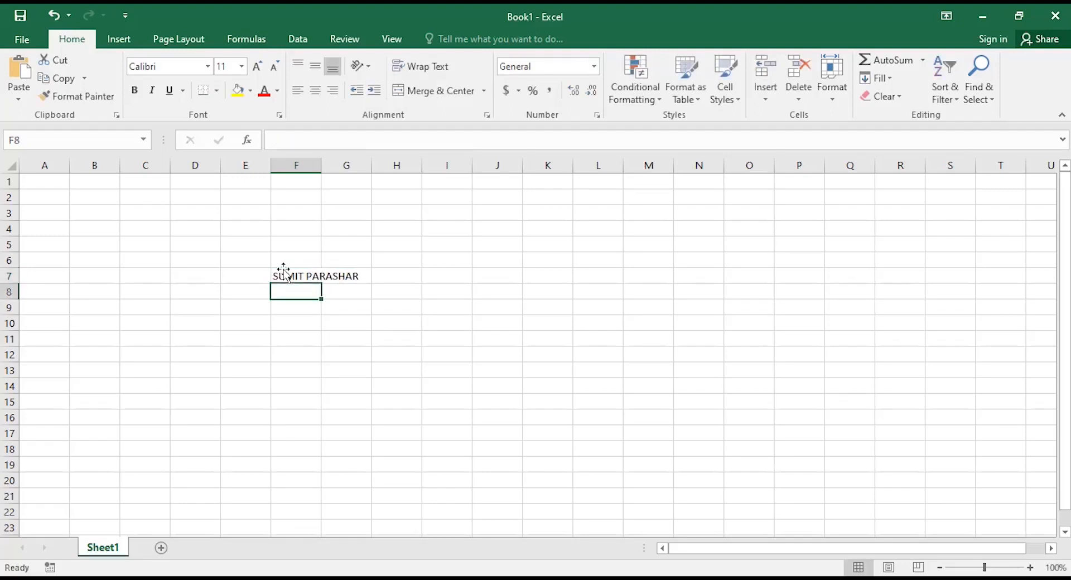
pyautogui.click(283, 270)
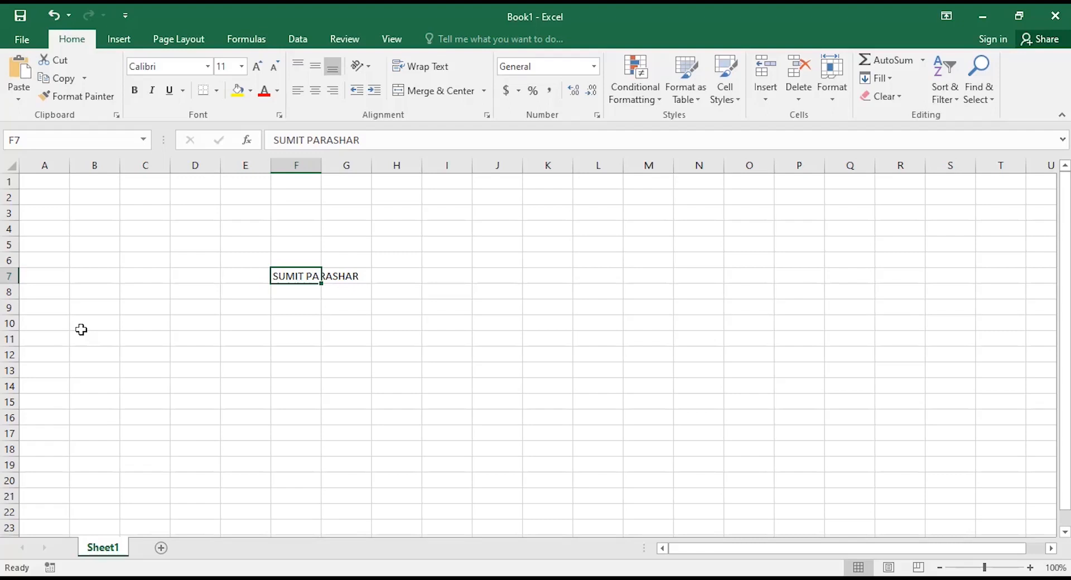
pyautogui.press('Right')
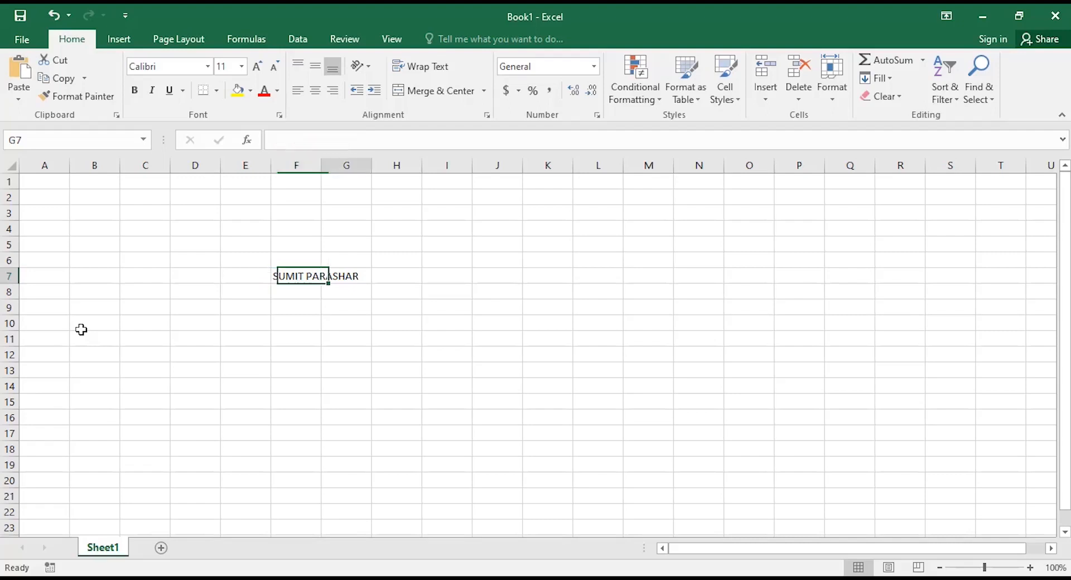
pyautogui.write('KRISHNA')
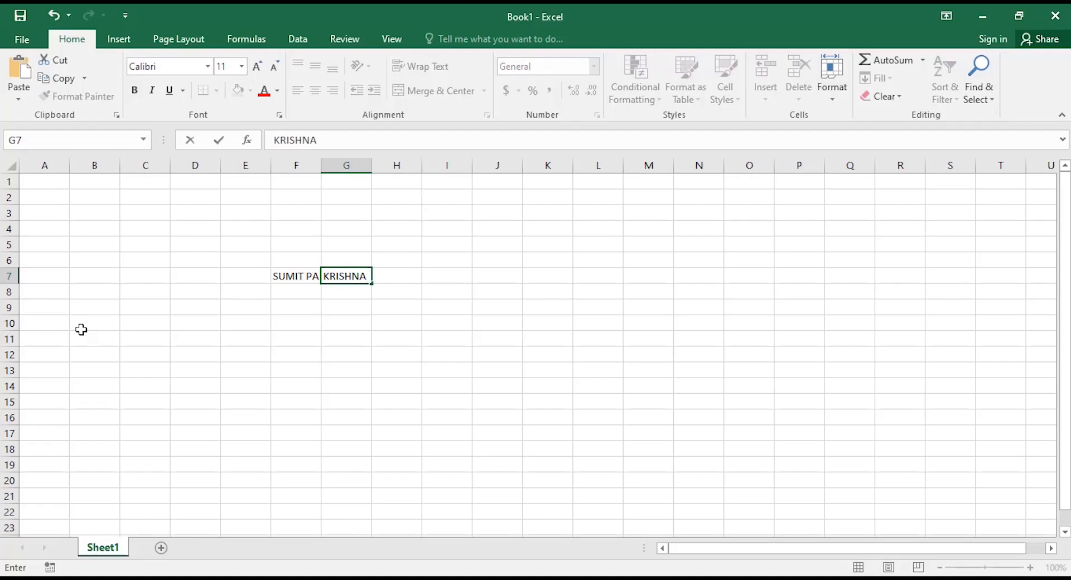
pyautogui.press('Return')
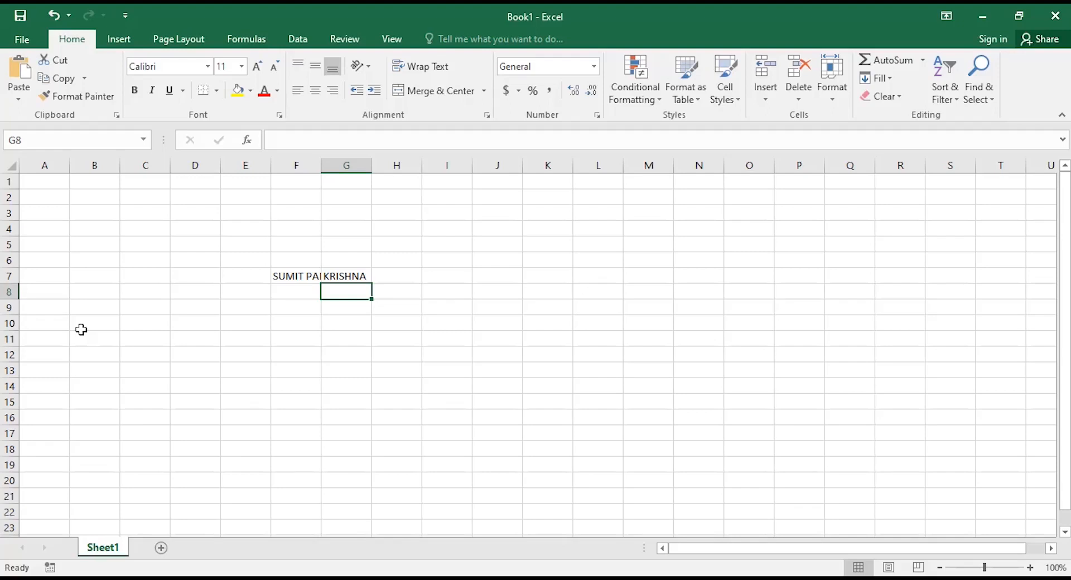
pyautogui.press('Up')
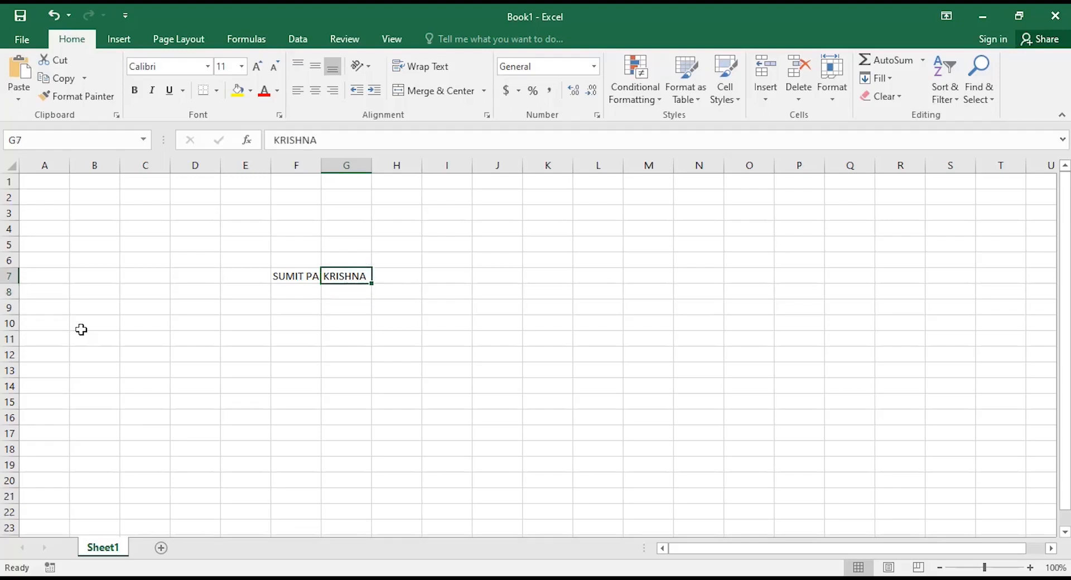
pyautogui.press('Delete')
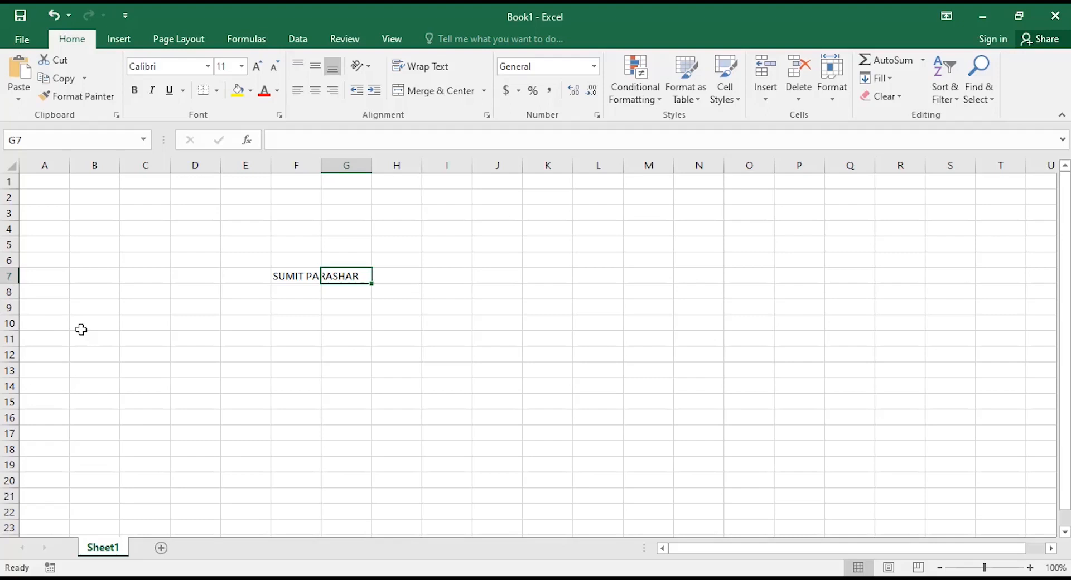
pyautogui.press('Left')
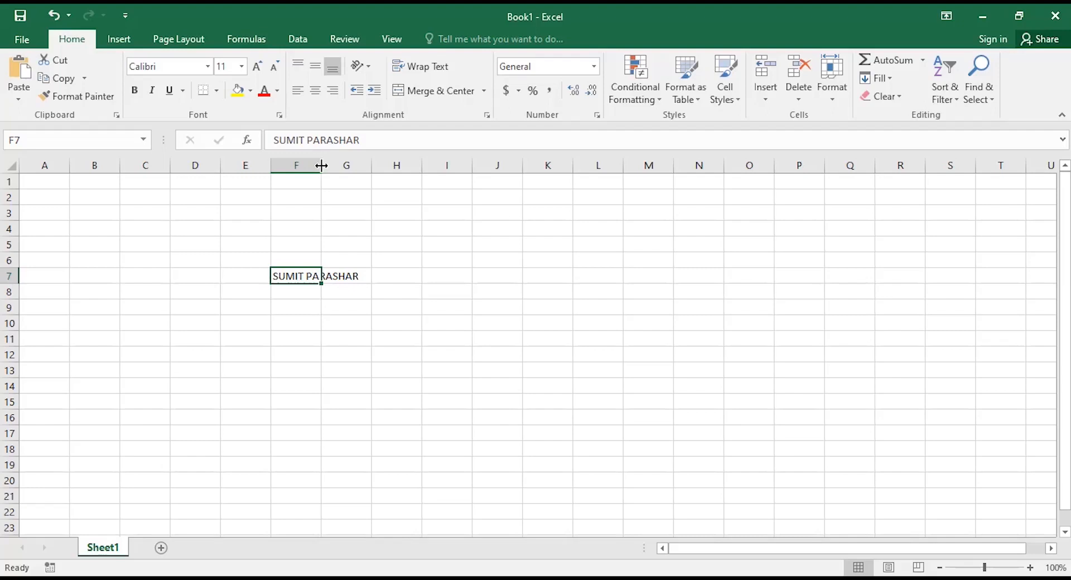
# Drag column F to about 116 then 57 pixels wide, then AutoFit it to the name.
pyautogui.moveTo(321, 166); pyautogui.dragTo(321, 165)
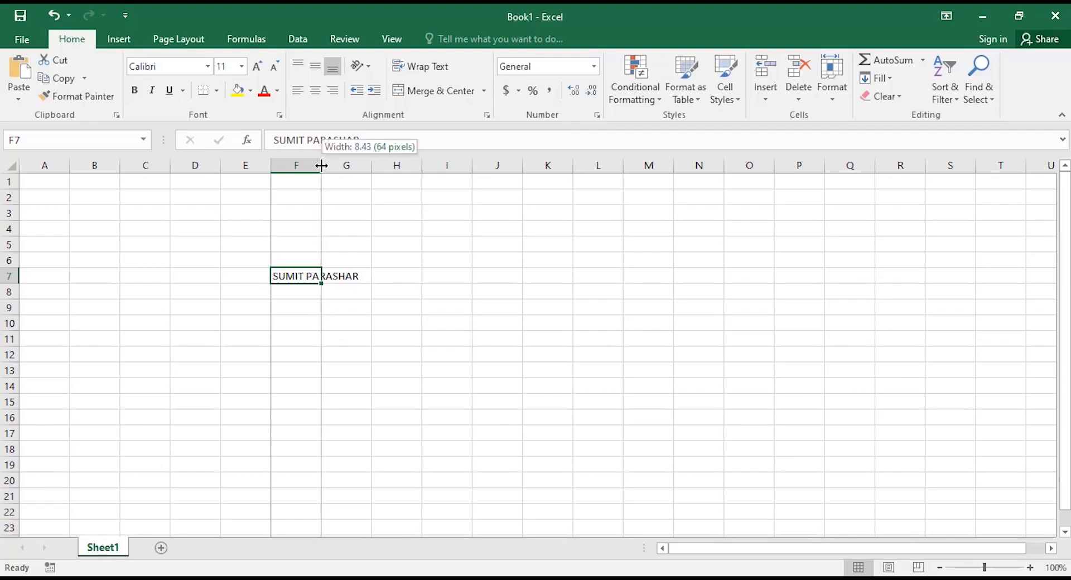
pyautogui.moveTo(321, 166); pyautogui.dragTo(363, 164)
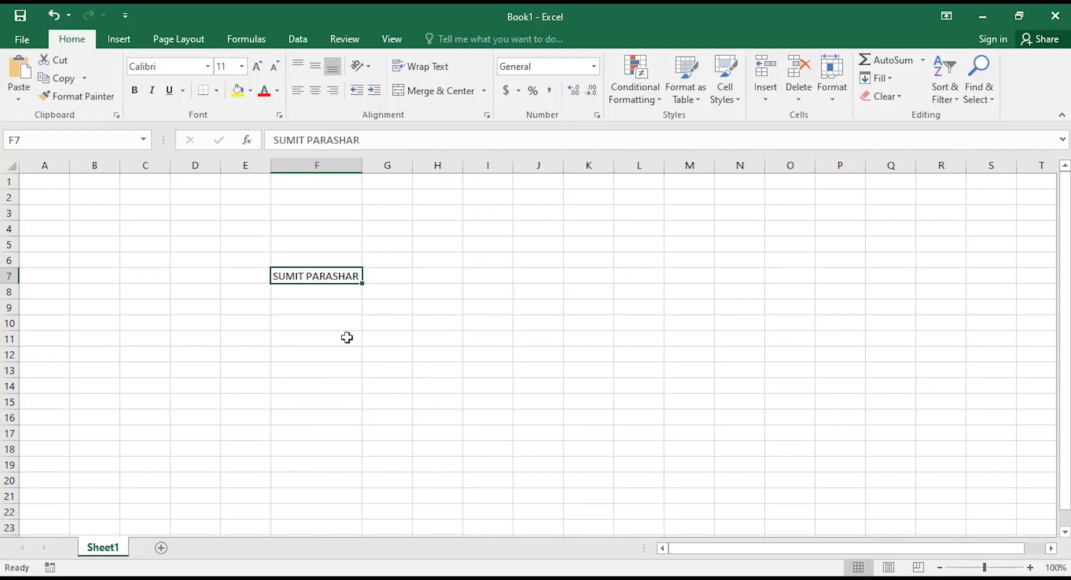
pyautogui.moveTo(363, 165); pyautogui.dragTo(320, 177)
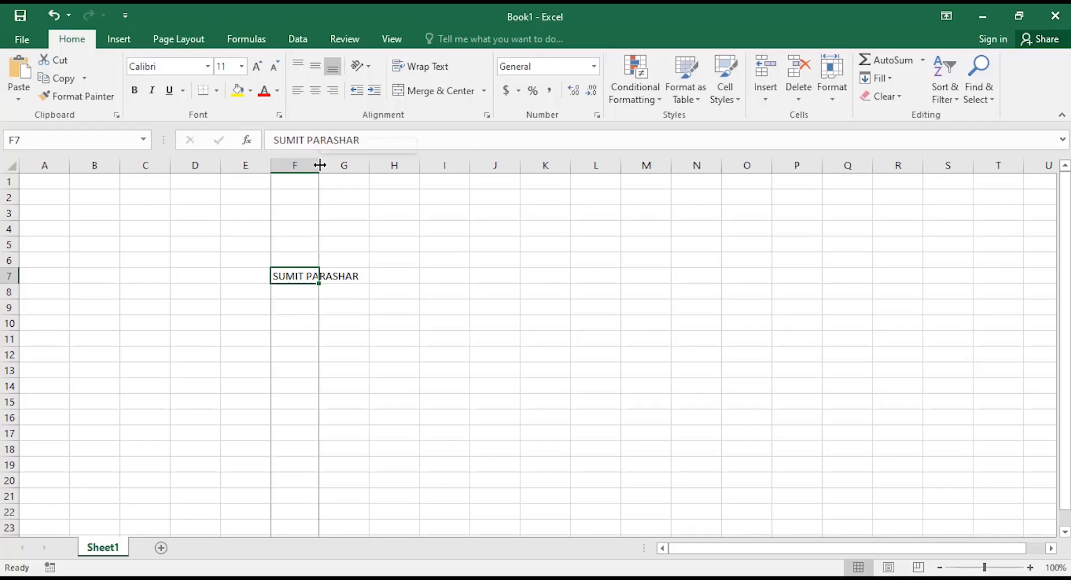
pyautogui.doubleClick(320, 166)
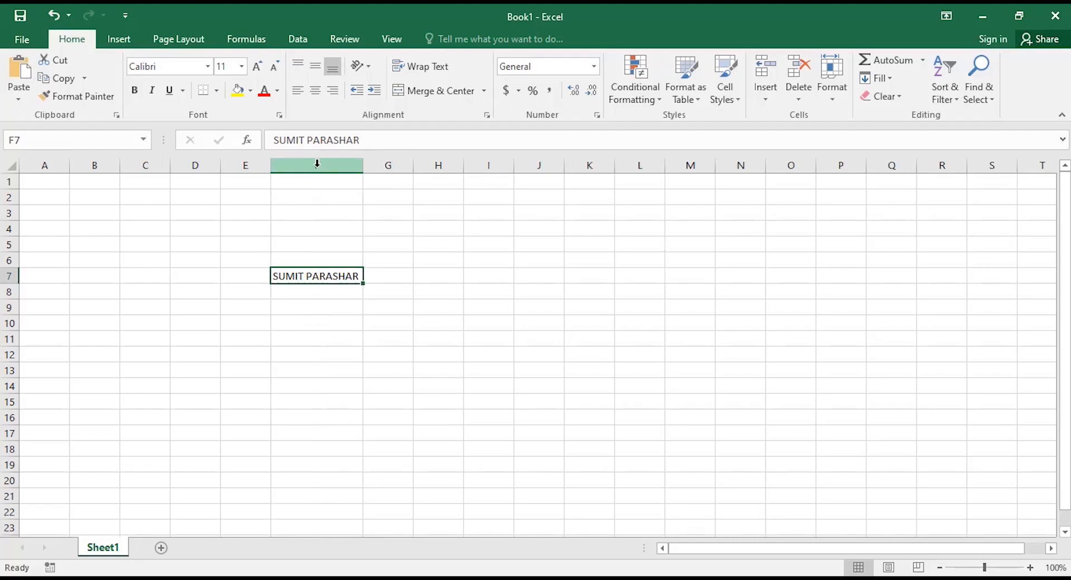
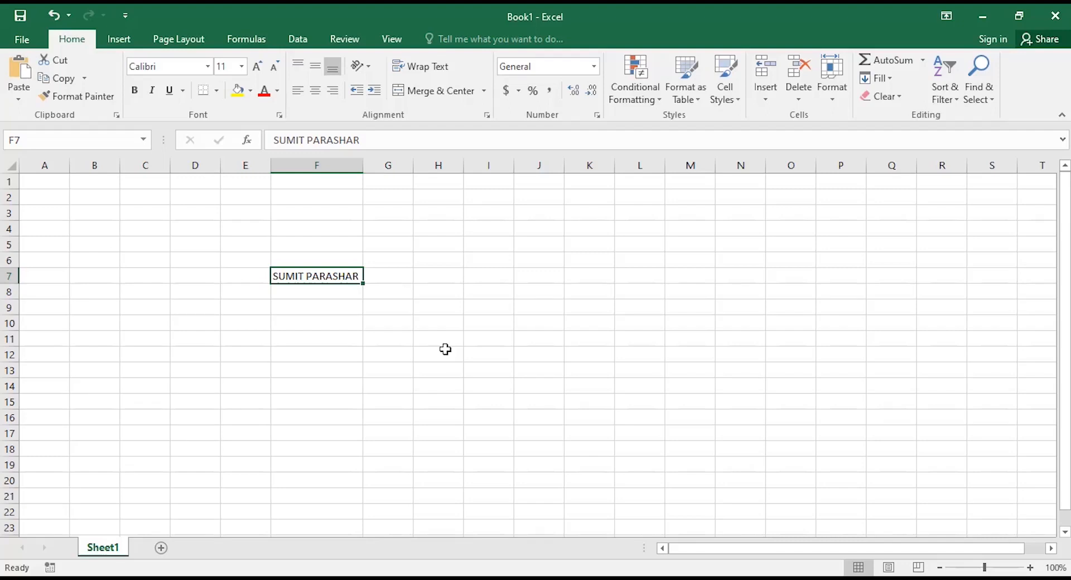
# Make the name in F7 bold, italic and underlined.
pyautogui.click(136, 91)
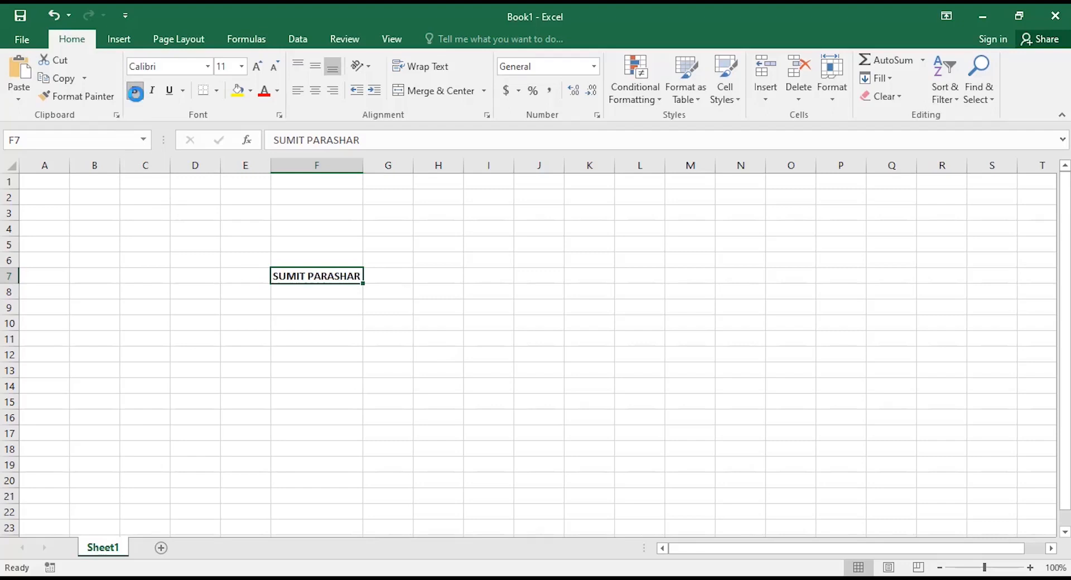
pyautogui.click(154, 92)
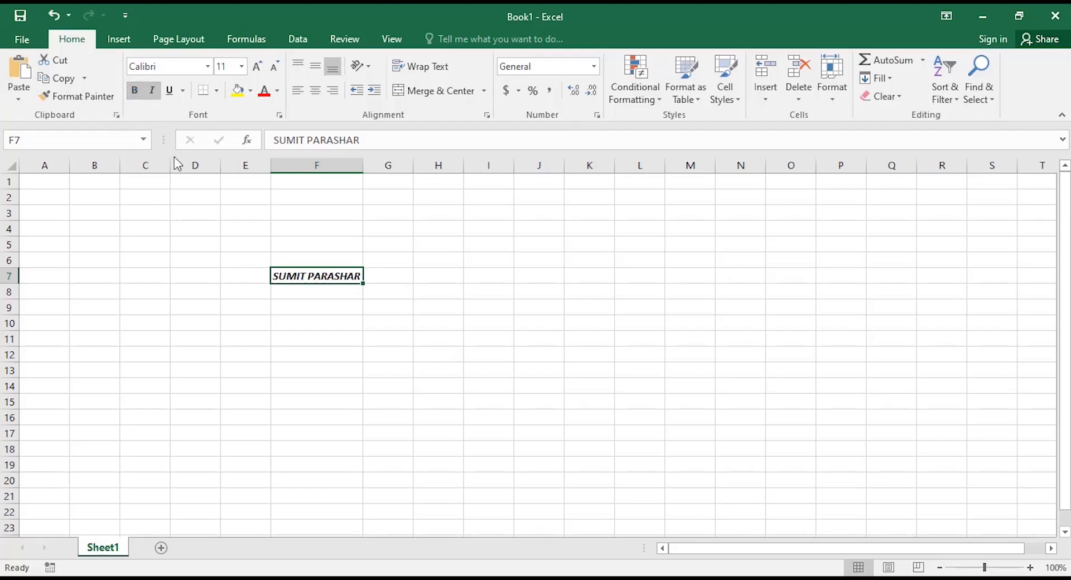
pyautogui.click(177, 100)
# Change F7's font to Arial Black and AutoFit column F to the name.
pyautogui.click(207, 66)
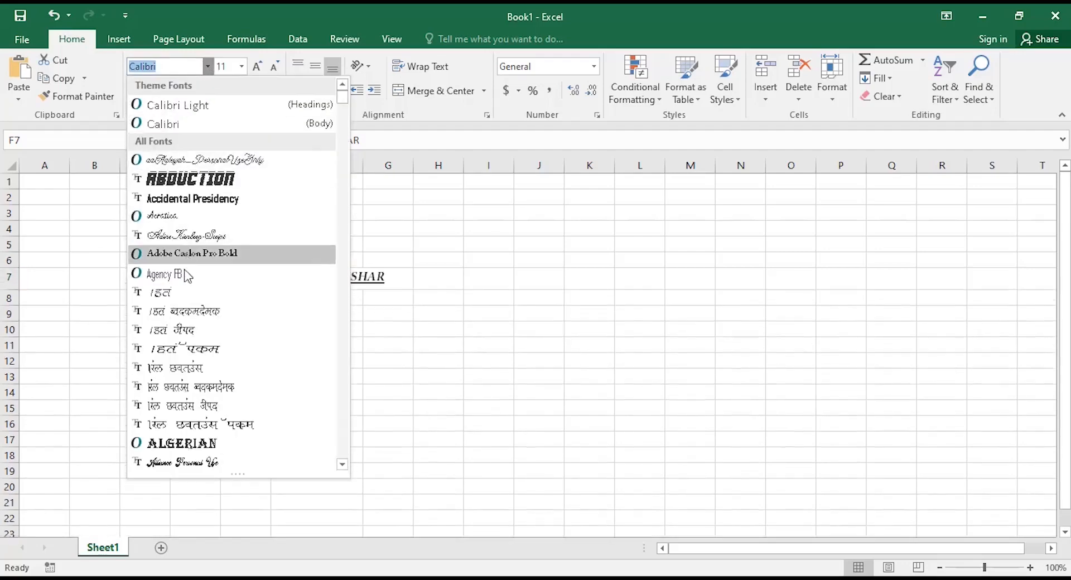
pyautogui.scroll(-6, 192, 376)
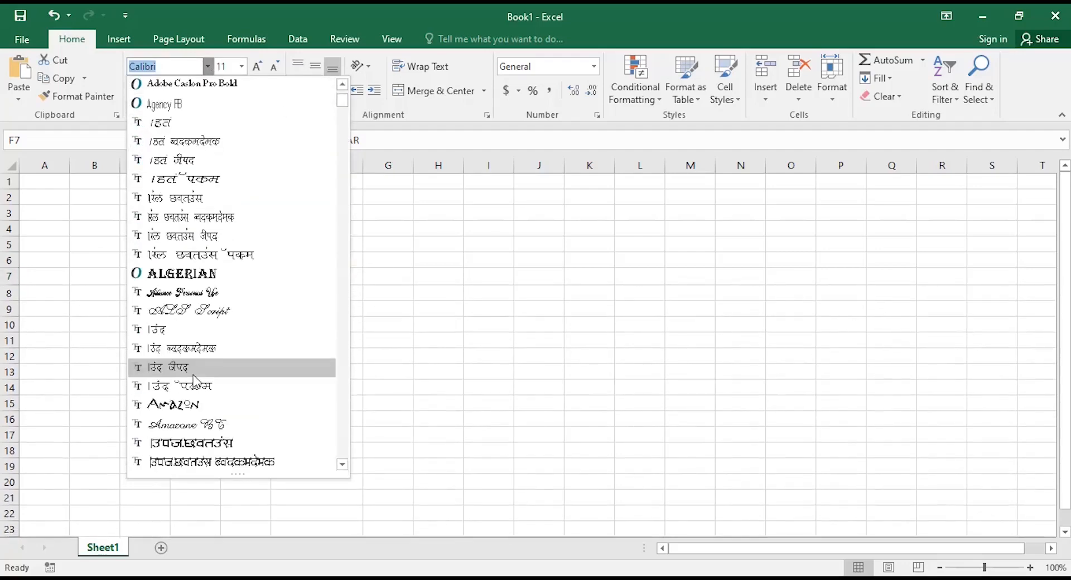
pyautogui.scroll(-3, 196, 379)
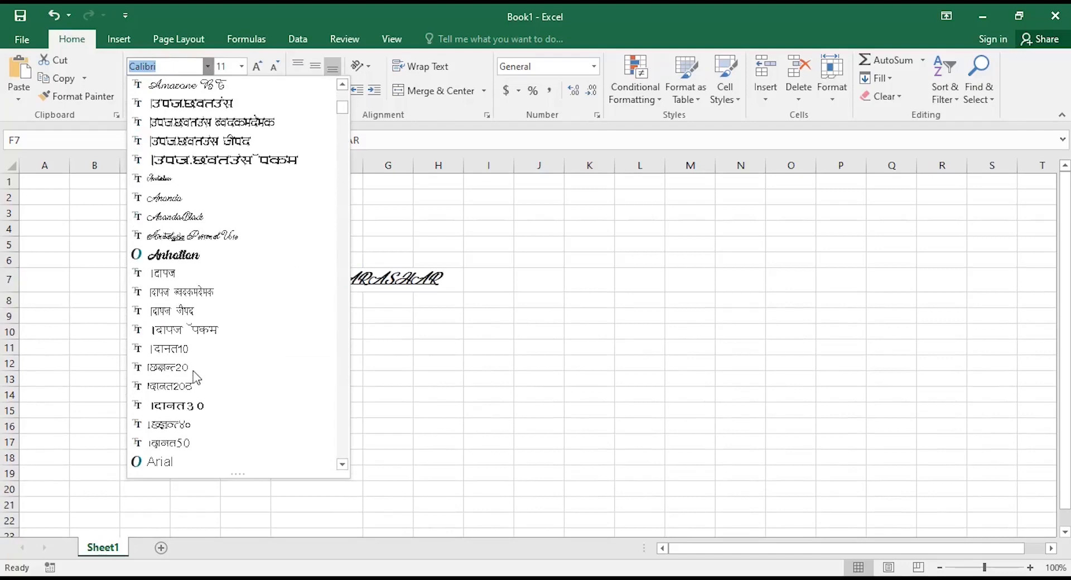
pyautogui.scroll(-4, 196, 379)
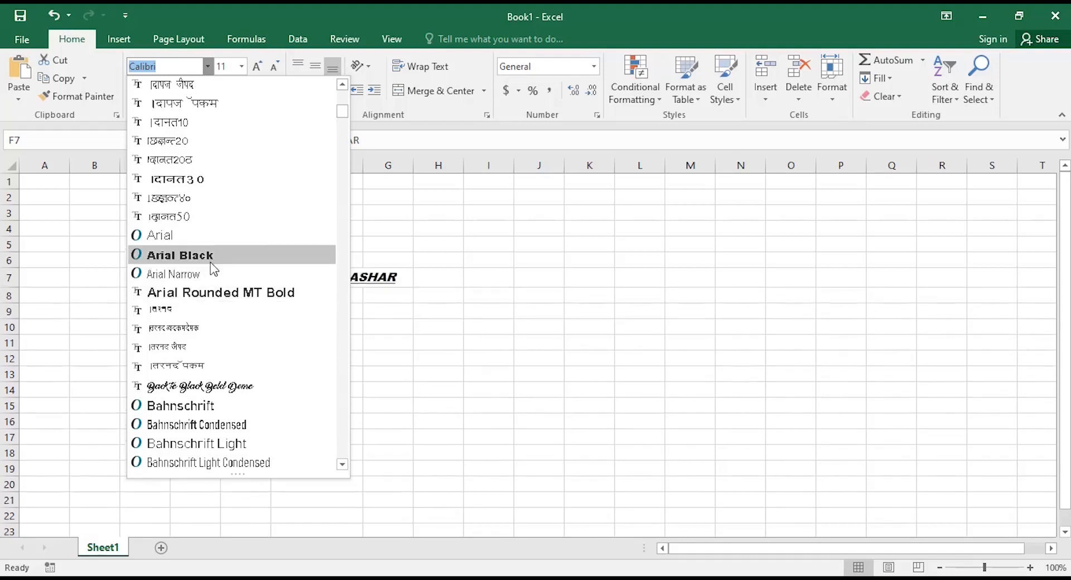
pyautogui.click(210, 261)
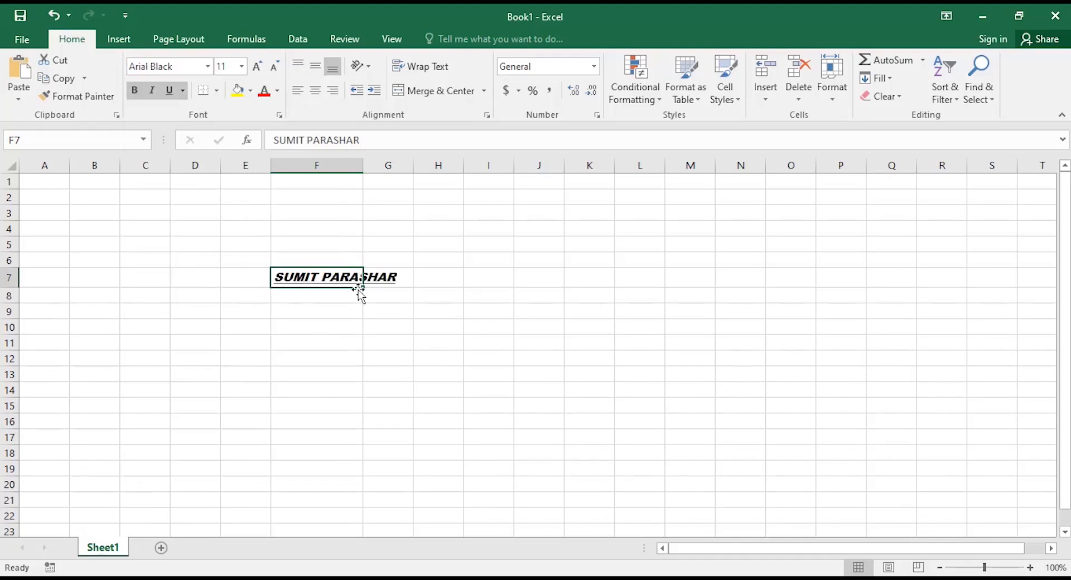
pyautogui.doubleClick(363, 164)
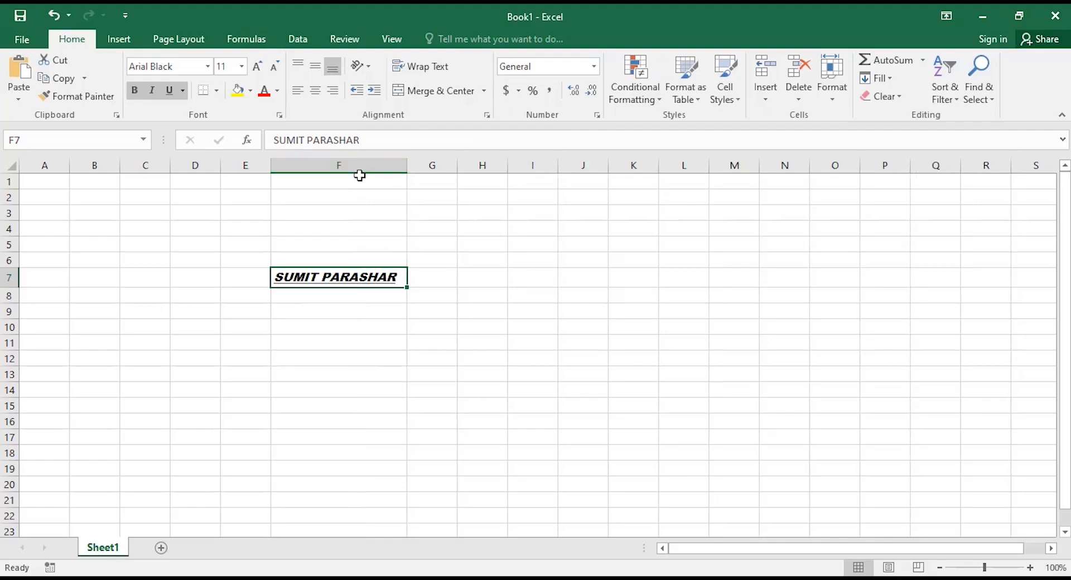
# Set F7's name to 12 pt, grow it to 18 and shrink it back to 12.
pyautogui.click(241, 69)
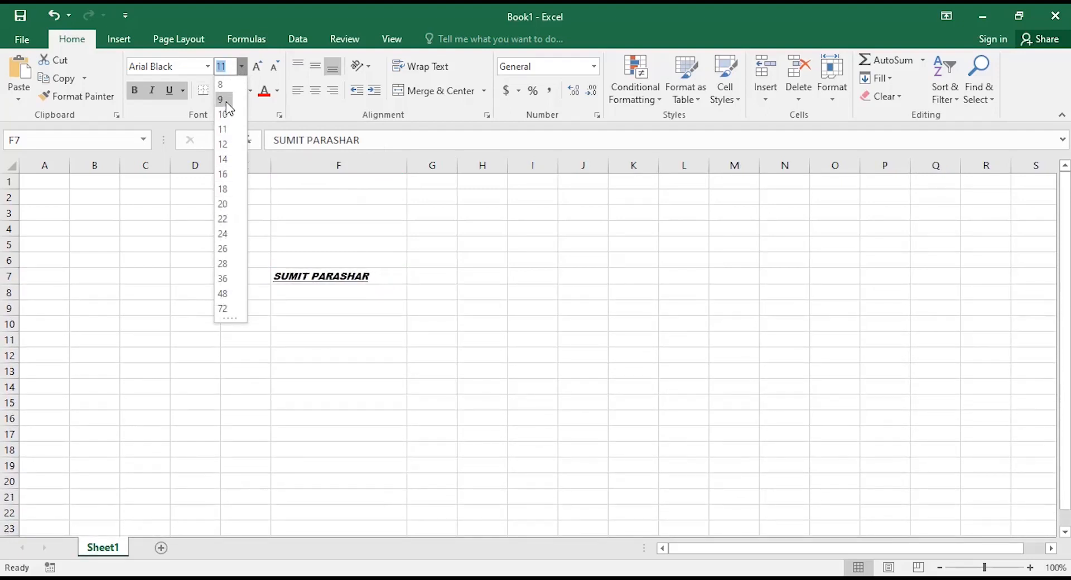
pyautogui.click(224, 144)
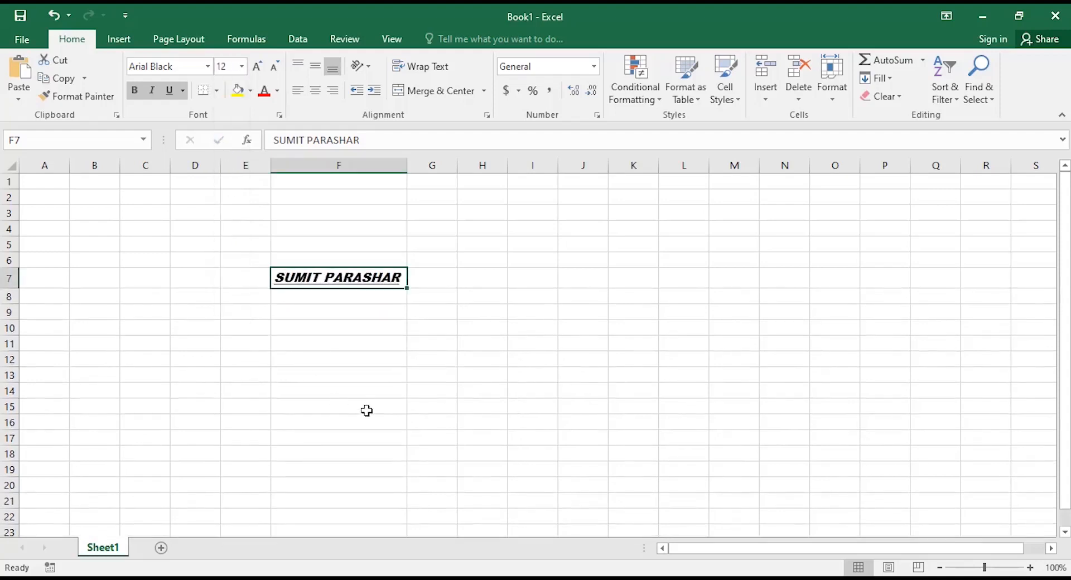
pyautogui.click(257, 71)
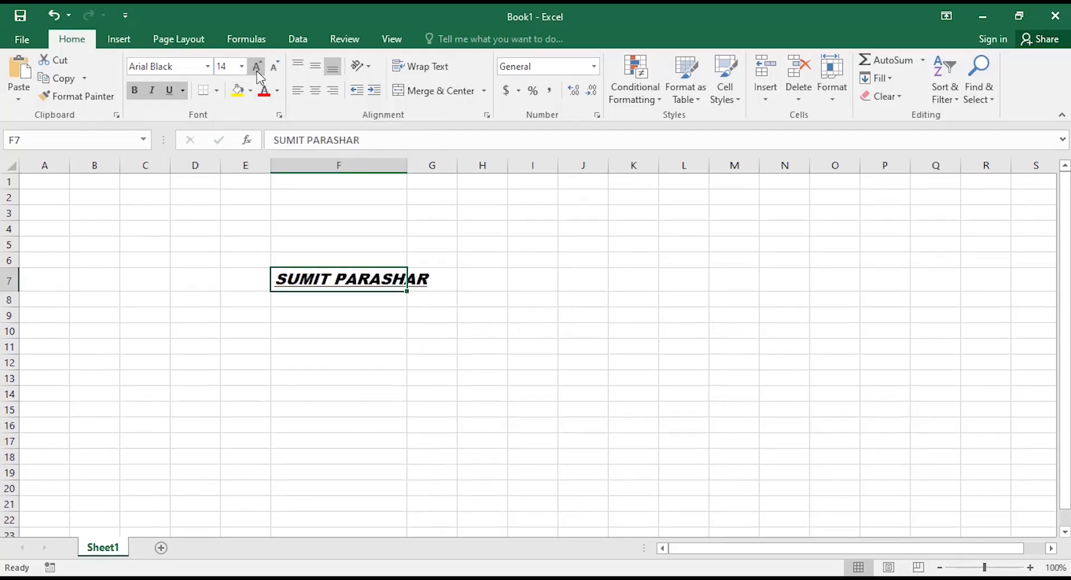
pyautogui.click(257, 71)
pyautogui.click(257, 72)
pyautogui.click(273, 71)
pyautogui.click(273, 71)
pyautogui.click(274, 71)
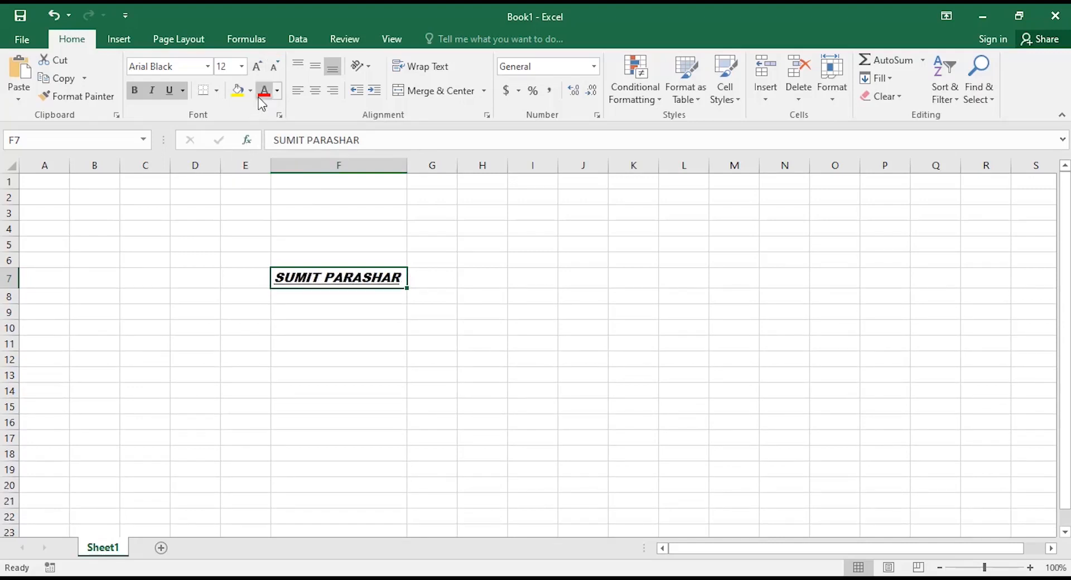
# Colour the name in F7 red on a yellow fill, then click away to check it.
pyautogui.click(278, 91)
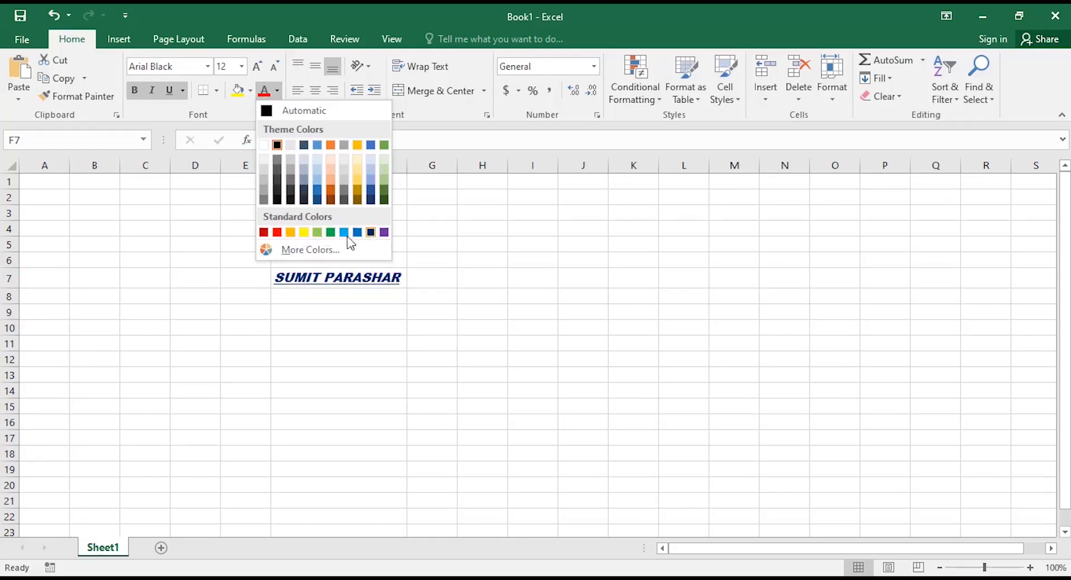
pyautogui.click(278, 233)
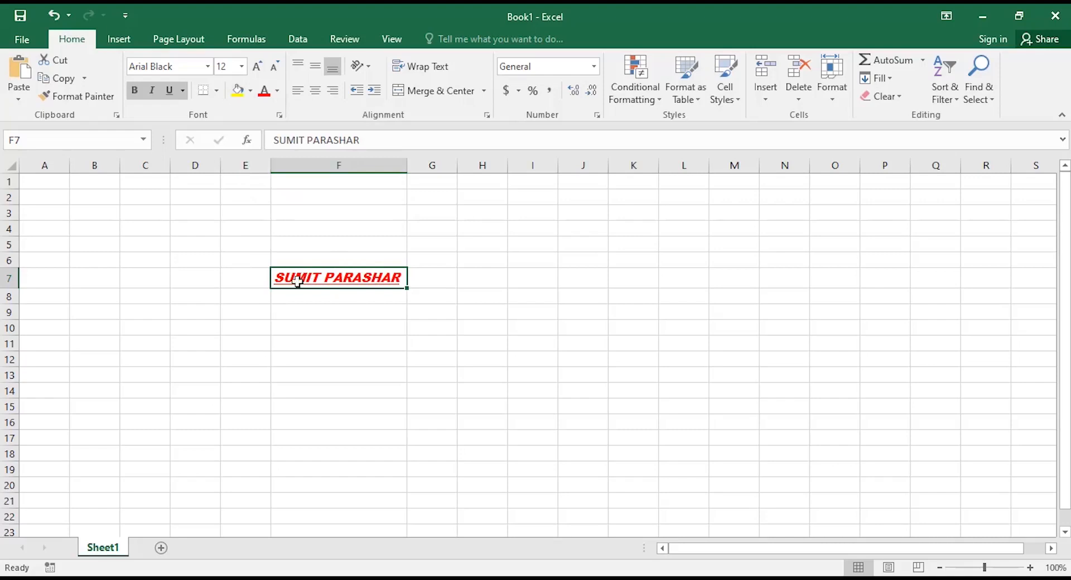
pyautogui.click(251, 92)
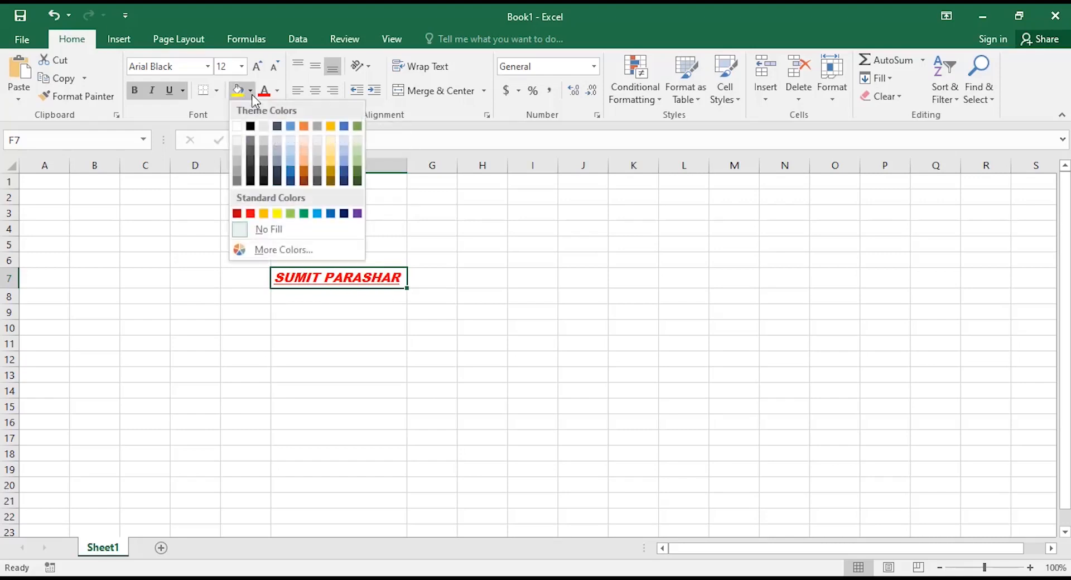
pyautogui.click(278, 213)
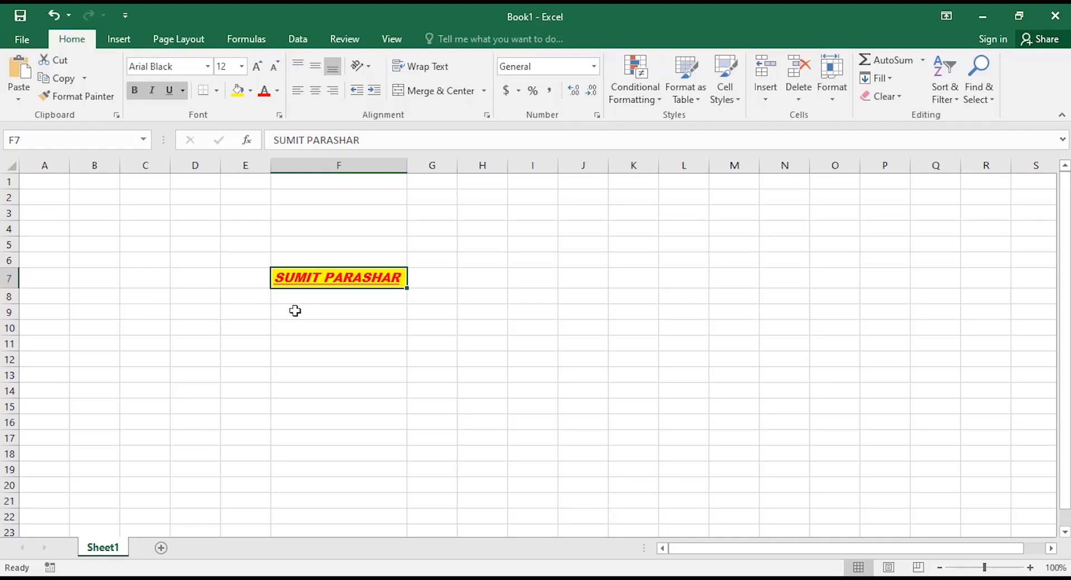
pyautogui.click(296, 343)
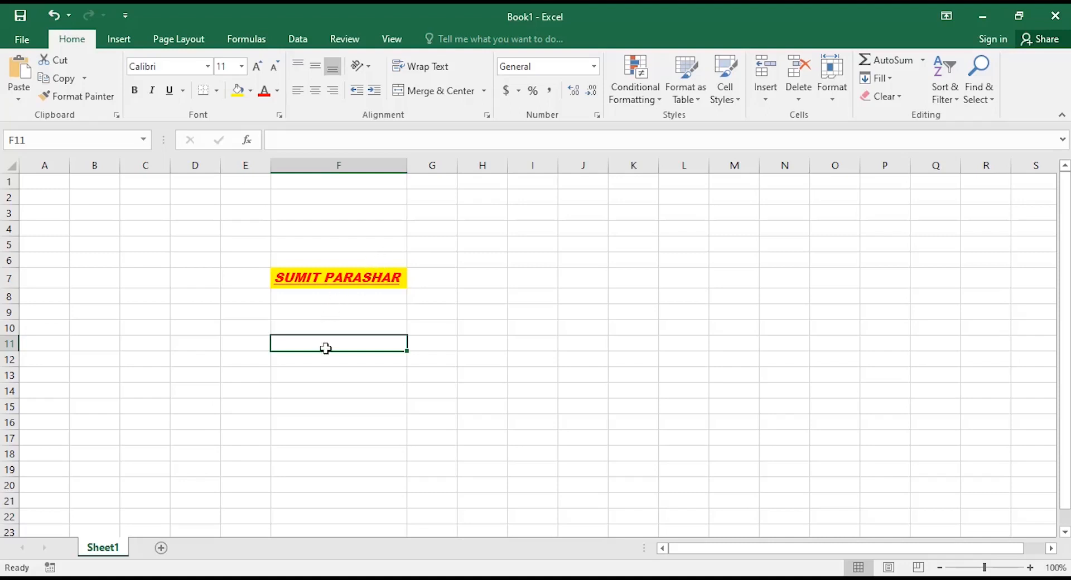
# Apply All Borders to cell F7, then select F10.
pyautogui.click(323, 281)
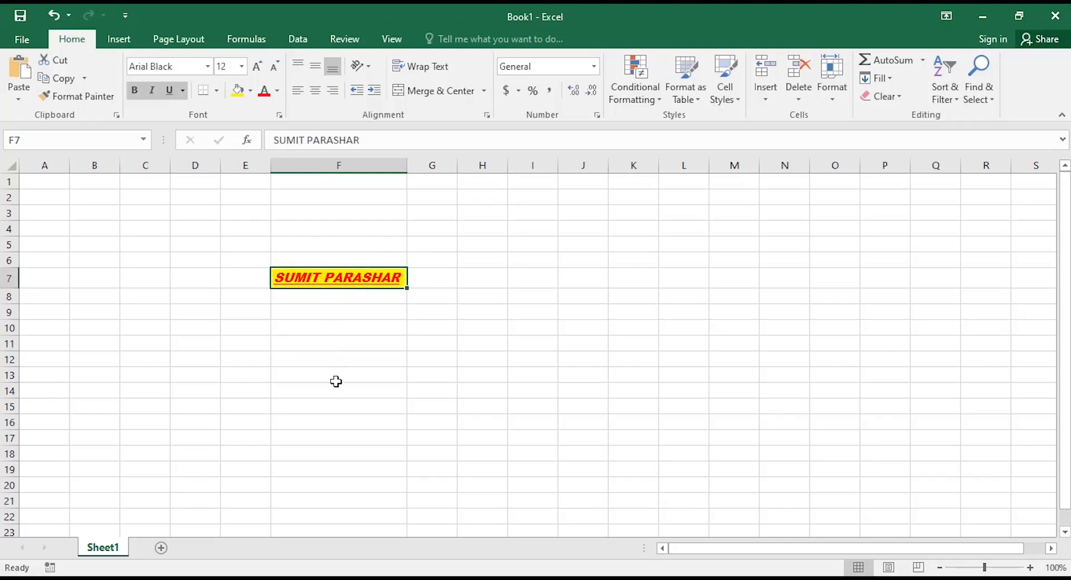
pyautogui.click(215, 92)
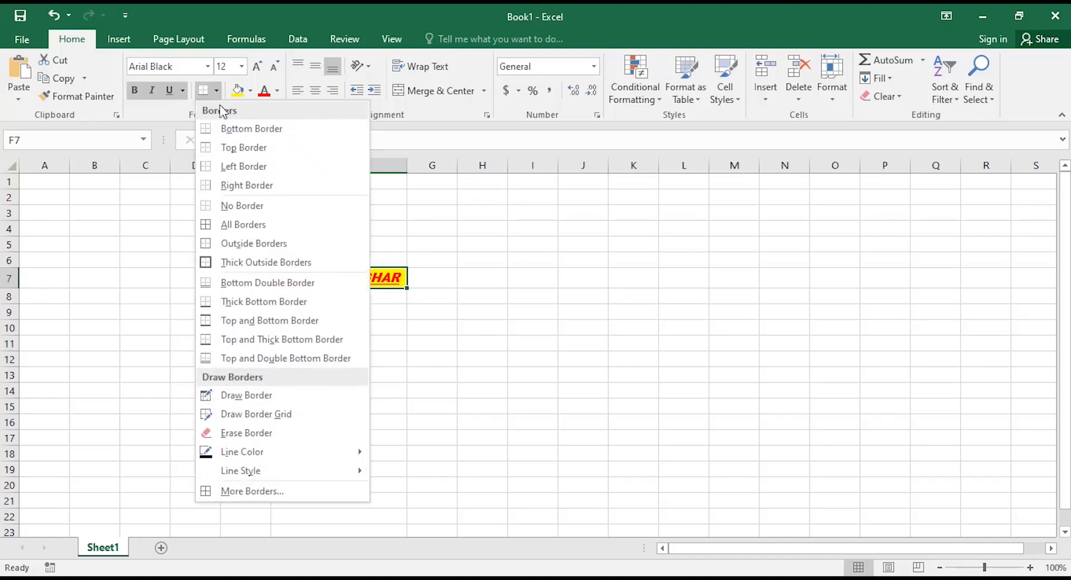
pyautogui.click(242, 225)
pyautogui.click(330, 328)
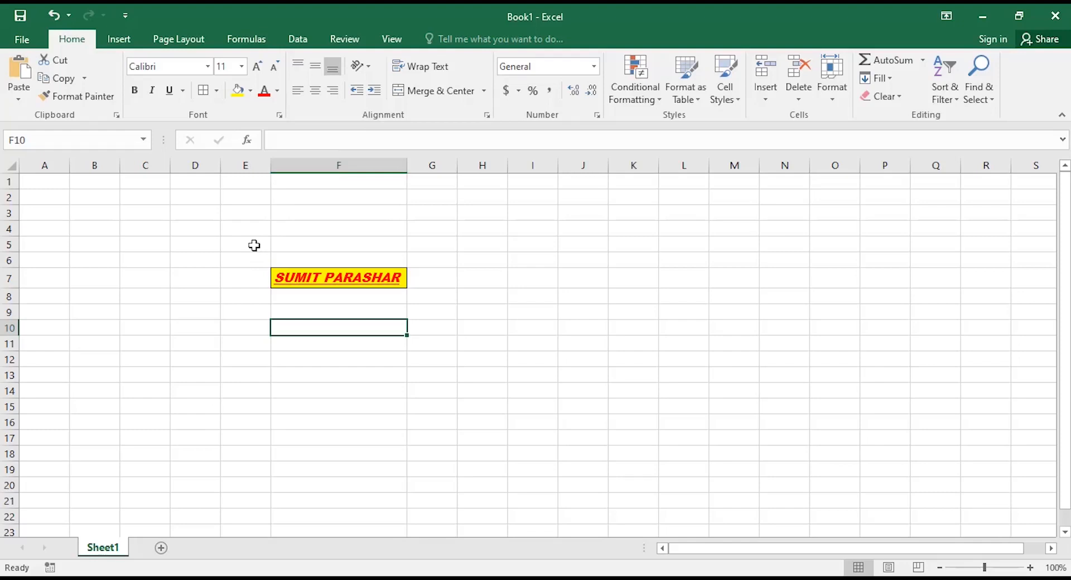
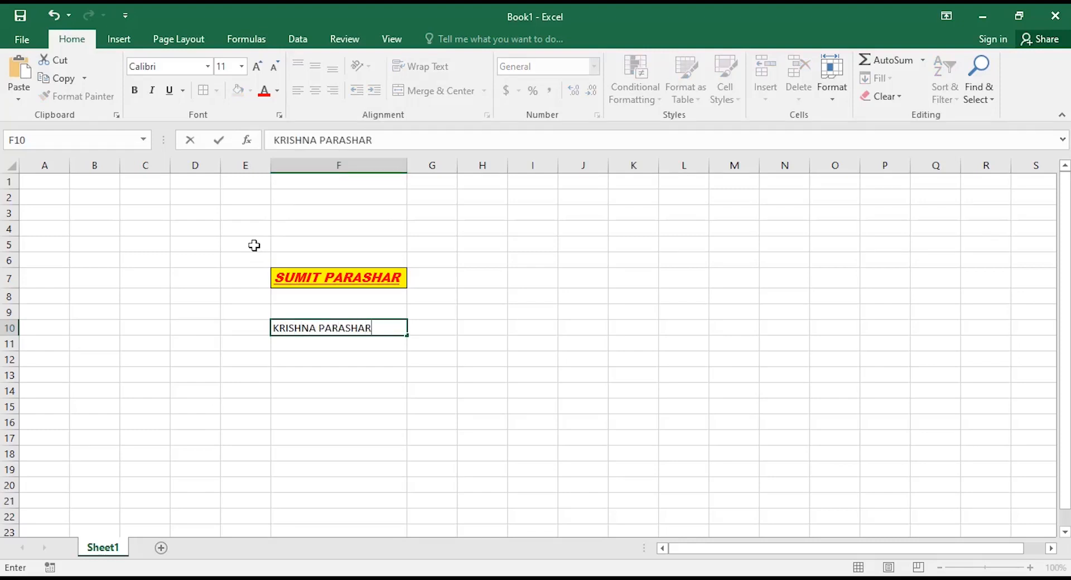
# Enter the second student's full name in capitals into F10 and reselect the cell.
pyautogui.click(306, 344)
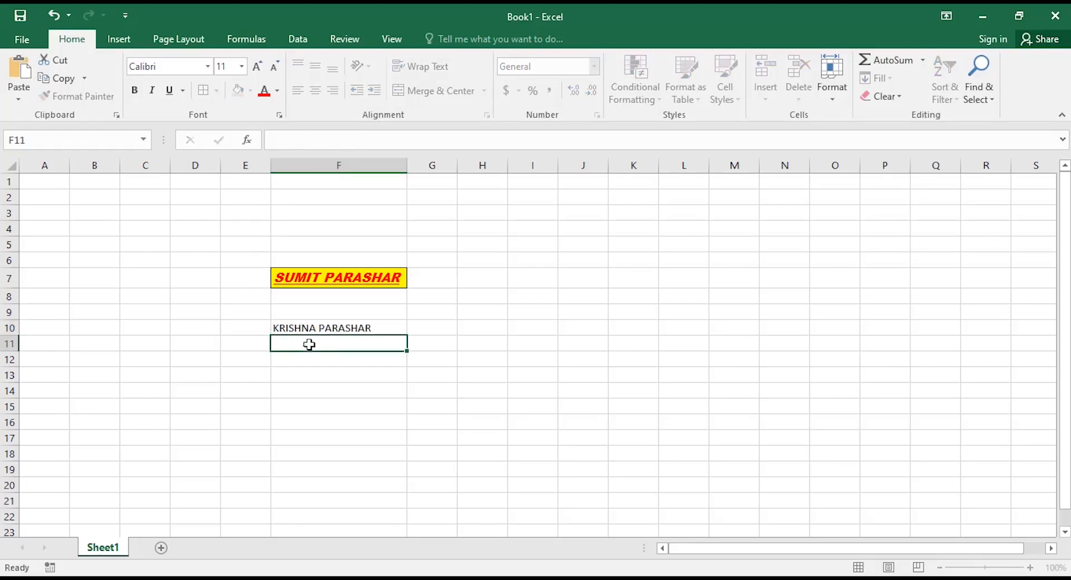
pyautogui.click(318, 331)
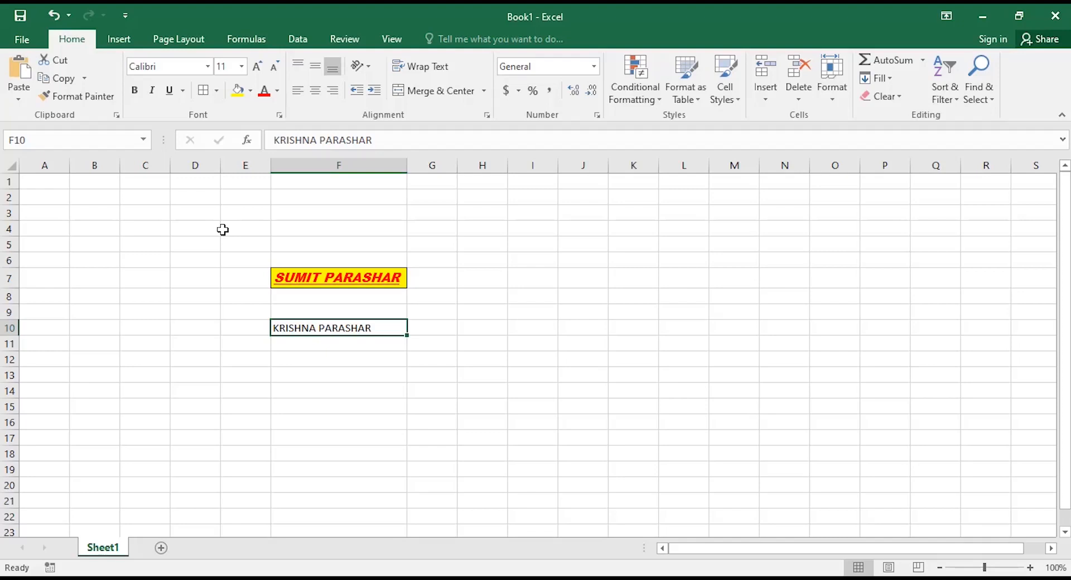
# Copy F7's formatting onto F10 with Format Painter and AutoFit column F to the longer name.
pyautogui.click(304, 278)
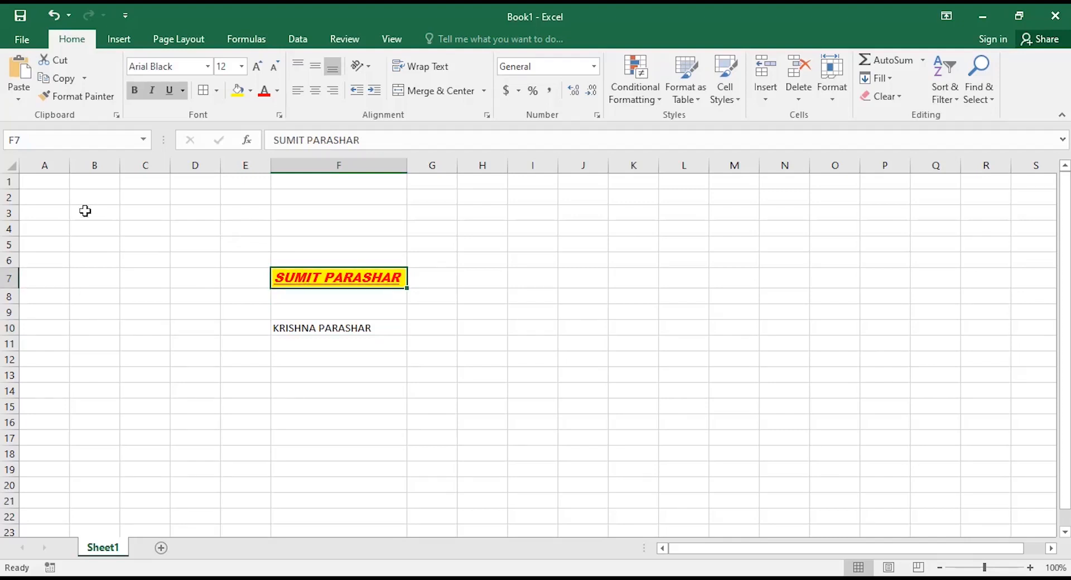
pyautogui.click(79, 97)
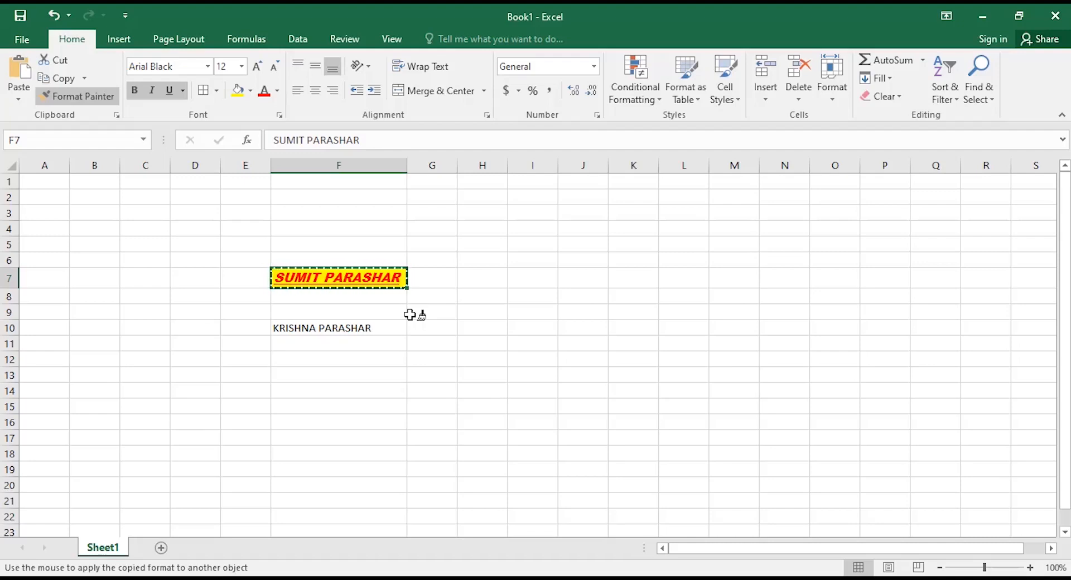
pyautogui.click(329, 328)
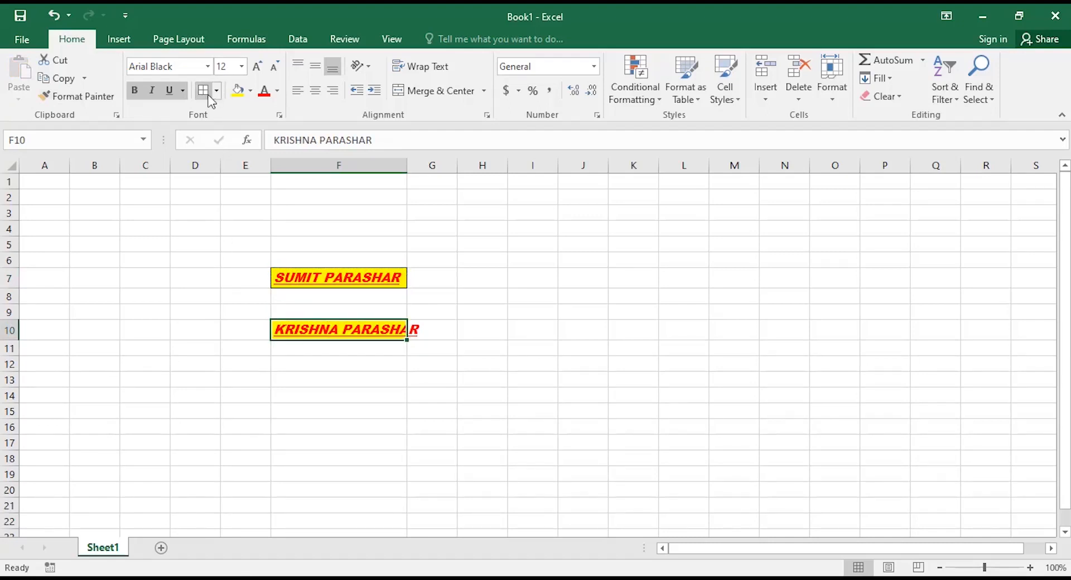
pyautogui.click(310, 376)
pyautogui.click(315, 329)
pyautogui.doubleClick(407, 166)
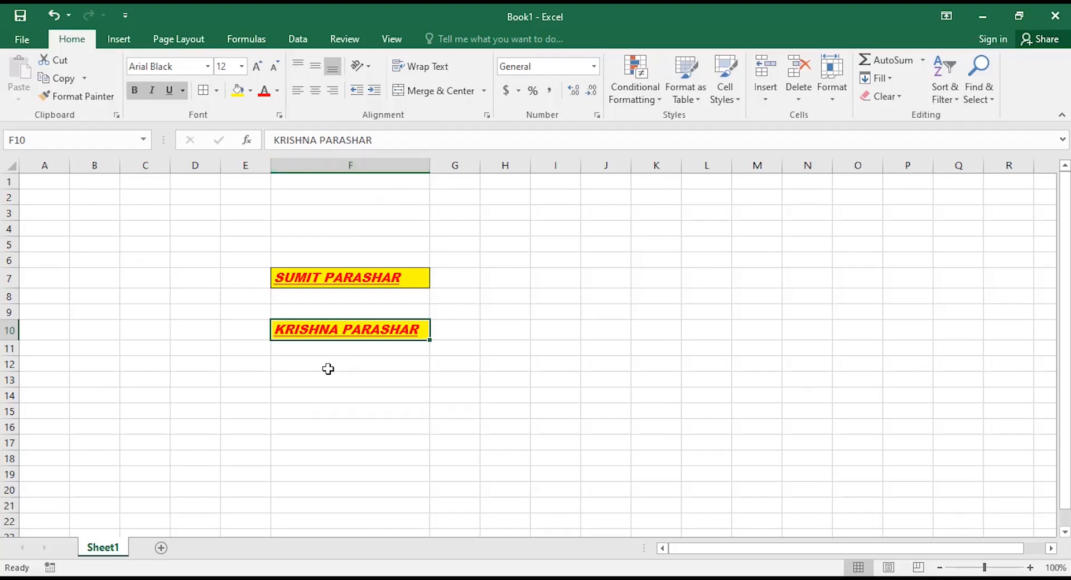
# Add blank worksheets with the New sheet button and Shift+F11, up through Sheet12.
pyautogui.moveTo(306, 276); pyautogui.dragTo(316, 320)
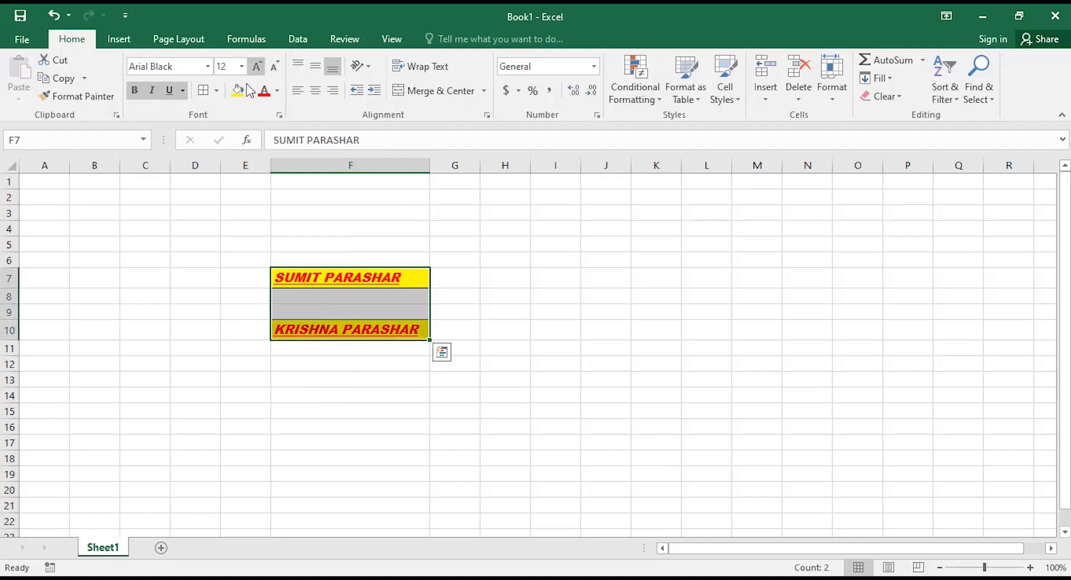
pyautogui.click(350, 377)
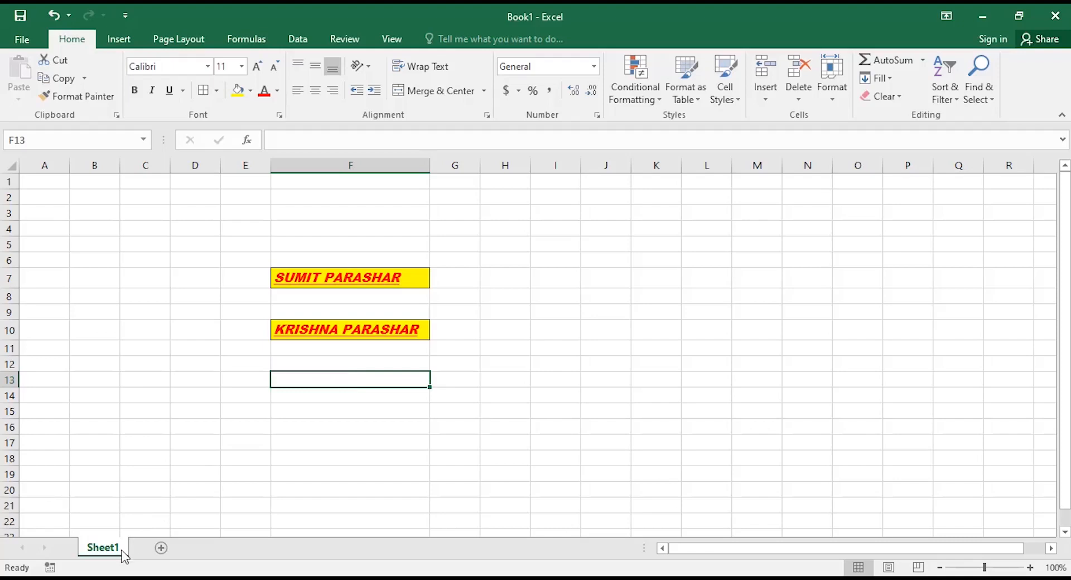
pyautogui.click(162, 548)
pyautogui.click(212, 548)
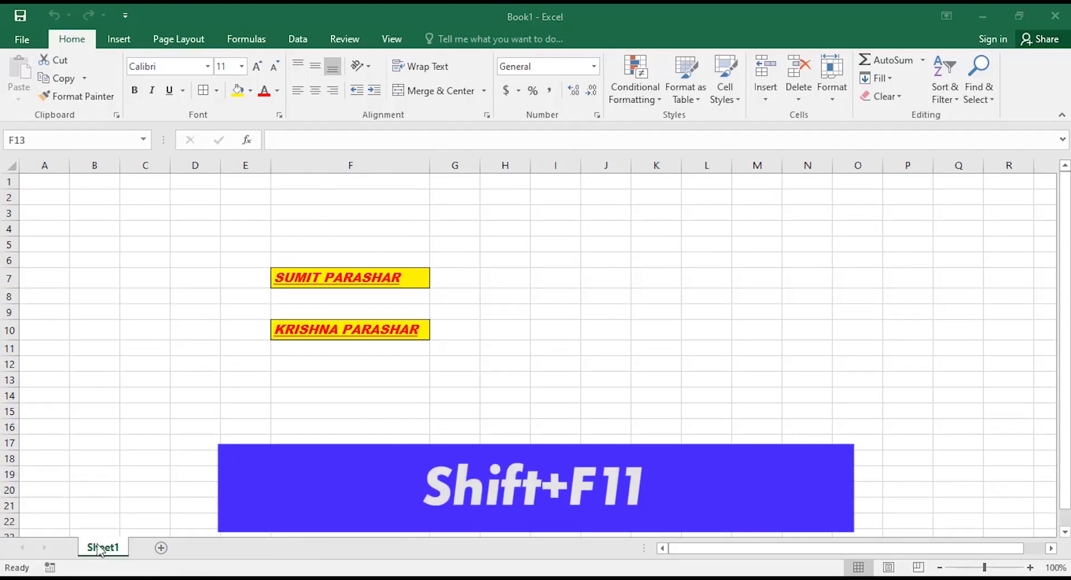
pyautogui.click(162, 550)
pyautogui.hotkey('shift', 'F11')
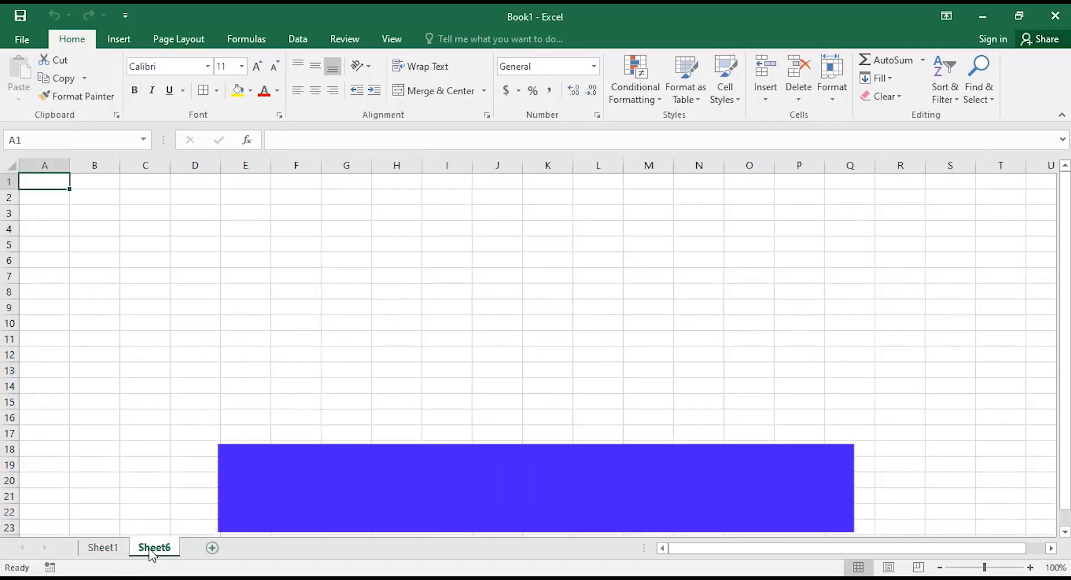
pyautogui.hotkey('shift', 'F11')
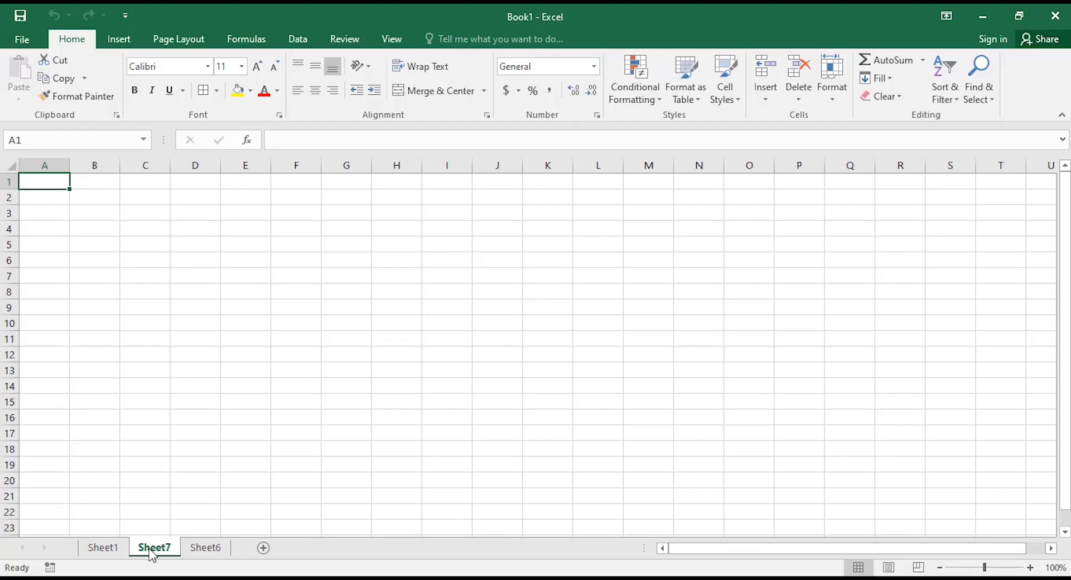
pyautogui.hotkey('shift', 'F11')
pyautogui.hotkey('shift', 'F11')
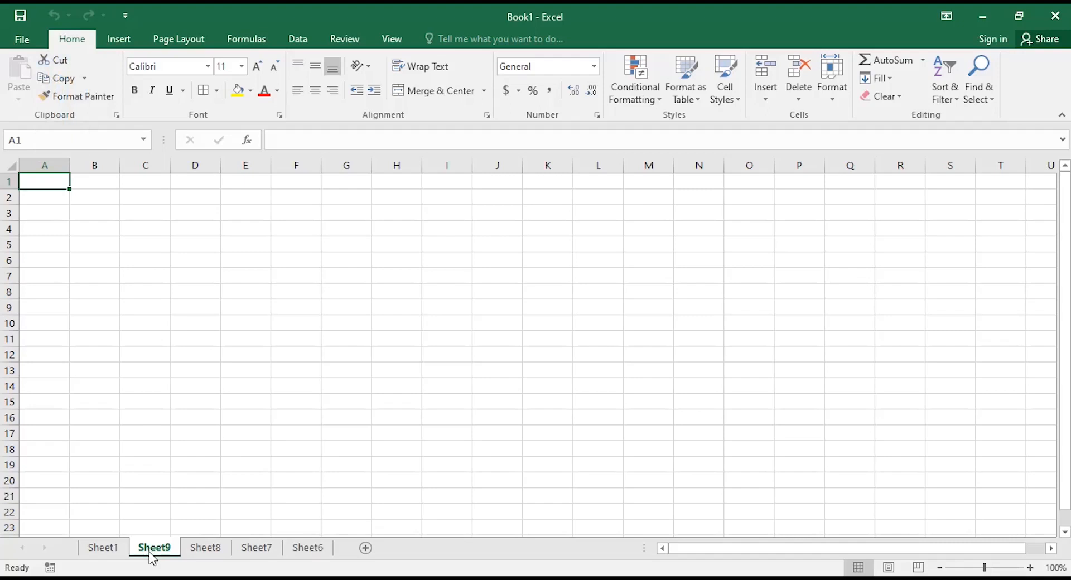
pyautogui.hotkey('shift', 'F11')
pyautogui.hotkey('shift', 'F11')
pyautogui.hotkey('shift', 'F11')
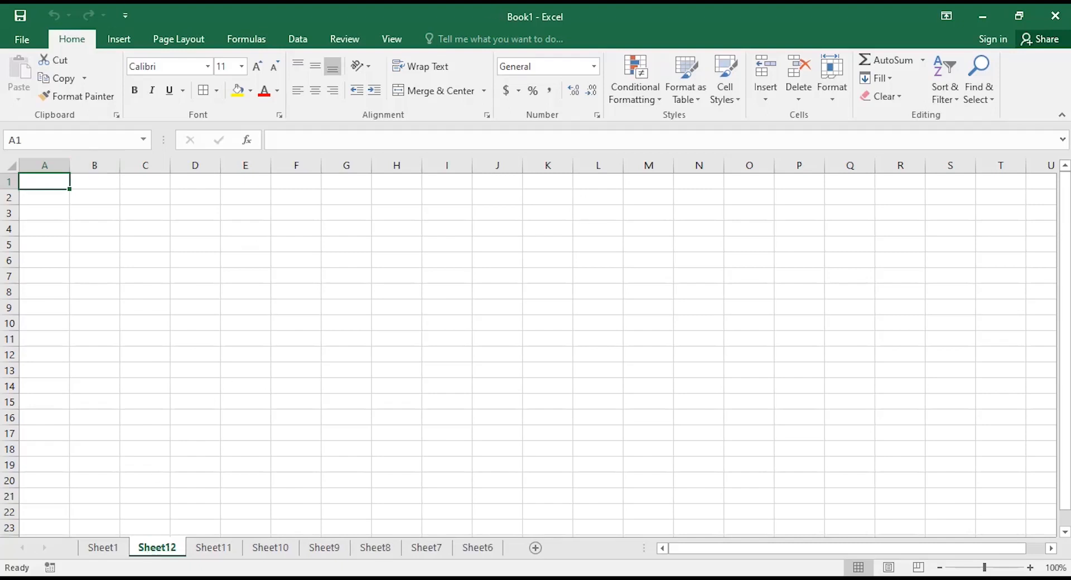
# Reorder the tabs to Sheet1, Sheet6…Sheet12 and insert Sheet13 with Shift+F11.
pyautogui.moveTo(209, 549); pyautogui.dragTo(181, 544)
pyautogui.moveTo(266, 548); pyautogui.dragTo(146, 551)
pyautogui.moveTo(306, 544); pyautogui.dragTo(145, 549)
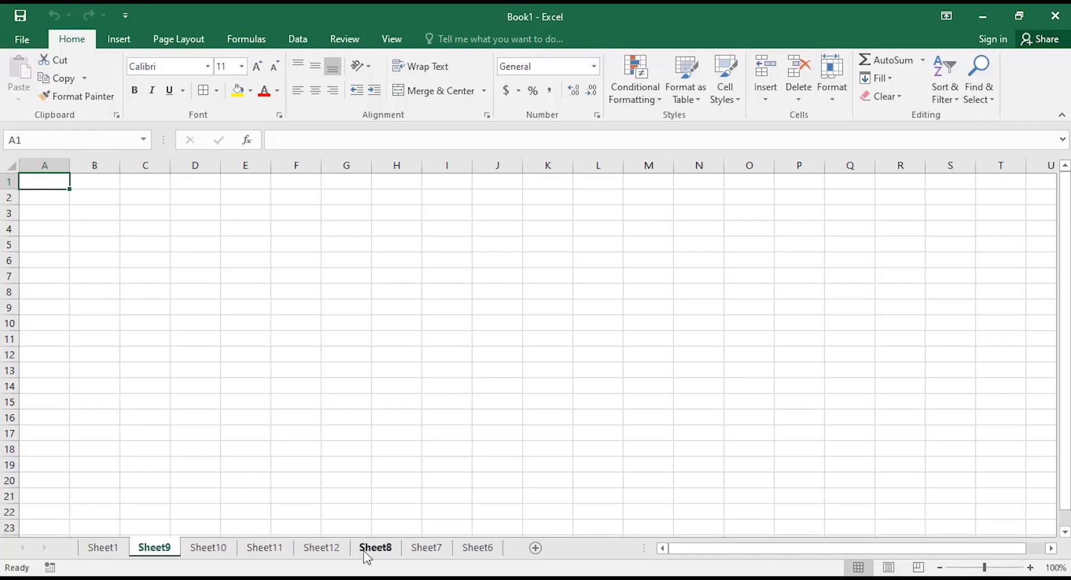
pyautogui.moveTo(366, 549); pyautogui.dragTo(146, 551)
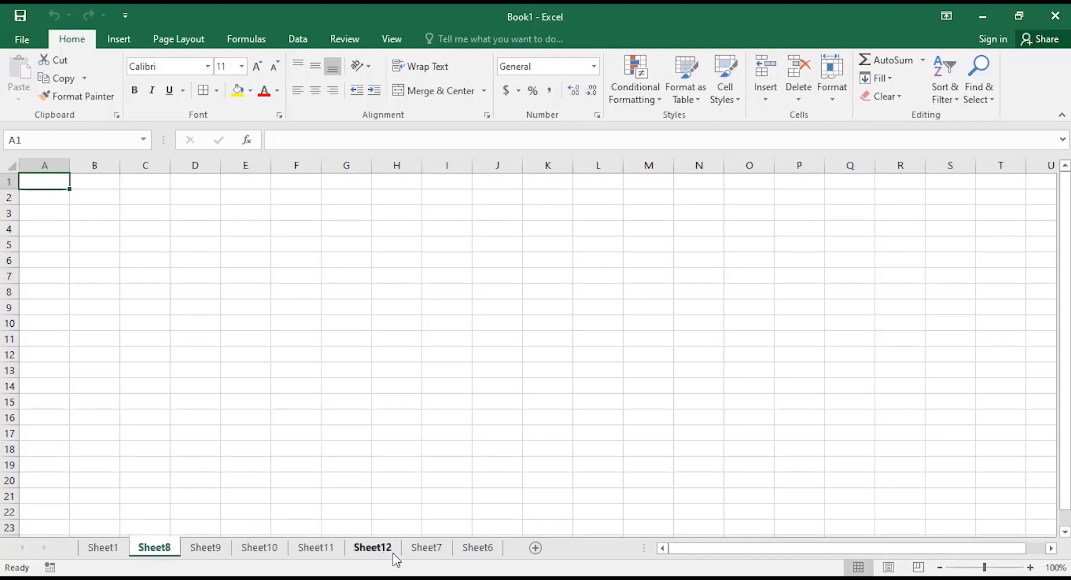
pyautogui.moveTo(426, 551); pyautogui.dragTo(150, 550)
pyautogui.moveTo(477, 548); pyautogui.dragTo(152, 552)
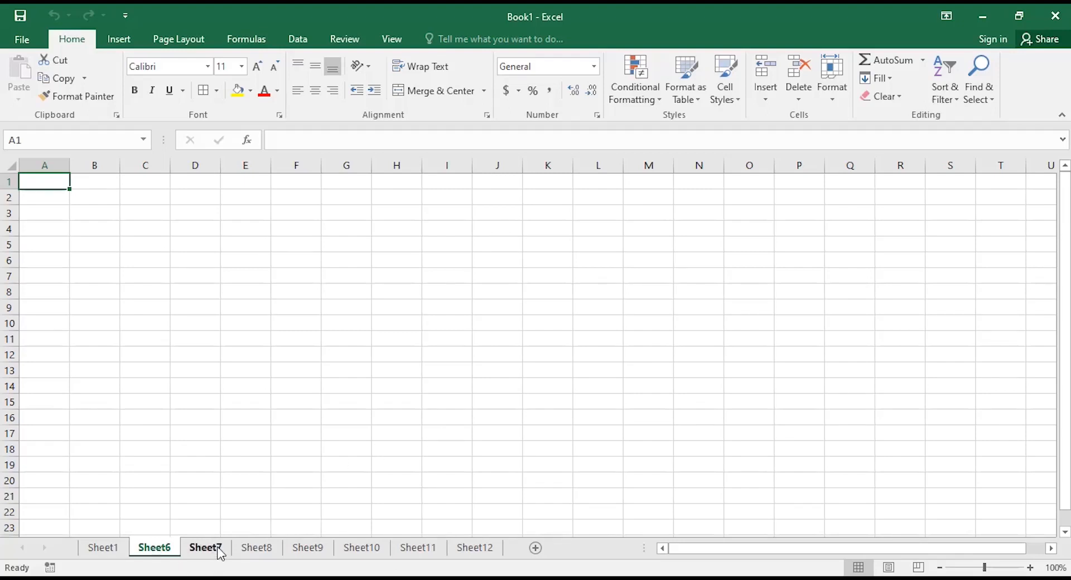
pyautogui.hotkey('shift', 'F11')
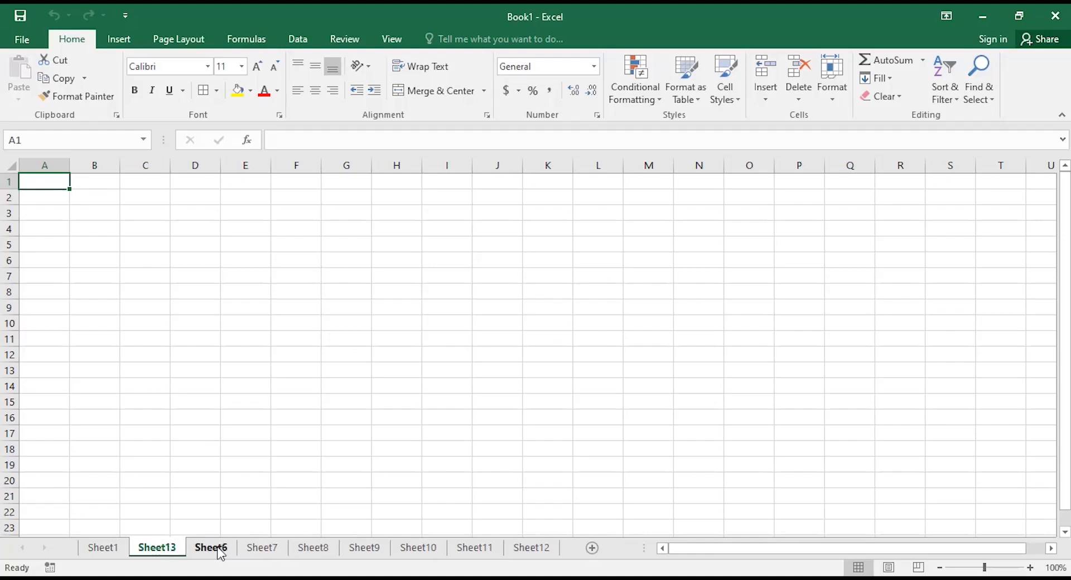
pyautogui.moveTo(159, 548)
pyautogui.mouseDown()
pyautogui.moveTo(508, 521)
pyautogui.moveTo(552, 552)
pyautogui.mouseUp()
# Delete Sheet13, Sheet12, Sheet11 and Sheet10 from the workbook.
pyautogui.moveTo(482, 552); pyautogui.dragTo(565, 549)
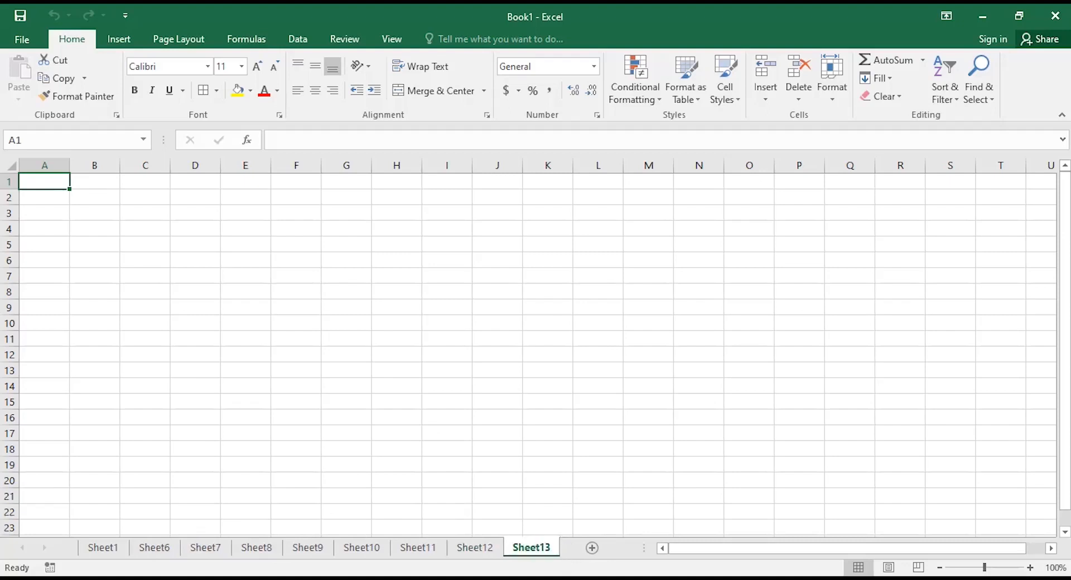
pyautogui.rightClick(529, 546)
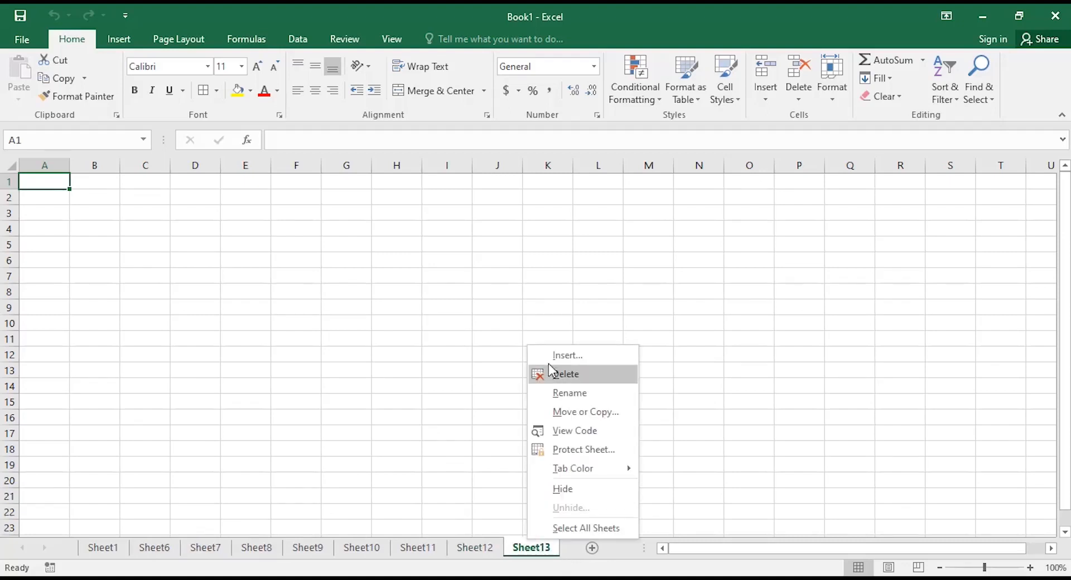
pyautogui.click(564, 383)
pyautogui.rightClick(466, 549)
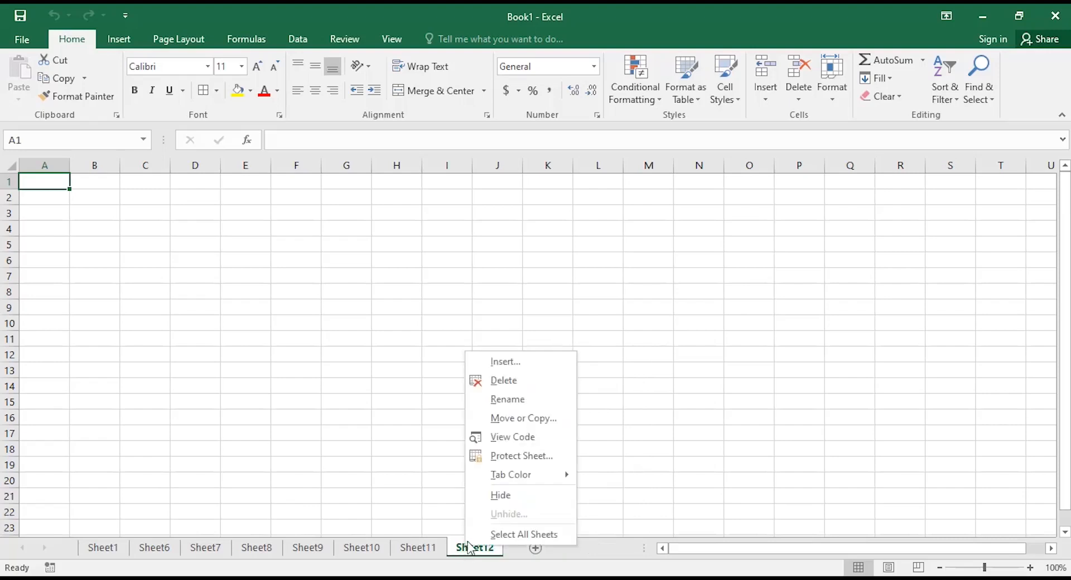
pyautogui.click(509, 385)
pyautogui.rightClick(414, 548)
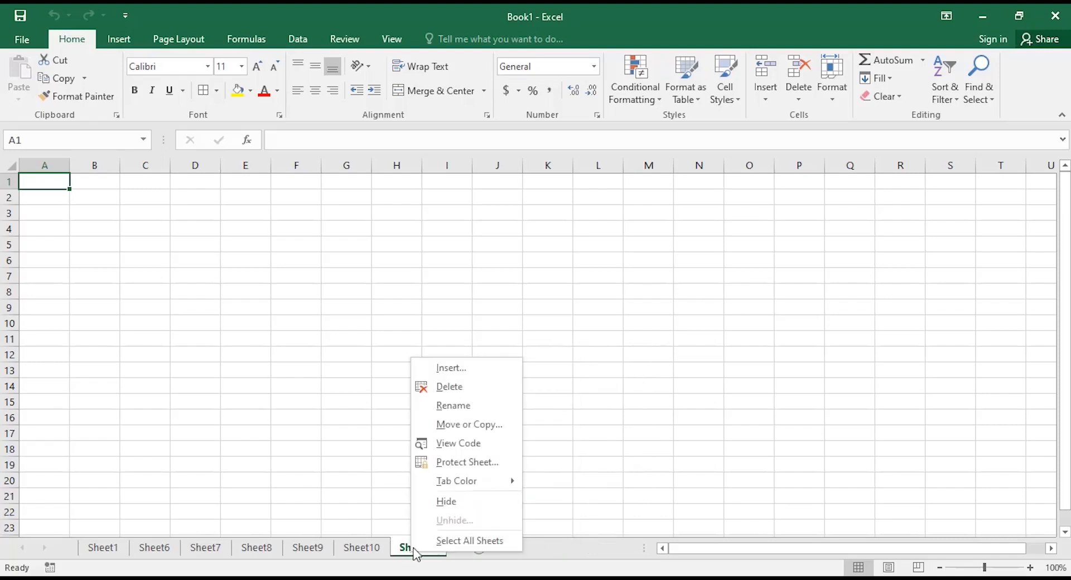
pyautogui.click(450, 385)
pyautogui.rightClick(369, 550)
pyautogui.click(391, 385)
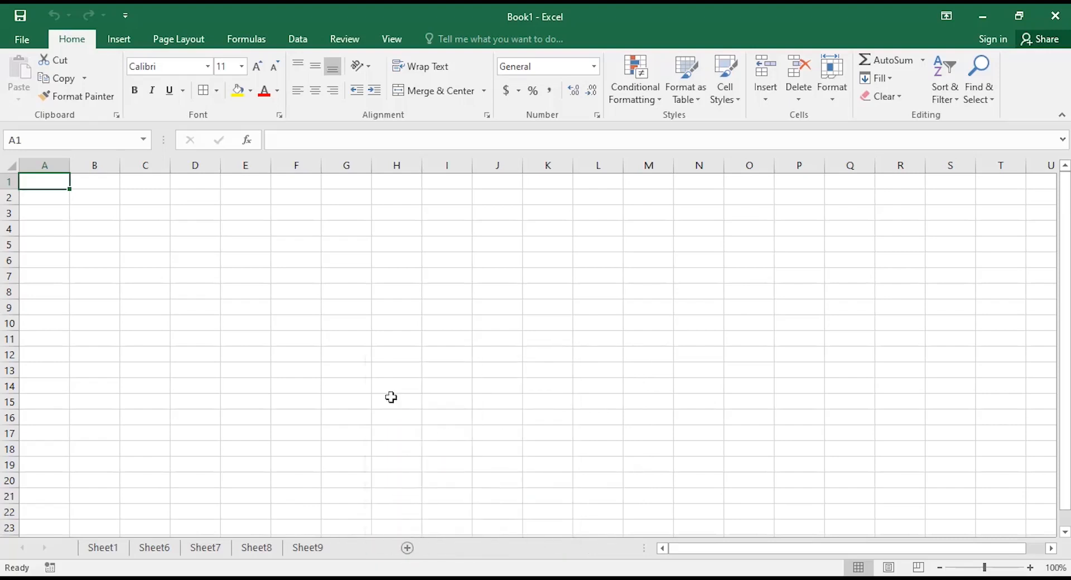
# Delete Sheet9, Sheet8, Sheet7 and Sheet6, cancelling an accidental Insert dialog.
pyautogui.rightClick(307, 552)
pyautogui.click(351, 373)
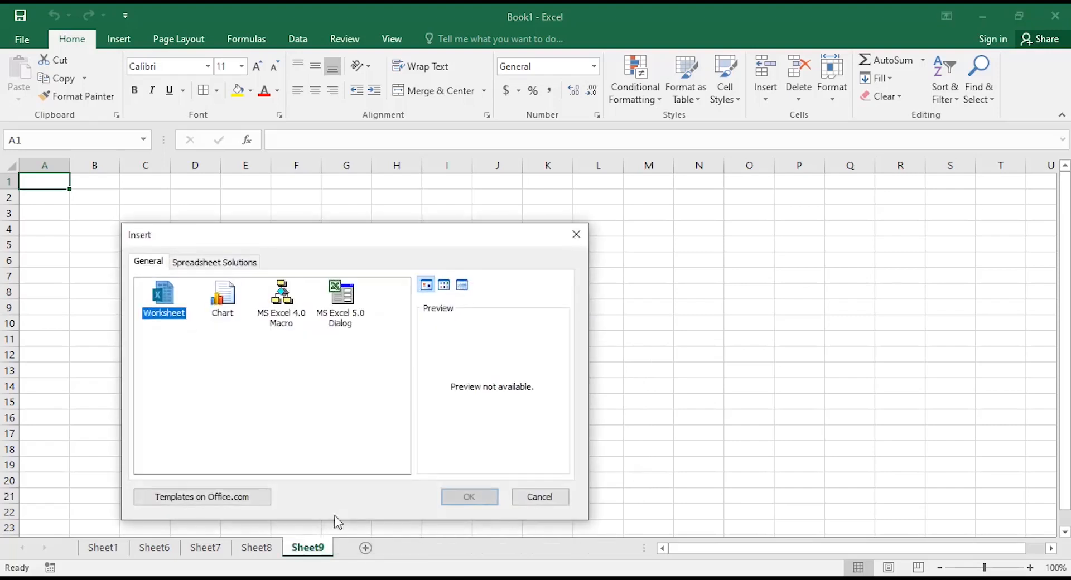
pyautogui.click(520, 502)
pyautogui.rightClick(313, 551)
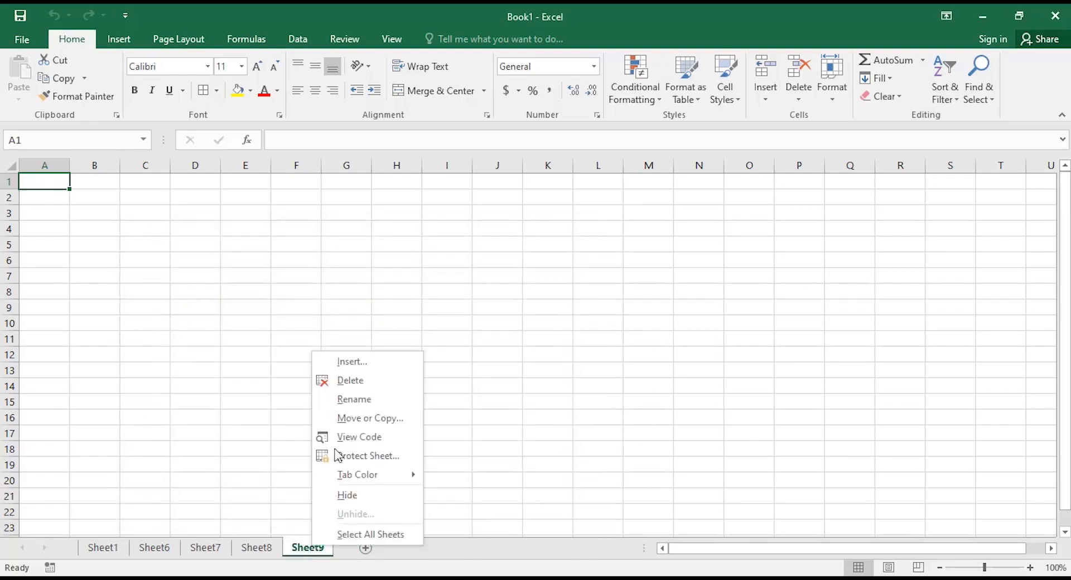
pyautogui.click(359, 388)
pyautogui.rightClick(258, 550)
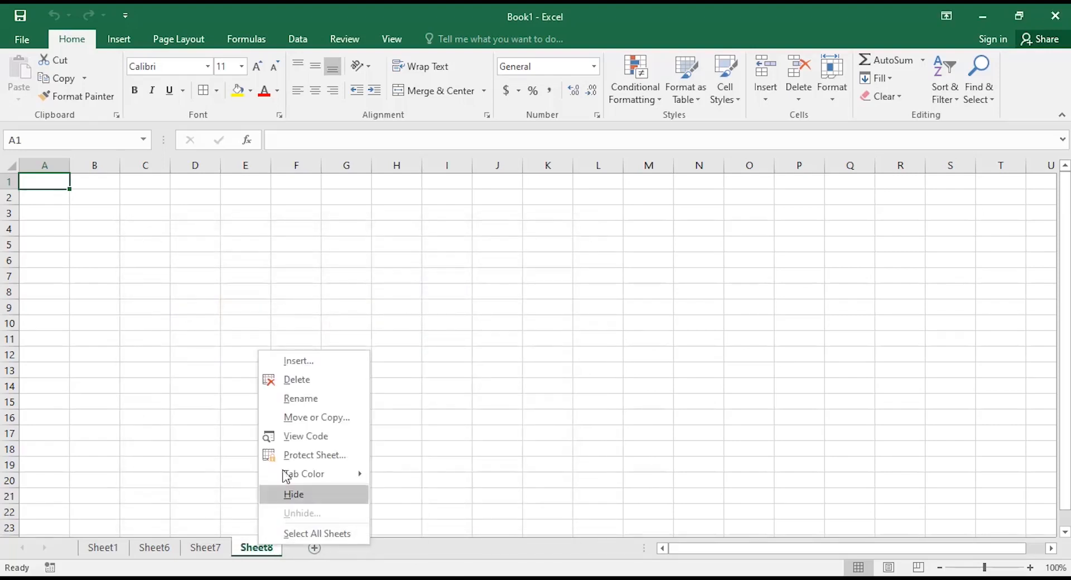
pyautogui.click(299, 381)
pyautogui.rightClick(205, 548)
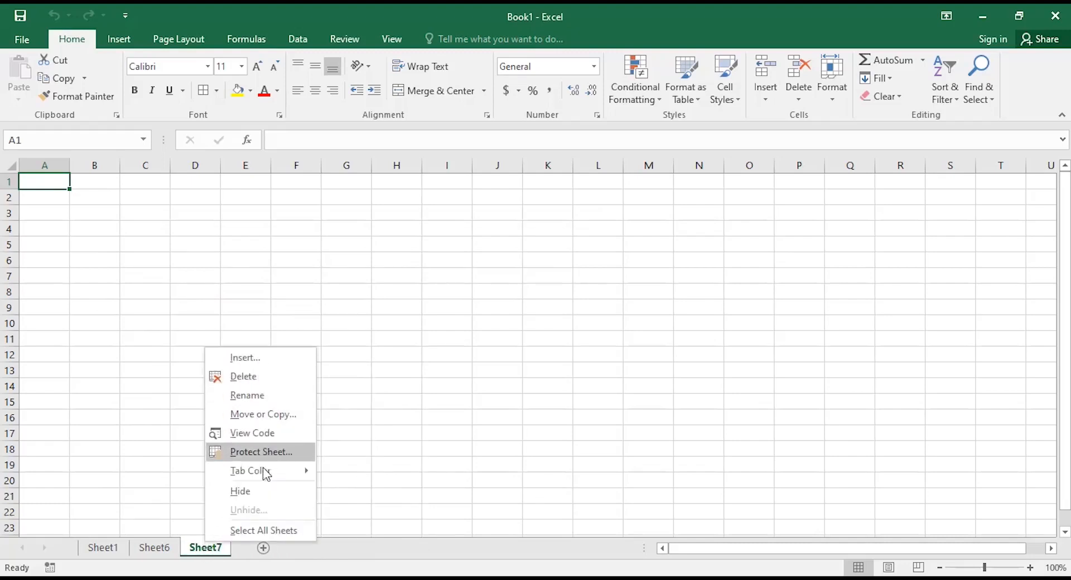
pyautogui.click(268, 375)
pyautogui.rightClick(158, 549)
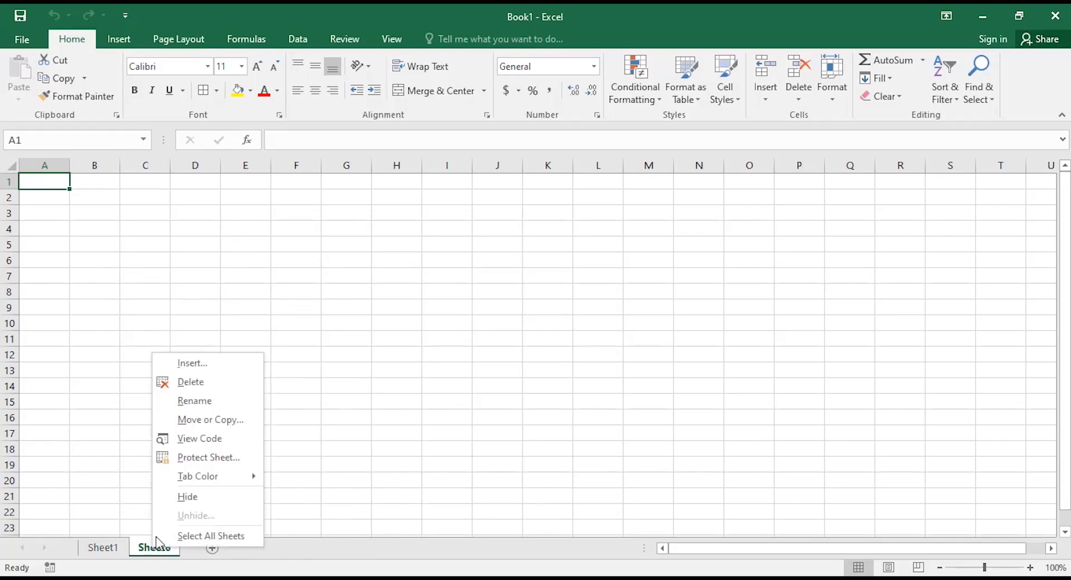
pyautogui.click(207, 385)
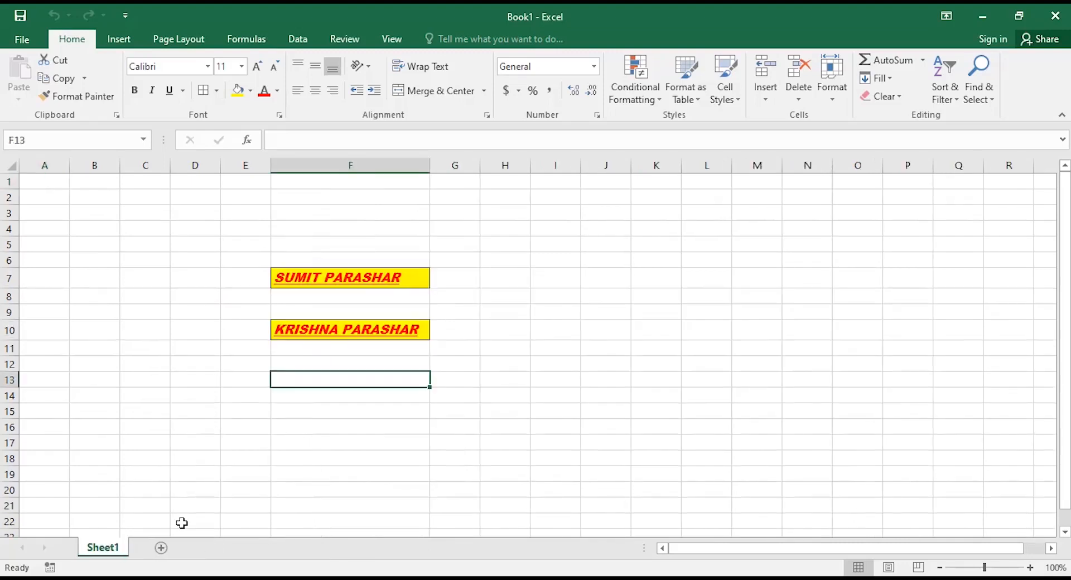
# Insert Sheet14 with Shift+F11 and move its tab after Sheet1.
pyautogui.hotkey('shift', 'F11')
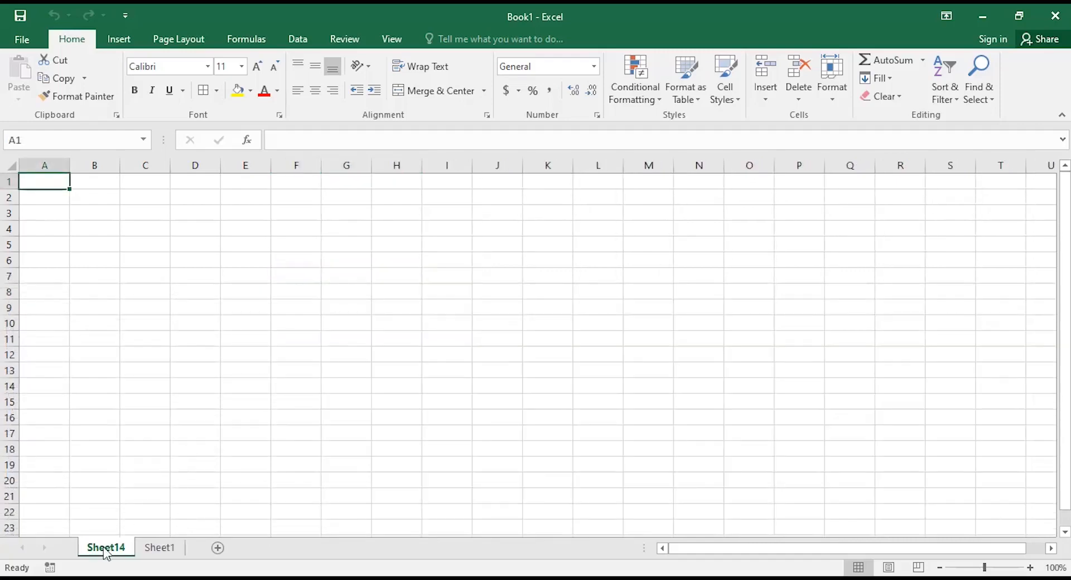
pyautogui.moveTo(106, 552); pyautogui.dragTo(191, 549)
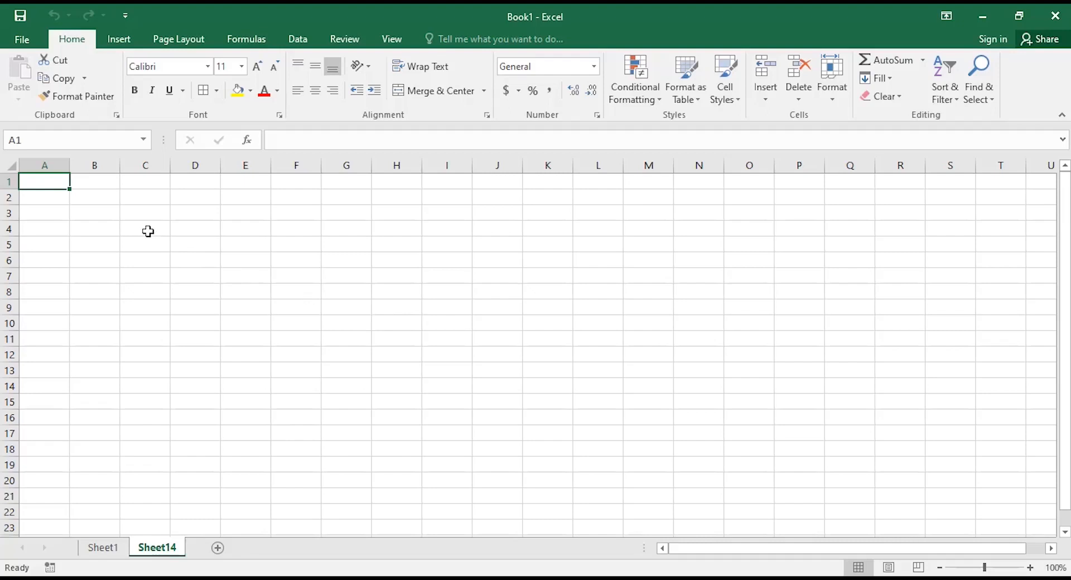
# Enter the headings 'S.No' in A1 and 'Students name' in B1.
pyautogui.write('S')
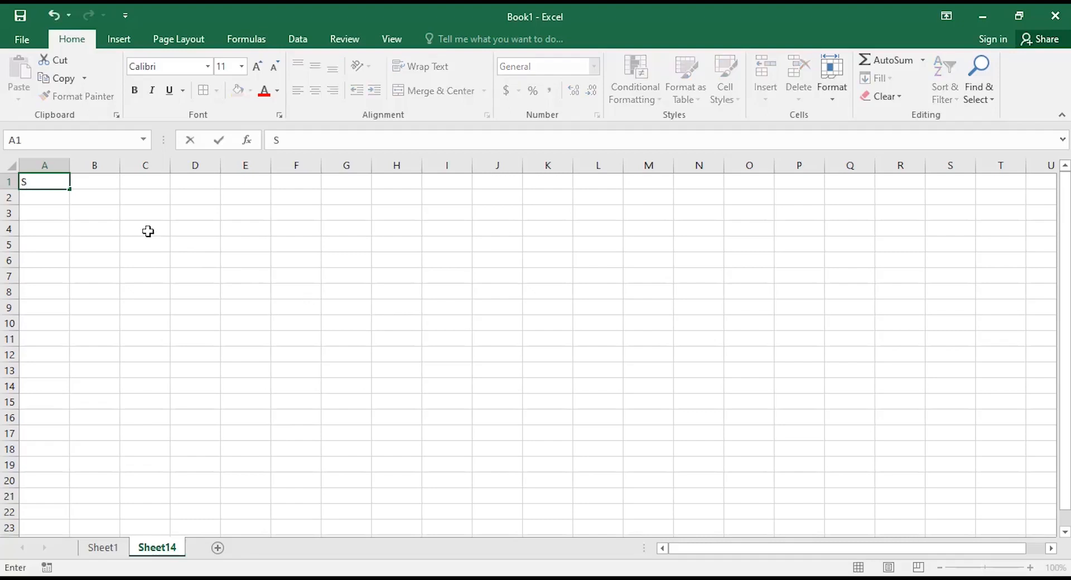
pyautogui.write('.No')
pyautogui.press('Tab')
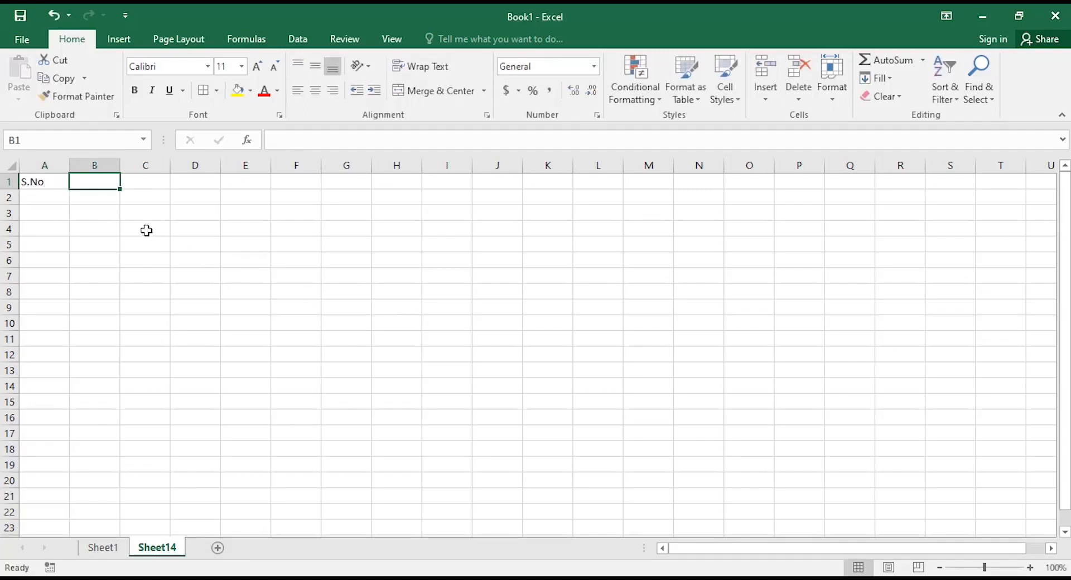
pyautogui.write('Nam')
pyautogui.press('BackSpace')
pyautogui.press('BackSpace')
pyautogui.press('BackSpace')
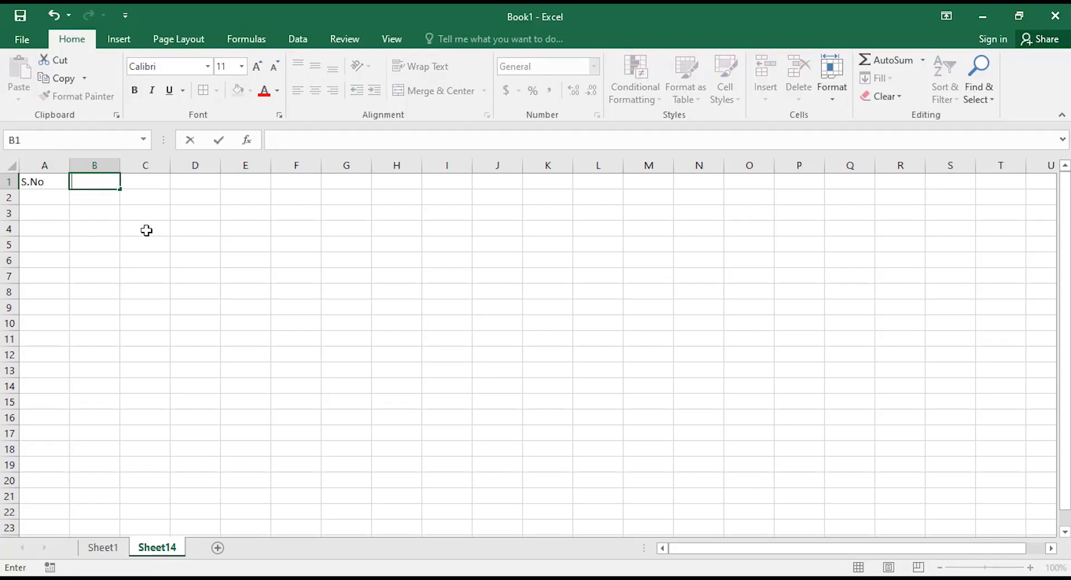
pyautogui.write('Students NAME')
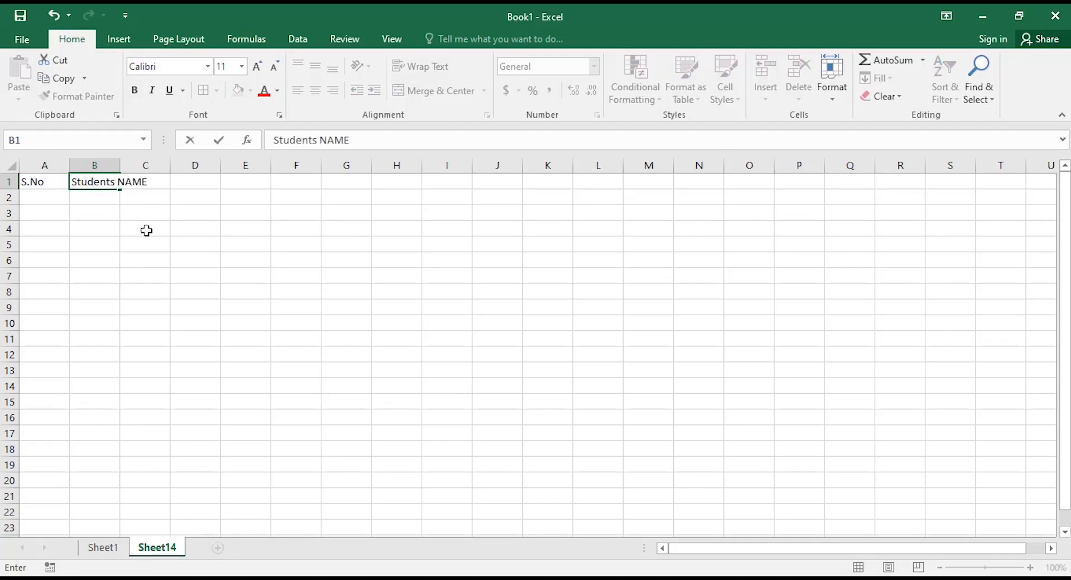
pyautogui.press('BackSpace')
pyautogui.press('BackSpace')
pyautogui.press('BackSpace')
pyautogui.press('BackSpace')
pyautogui.press('BackSpace')
pyautogui.write('name')
pyautogui.press('Tab')
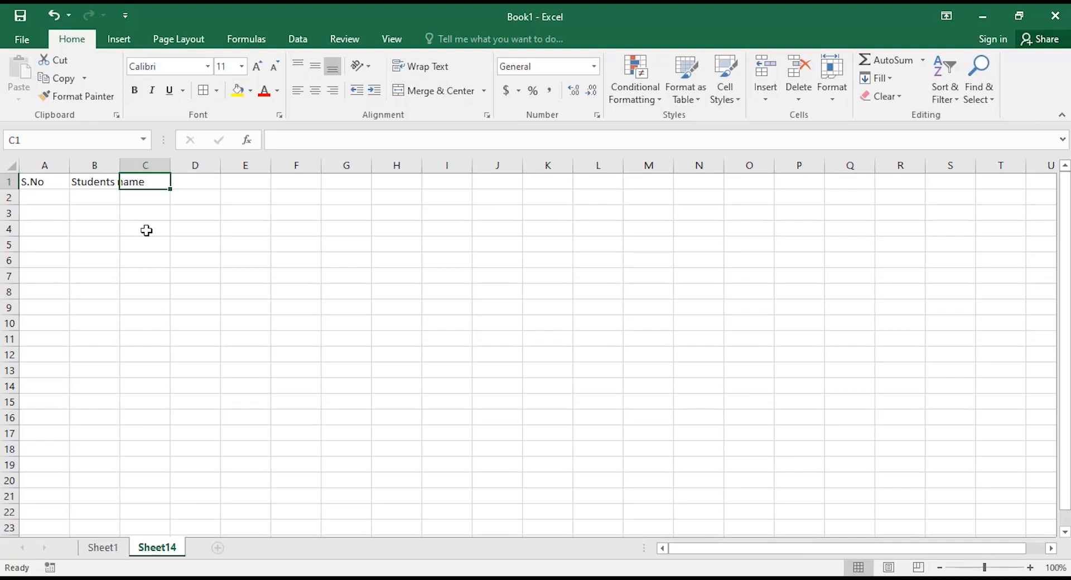
# Enter subject headings English, Hindi, Maths, Science, Computer and Economics in C1:H1.
pyautogui.write('Sub')
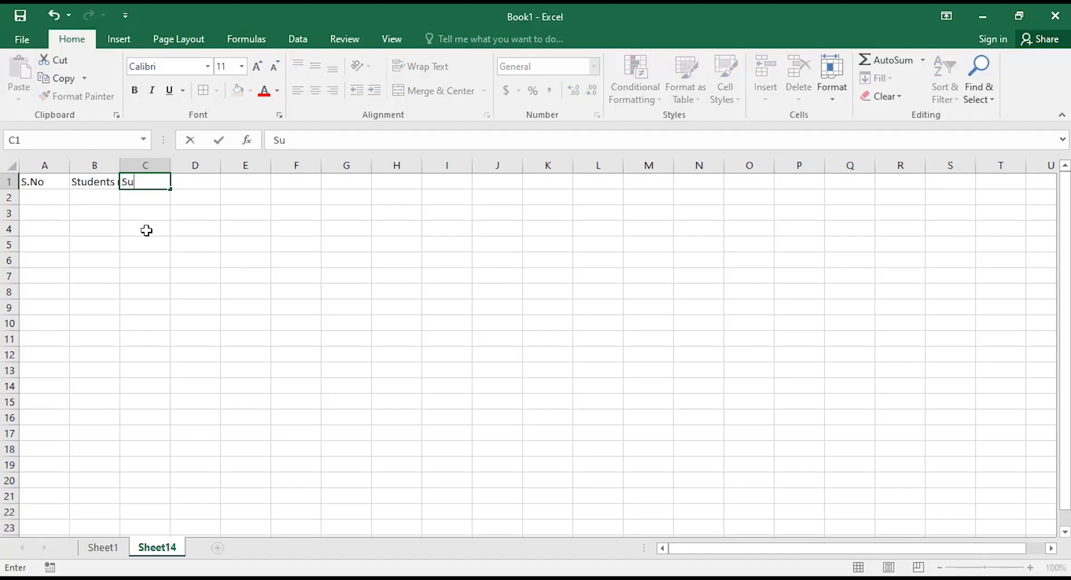
pyautogui.press('BackSpace')
pyautogui.press('BackSpace')
pyautogui.press('BackSpace')
pyautogui.write('English')
pyautogui.press('Tab')
pyautogui.write('Hindi')
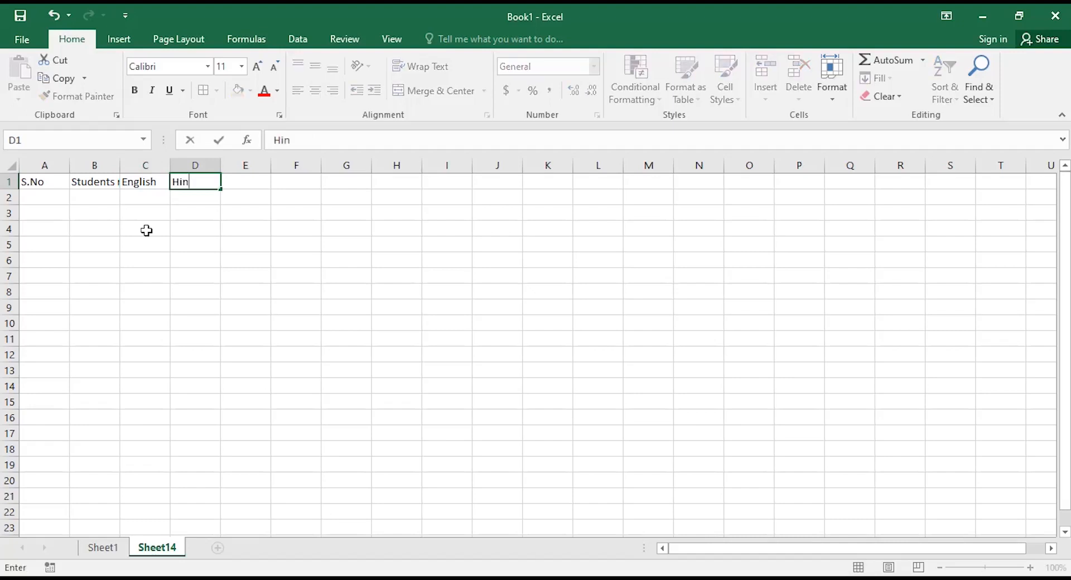
pyautogui.press('Tab')
pyautogui.write('Maths')
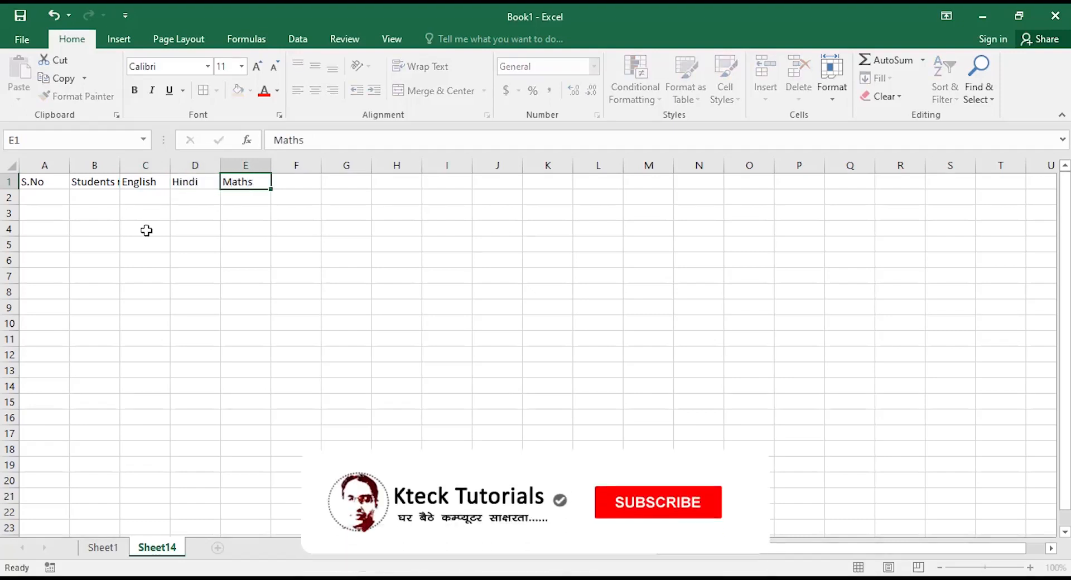
pyautogui.press('Tab')
pyautogui.write('Science')
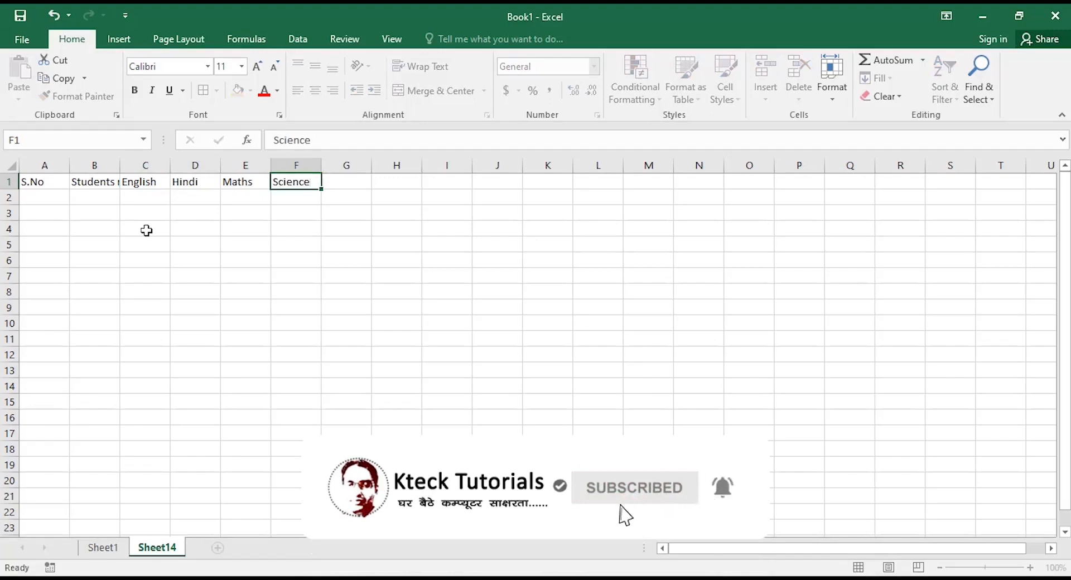
pyautogui.press('Tab')
pyautogui.write('Co')
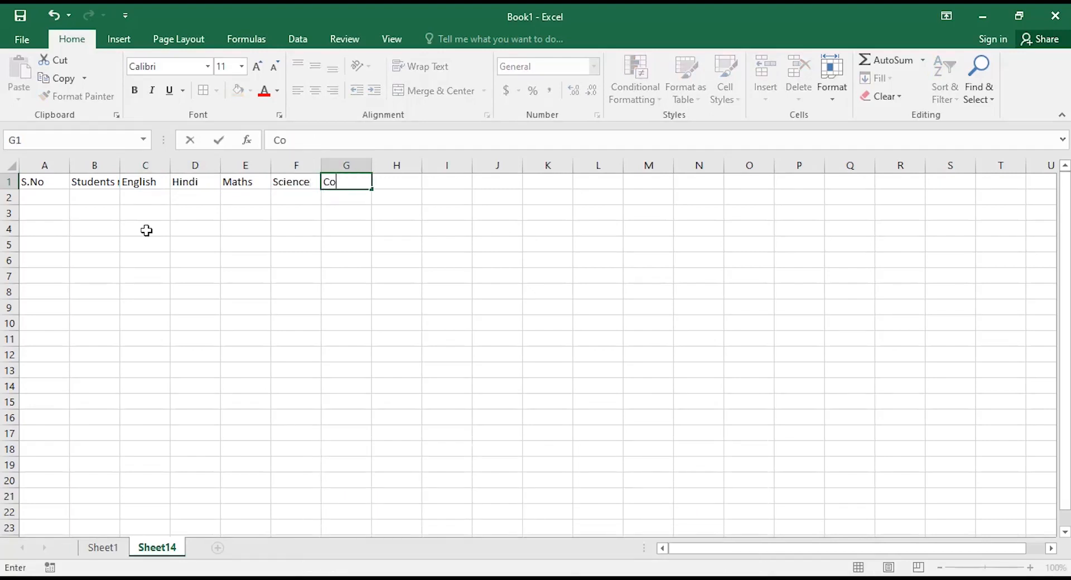
pyautogui.write('mputer')
pyautogui.press('Tab')
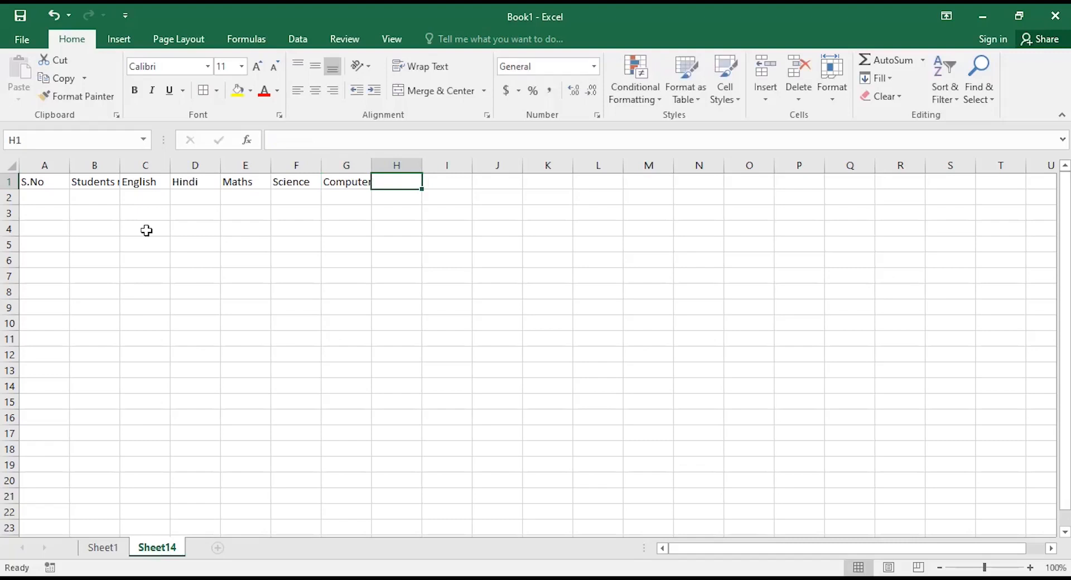
pyautogui.write('Econ')
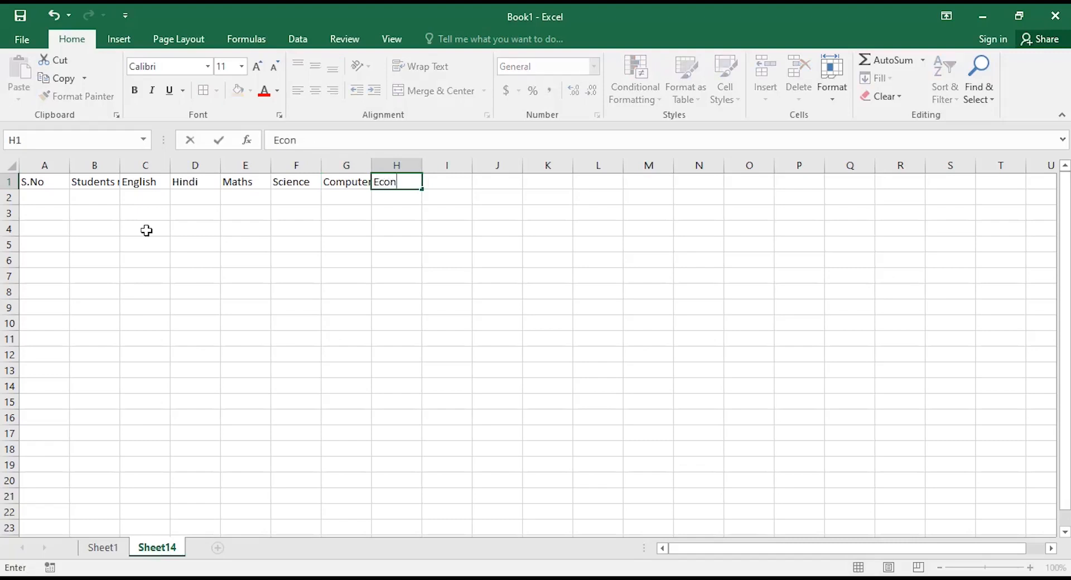
pyautogui.write('omics')
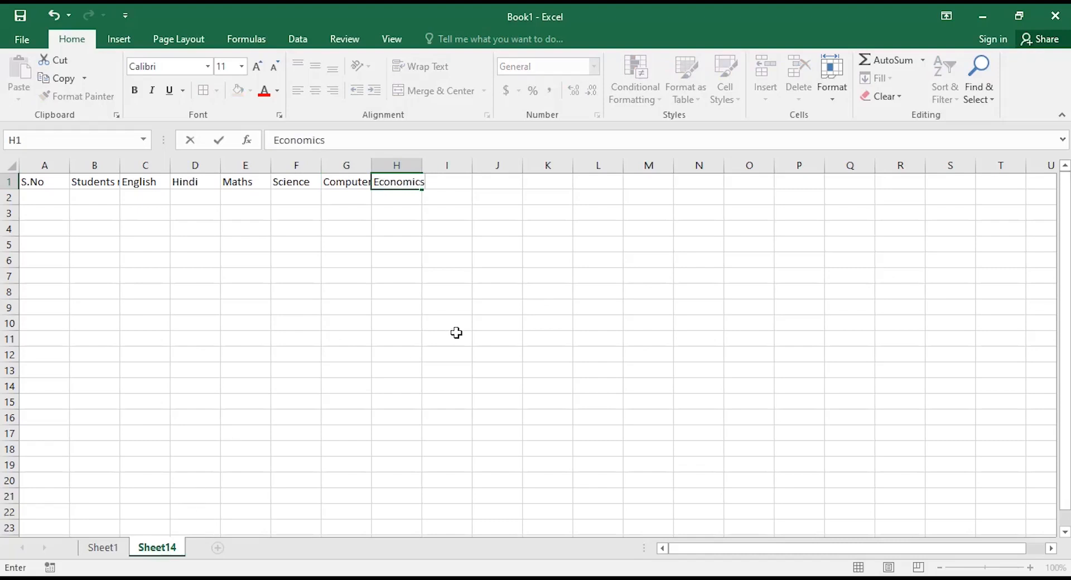
# Add headings Total marks, Average, %tage and Result in I1:L1, then select the header row.
pyautogui.click(447, 189)
pyautogui.write('T')
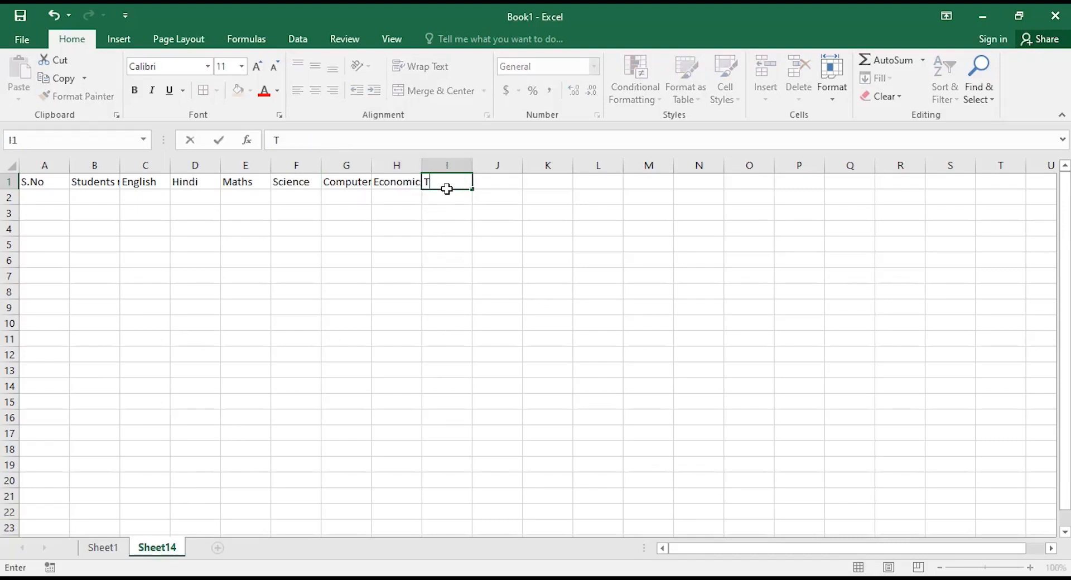
pyautogui.write('otal marks')
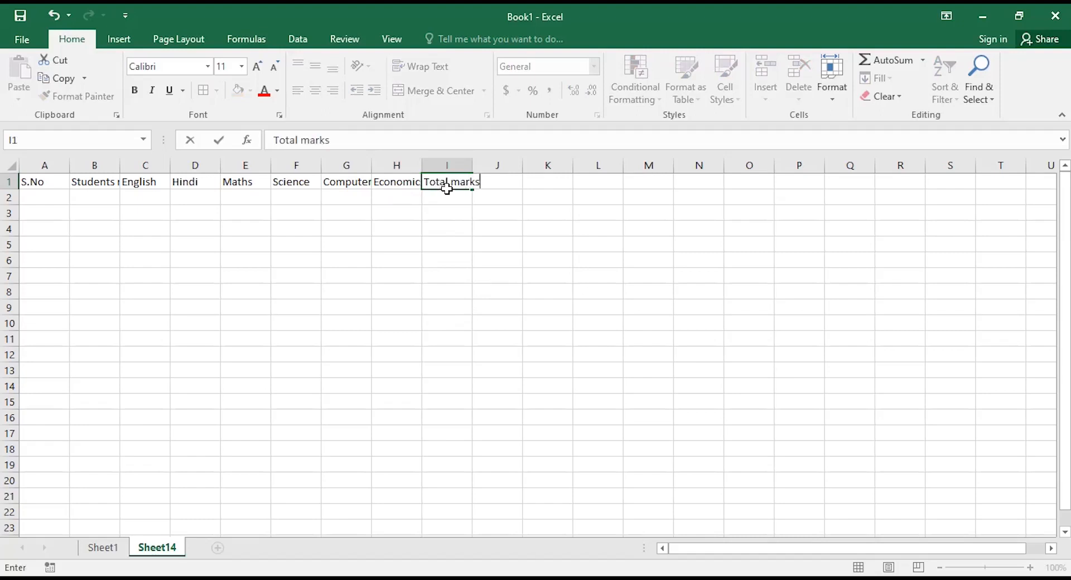
pyautogui.press('Tab')
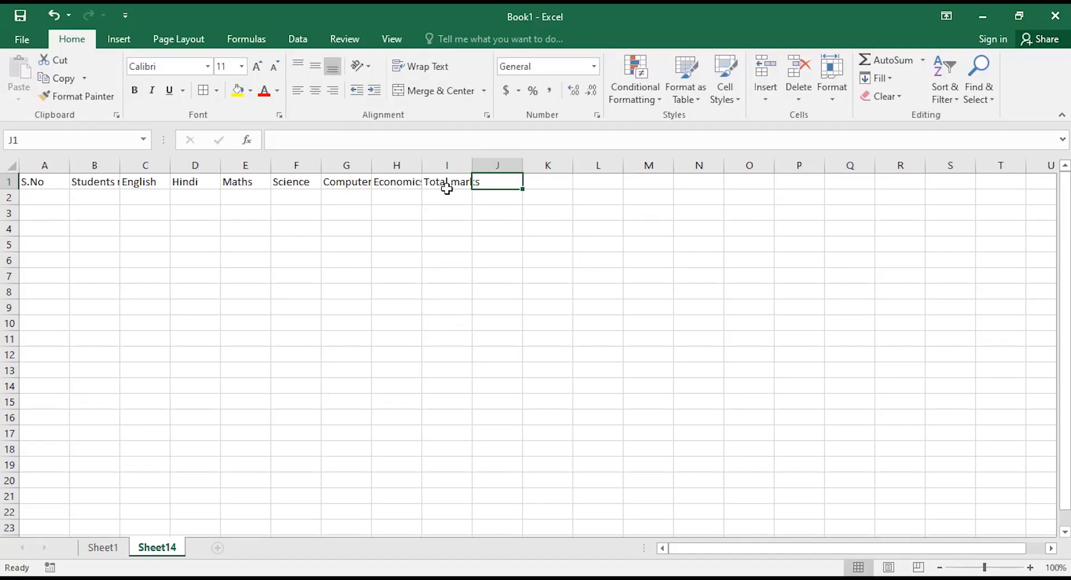
pyautogui.write('Average')
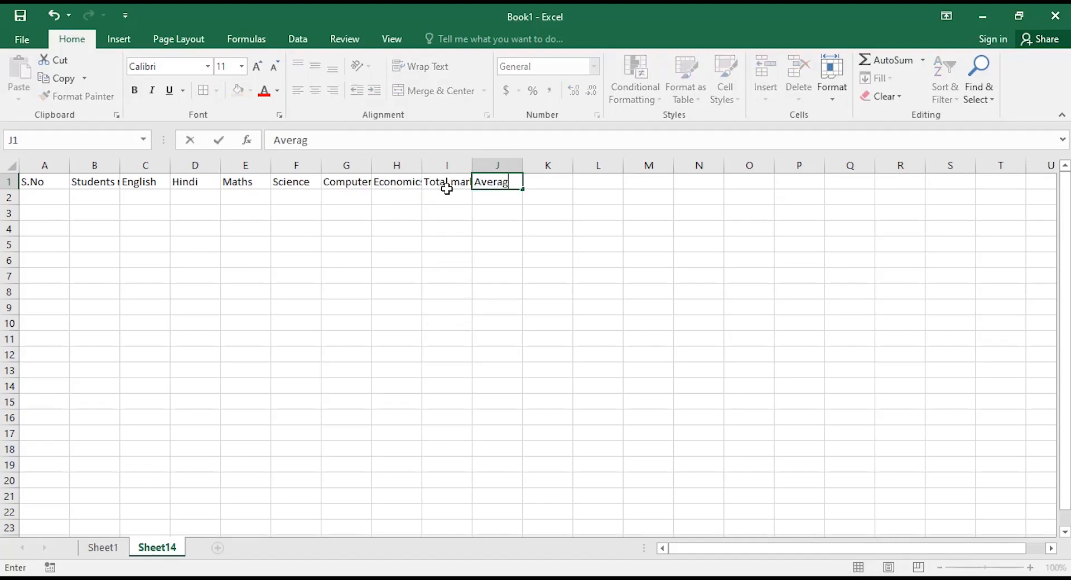
pyautogui.press('Tab')
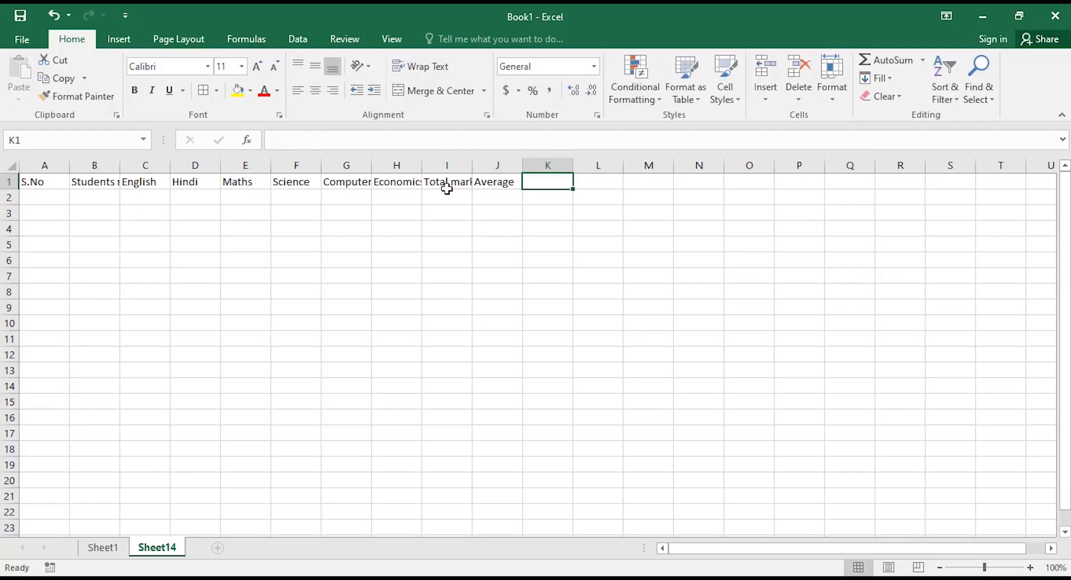
pyautogui.write('%tage')
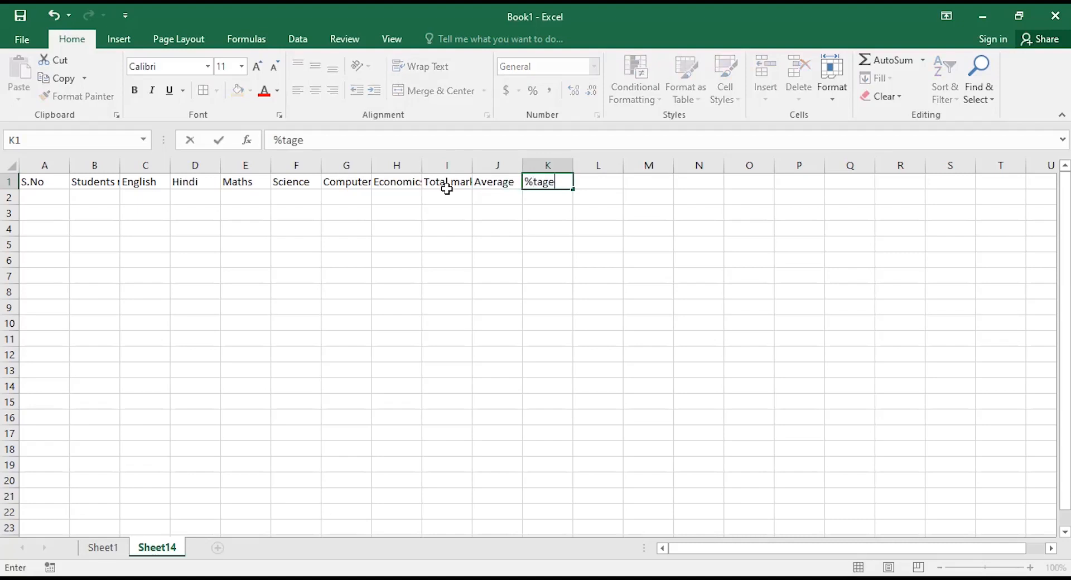
pyautogui.press('Tab')
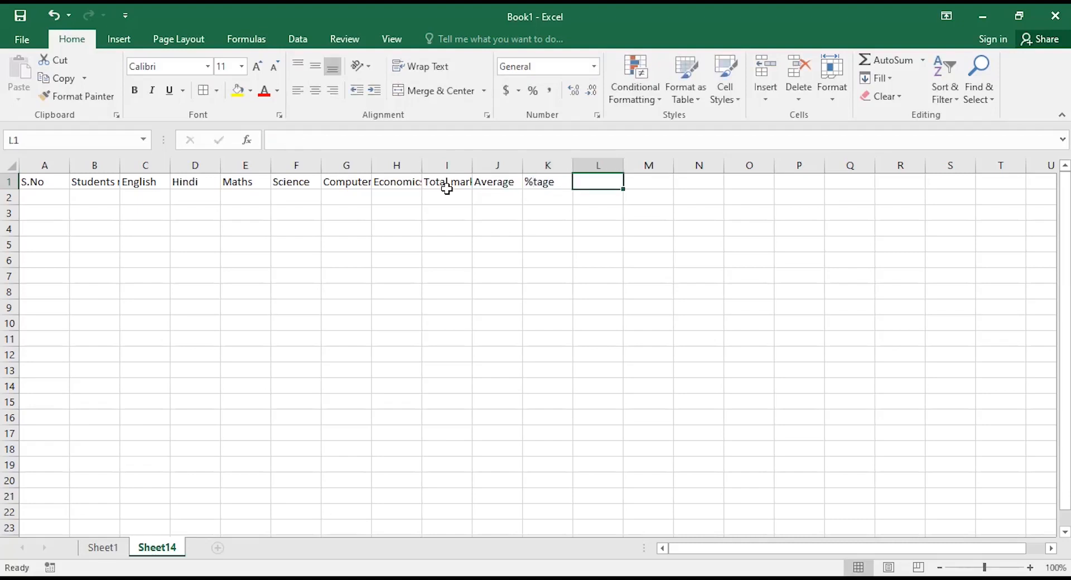
pyautogui.write('Result')
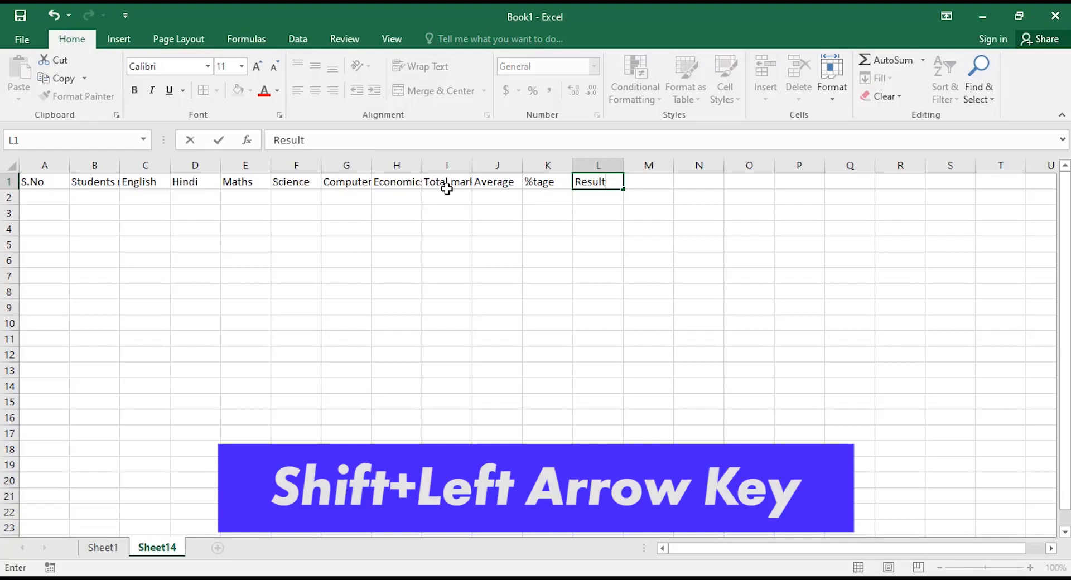
pyautogui.hotkey('shift', 'Left')
pyautogui.hotkey('shift', 'Left')
pyautogui.hotkey('shift', 'Left')
pyautogui.hotkey('shift', 'Left')
pyautogui.hotkey('shift', 'Left')
pyautogui.hotkey('shift', 'Left')
pyautogui.hotkey('shift', 'Left')
pyautogui.hotkey('shift', 'Left')
pyautogui.hotkey('shift', 'Left')
pyautogui.hotkey('shift', 'Left')
pyautogui.hotkey('shift', 'Left')
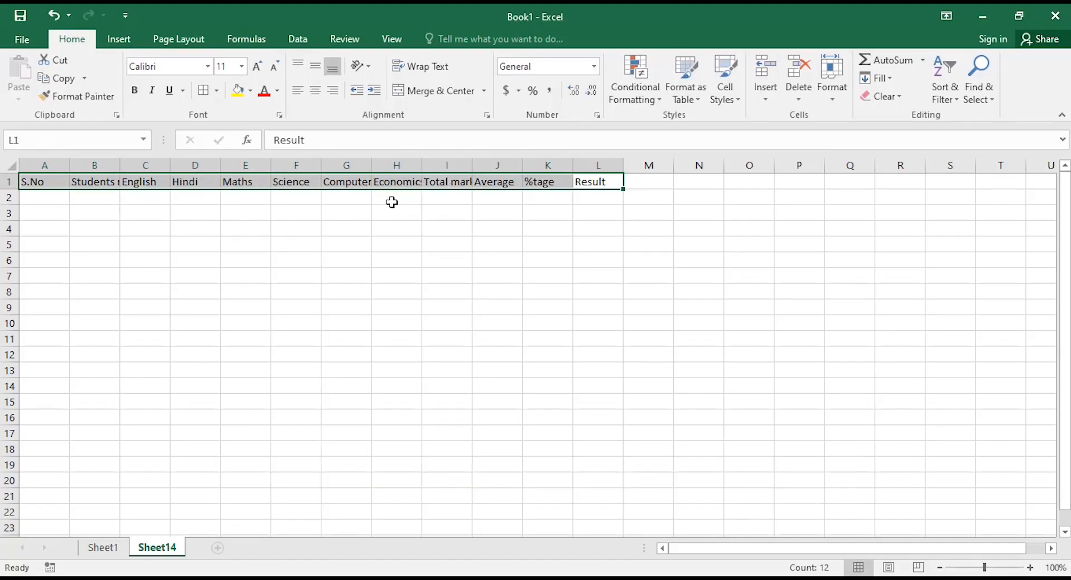
# AutoFit columns B, G, H and I to their headings.
pyautogui.doubleClick(120, 162)
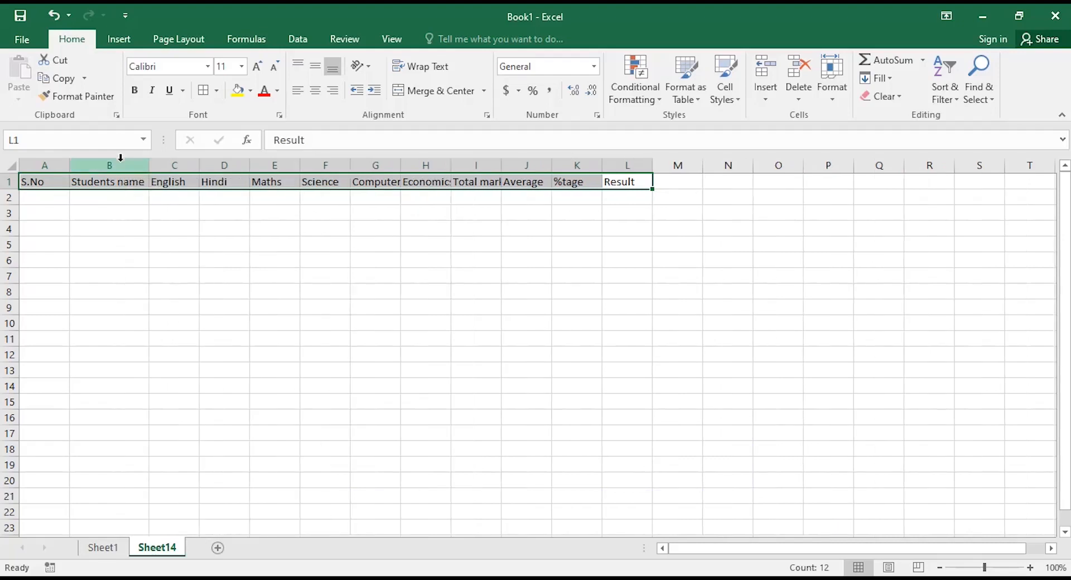
pyautogui.doubleClick(400, 167)
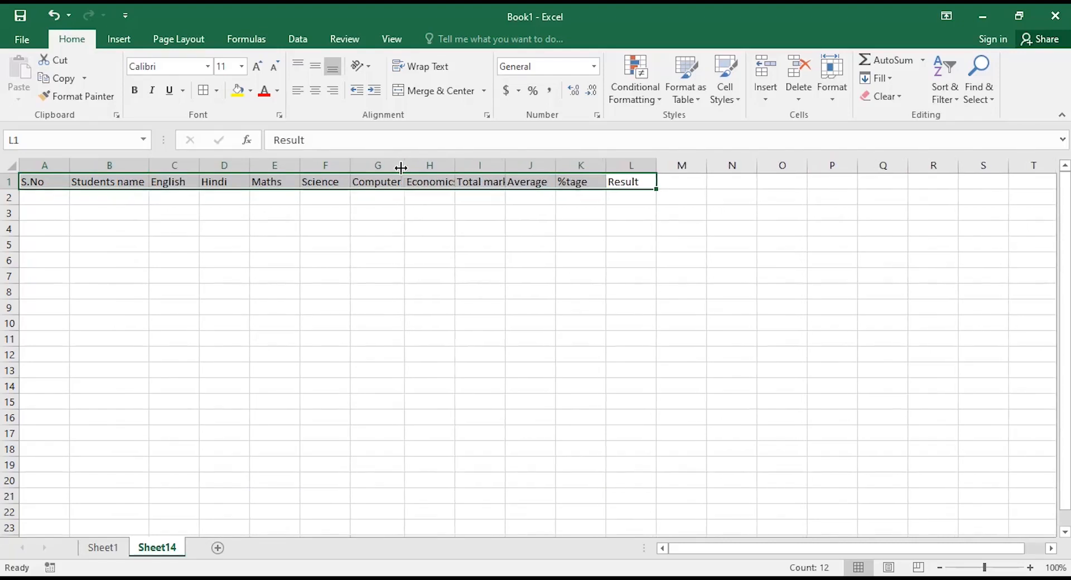
pyautogui.doubleClick(455, 162)
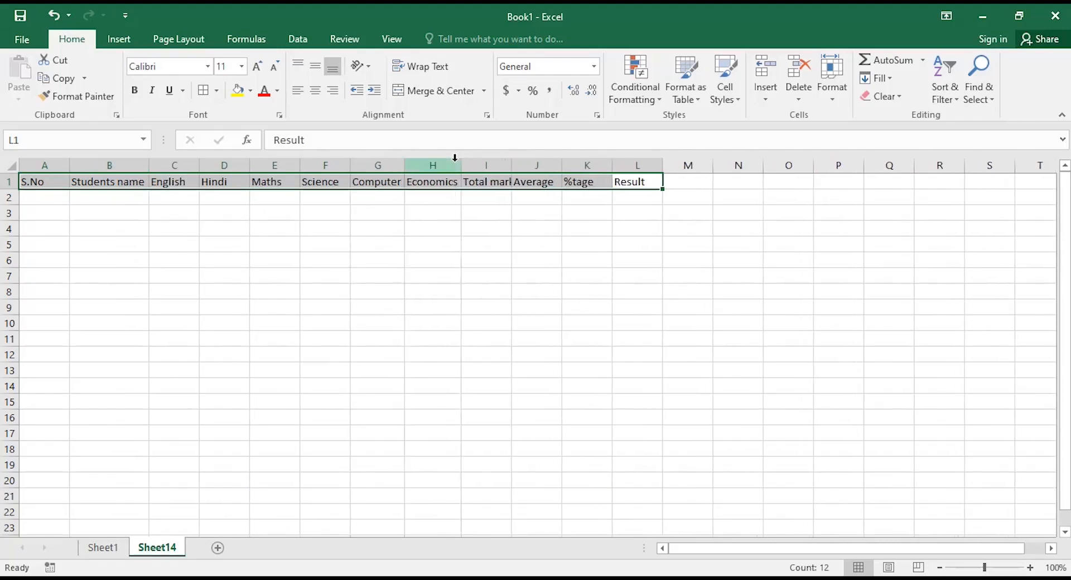
pyautogui.doubleClick(511, 166)
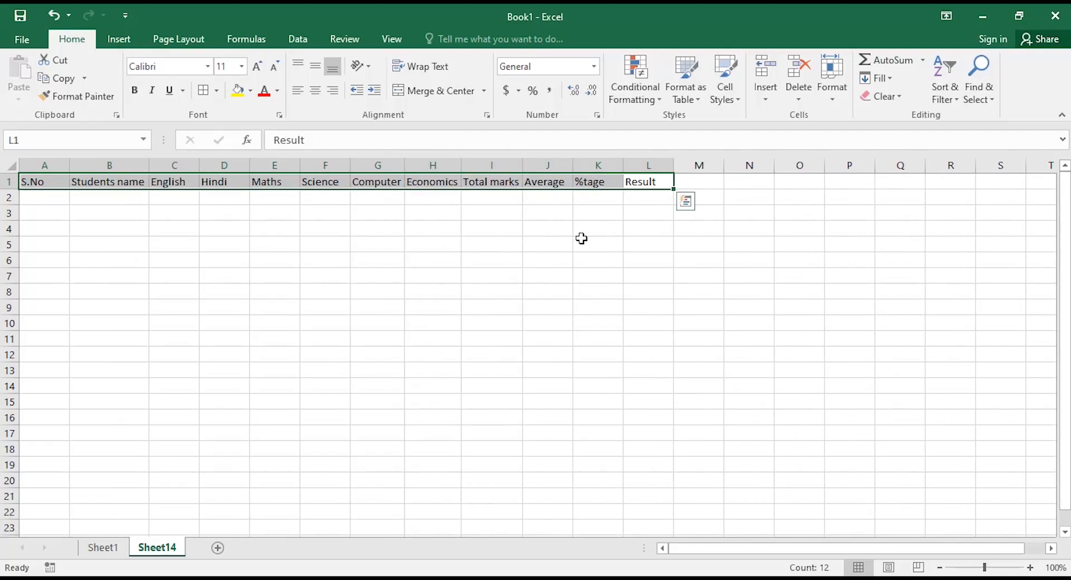
# Centre the header row and increase its font size to 16 pt.
pyautogui.click(314, 91)
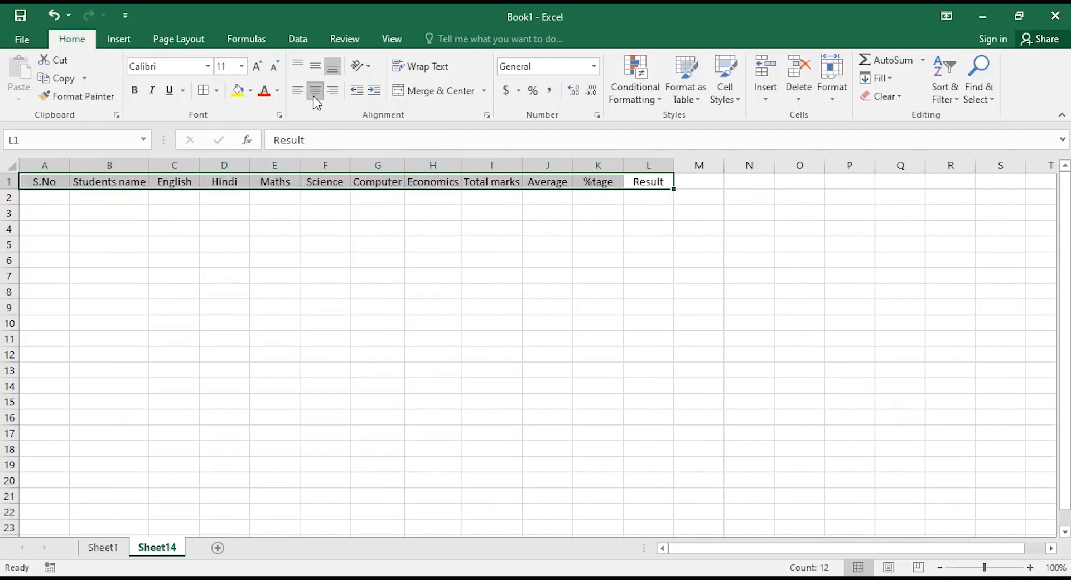
pyautogui.click(257, 66)
pyautogui.click(256, 67)
pyautogui.click(256, 66)
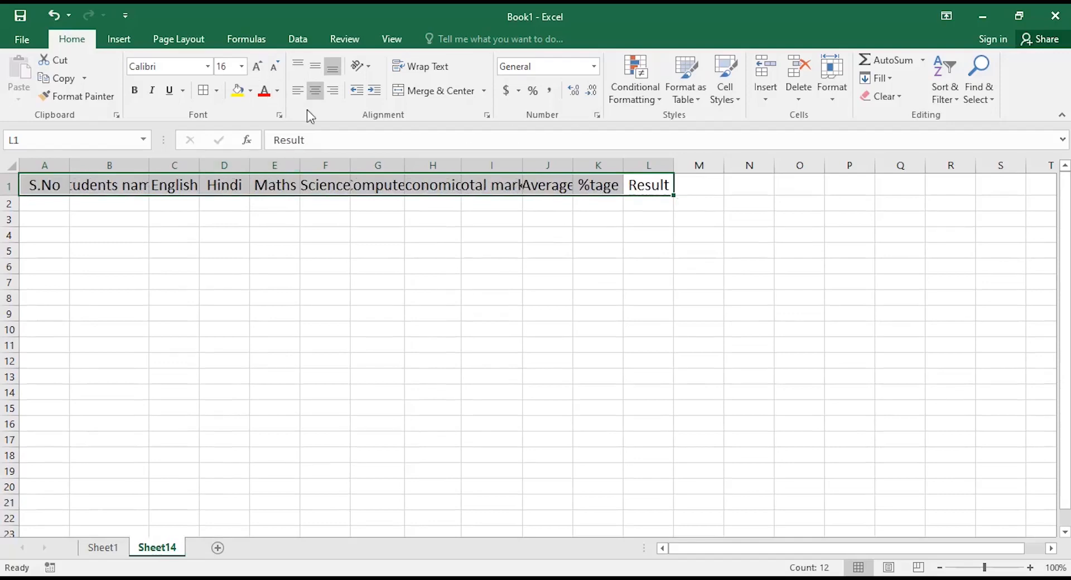
# AutoFit columns B, F, G, I and J to their enlarged 16 pt headings.
pyautogui.doubleClick(149, 165)
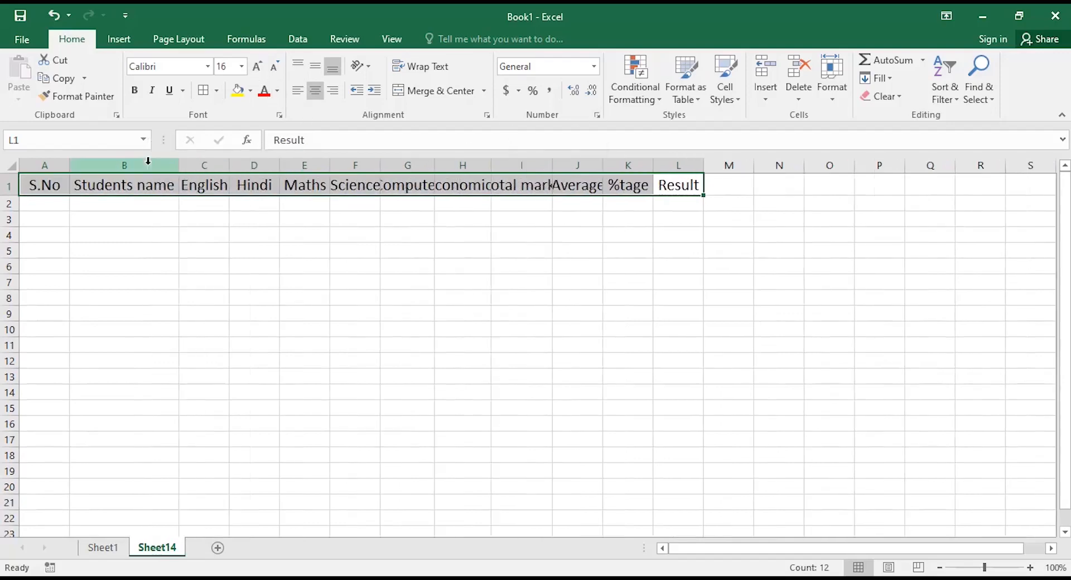
pyautogui.doubleClick(380, 164)
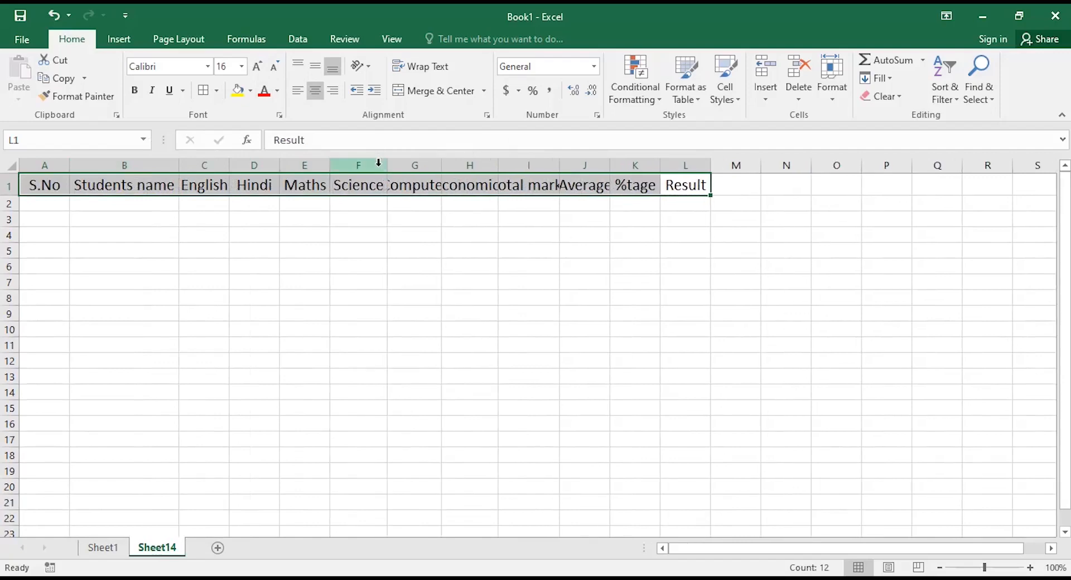
pyautogui.doubleClick(442, 164)
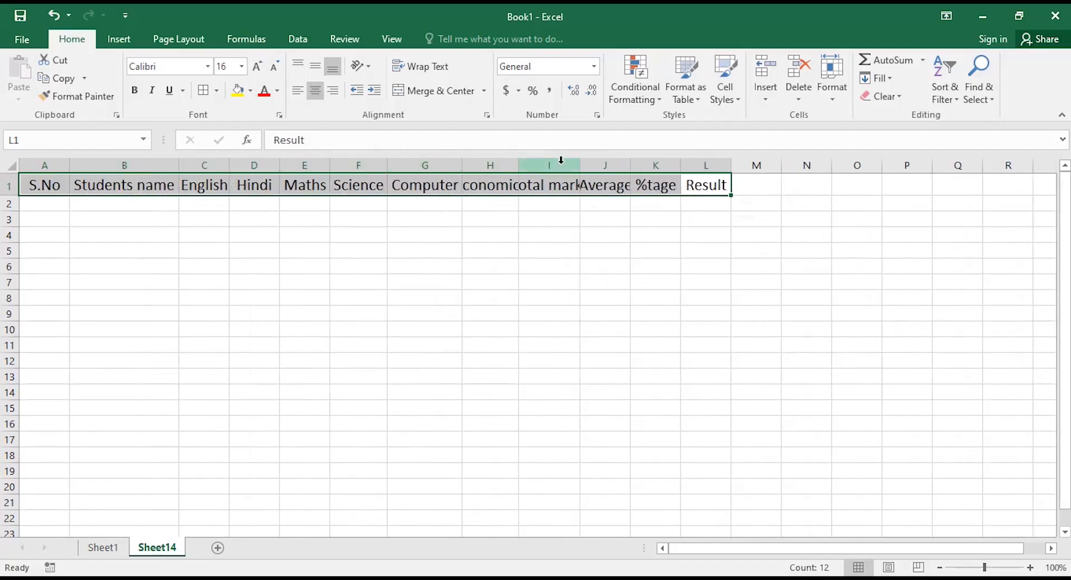
pyautogui.doubleClick(583, 165)
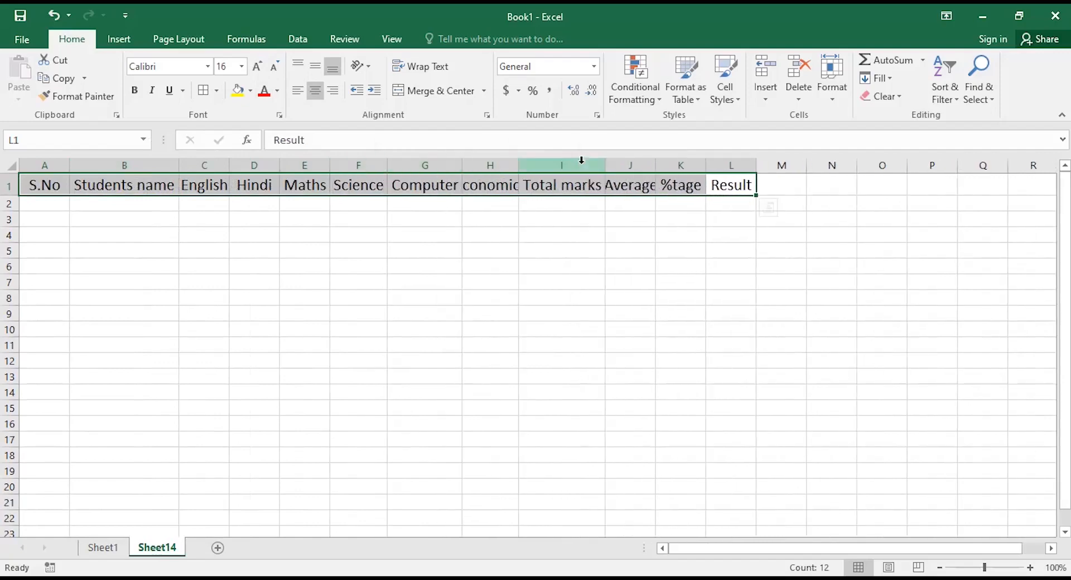
pyautogui.doubleClick(656, 163)
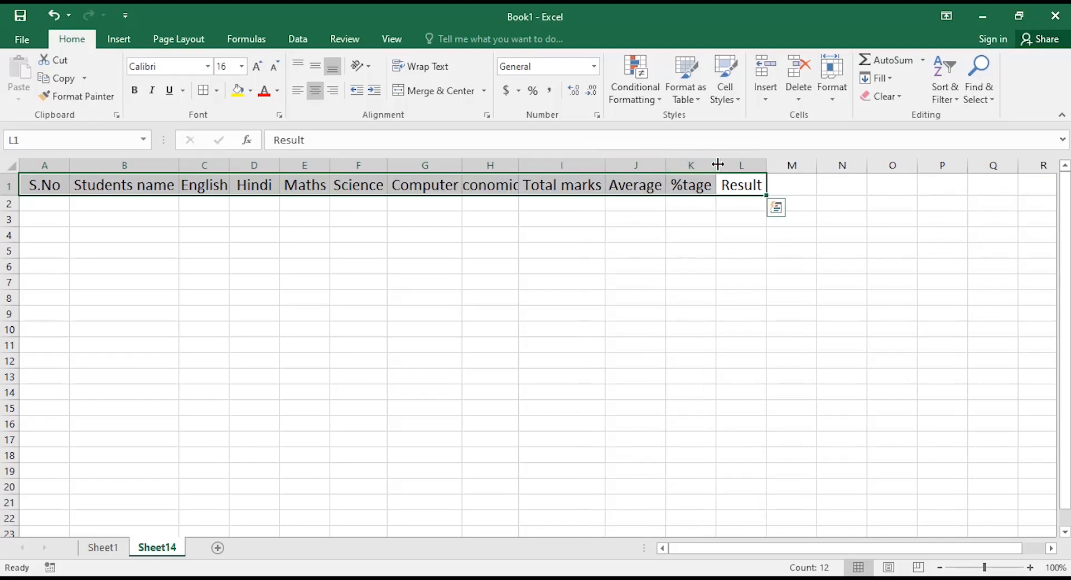
# Type serial numbers 1 through 10 into A2:A11 and select them.
pyautogui.click(45, 207)
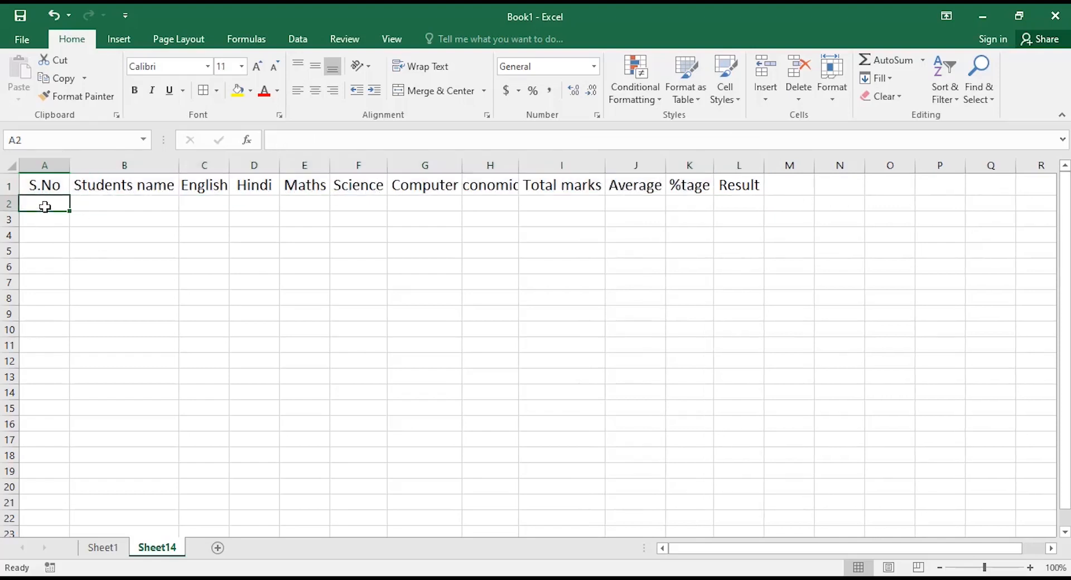
pyautogui.write('1')
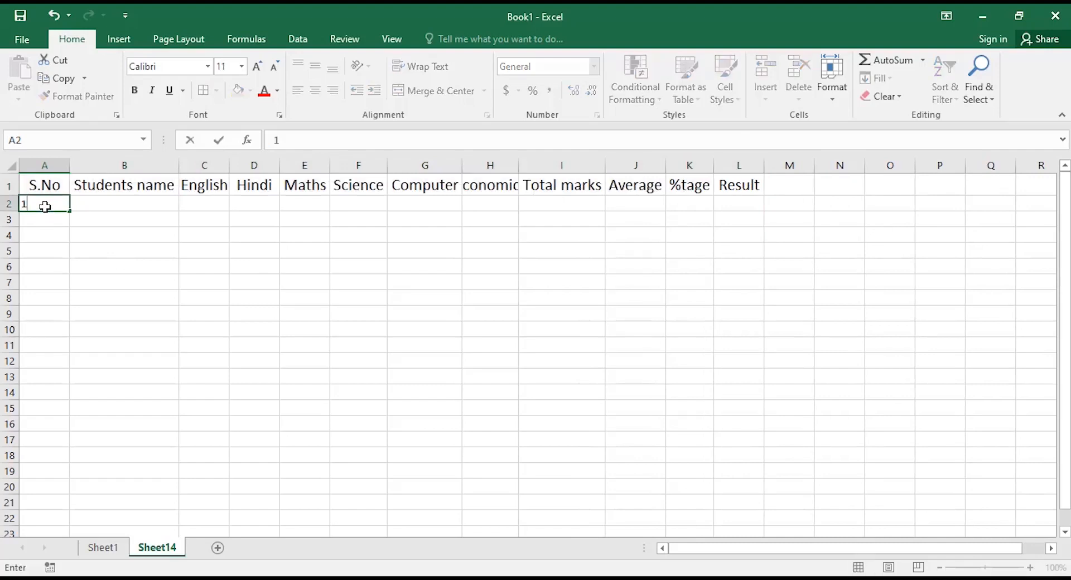
pyautogui.press('Return')
pyautogui.write('2')
pyautogui.press('Return')
pyautogui.write('3')
pyautogui.press('Return')
pyautogui.write('4')
pyautogui.press('Return')
pyautogui.write('5')
pyautogui.press('Return')
pyautogui.write('6')
pyautogui.press('Return')
pyautogui.write('7')
pyautogui.press('Return')
pyautogui.write('8')
pyautogui.press('Return')
pyautogui.write('9')
pyautogui.press('Return')
pyautogui.write('10')
pyautogui.press('Return')
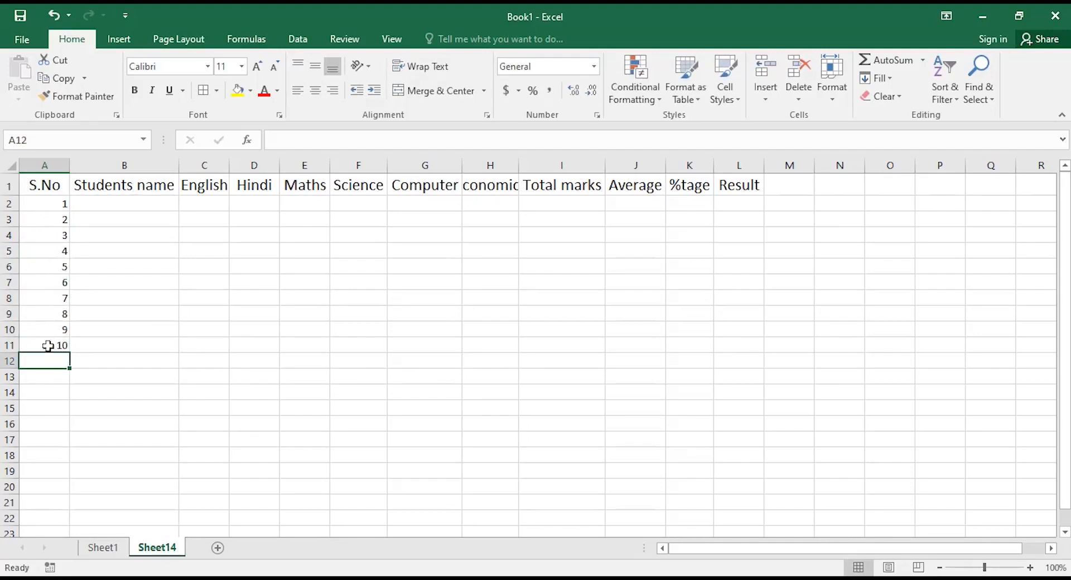
pyautogui.moveTo(59, 205); pyautogui.dragTo(61, 346)
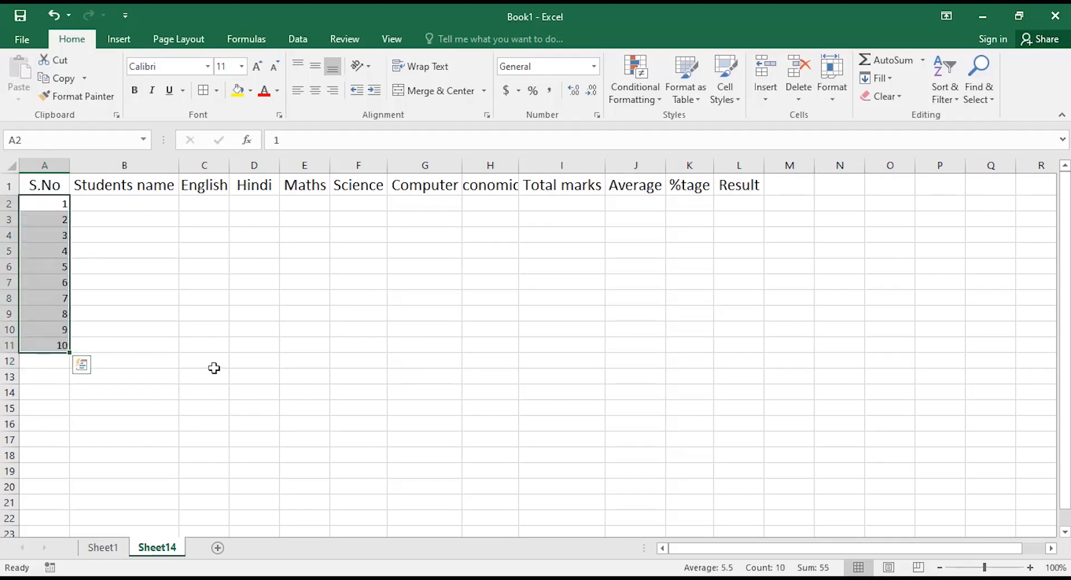
# Clear the serial numbers, enter 1 in A2 and fill it down to A12.
pyautogui.press('Delete')
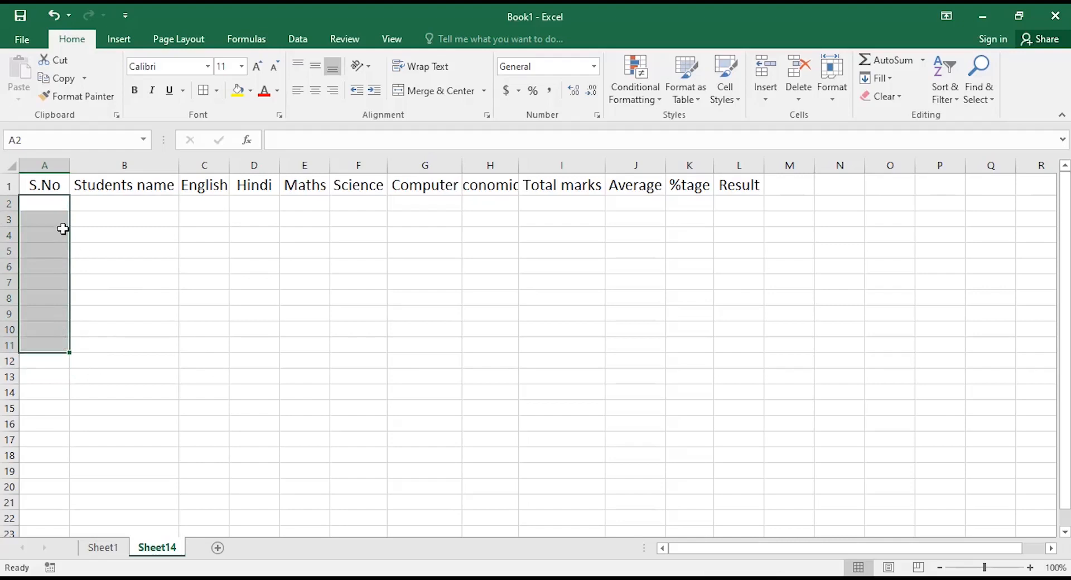
pyautogui.click(61, 204)
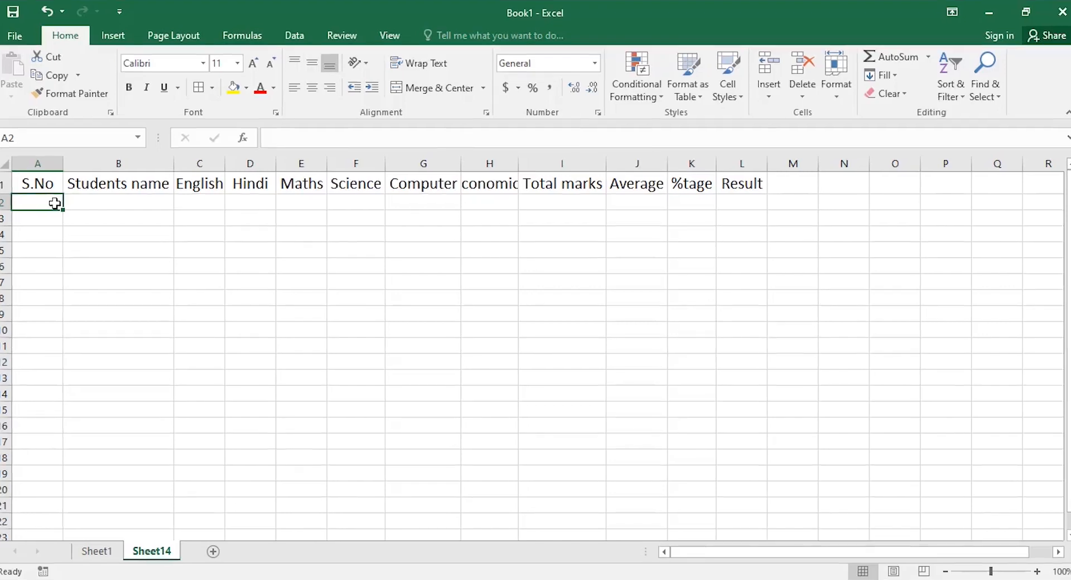
pyautogui.write('1')
pyautogui.press('Return')
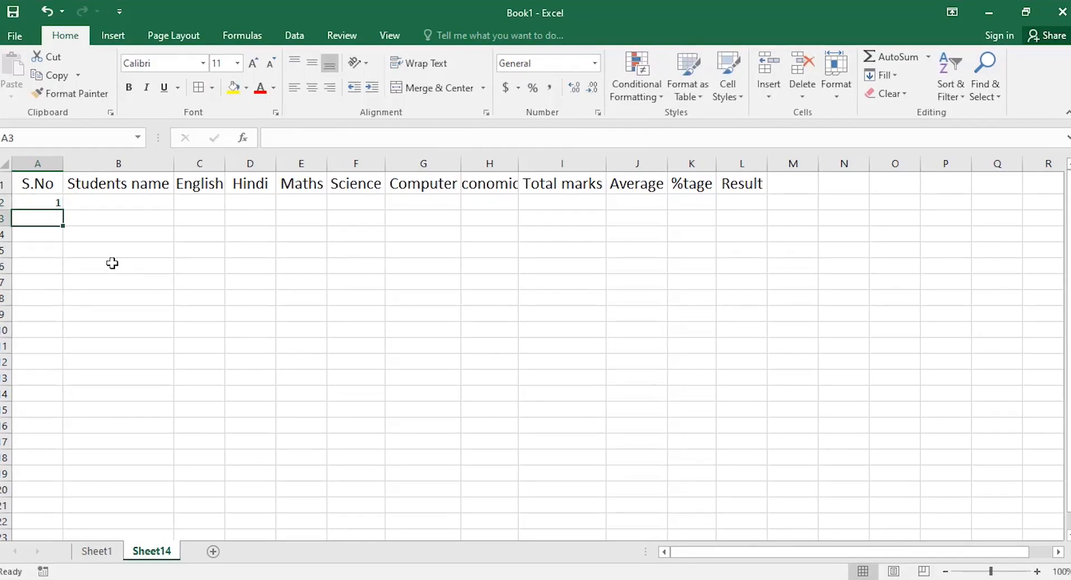
pyautogui.click(30, 202)
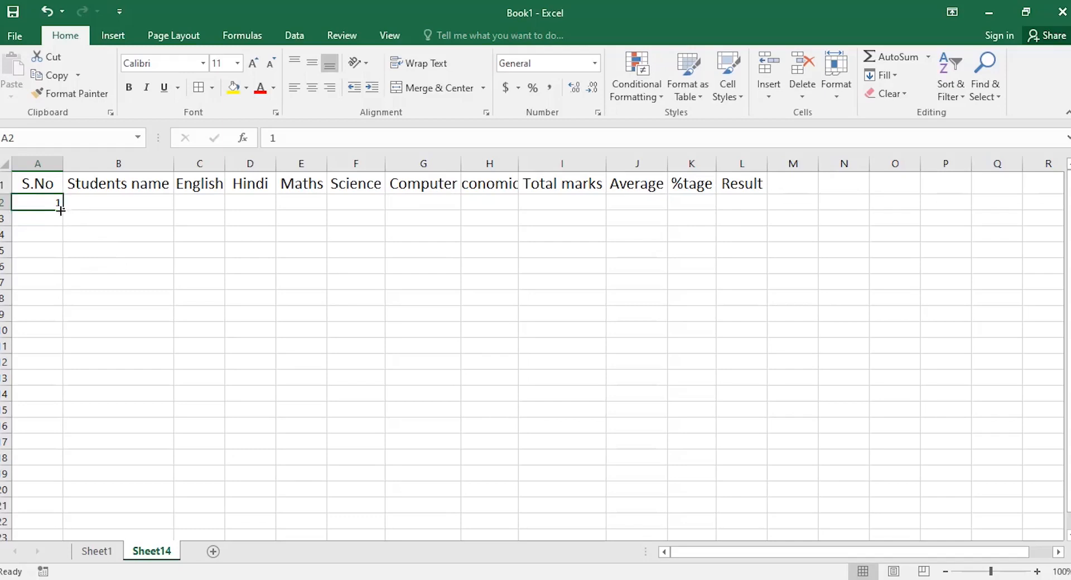
pyautogui.moveTo(64, 211); pyautogui.dragTo(61, 371)
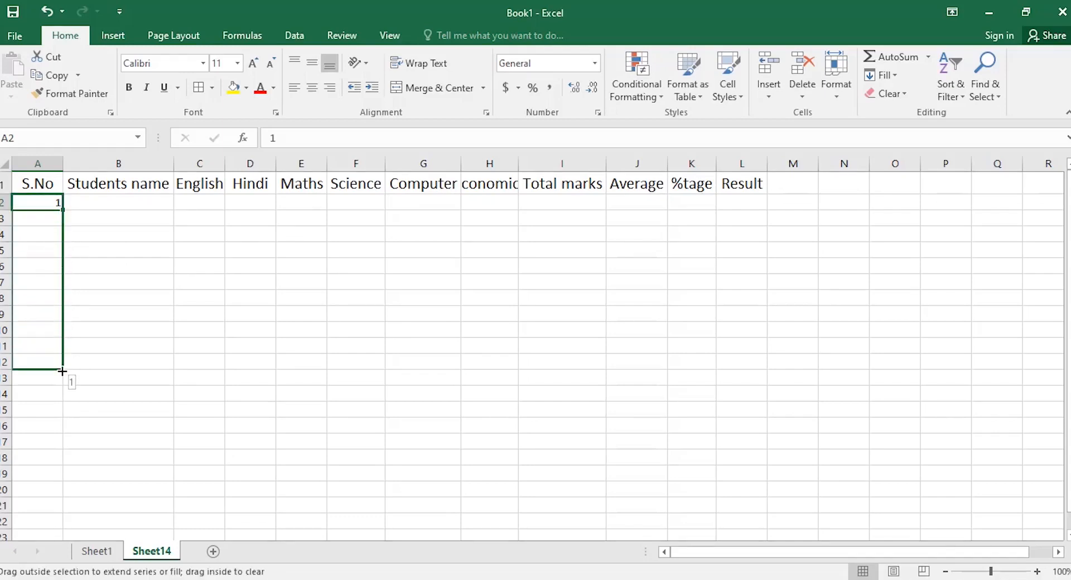
pyautogui.moveTo(62, 371); pyautogui.dragTo(62, 371)
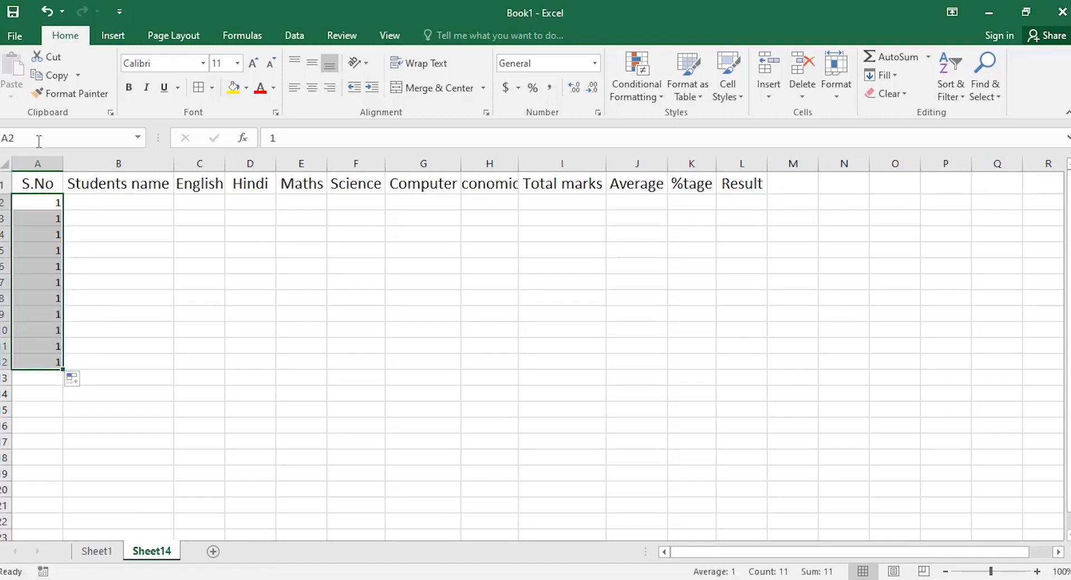
# Switch the fill between Fill Series and Copy Cells, then extend numbering to 20 in A21.
pyautogui.click(87, 379)
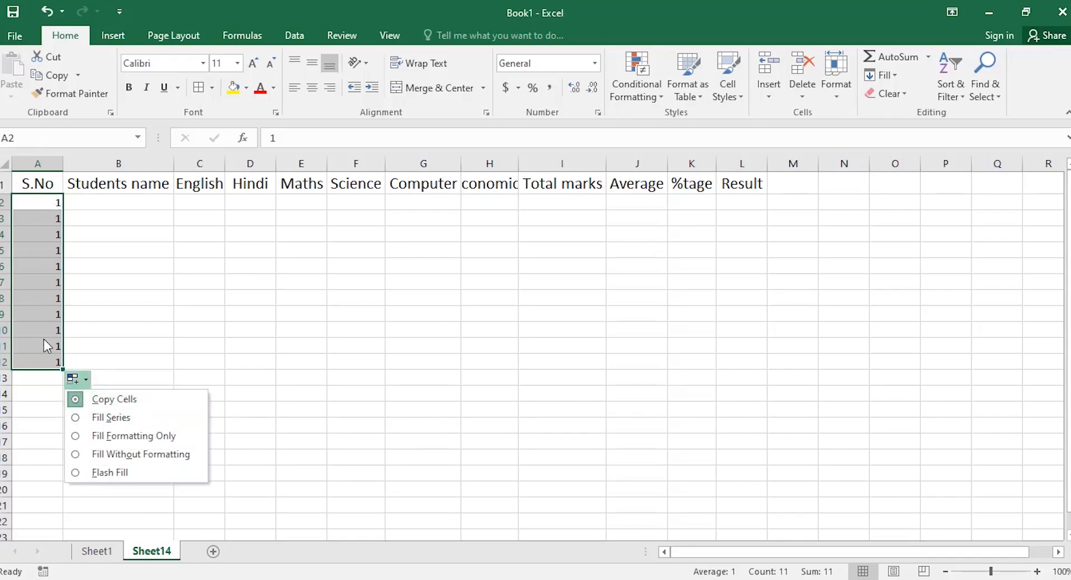
pyautogui.click(77, 418)
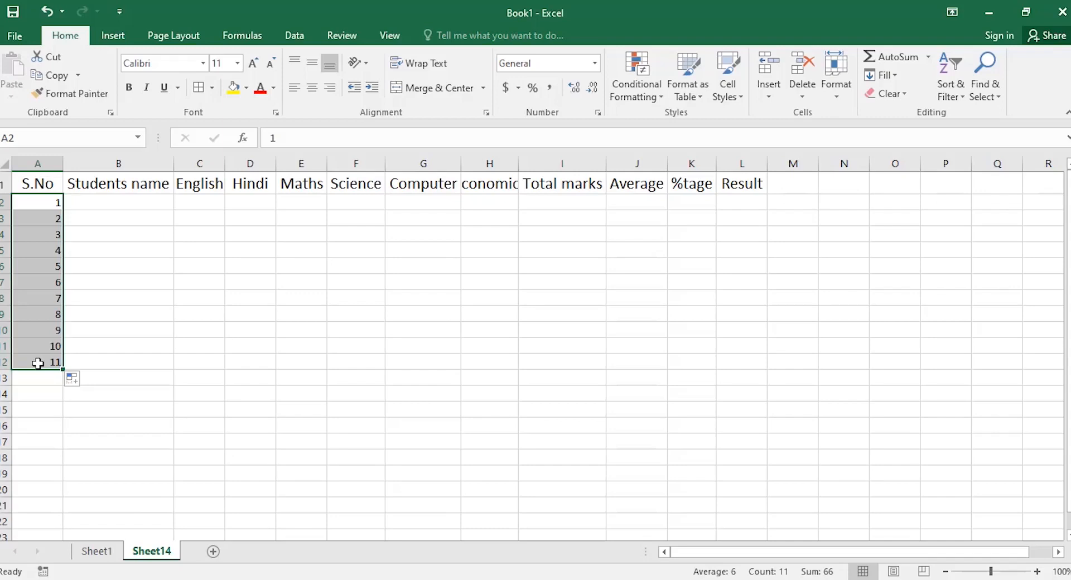
pyautogui.click(74, 379)
pyautogui.click(107, 399)
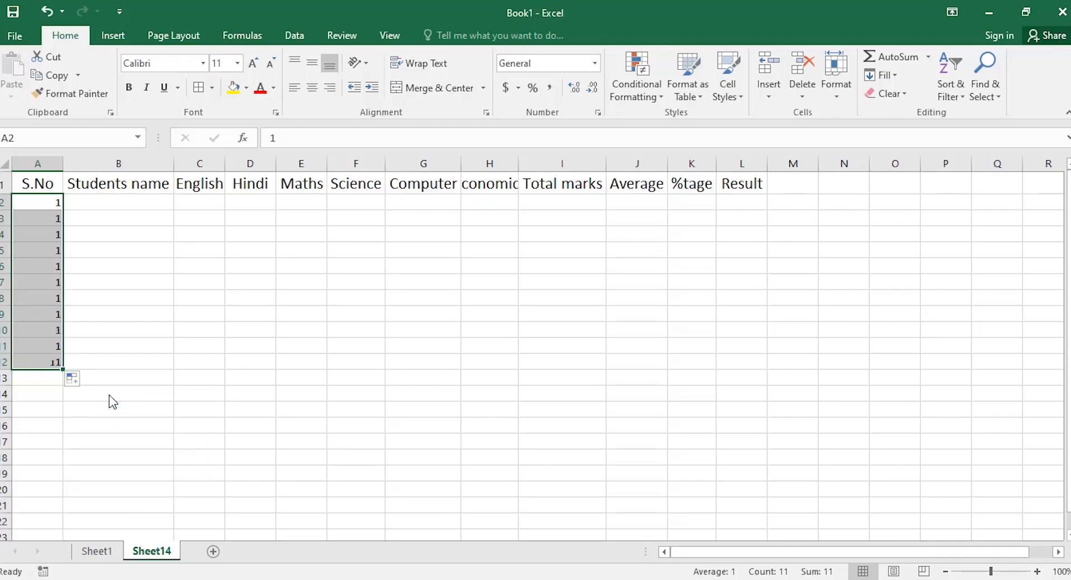
pyautogui.click(76, 380)
pyautogui.moveTo(63, 370); pyautogui.dragTo(58, 509)
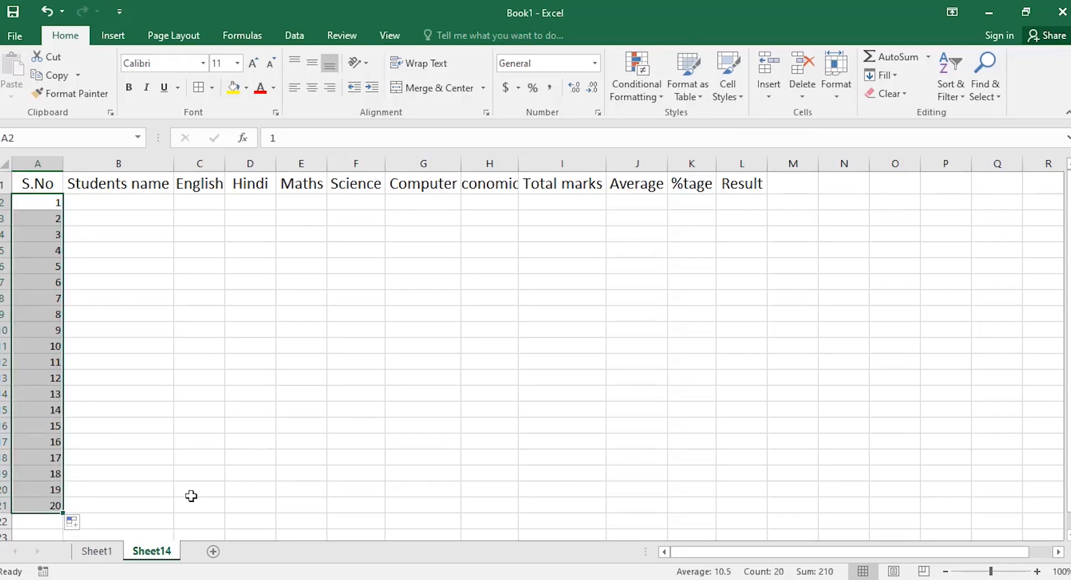
pyautogui.press('Delete')
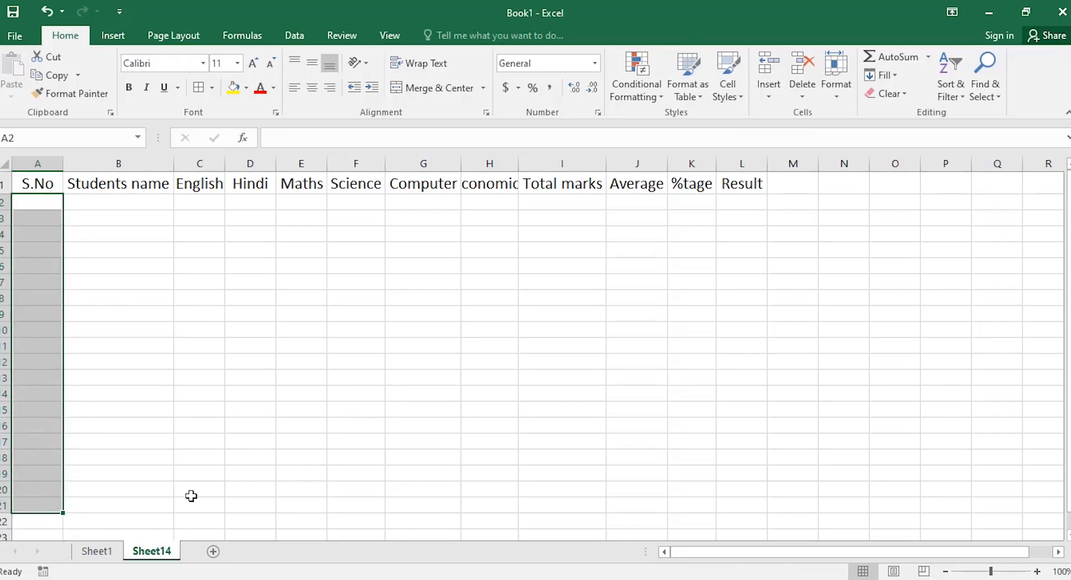
pyautogui.click(51, 209)
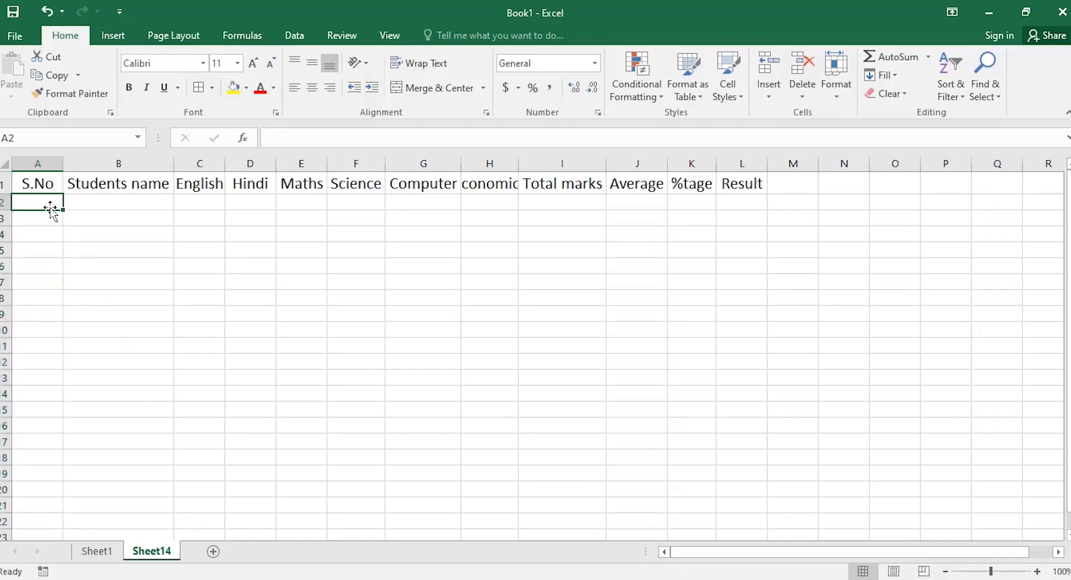
pyautogui.write('1')
pyautogui.press('Return')
pyautogui.write('2')
pyautogui.press('Return')
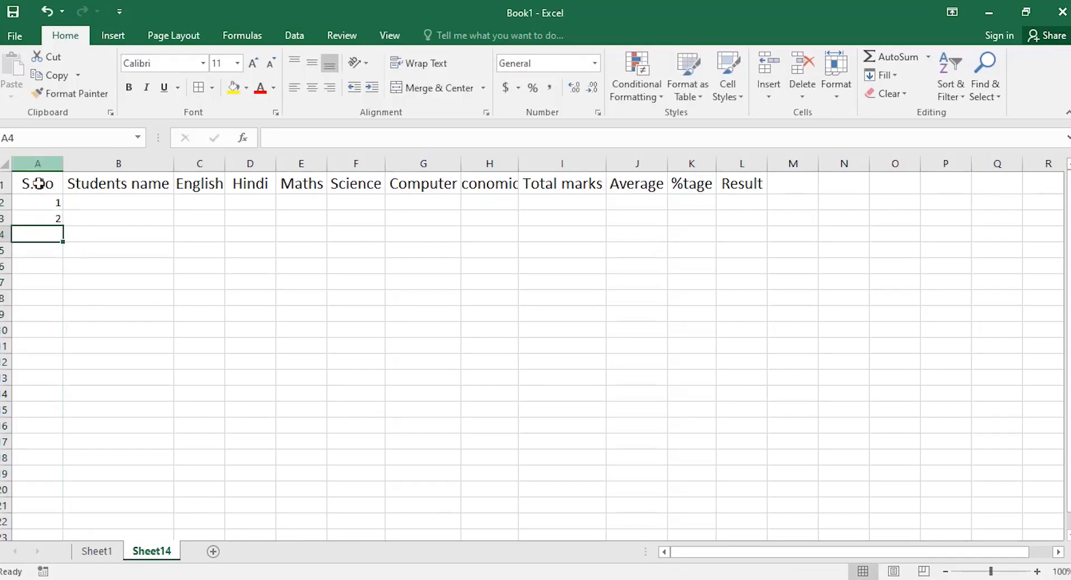
pyautogui.moveTo(45, 203); pyautogui.dragTo(46, 216)
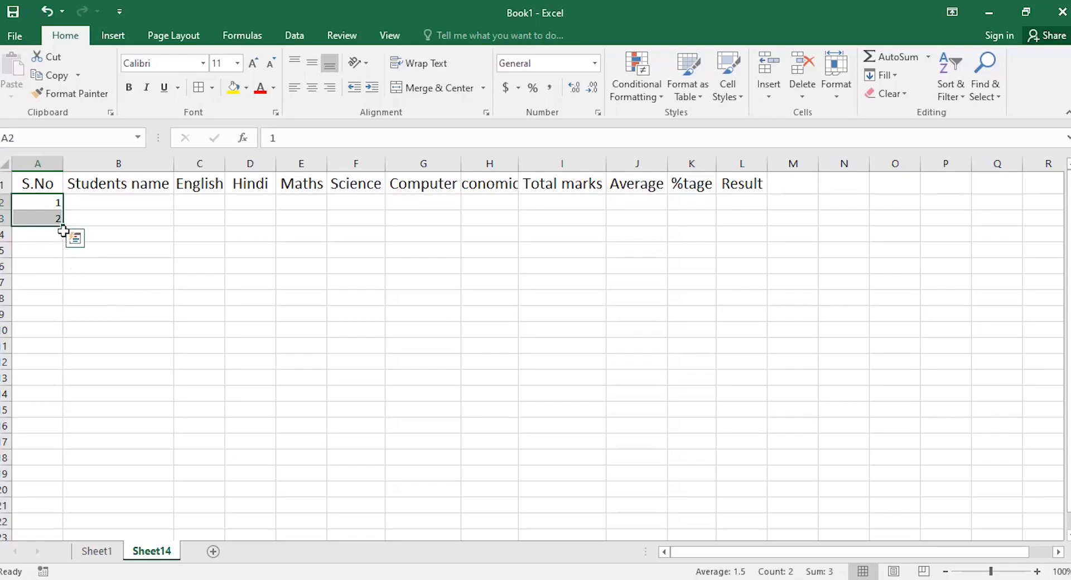
pyautogui.moveTo(64, 225); pyautogui.dragTo(66, 507)
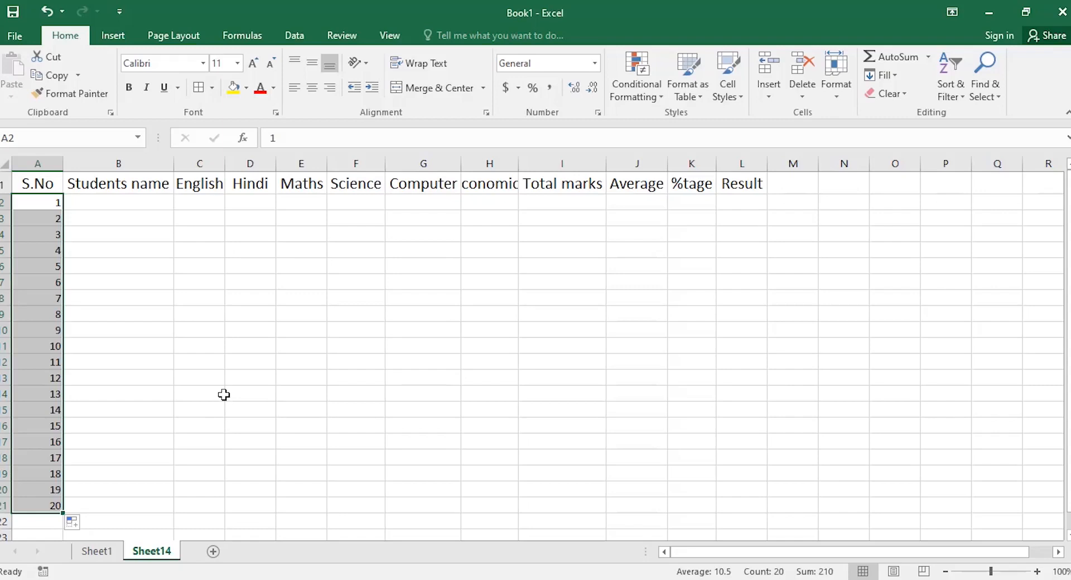
pyautogui.click(85, 524)
pyautogui.click(81, 433)
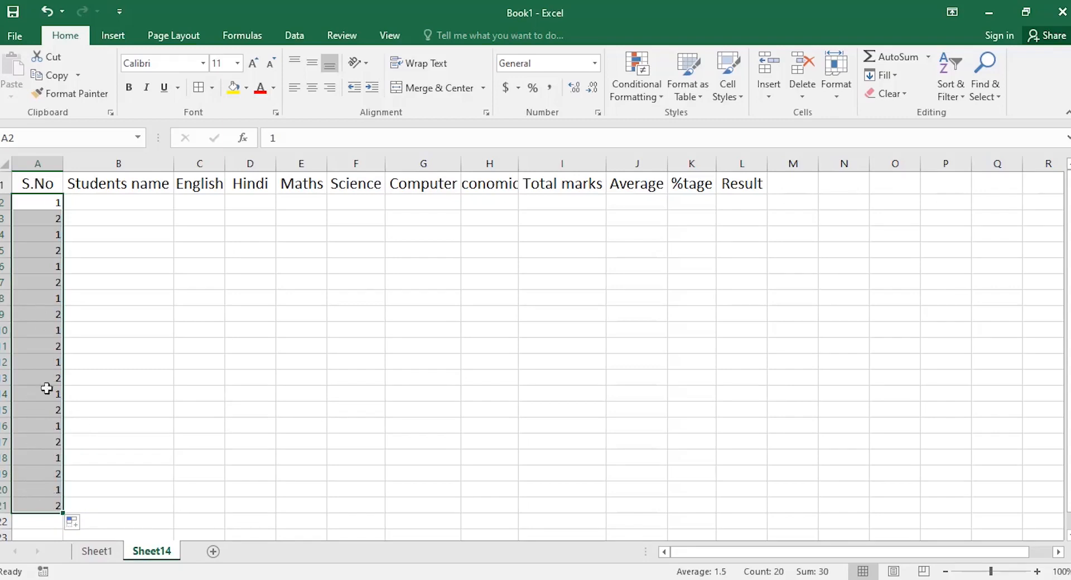
pyautogui.click(87, 524)
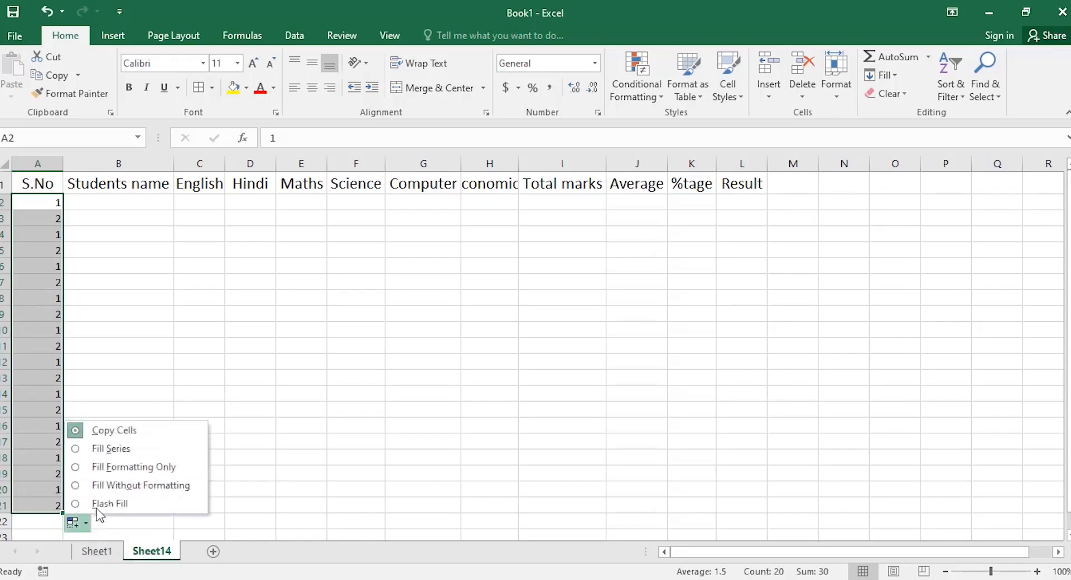
pyautogui.click(92, 449)
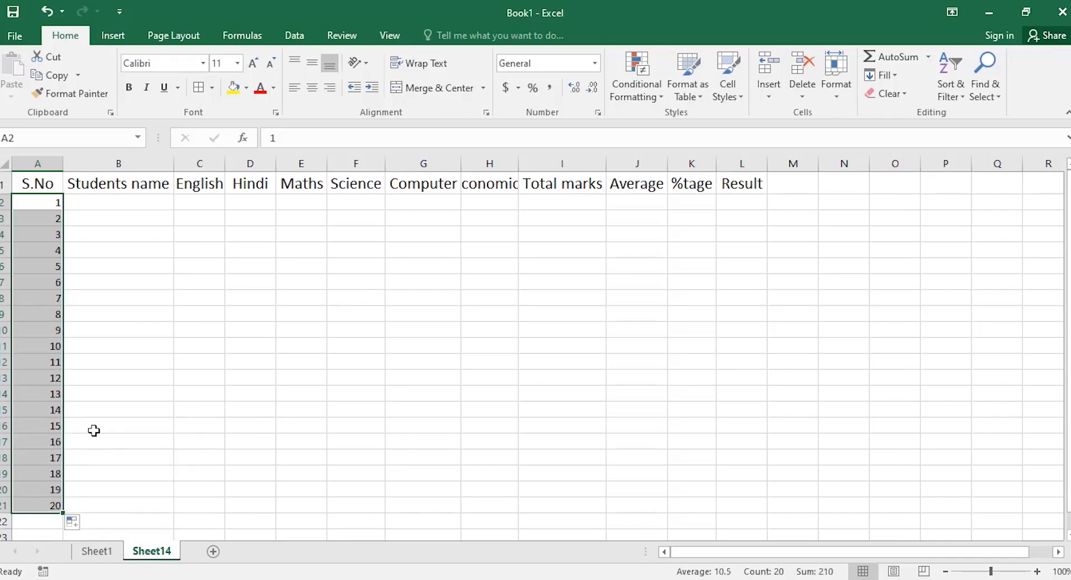
# Clear the 1–20 serial numbers, leaving only 1 in A2.
pyautogui.press('Delete')
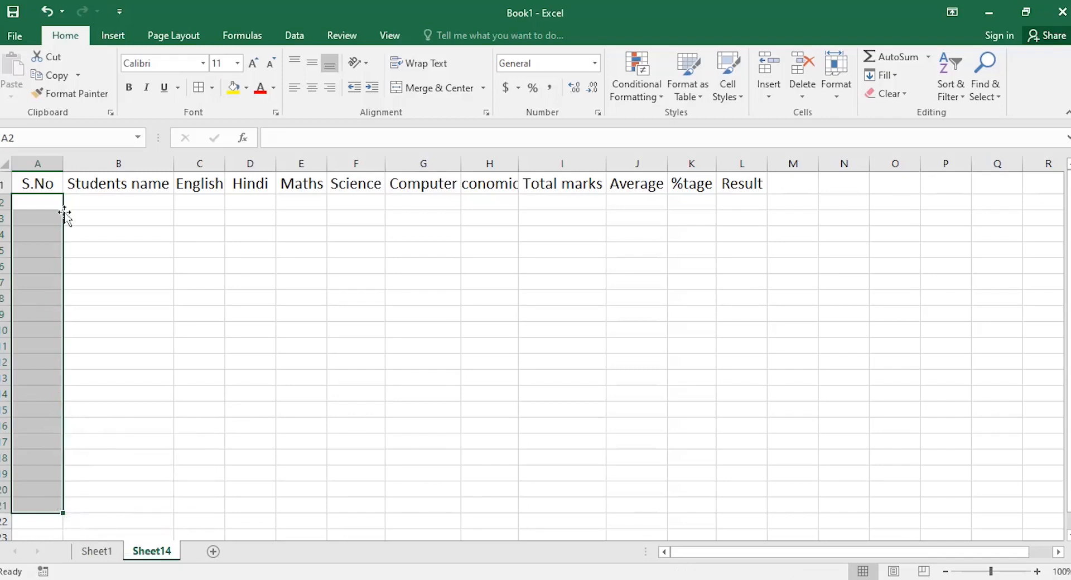
pyautogui.click(53, 199)
pyautogui.press('Return')
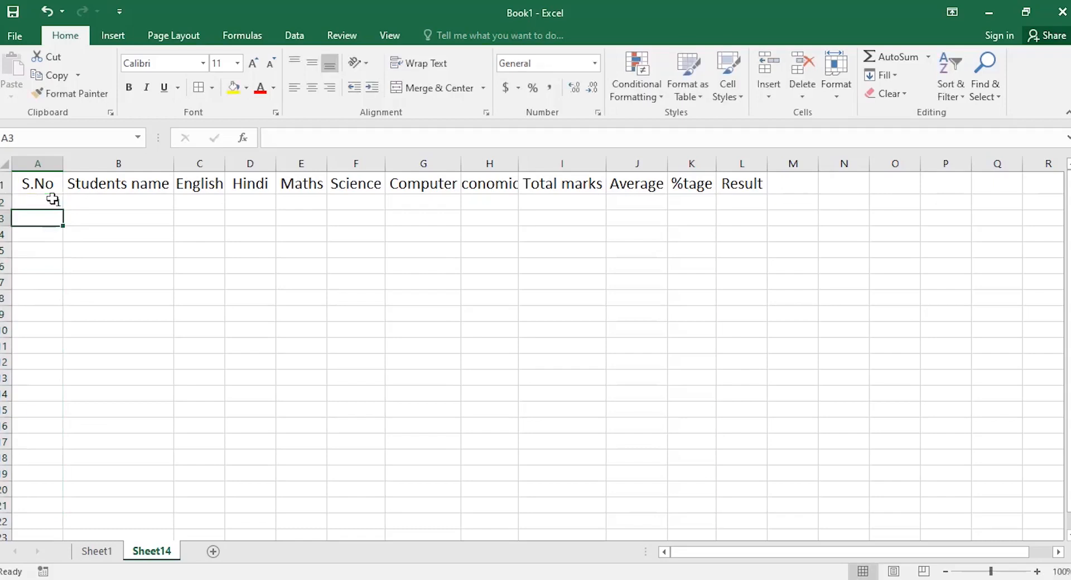
pyautogui.click(42, 202)
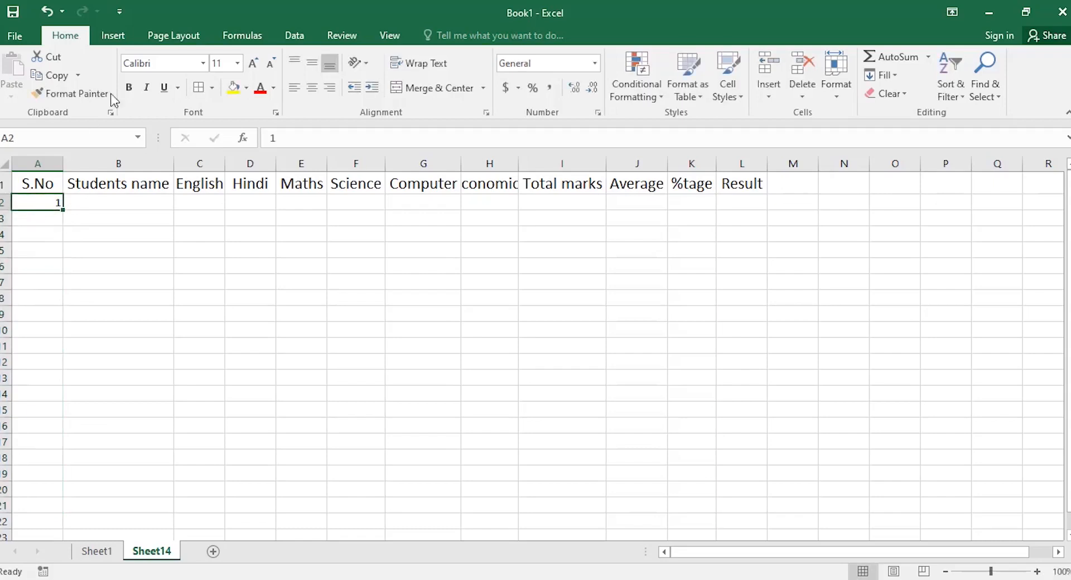
# Make the 1 in A2 bold, italic, size 20 and red.
pyautogui.click(130, 89)
pyautogui.click(146, 88)
pyautogui.click(252, 63)
pyautogui.click(252, 63)
pyautogui.click(252, 63)
pyautogui.click(252, 63)
pyautogui.click(252, 63)
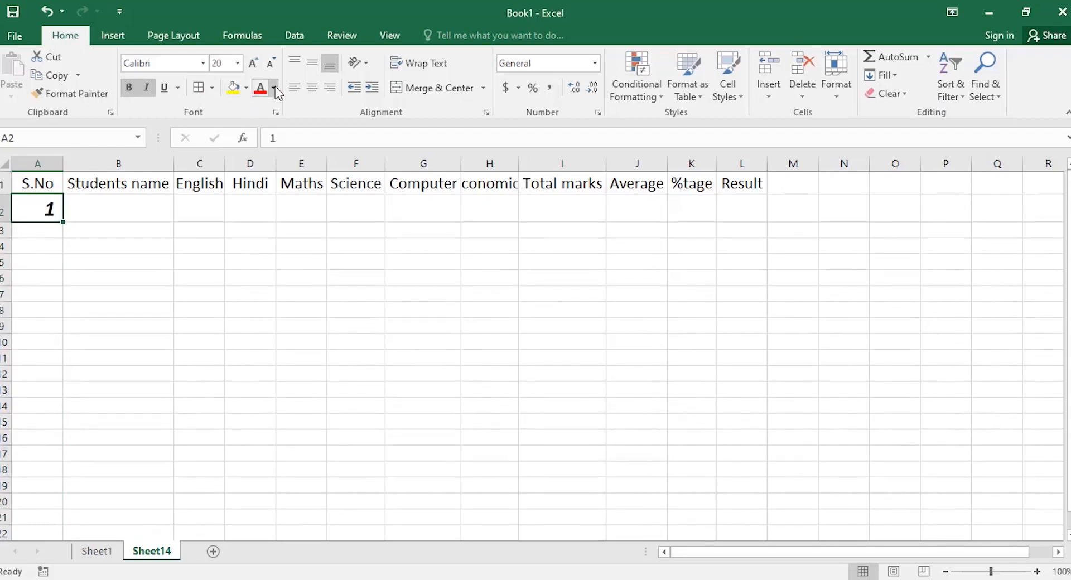
pyautogui.click(260, 88)
# Fill the styled 1 down column A to A21 and try Fill Formatting Only.
pyautogui.moveTo(63, 223); pyautogui.dragTo(50, 517)
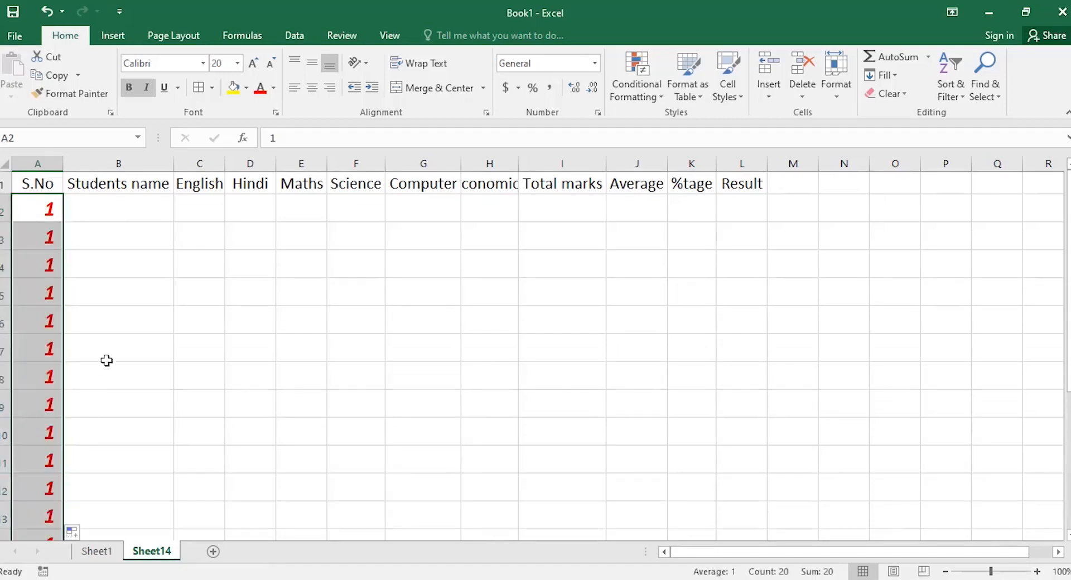
pyautogui.scroll(-2, 111, 346)
pyautogui.scroll(2, 112, 347)
pyautogui.scroll(-1, 137, 368)
pyautogui.scroll(1, 142, 366)
pyautogui.scroll(-4, 141, 361)
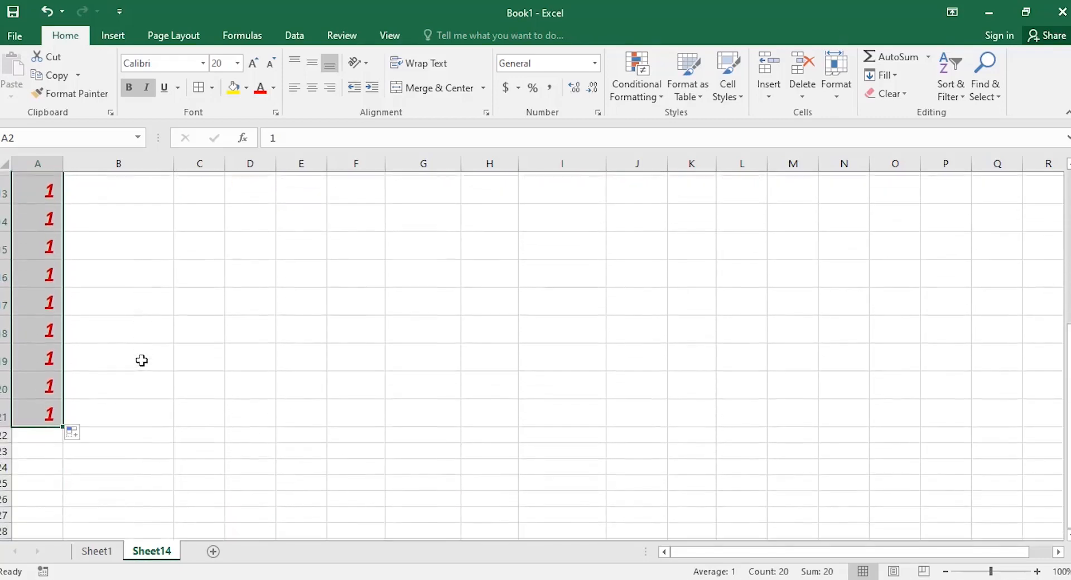
pyautogui.click(85, 434)
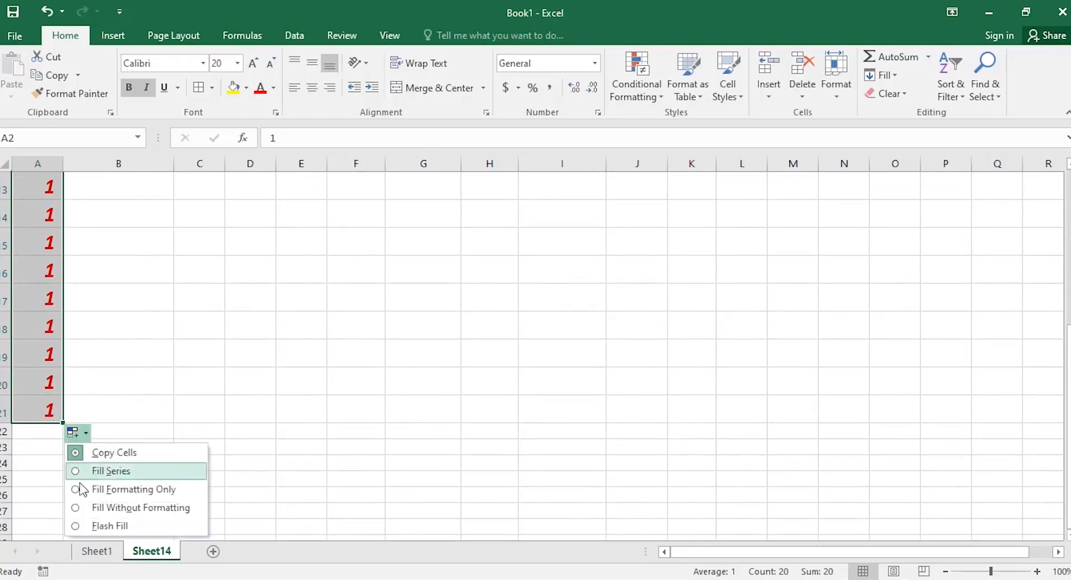
pyautogui.click(101, 489)
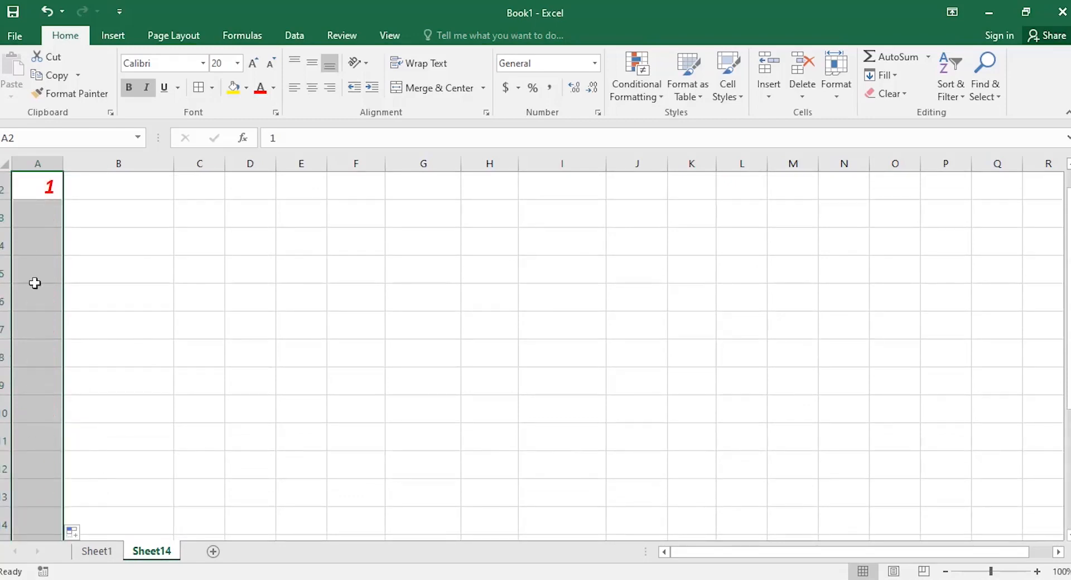
# Change the fill to Fill Series so A2:A21 counts 1 to 20.
pyautogui.scroll(-3, 34, 424)
pyautogui.scroll(4, 32, 408)
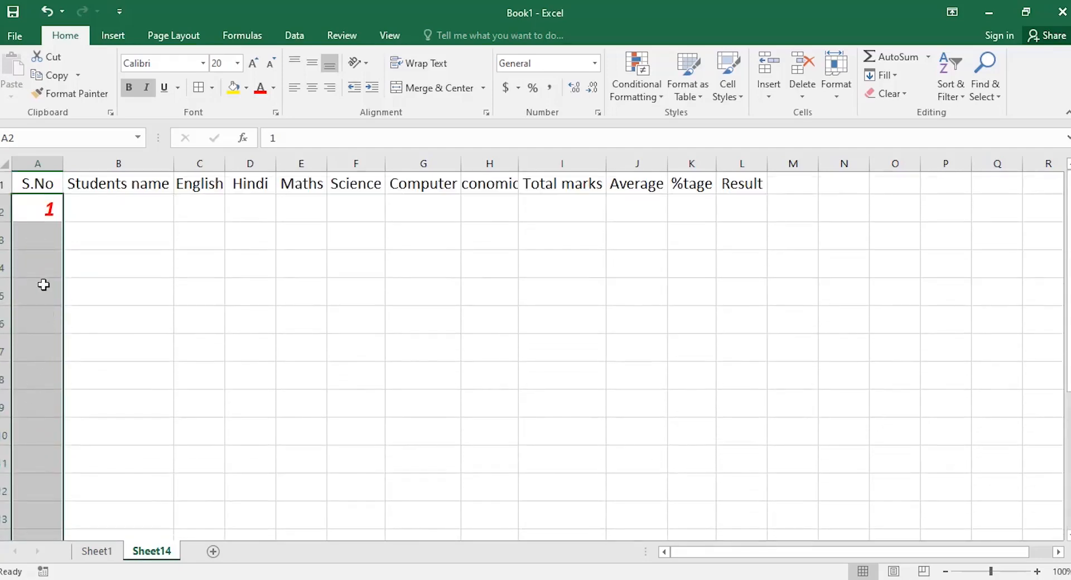
pyautogui.scroll(-5, 41, 236)
pyautogui.click(77, 351)
pyautogui.click(95, 387)
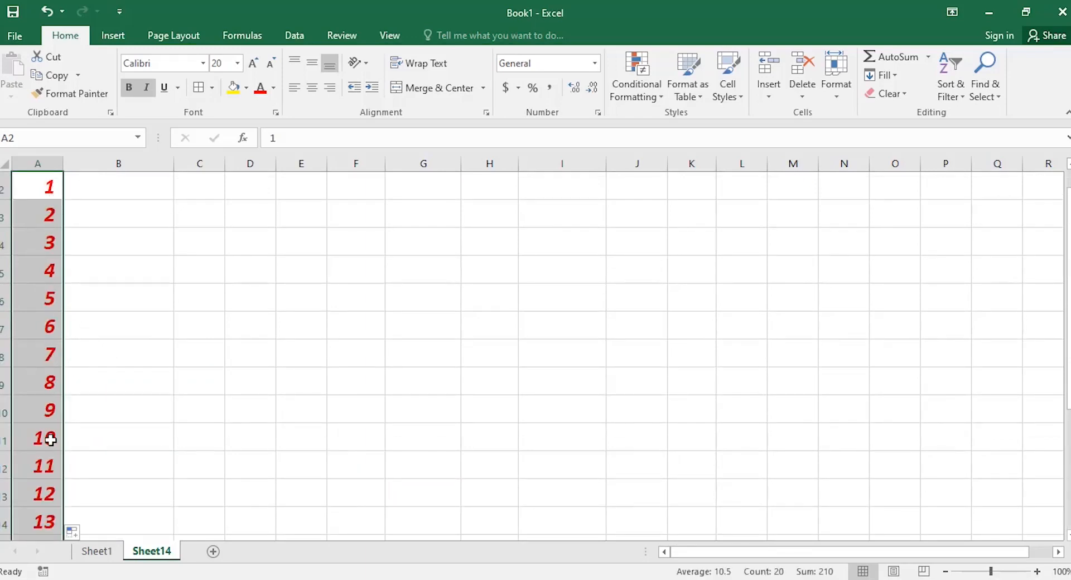
pyautogui.scroll(-6, 48, 440)
pyautogui.scroll(3, 48, 440)
pyautogui.scroll(2, 49, 440)
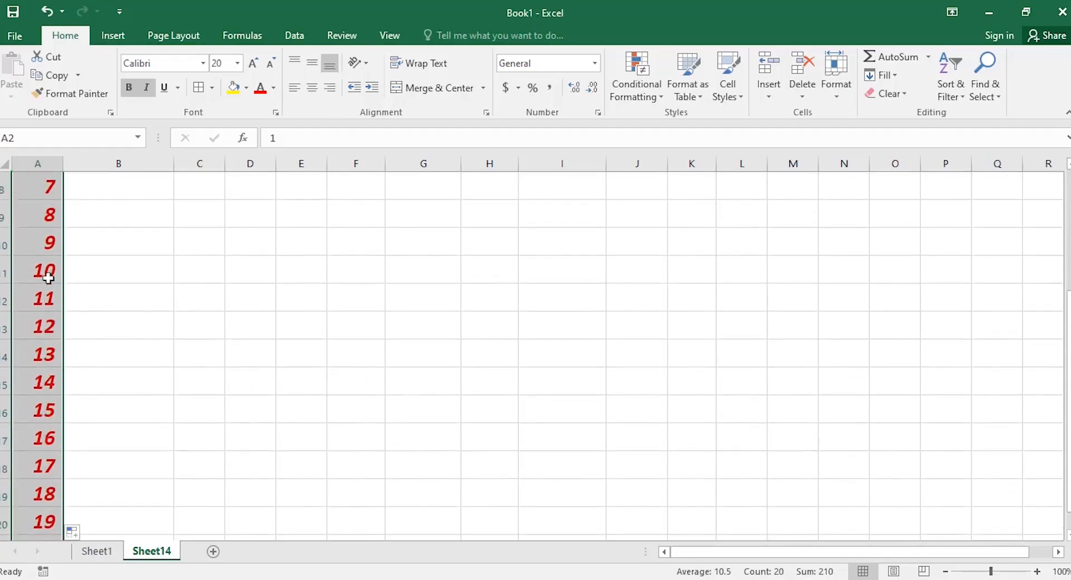
pyautogui.scroll(2, 36, 245)
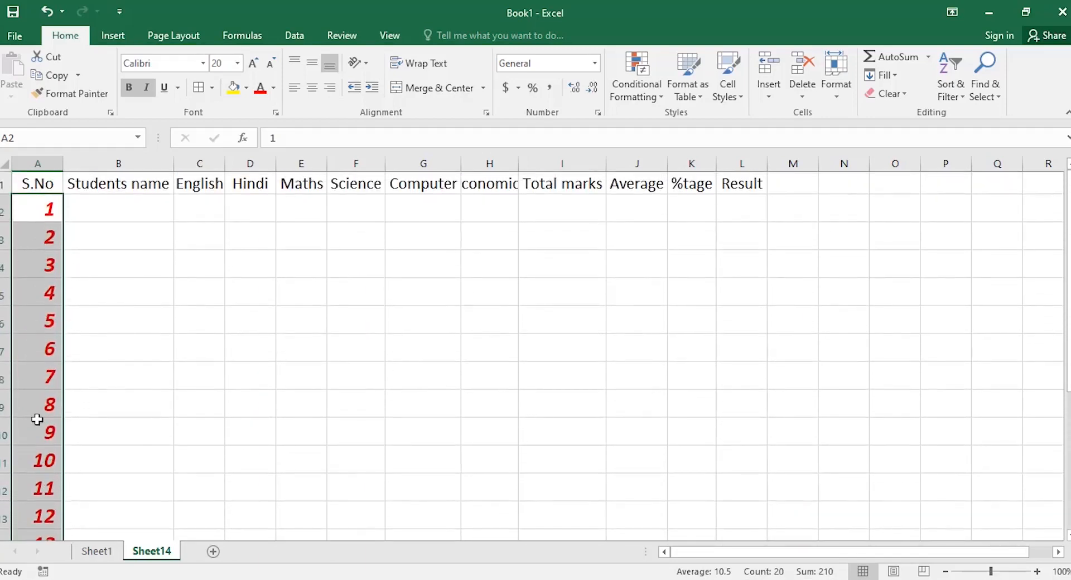
pyautogui.scroll(-2, 37, 420)
pyautogui.scroll(-3, 37, 418)
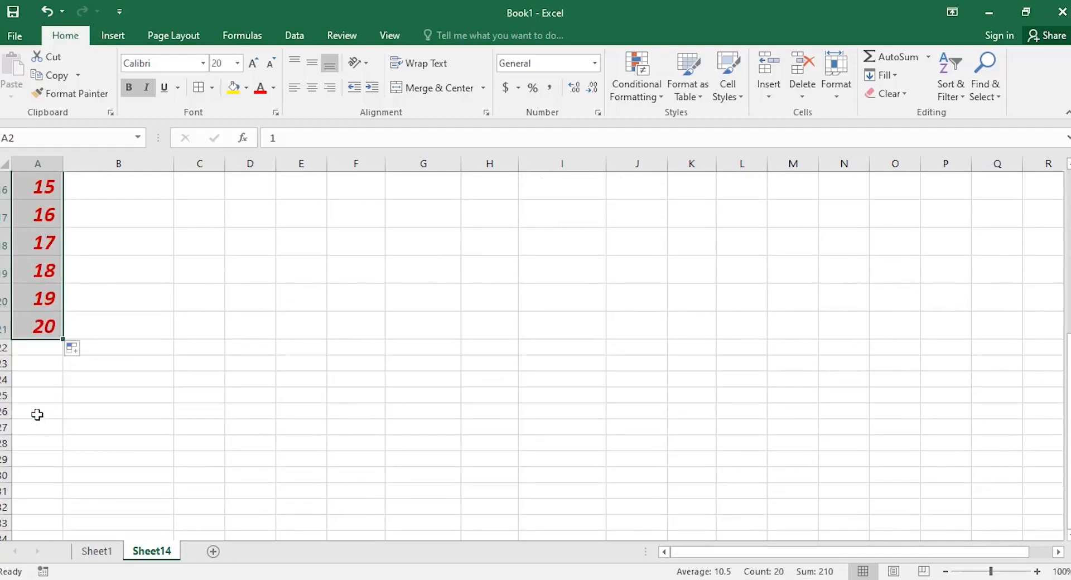
pyautogui.click(76, 353)
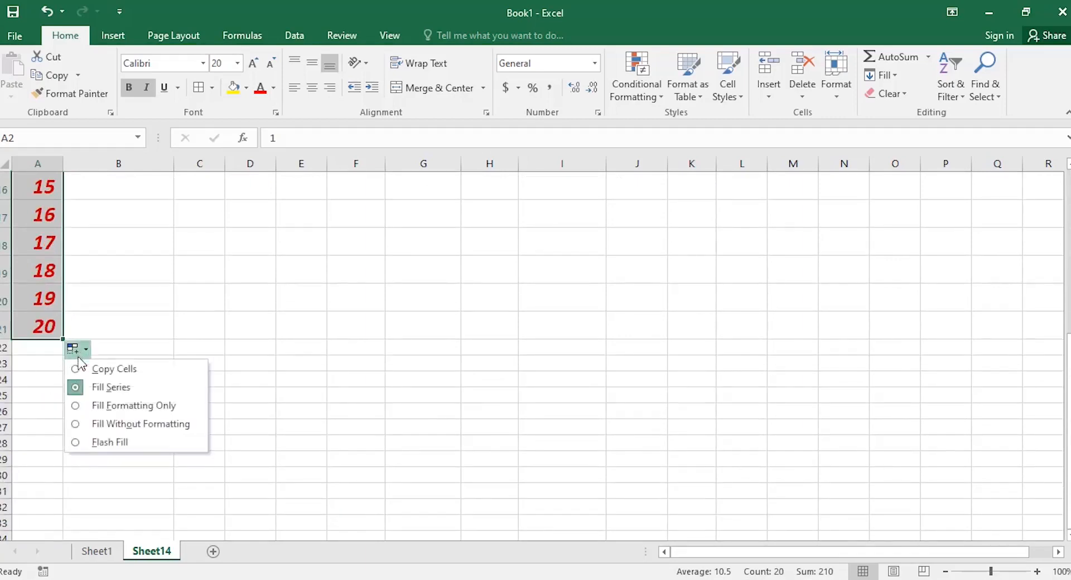
# Apply Fill Without Formatting, then Fill Series to number A2:A21 from 1 to 20.
pyautogui.click(97, 425)
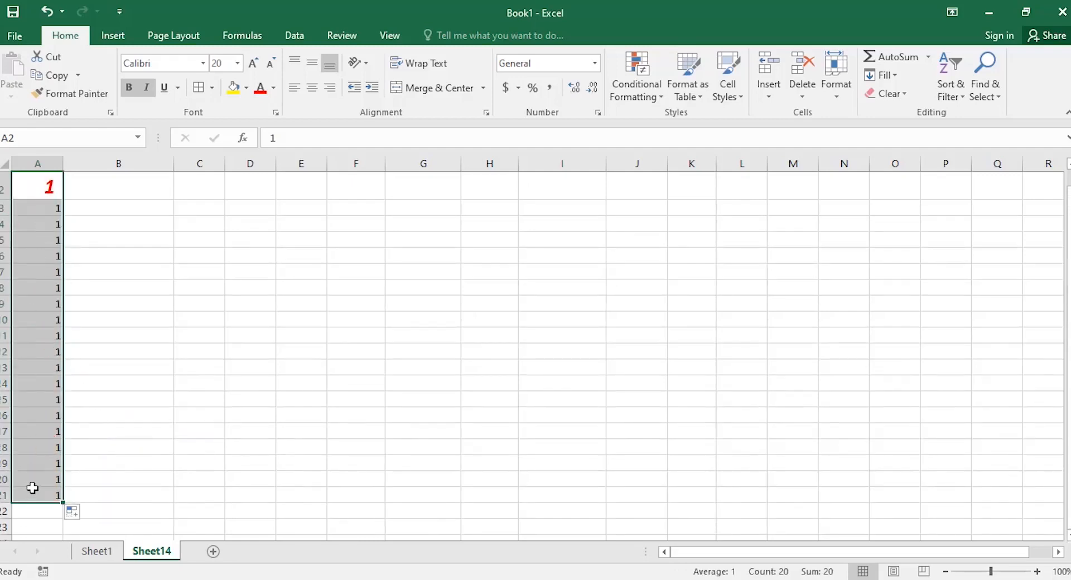
pyautogui.click(78, 511)
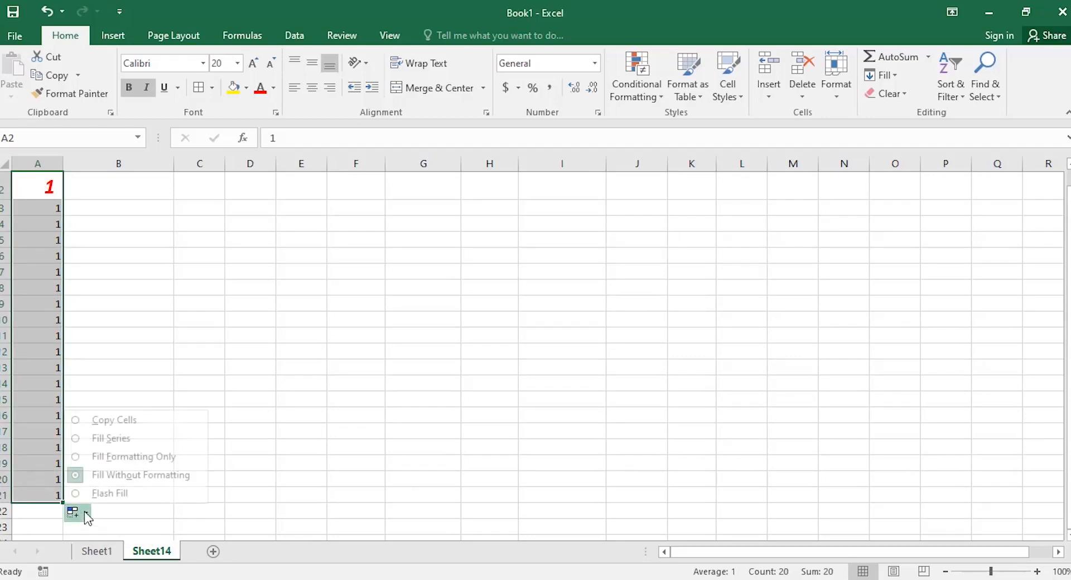
pyautogui.click(113, 444)
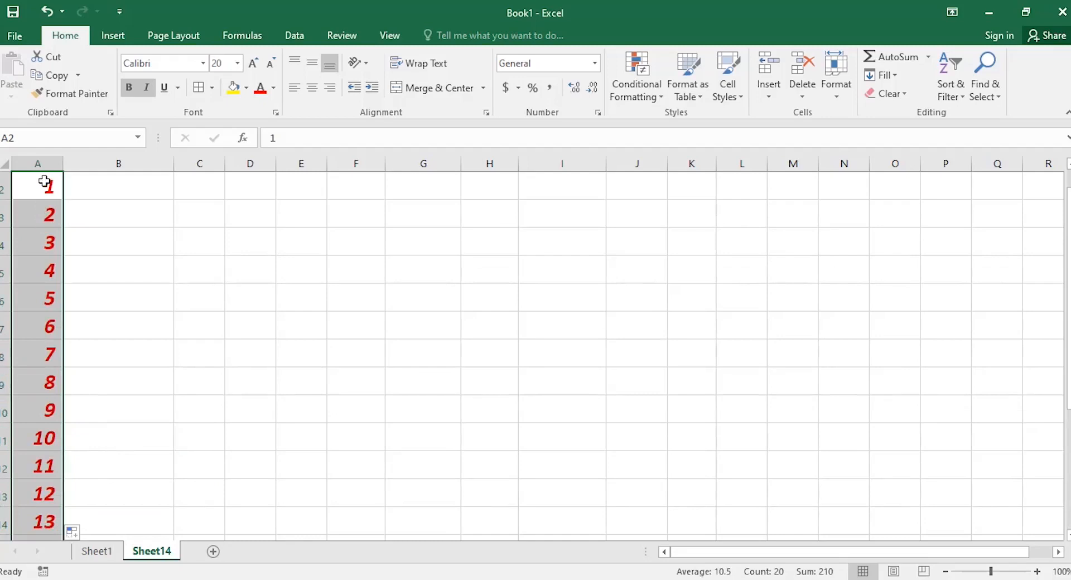
# Extend the 1–20 numbering across columns B to L.
pyautogui.scroll(1, 126, 210)
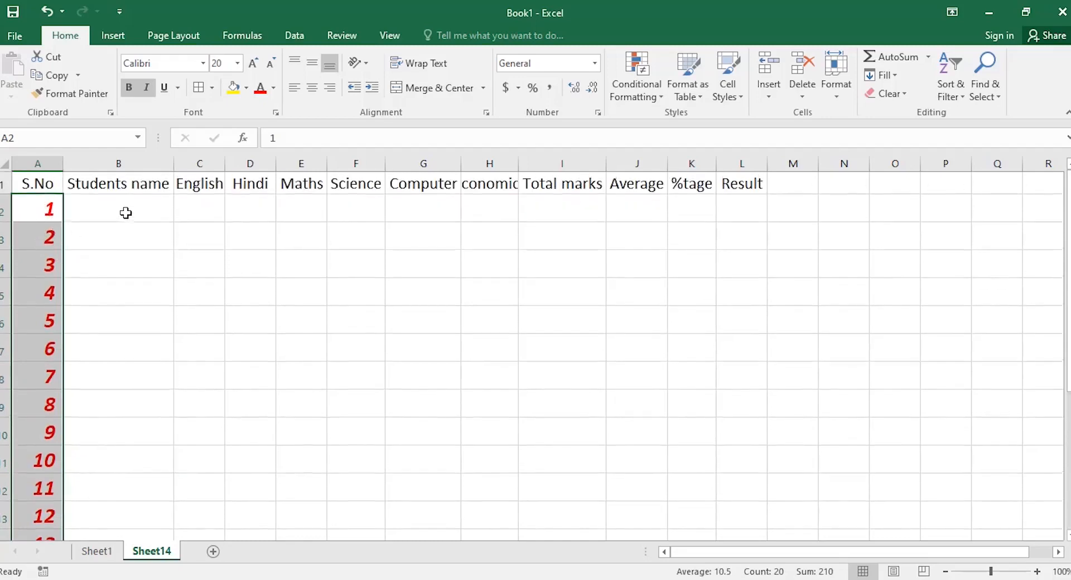
pyautogui.scroll(-4, 124, 213)
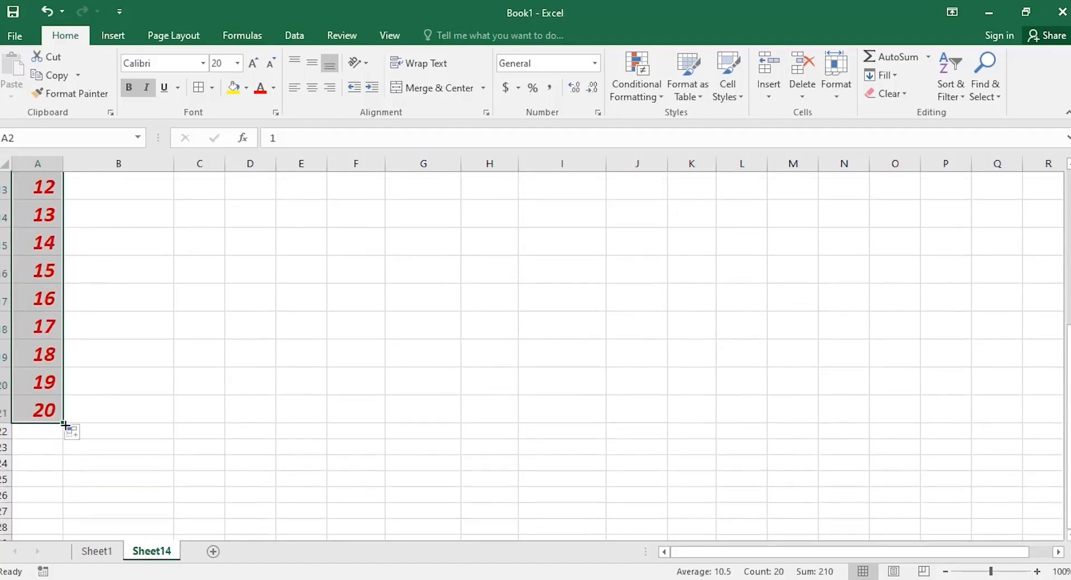
pyautogui.moveTo(63, 423); pyautogui.dragTo(750, 419)
pyautogui.scroll(3, 640, 411)
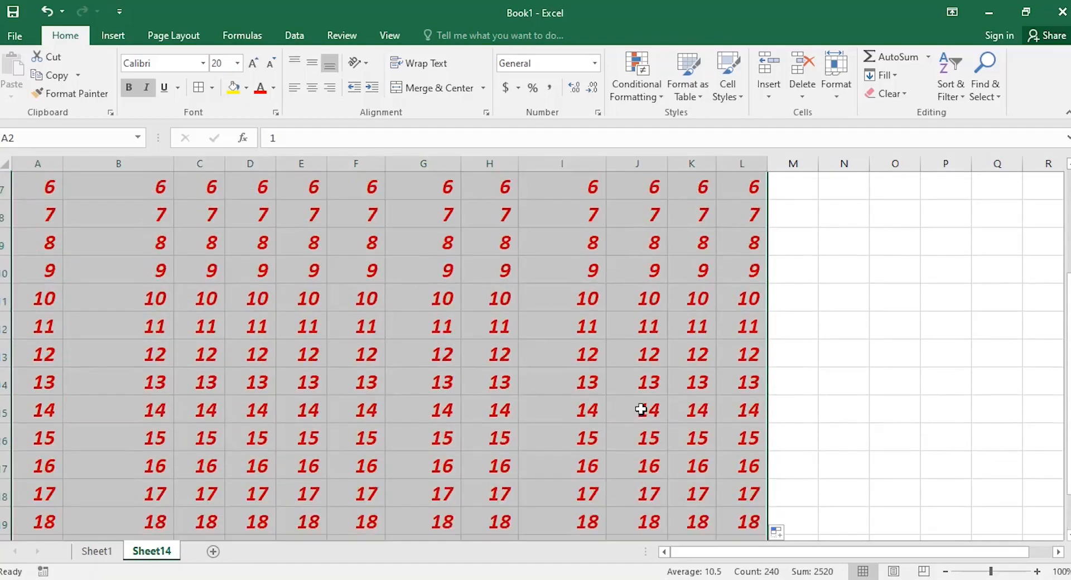
pyautogui.scroll(1, 641, 410)
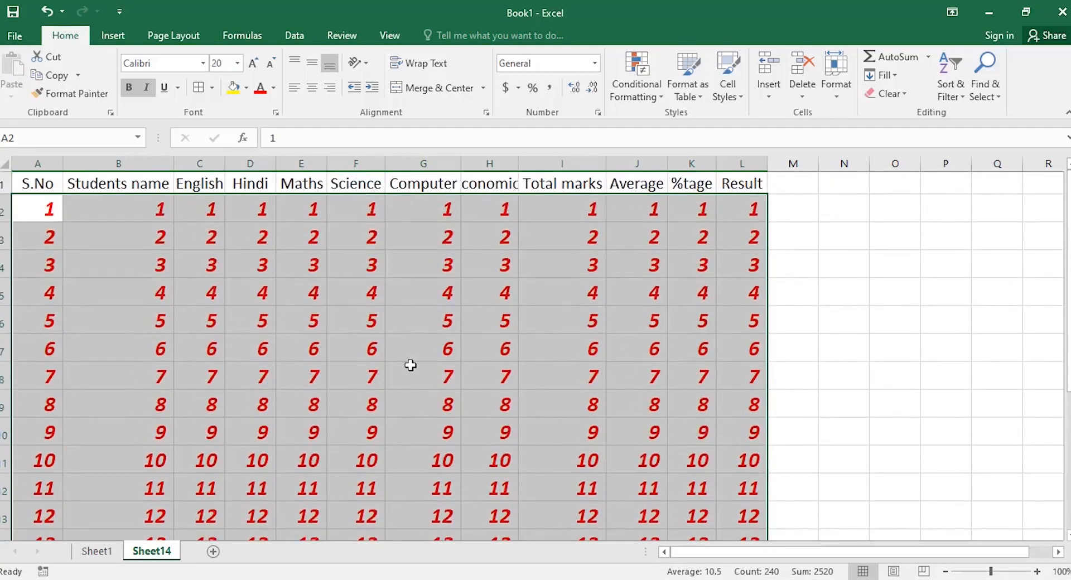
pyautogui.scroll(-3, 411, 364)
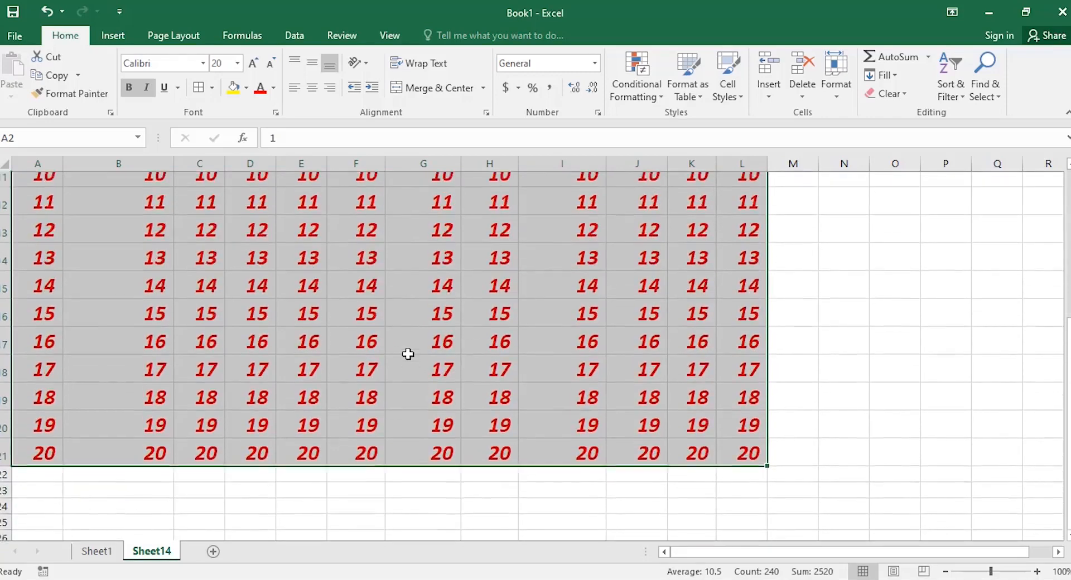
# Undo both fills and the font size change, leaving only 1 in A2.
pyautogui.hotkey('ctrl', 'z')
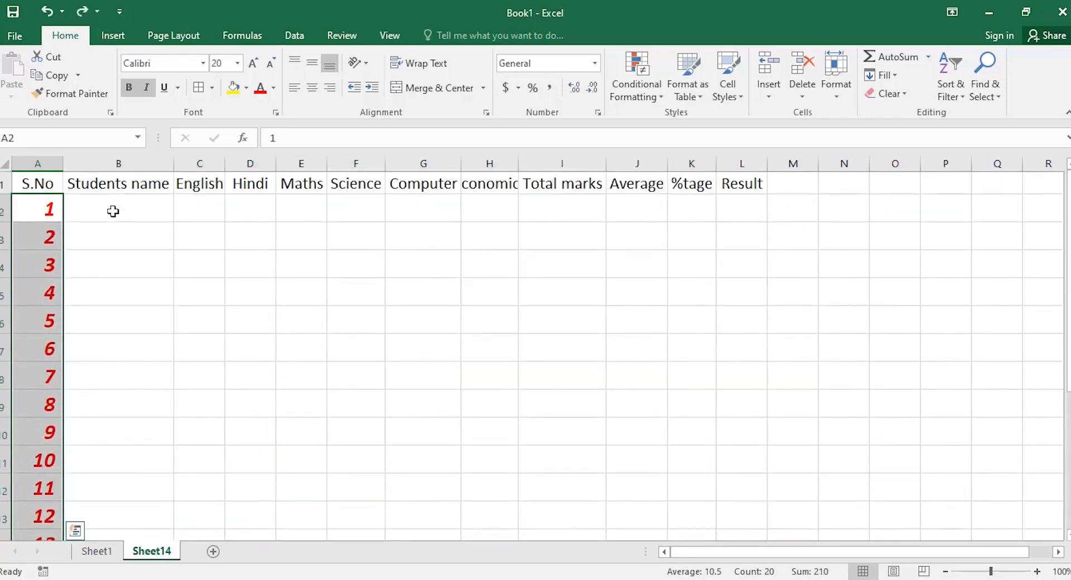
pyautogui.scroll(-3, 144, 318)
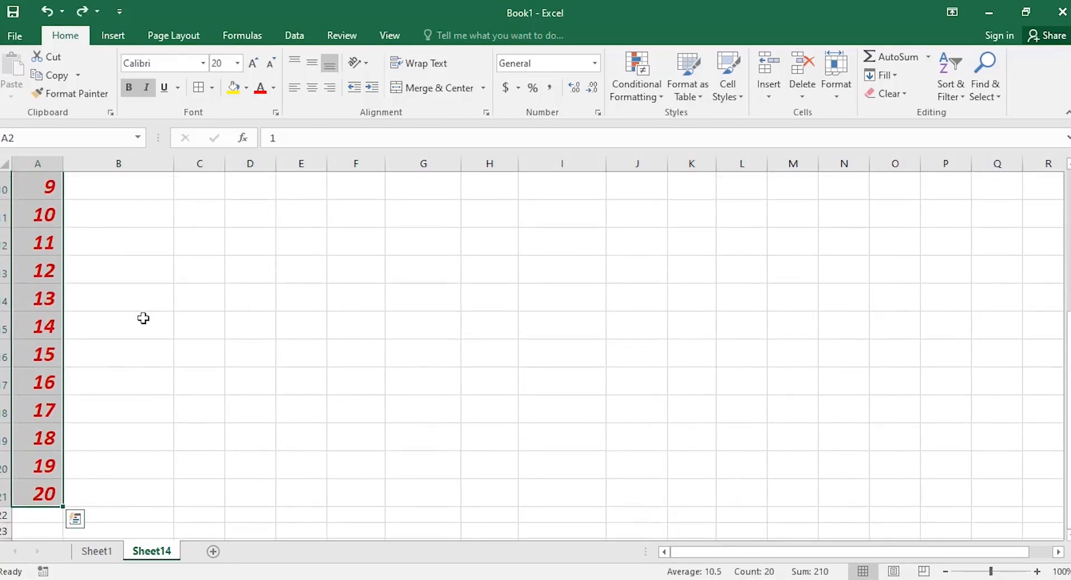
pyautogui.scroll(1, 143, 318)
pyautogui.hotkey('ctrl', 'z')
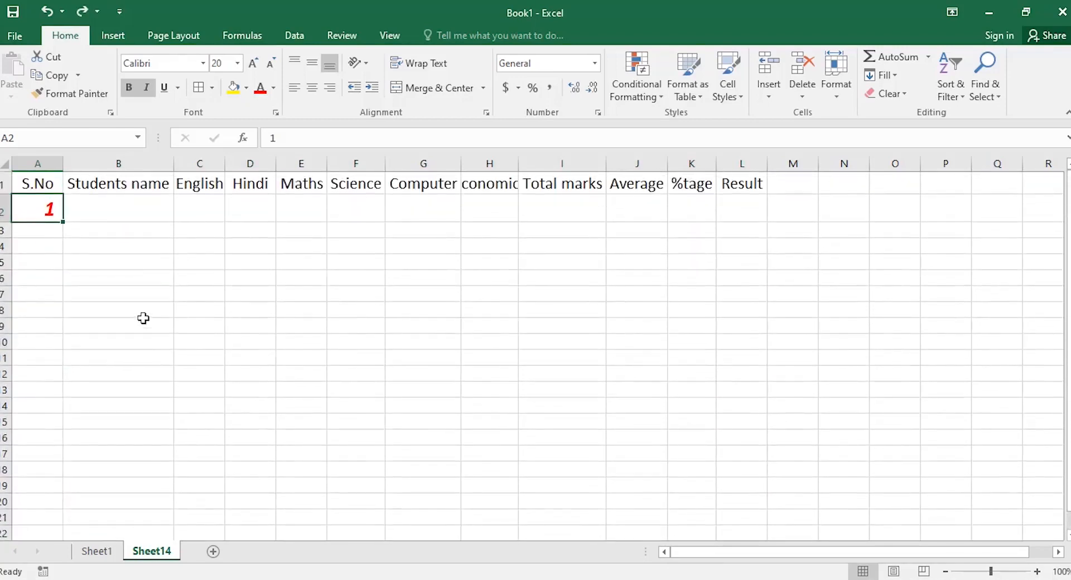
pyautogui.hotkey('ctrl', 'z')
pyautogui.hotkey('ctrl', 'z')
pyautogui.hotkey('ctrl', 'z')
pyautogui.hotkey('ctrl', 'z')
pyautogui.hotkey('ctrl', 'z')
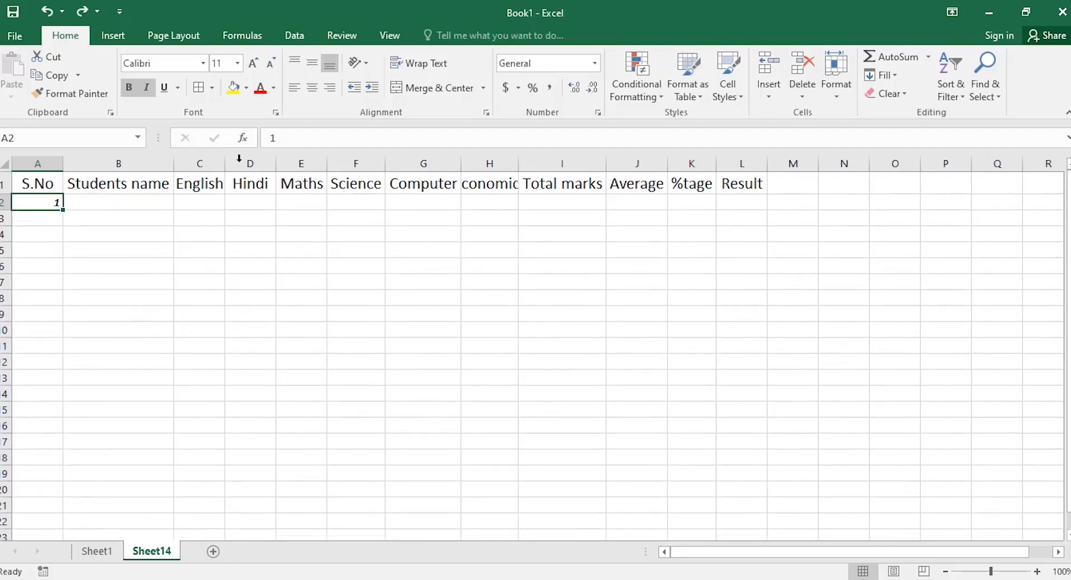
# Remove italic from the 1 in A2 and raise its font size to 18.
pyautogui.click(146, 88)
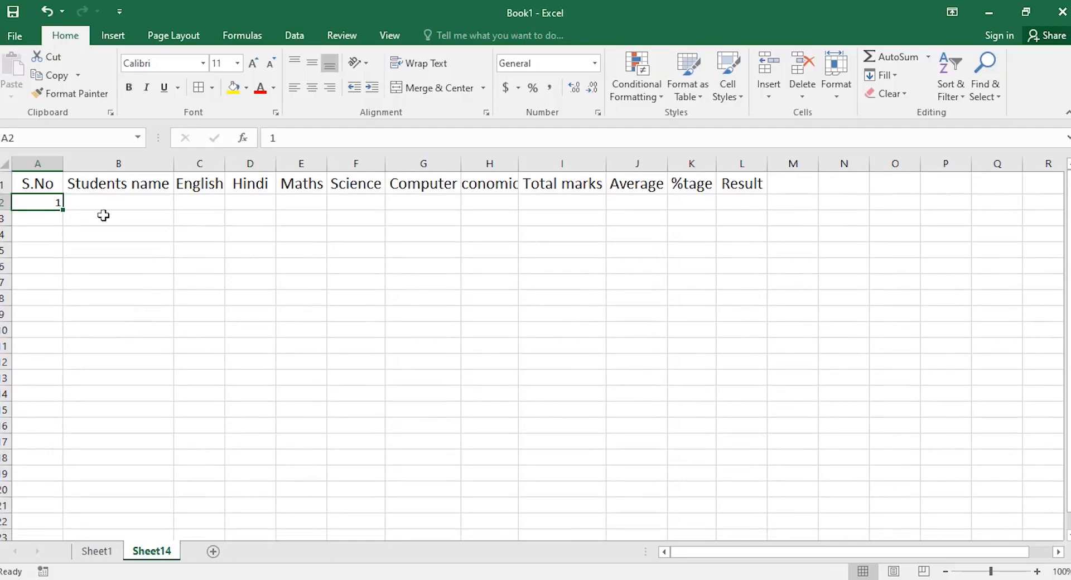
pyautogui.click(254, 63)
pyautogui.click(254, 63)
pyautogui.click(254, 63)
pyautogui.click(254, 64)
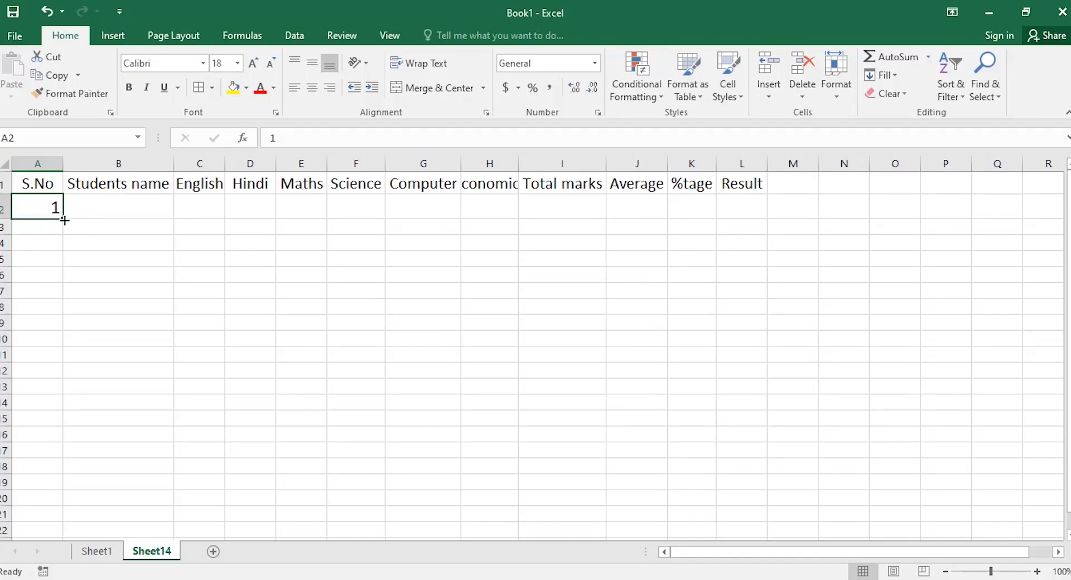
# Number S.No 1 to 10 down A2:A11 and enter the names Kamal, Harish, Neha and Maya.
pyautogui.moveTo(64, 219); pyautogui.dragTo(65, 434)
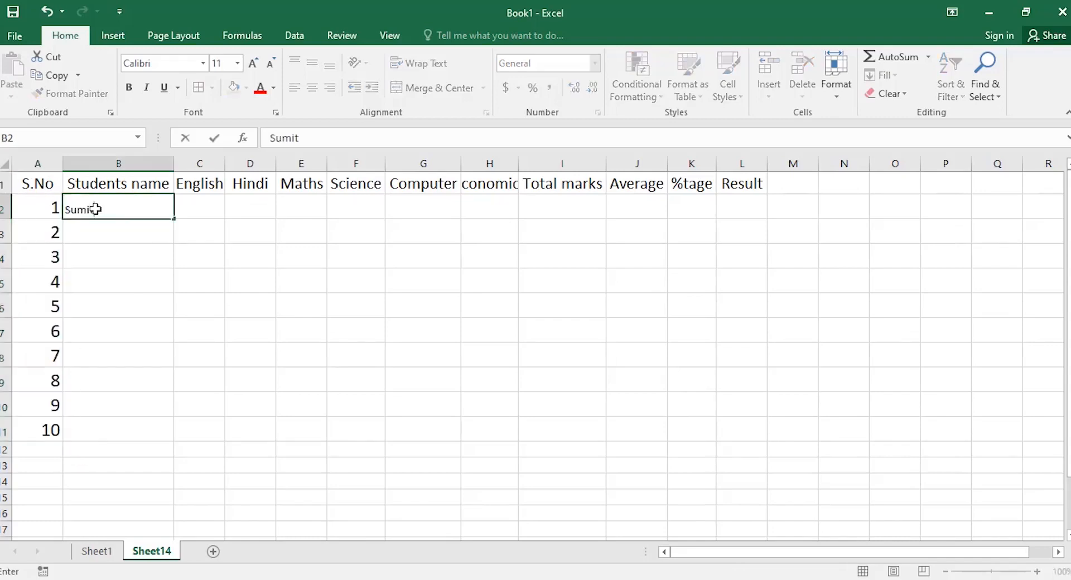
pyautogui.press('Return')
pyautogui.write('Kamal')
pyautogui.press('Return')
pyautogui.write('Harish')
pyautogui.press('Return')
pyautogui.write('Neha')
pyautogui.press('Return')
pyautogui.write('Maya')
pyautogui.press('Return')
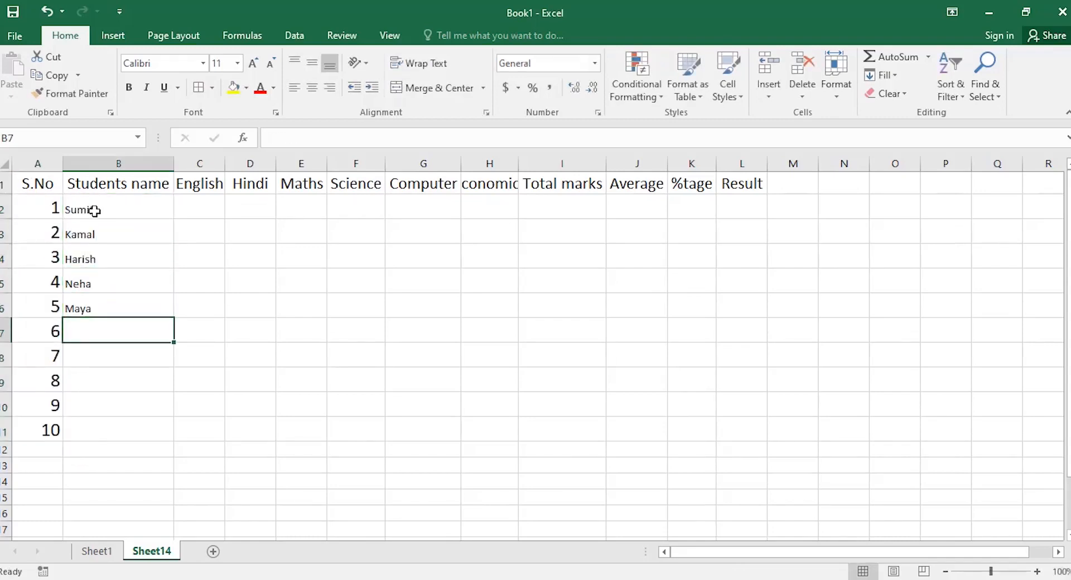
# Enter Shrikant, Ratan, Krishna, Mahesh and Rajesh as the remaining student names.
pyautogui.write('Shrikant')
pyautogui.hotkey('ctrl', 'Return')
pyautogui.press('Return')
pyautogui.write('Gau')
pyautogui.press('BackSpace')
pyautogui.press('BackSpace')
pyautogui.press('BackSpace')
pyautogui.write('Ratan')
pyautogui.press('Return')
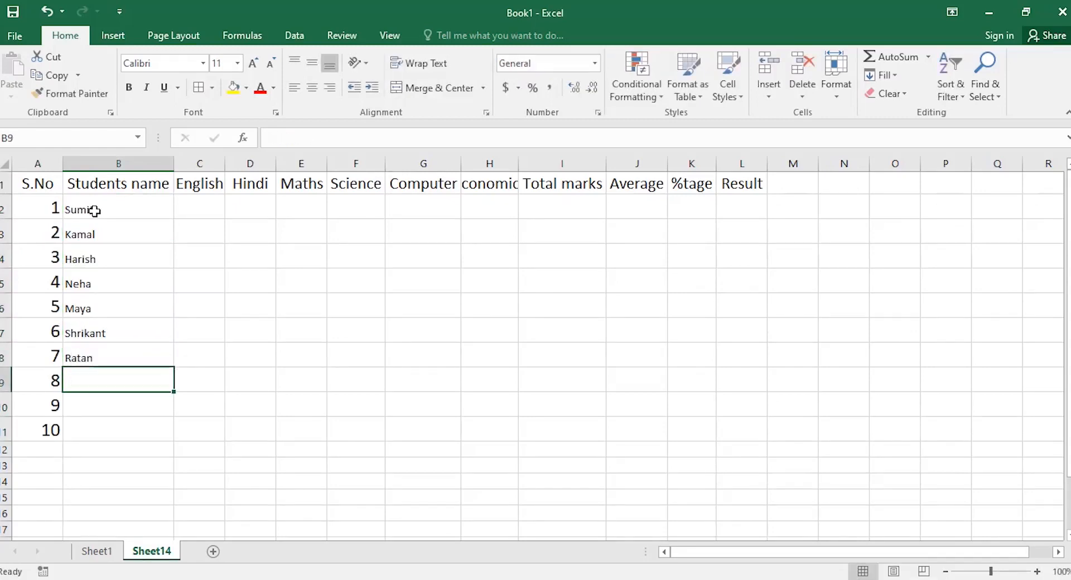
pyautogui.write('Krishna')
pyautogui.press('Return')
pyautogui.write('Mahesh')
pyautogui.press('Return')
pyautogui.write('Rajesh')
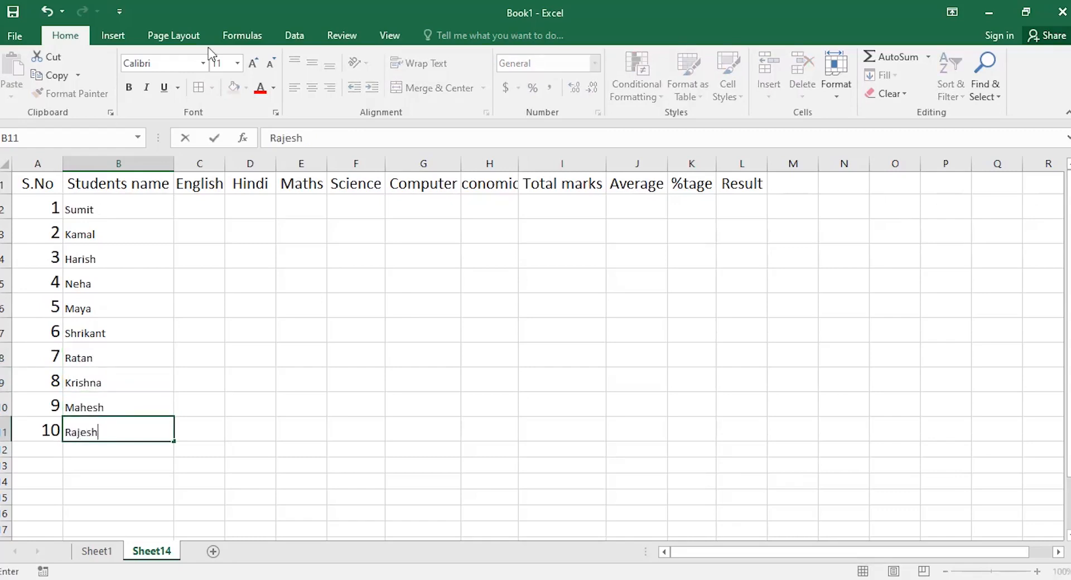
# Copy A2's larger font onto the student names in B2:B11 with Format Painter.
pyautogui.click(44, 209)
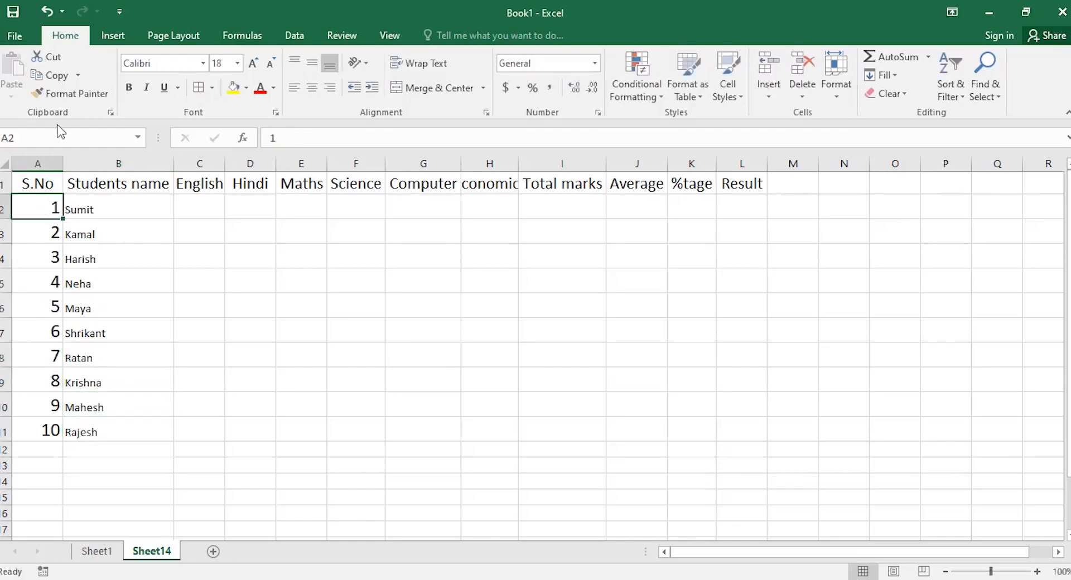
pyautogui.click(72, 96)
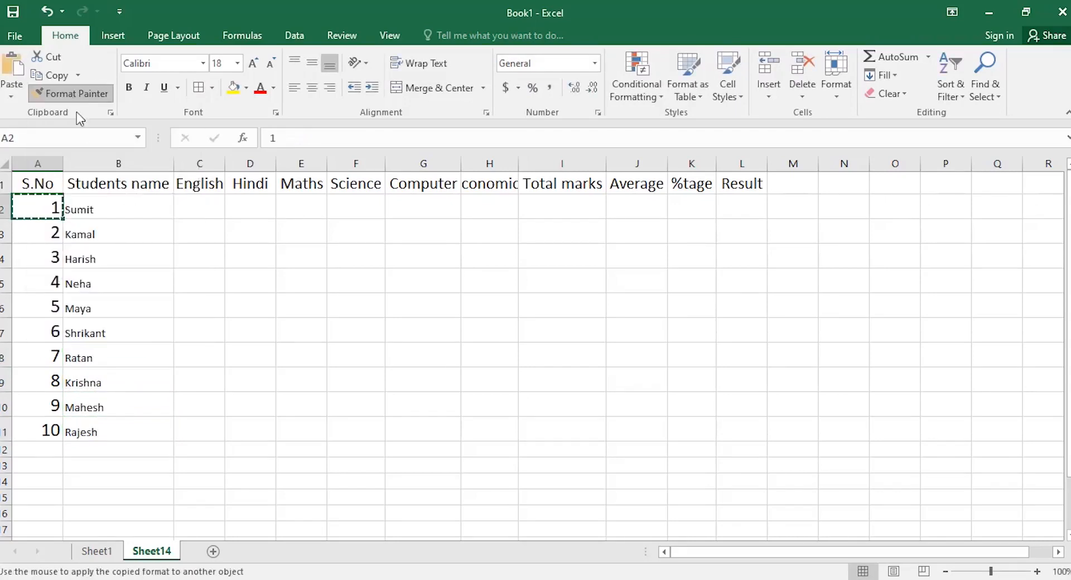
pyautogui.moveTo(100, 210); pyautogui.dragTo(129, 431)
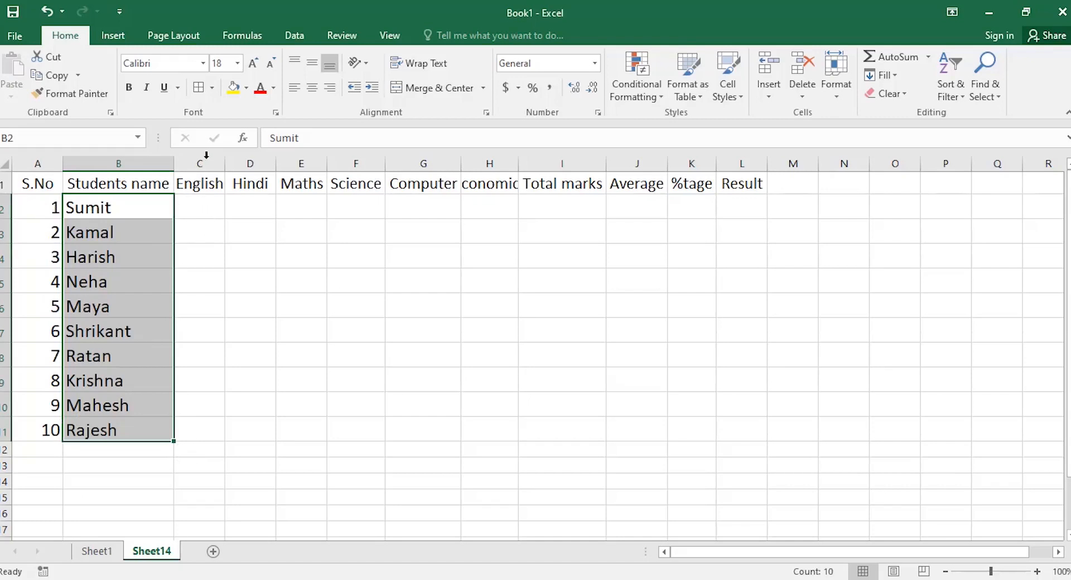
# Centre the student names in B2:B11 and the serial numbers in A2:A11.
pyautogui.click(311, 88)
pyautogui.moveTo(33, 214); pyautogui.dragTo(33, 429)
pyautogui.click(312, 88)
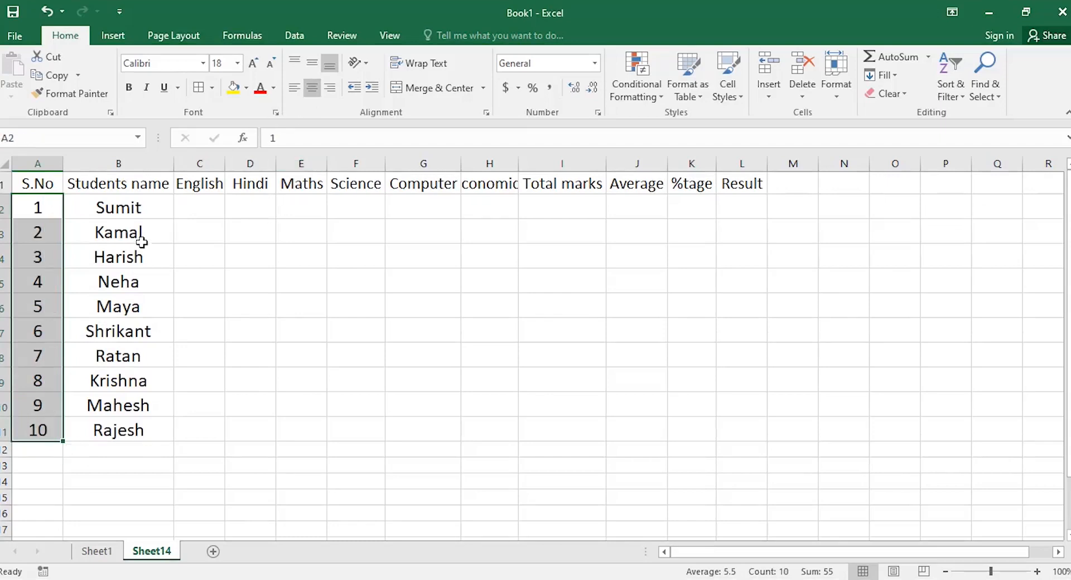
pyautogui.click(192, 205)
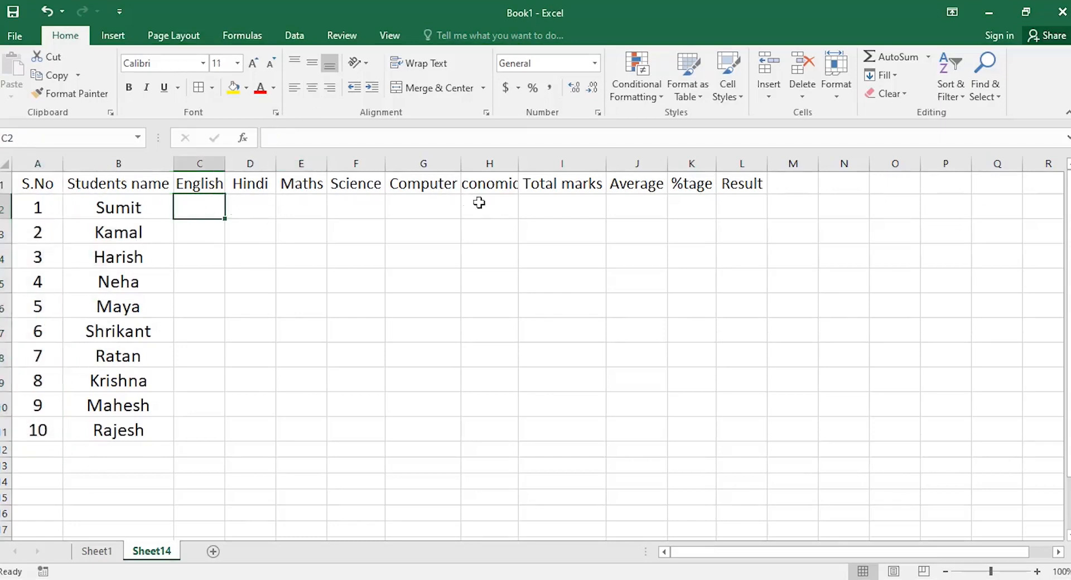
# Autofit column H to show the Economics header, then enter test marks 65 and 68 in C2:C3 and undo one.
pyautogui.doubleClick(518, 163)
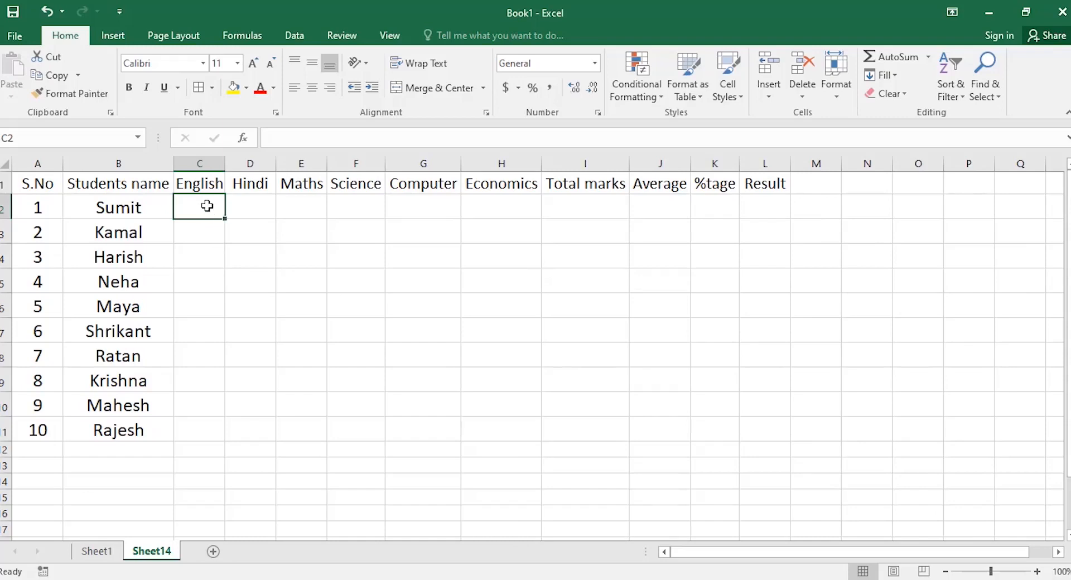
pyautogui.moveTo(208, 207); pyautogui.dragTo(514, 428)
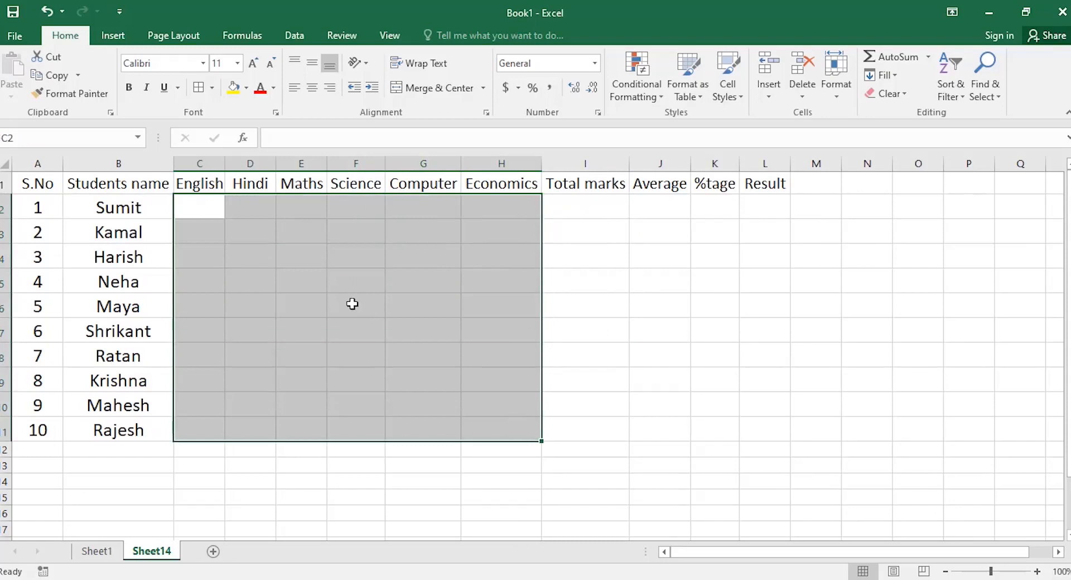
pyautogui.write('65')
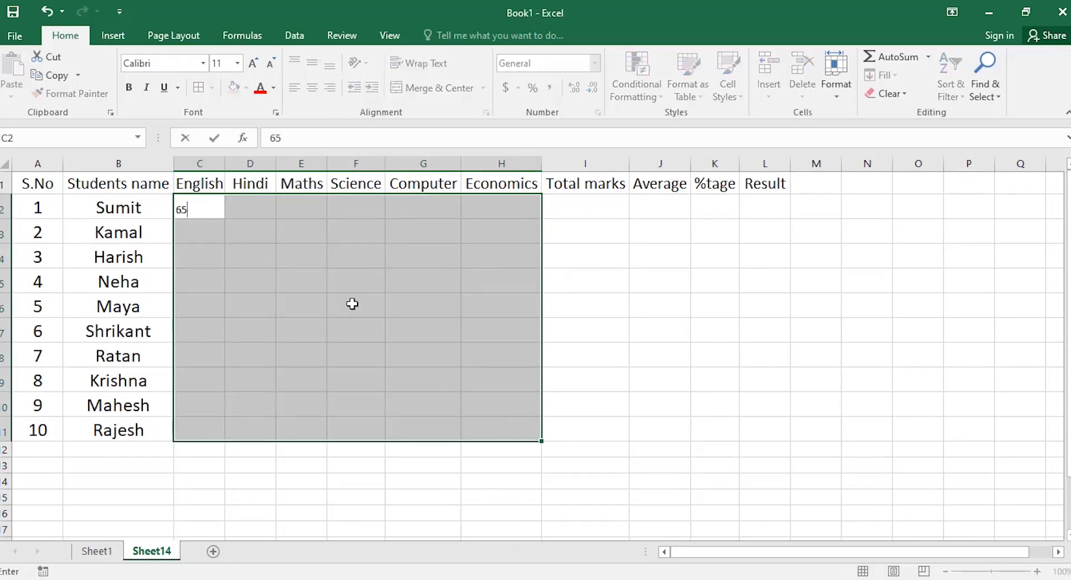
pyautogui.press('Return')
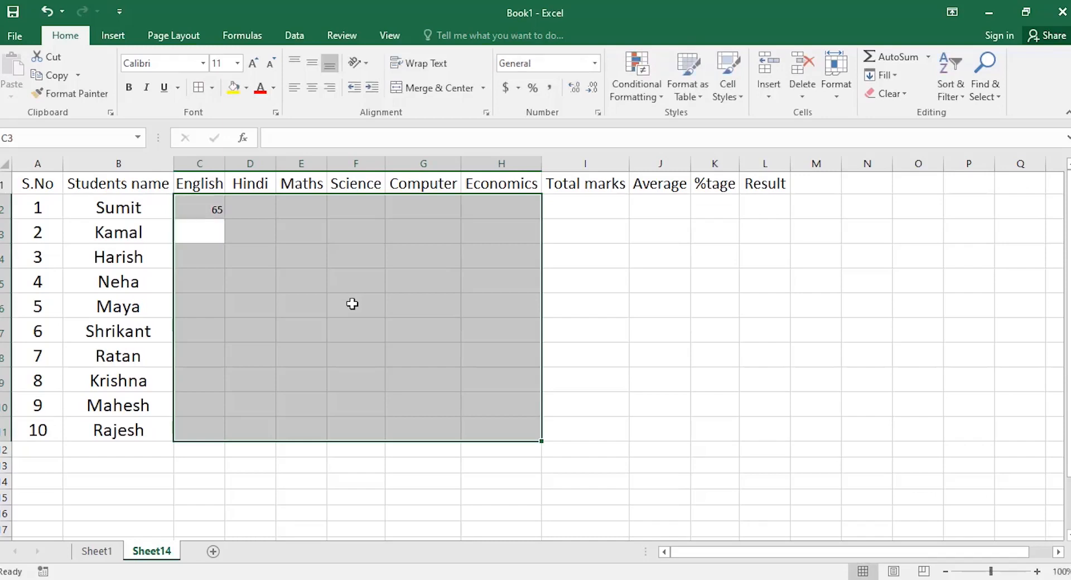
pyautogui.write('68')
pyautogui.press('Return')
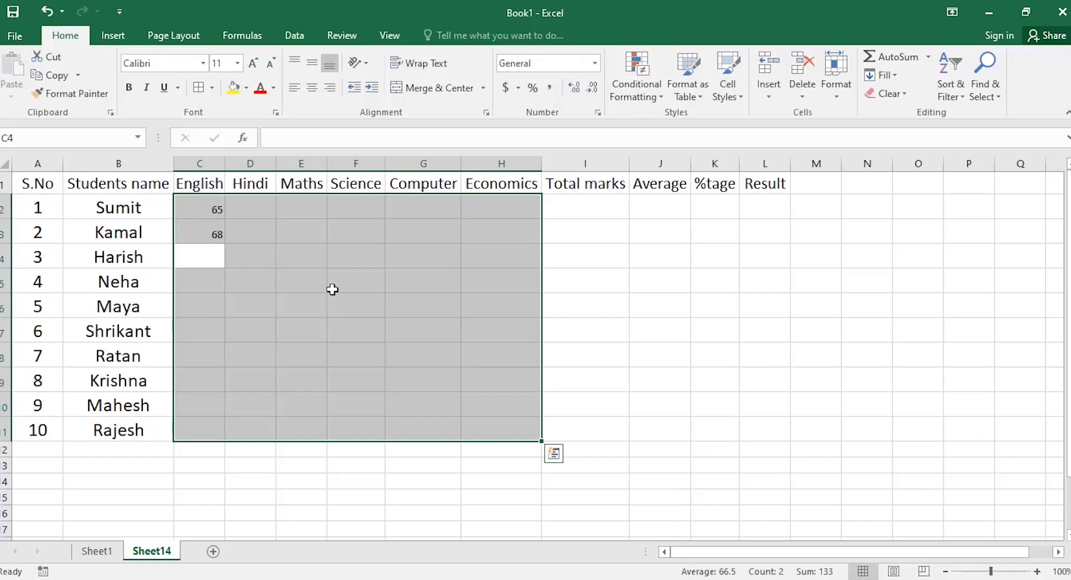
pyautogui.hotkey('ctrl', 'z')
pyautogui.hotkey('ctrl', 'z')
pyautogui.click(287, 261)
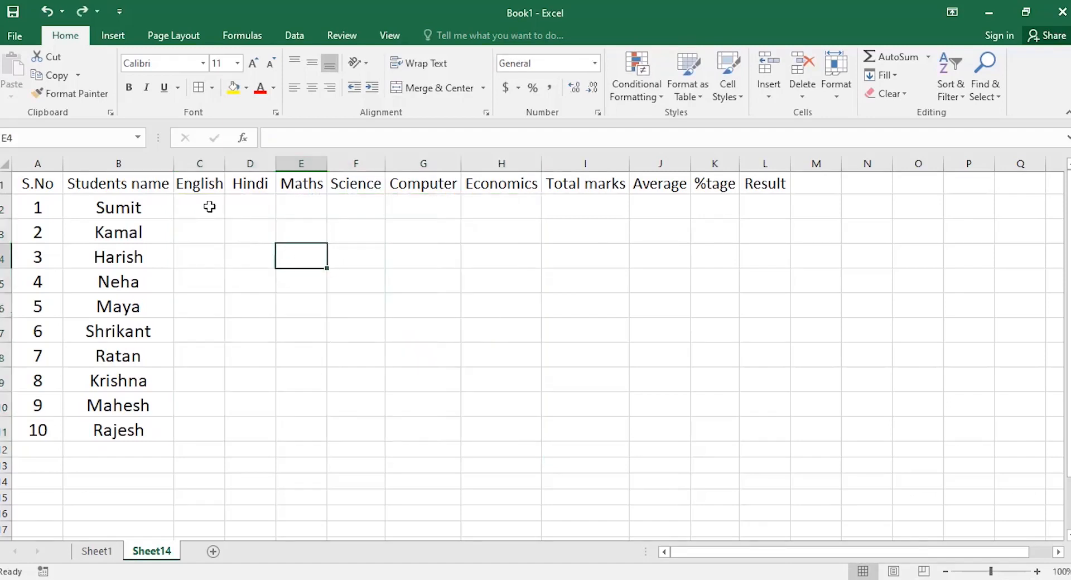
pyautogui.click(193, 204)
pyautogui.moveTo(226, 218); pyautogui.dragTo(532, 435)
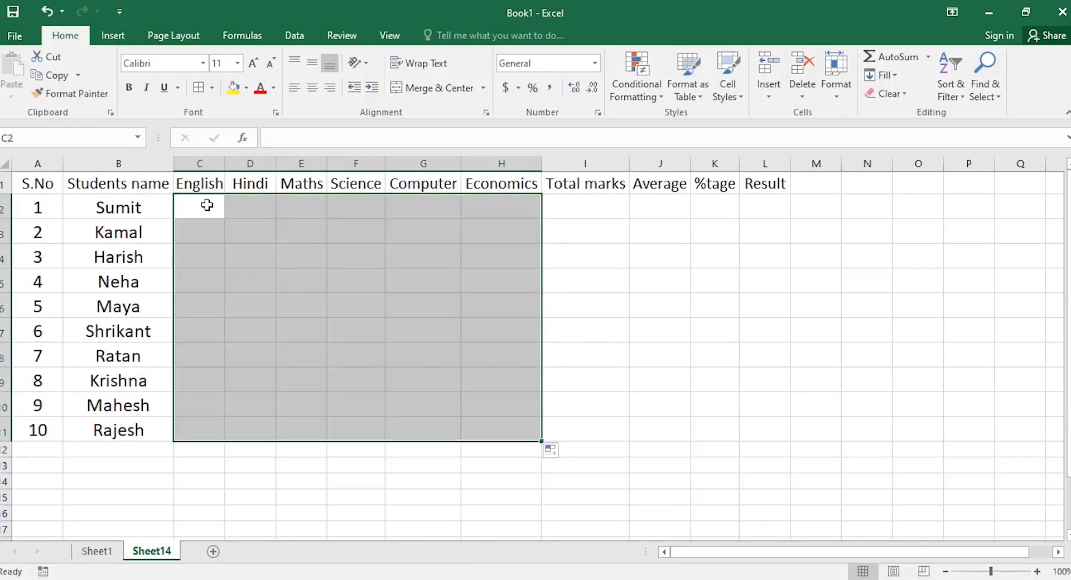
pyautogui.write('65')
pyautogui.press('Return')
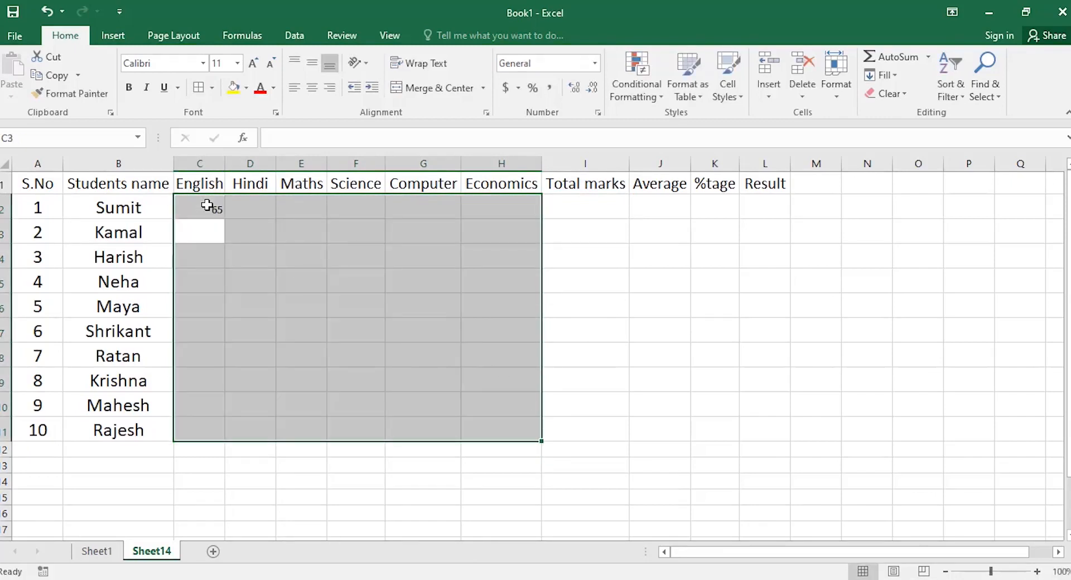
pyautogui.write('68')
pyautogui.press('Return')
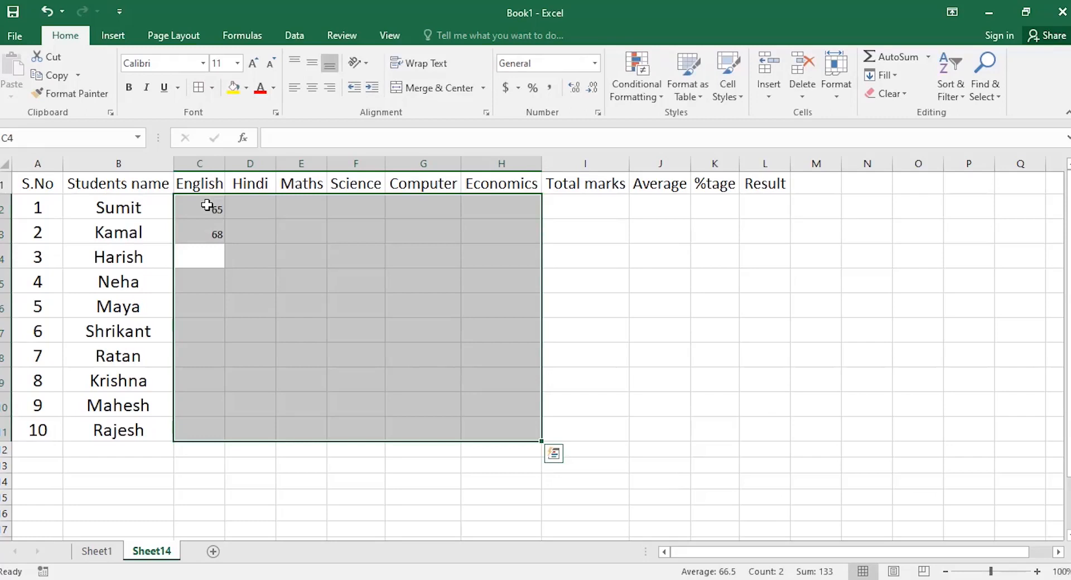
pyautogui.write('67')
pyautogui.press('Return')
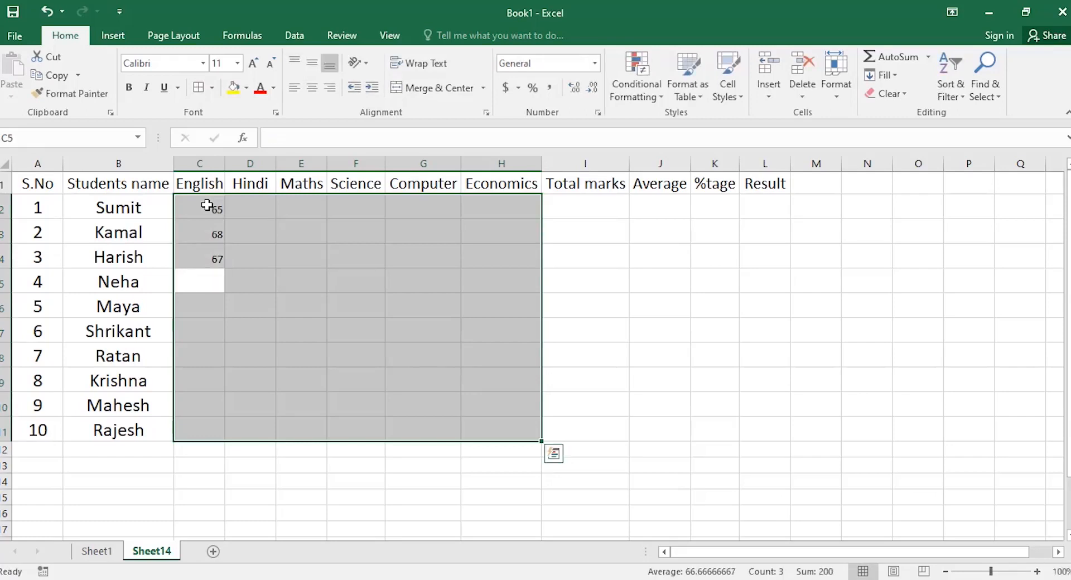
pyautogui.write('62')
pyautogui.press('Return')
pyautogui.write('69')
pyautogui.press('Return')
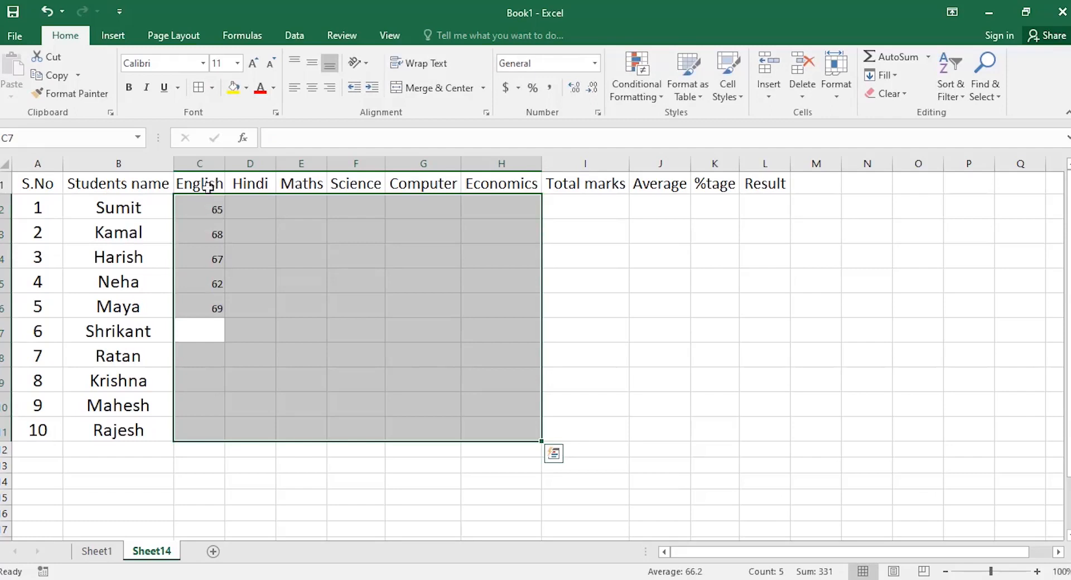
pyautogui.click(208, 211)
pyautogui.moveTo(208, 210); pyautogui.dragTo(206, 310)
pyautogui.press('Delete')
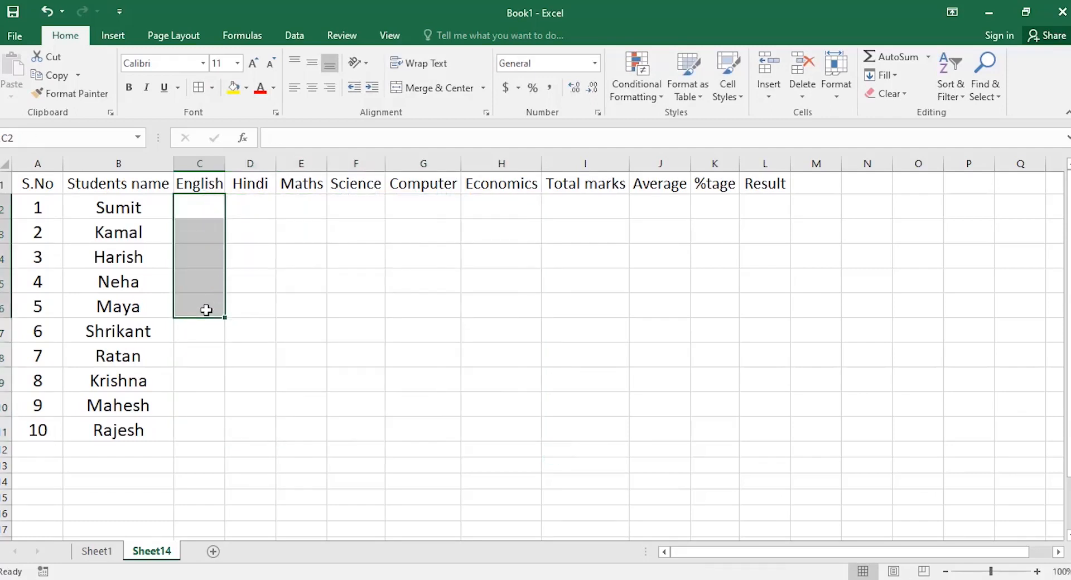
# Enter =RANDBETWEEN(35,95) in C2 as Sumit's English mark.
pyautogui.click(209, 212)
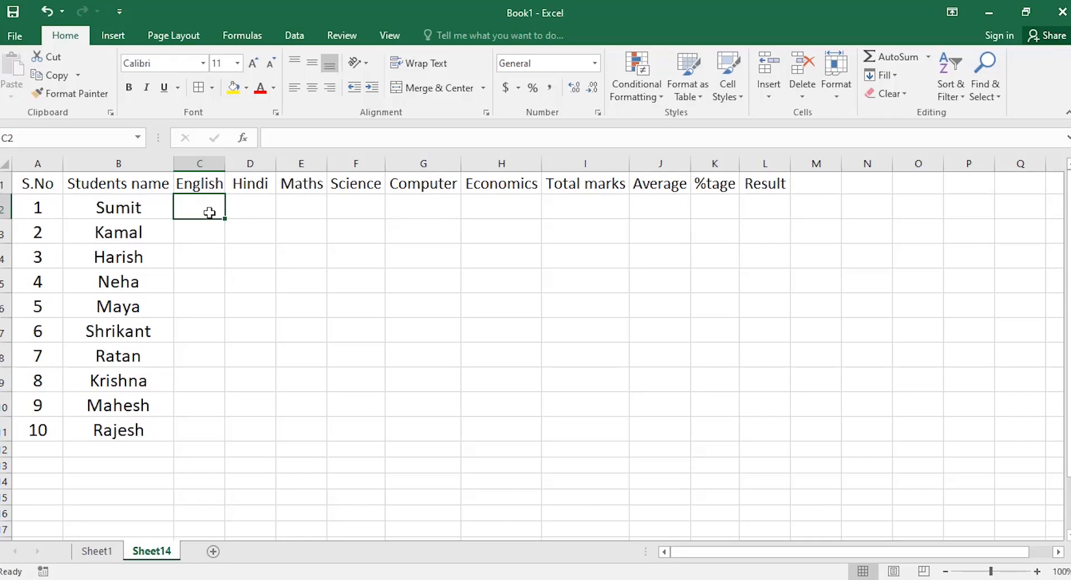
pyautogui.write('=')
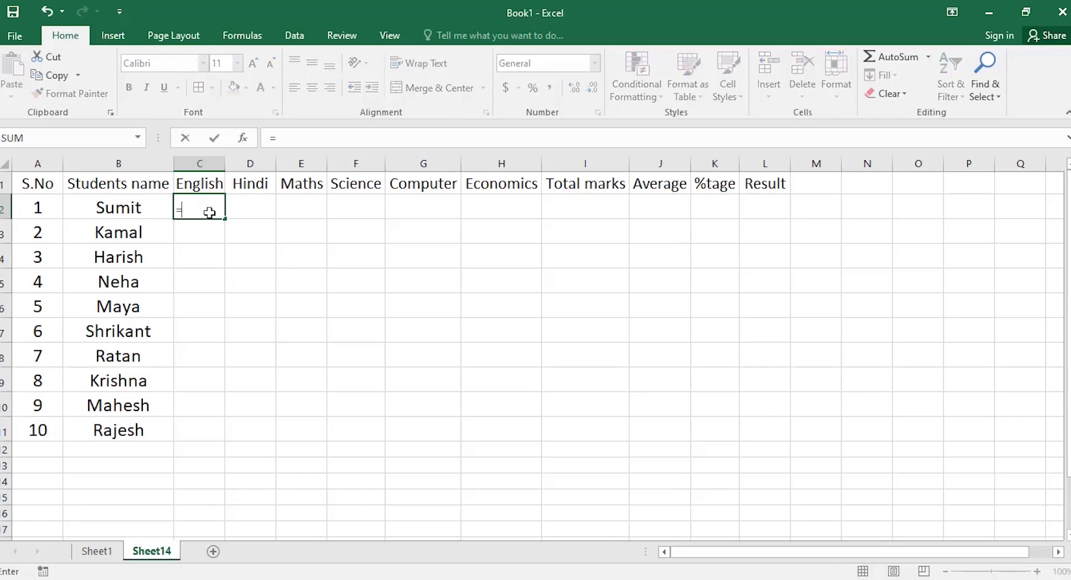
pyautogui.write('r')
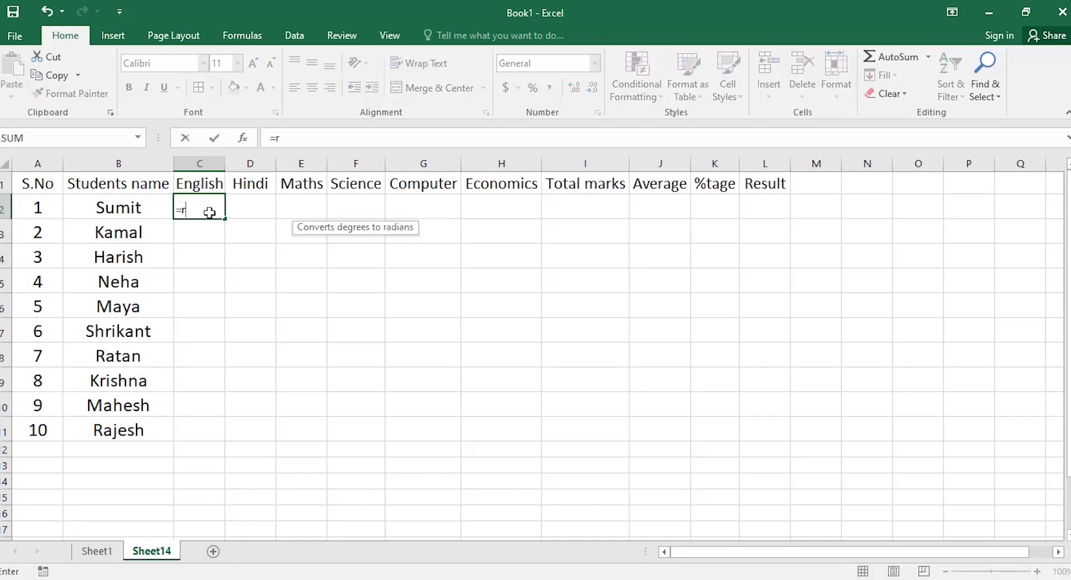
pyautogui.write('and')
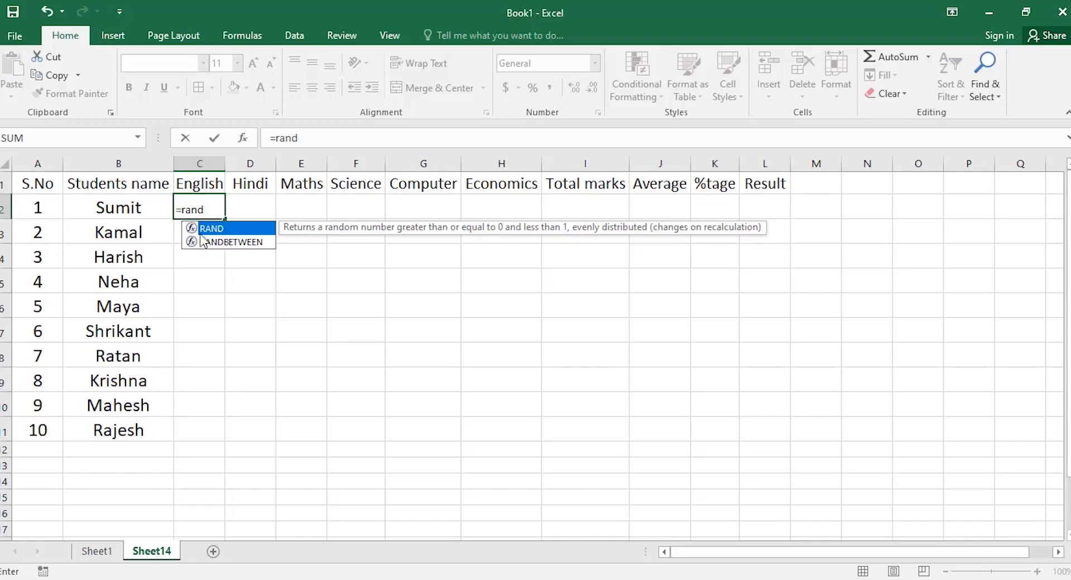
pyautogui.click(231, 244)
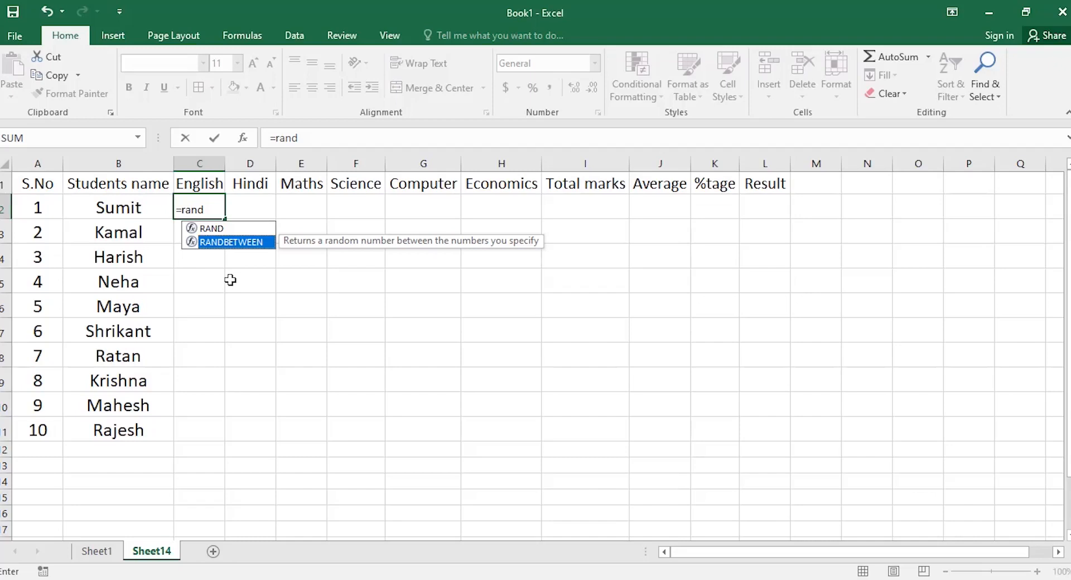
pyautogui.press('Tab')
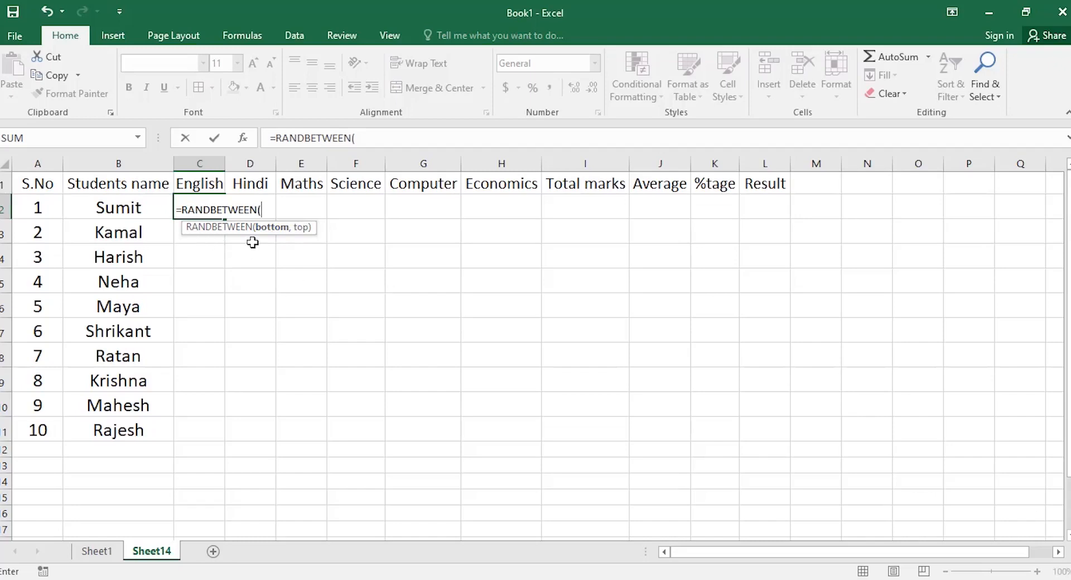
pyautogui.write('35,95')
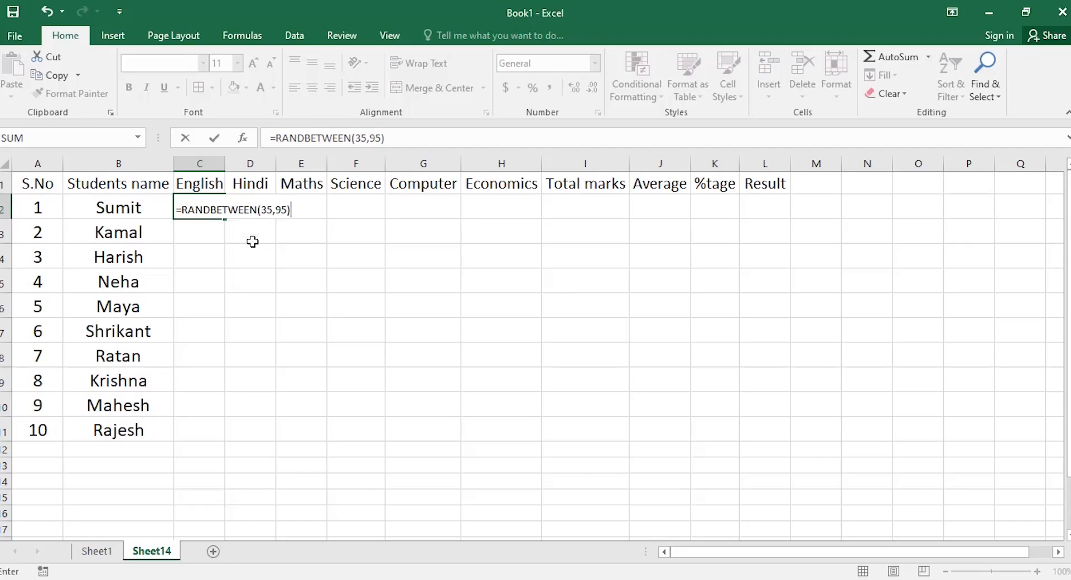
pyautogui.press('Return')
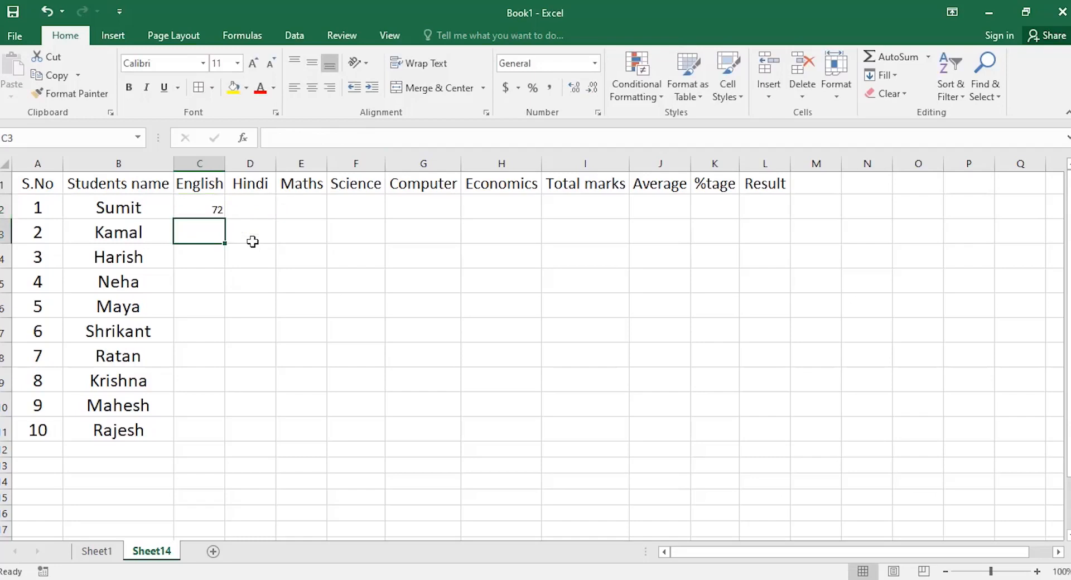
# Fill the RANDBETWEEN formula down to row 11 and across to Economics, then centre C2:H11.
pyautogui.click(190, 204)
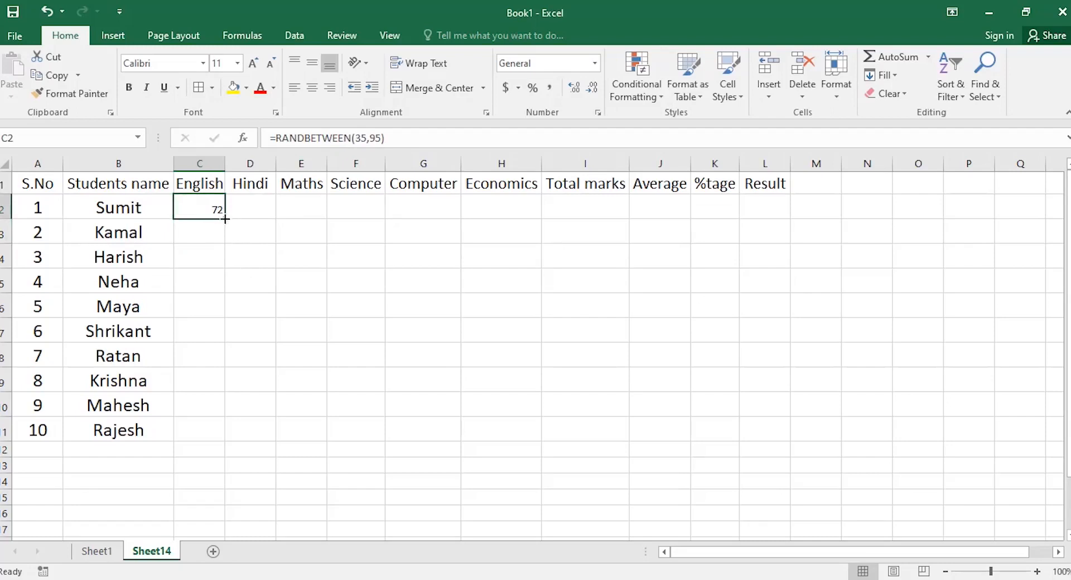
pyautogui.moveTo(225, 219); pyautogui.dragTo(215, 432)
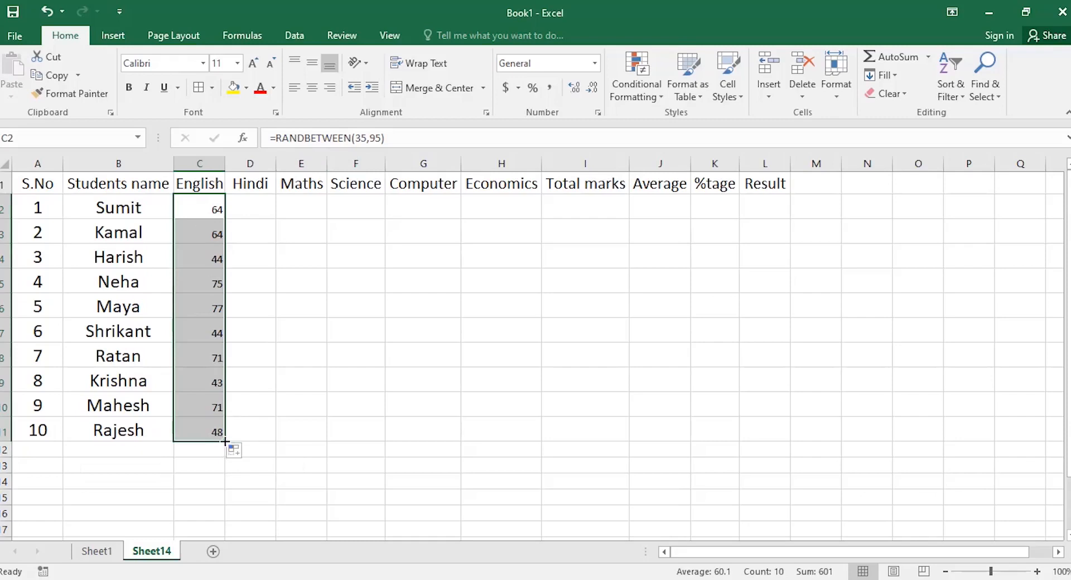
pyautogui.moveTo(225, 441); pyautogui.dragTo(525, 450)
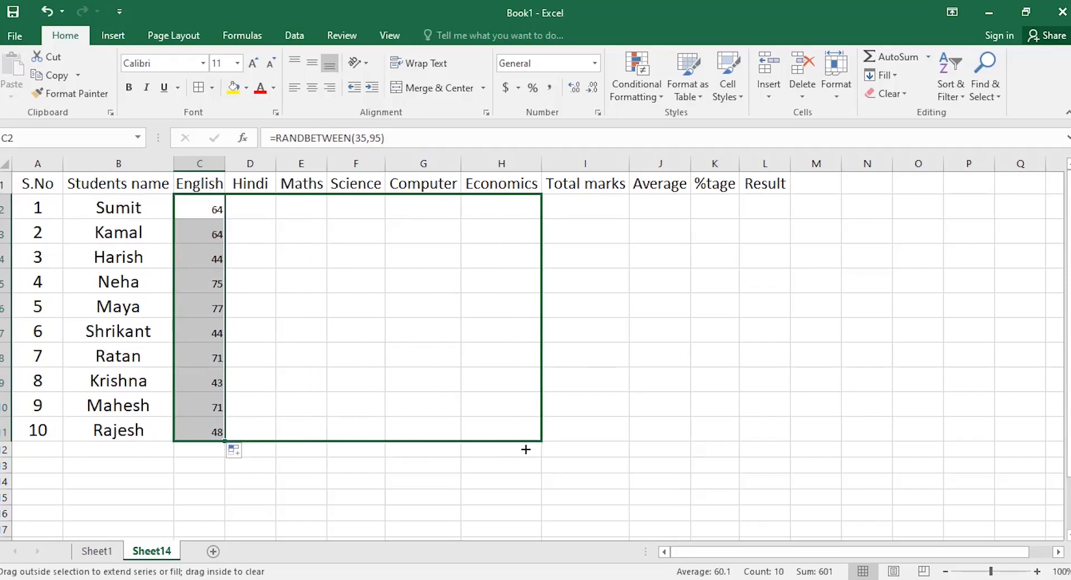
pyautogui.moveTo(525, 450); pyautogui.dragTo(526, 449)
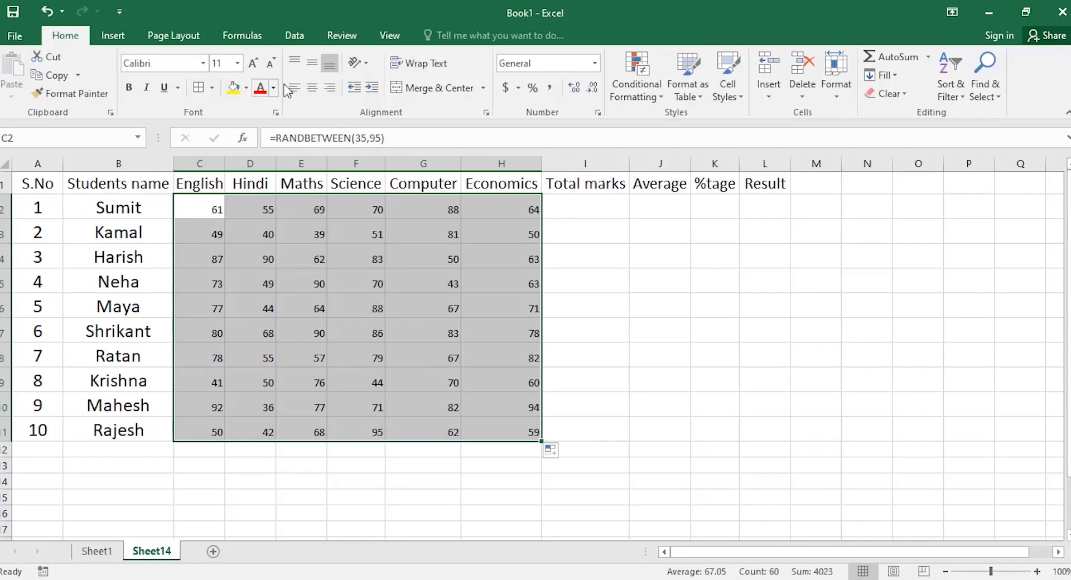
pyautogui.click(310, 91)
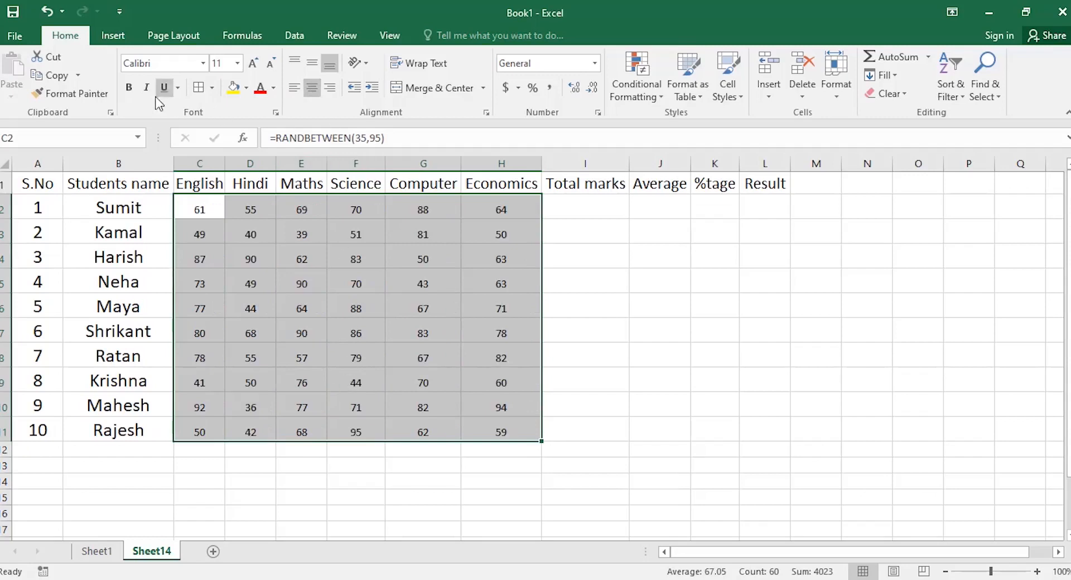
# Apply B2's 18-pt name formatting to the marks grid C2:H11 with Format Painter.
pyautogui.click(117, 210)
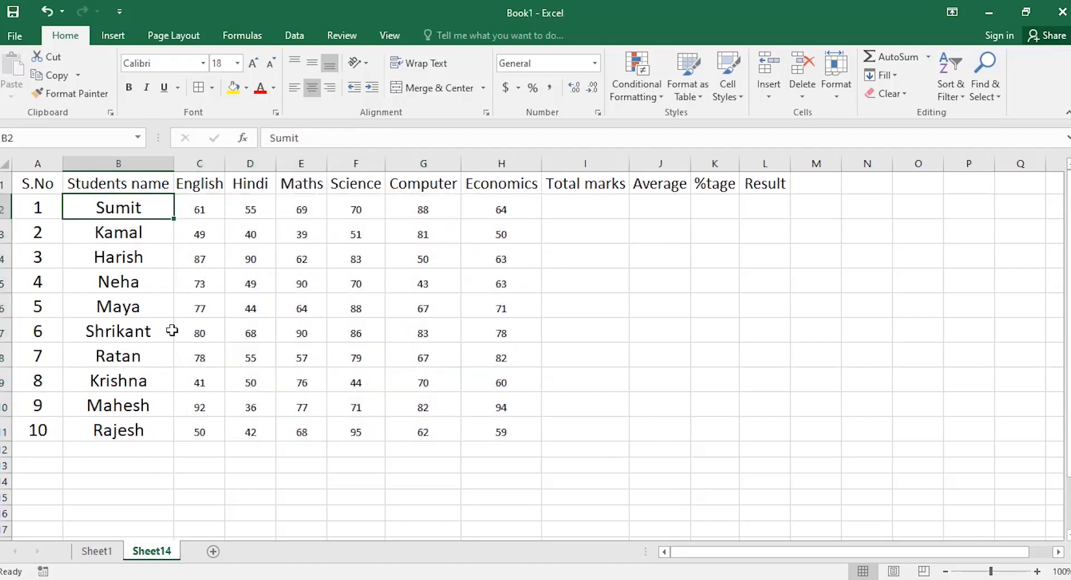
pyautogui.click(72, 94)
pyautogui.moveTo(199, 206)
pyautogui.mouseDown()
pyautogui.moveTo(412, 312)
pyautogui.moveTo(470, 430)
pyautogui.moveTo(472, 421)
pyautogui.mouseUp()
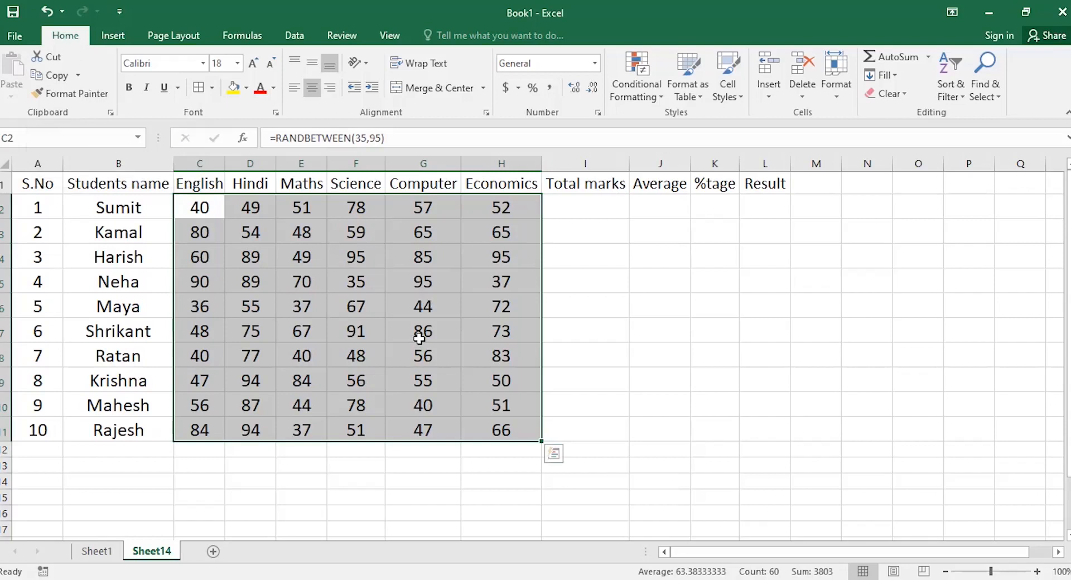
# Copy C2:H11 and paste it back as values, then leave copy mode and deselect.
pyautogui.hotkey('ctrl', 'c')
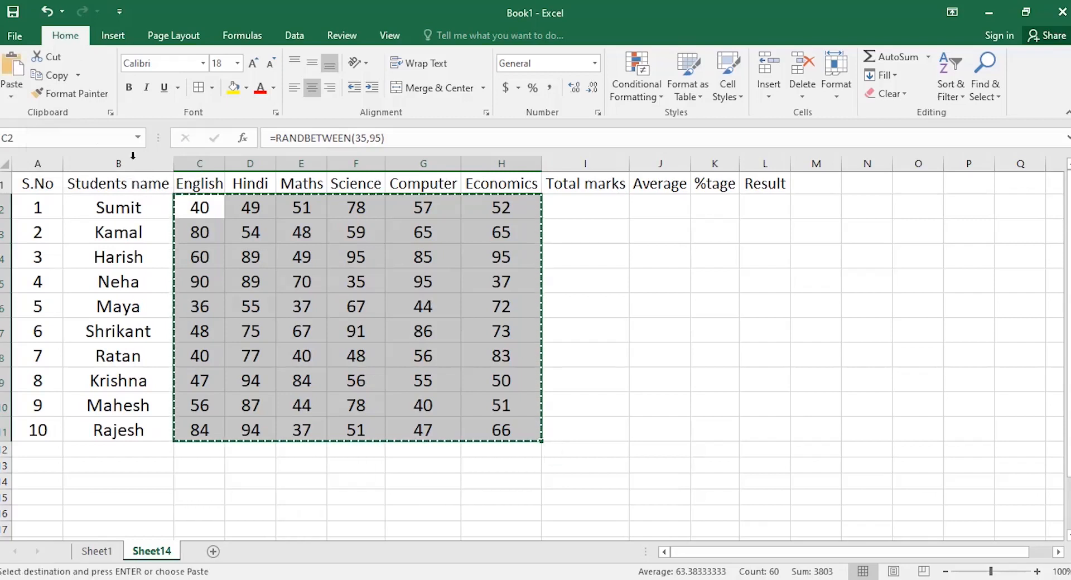
pyautogui.click(10, 98)
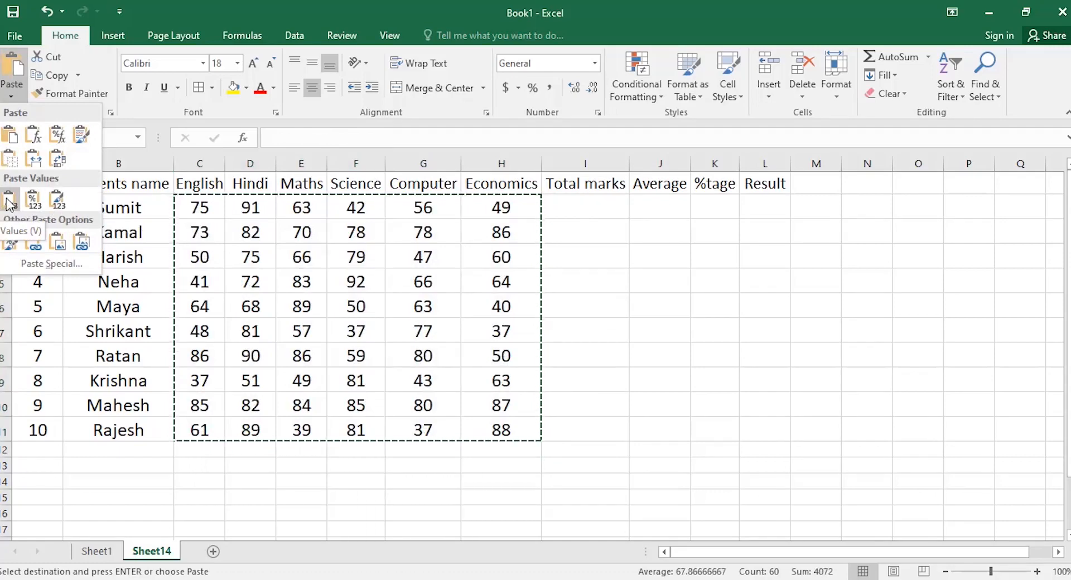
pyautogui.click(10, 199)
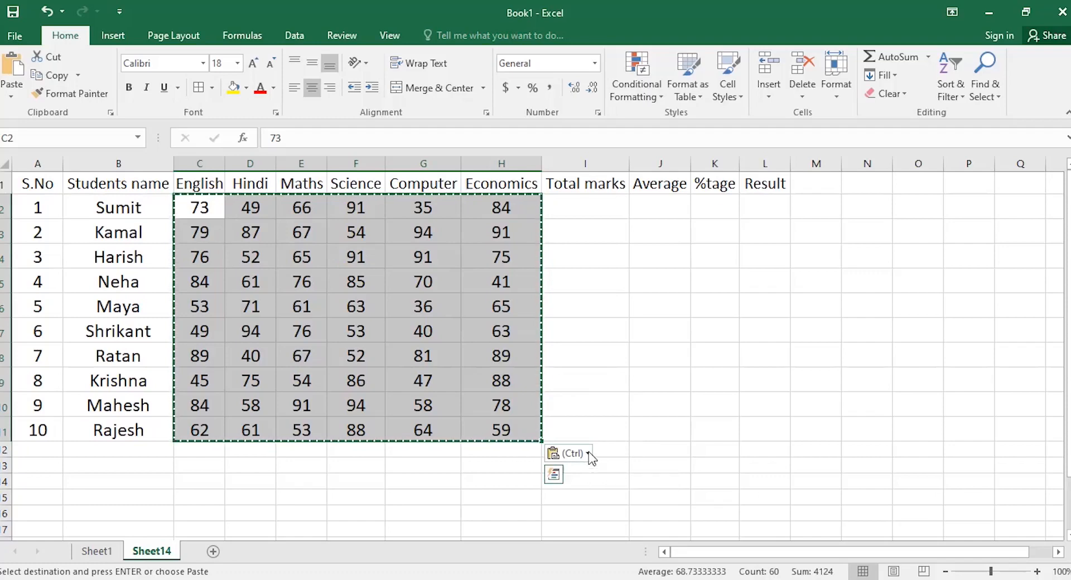
pyautogui.click(589, 452)
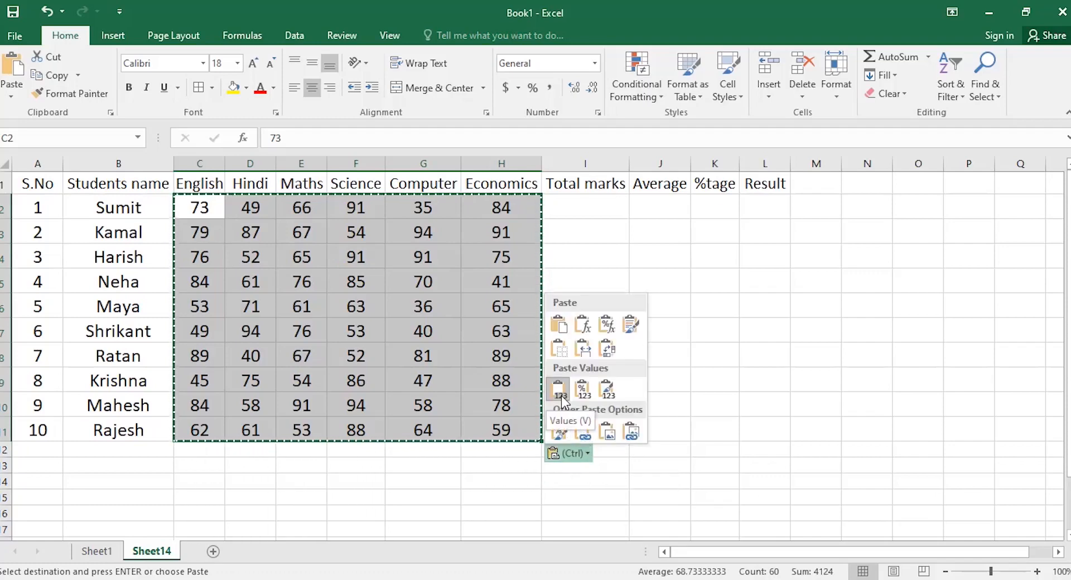
pyautogui.click(283, 468)
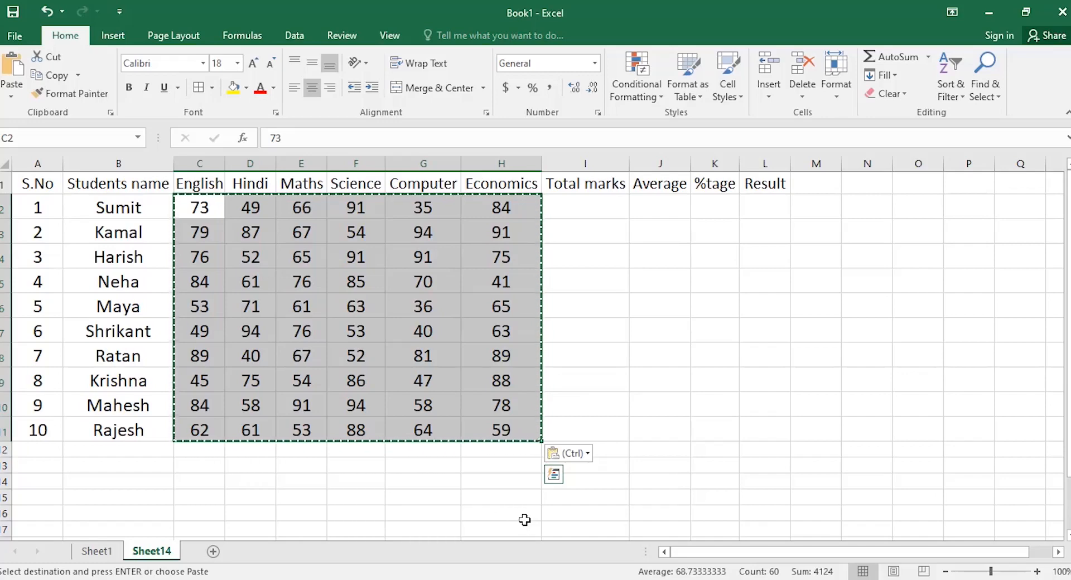
pyautogui.press('Escape')
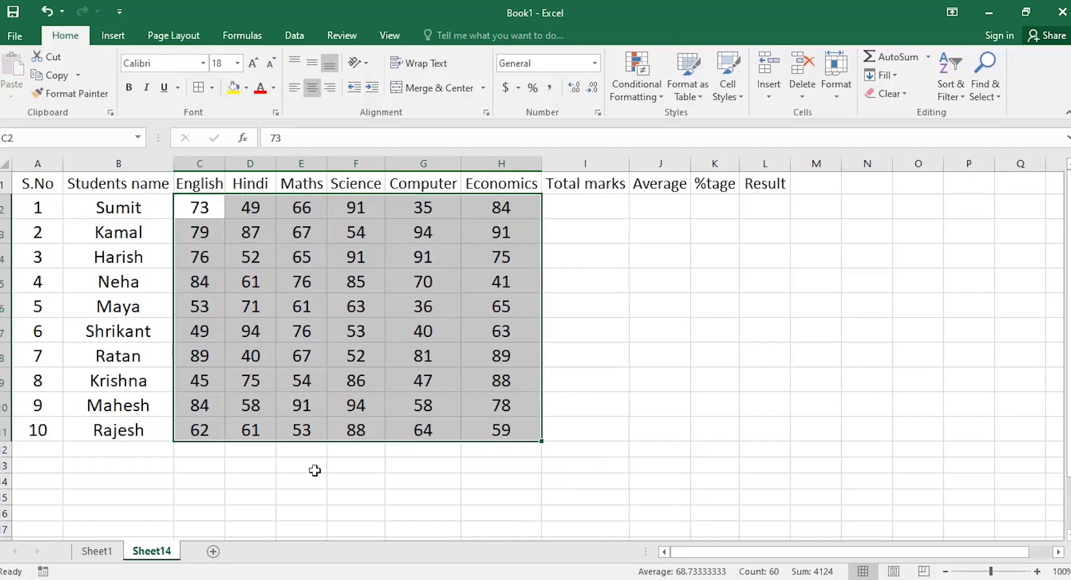
pyautogui.click(450, 471)
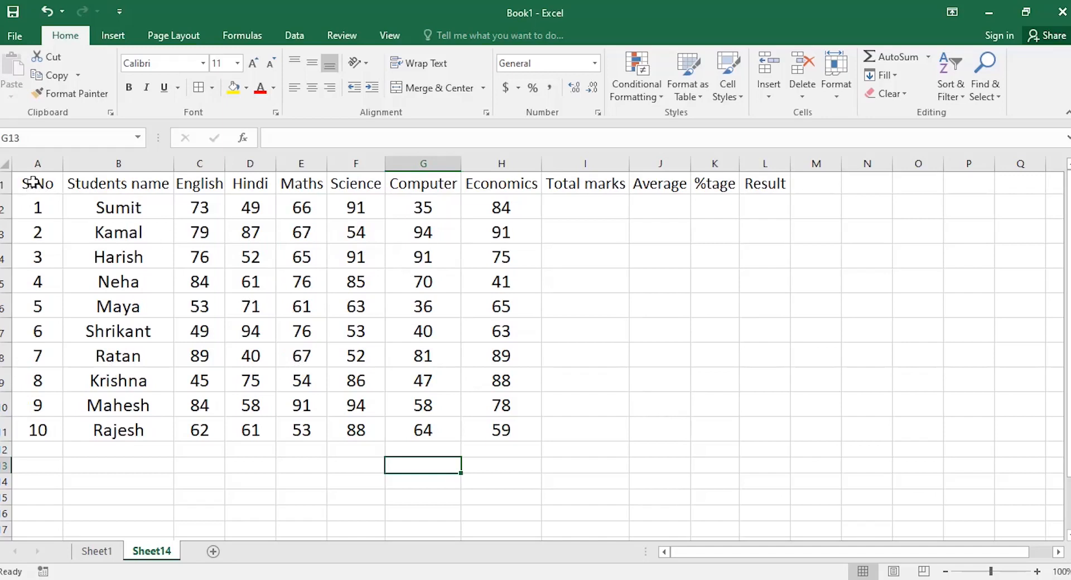
# Apply All Borders to the table A1:L11.
pyautogui.moveTo(33, 183); pyautogui.dragTo(754, 435)
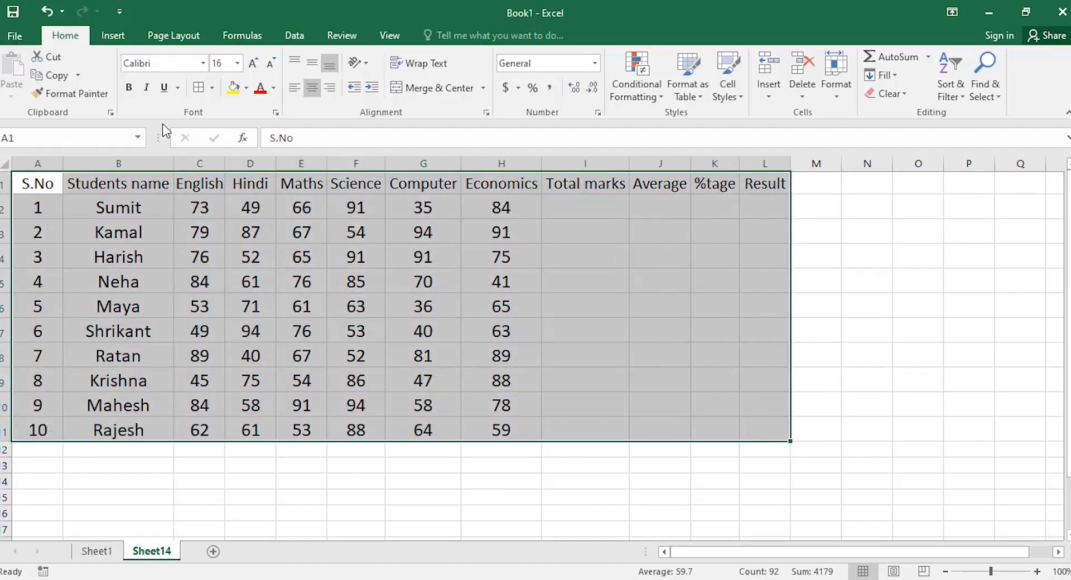
pyautogui.click(198, 88)
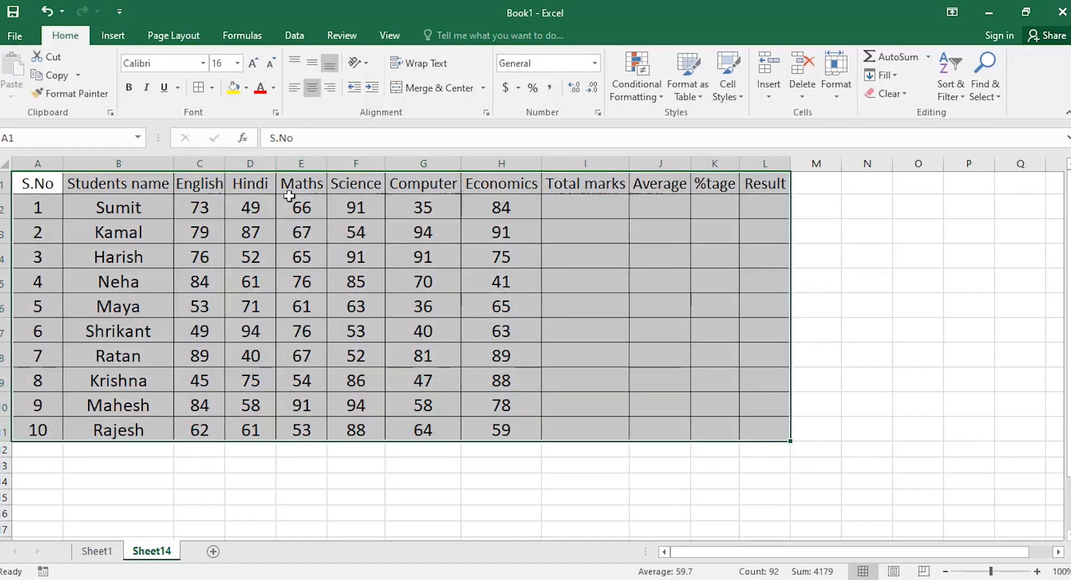
pyautogui.click(588, 288)
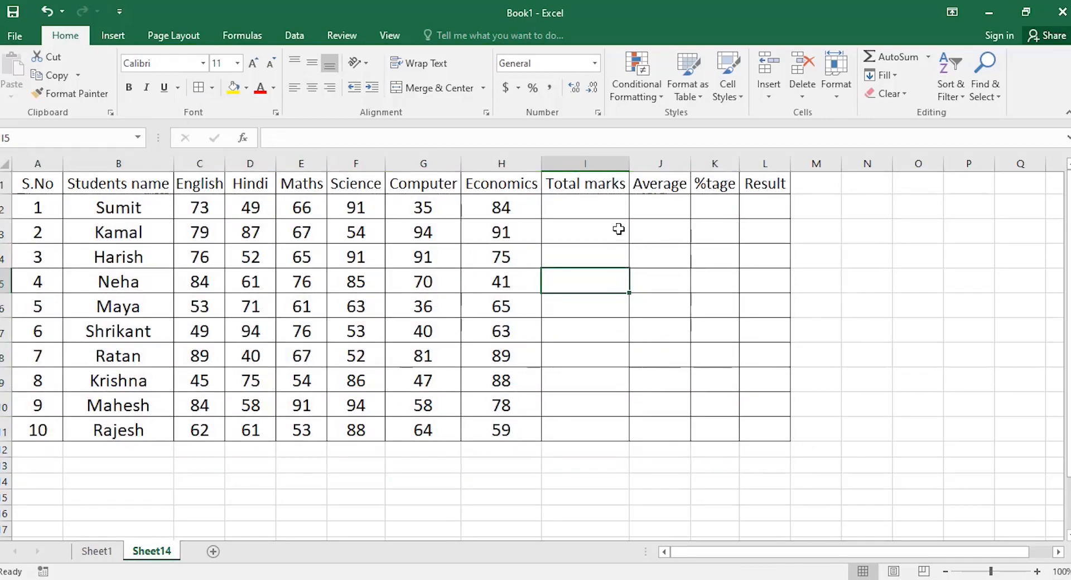
# Select I2, the first Total marks cell.
pyautogui.click(582, 210)
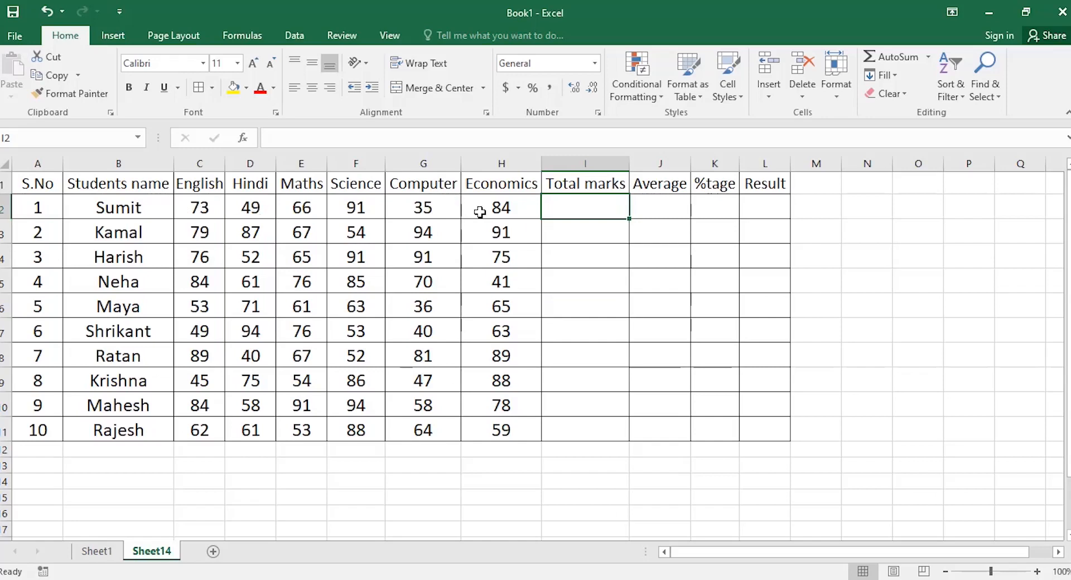
pyautogui.moveTo(508, 212); pyautogui.dragTo(561, 205)
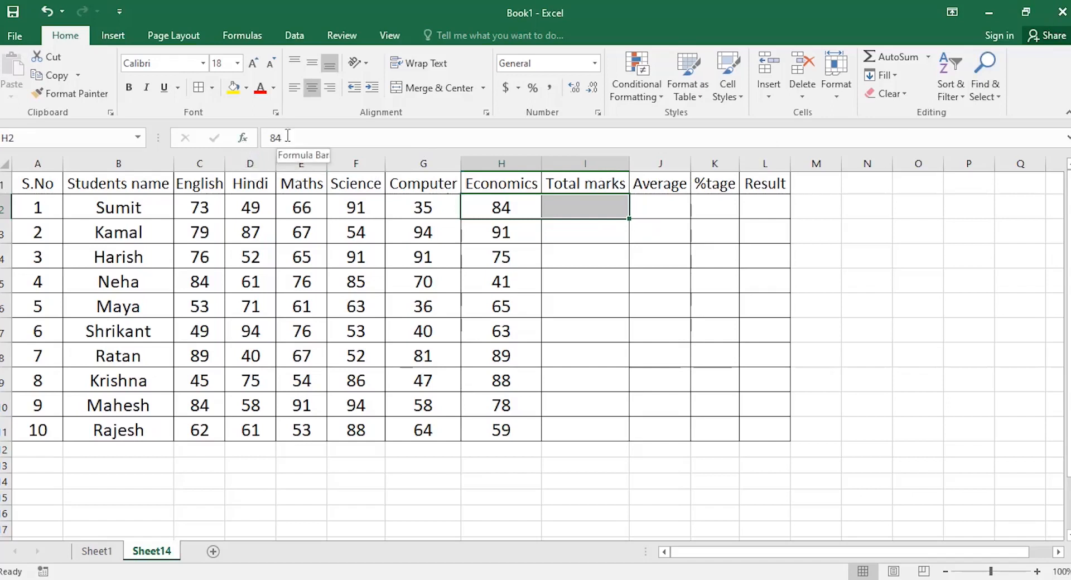
pyautogui.click(581, 246)
pyautogui.click(577, 208)
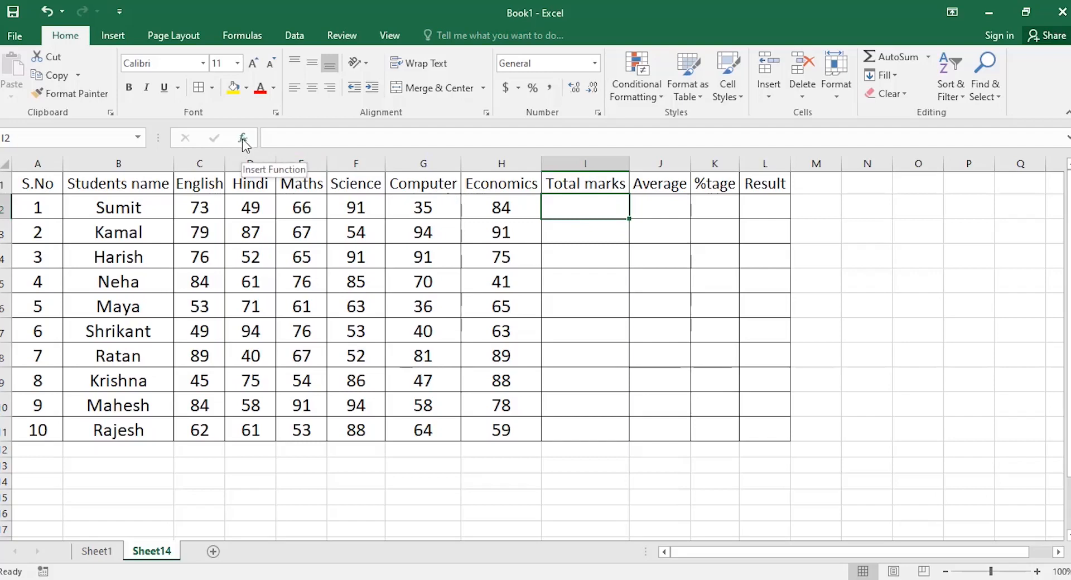
pyautogui.click(243, 139)
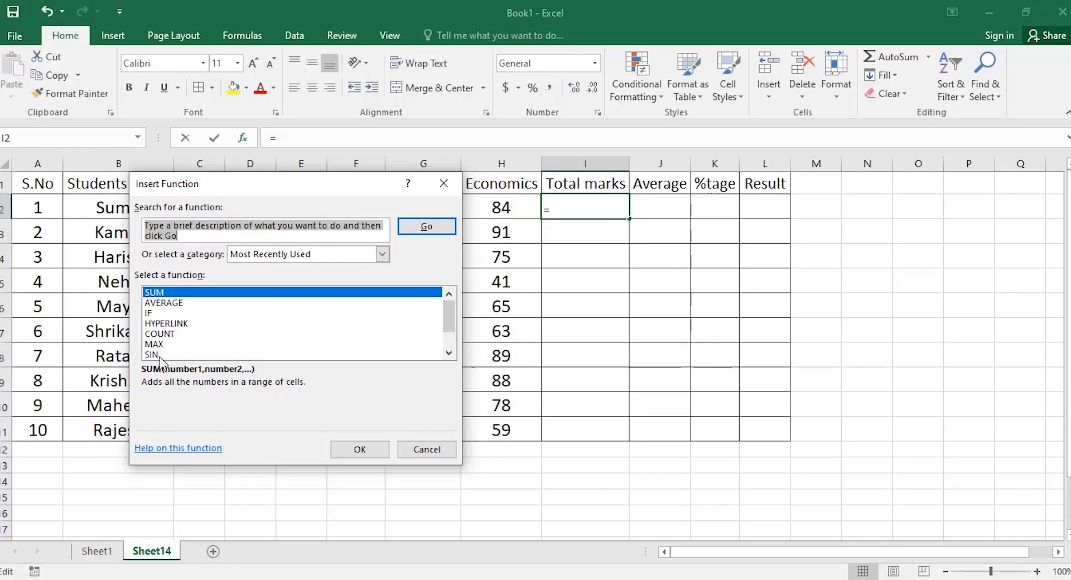
pyautogui.click(428, 449)
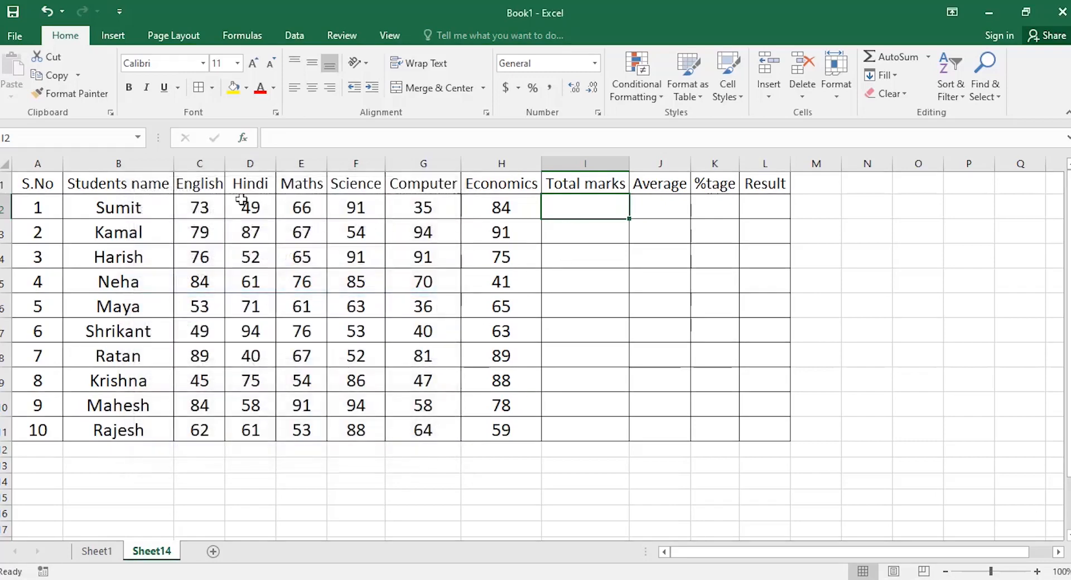
pyautogui.moveTo(200, 207); pyautogui.dragTo(481, 212)
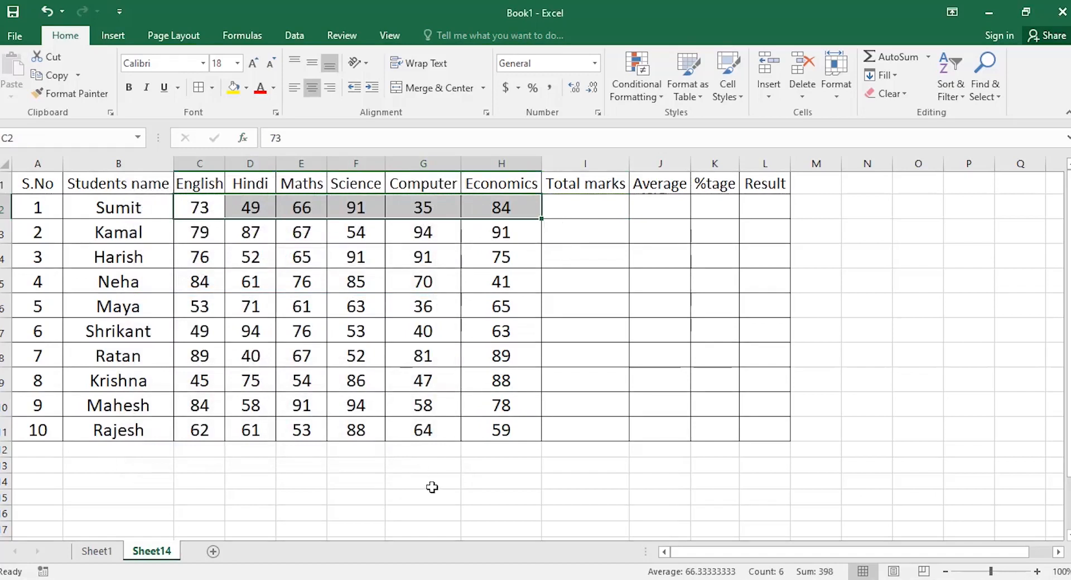
pyautogui.moveTo(201, 233); pyautogui.dragTo(502, 235)
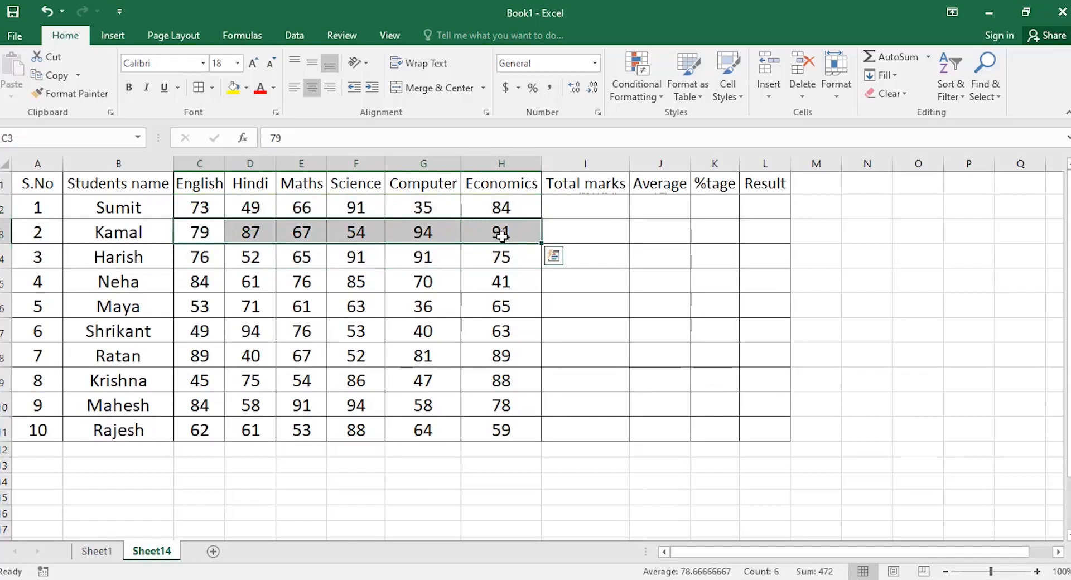
pyautogui.moveTo(204, 257); pyautogui.dragTo(501, 257)
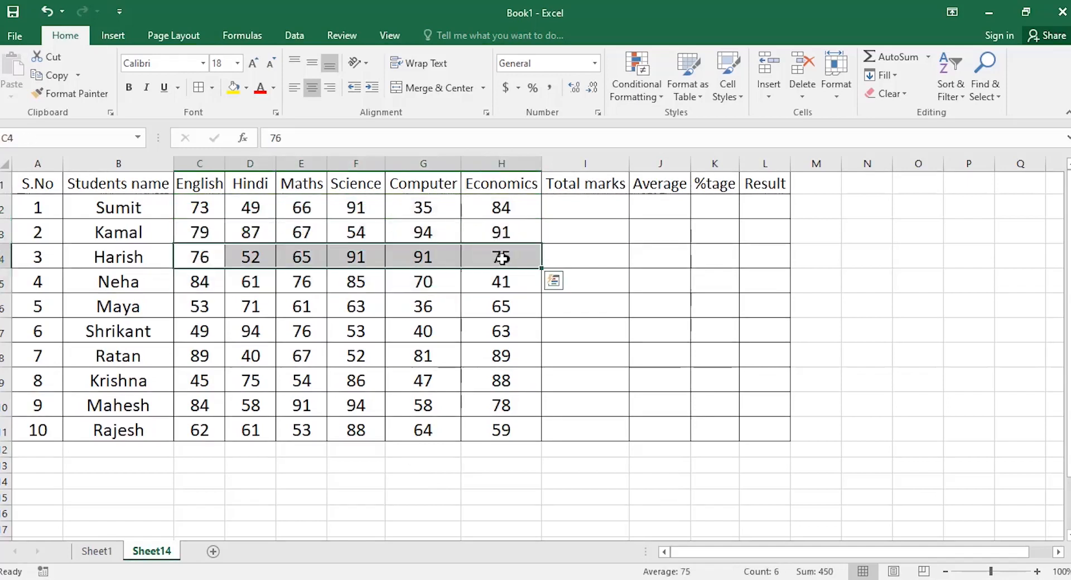
pyautogui.moveTo(201, 281); pyautogui.dragTo(474, 285)
pyautogui.moveTo(183, 308); pyautogui.dragTo(488, 311)
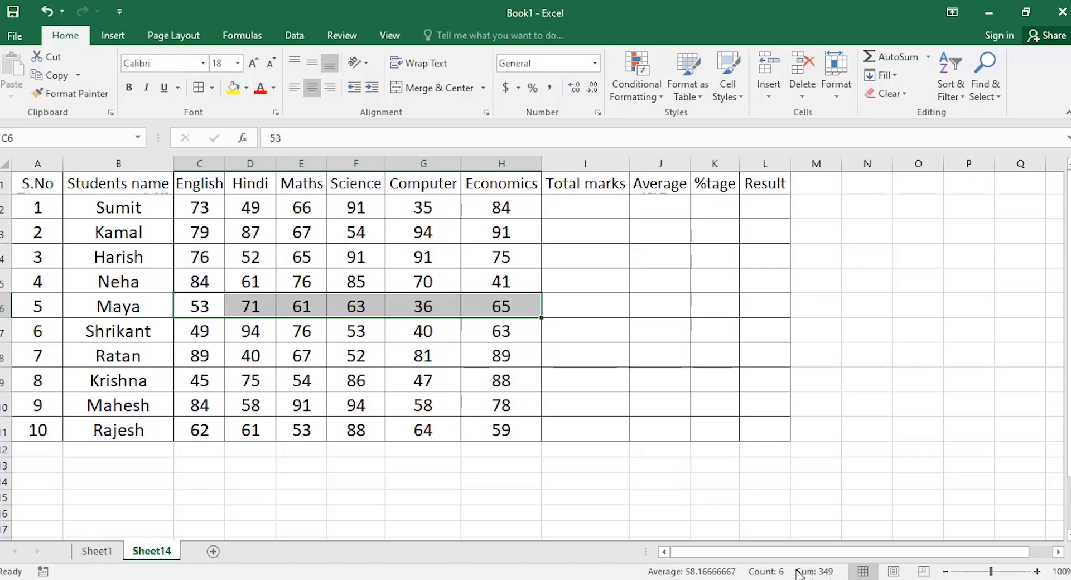
pyautogui.click(576, 207)
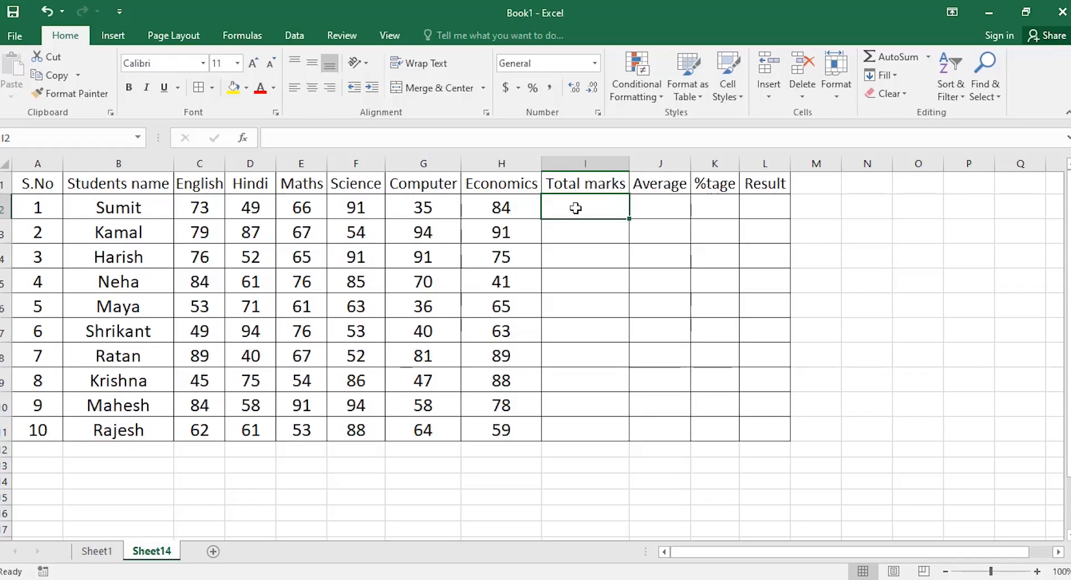
# Start SUM(C2:H2) in I2 through Insert Function, previewing 398, with the arguments dialog moved aside.
pyautogui.click(243, 139)
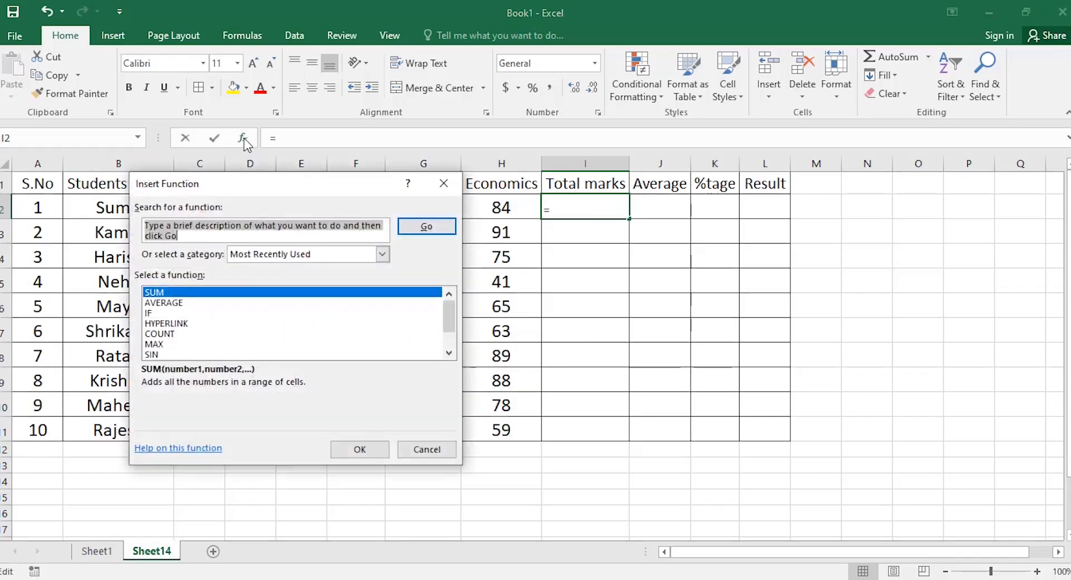
pyautogui.click(148, 293)
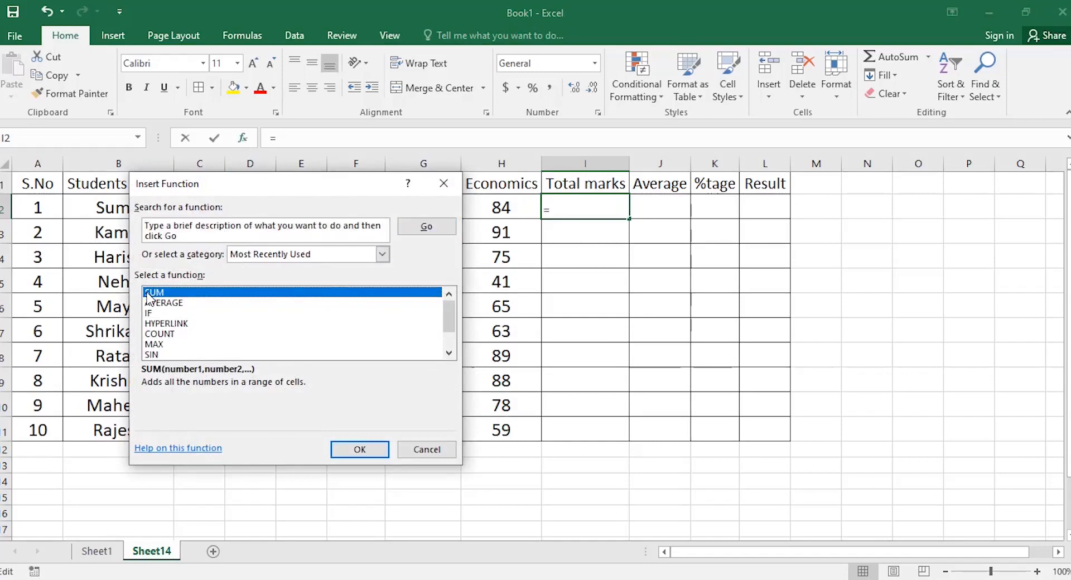
pyautogui.click(347, 450)
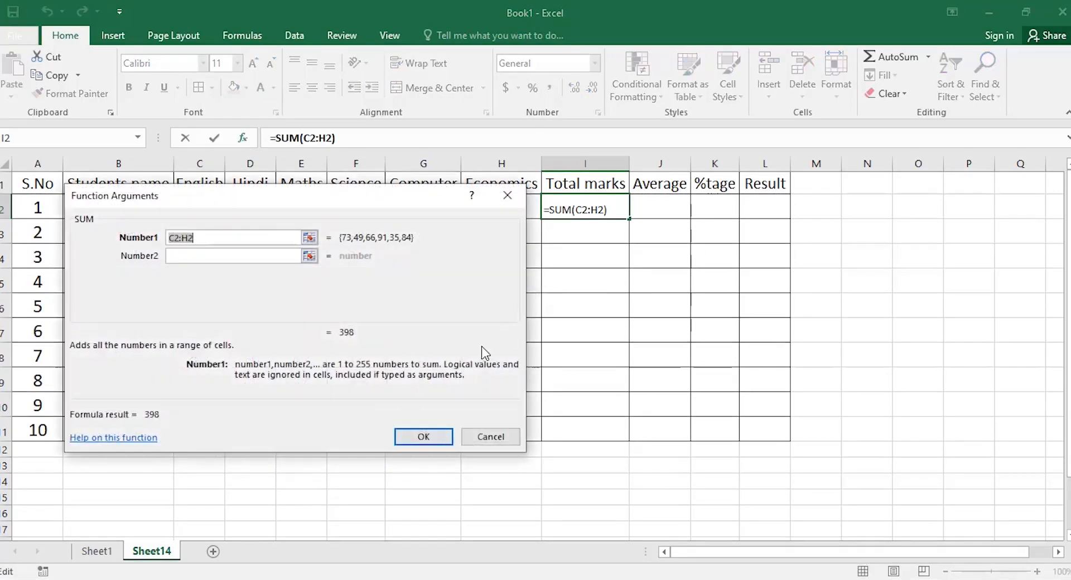
pyautogui.moveTo(329, 205); pyautogui.dragTo(419, 294)
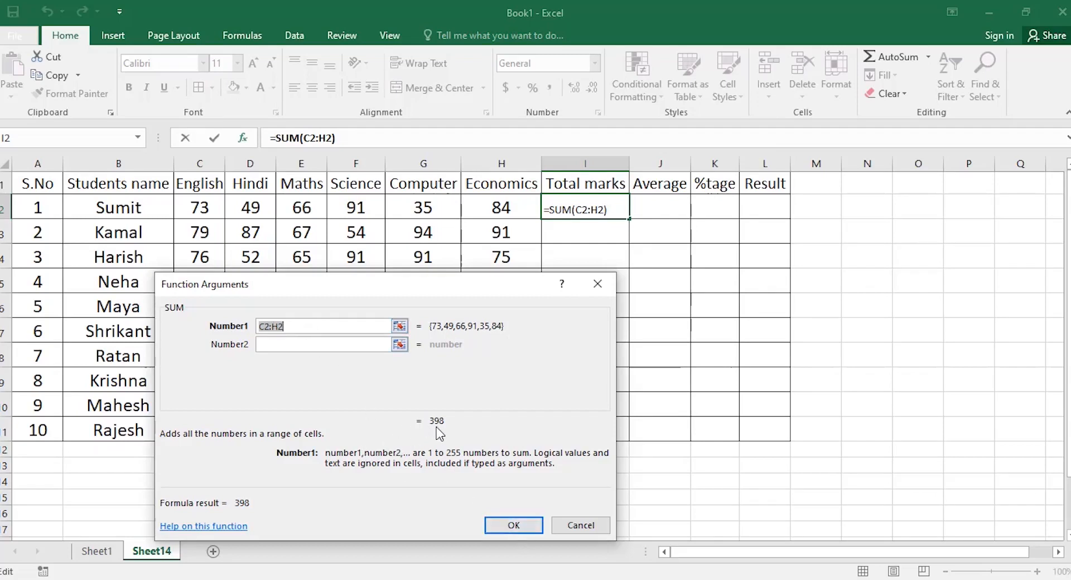
# Confirm =SUM(C2:H2) in I2, giving the first student's total of 398.
pyautogui.click(512, 527)
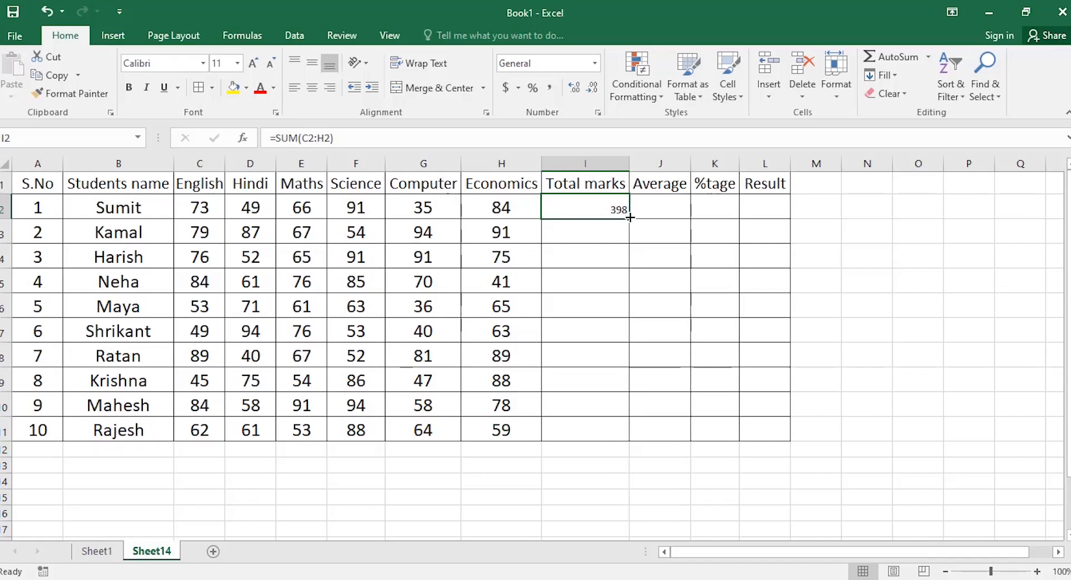
# Fill the SUM formula down to I11, then delete all the totals in I2:I11.
pyautogui.moveTo(629, 218); pyautogui.dragTo(622, 435)
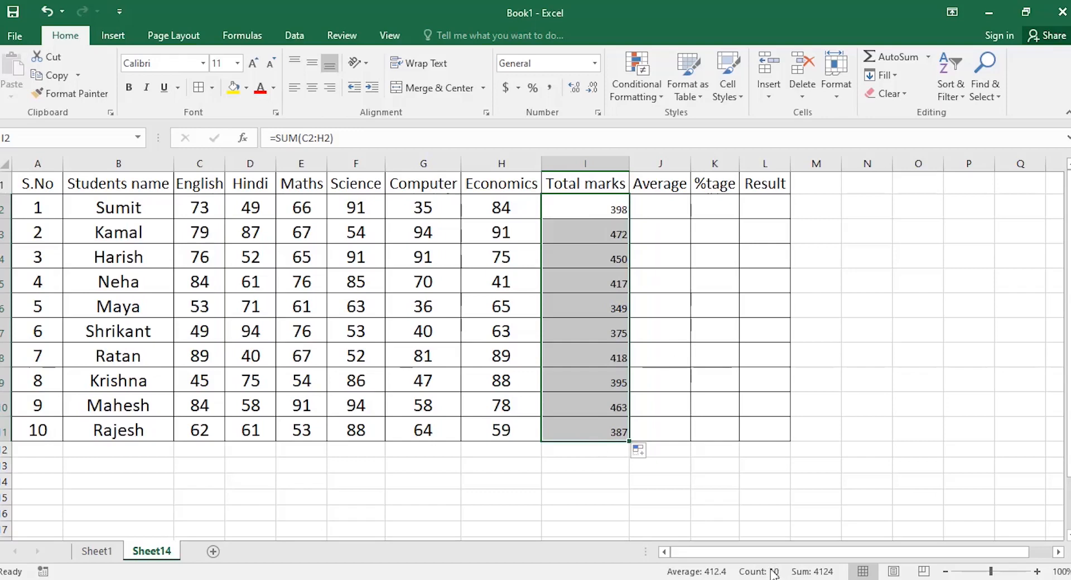
pyautogui.click(590, 464)
pyautogui.moveTo(599, 206); pyautogui.dragTo(595, 425)
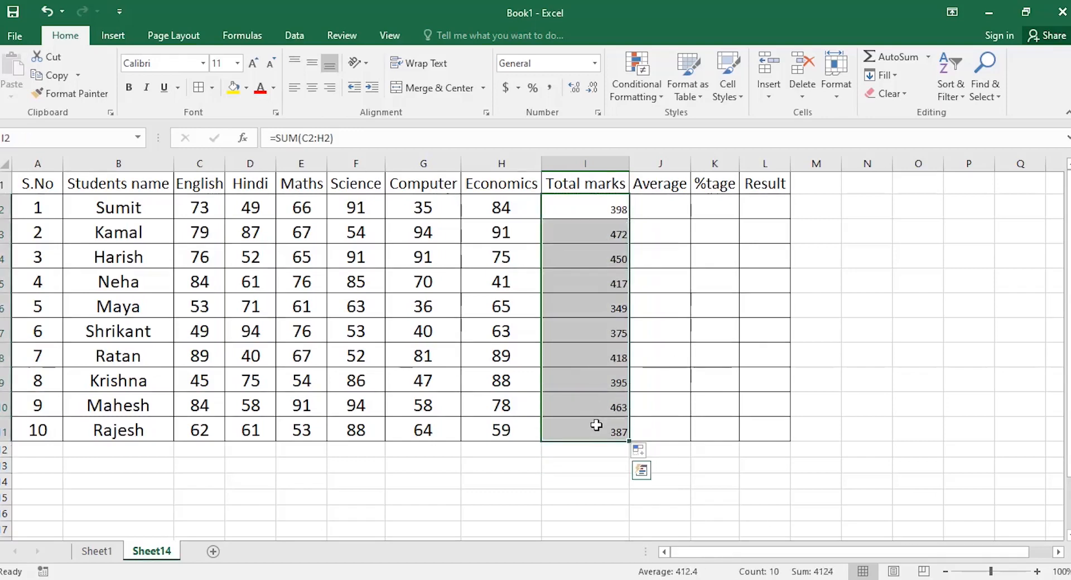
pyautogui.press('Delete')
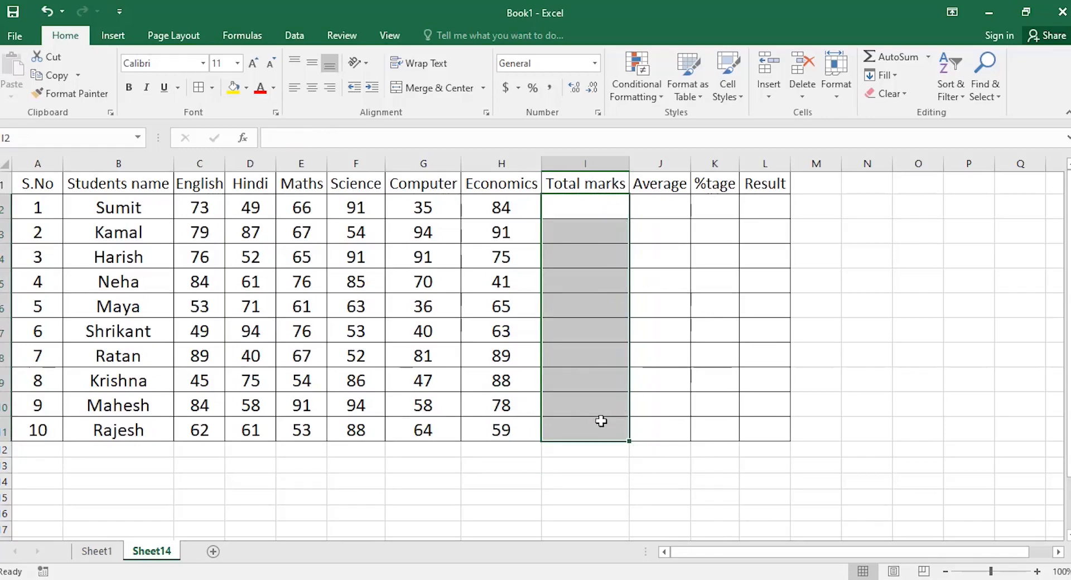
# Re-enter =SUM(C2:H2) in I2 with AutoSum, showing 398, and reselect I2.
pyautogui.click(582, 214)
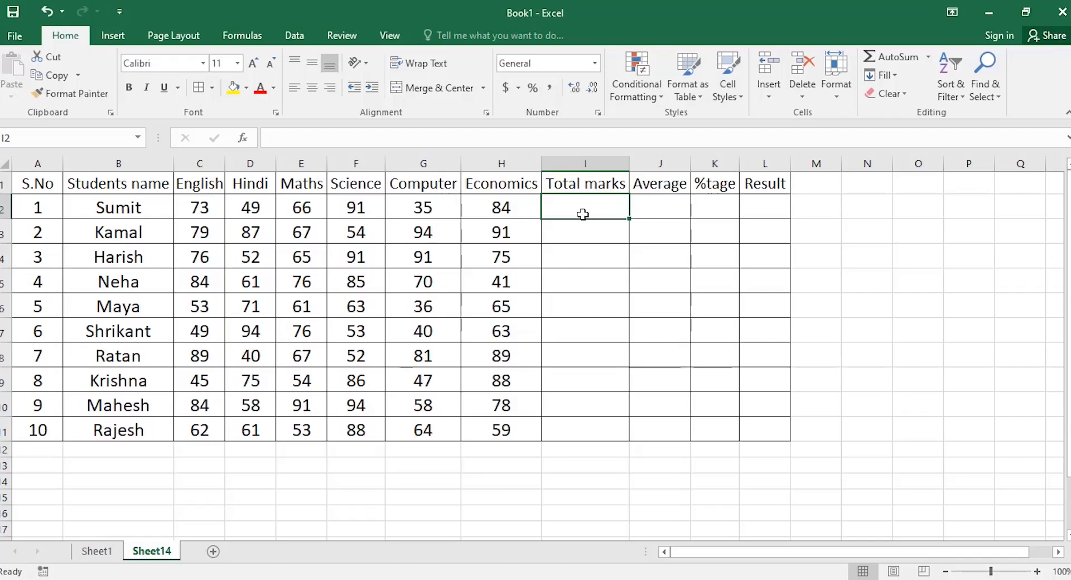
pyautogui.hotkey('alt', '=')
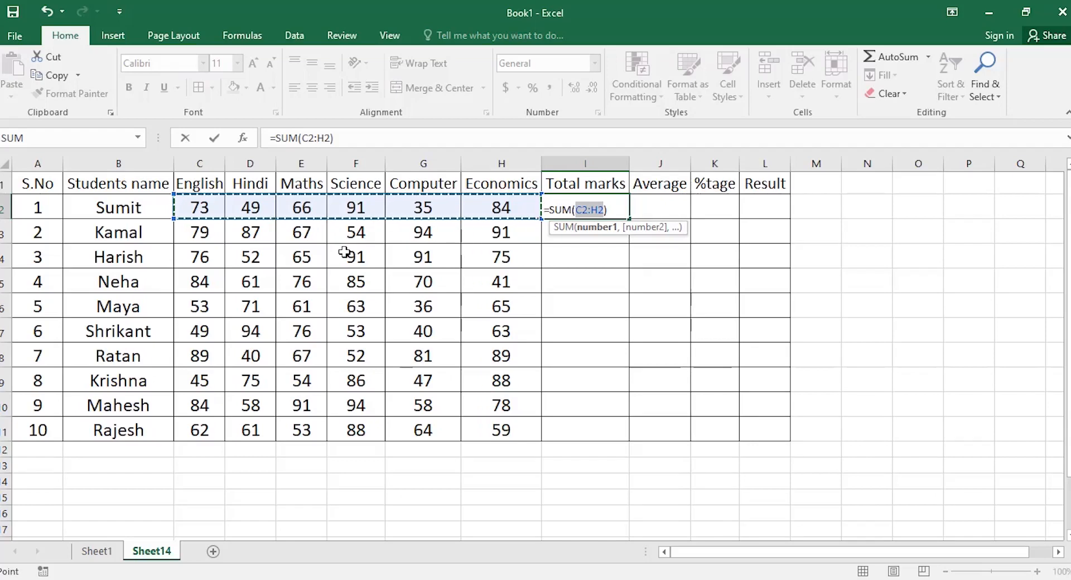
pyautogui.press('Return')
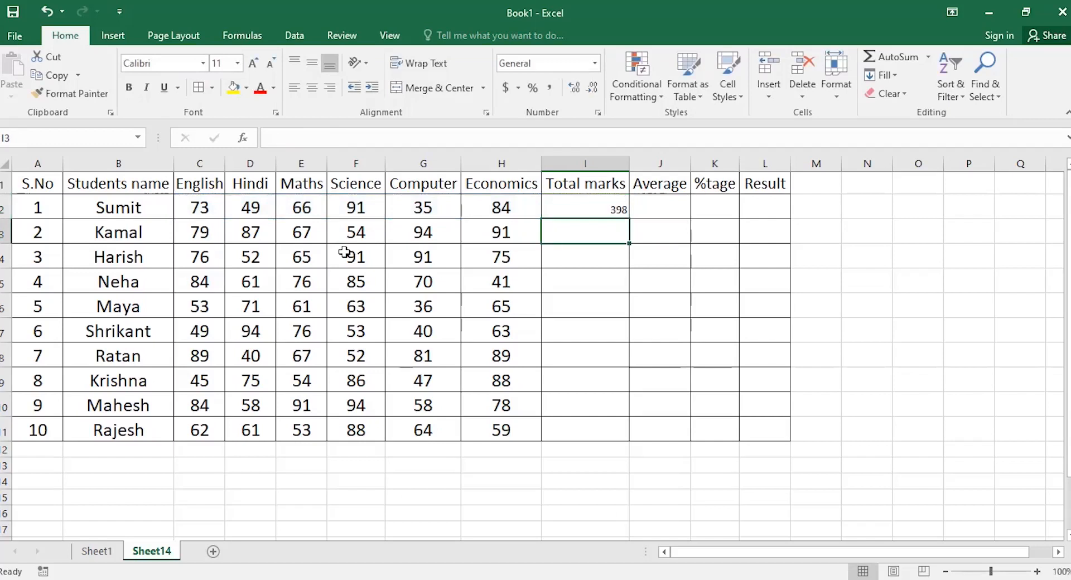
pyautogui.click(566, 205)
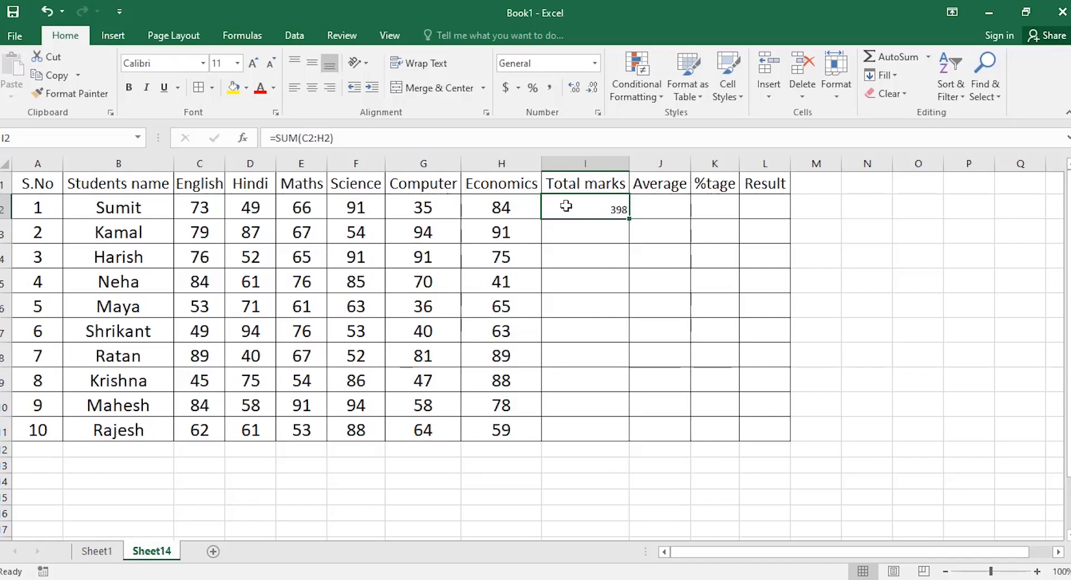
pyautogui.hotkey('shift', 'Down')
pyautogui.hotkey('shift', 'Down')
pyautogui.hotkey('shift', 'Down')
pyautogui.hotkey('shift', 'Down')
pyautogui.hotkey('shift', 'Down')
pyautogui.hotkey('shift', 'Down')
pyautogui.hotkey('shift', 'Down')
pyautogui.hotkey('shift', 'Down')
pyautogui.hotkey('shift', 'Down')
pyautogui.hotkey('shift', 'Down')
pyautogui.hotkey('shift', 'Down')
pyautogui.hotkey('shift', 'Up')
pyautogui.hotkey('shift', 'Up')
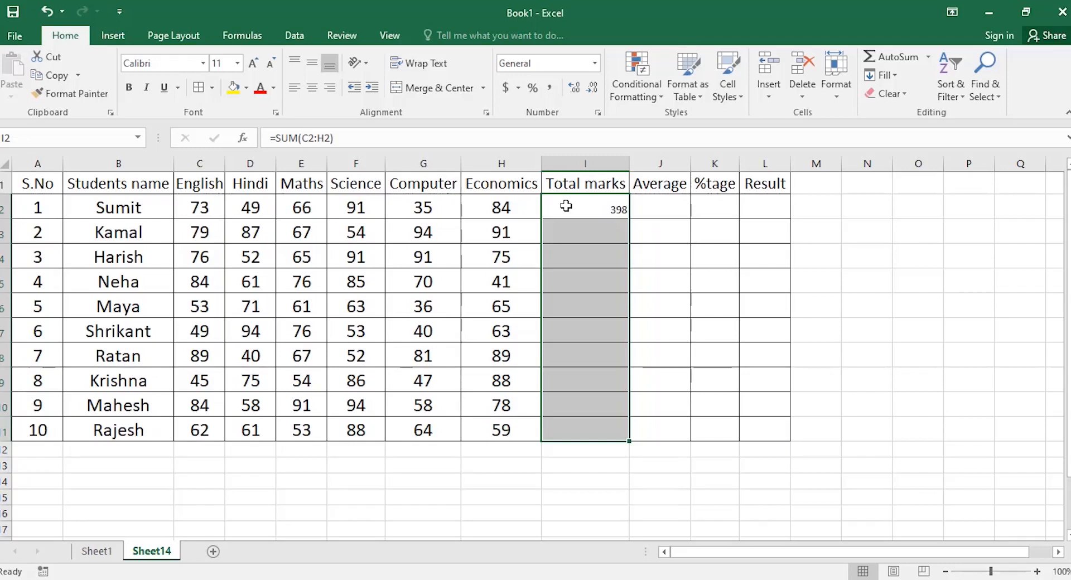
# Fill the SUM formula down I2:I11 with Ctrl+D, leaving Quick Analysis unapplied.
pyautogui.hotkey('ctrl', 'd')
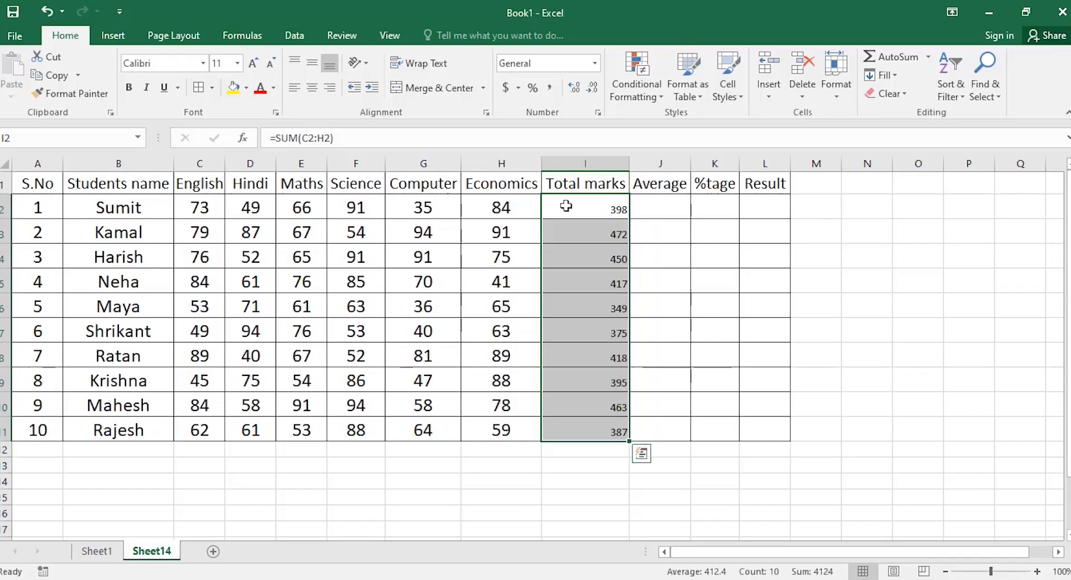
pyautogui.click(642, 455)
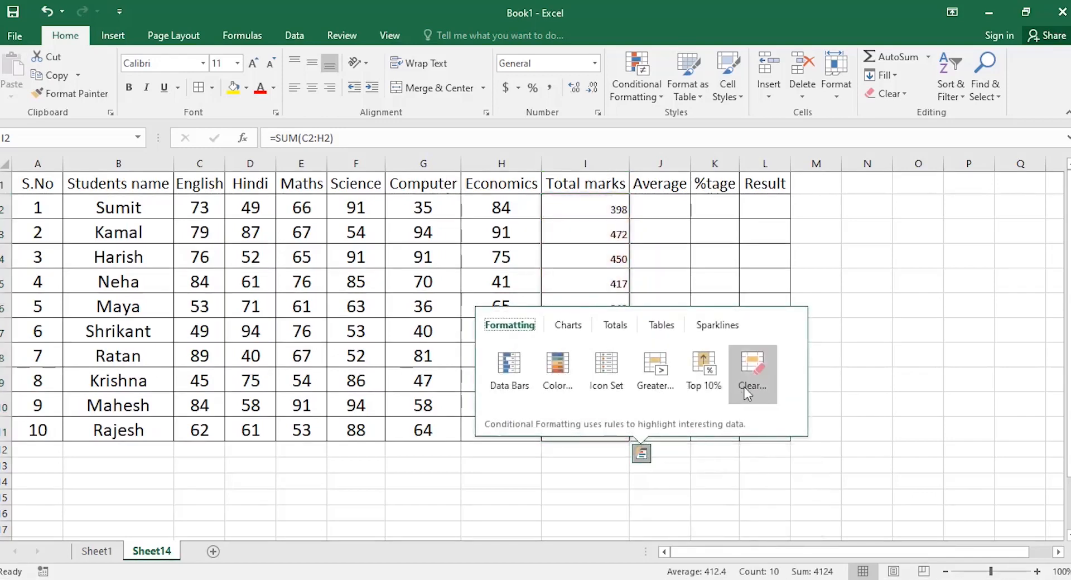
pyautogui.click(538, 479)
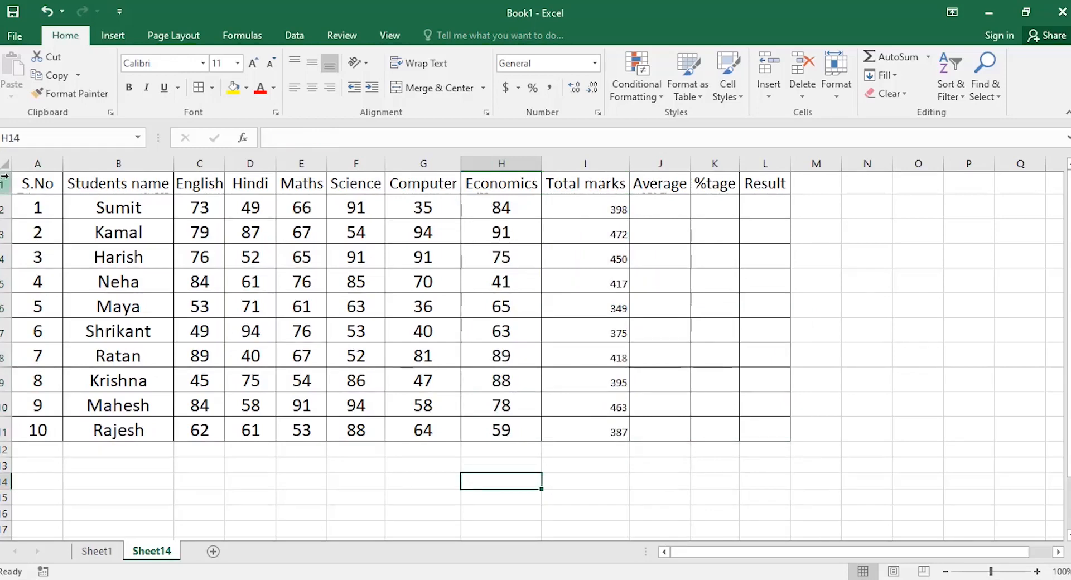
# Copy the S.No header's larger centred formatting onto I2:L11 with Format Painter.
pyautogui.click(42, 187)
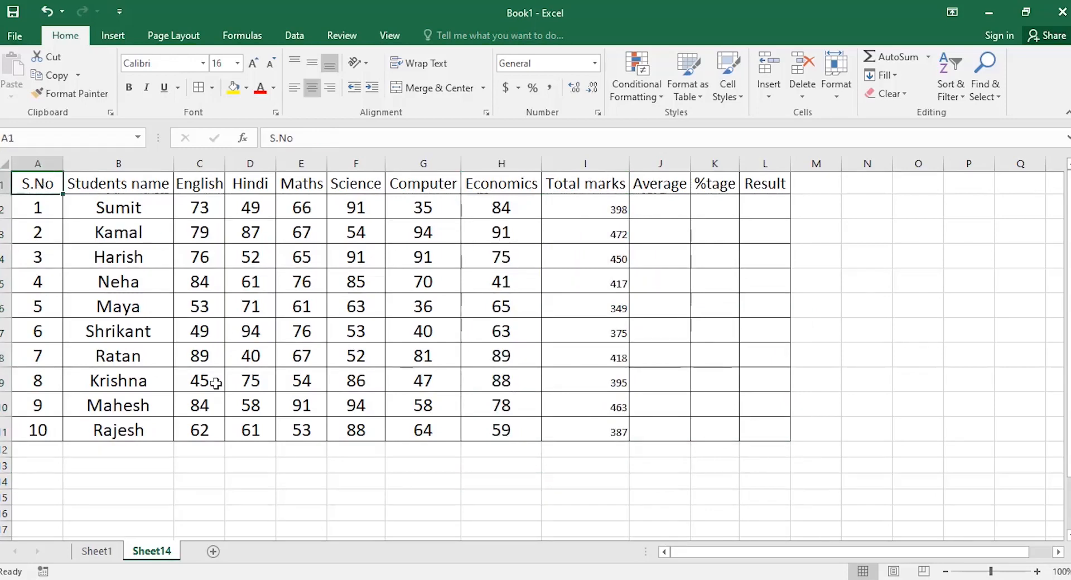
pyautogui.click(77, 95)
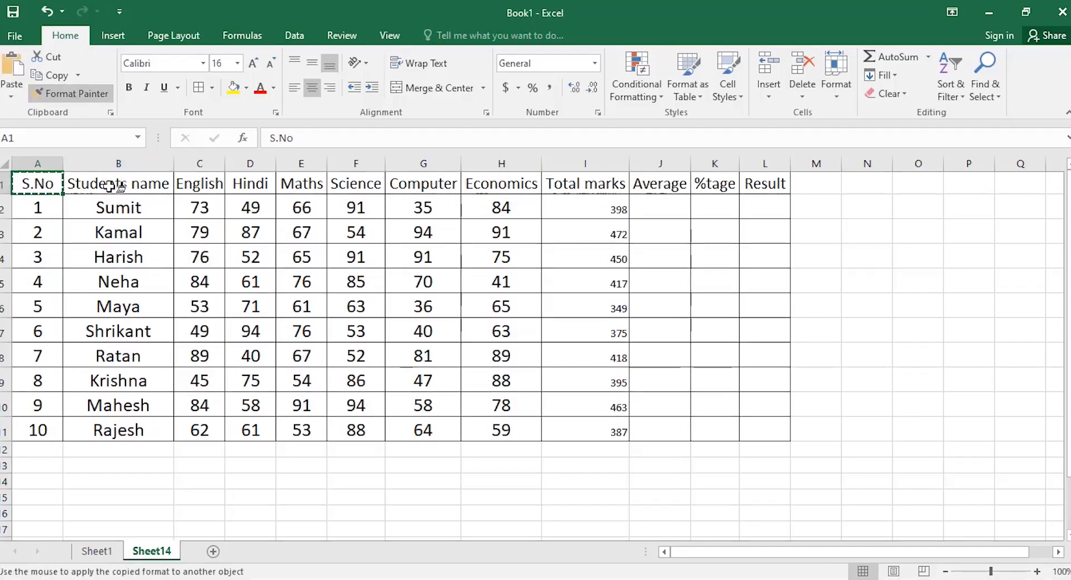
pyautogui.moveTo(569, 205); pyautogui.dragTo(747, 429)
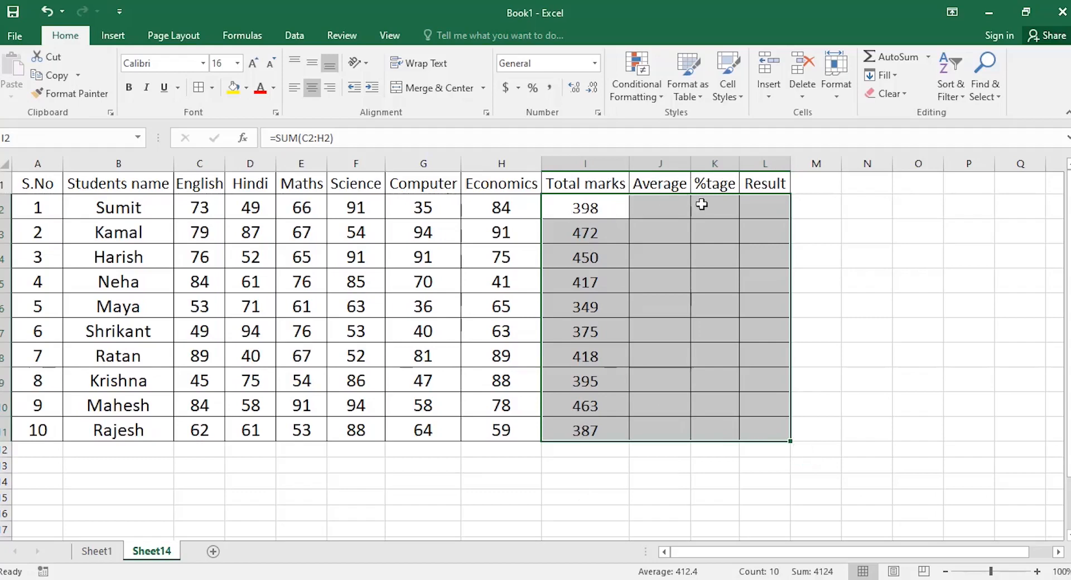
# Insert =AVERAGE(C2:H2) in J2, correcting the range to end at H, giving 66.333.
pyautogui.click(661, 204)
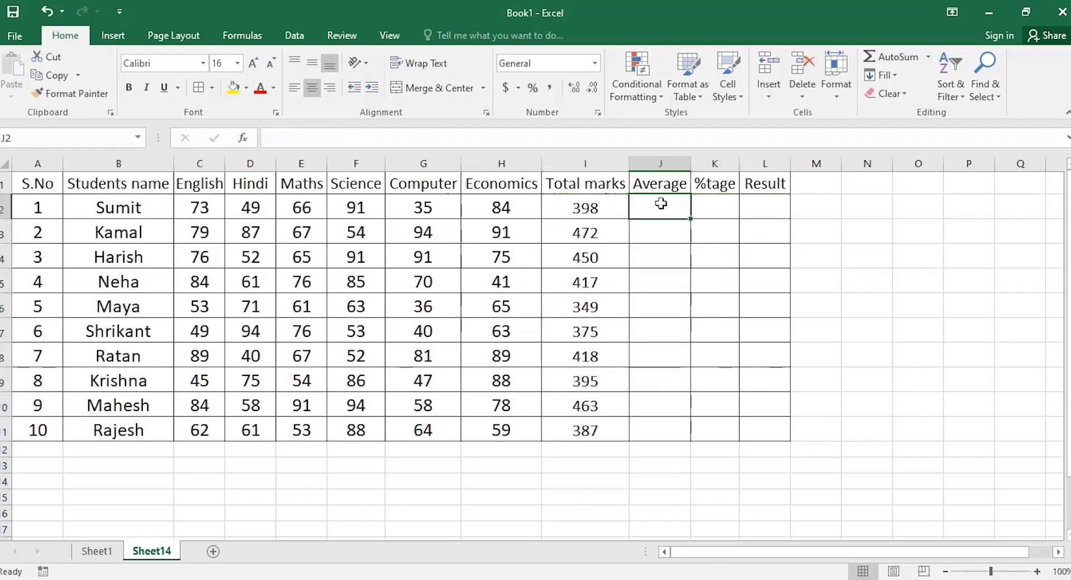
pyautogui.click(244, 139)
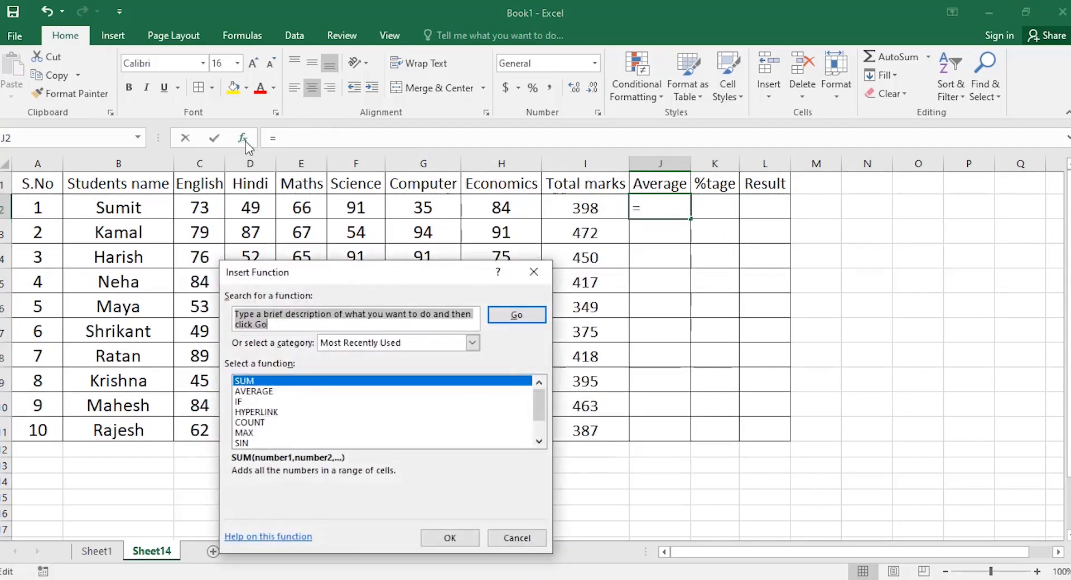
pyautogui.click(261, 392)
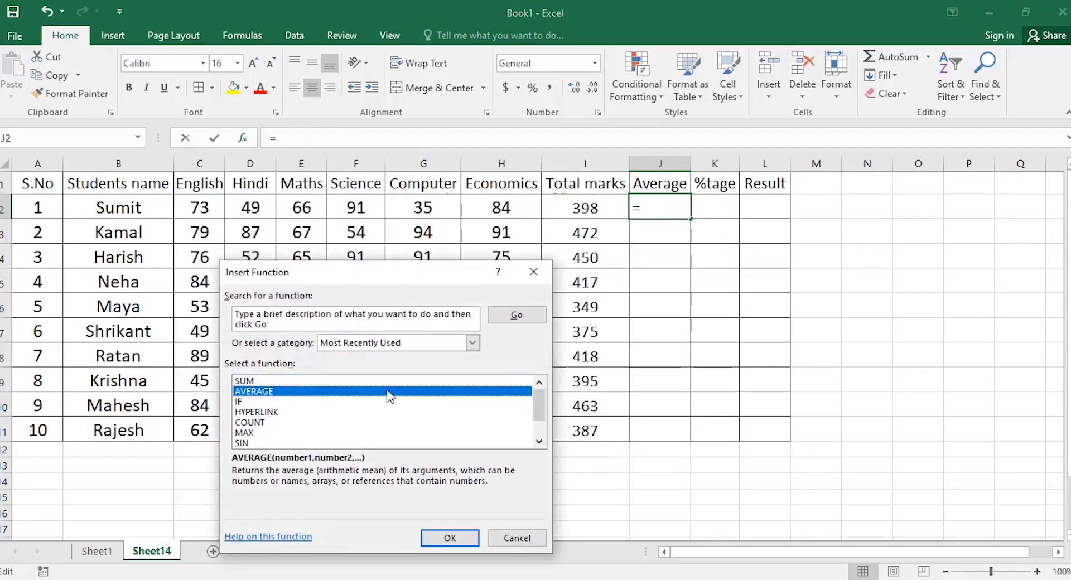
pyautogui.click(450, 539)
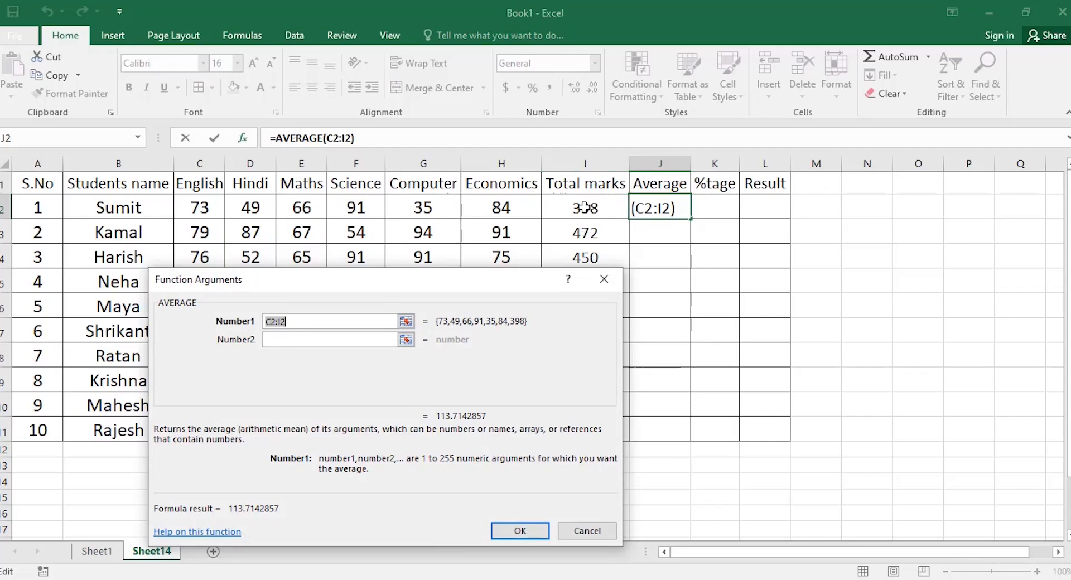
pyautogui.click(283, 321)
pyautogui.press('BackSpace')
pyautogui.write('H')
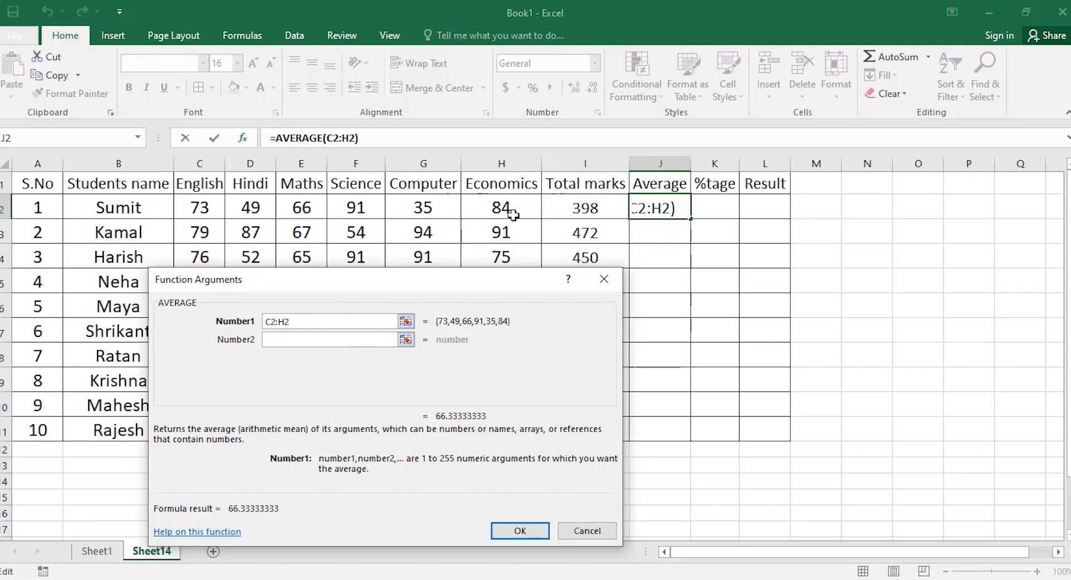
pyautogui.click(505, 531)
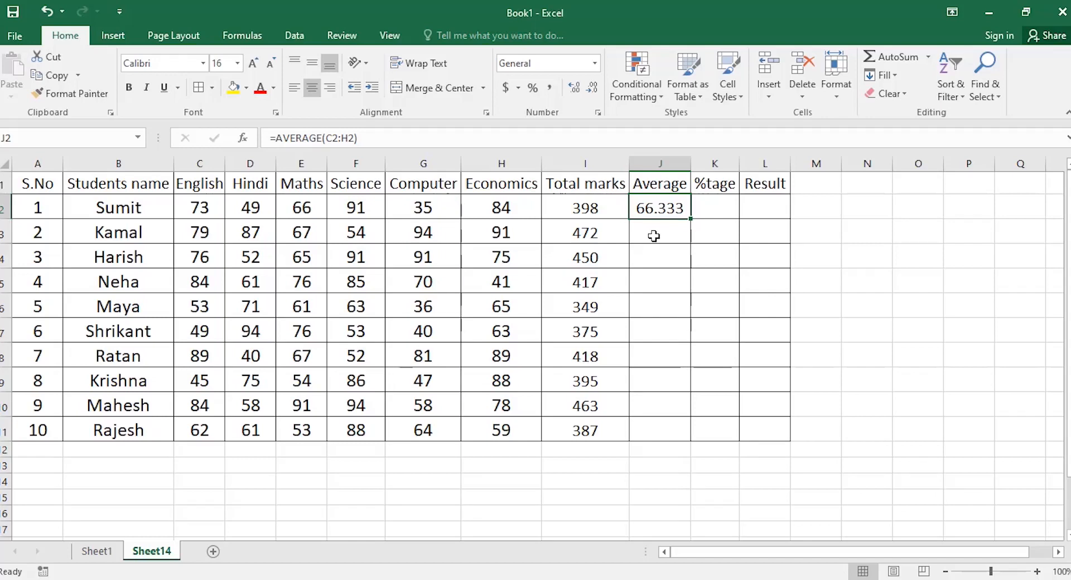
# Fill the AVERAGE formula down J2:J11 with Ctrl+D.
pyautogui.hotkey('shift', 'Down')
pyautogui.hotkey('shift', 'Down')
pyautogui.hotkey('shift', 'Down')
pyautogui.hotkey('shift', 'Down')
pyautogui.hotkey('shift', 'Down')
pyautogui.hotkey('shift', 'Down')
pyautogui.hotkey('shift', 'Down')
pyautogui.hotkey('shift', 'Down')
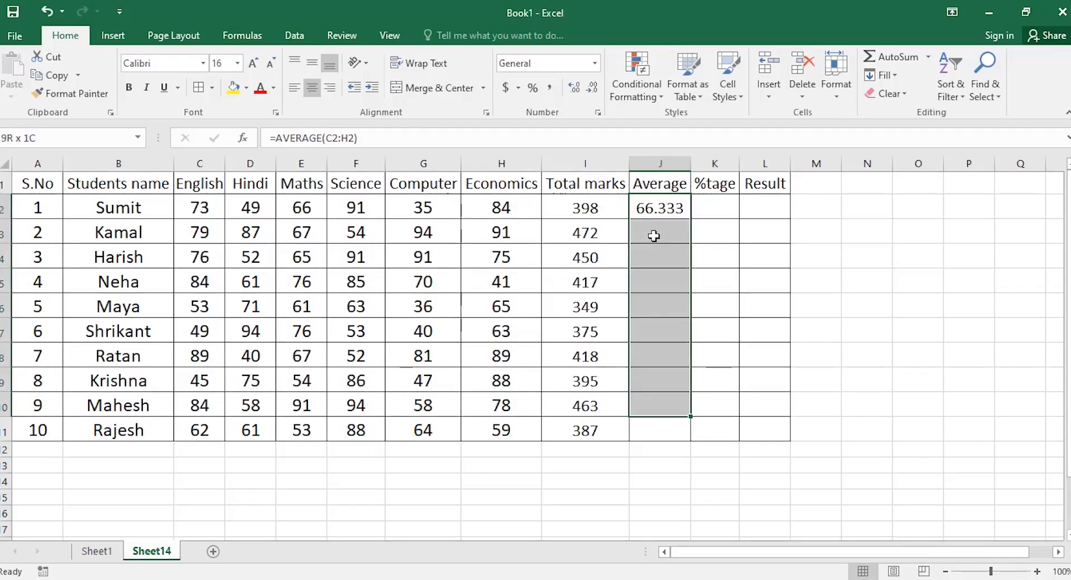
pyautogui.hotkey('shift', 'Down')
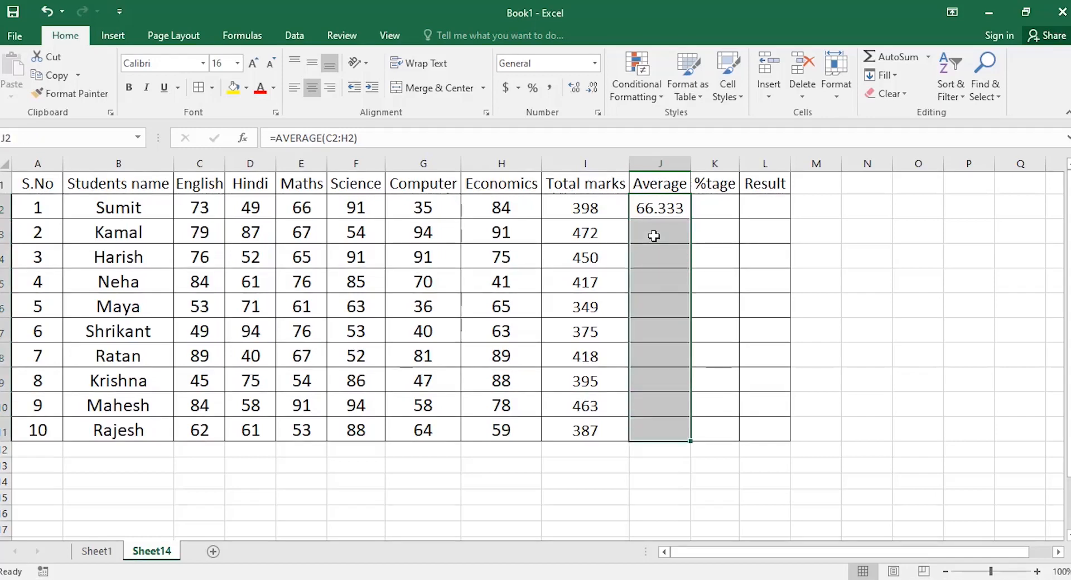
pyautogui.hotkey('ctrl', 'd')
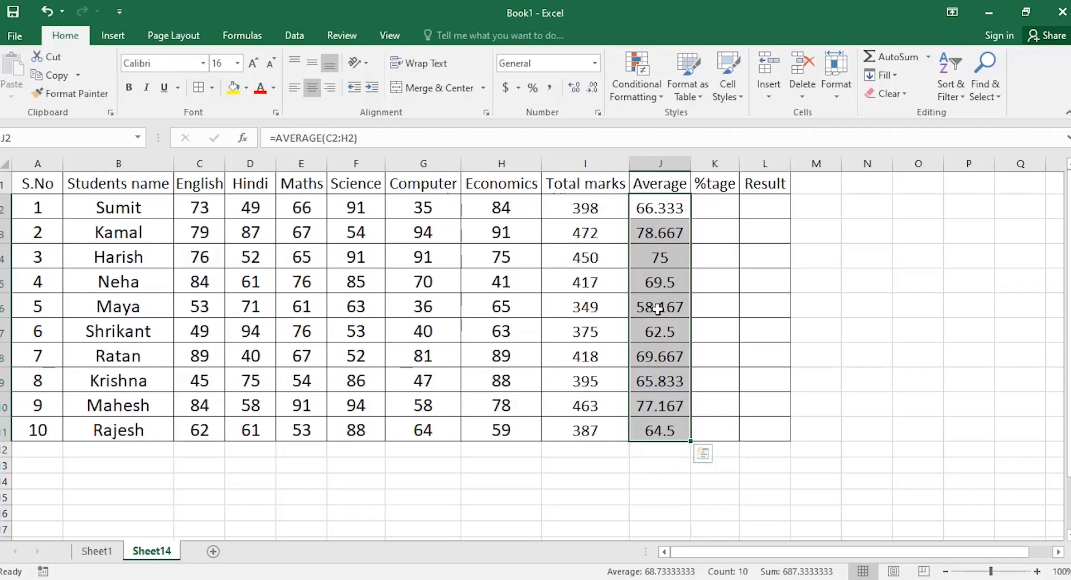
# Round the Average column to whole numbers by removing three decimal places.
pyautogui.click(591, 89)
pyautogui.click(591, 89)
pyautogui.click(591, 89)
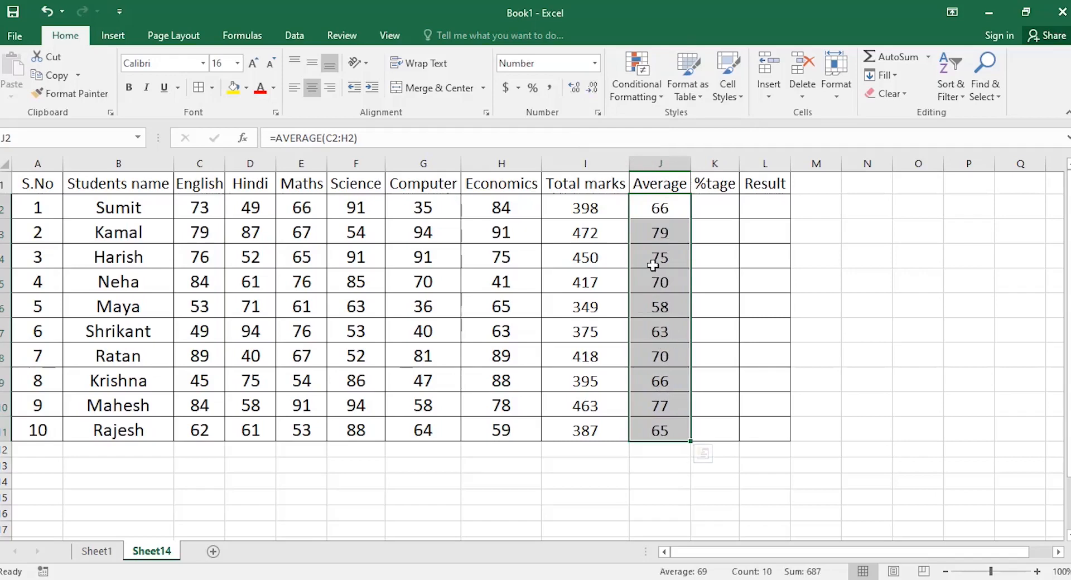
pyautogui.click(715, 209)
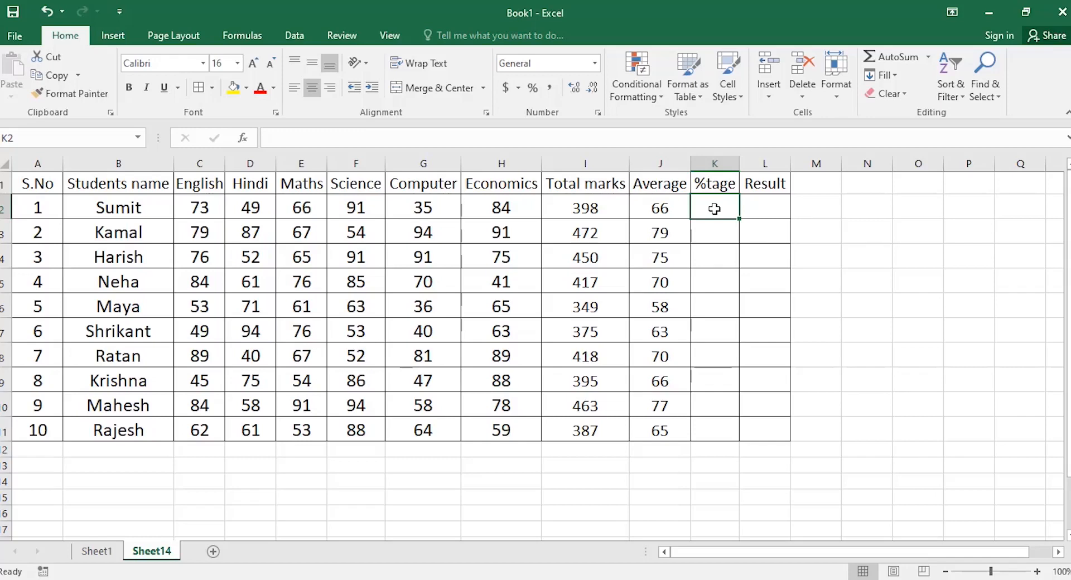
# Abandon Insert Function twice and start K2's formula by typing =.
pyautogui.click(243, 139)
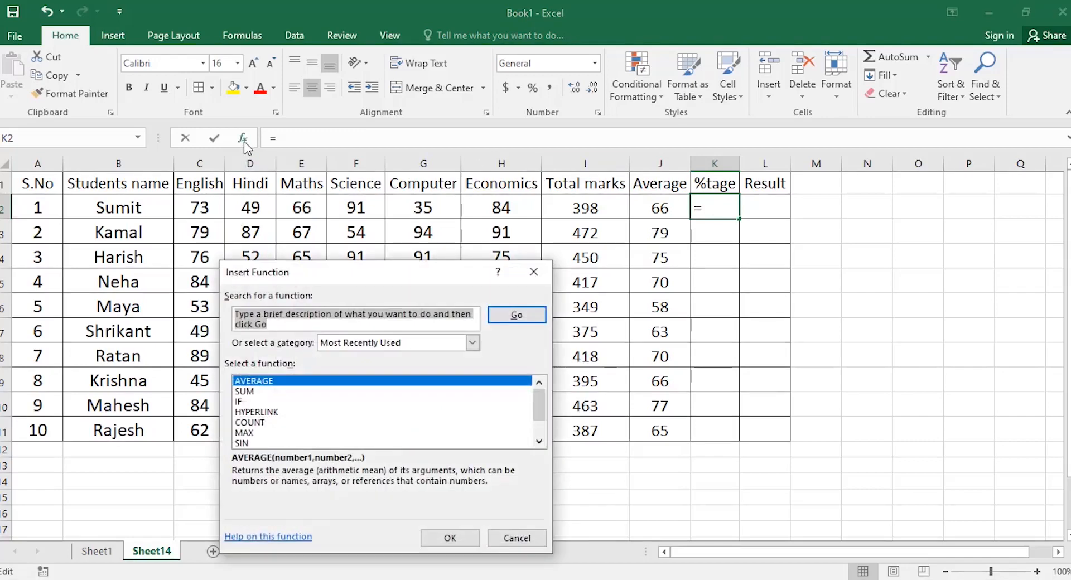
pyautogui.scroll(-1, 540, 405)
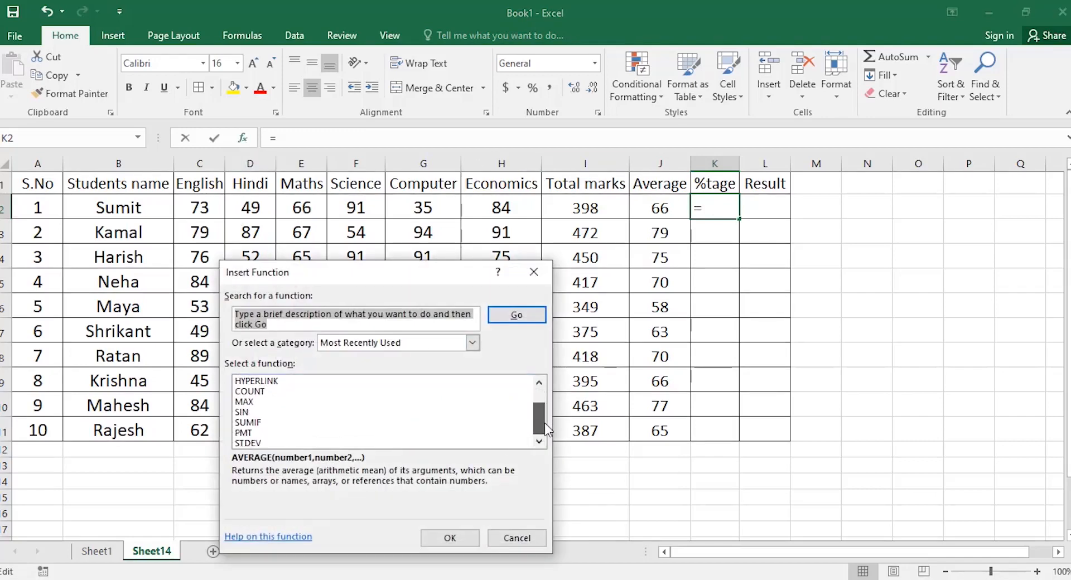
pyautogui.click(511, 539)
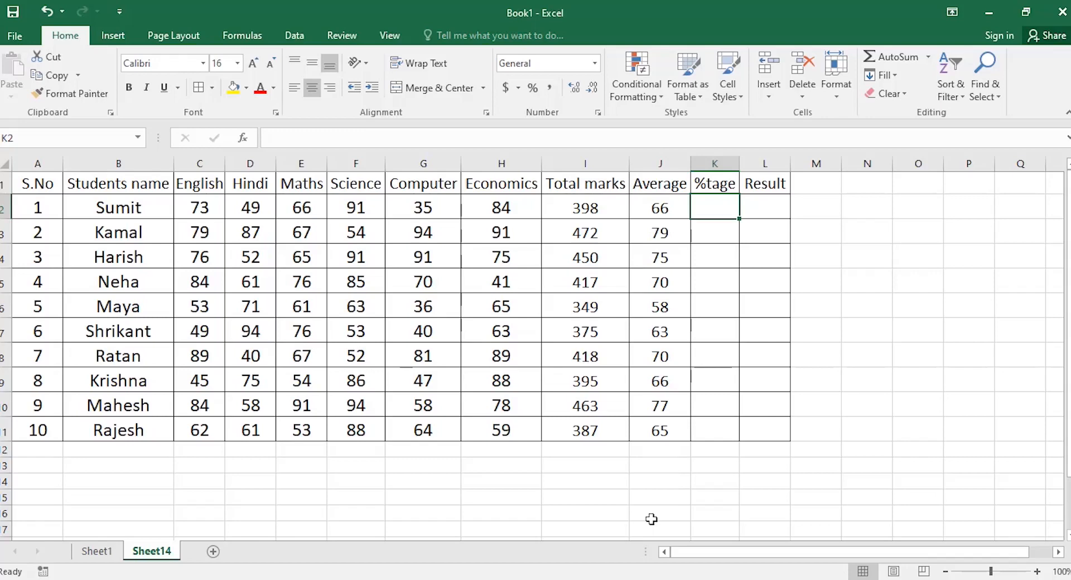
pyautogui.click(248, 141)
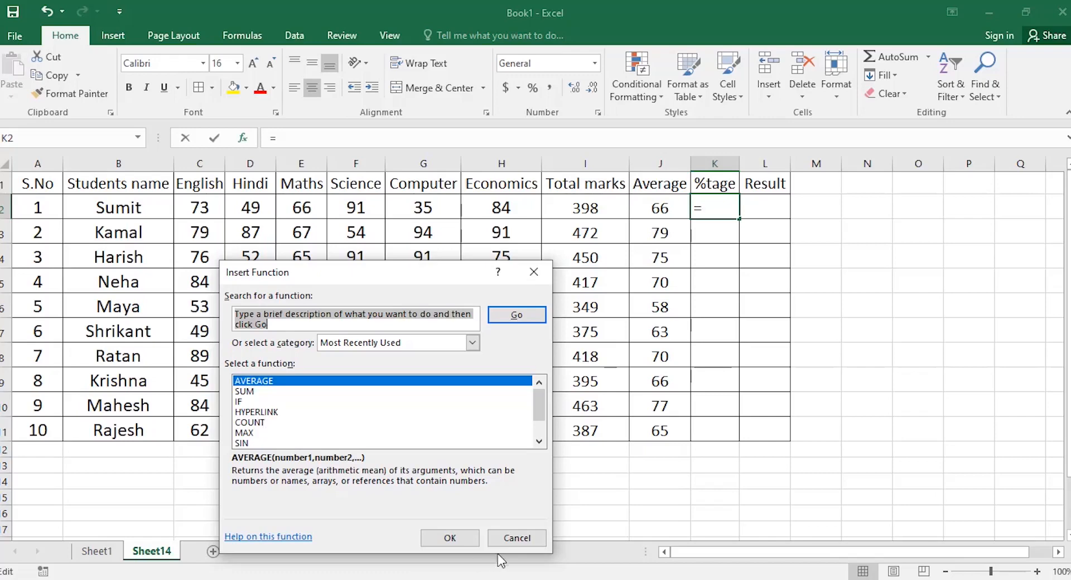
pyautogui.click(506, 538)
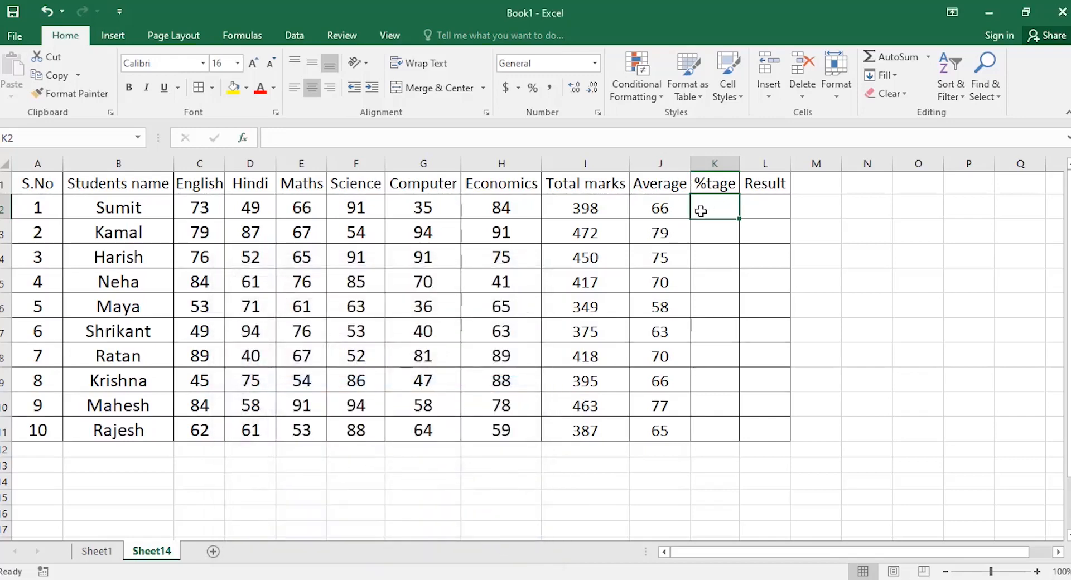
pyautogui.write('=')
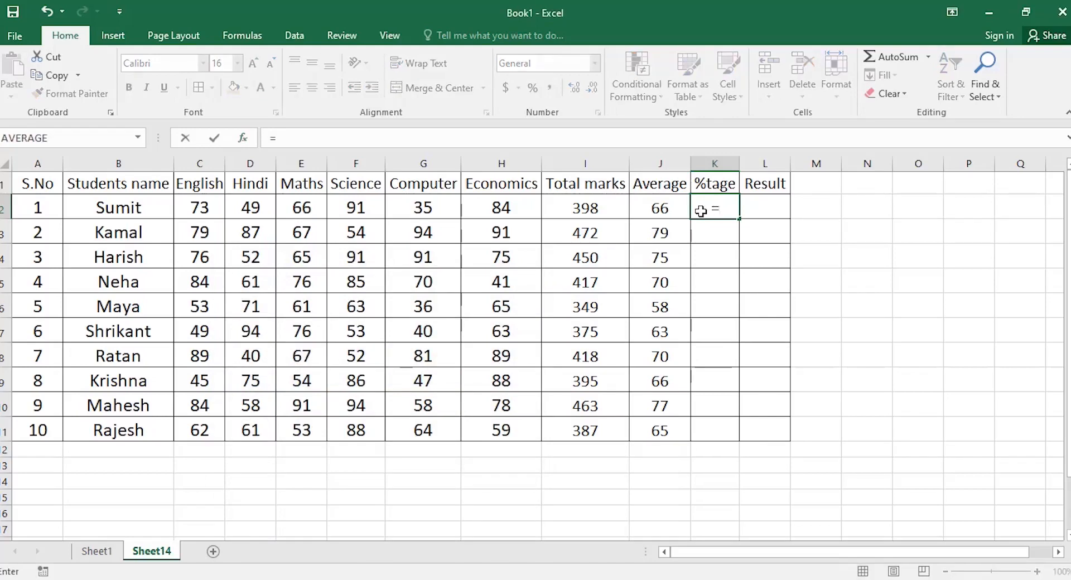
# Enter =I2/600*100 in K2, giving the first student's percentage of 66.3.
pyautogui.click(578, 207)
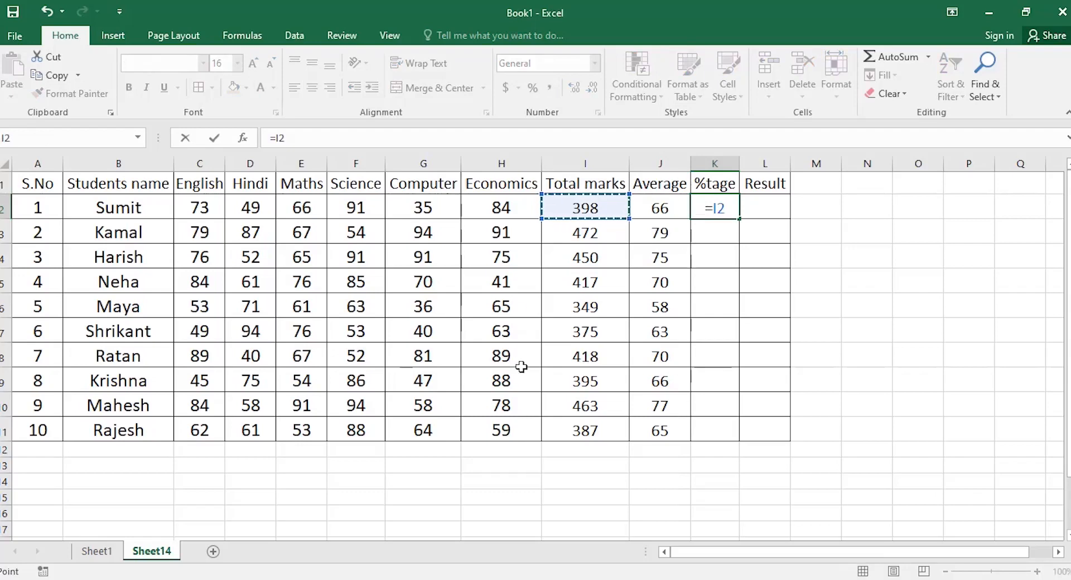
pyautogui.write('/')
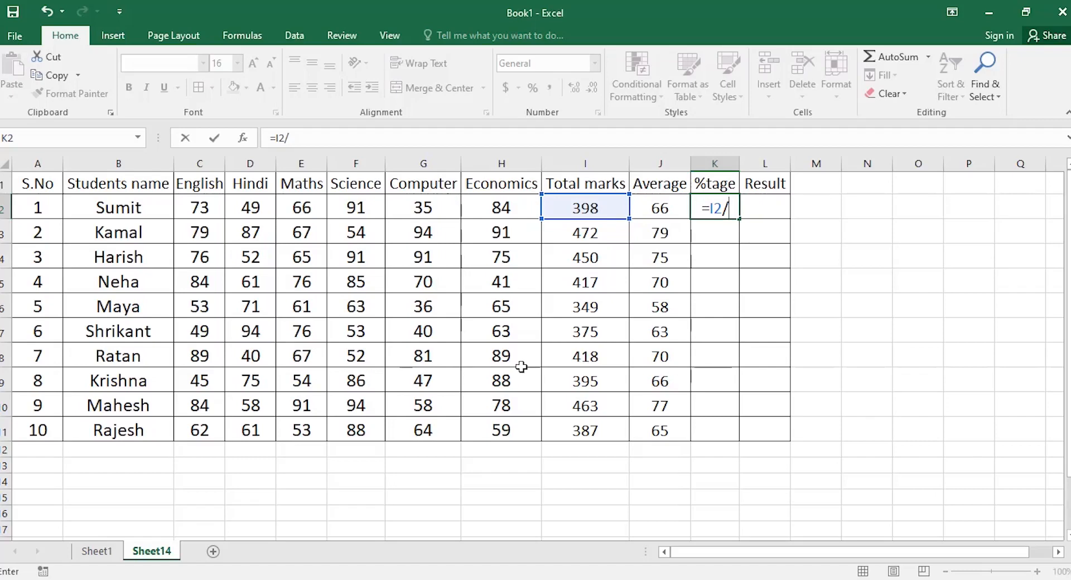
pyautogui.write('600')
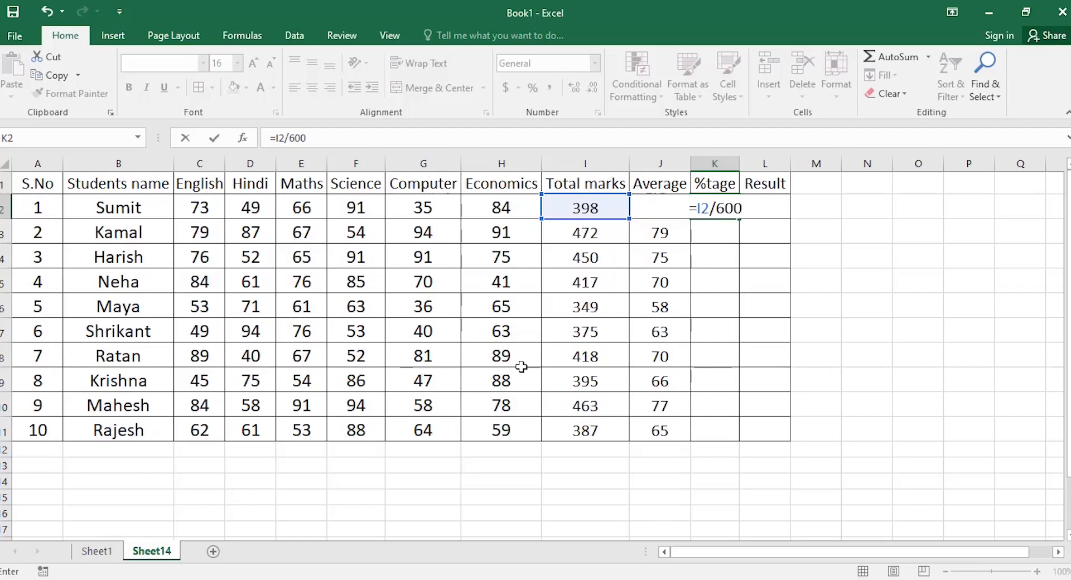
pyautogui.write('*100')
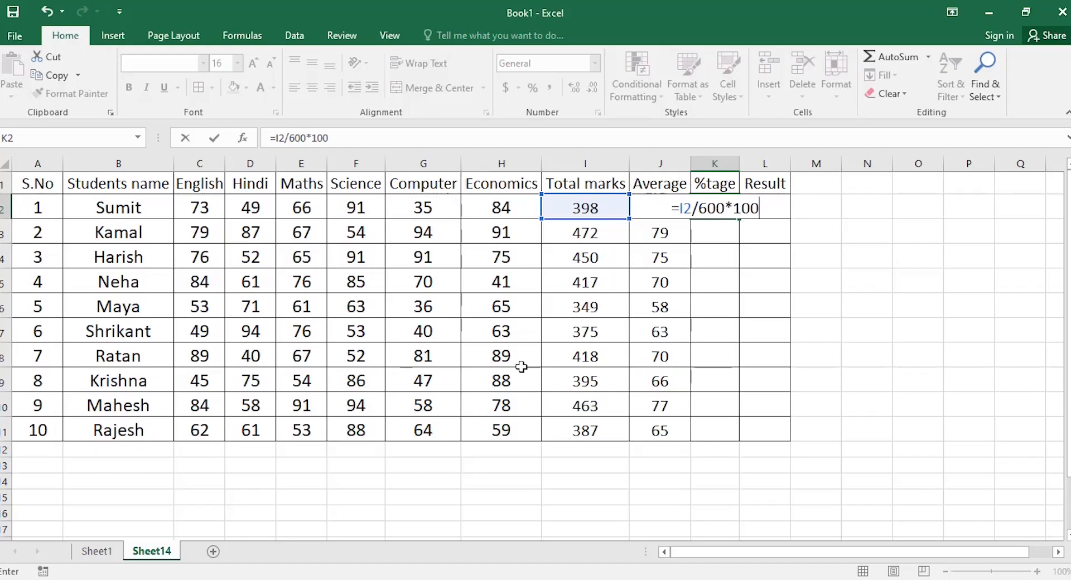
pyautogui.press('Return')
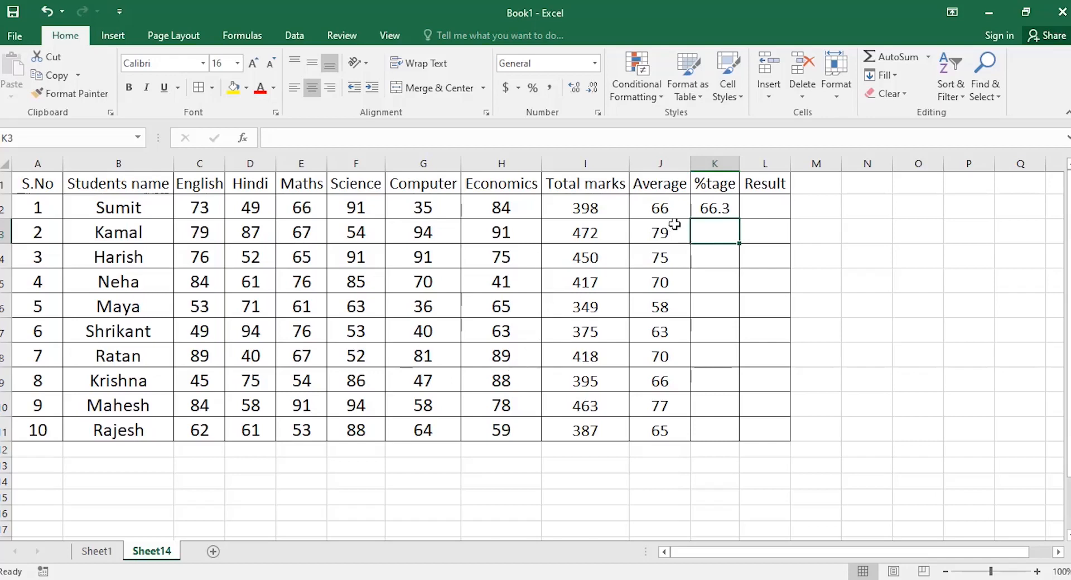
pyautogui.click(729, 208)
# Fill the percentage formula down to K11 and change the fifth student's English mark in C6 to 74.
pyautogui.moveTo(739, 219); pyautogui.dragTo(737, 435)
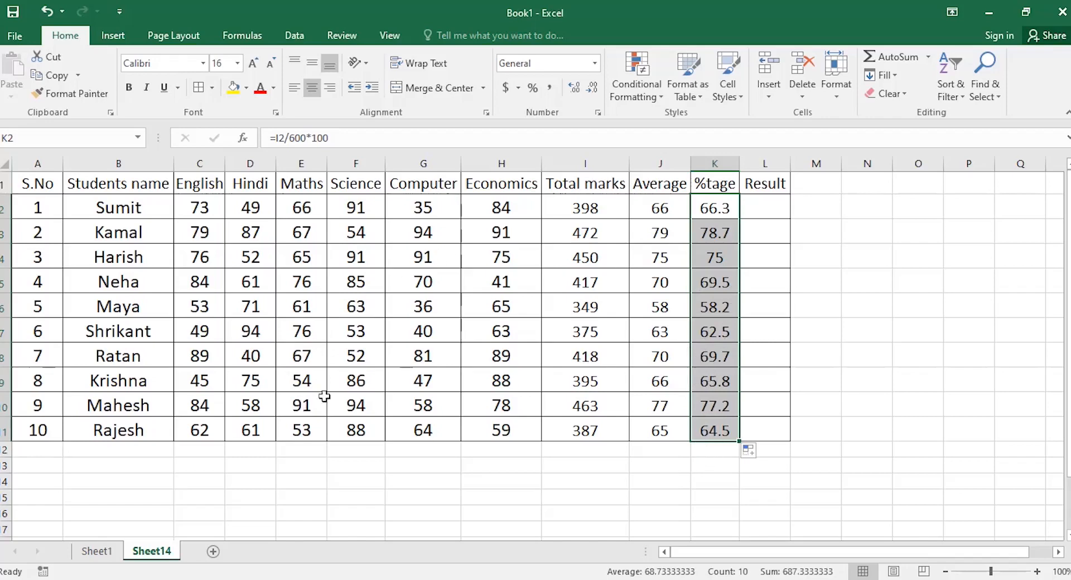
pyautogui.click(208, 311)
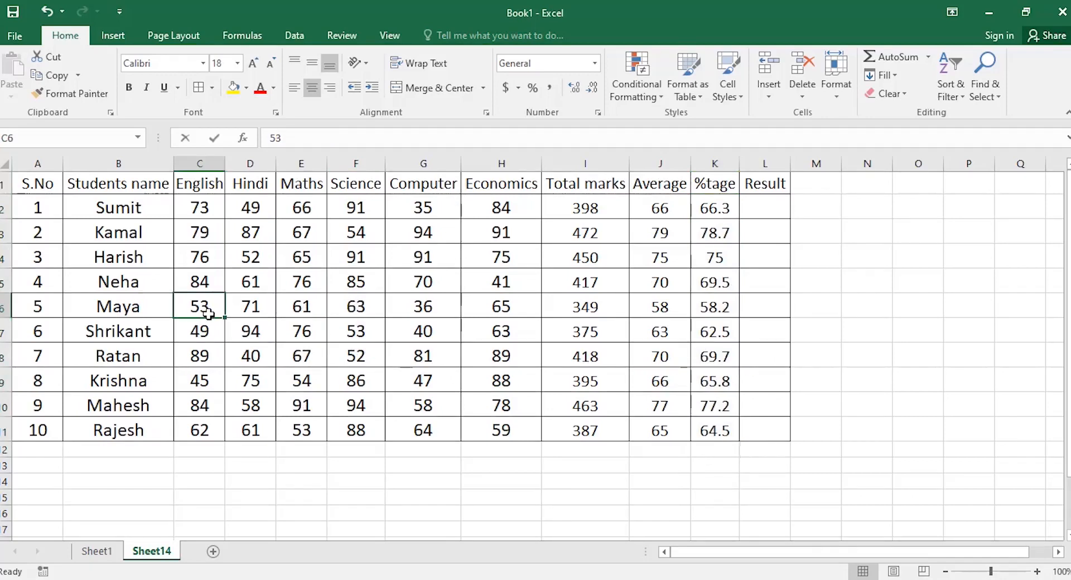
pyautogui.write('74')
pyautogui.press('Return')
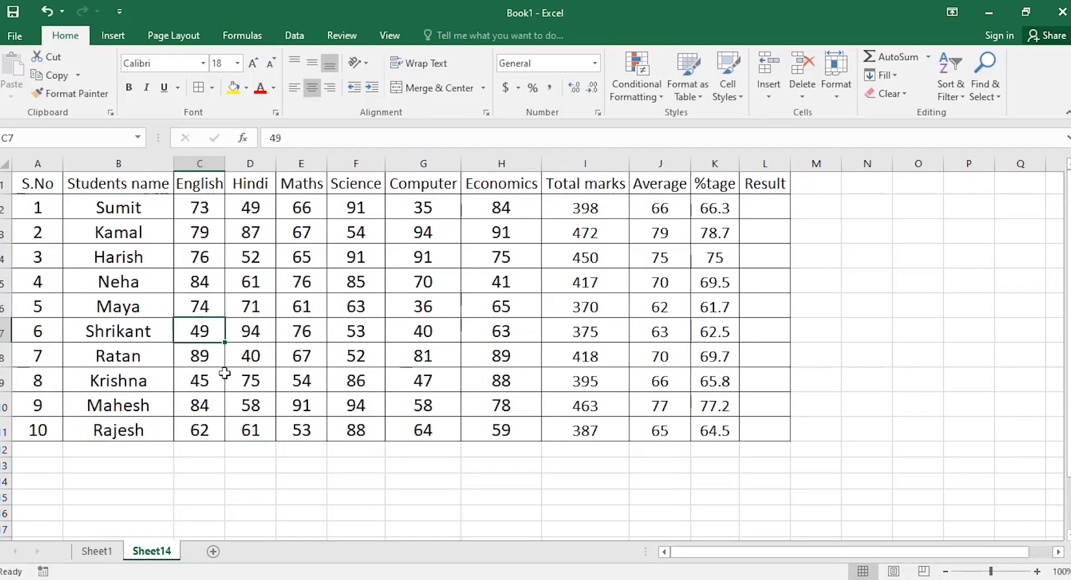
# Change the sixth student's Maths mark in E7 from 76 to 84.
pyautogui.click(310, 335)
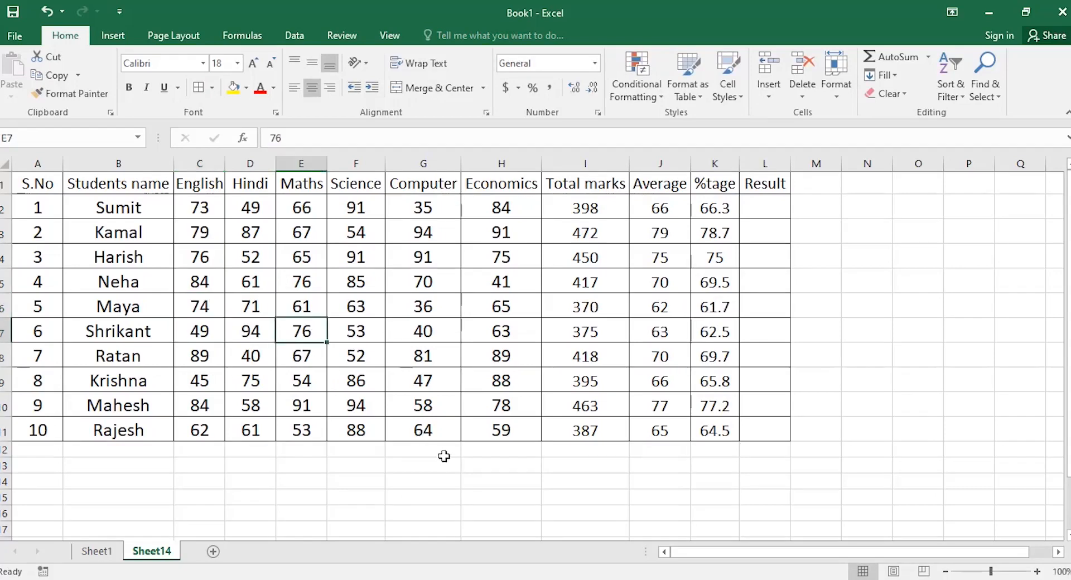
pyautogui.write('84')
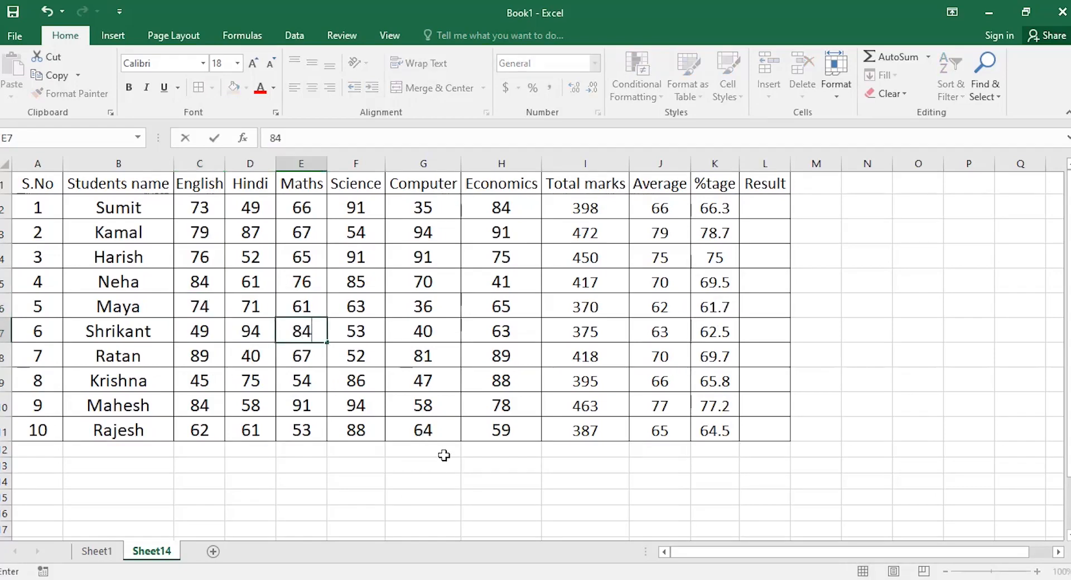
pyautogui.press('Return')
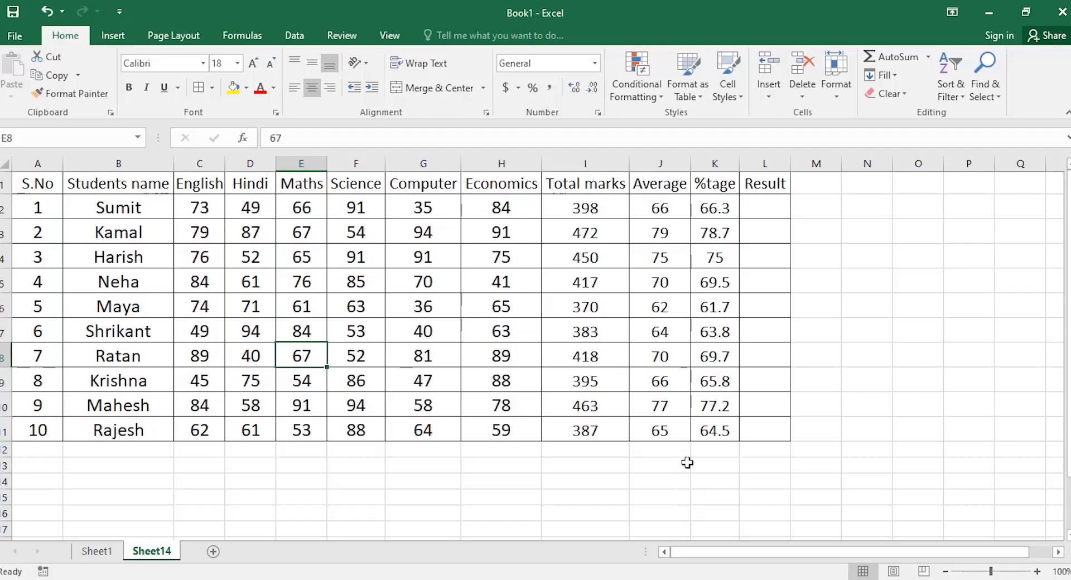
# Clear the %tage values in K2:K11 and enter =I2/600 in K2.
pyautogui.moveTo(729, 206); pyautogui.dragTo(729, 423)
pyautogui.press('Delete')
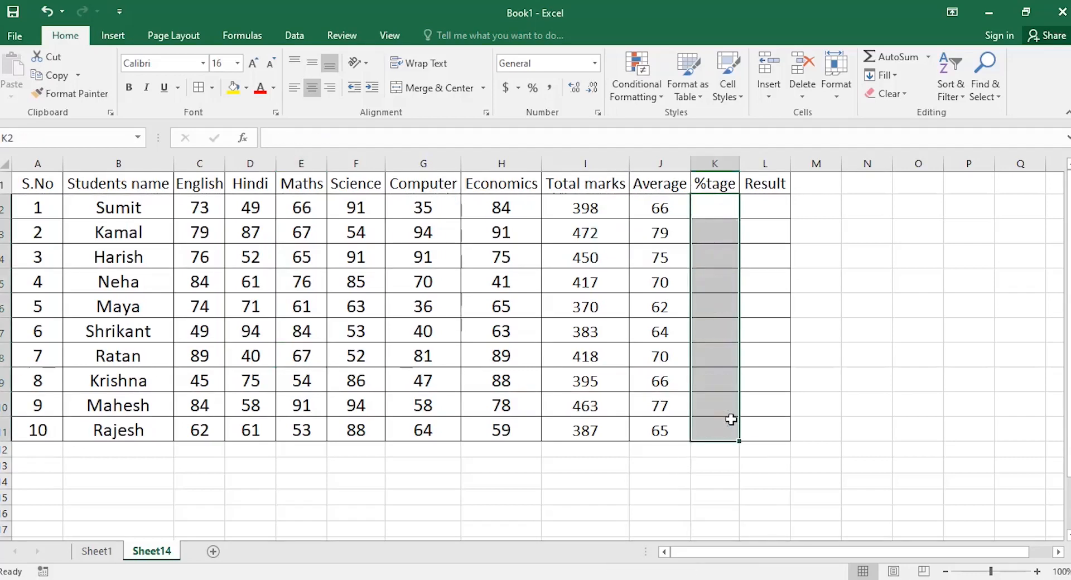
pyautogui.click(706, 206)
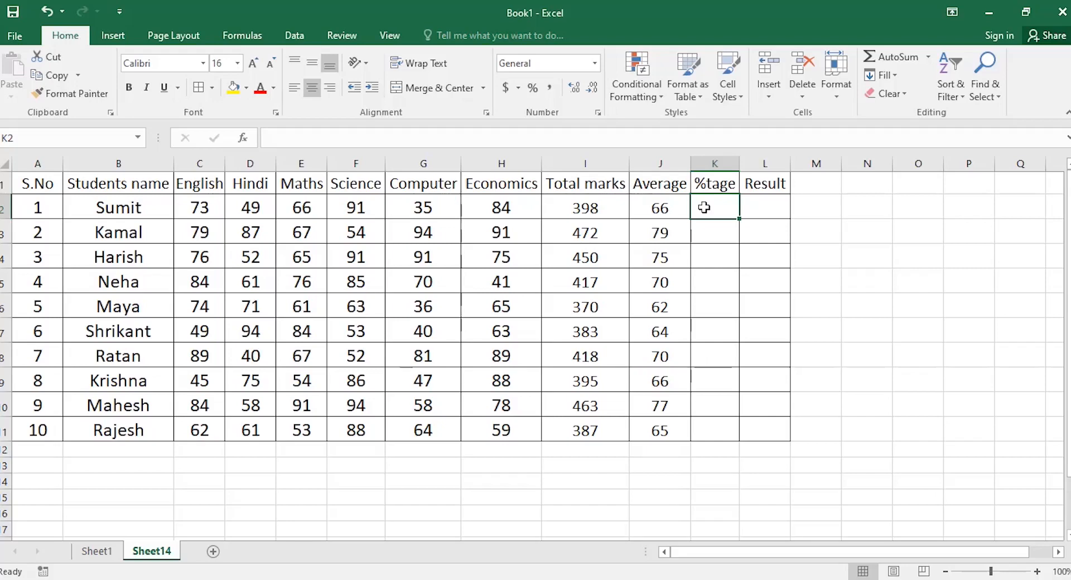
pyautogui.write('=')
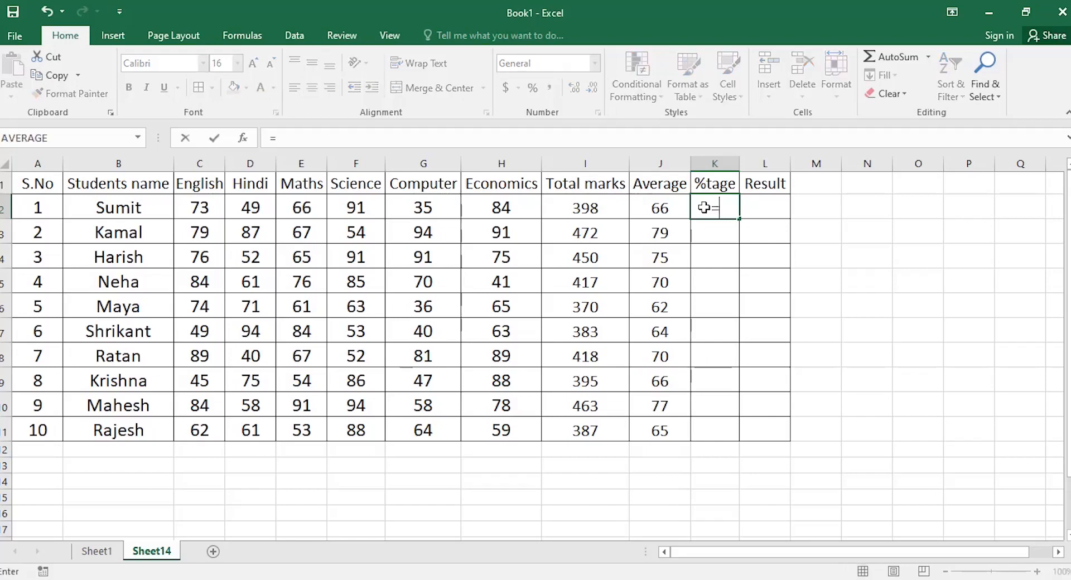
pyautogui.click(591, 205)
pyautogui.write('/')
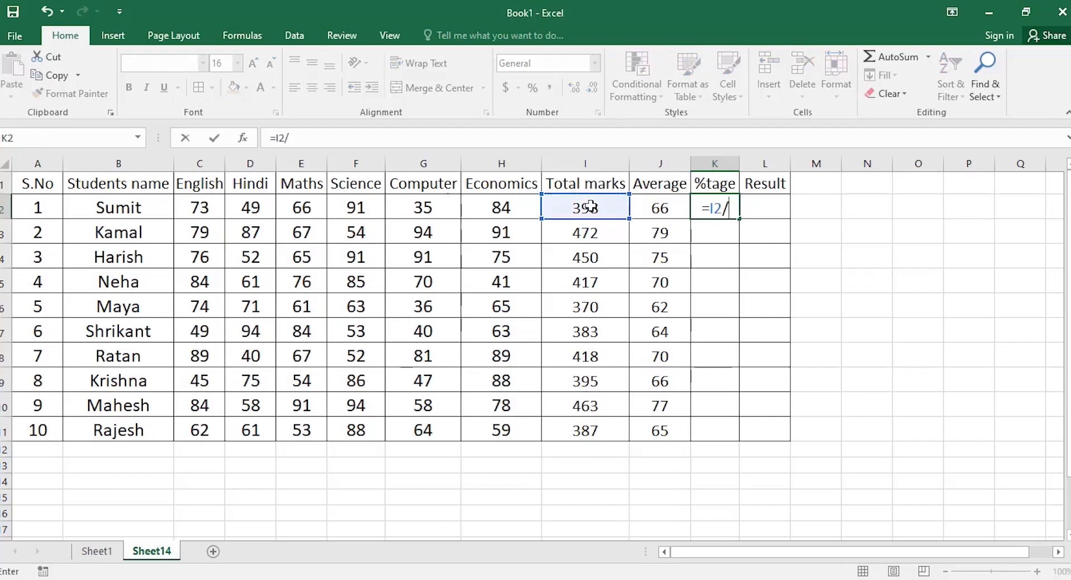
pyautogui.write('600')
pyautogui.press('Return')
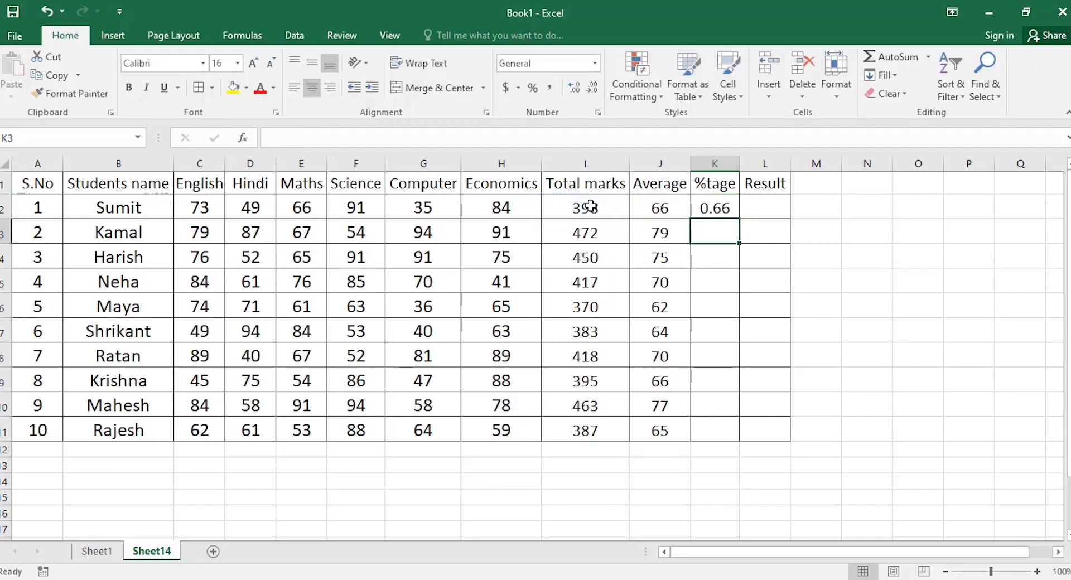
# Format K2 in Percent Style and fill the formula down to K11.
pyautogui.press('Up')
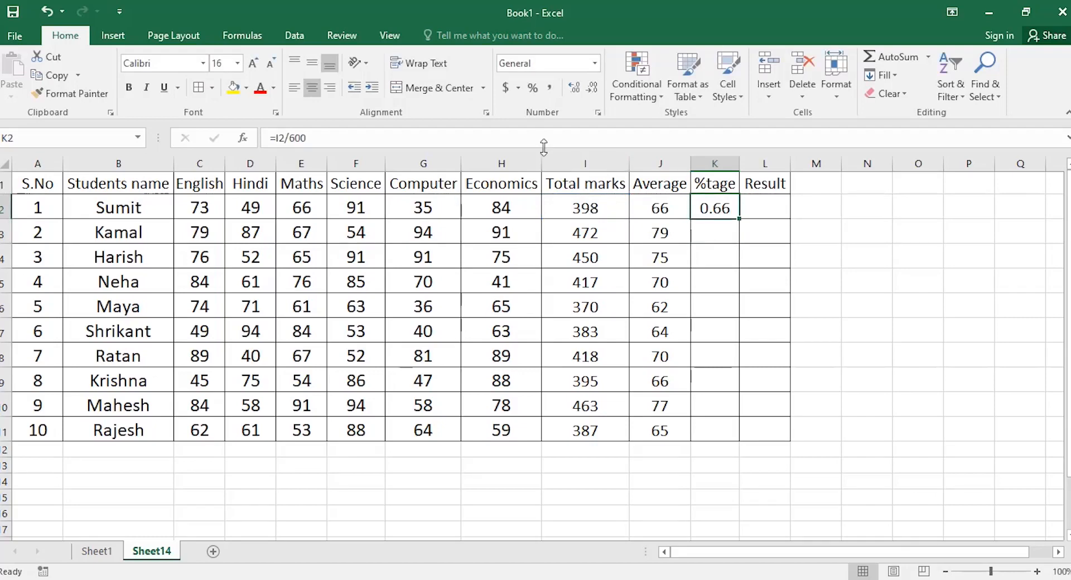
pyautogui.click(534, 89)
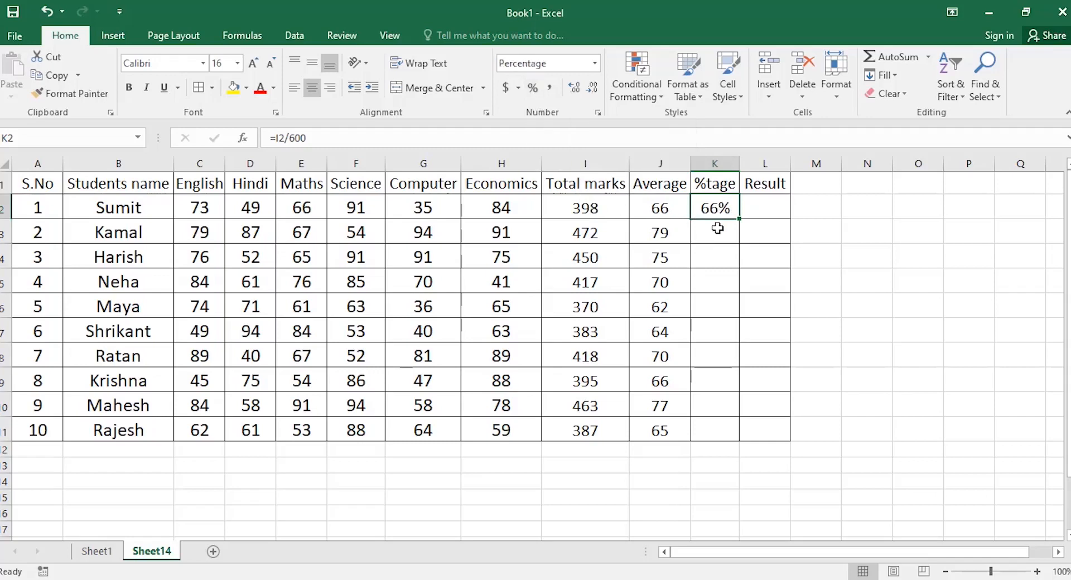
pyautogui.hotkey('shift', 'Down')
pyautogui.hotkey('shift', 'Down')
pyautogui.hotkey('shift', 'Down')
pyautogui.hotkey('shift', 'Down')
pyautogui.hotkey('shift', 'Down')
pyautogui.hotkey('shift', 'Down')
pyautogui.hotkey('shift', 'Down')
pyautogui.hotkey('shift', 'Down')
pyautogui.hotkey('shift', 'Down')
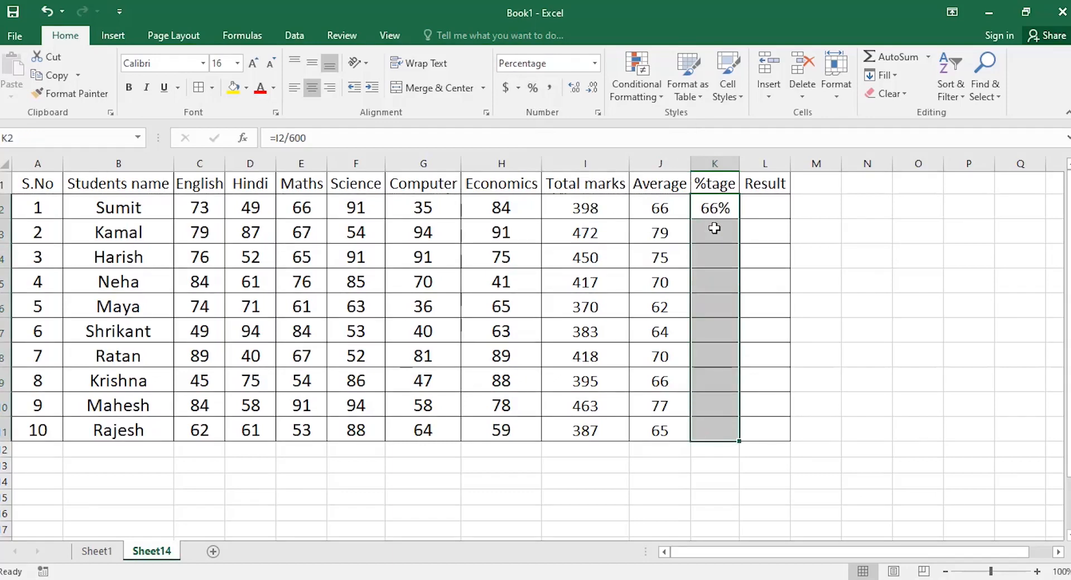
pyautogui.hotkey('ctrl', 'd')
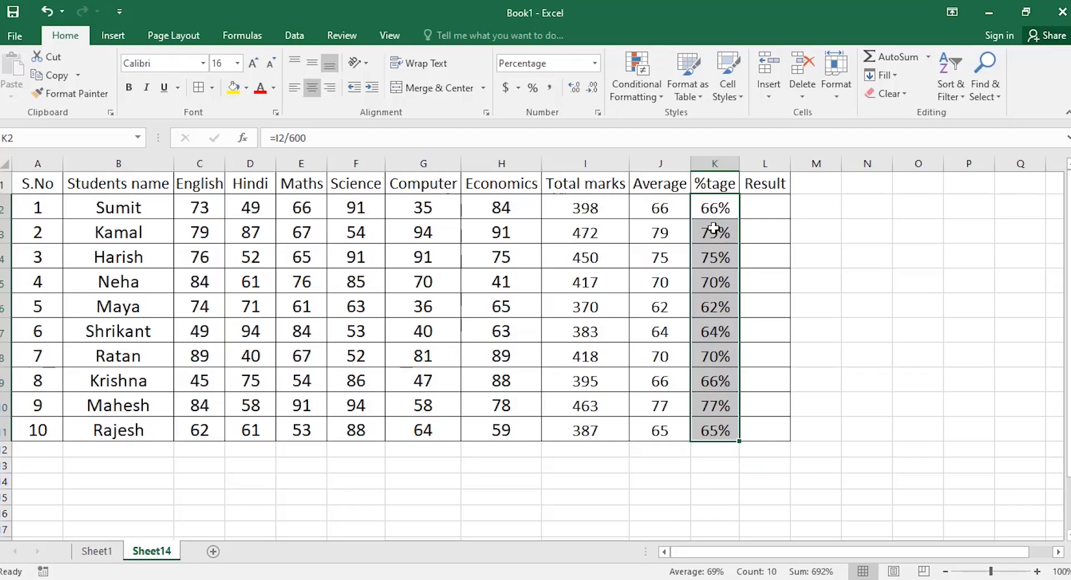
pyautogui.click(753, 209)
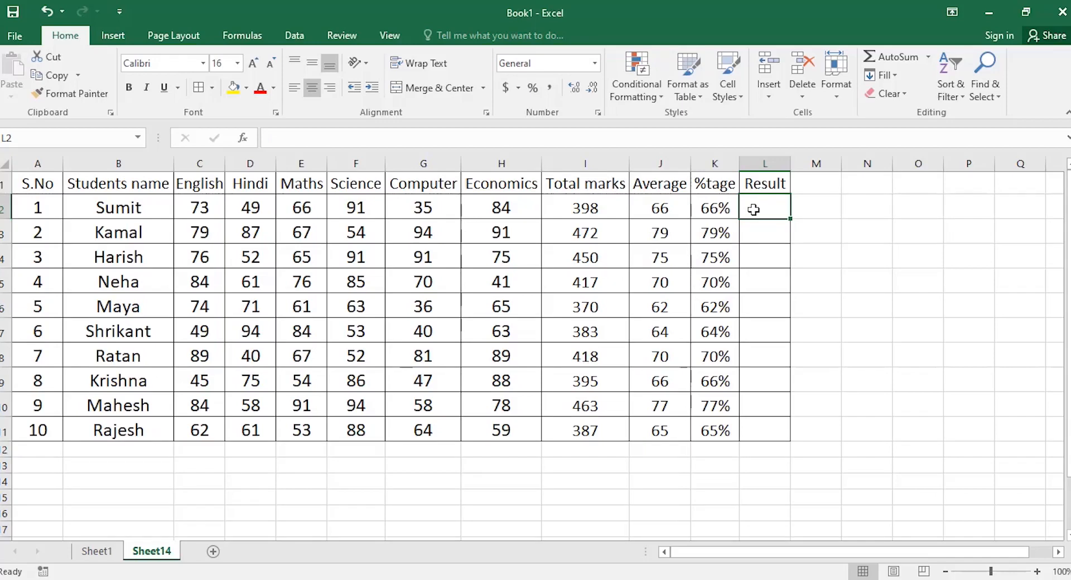
# Insert the IF function into L2 from the function picker, leaving Logical_test empty.
pyautogui.click(249, 144)
pyautogui.click(243, 402)
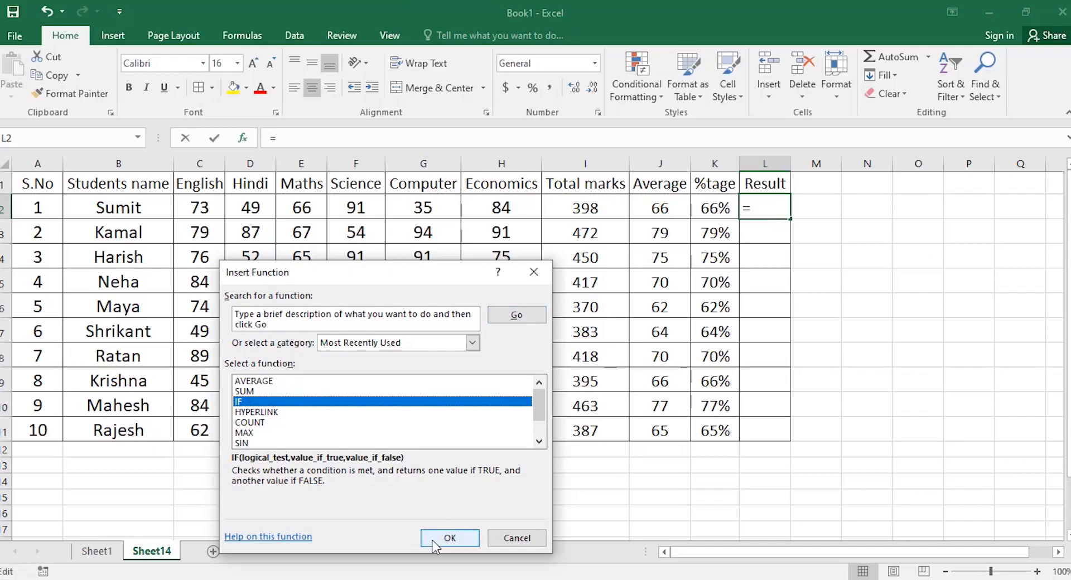
pyautogui.click(446, 538)
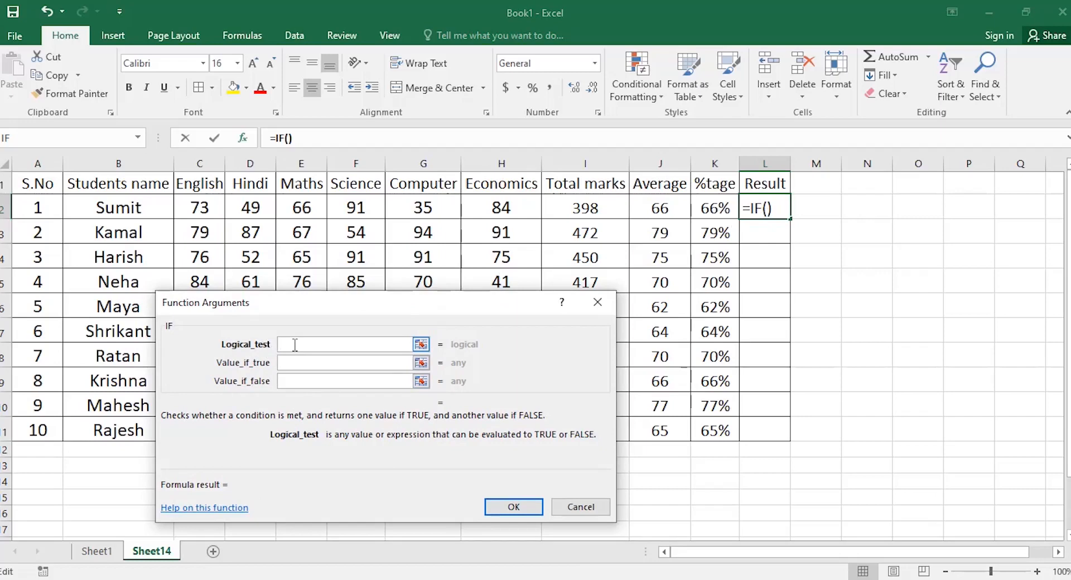
pyautogui.click(197, 196)
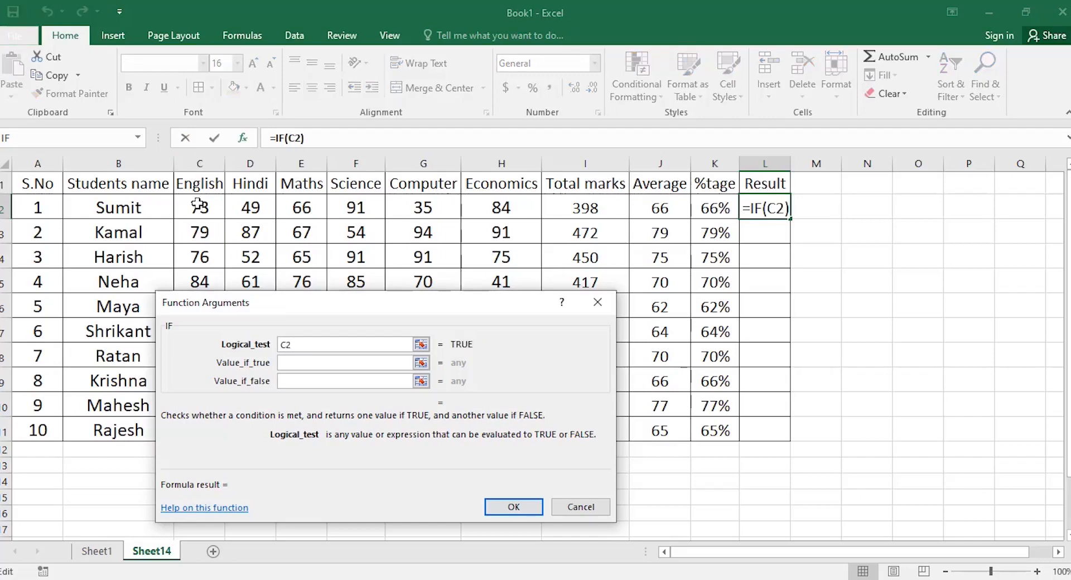
pyautogui.write('>')
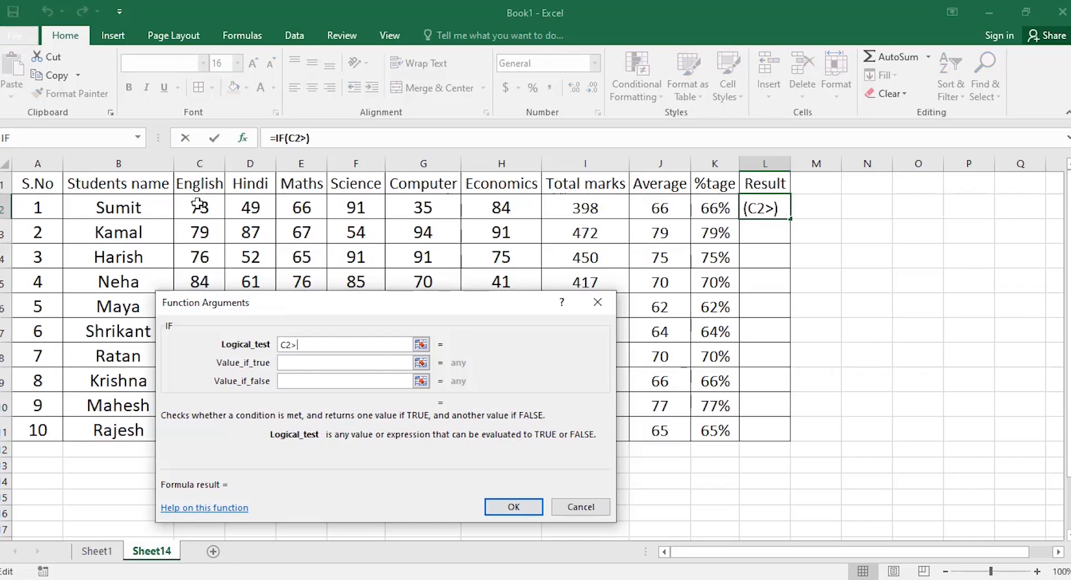
pyautogui.write('=')
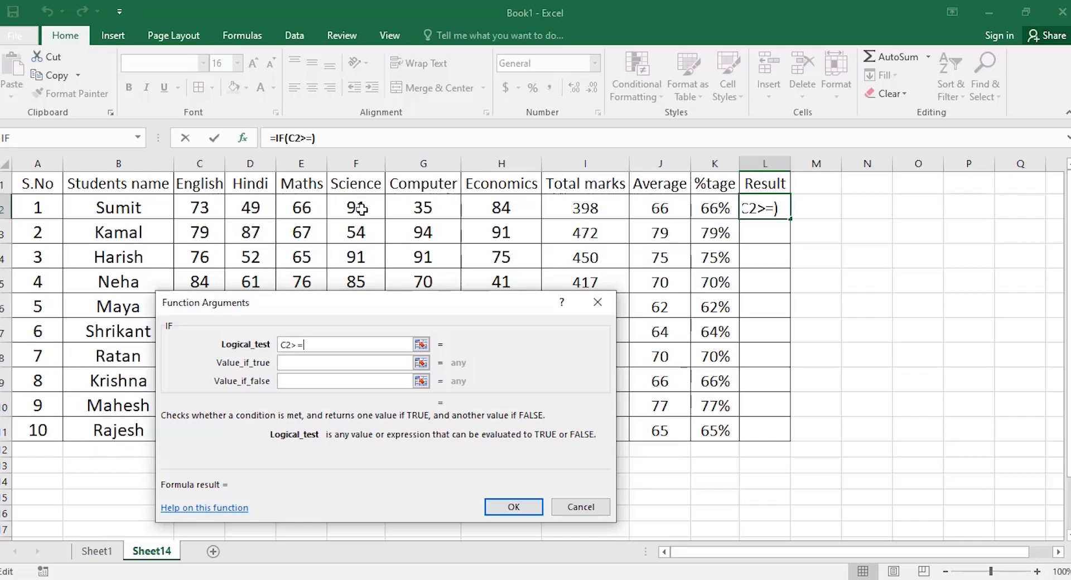
pyautogui.write('90')
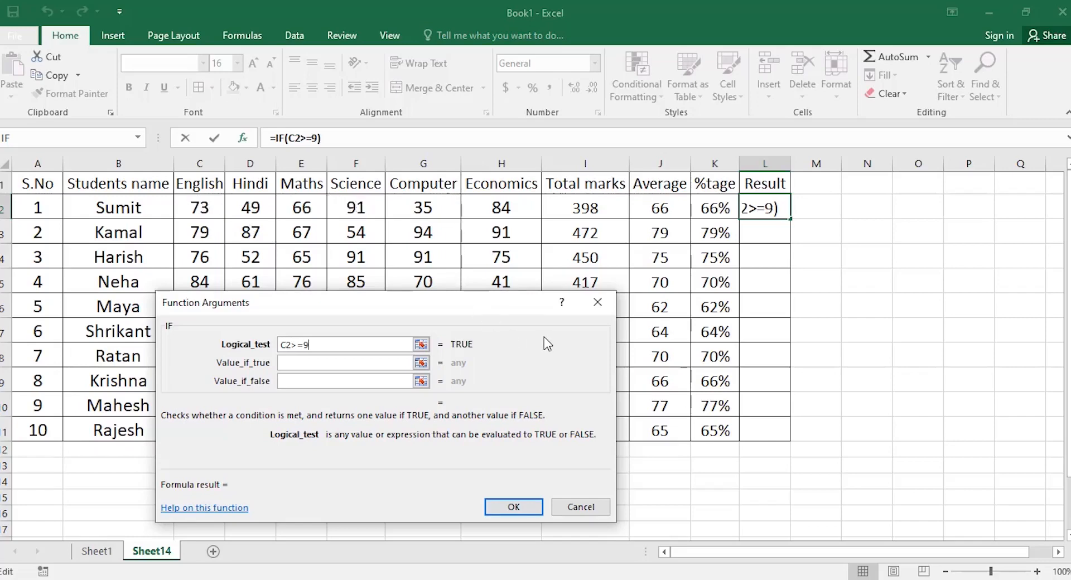
pyautogui.press('BackSpace')
pyautogui.press('BackSpace')
pyautogui.press('BackSpace')
pyautogui.press('BackSpace')
pyautogui.press('BackSpace')
pyautogui.press('BackSpace')
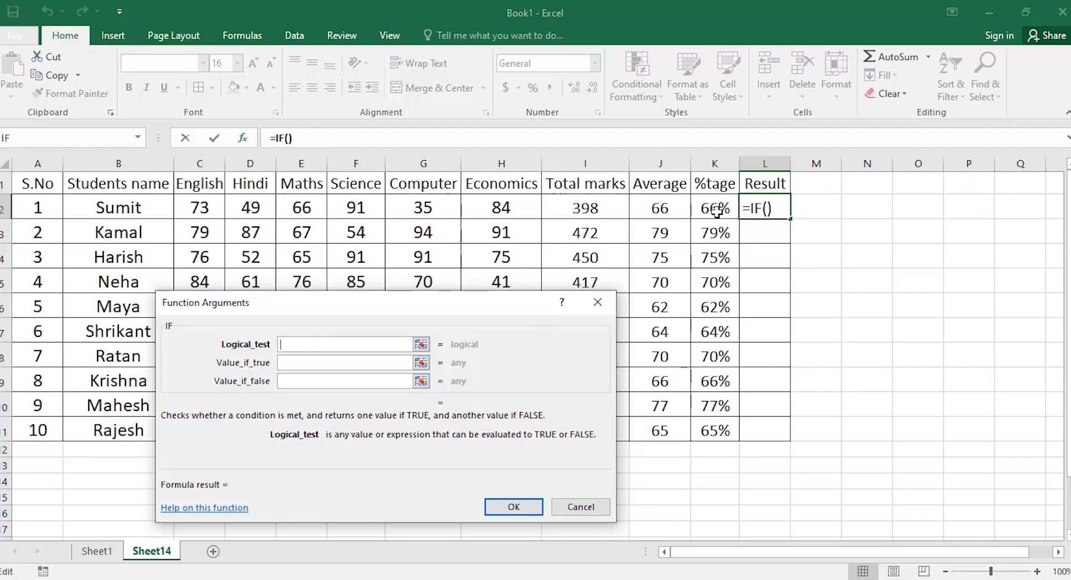
# Set L2's IF arguments to K2>=75%, "Pass" and "FAIL" and confirm.
pyautogui.write('K2')
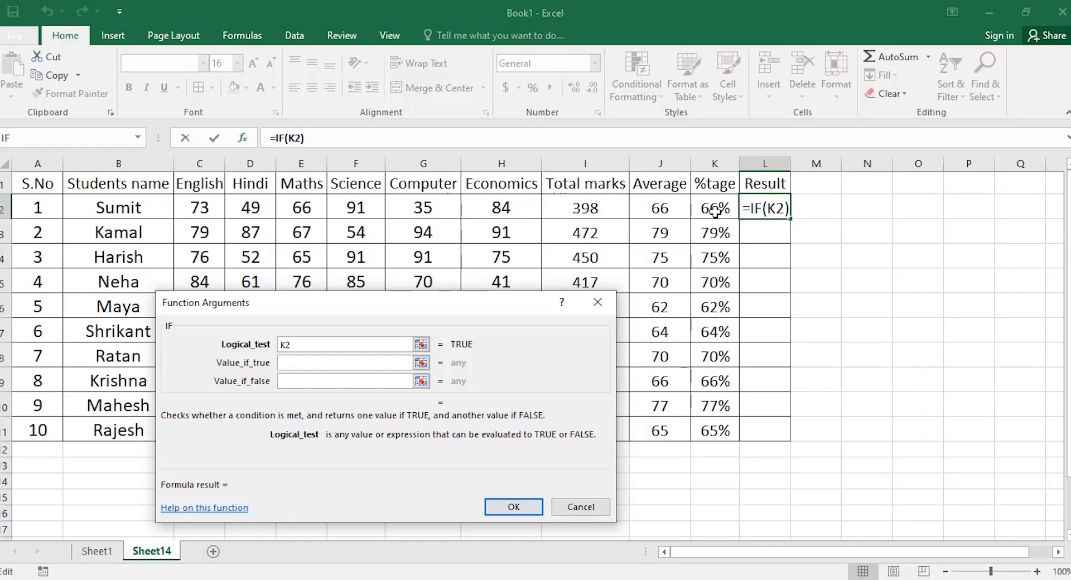
pyautogui.write('>=')
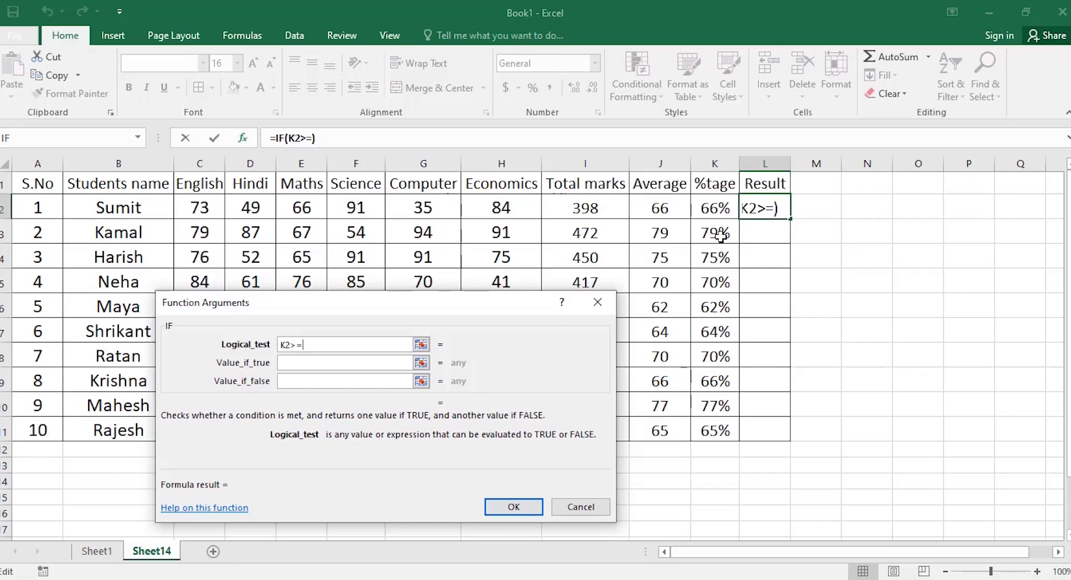
pyautogui.write('75')
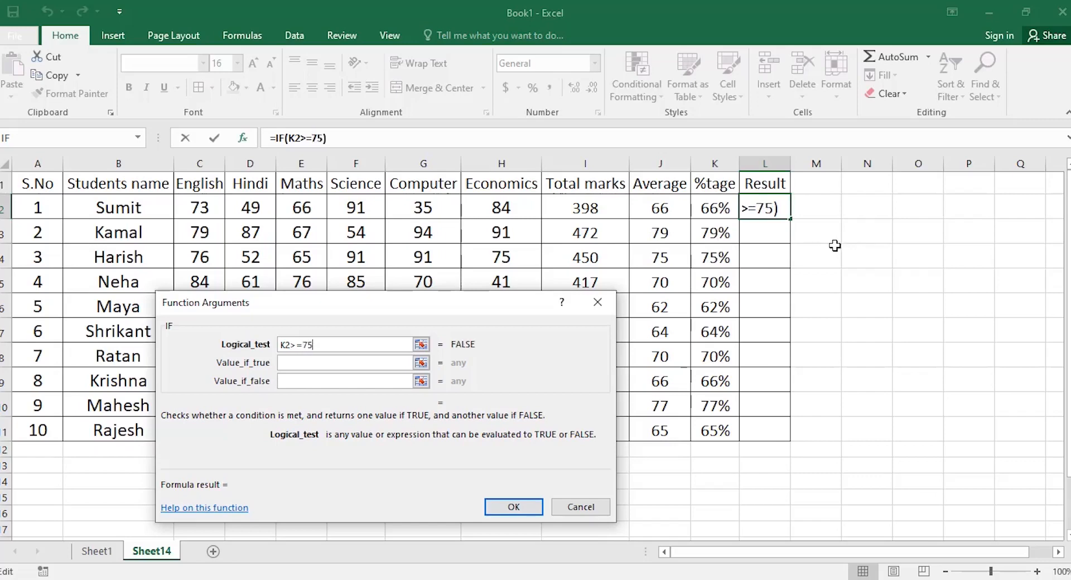
pyautogui.write('%')
pyautogui.click(290, 364)
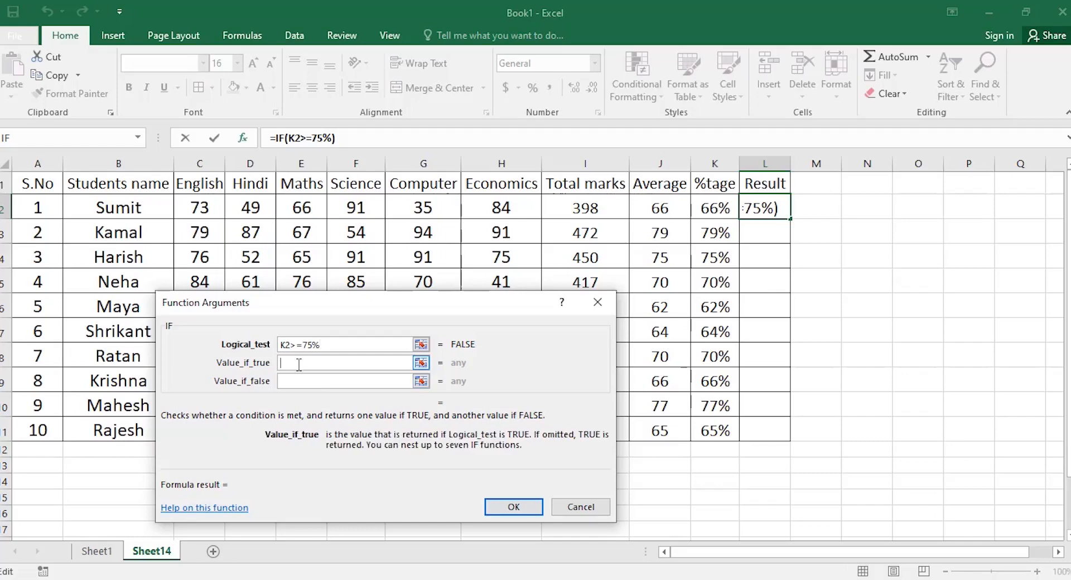
pyautogui.write('"Pass"')
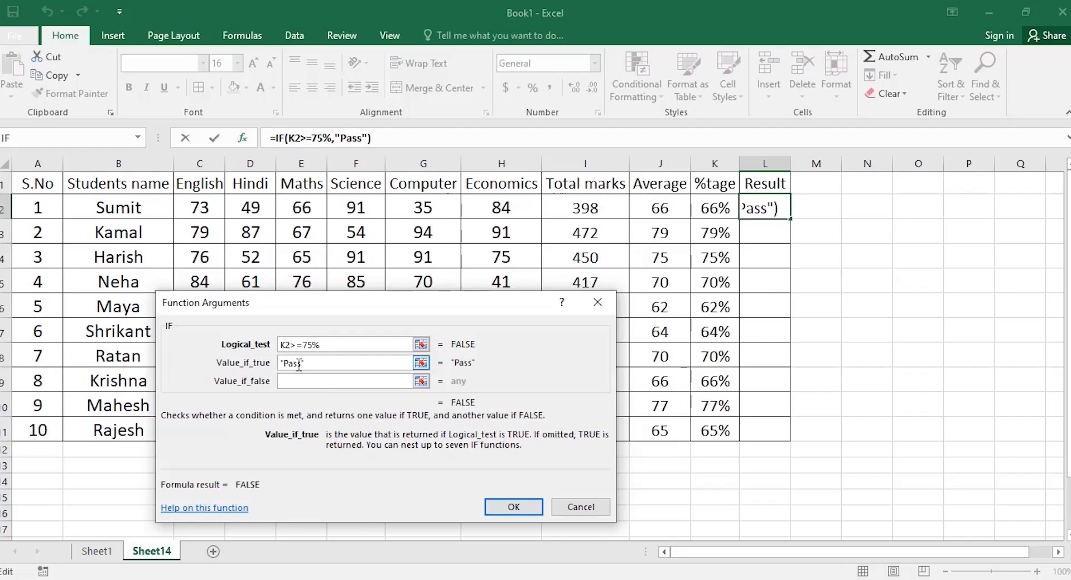
pyautogui.click(296, 380)
pyautogui.click(295, 383)
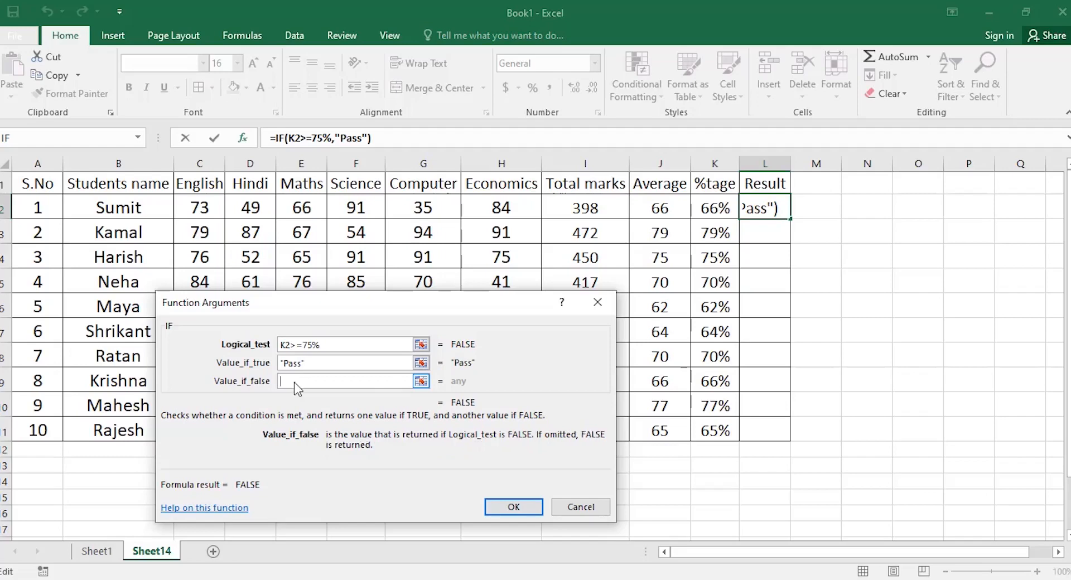
pyautogui.write('"')
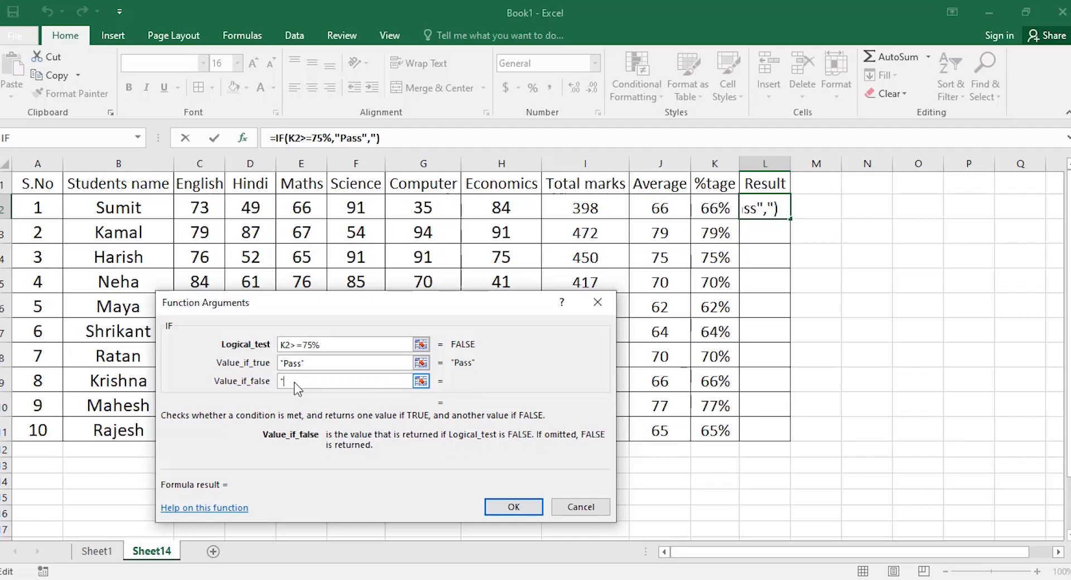
pyautogui.write('FAIL"')
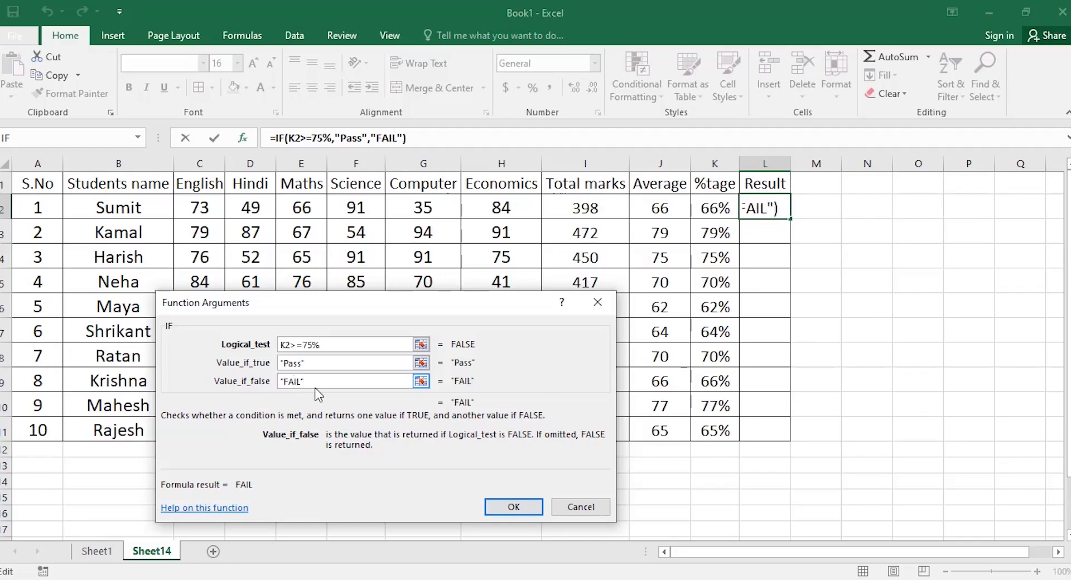
pyautogui.click(513, 507)
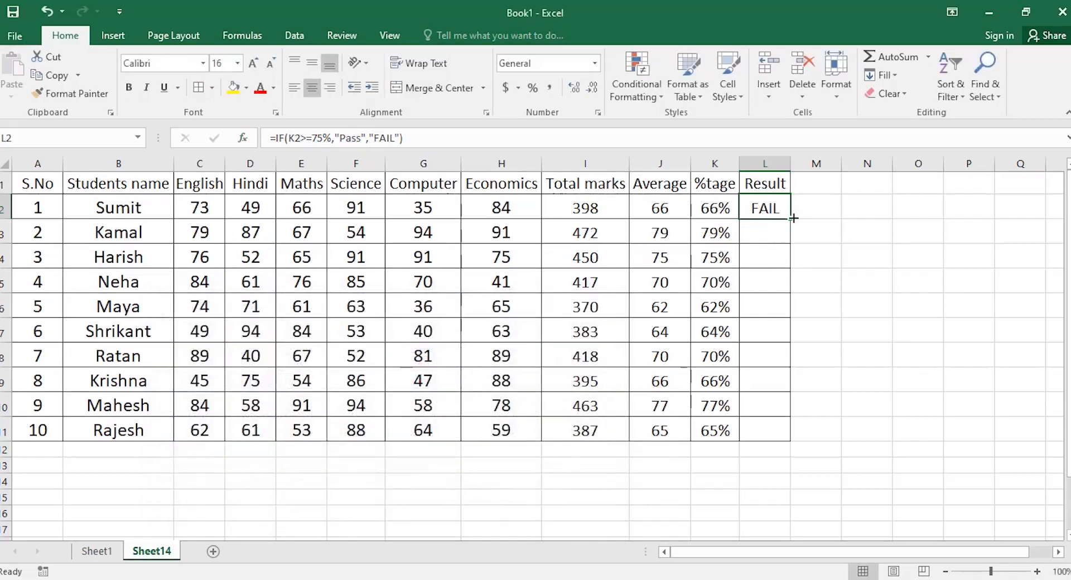
pyautogui.moveTo(791, 219); pyautogui.dragTo(795, 432)
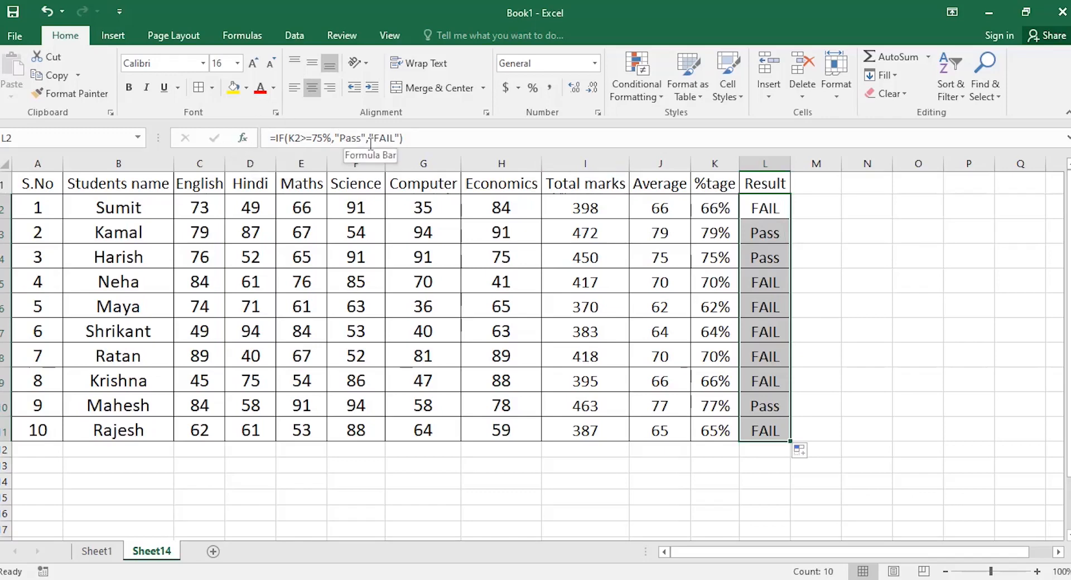
pyautogui.moveTo(761, 233); pyautogui.dragTo(759, 438)
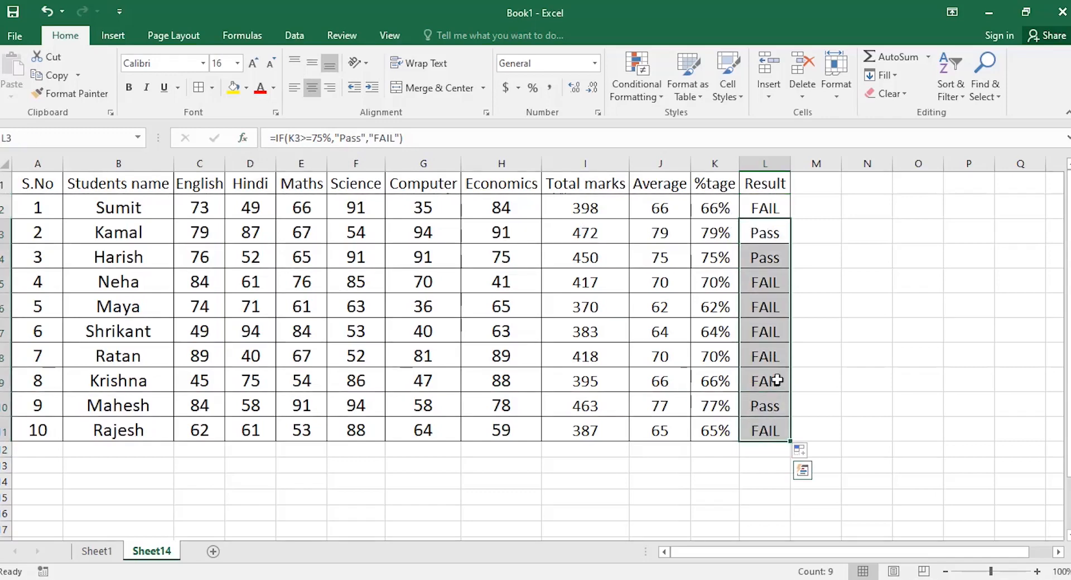
pyautogui.press('Delete')
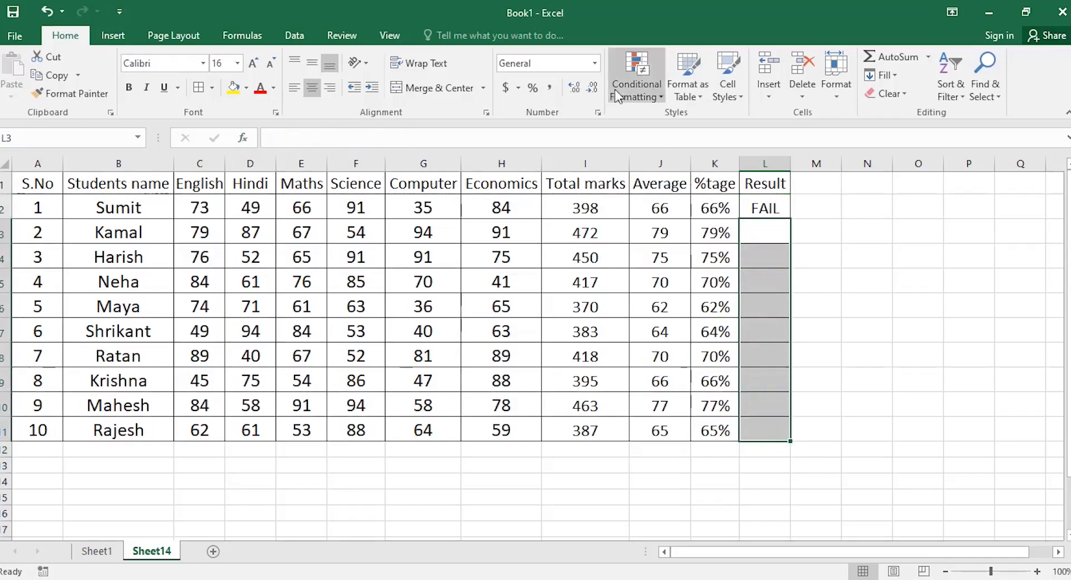
# Nest a second IF in L2's formula returning "Average" when K2 is at least 70%.
pyautogui.click(758, 207)
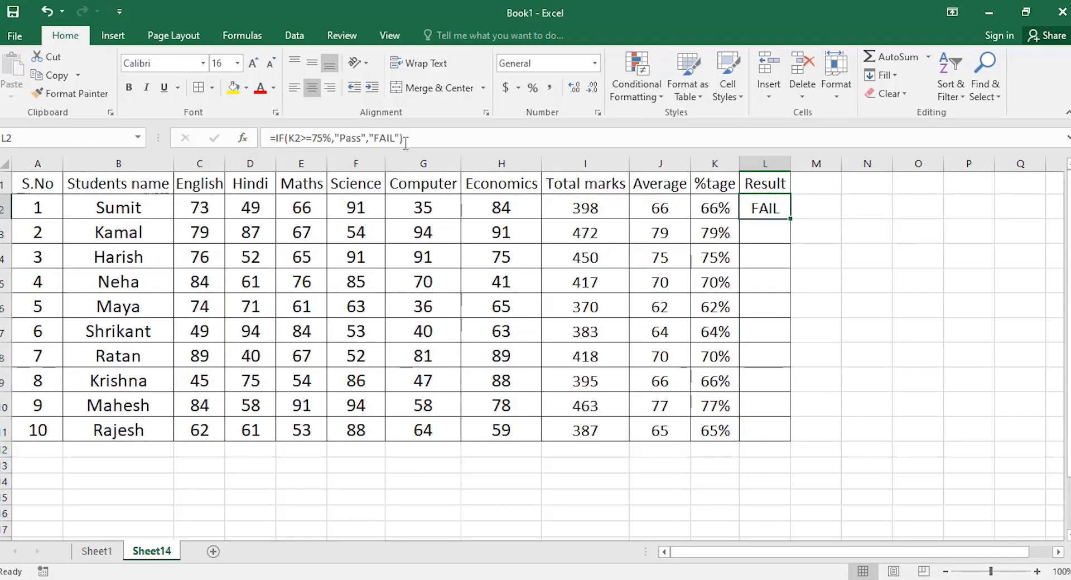
pyautogui.click(333, 138)
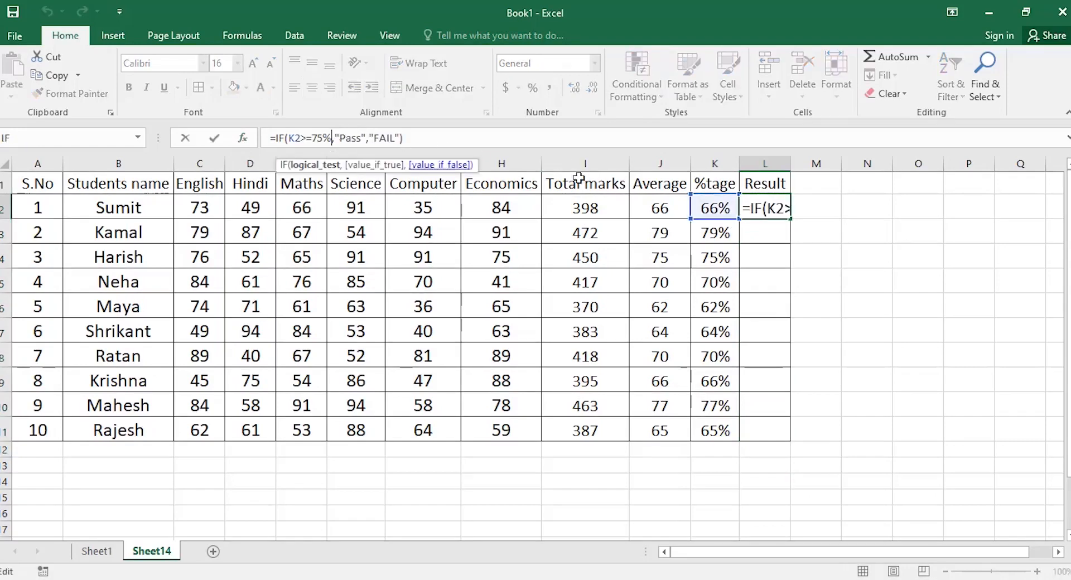
pyautogui.press('Right')
pyautogui.press('Right')
pyautogui.press('Right')
pyautogui.press('Right')
pyautogui.press('Right')
pyautogui.press('Right')
pyautogui.press('Right')
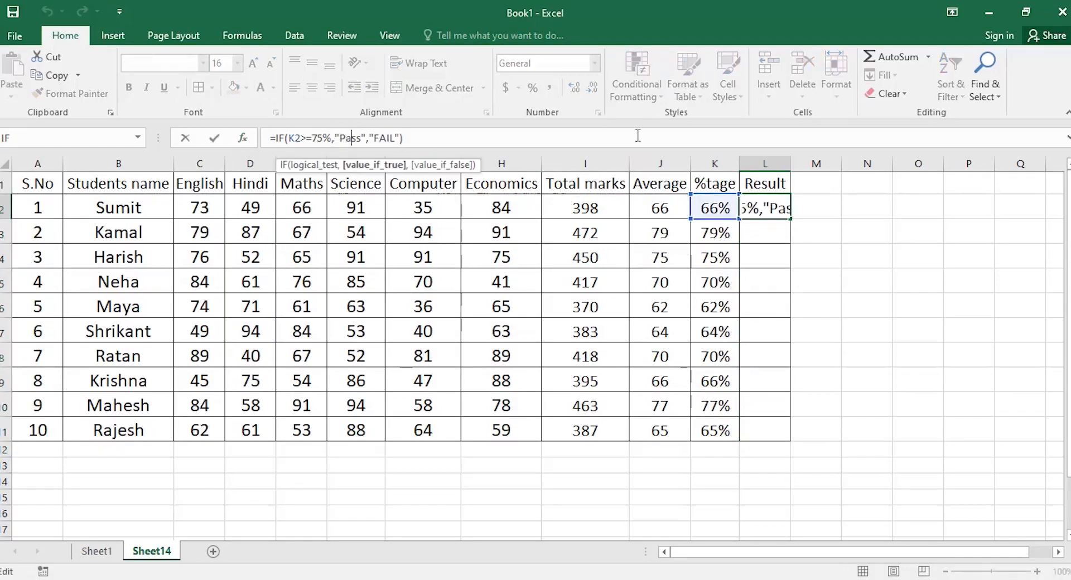
pyautogui.press('Right')
pyautogui.write('if')
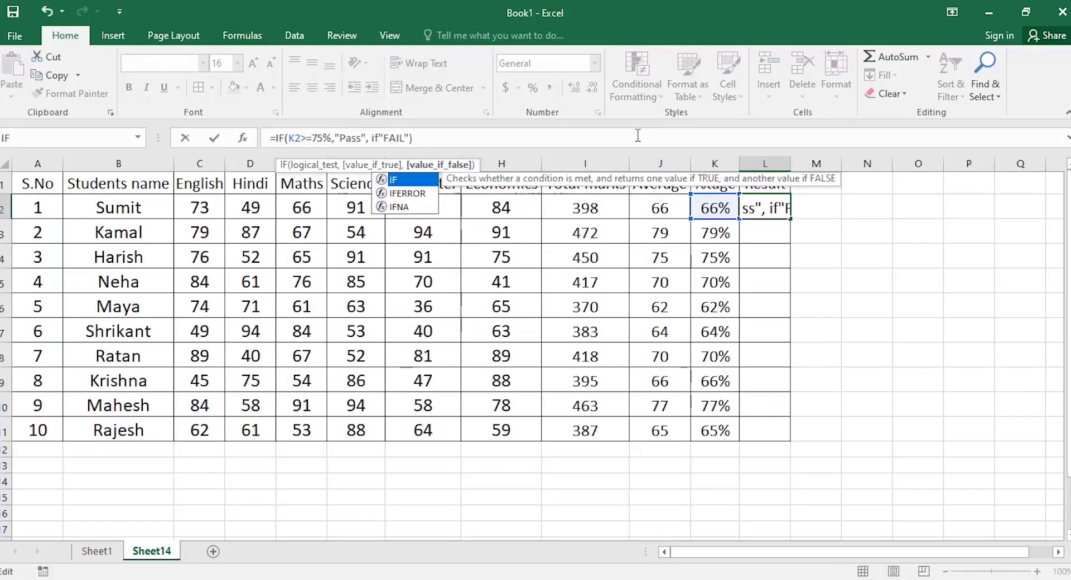
pyautogui.press('Tab')
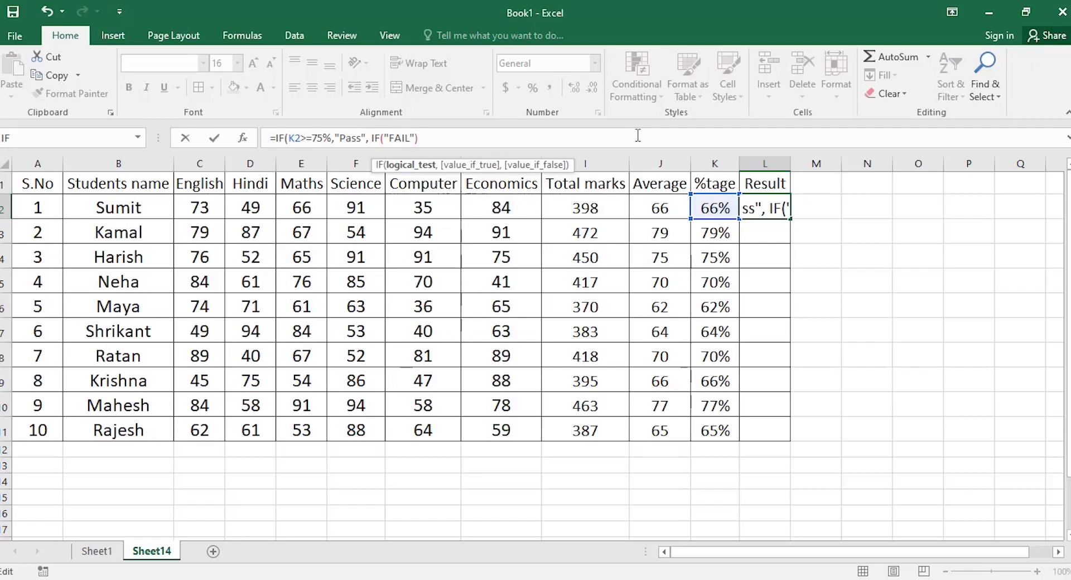
pyautogui.click(708, 210)
pyautogui.write('>=70%')
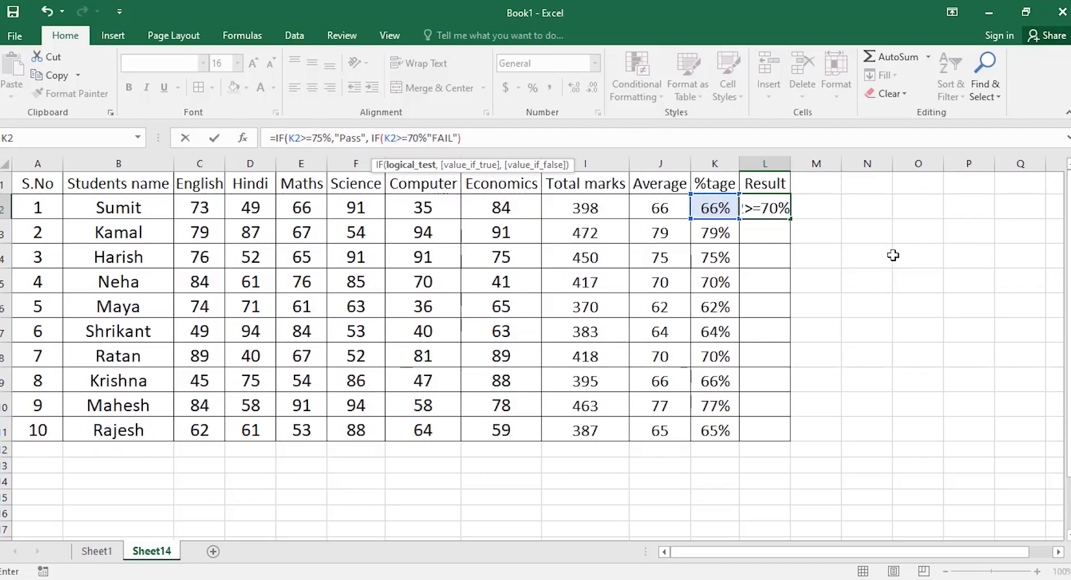
pyautogui.write(',"')
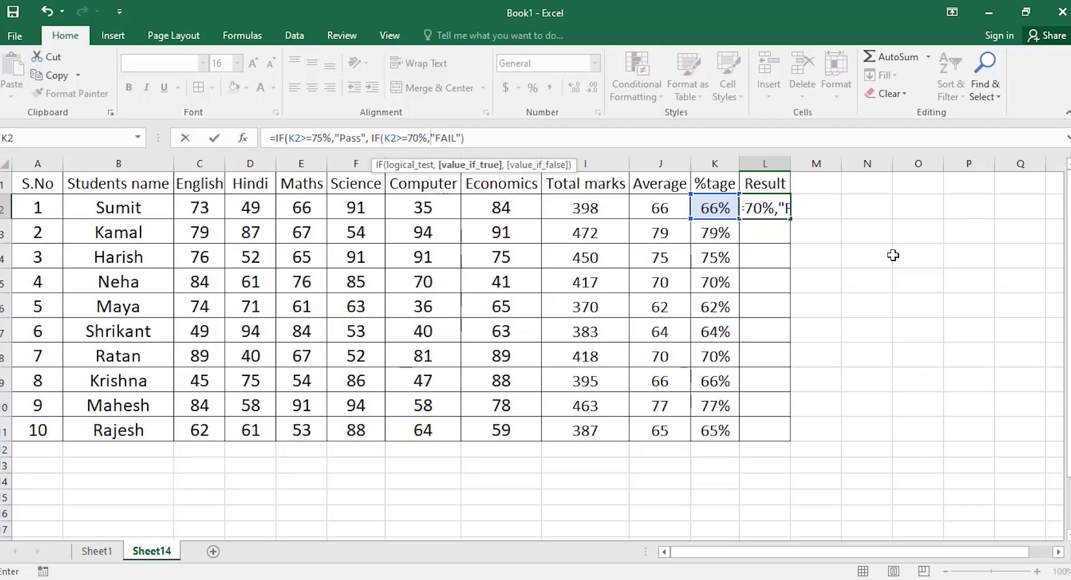
pyautogui.write('AV')
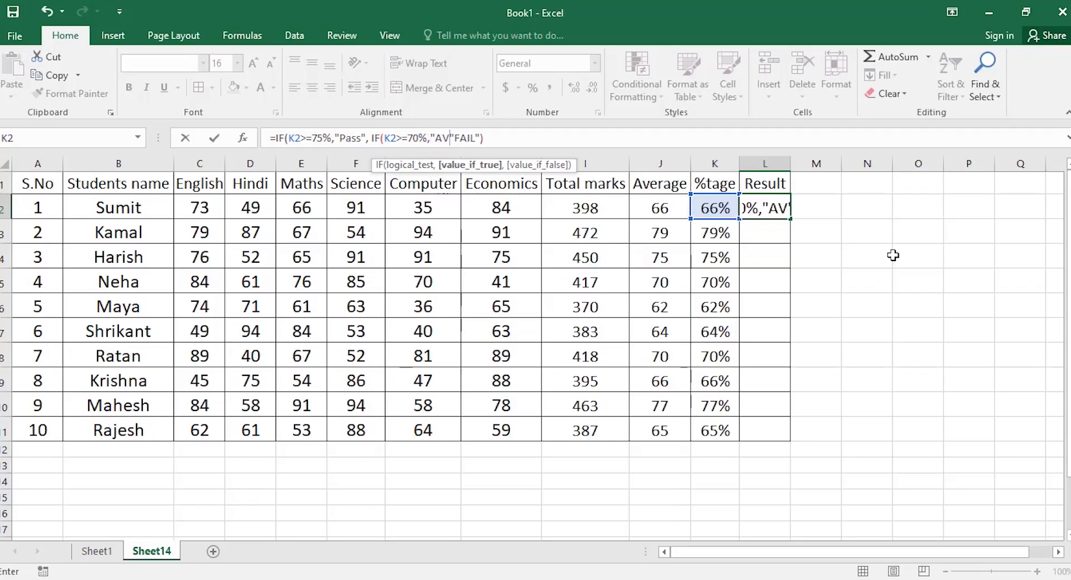
pyautogui.press('BackSpace')
pyautogui.write('verage')
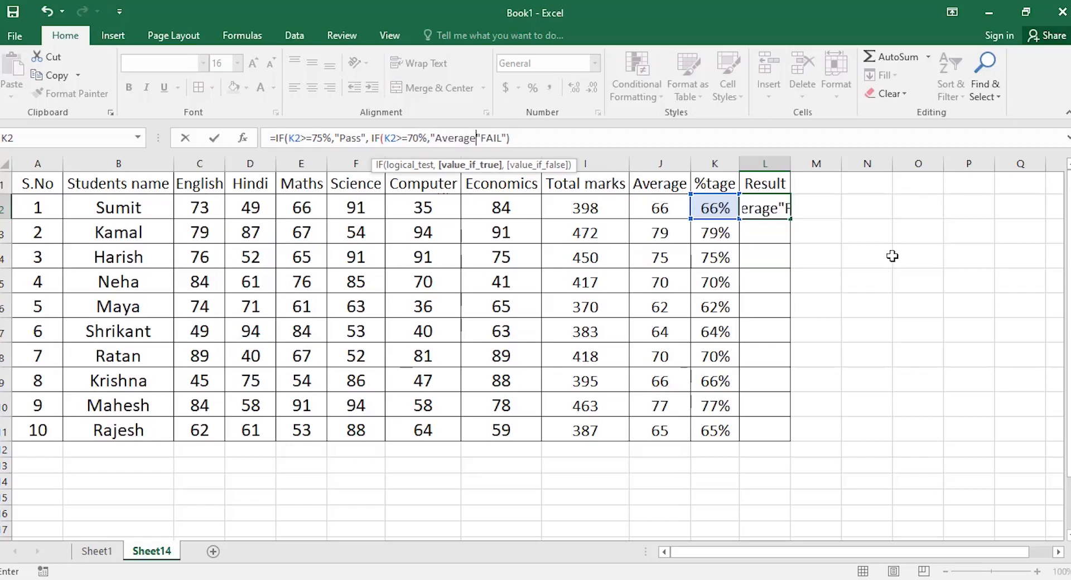
pyautogui.write('",')
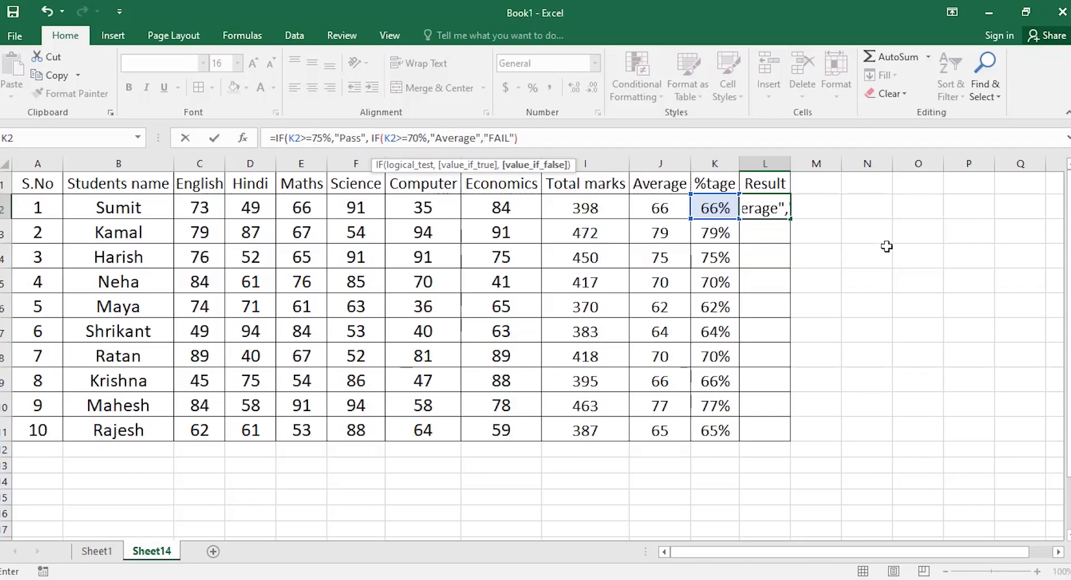
pyautogui.write(' =')
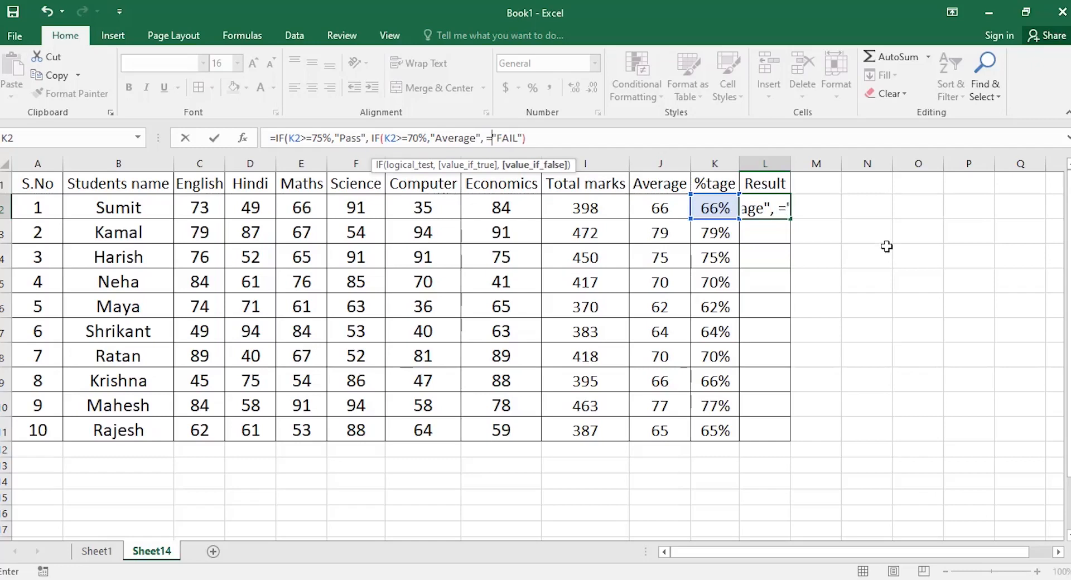
# Add a third nested IF giving "Need Improovement" at 65% or more, and close the brackets.
pyautogui.press('BackSpace')
pyautogui.write('if')
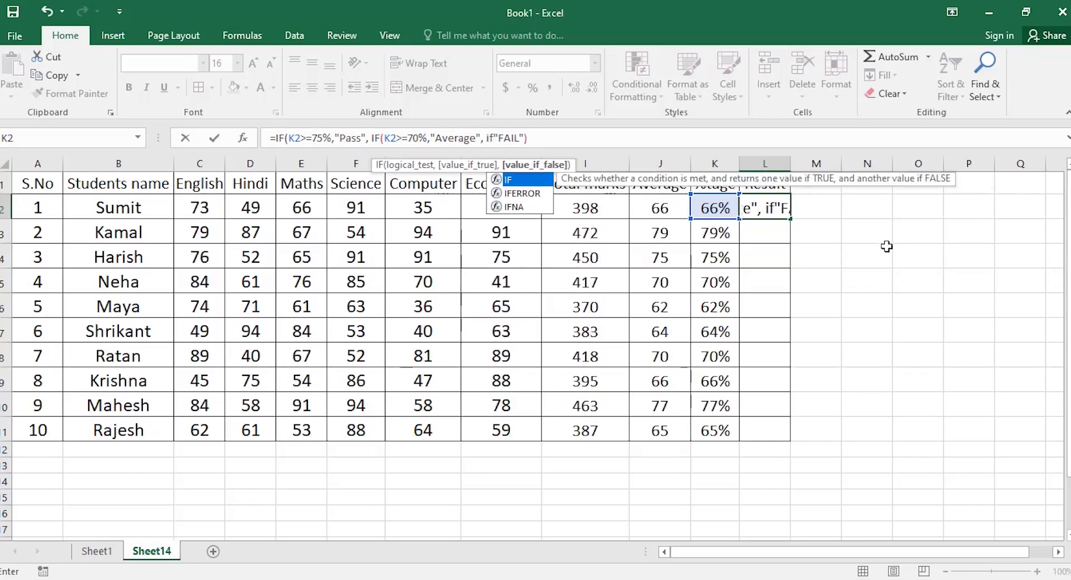
pyautogui.press('Tab')
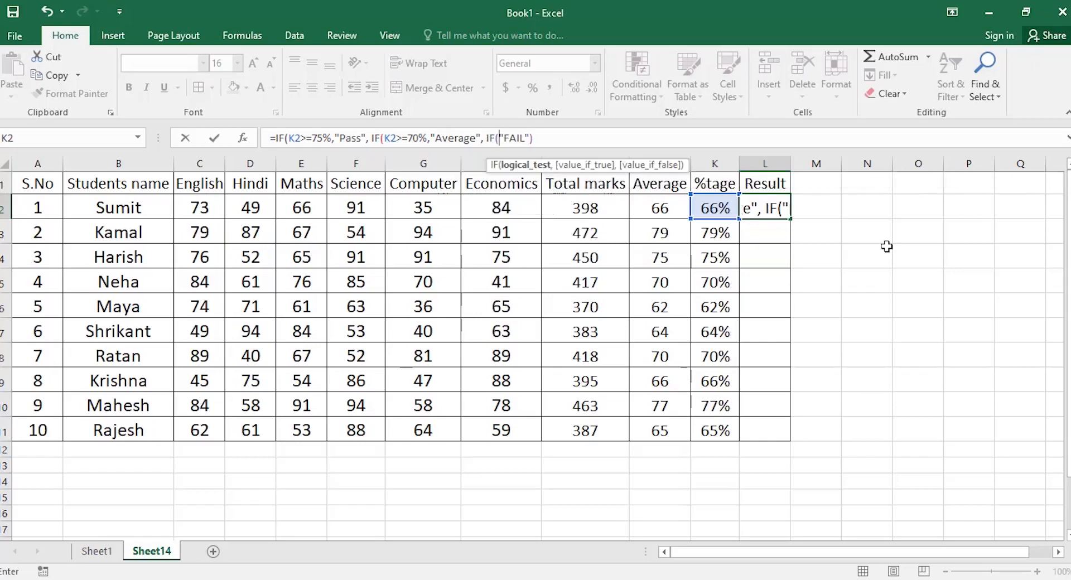
pyautogui.click(710, 215)
pyautogui.write('>=')
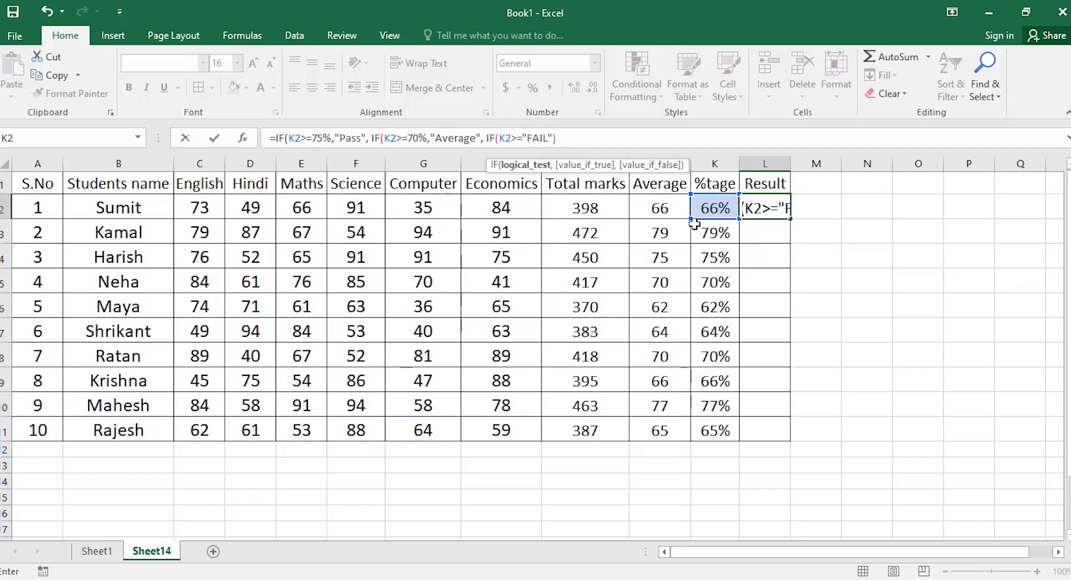
pyautogui.write('65')
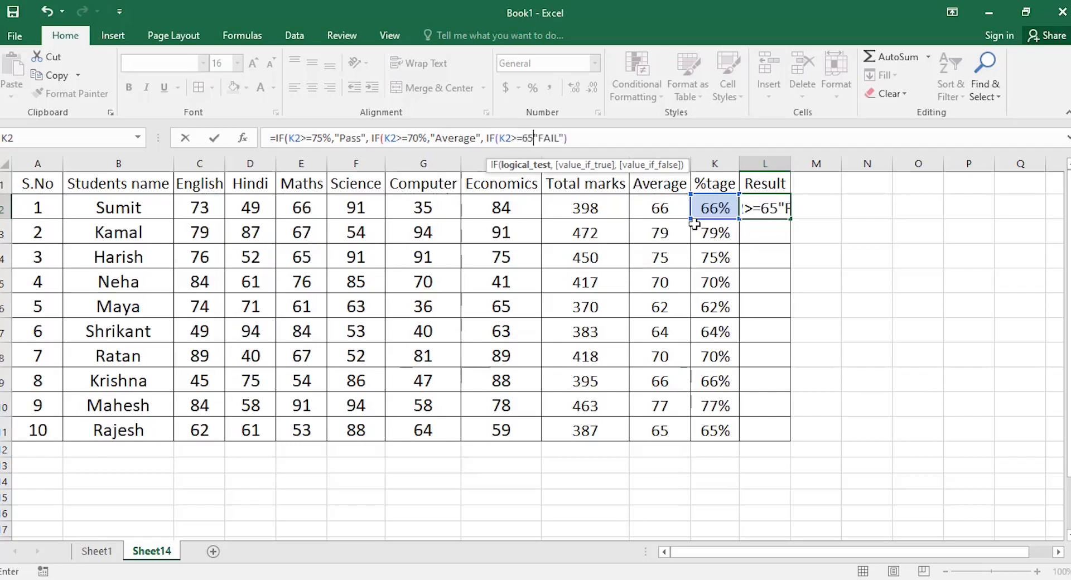
pyautogui.write('%,')
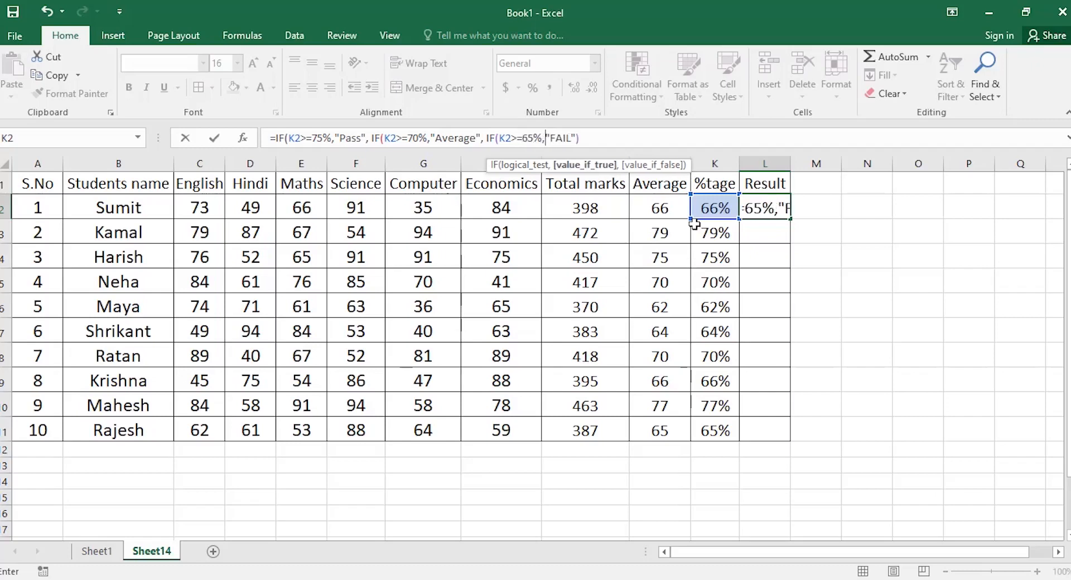
pyautogui.write('"Need Improovement')
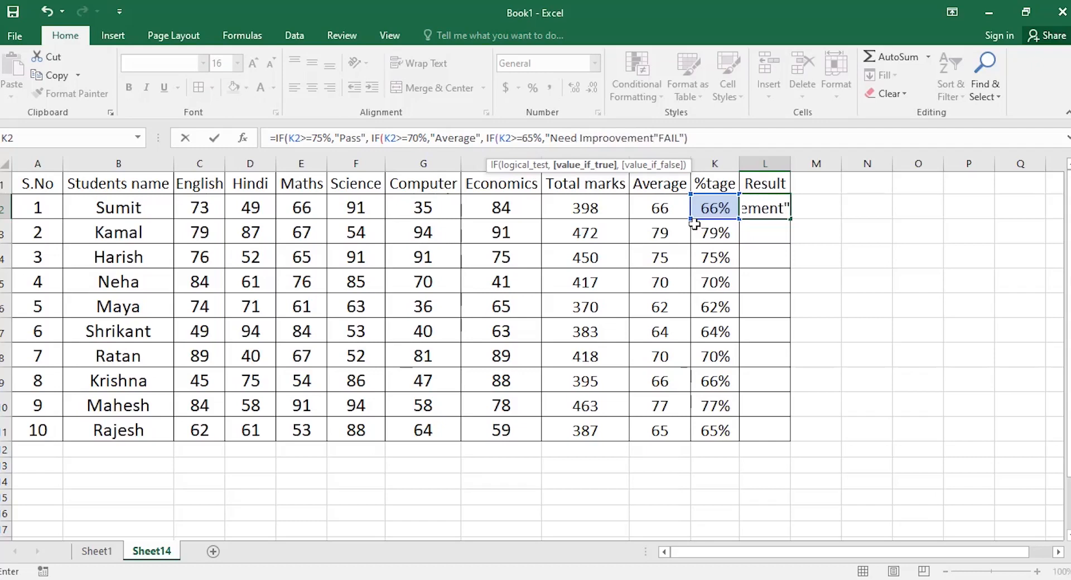
pyautogui.write('",')
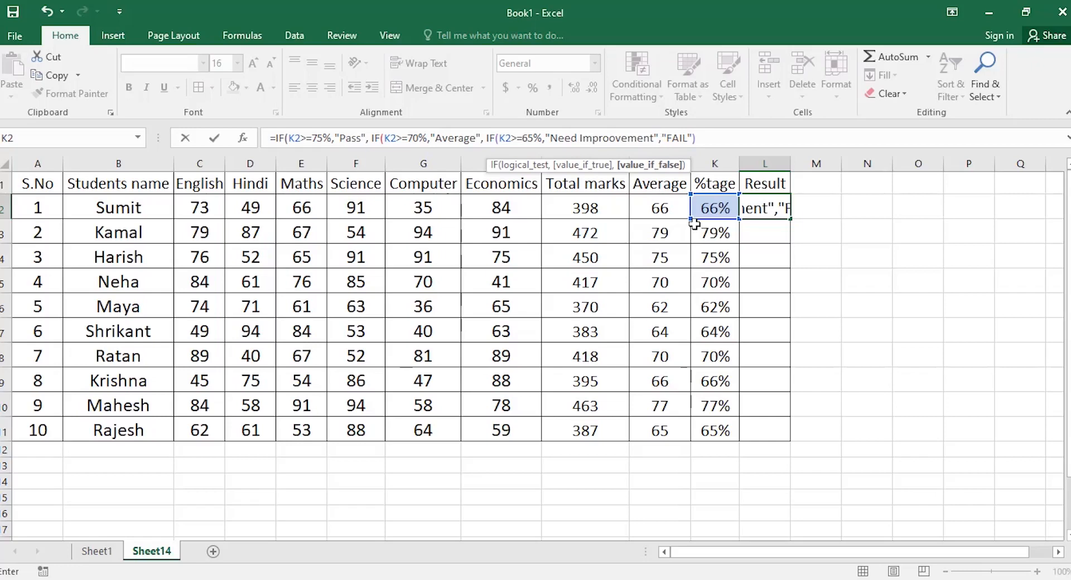
pyautogui.press('Right')
pyautogui.press('Right')
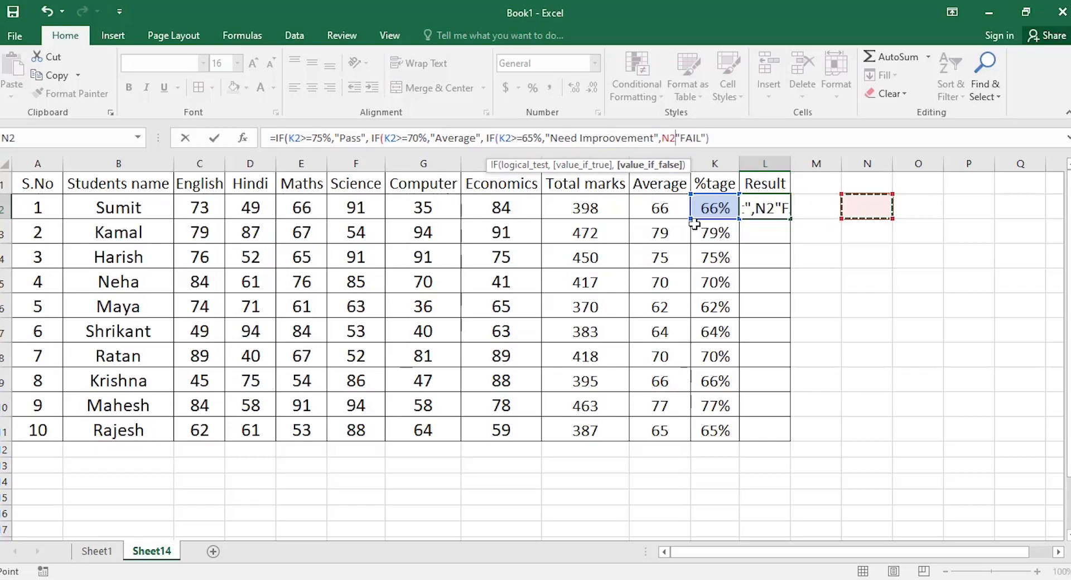
pyautogui.press('BackSpace')
pyautogui.press('BackSpace')
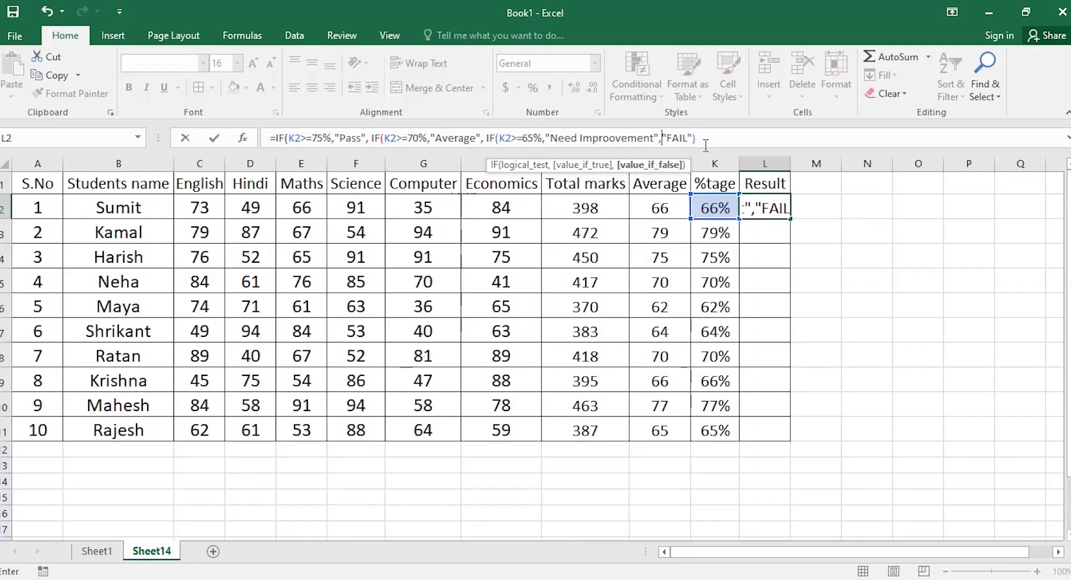
pyautogui.click(379, 140)
pyautogui.click(506, 141)
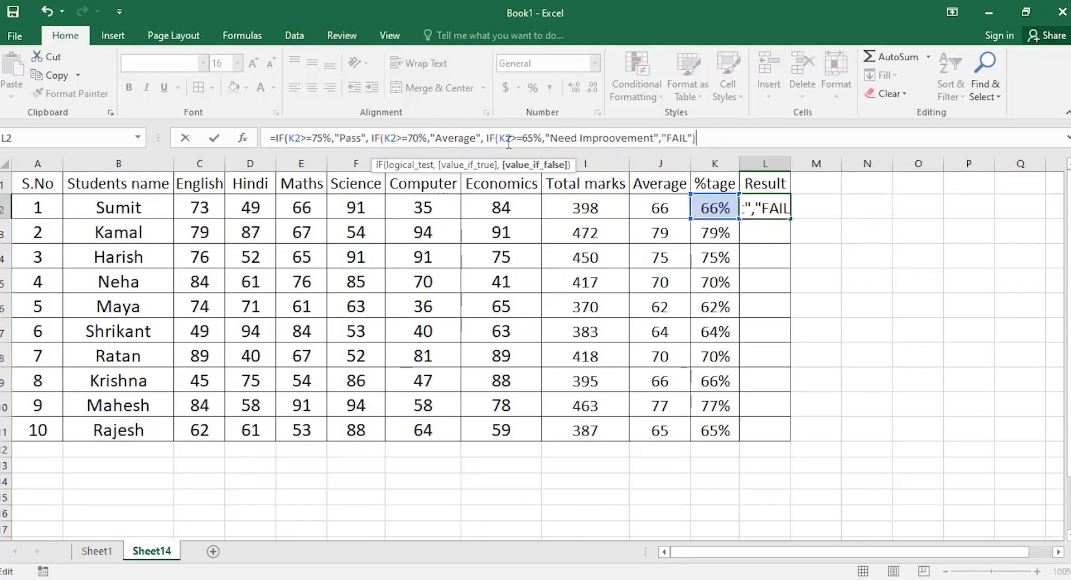
pyautogui.write('))')
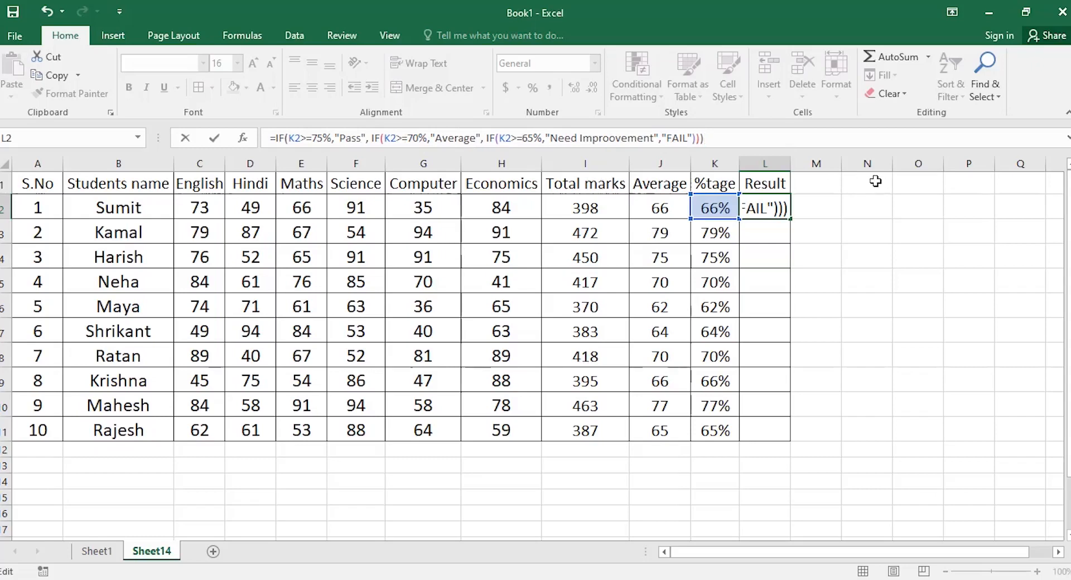
# Commit the L2 grading formula, autofit column L, and fill it down to L11.
pyautogui.press('Return')
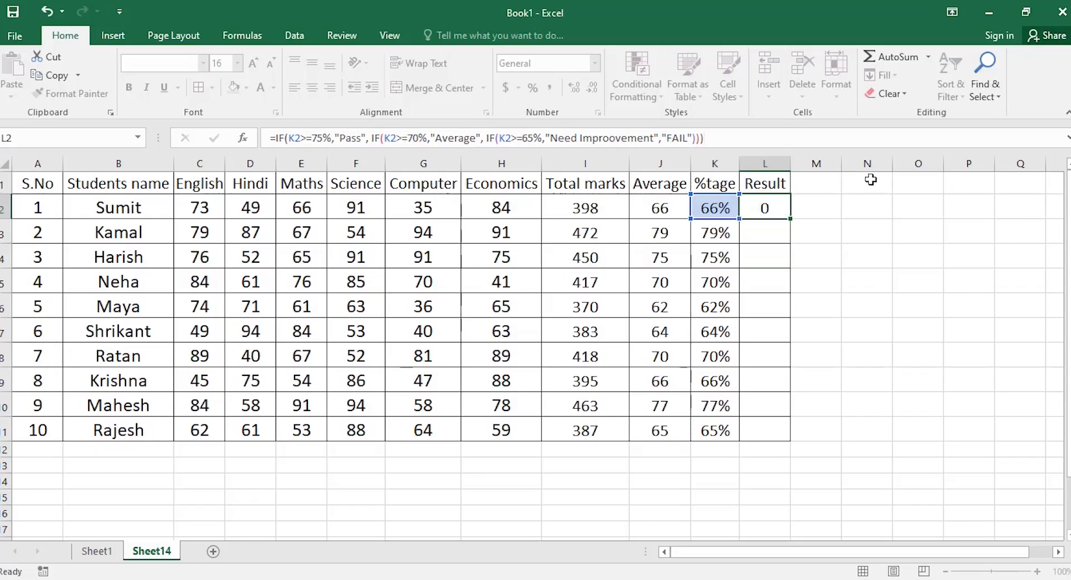
pyautogui.click(777, 202)
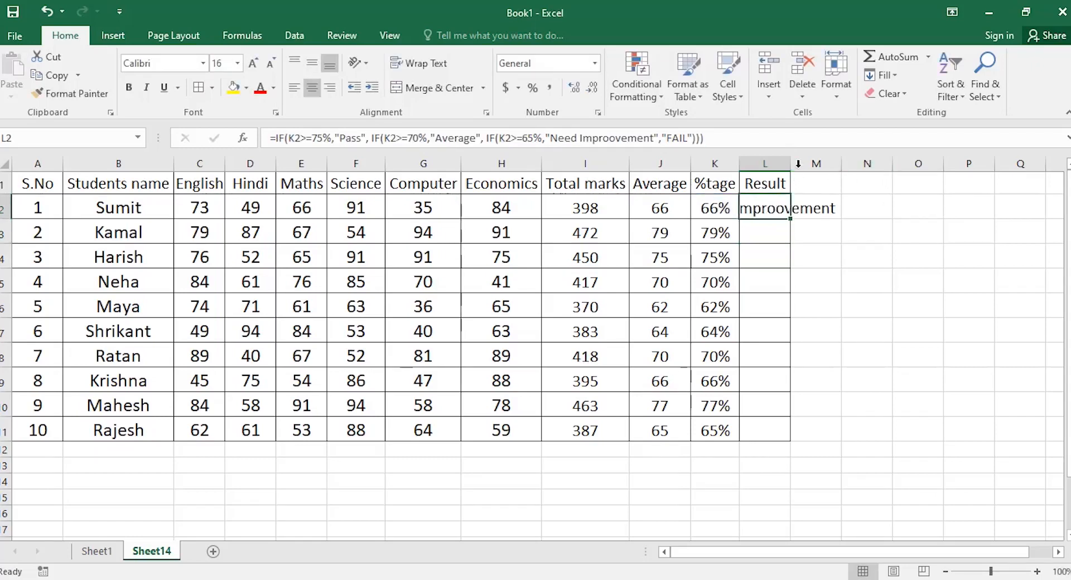
pyautogui.doubleClick(791, 164)
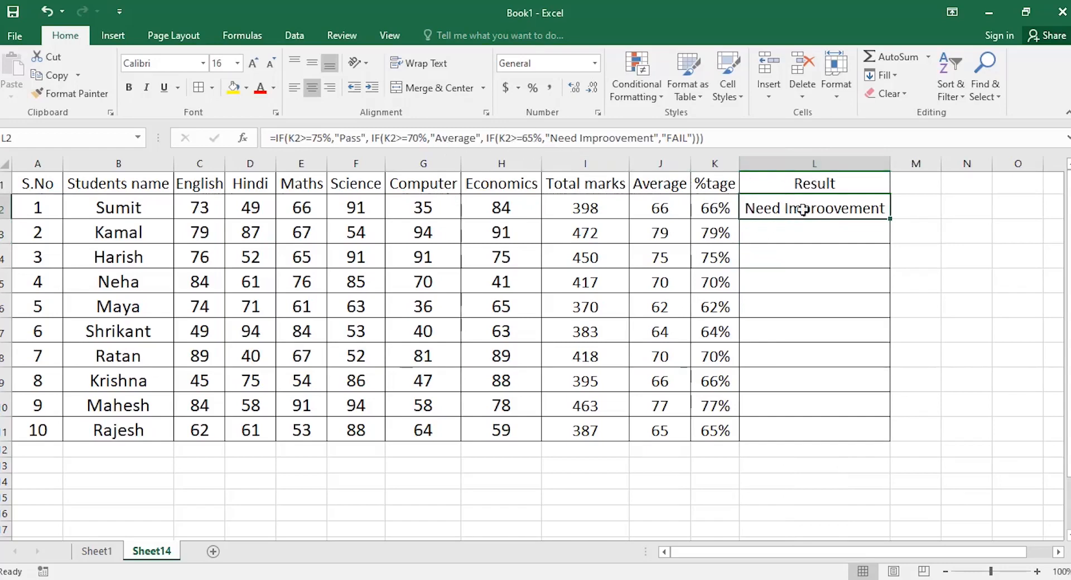
pyautogui.moveTo(863, 215); pyautogui.dragTo(862, 430)
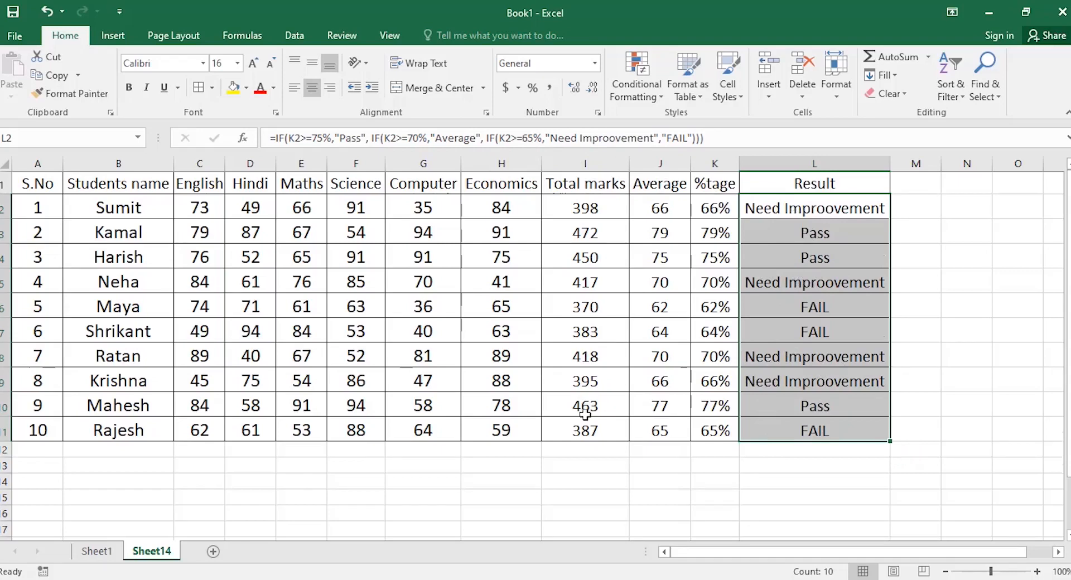
pyautogui.scroll(-3, 585, 413)
pyautogui.scroll(2, 586, 416)
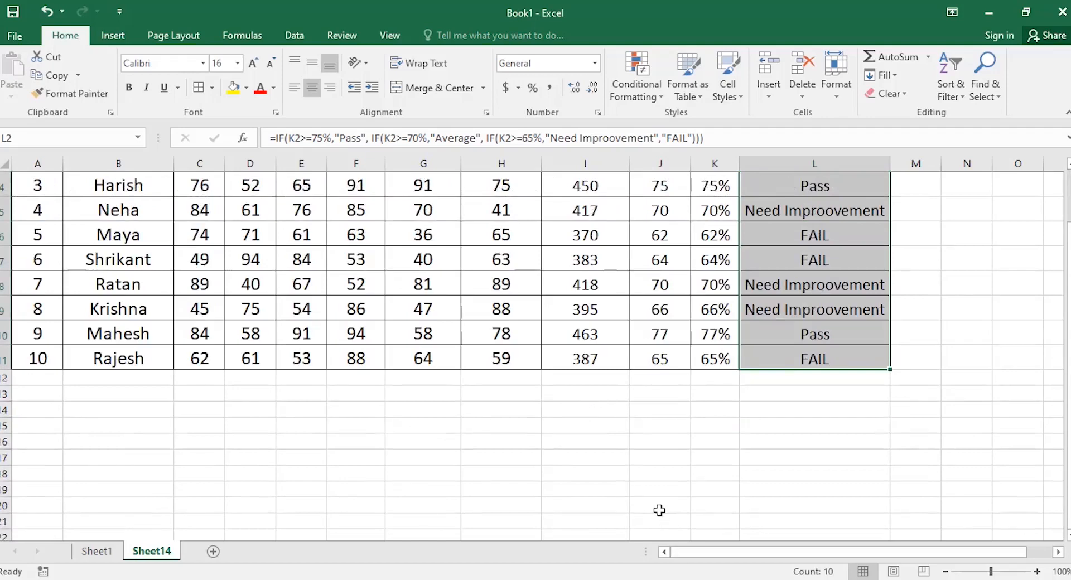
pyautogui.scroll(1, 659, 511)
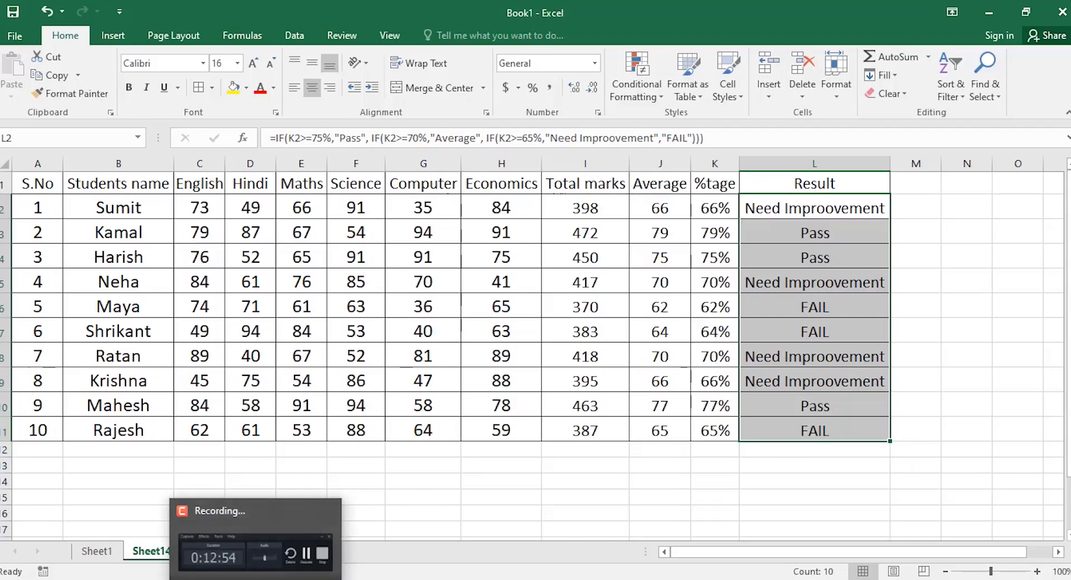
pyautogui.hotkey('alt', 'Tab')
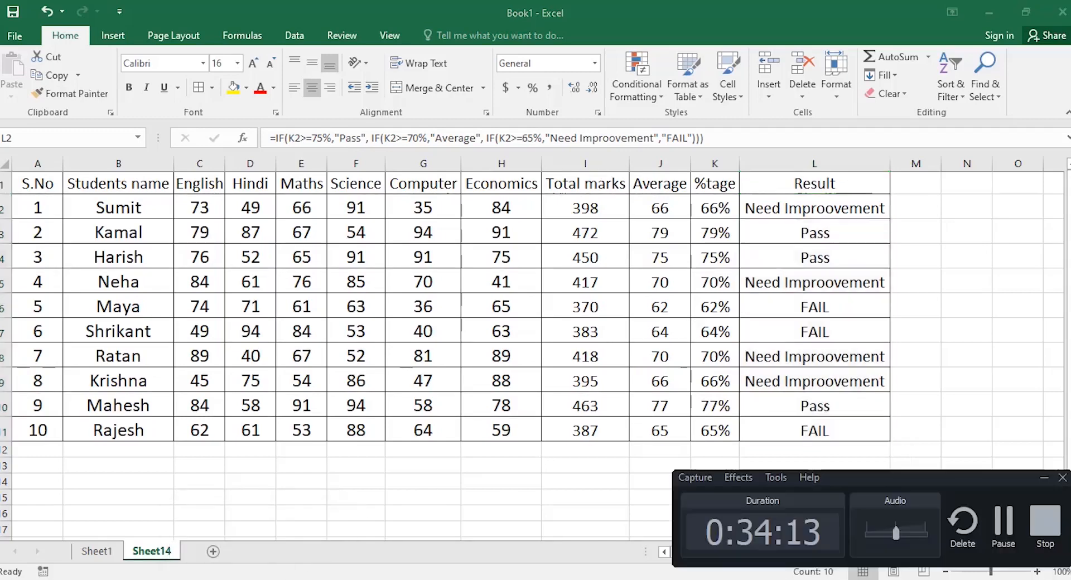
pyautogui.hotkey('alt', 'Tab')
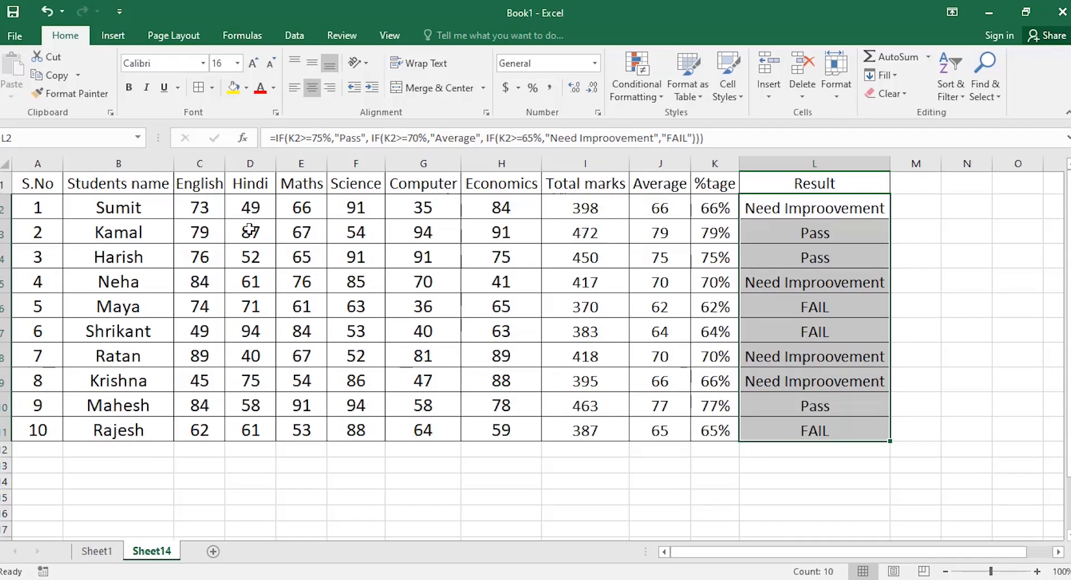
# Select the marks C2:H11 and show Conditional Formatting's Highlight Cells Rules.
pyautogui.moveTo(189, 207); pyautogui.dragTo(491, 433)
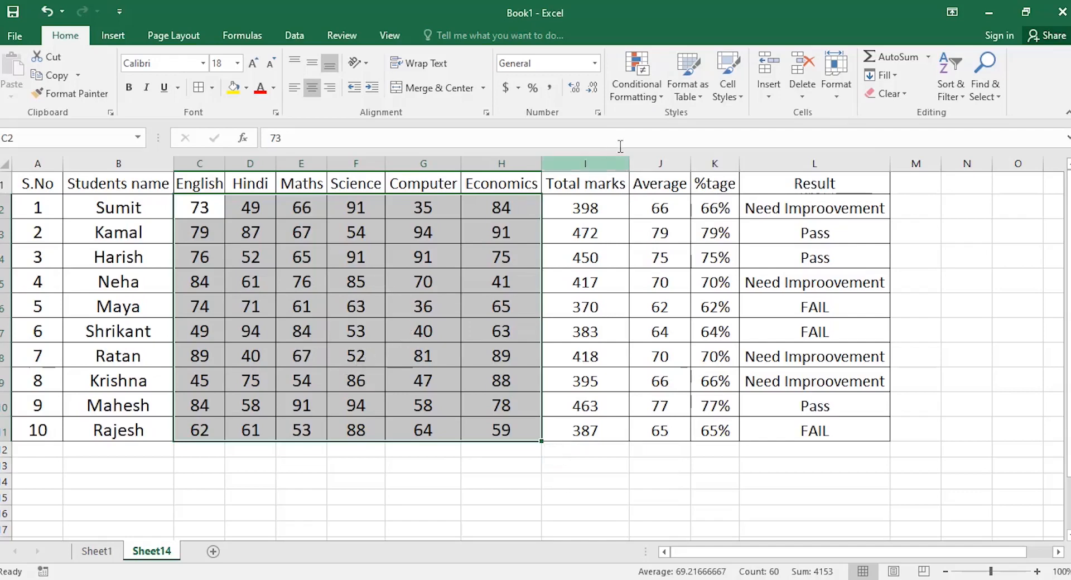
pyautogui.click(661, 102)
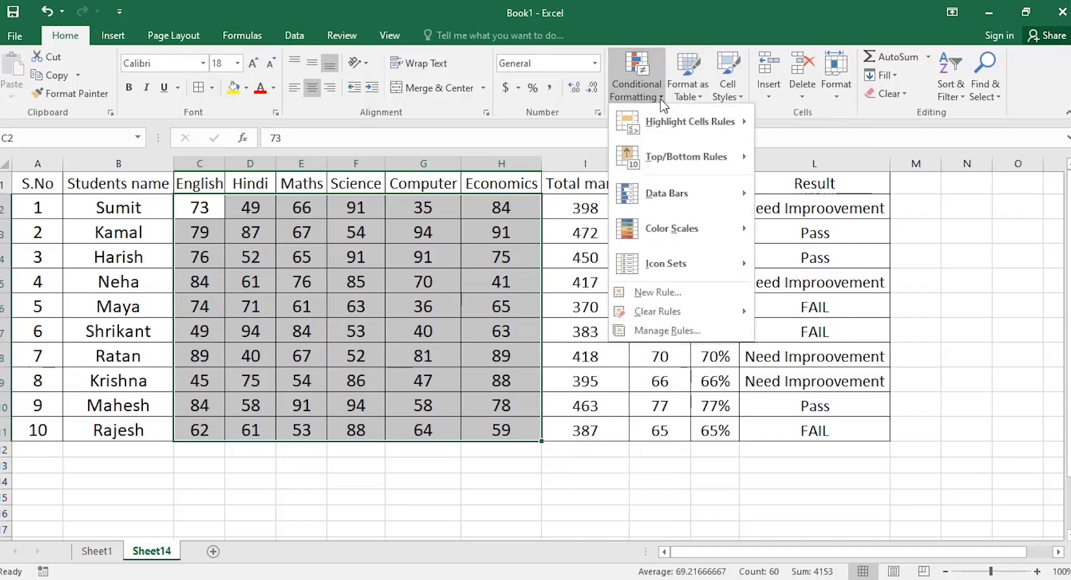
pyautogui.moveTo(663, 122)
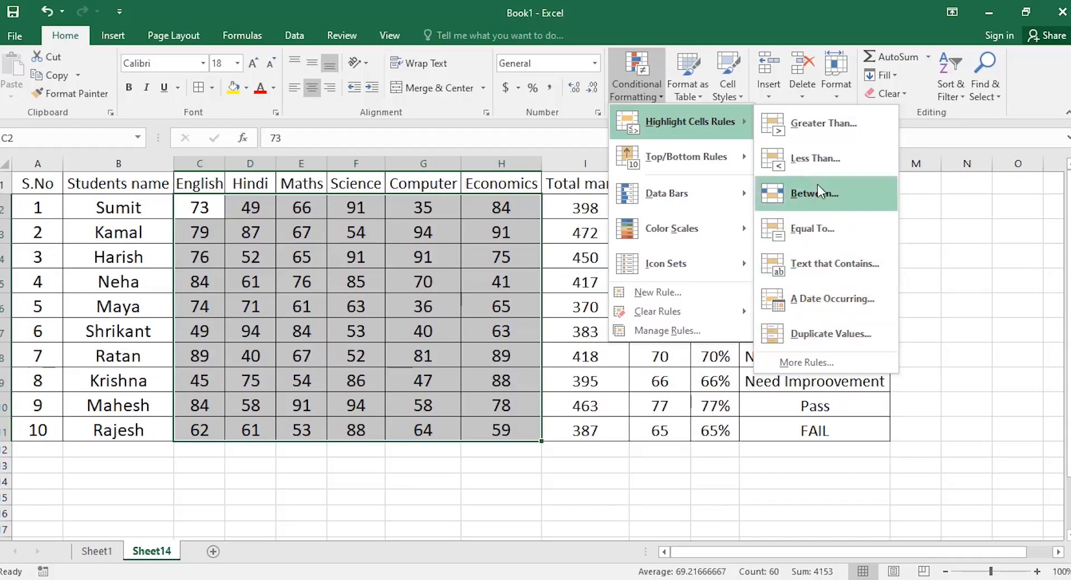
pyautogui.click(821, 123)
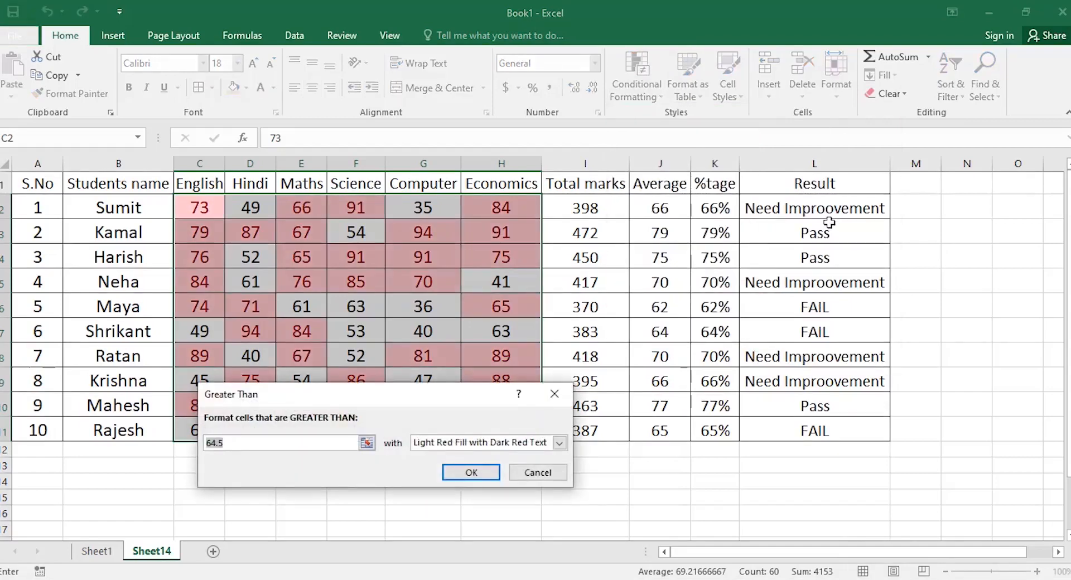
pyautogui.write('55')
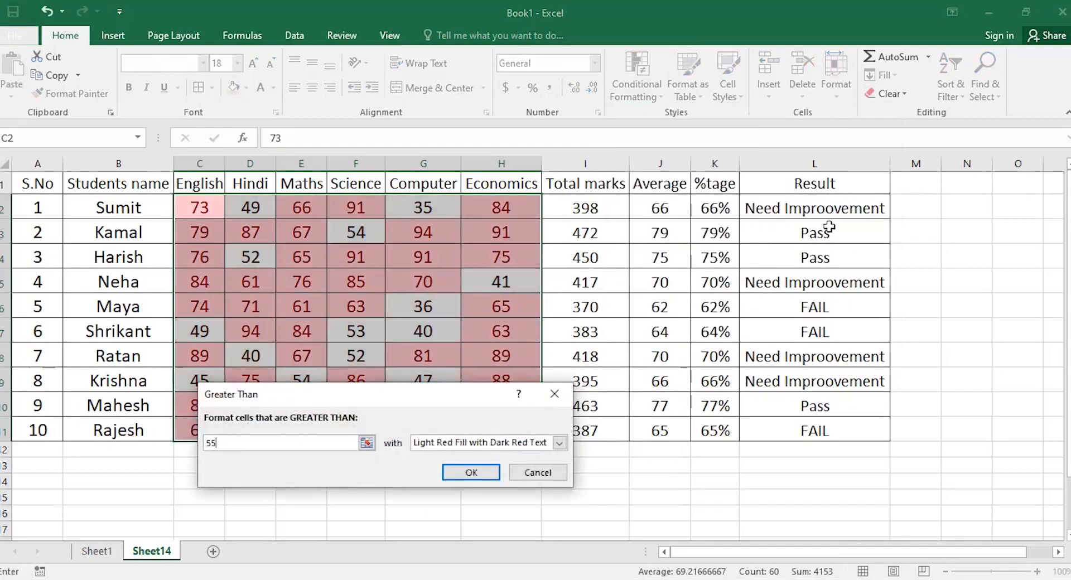
pyautogui.moveTo(409, 394); pyautogui.dragTo(422, 461)
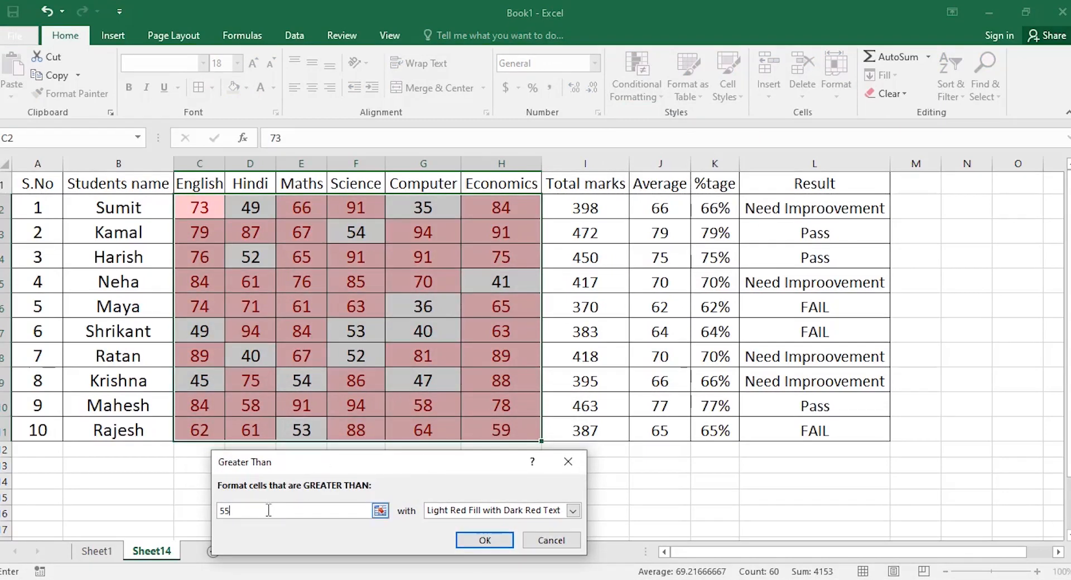
pyautogui.press('BackSpace')
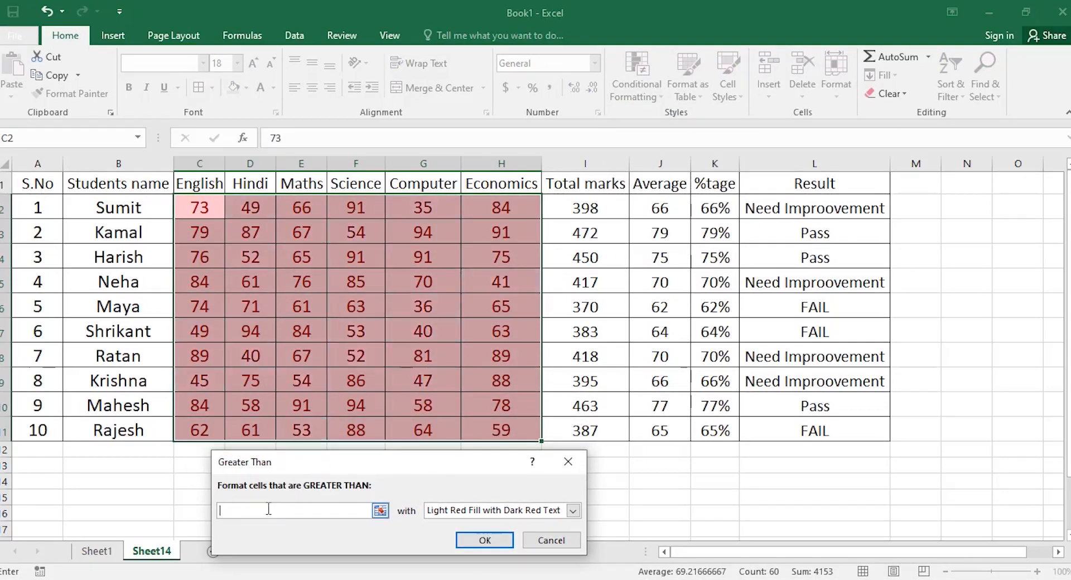
pyautogui.write('76')
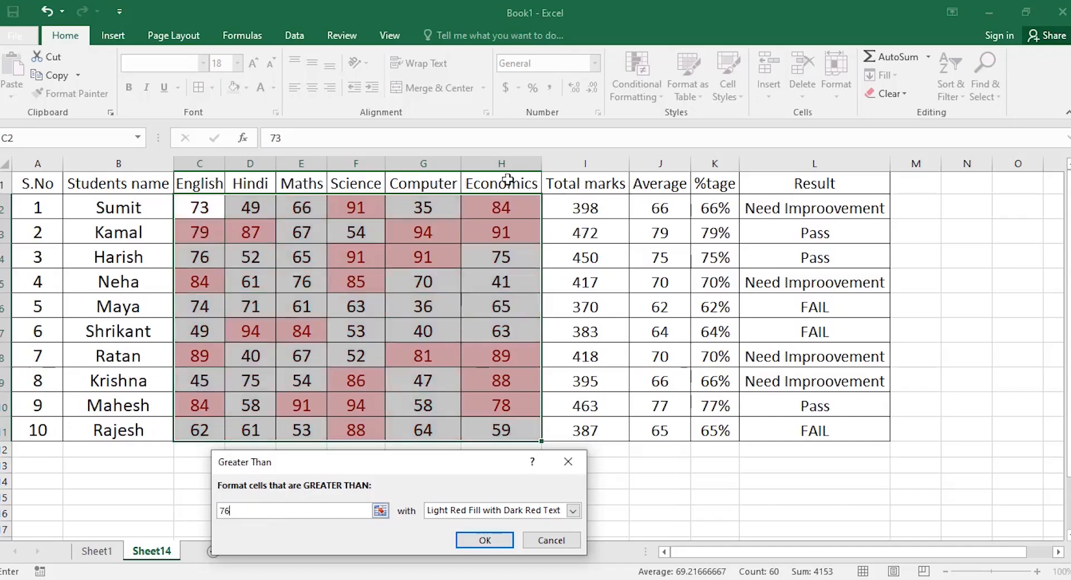
pyautogui.click(573, 511)
pyautogui.click(488, 537)
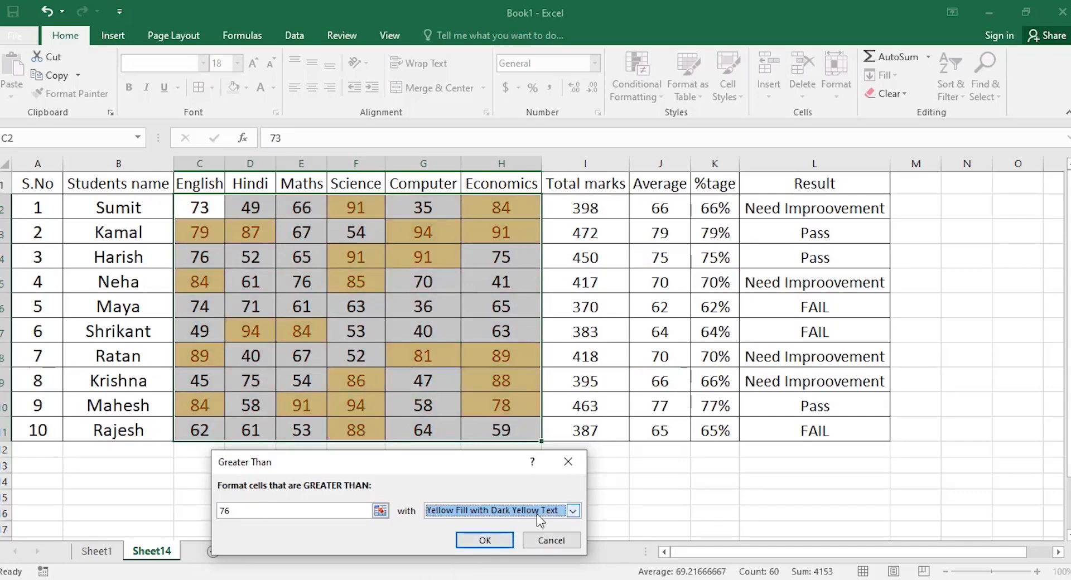
pyautogui.click(573, 511)
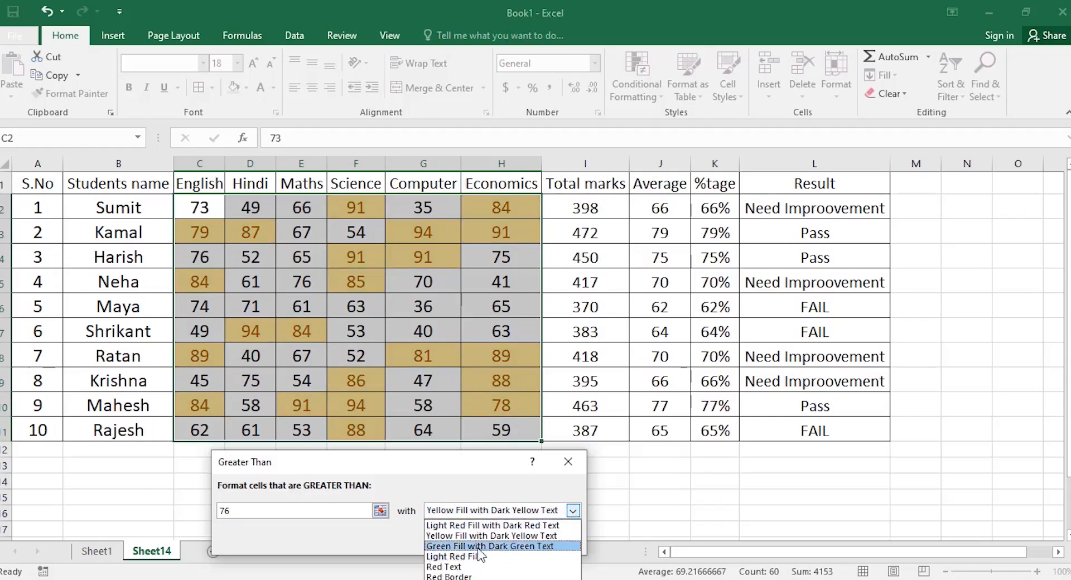
pyautogui.click(478, 549)
pyautogui.click(572, 510)
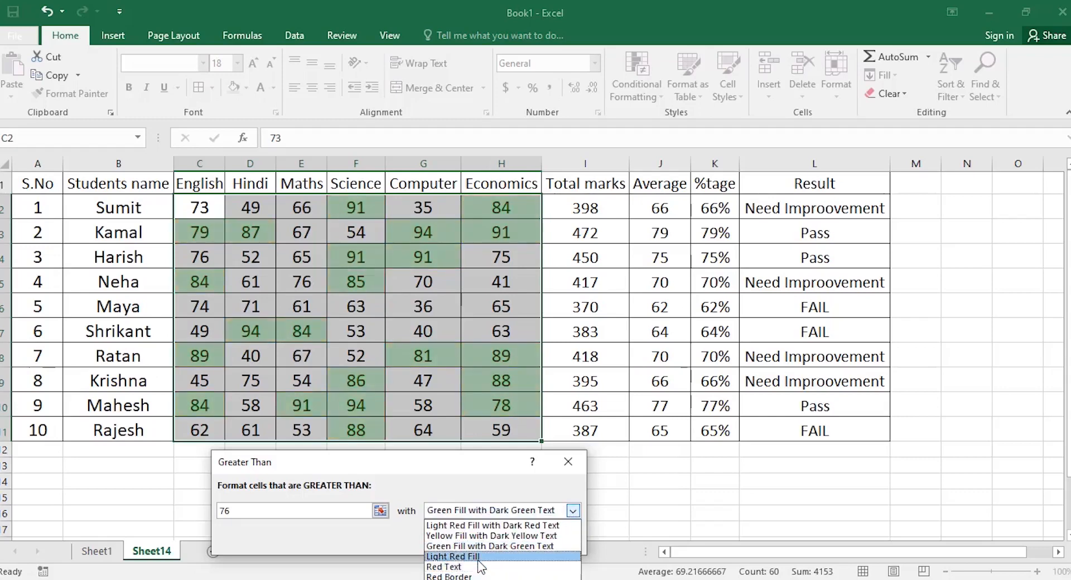
pyautogui.click(479, 556)
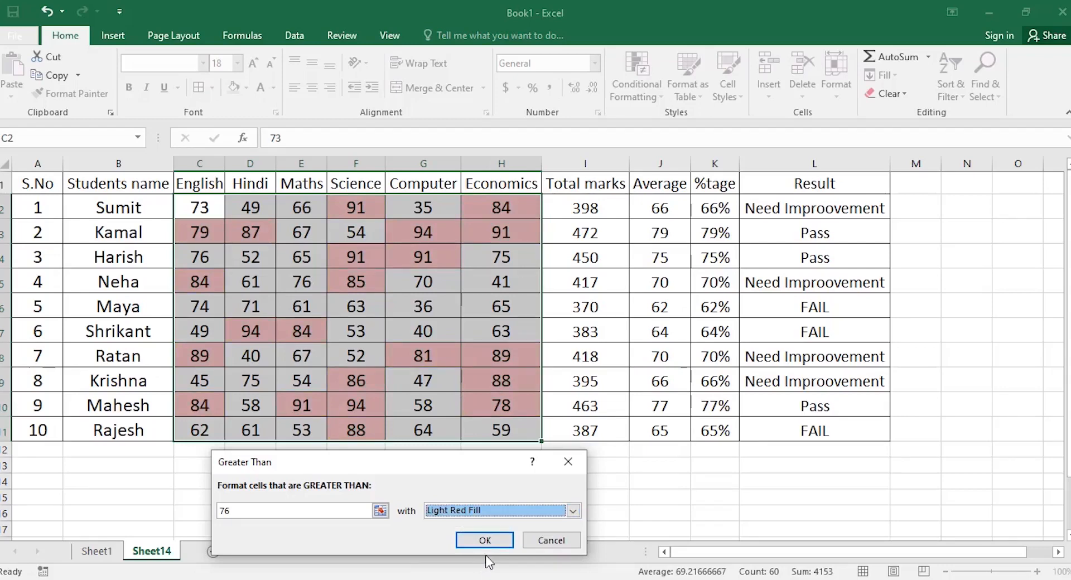
pyautogui.click(554, 541)
pyautogui.click(659, 98)
pyautogui.moveTo(685, 124)
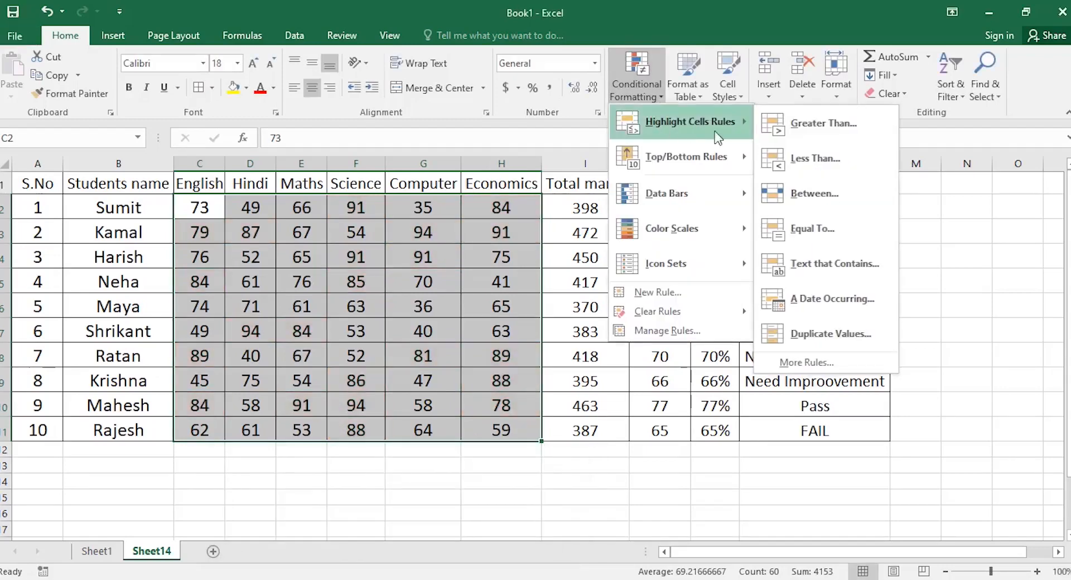
pyautogui.click(798, 161)
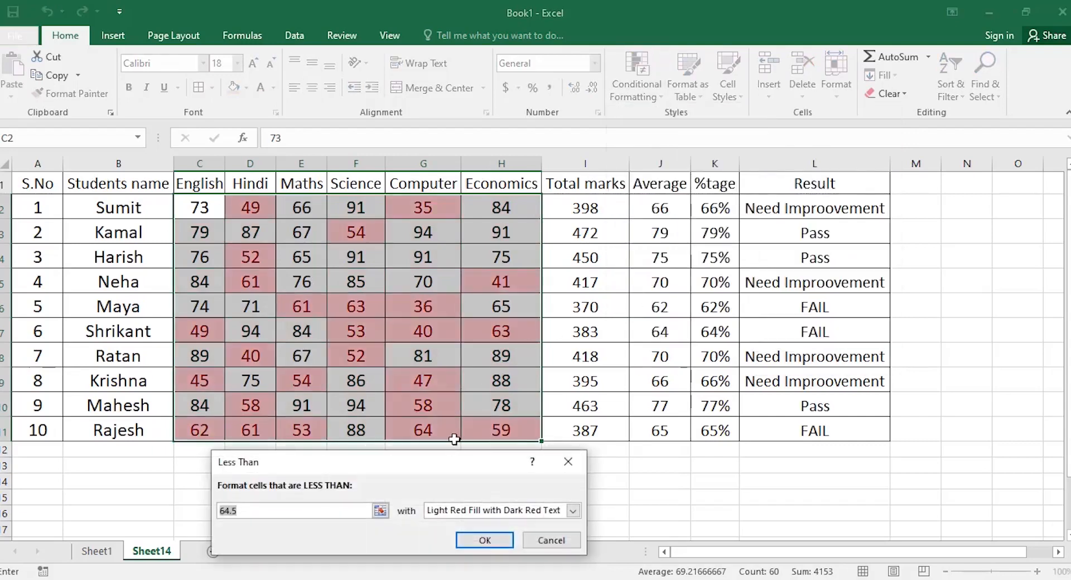
pyautogui.write('74')
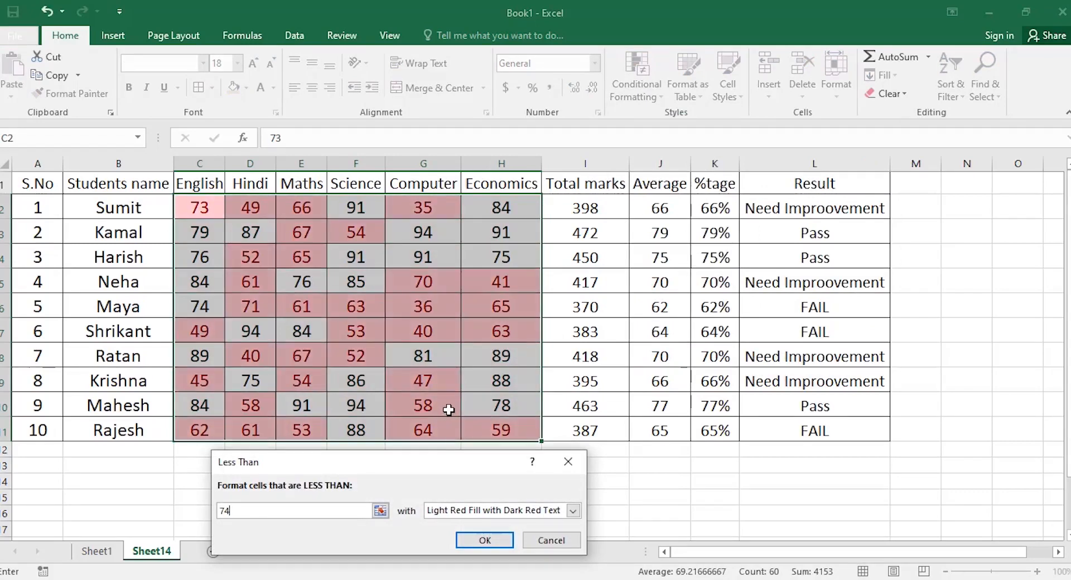
pyautogui.click(573, 511)
pyautogui.click(573, 511)
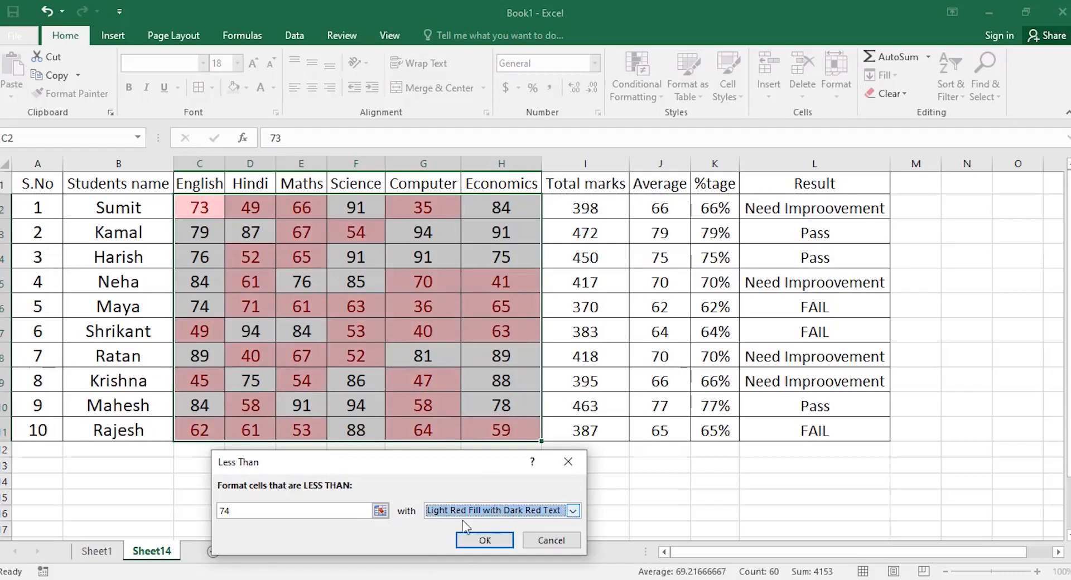
pyautogui.click(552, 540)
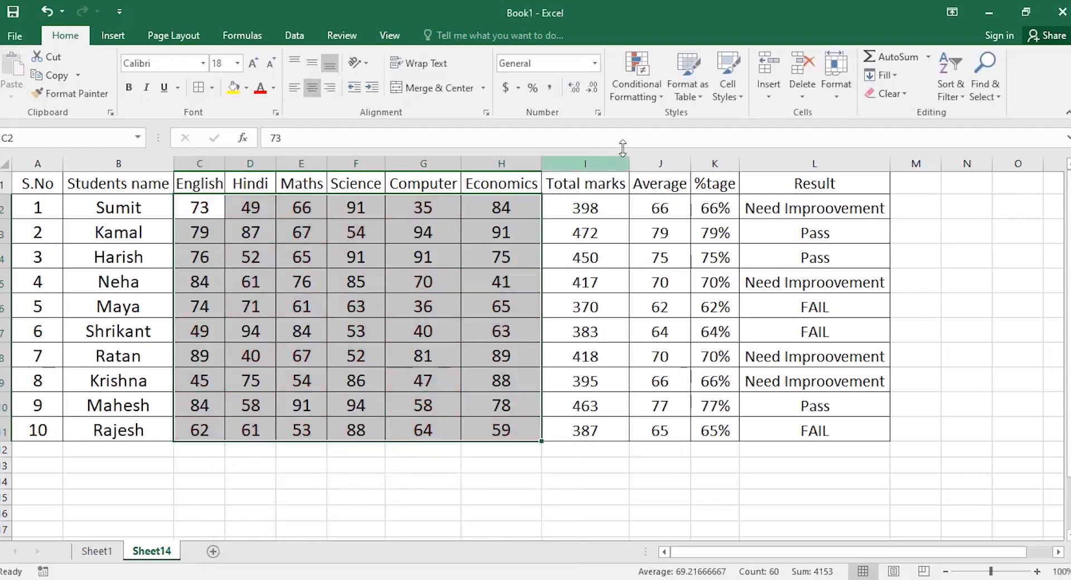
pyautogui.click(637, 84)
pyautogui.moveTo(690, 121)
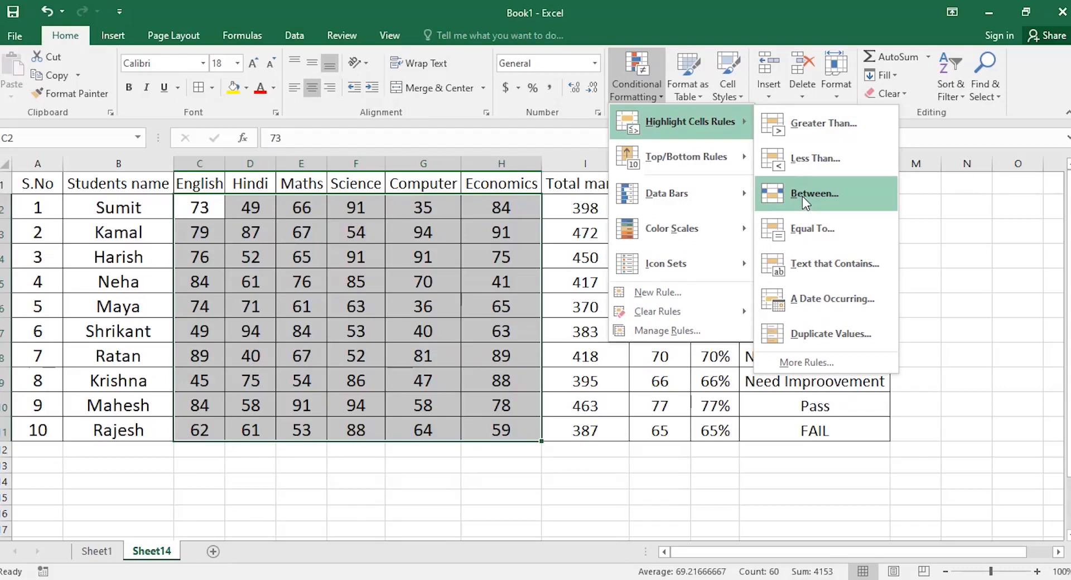
# Preview a Between 50 and 79 highlight rule, then cancel it.
pyautogui.click(802, 196)
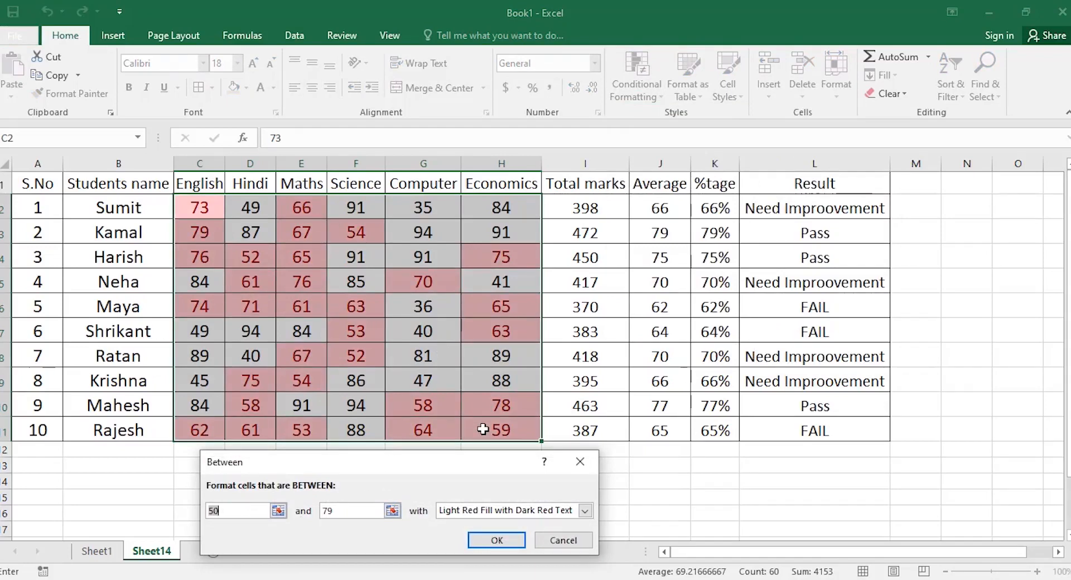
pyautogui.click(556, 541)
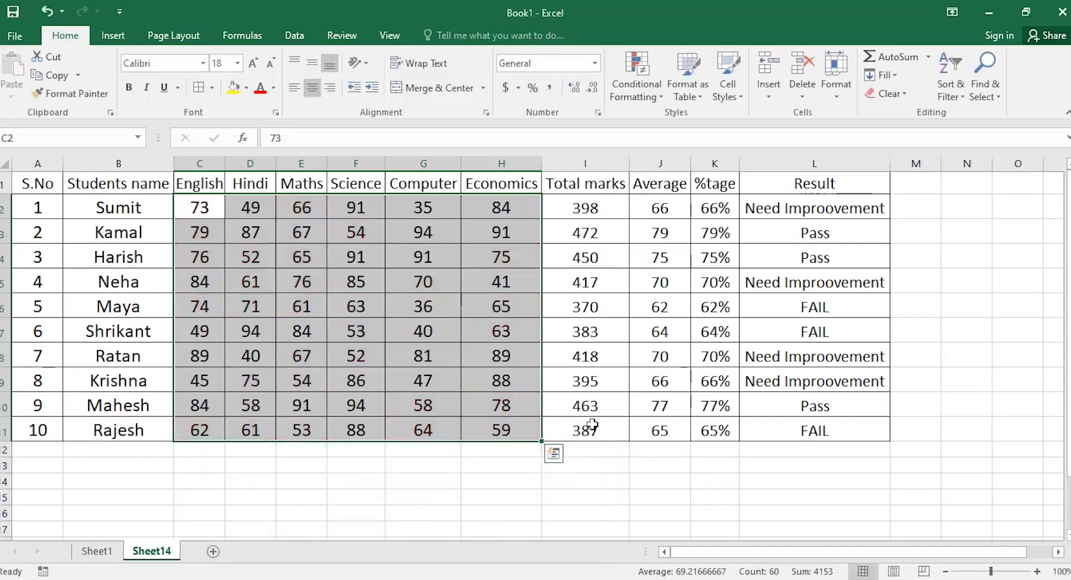
# Try an Equal To highlight rule with values 76, 79 and 91, then cancel it.
pyautogui.click(646, 105)
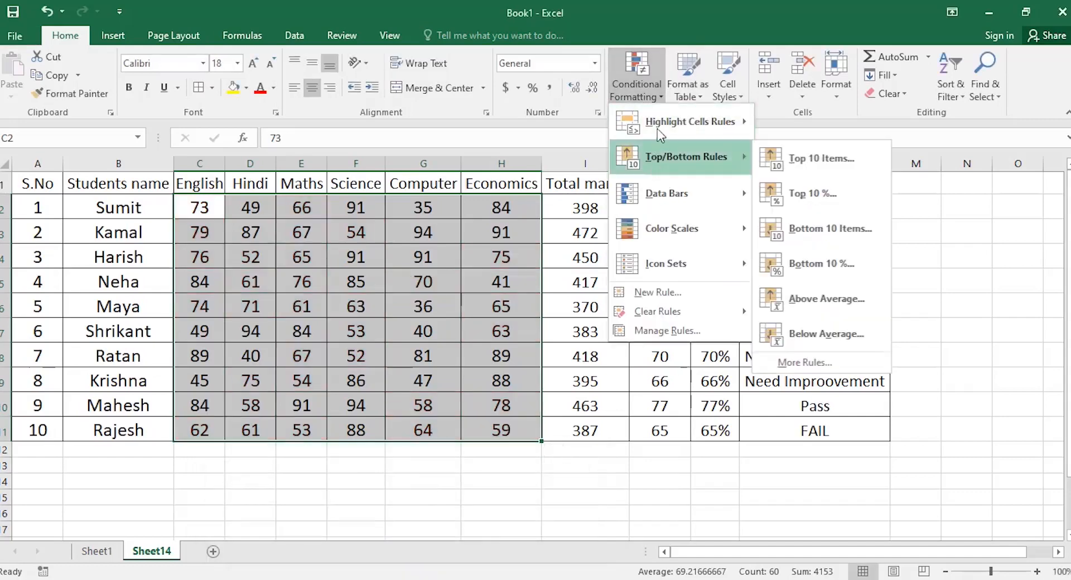
pyautogui.moveTo(692, 122)
pyautogui.click(799, 235)
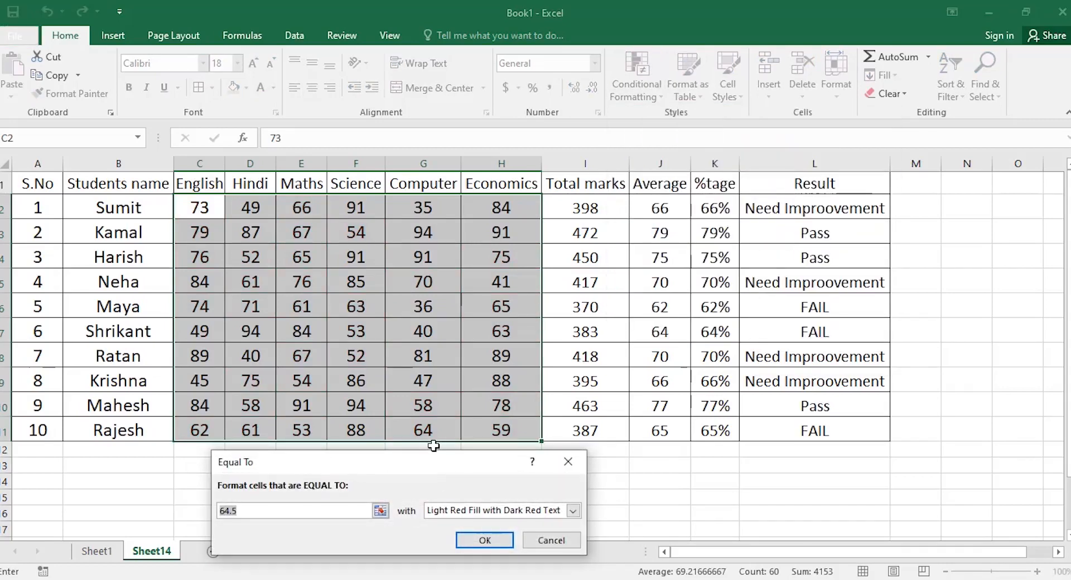
pyautogui.write('76')
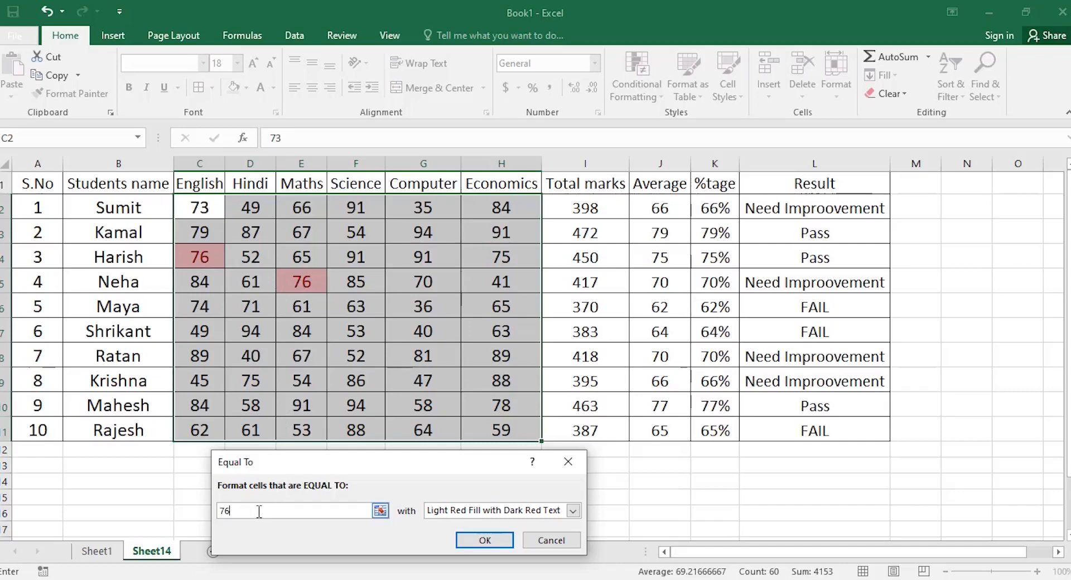
pyautogui.press('BackSpace')
pyautogui.write('9')
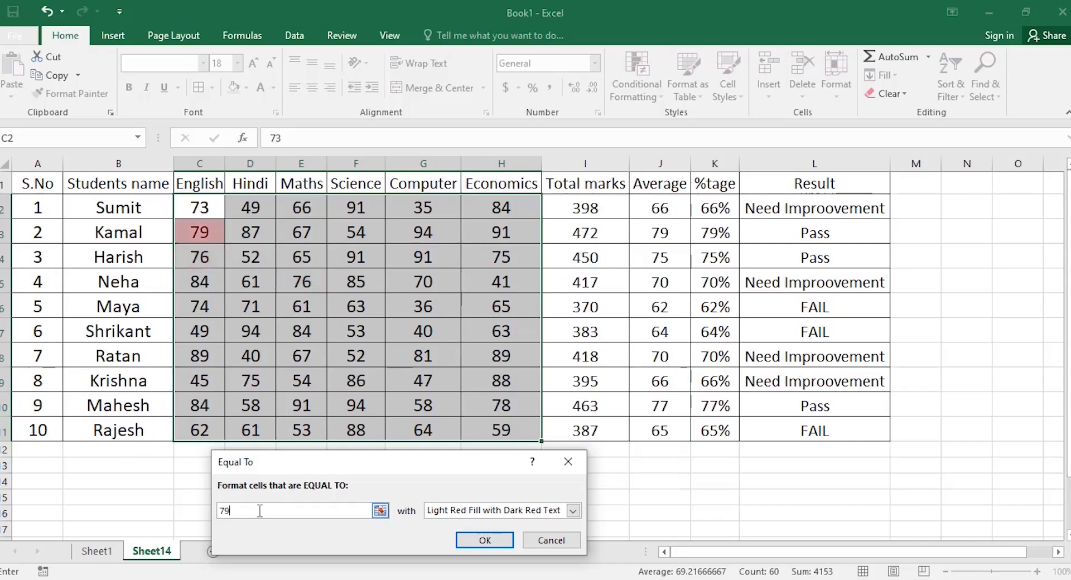
pyautogui.press('BackSpace')
pyautogui.press('BackSpace')
pyautogui.write('91')
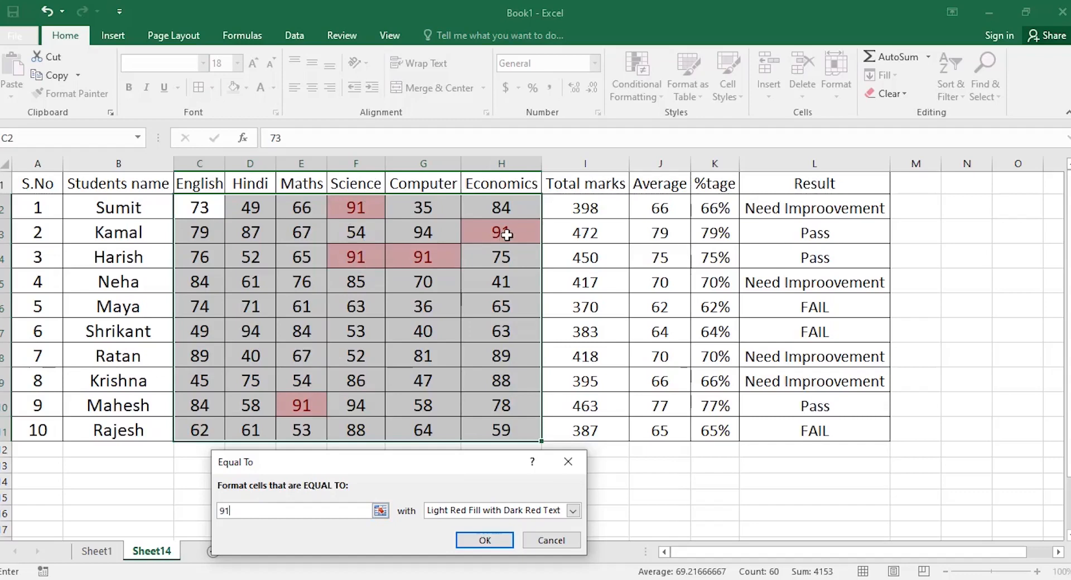
pyautogui.click(552, 541)
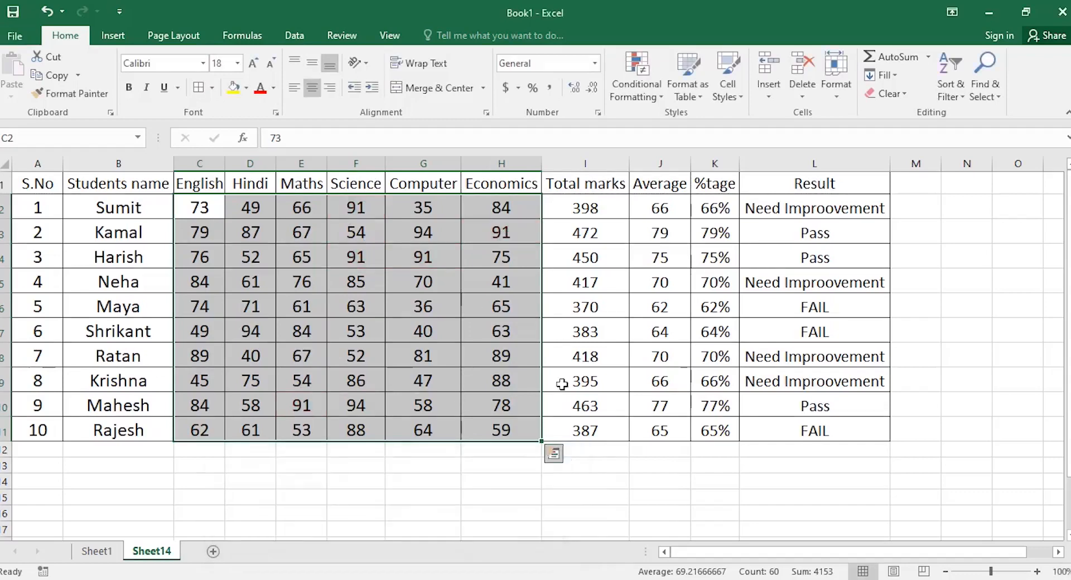
pyautogui.click(659, 98)
pyautogui.moveTo(654, 124)
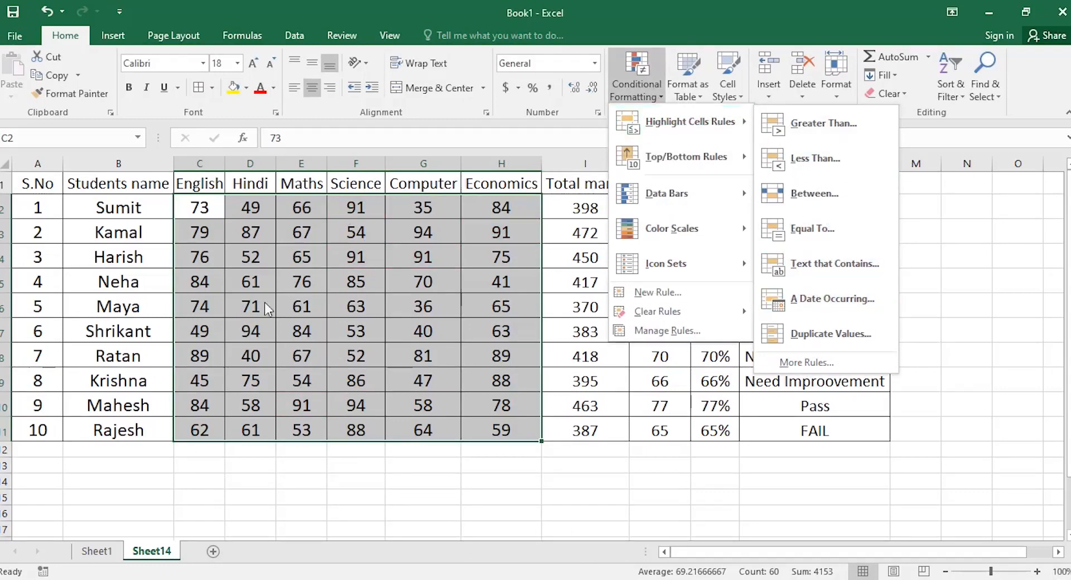
pyautogui.click(128, 240)
pyautogui.moveTo(131, 210); pyautogui.dragTo(137, 427)
pyautogui.click(662, 89)
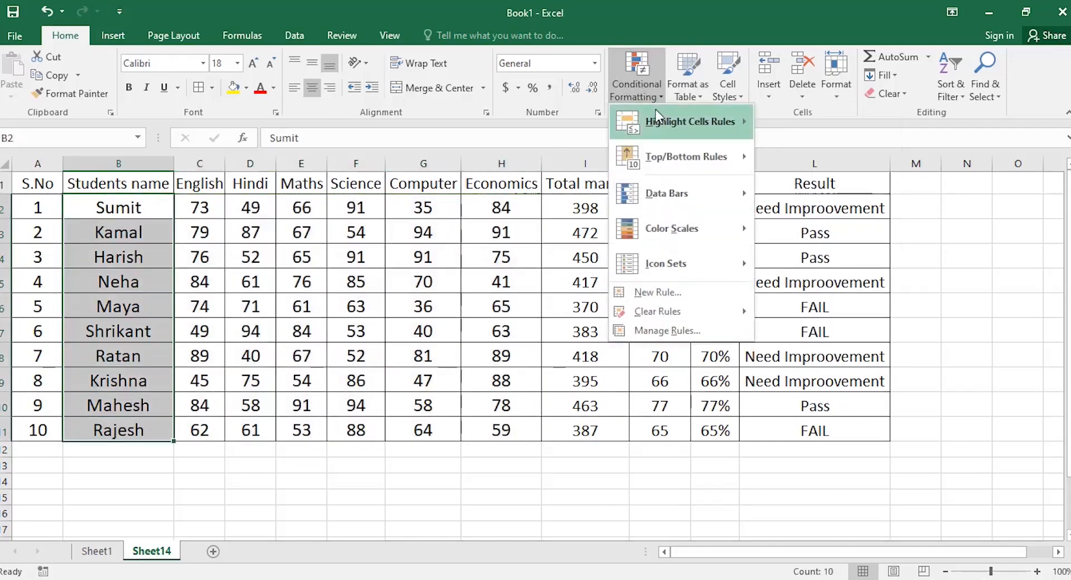
pyautogui.moveTo(692, 122)
pyautogui.click(815, 264)
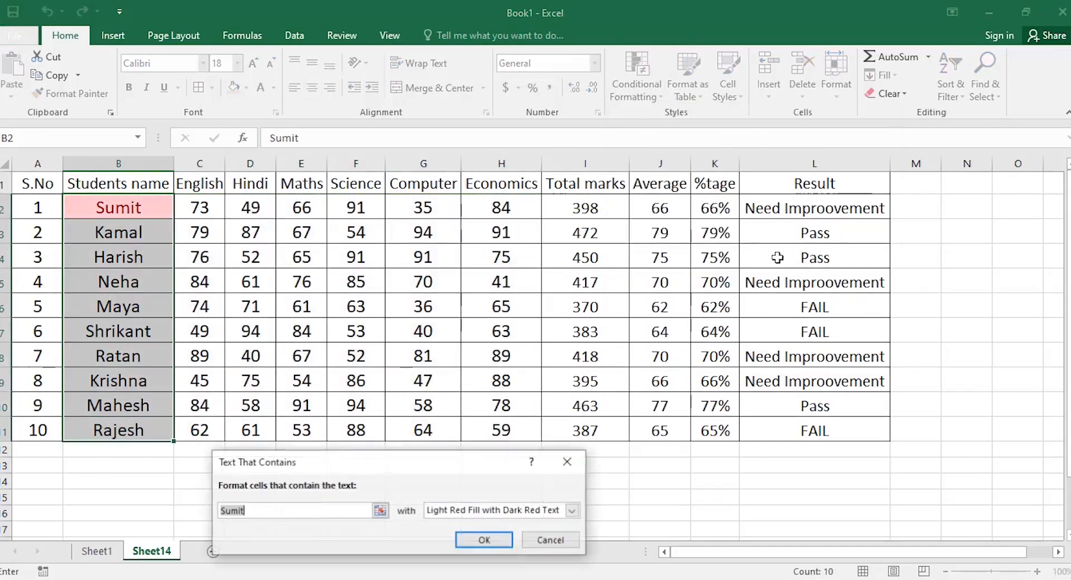
pyautogui.moveTo(445, 390); pyautogui.dragTo(550, 186)
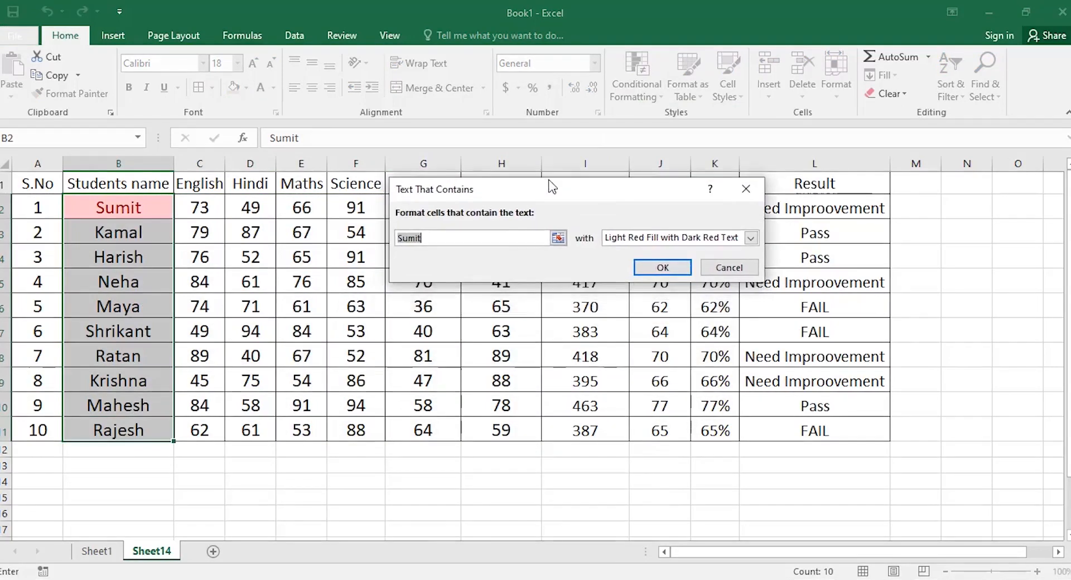
pyautogui.click(433, 239)
pyautogui.moveTo(433, 238); pyautogui.dragTo(380, 232)
pyautogui.press('BackSpace')
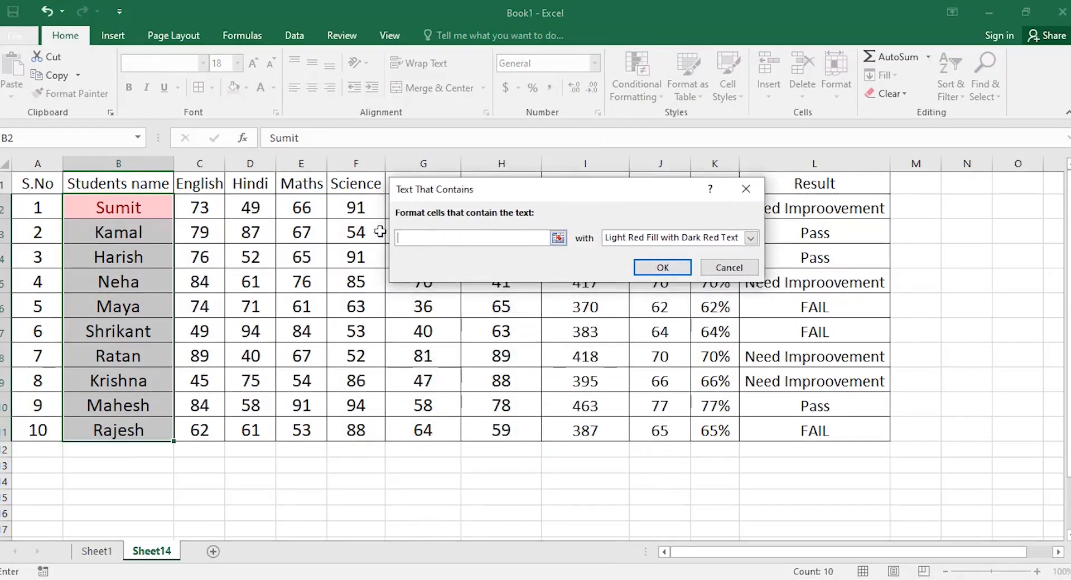
pyautogui.write('s')
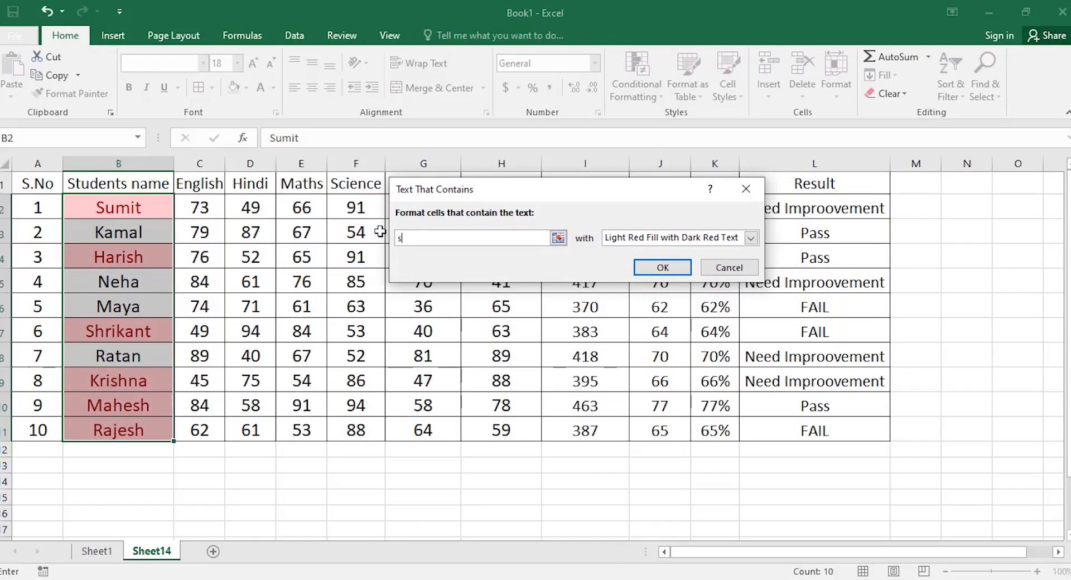
pyautogui.write('u')
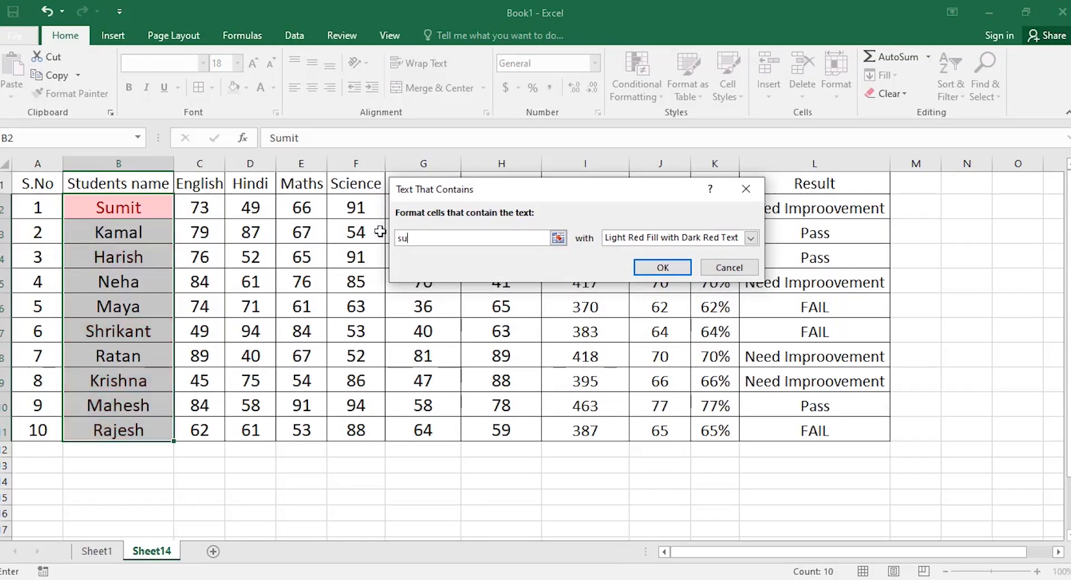
pyautogui.press('BackSpace')
pyautogui.press('BackSpace')
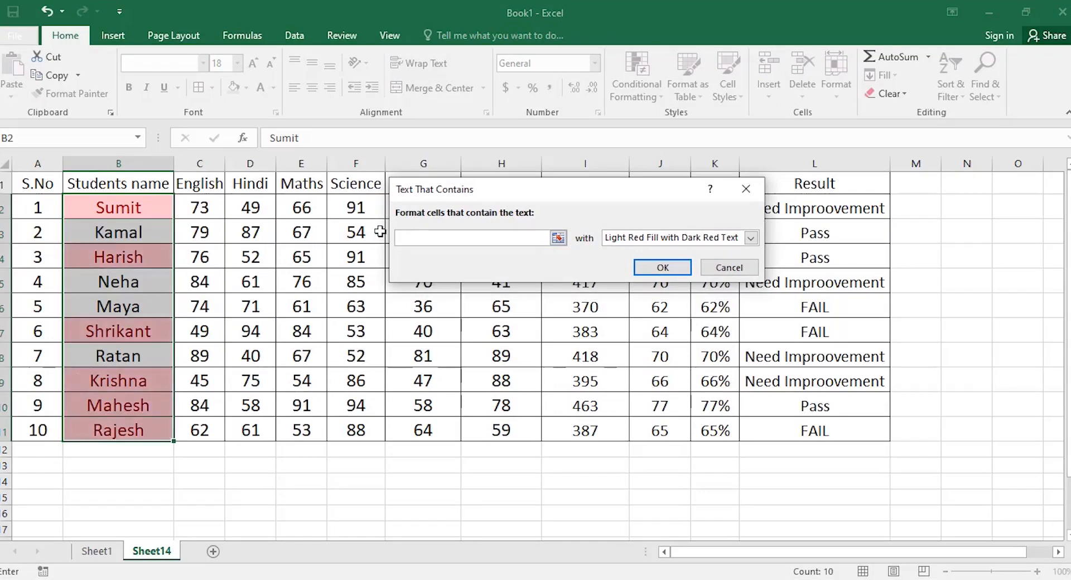
pyautogui.write('5r')
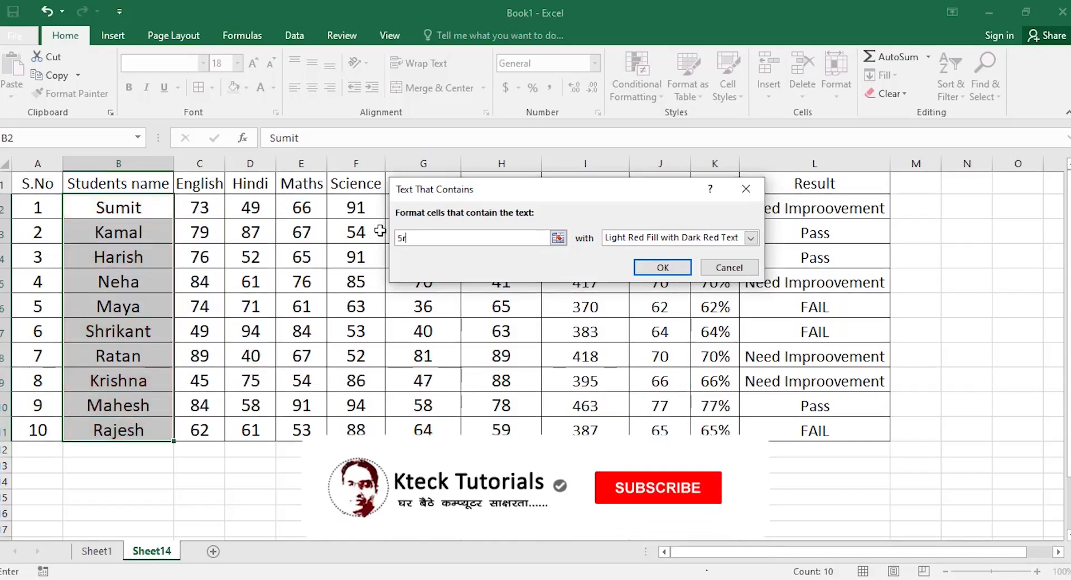
pyautogui.press('BackSpace')
pyautogui.press('BackSpace')
pyautogui.write('kr')
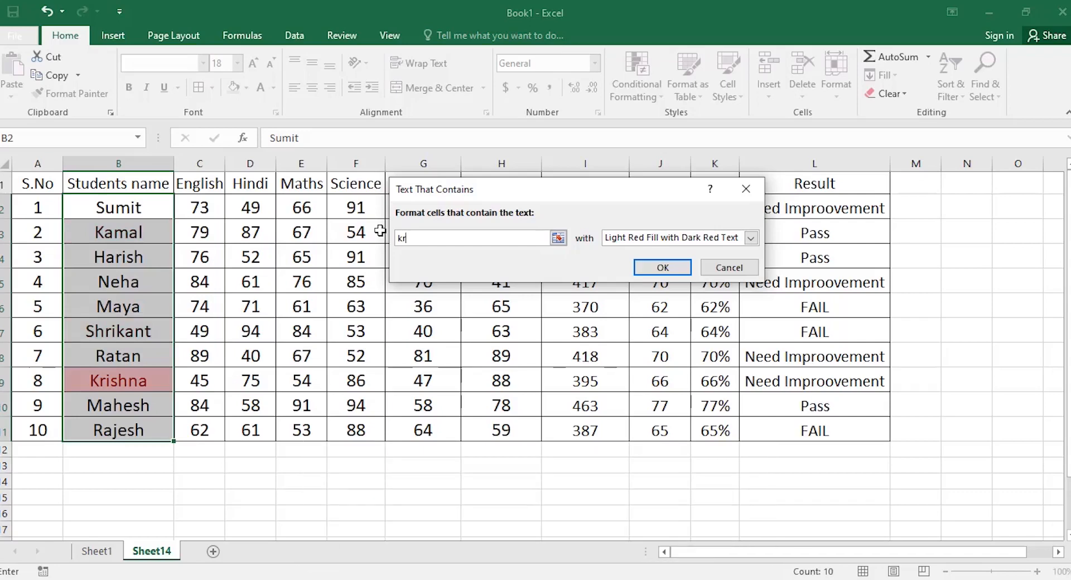
pyautogui.press('BackSpace')
pyautogui.write('a')
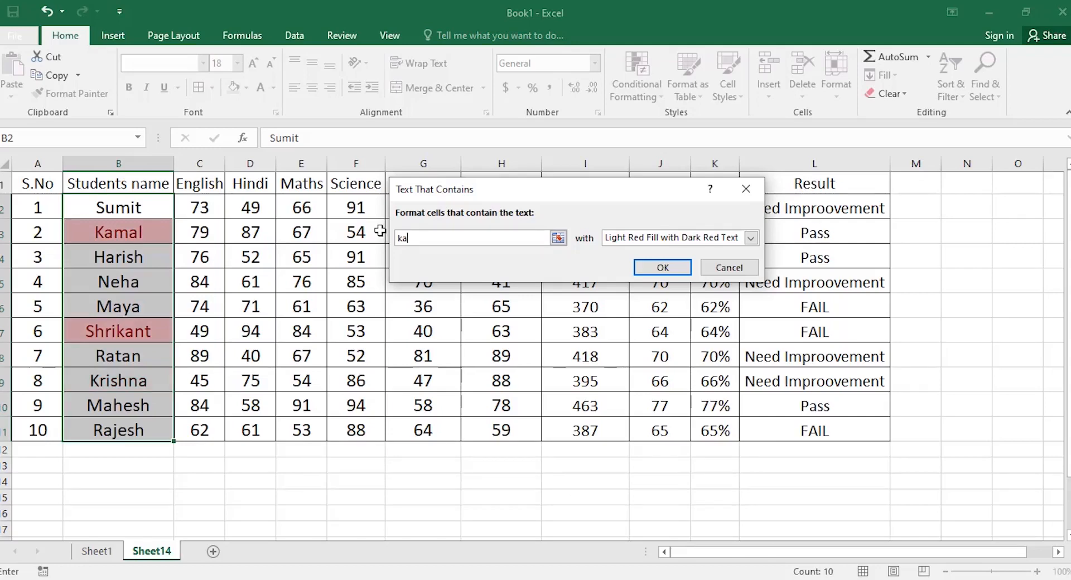
pyautogui.press('BackSpace')
pyautogui.press('BackSpace')
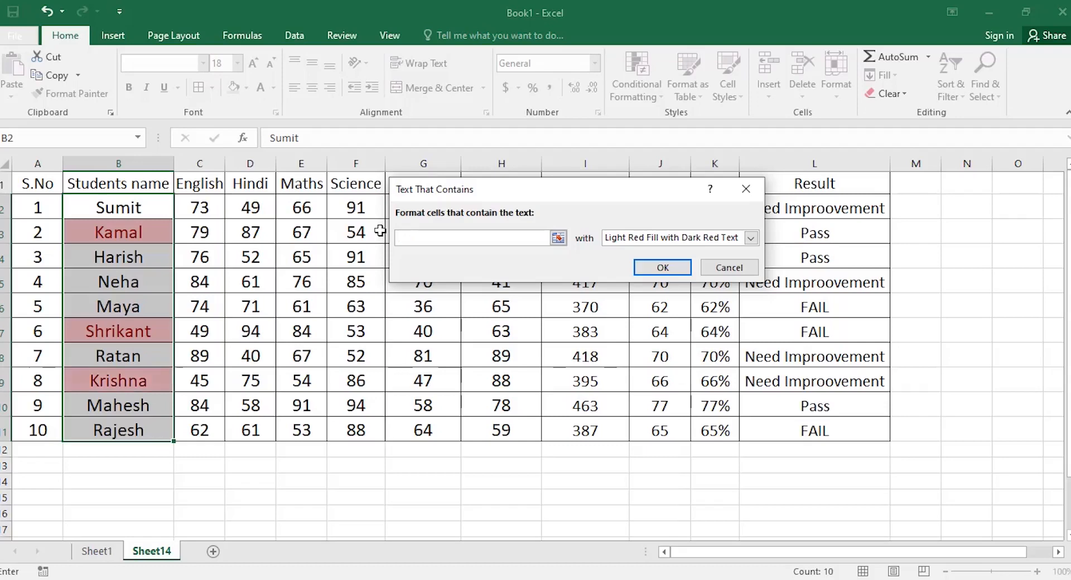
pyautogui.click(729, 267)
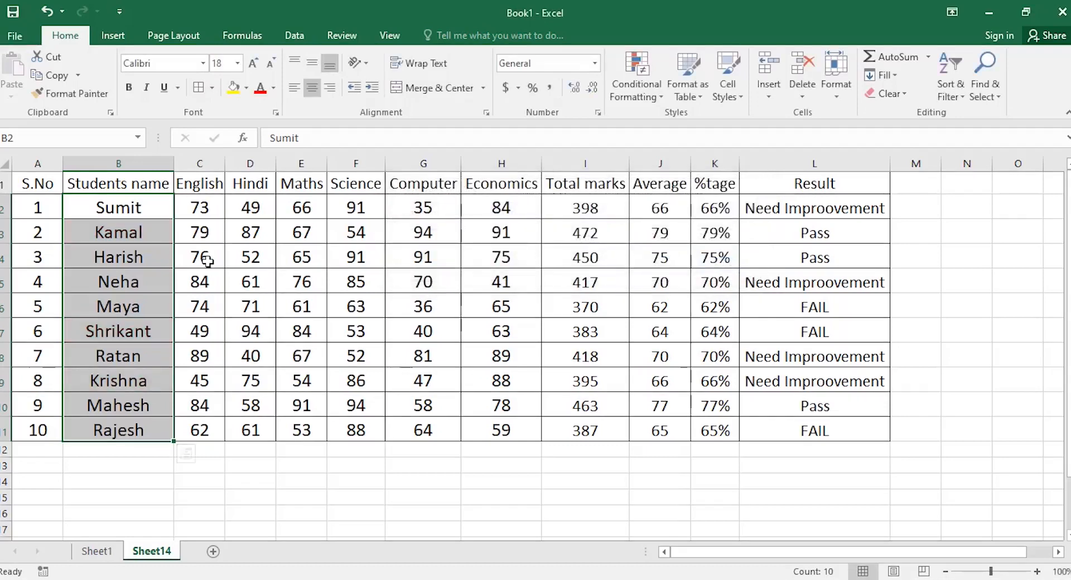
# Reselect the marks C2:H11, then close the Conditional Formatting menu without choosing a rule.
pyautogui.click(200, 205)
pyautogui.moveTo(275, 263); pyautogui.dragTo(485, 423)
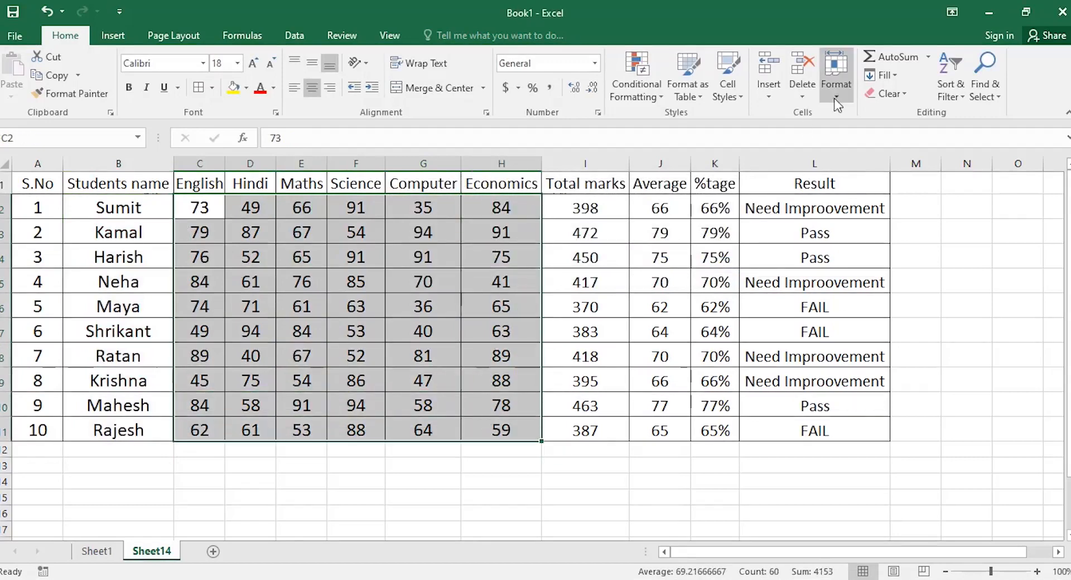
pyautogui.click(652, 96)
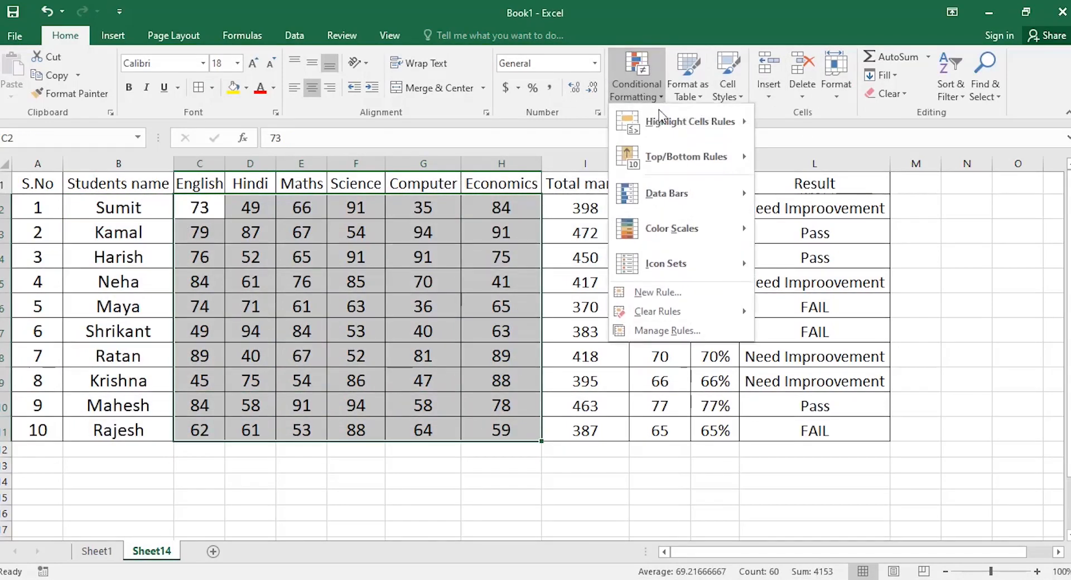
pyautogui.moveTo(662, 118)
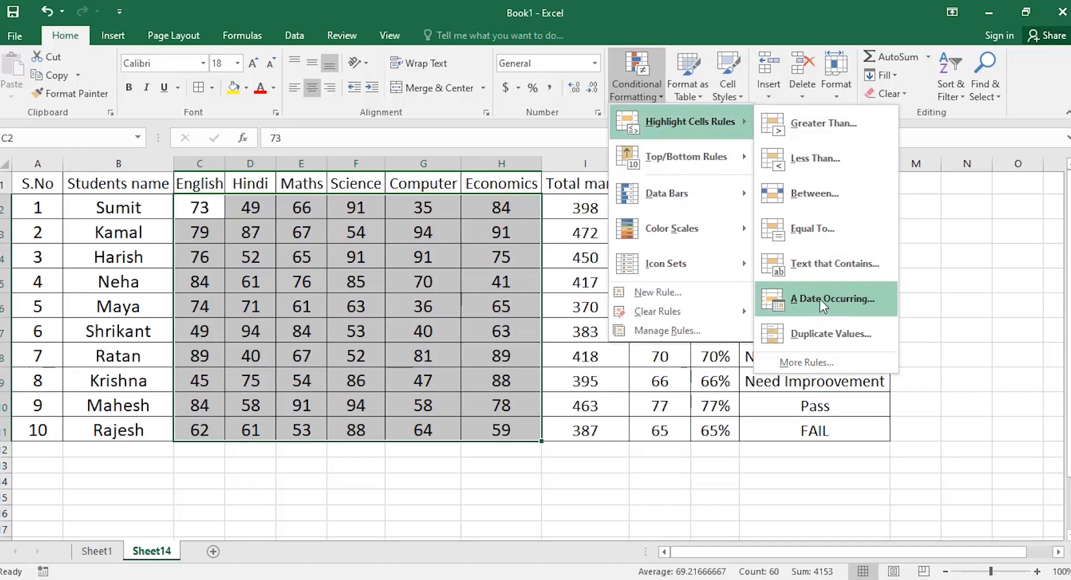
pyautogui.click(491, 484)
# Enter the dates 1/10/2021 through 5/10/2021 into H13:H17.
pyautogui.click(485, 494)
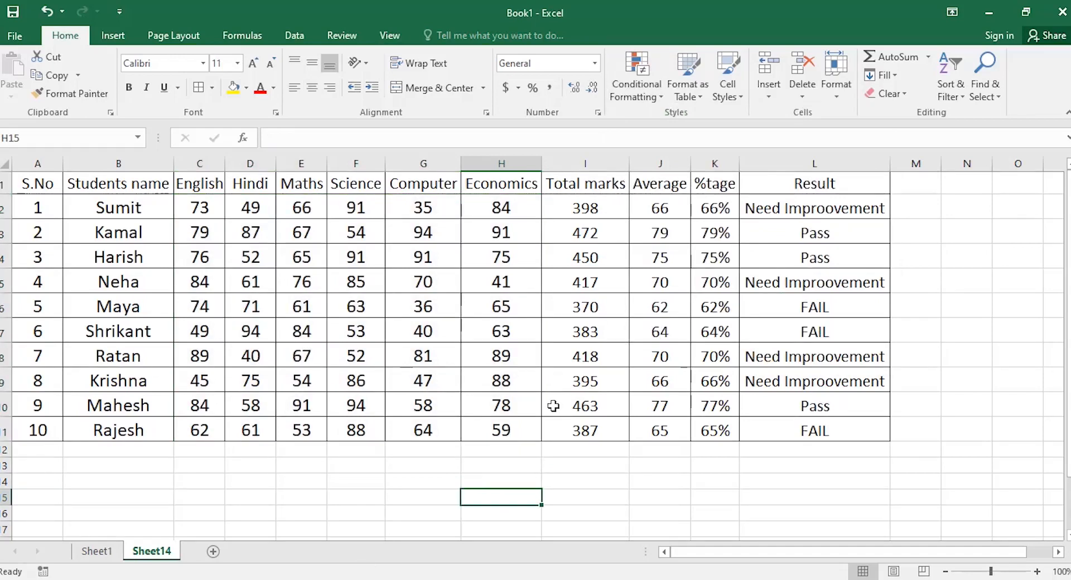
pyautogui.write('03-10-2021')
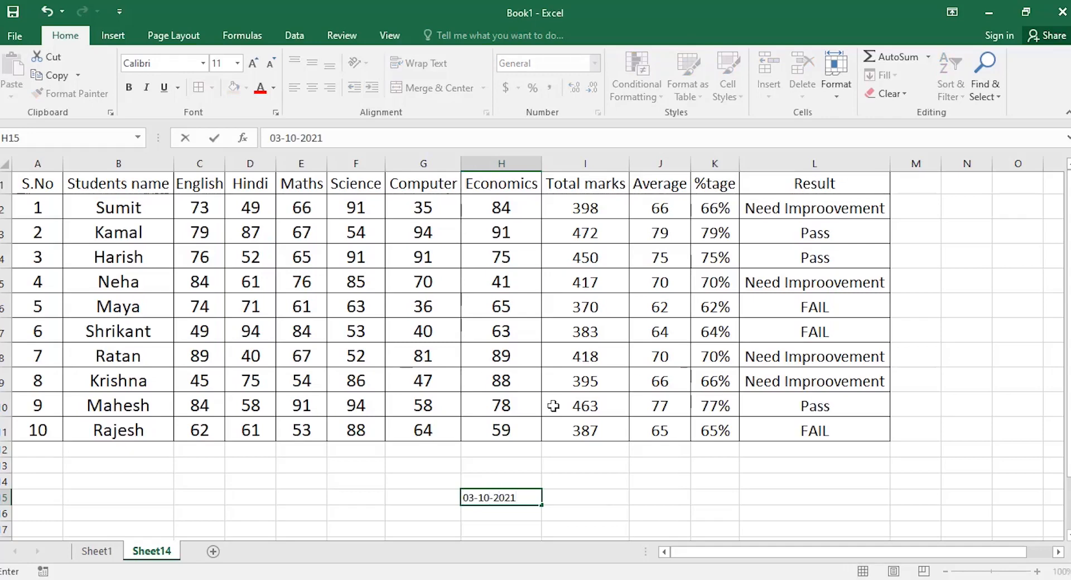
pyautogui.press('Return')
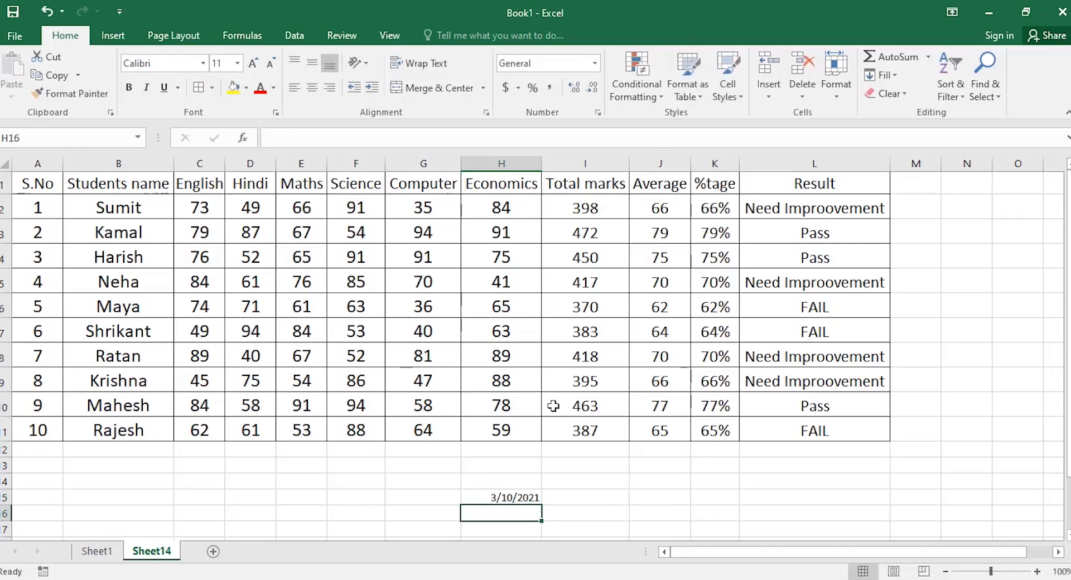
pyautogui.write('4/')
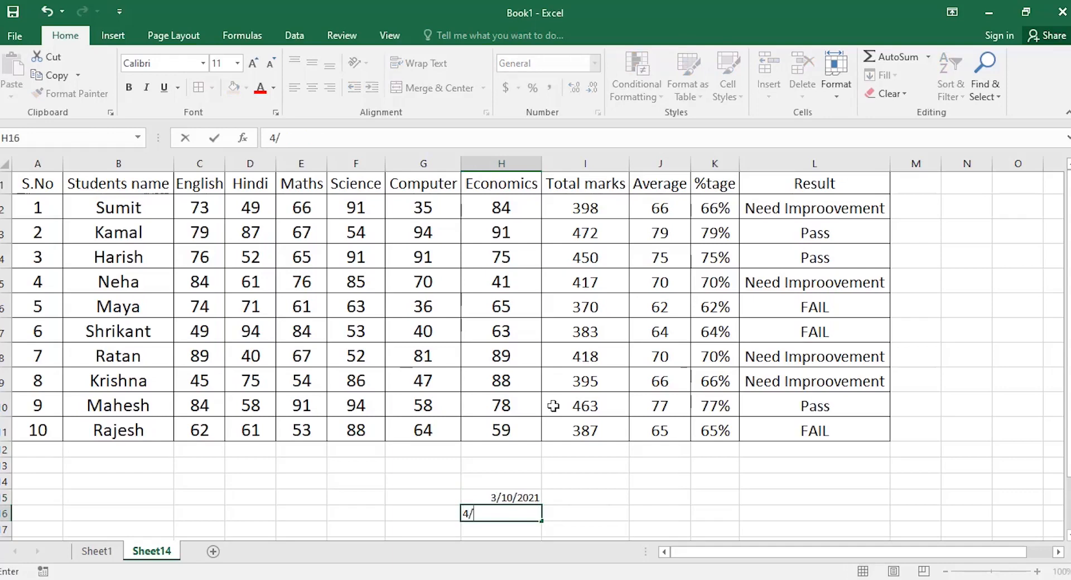
pyautogui.write('10/2021')
pyautogui.press('Up')
pyautogui.press('Up')
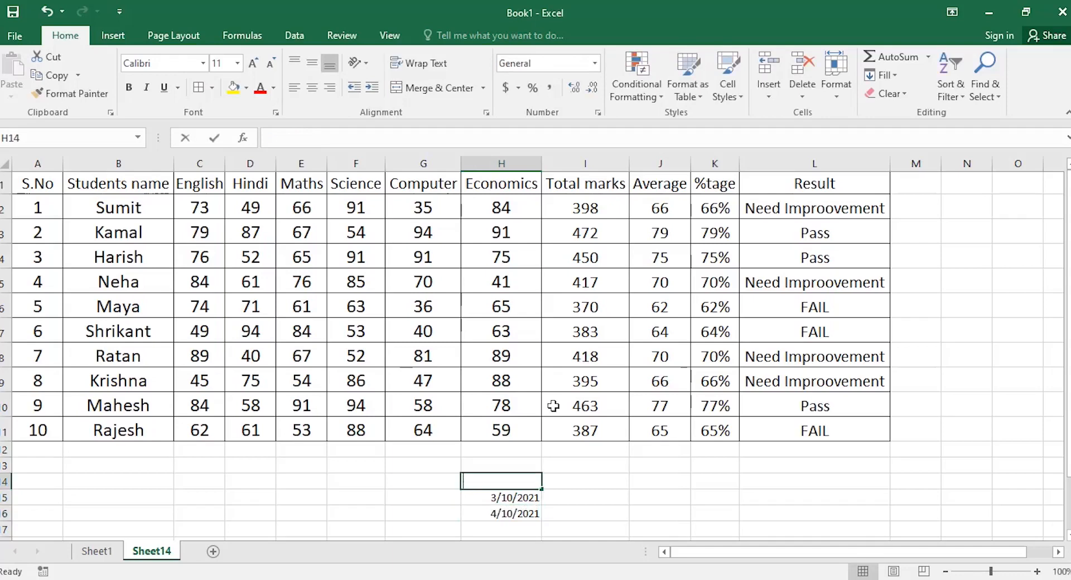
pyautogui.write('02/10/')
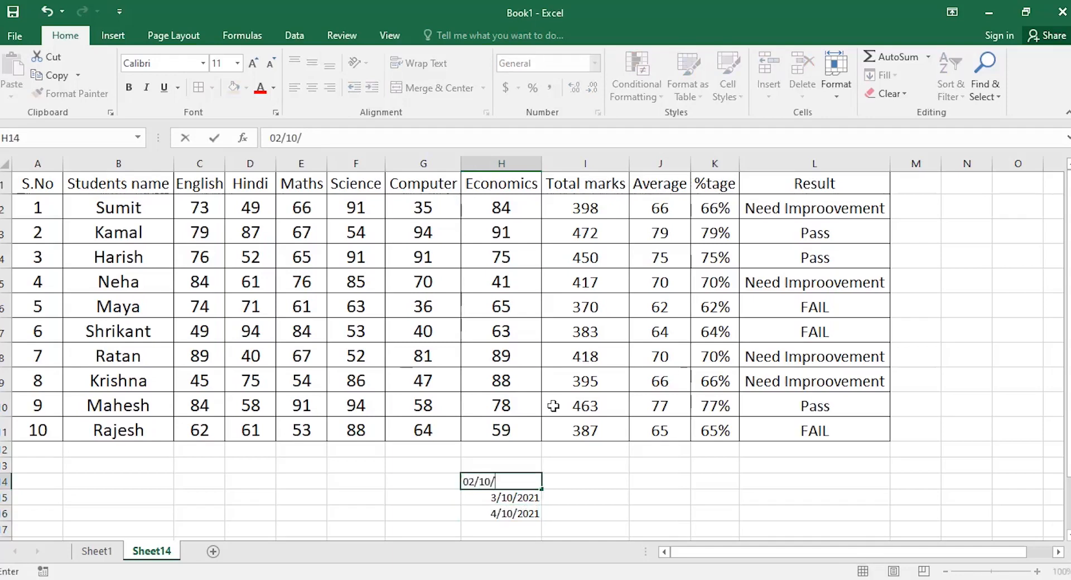
pyautogui.write('2021')
pyautogui.press('Up')
pyautogui.write('01/10/2021')
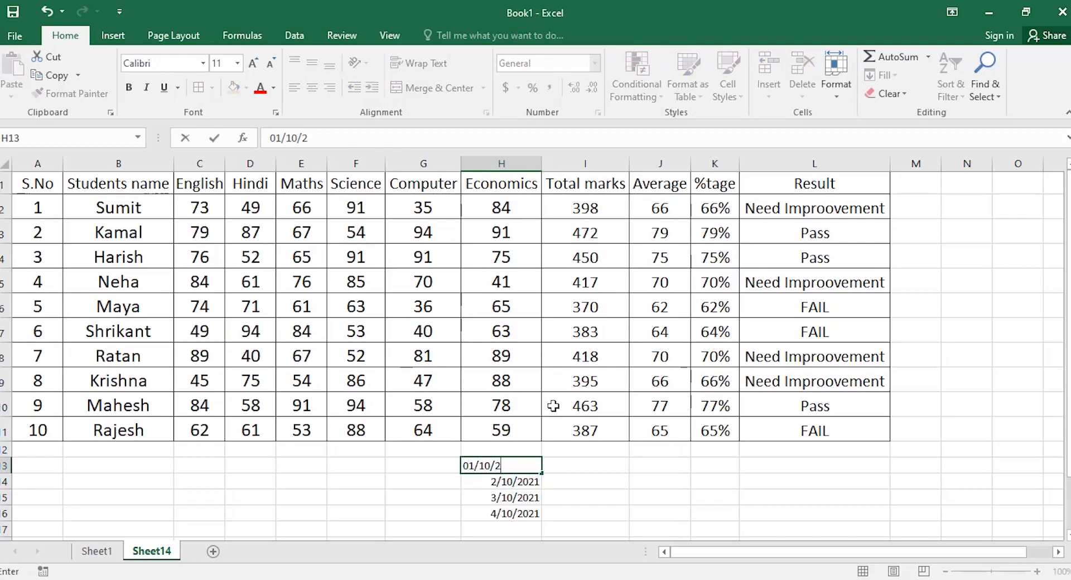
pyautogui.press('Return')
pyautogui.press('Return')
pyautogui.press('Return')
pyautogui.press('Return')
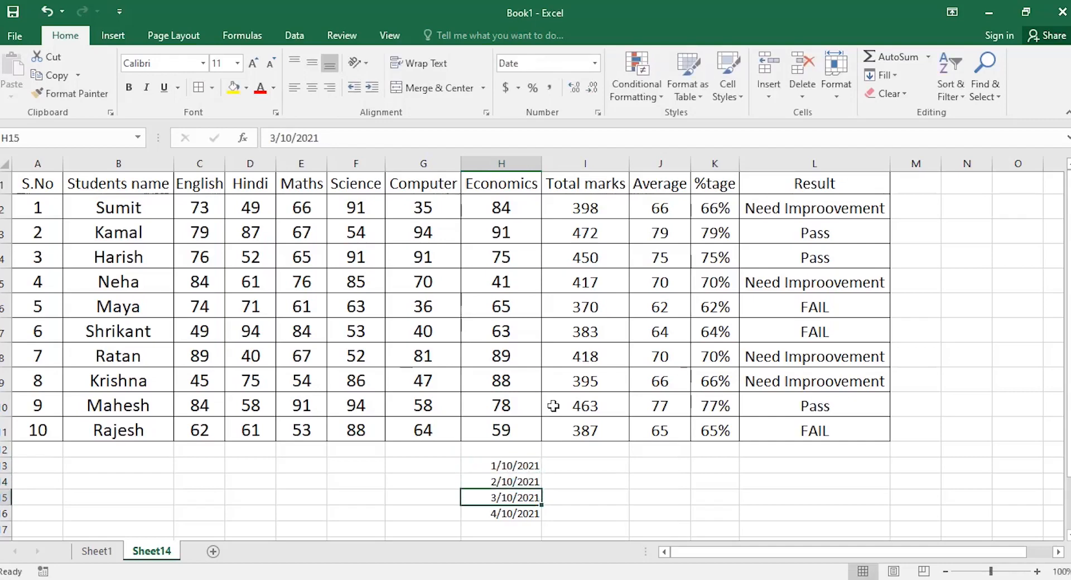
pyautogui.write('0')
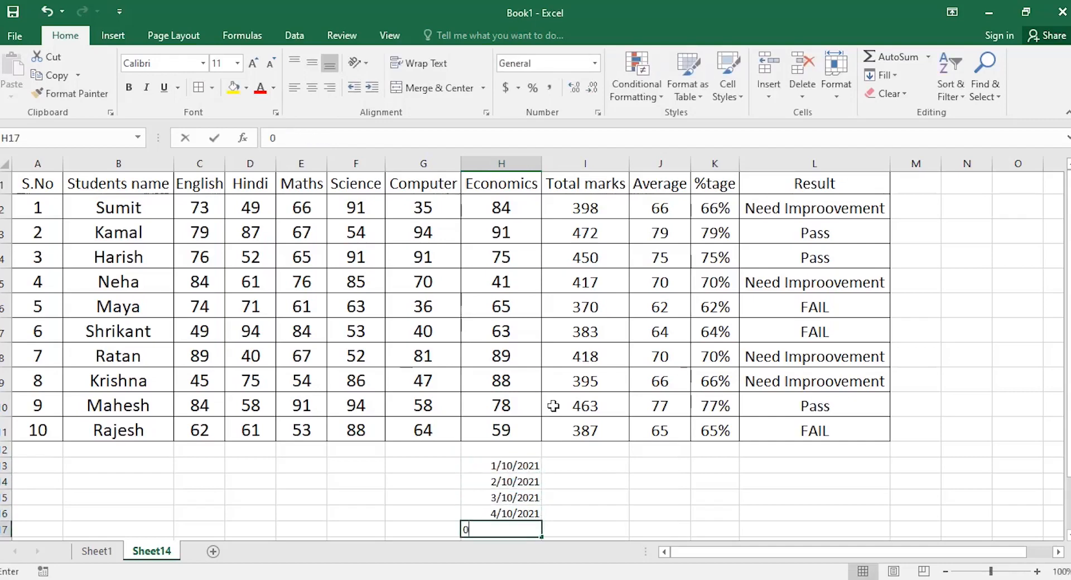
pyautogui.write('5/10/2021')
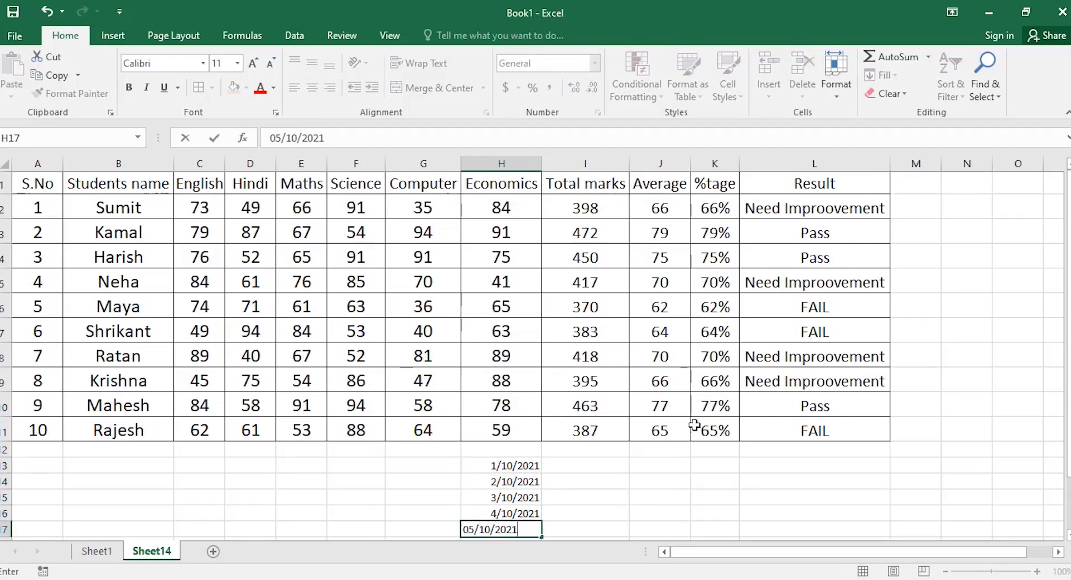
pyautogui.click(666, 497)
# Copy G11's large bordered cell formatting onto the dates in H13:H17 with Format Painter.
pyautogui.scroll(-2, 665, 469)
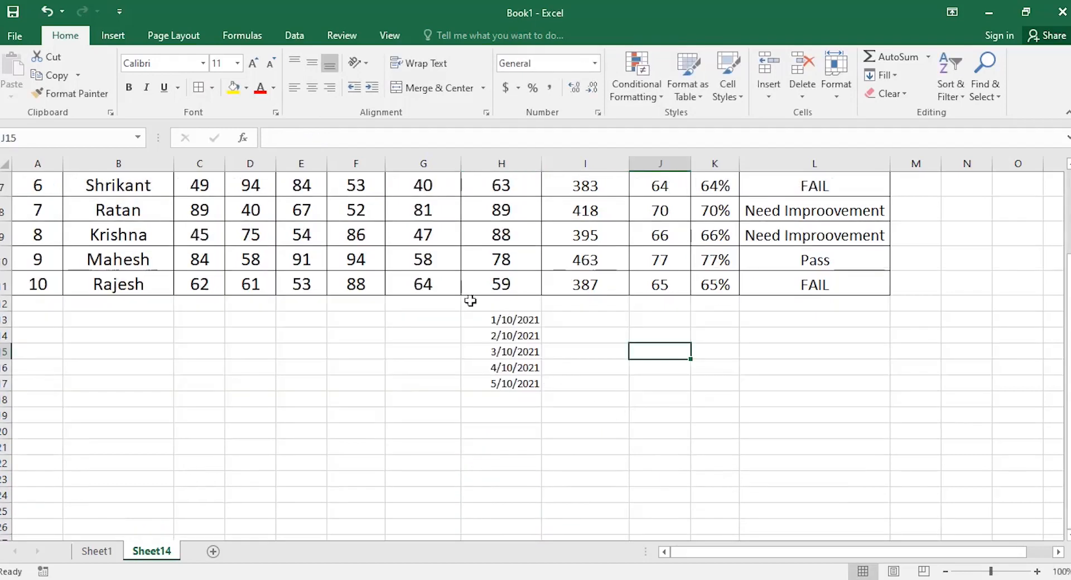
pyautogui.click(410, 287)
pyautogui.click(70, 93)
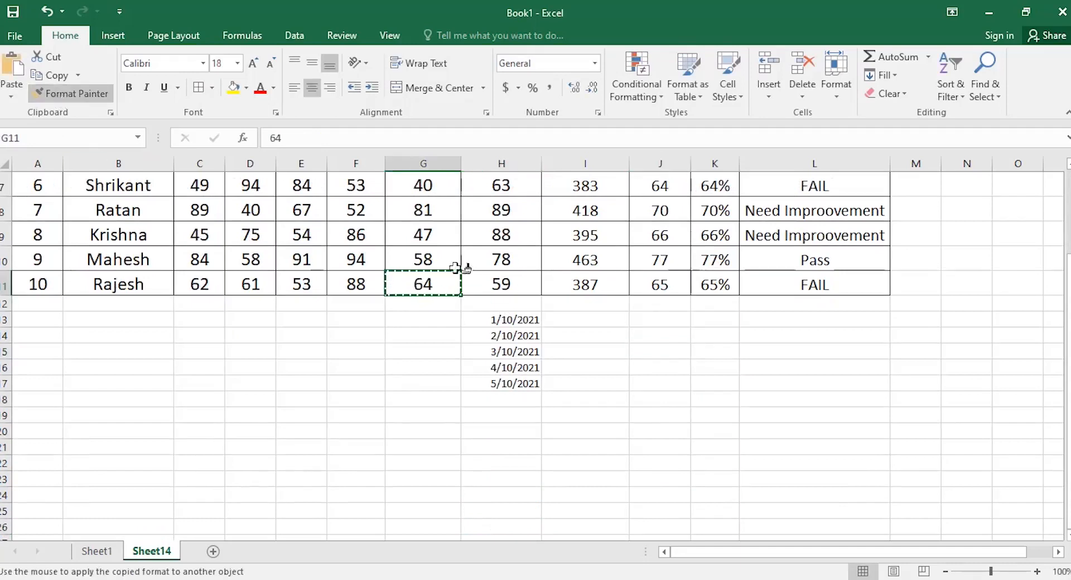
pyautogui.moveTo(500, 320); pyautogui.dragTo(509, 381)
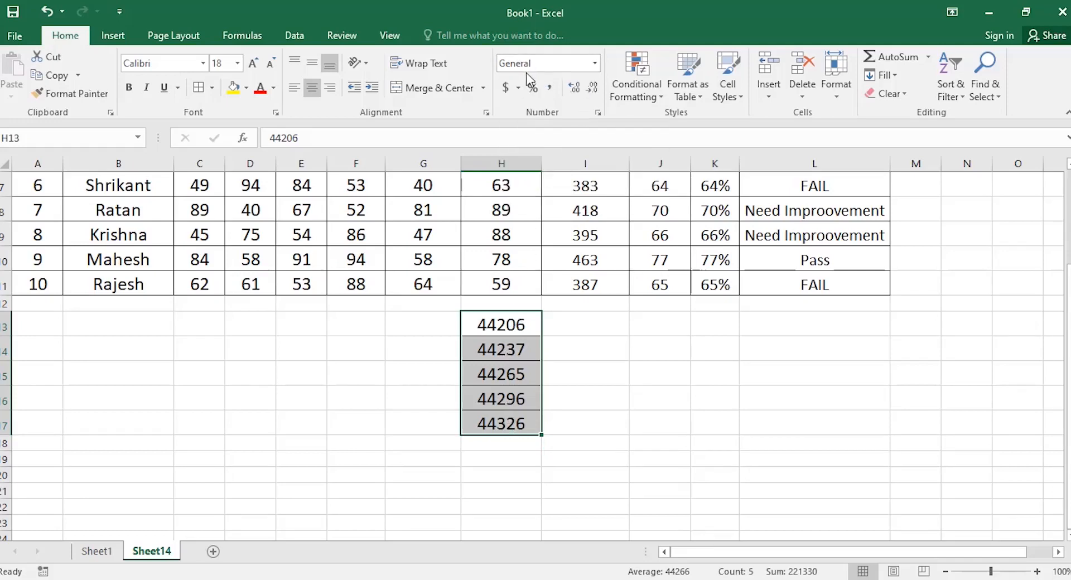
# Set the H13:H17 dates to the Short Date number format.
pyautogui.click(594, 65)
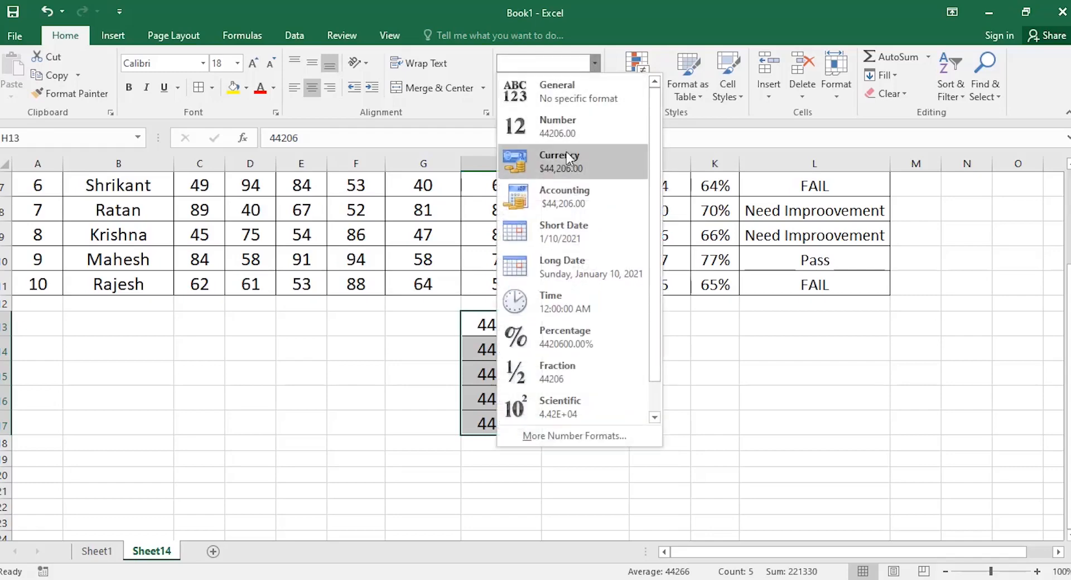
pyautogui.click(565, 230)
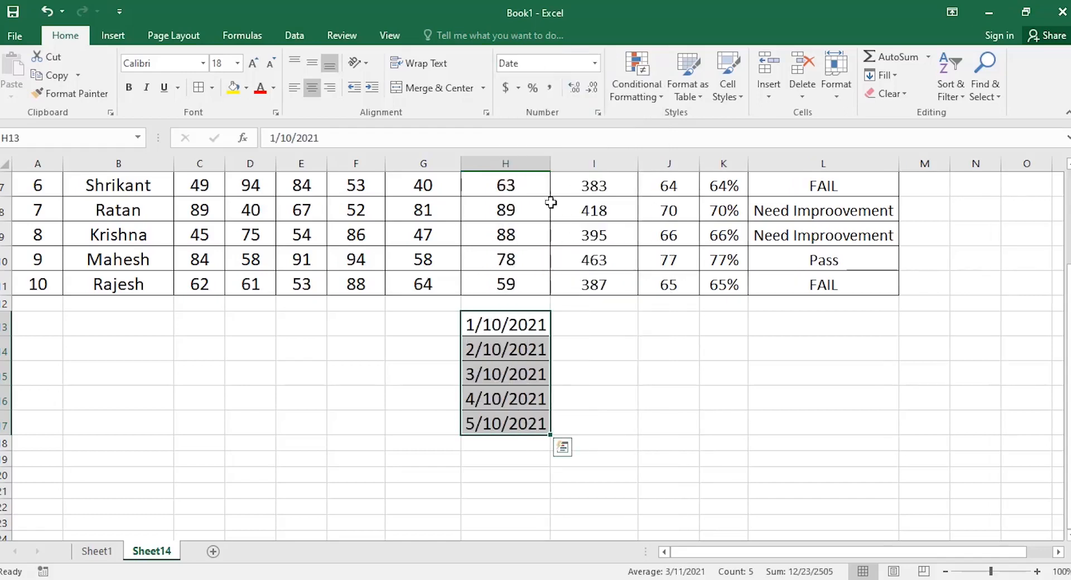
pyautogui.click(595, 63)
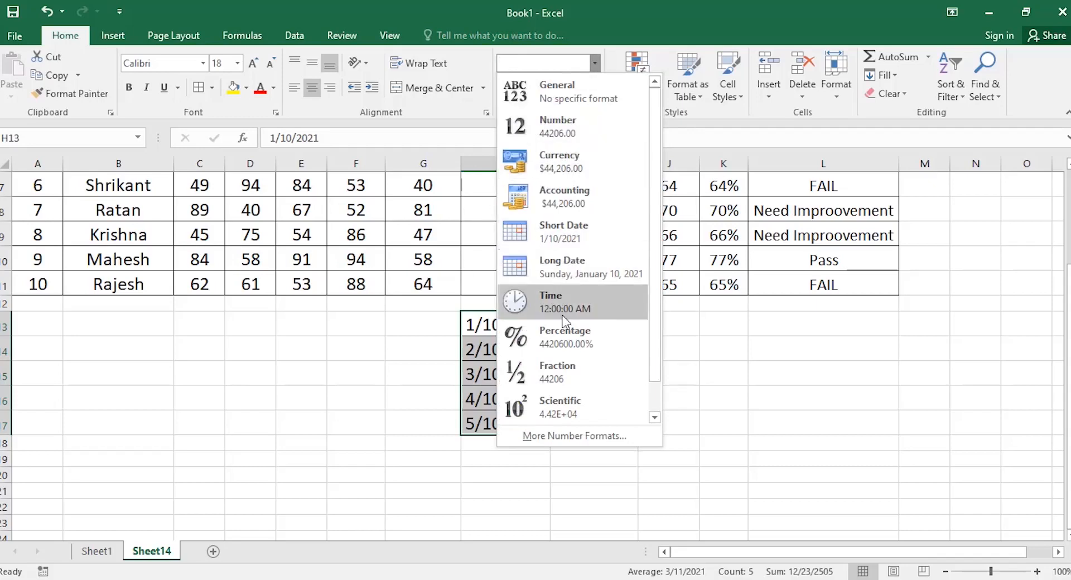
pyautogui.click(719, 400)
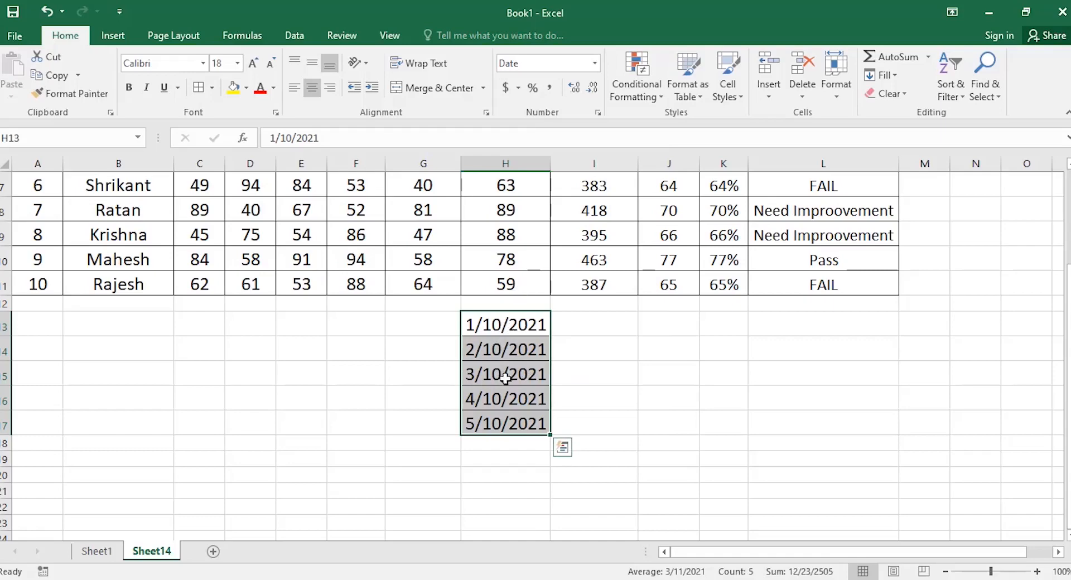
pyautogui.click(636, 78)
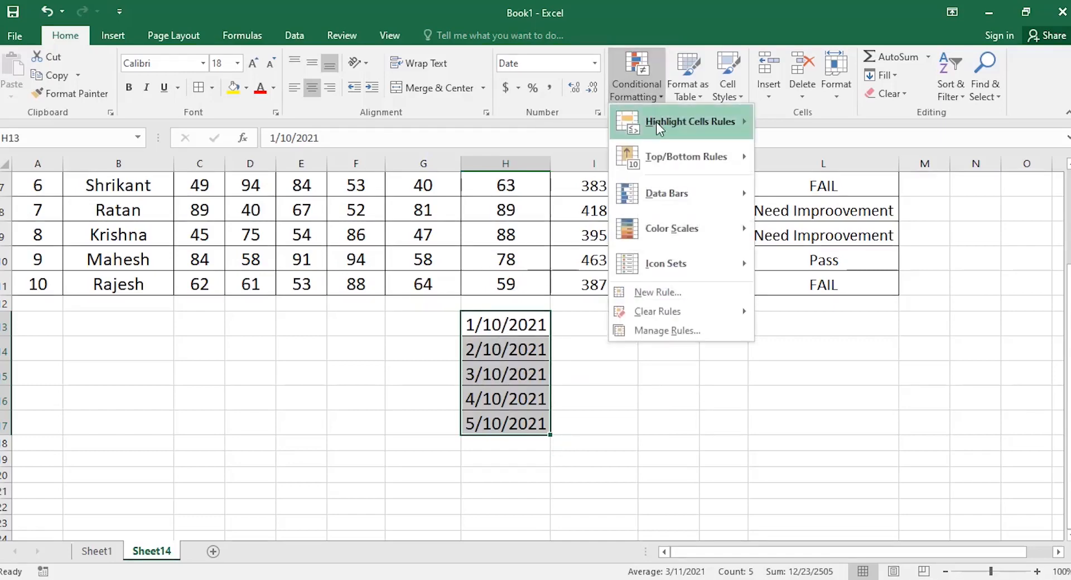
# Preview A Date Occurring highlights for Tomorrow and This week on the dates, then cancel.
pyautogui.moveTo(658, 123)
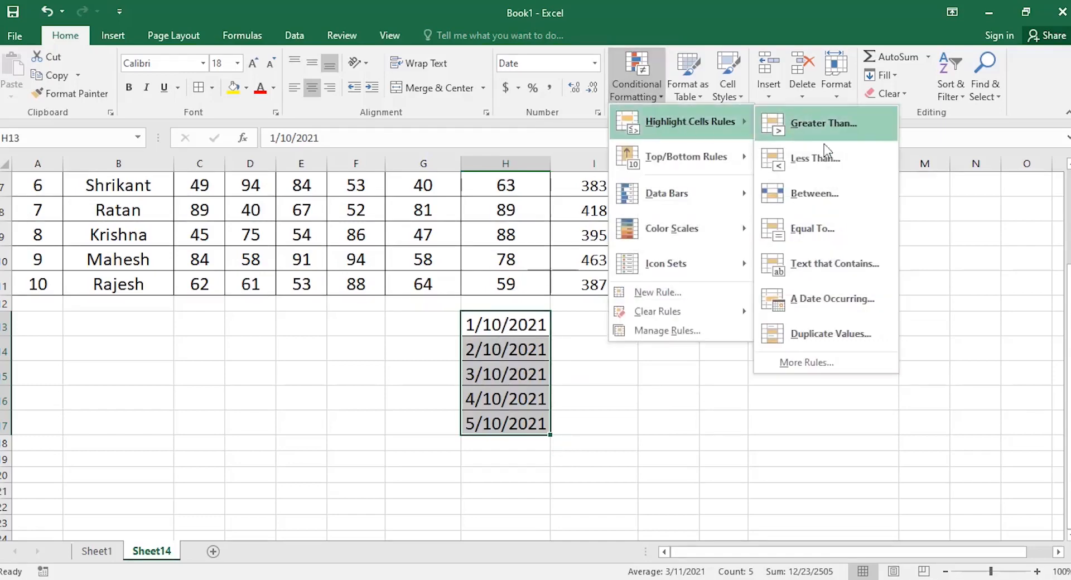
pyautogui.click(839, 301)
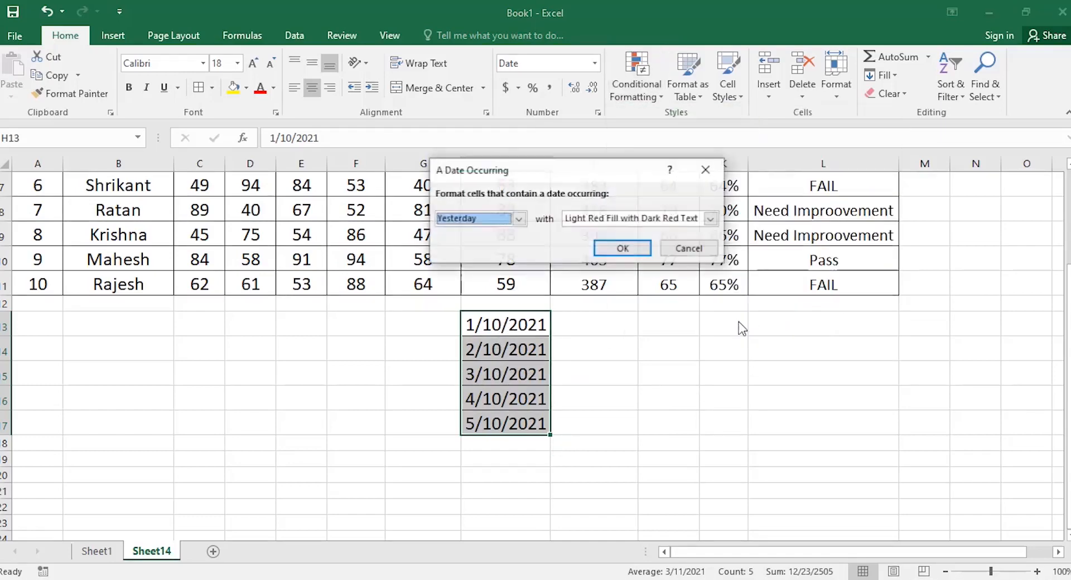
pyautogui.click(519, 219)
pyautogui.click(488, 257)
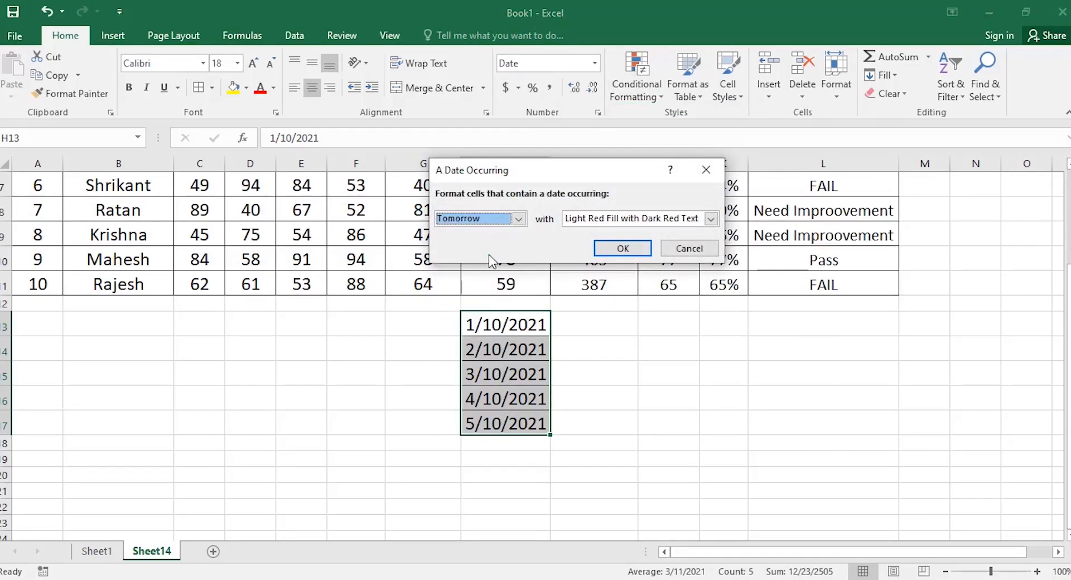
pyautogui.click(522, 218)
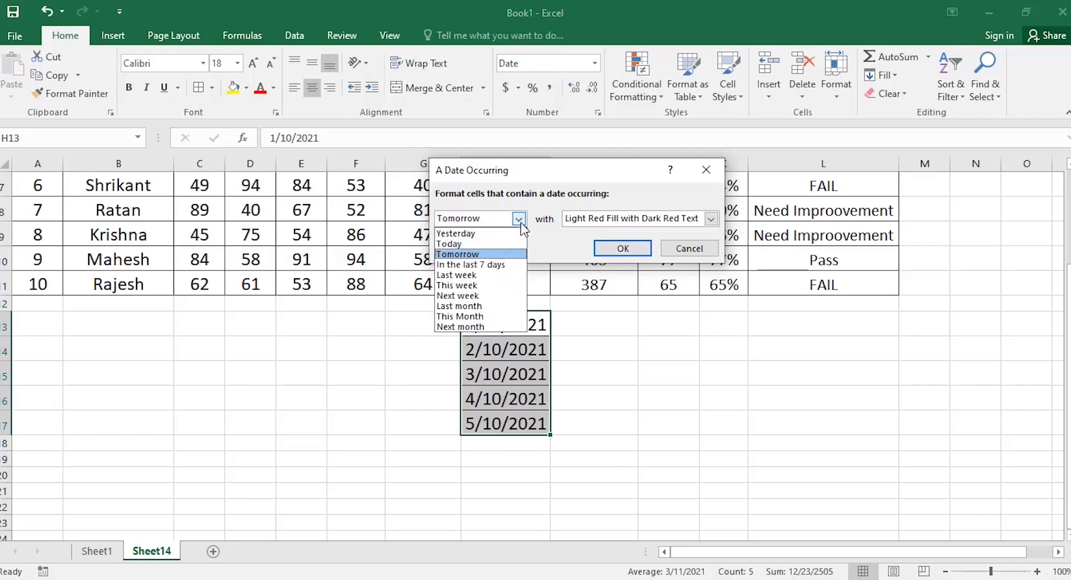
pyautogui.click(483, 284)
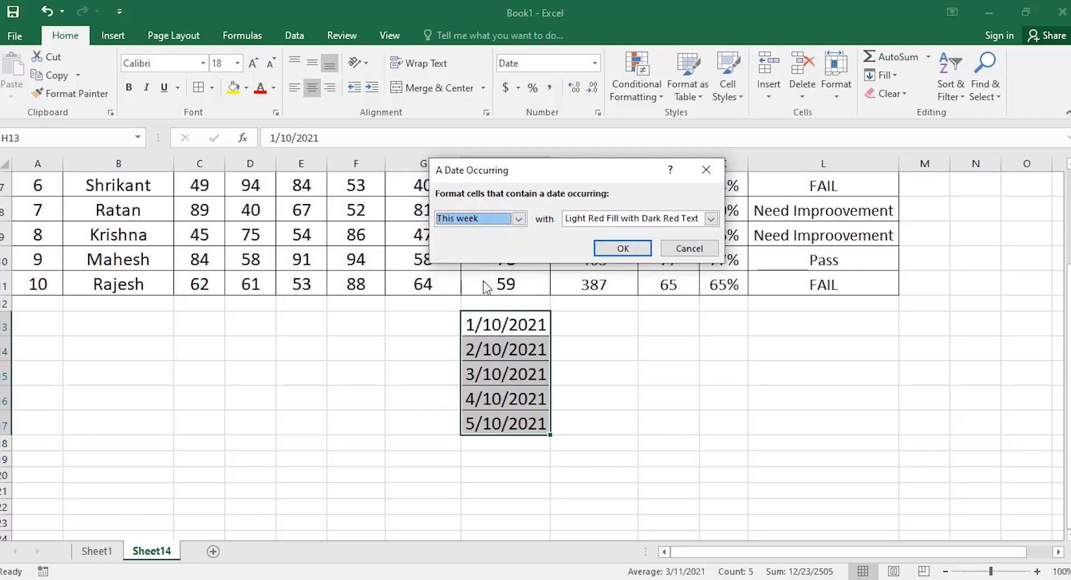
pyautogui.click(682, 249)
pyautogui.click(591, 368)
# Reselect H13:H17, preview This week, Last week and Today highlights, cancel, and delete the dates.
pyautogui.moveTo(472, 322); pyautogui.dragTo(504, 429)
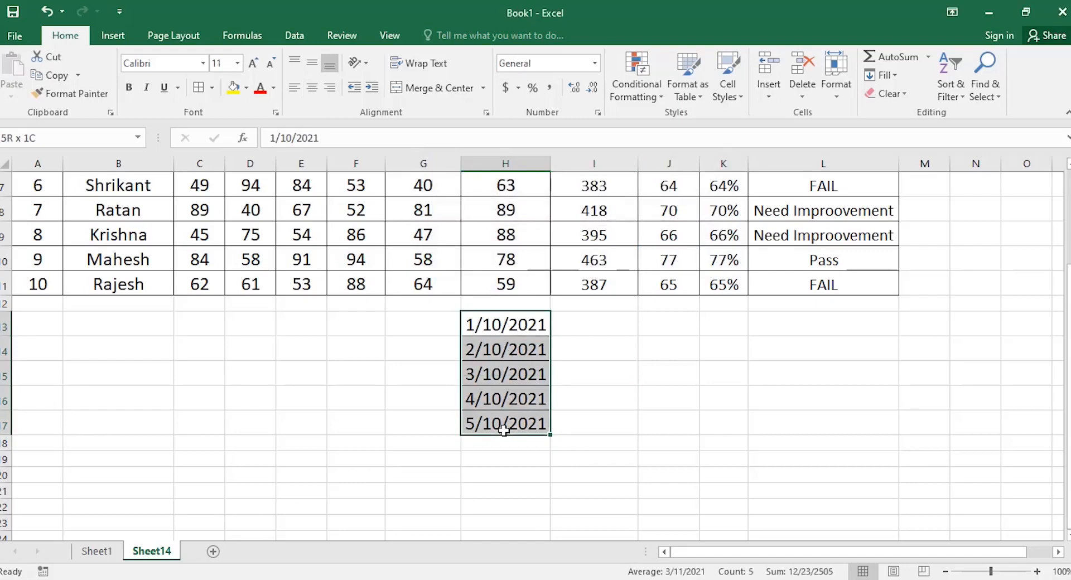
pyautogui.click(637, 87)
pyautogui.moveTo(671, 120)
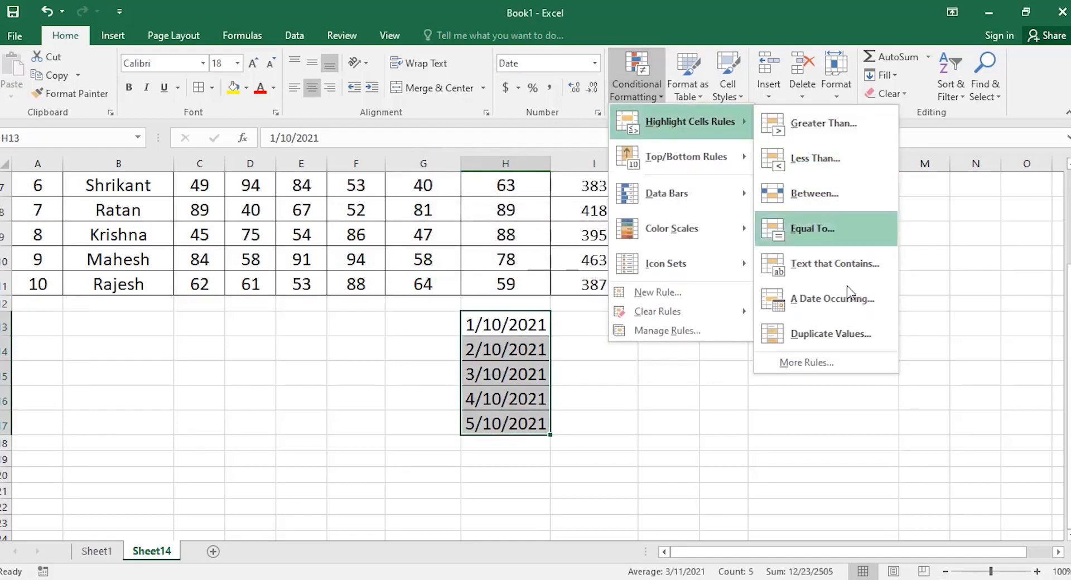
pyautogui.click(848, 301)
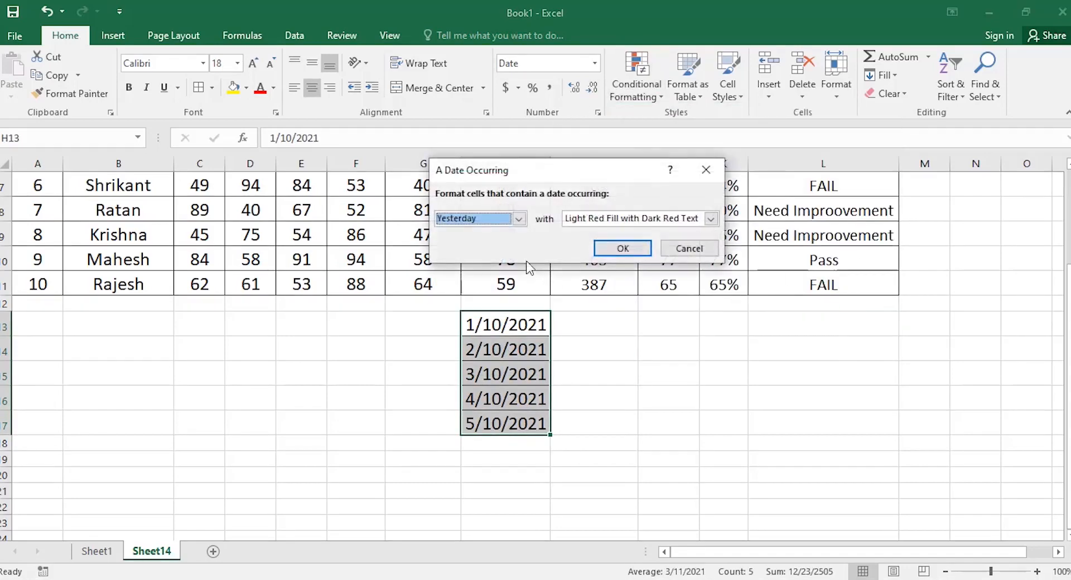
pyautogui.click(519, 220)
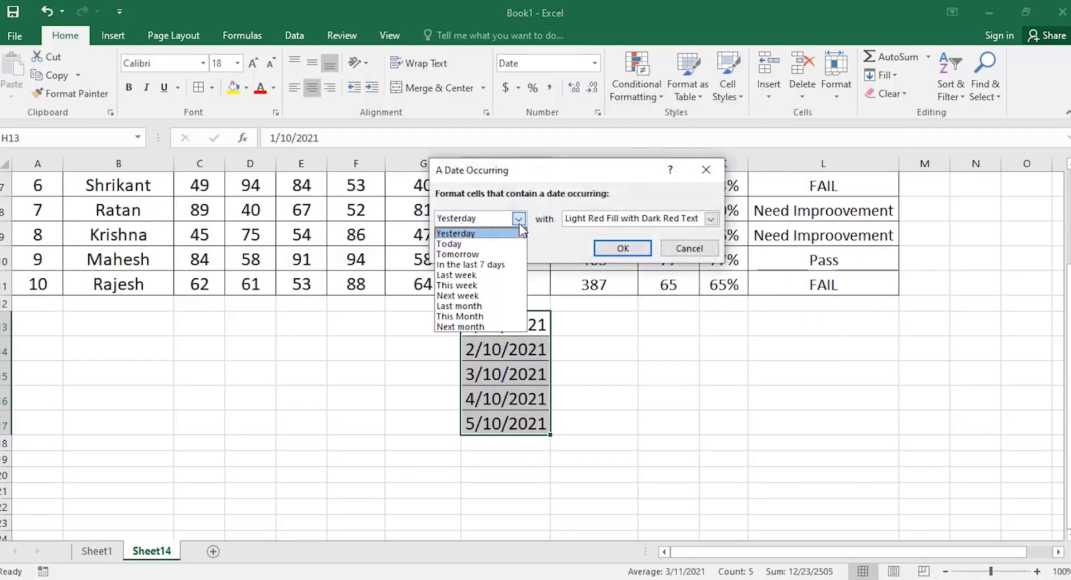
pyautogui.click(486, 286)
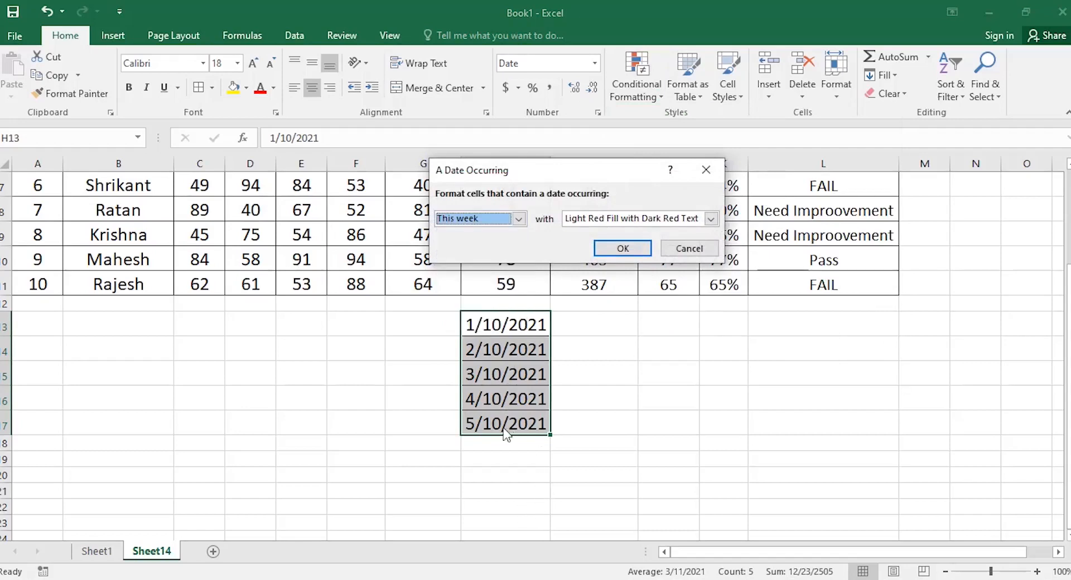
pyautogui.click(519, 219)
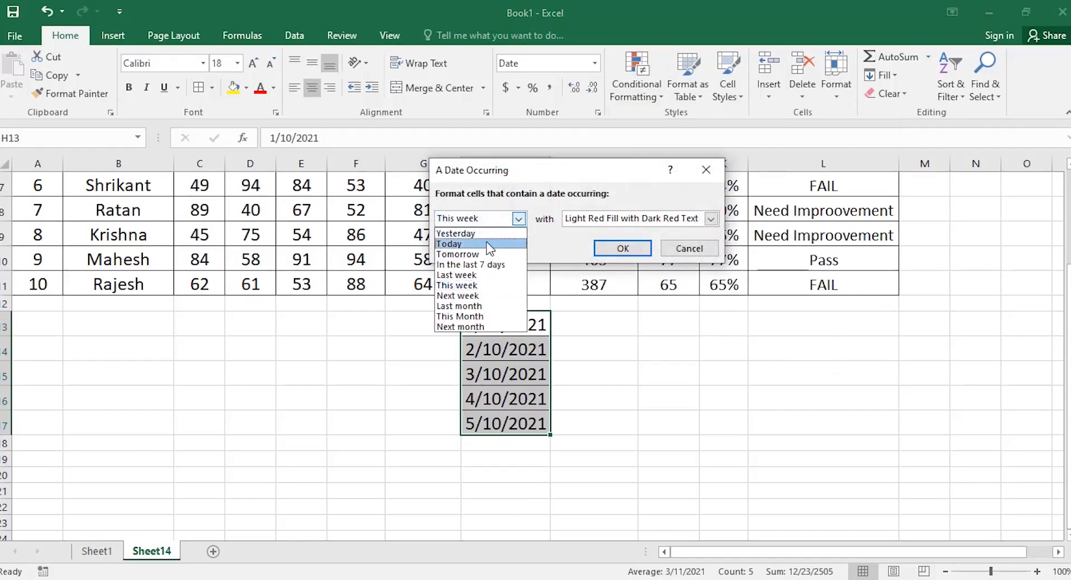
pyautogui.click(475, 275)
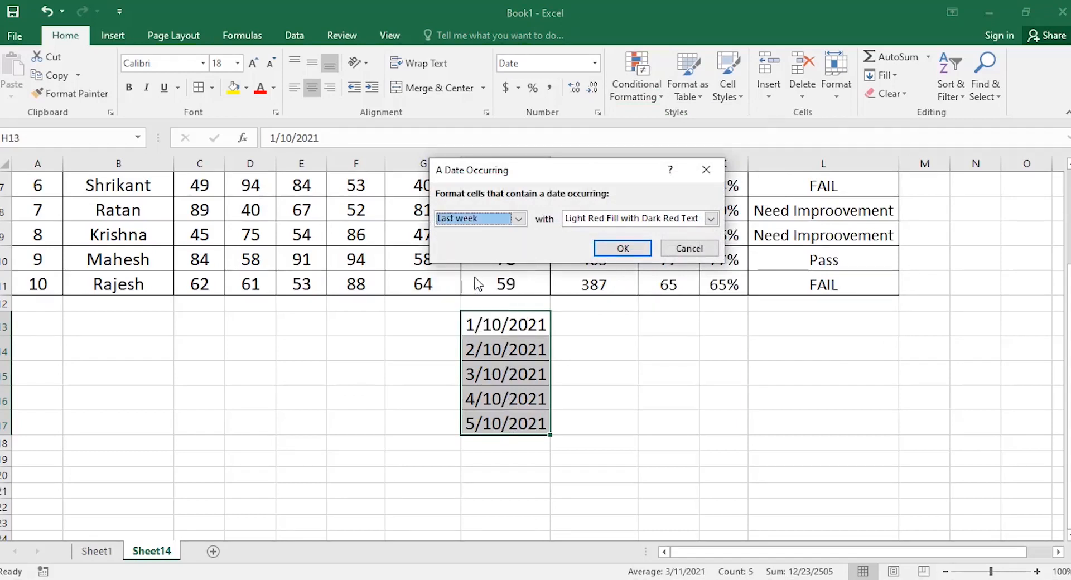
pyautogui.click(518, 219)
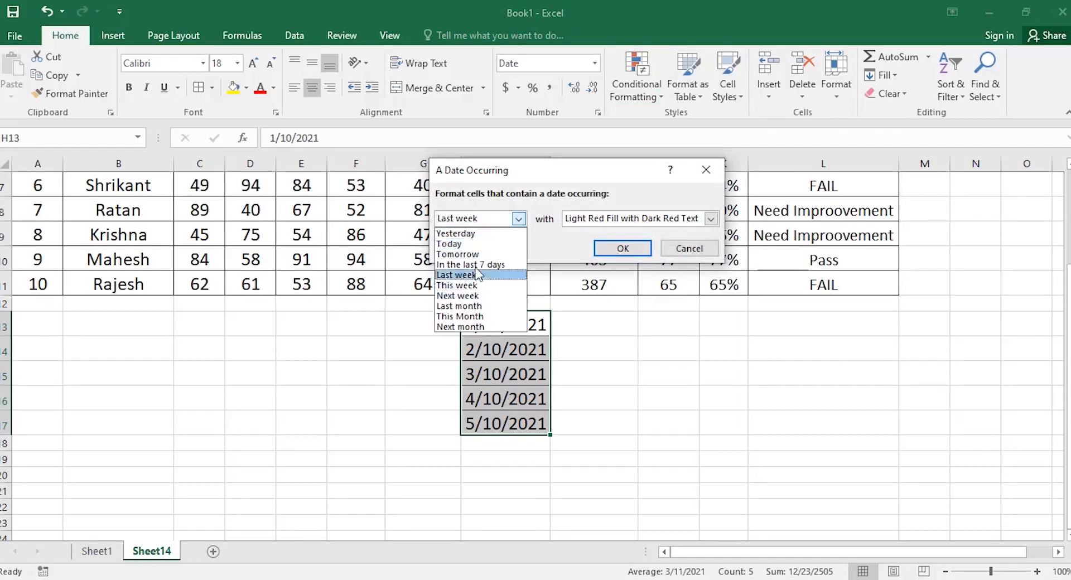
pyautogui.click(473, 244)
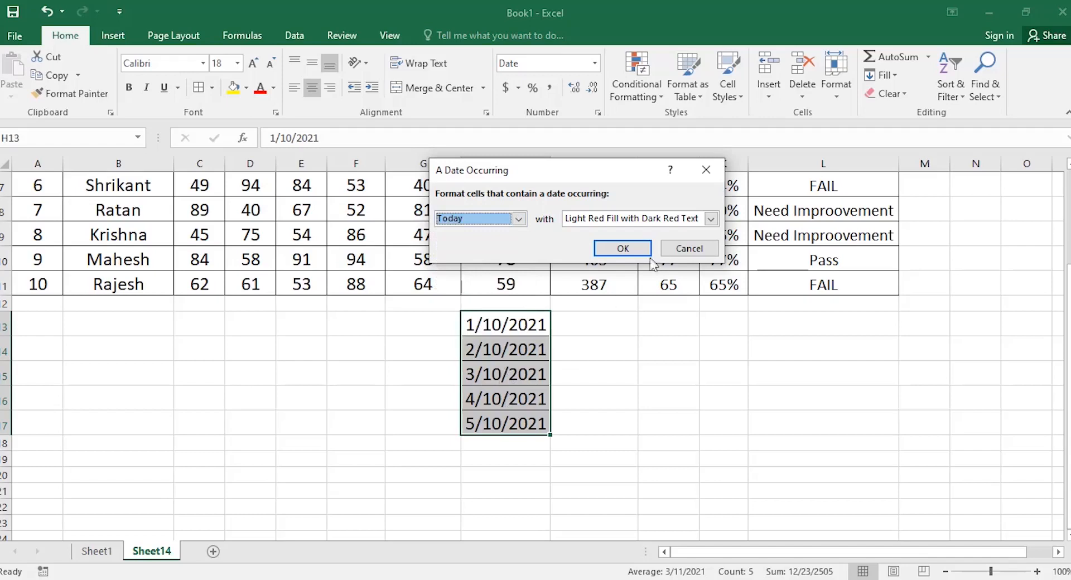
pyautogui.click(689, 248)
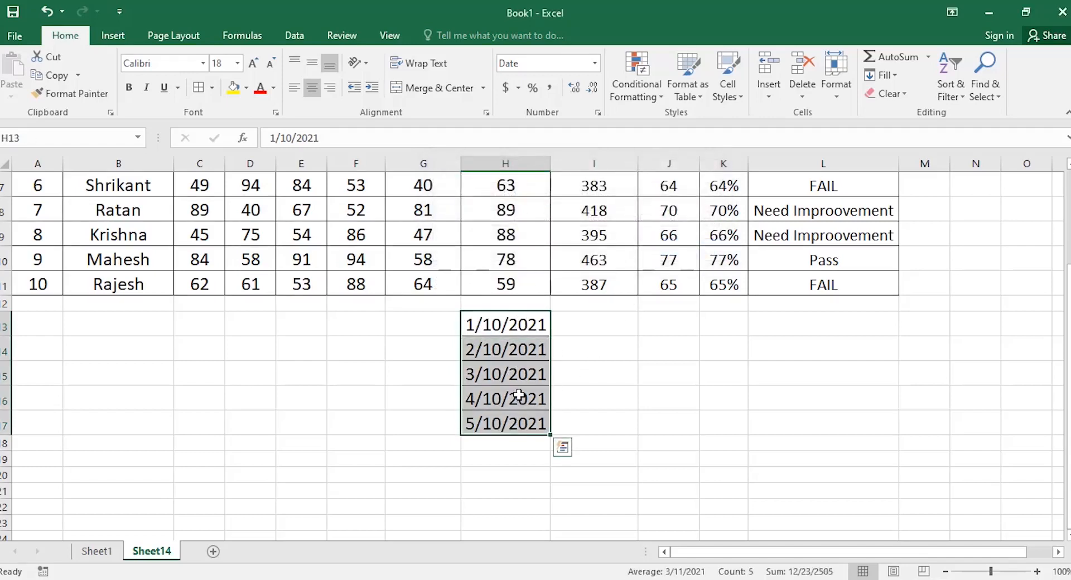
pyautogui.press('Delete')
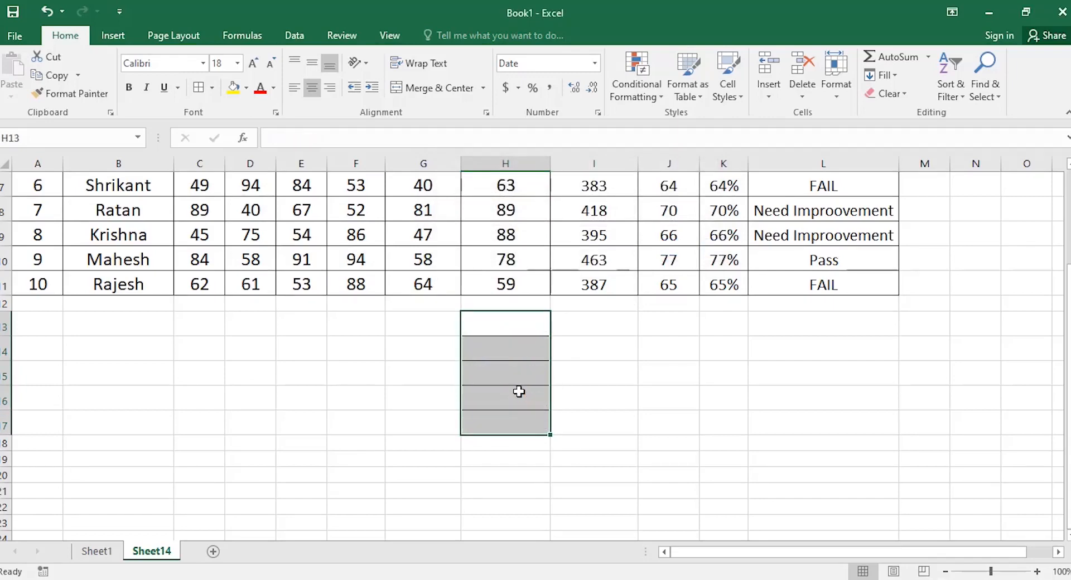
# Apply No Border to the emptied cells H13:H17.
pyautogui.click(211, 87)
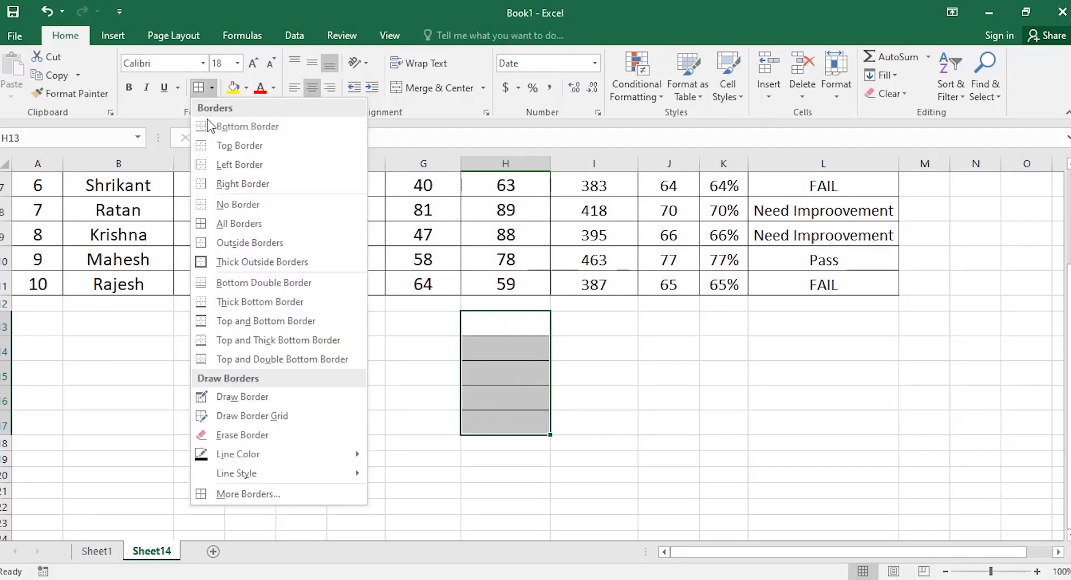
pyautogui.click(226, 199)
pyautogui.click(600, 346)
# Preview a Duplicate Values highlight on the marks C2:H11, then cancel it.
pyautogui.scroll(2, 368, 365)
pyautogui.moveTo(201, 215); pyautogui.dragTo(549, 433)
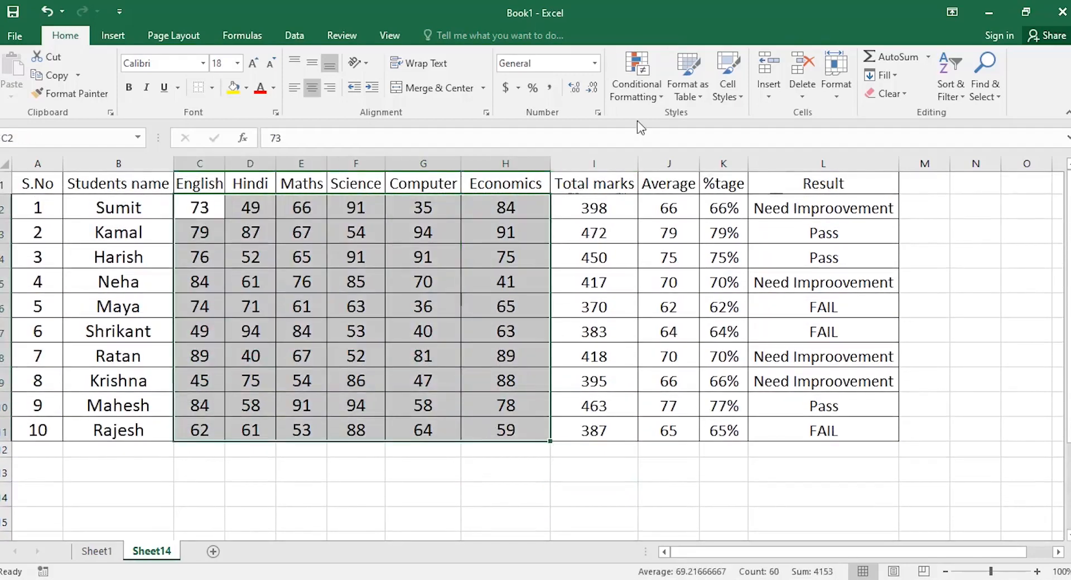
pyautogui.click(637, 90)
pyautogui.moveTo(690, 122)
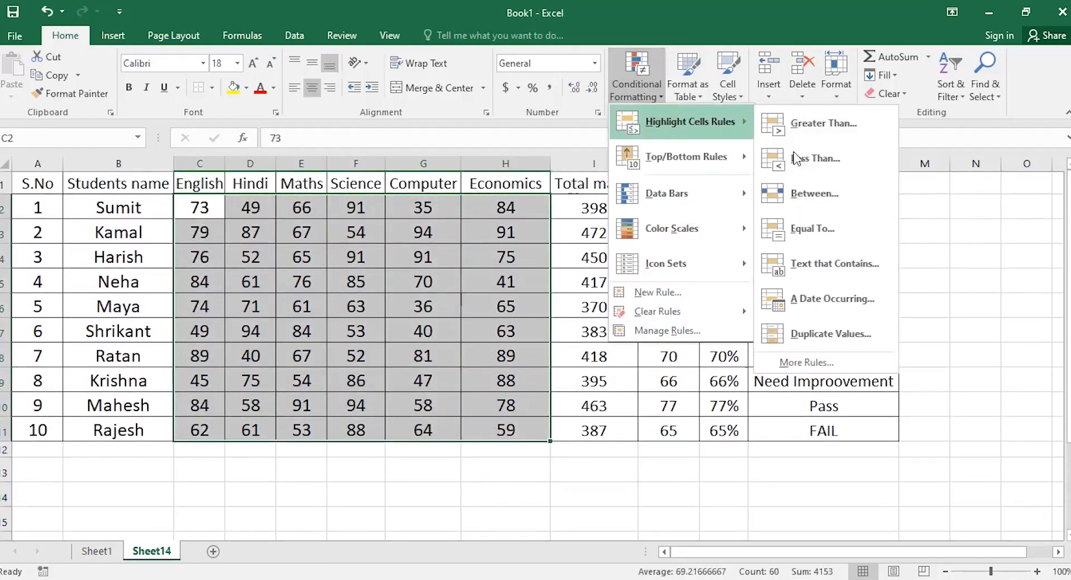
pyautogui.click(831, 334)
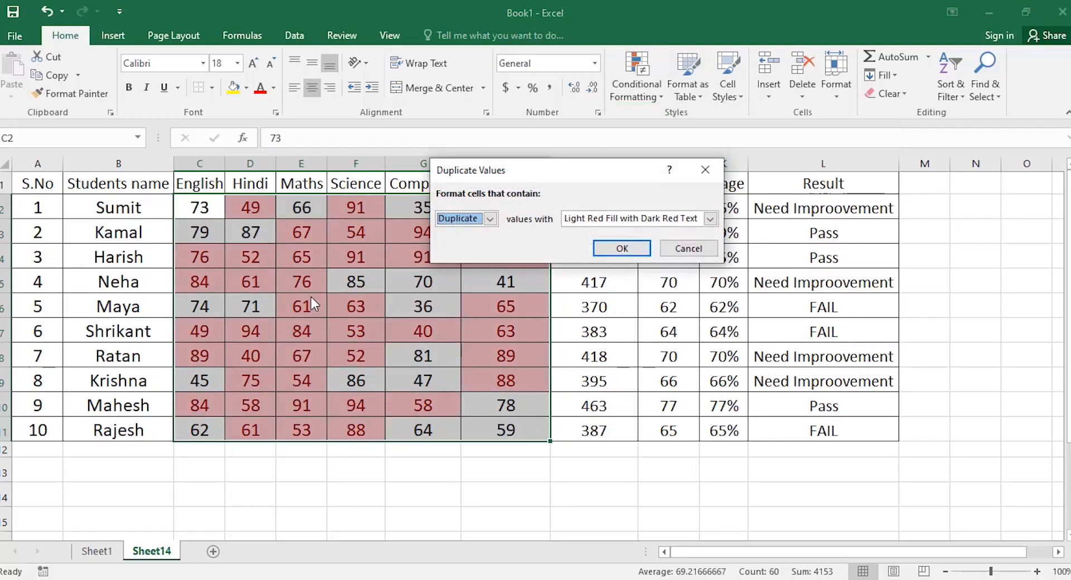
pyautogui.click(700, 249)
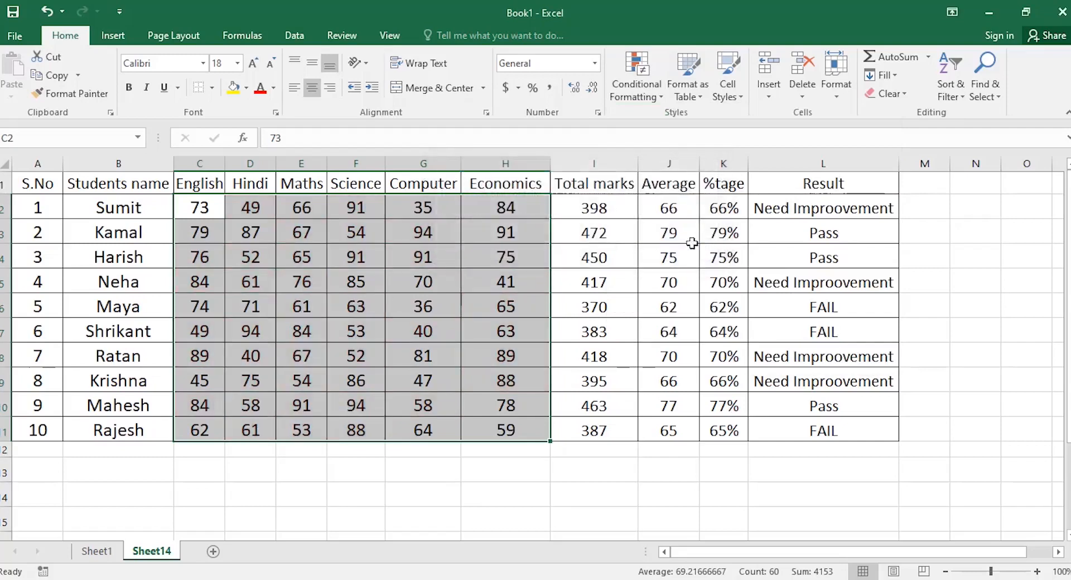
pyautogui.click(646, 100)
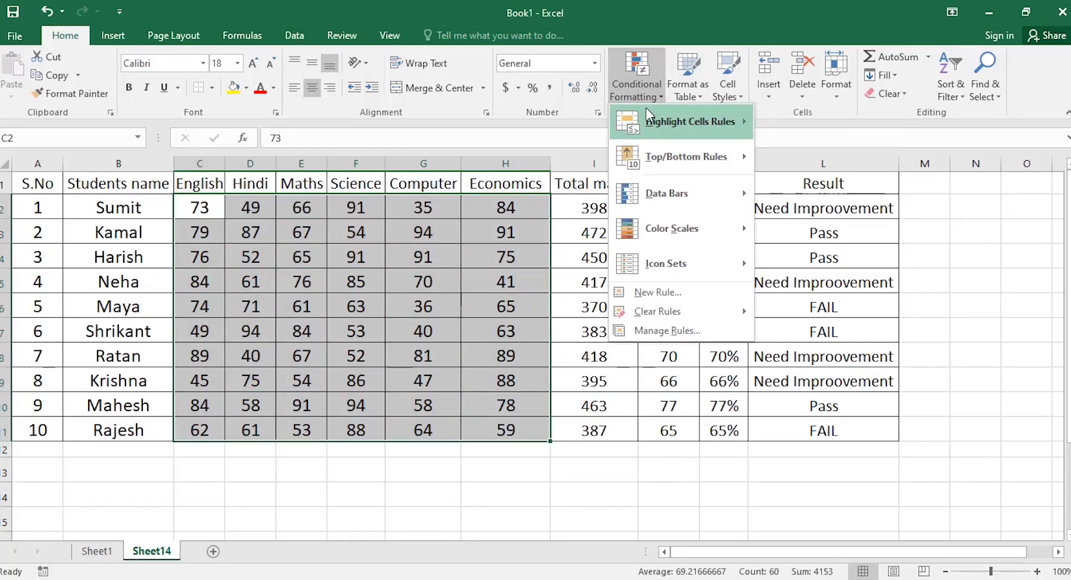
# Preview a Top 10% highlight on the marks and cancel it.
pyautogui.moveTo(647, 120)
pyautogui.moveTo(654, 145)
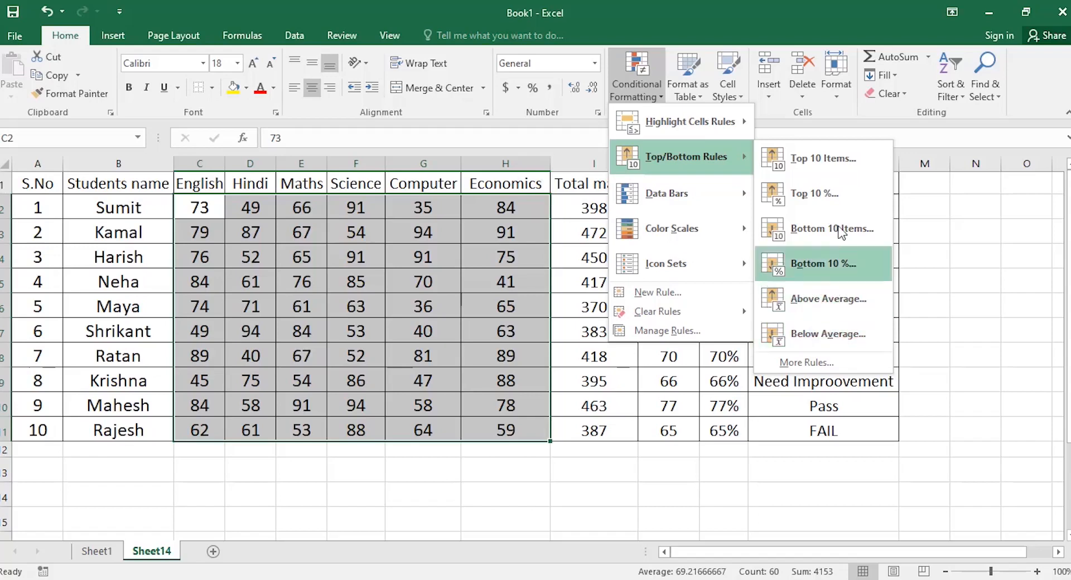
pyautogui.moveTo(719, 203)
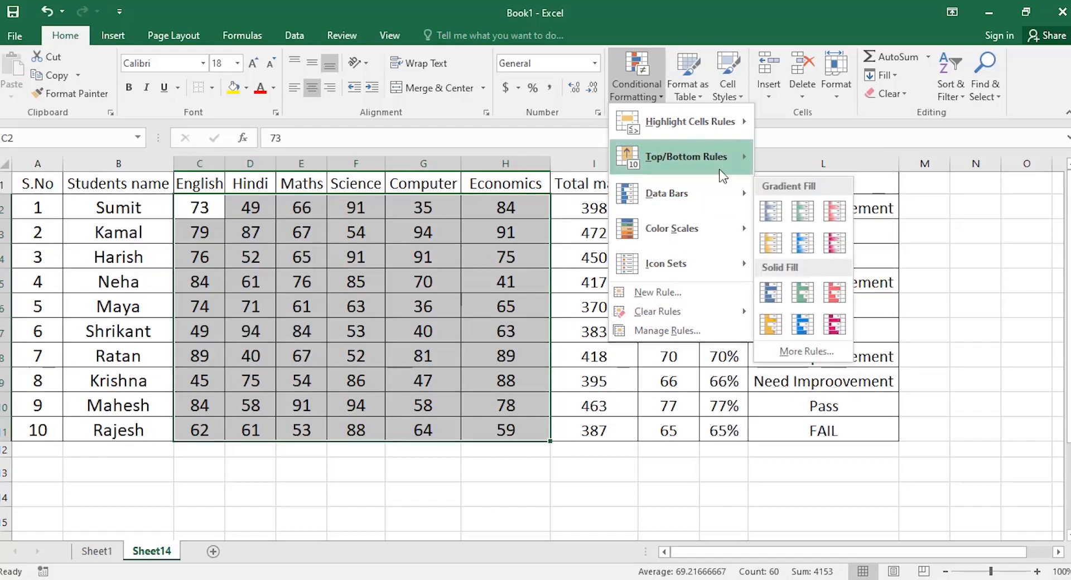
pyautogui.moveTo(714, 163)
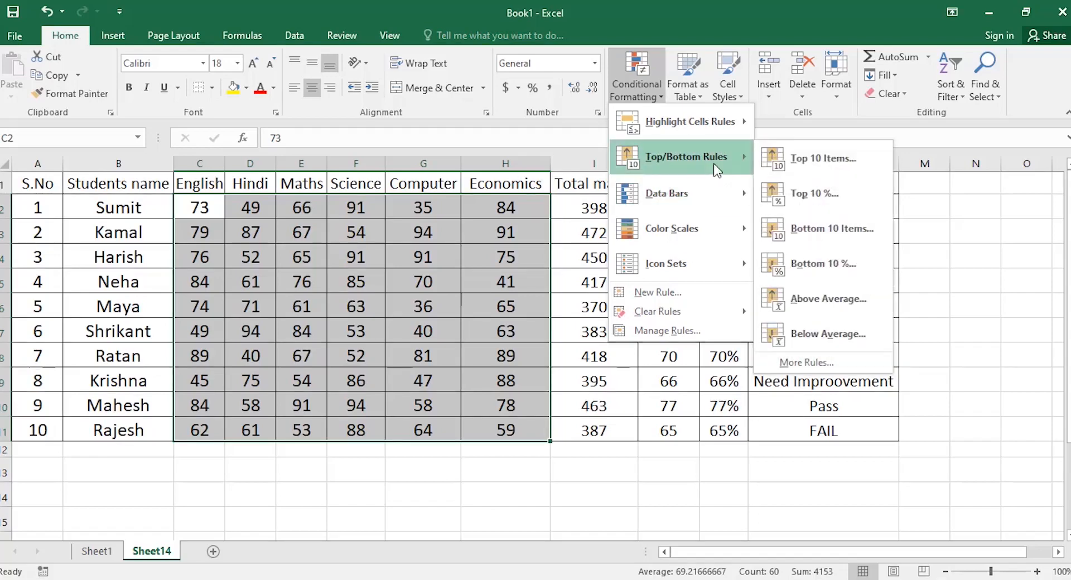
pyautogui.click(845, 198)
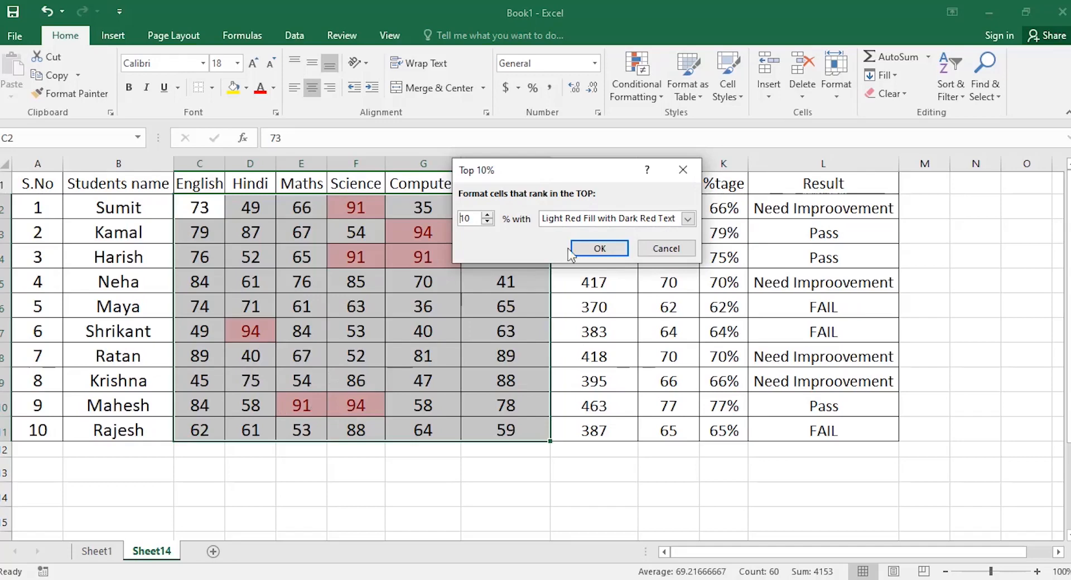
pyautogui.click(666, 248)
# Preview a Top 10 Items highlight, moving the dialog to see Economics marks, then cancel.
pyautogui.click(658, 86)
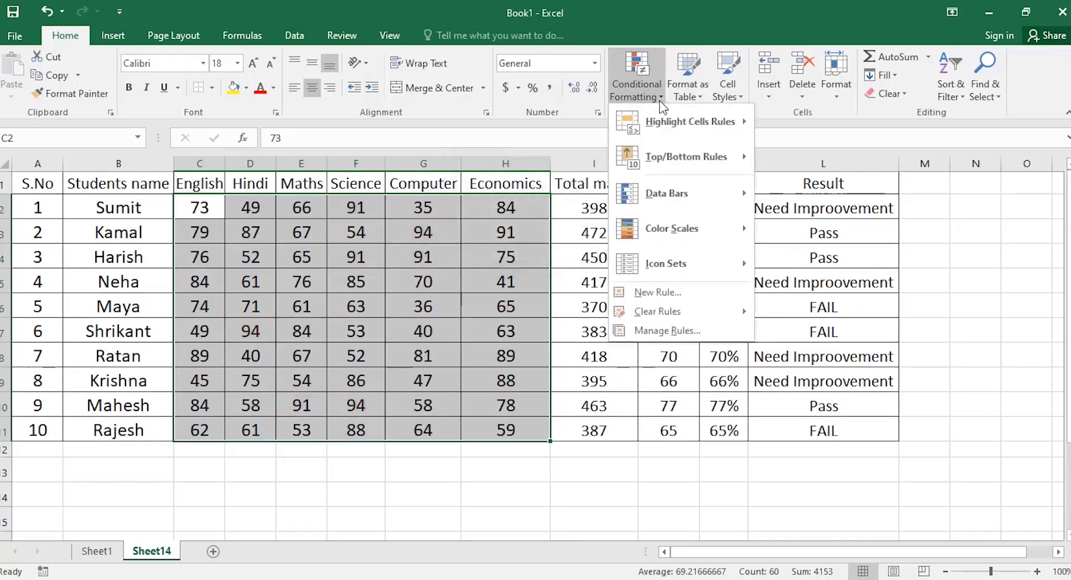
pyautogui.moveTo(739, 159)
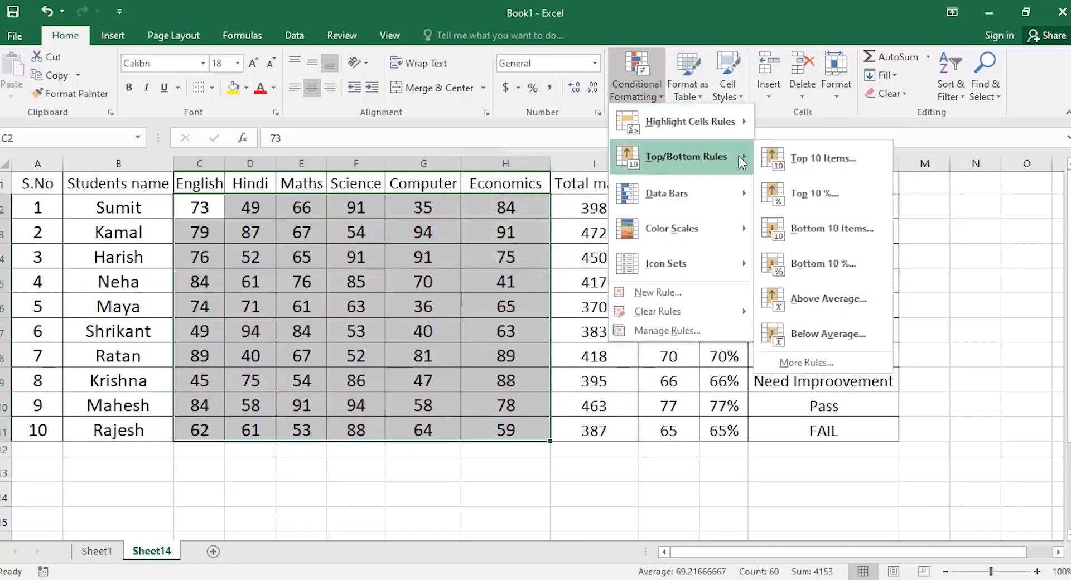
pyautogui.click(810, 162)
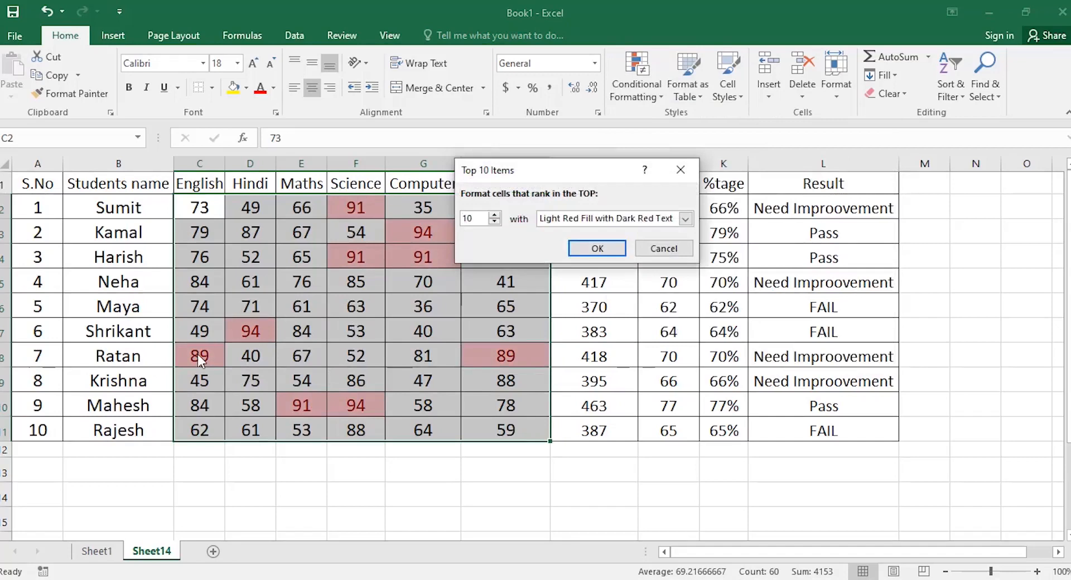
pyautogui.moveTo(518, 158); pyautogui.dragTo(681, 170)
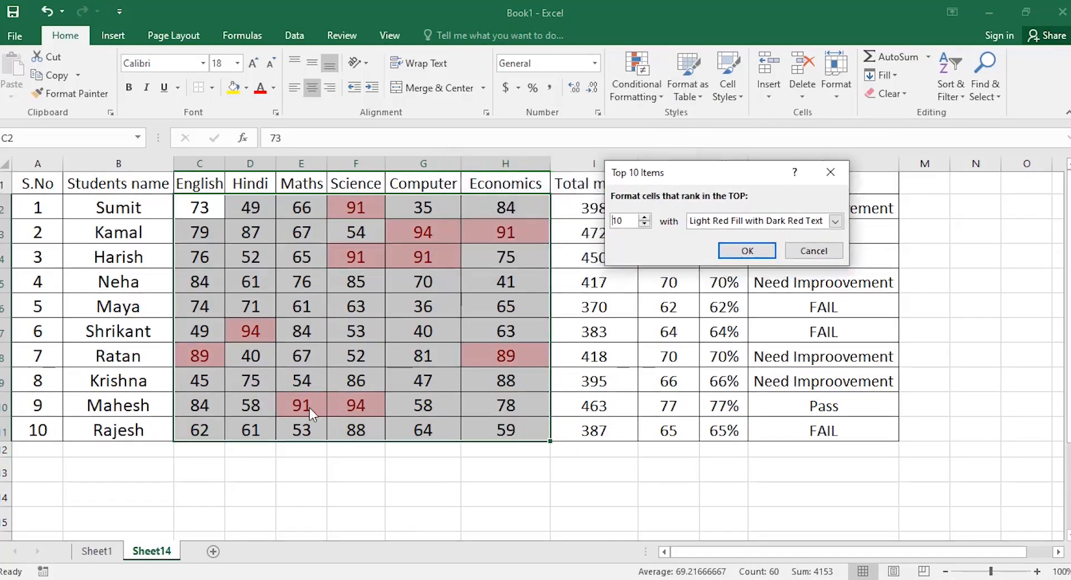
pyautogui.click(813, 250)
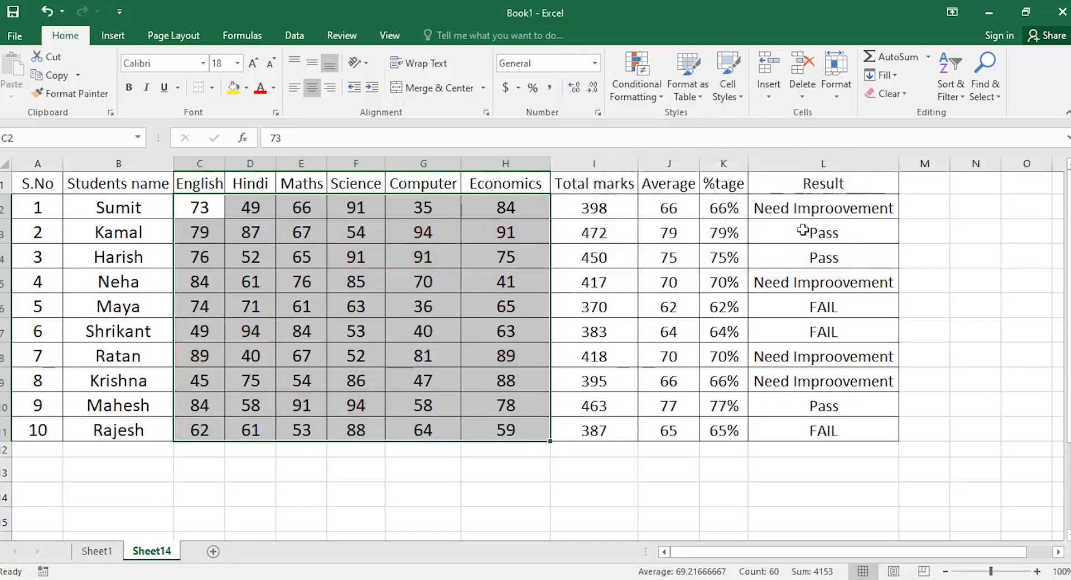
# Preview a Bottom 10 Items highlight, cancel it, and preview red solid data bars.
pyautogui.click(646, 101)
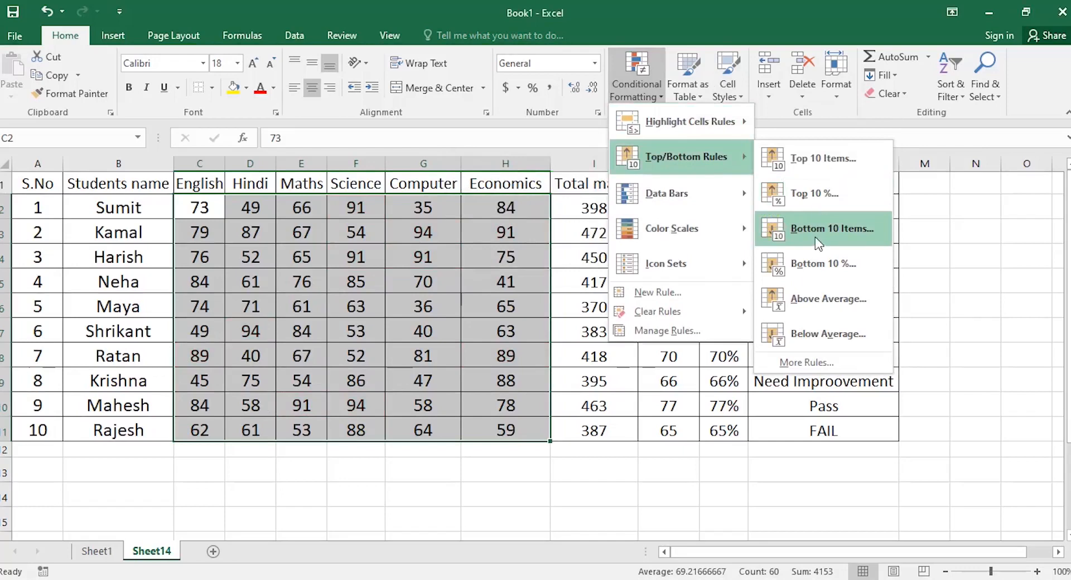
pyautogui.click(812, 239)
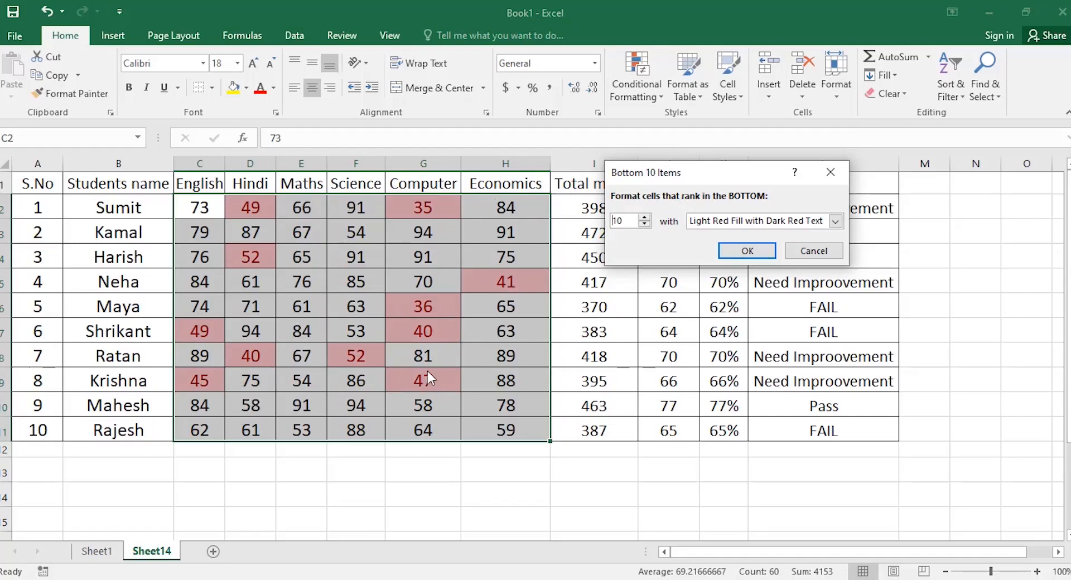
pyautogui.click(816, 250)
pyautogui.click(643, 98)
pyautogui.moveTo(663, 201)
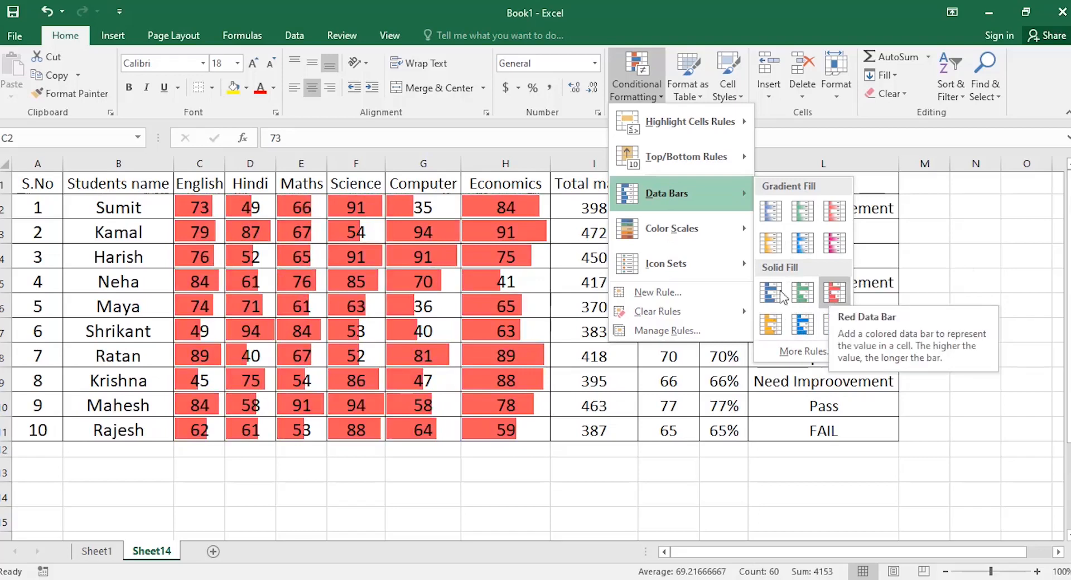
# Show the Color Scales gallery after the red data bar preview on C2:H11.
pyautogui.moveTo(656, 225)
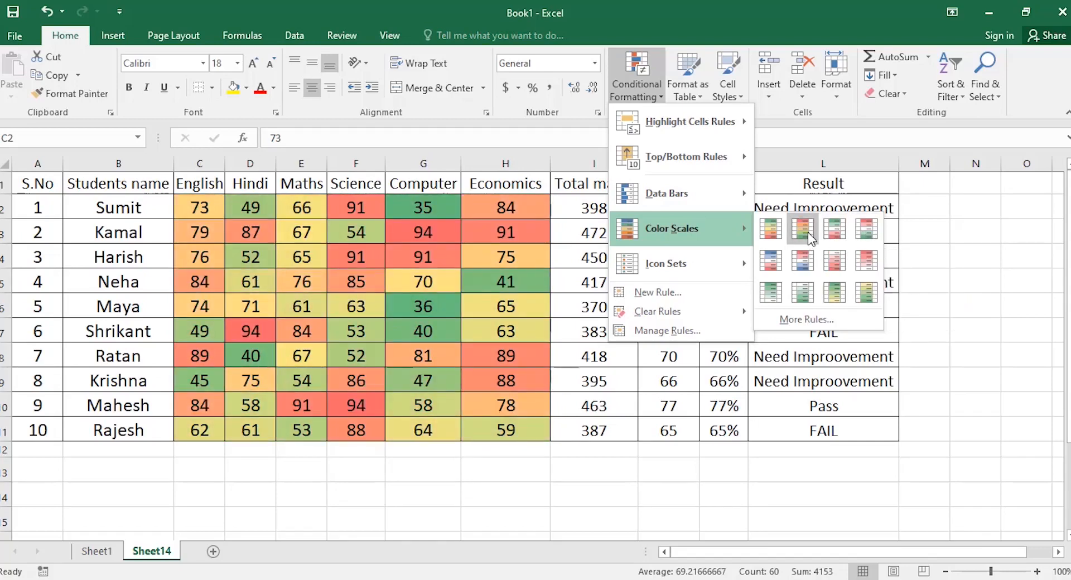
# Show the Icon Sets gallery after the red-yellow-green color scale preview on C2:H11.
pyautogui.moveTo(711, 268)
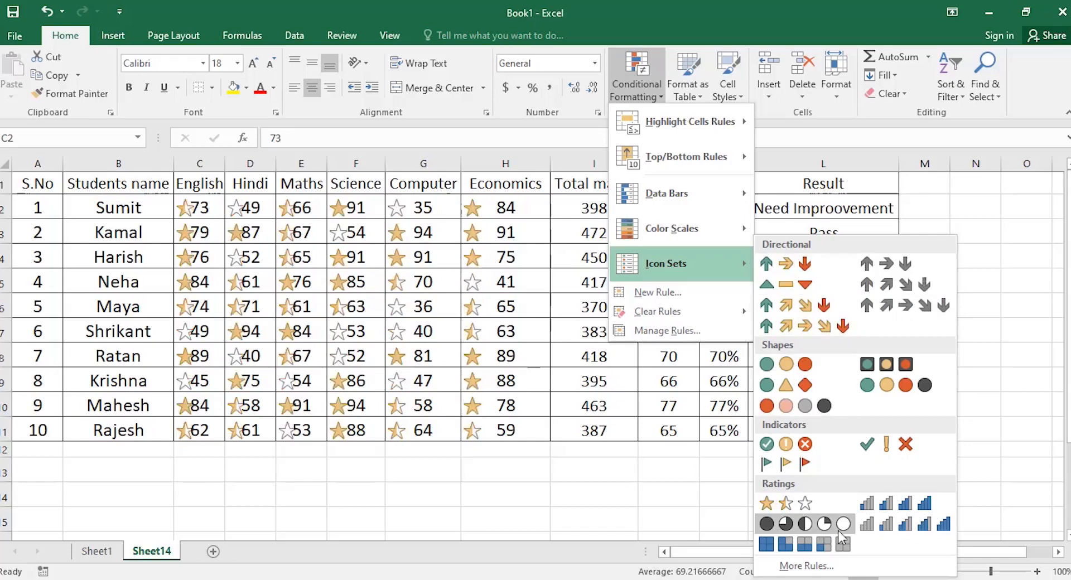
# Apply the 4 Ratings icon set to C2:H11, then clear rules from the selected cells.
pyautogui.click(895, 505)
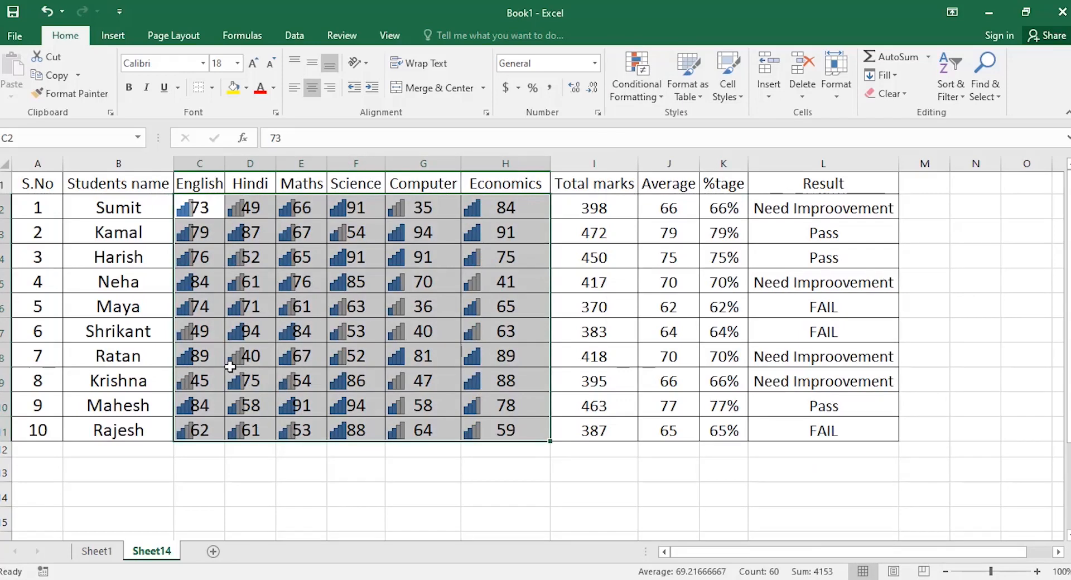
pyautogui.click(641, 85)
pyautogui.moveTo(647, 315)
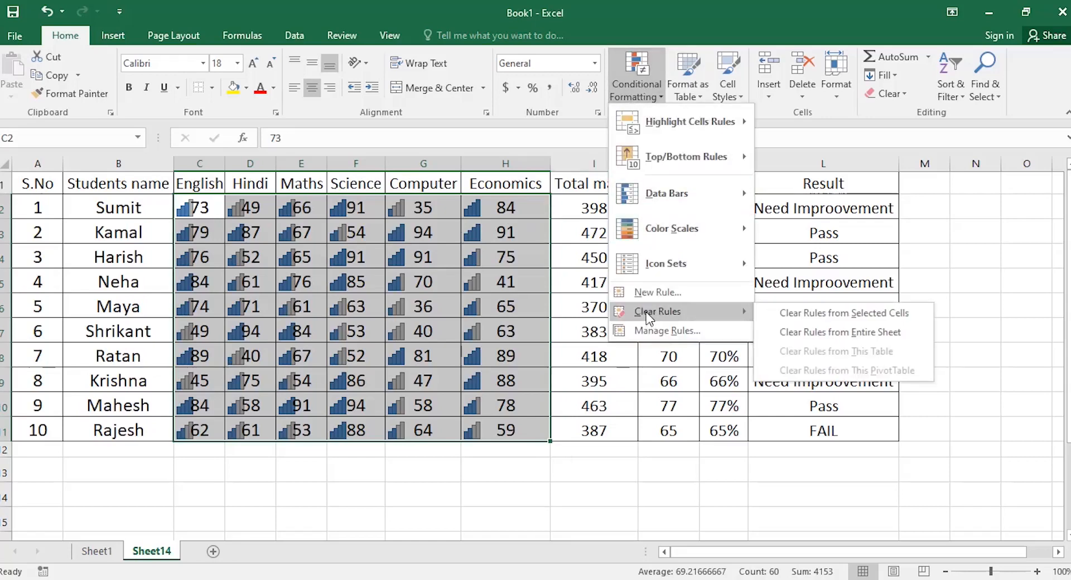
pyautogui.click(788, 312)
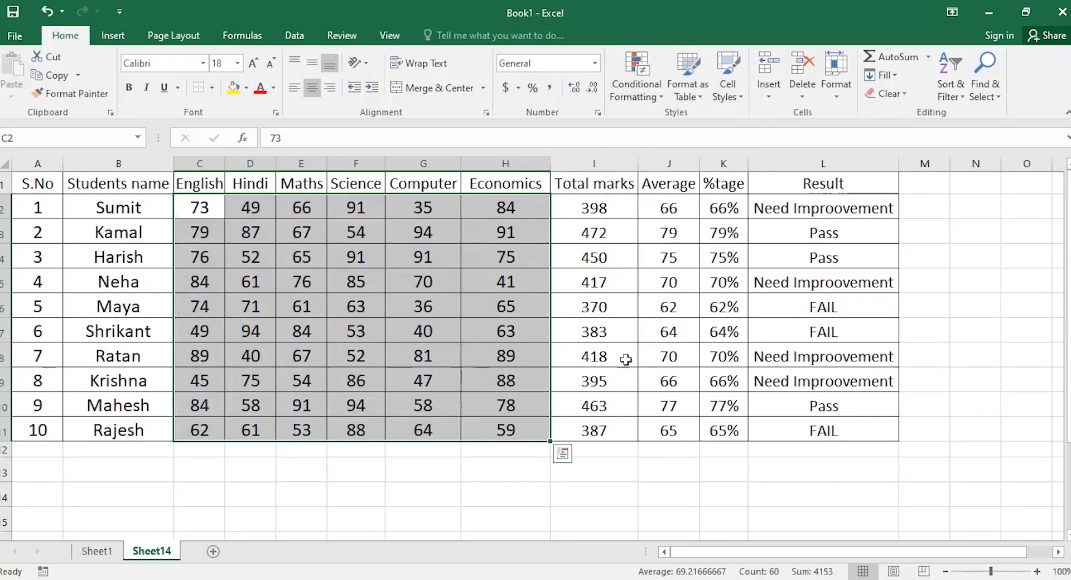
pyautogui.click(638, 98)
pyautogui.moveTo(674, 271)
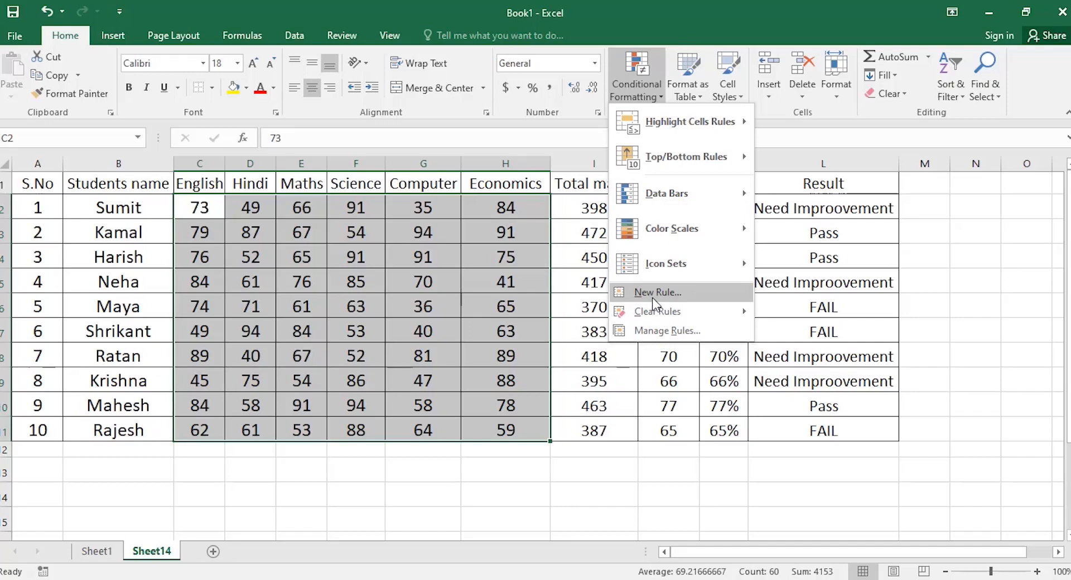
# Define a new 2-Color Scale rule with a red minimum and a green maximum.
pyautogui.click(652, 296)
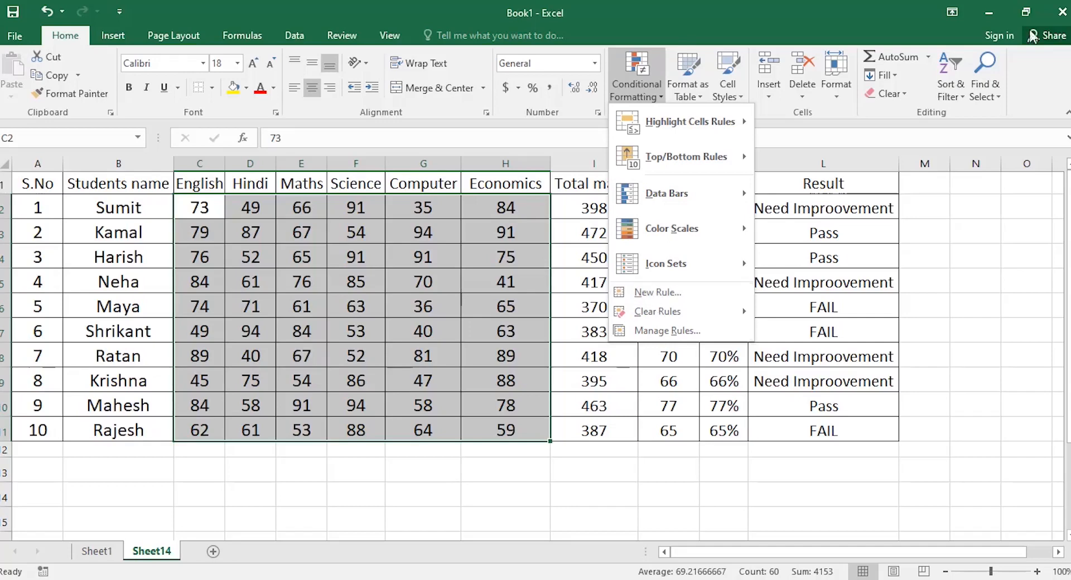
pyautogui.click(662, 295)
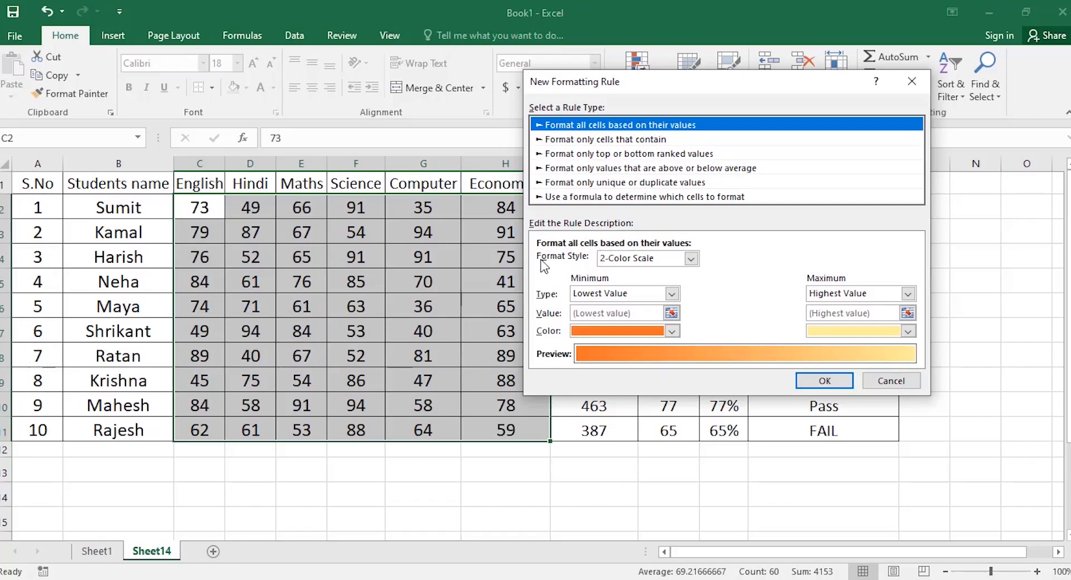
pyautogui.click(691, 259)
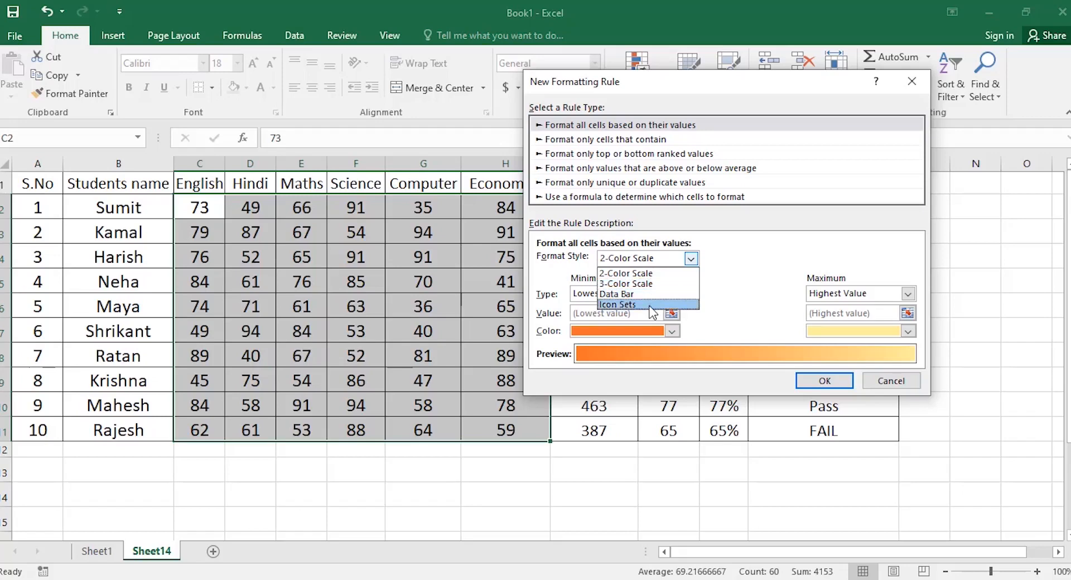
pyautogui.click(658, 275)
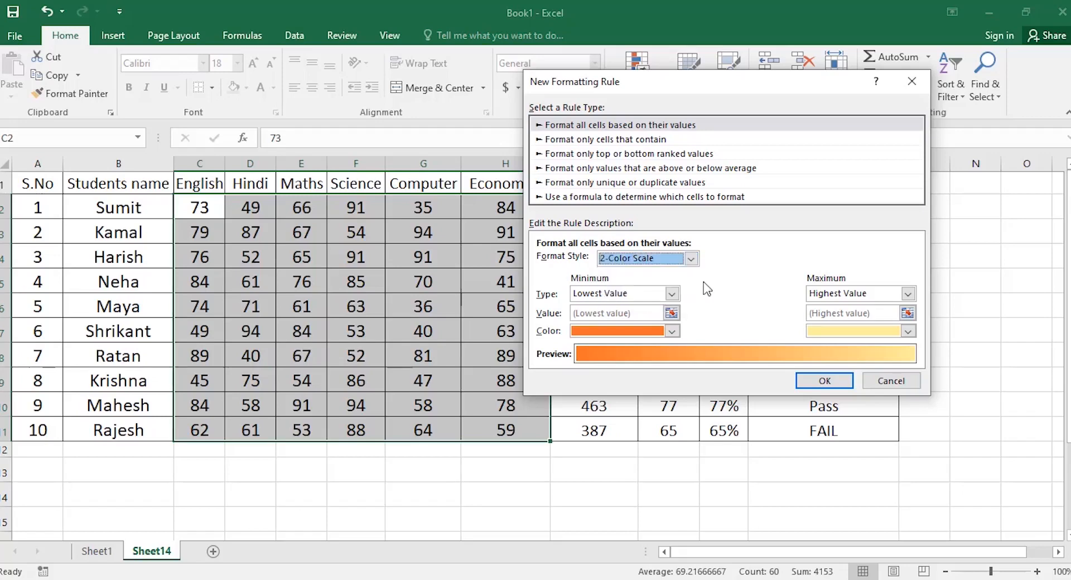
pyautogui.click(672, 331)
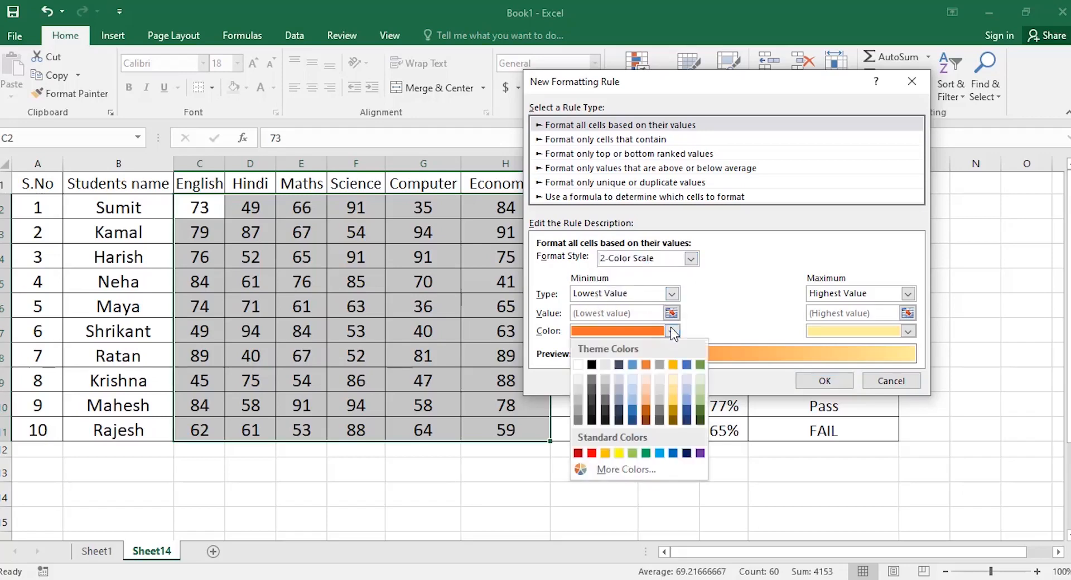
pyautogui.click(592, 453)
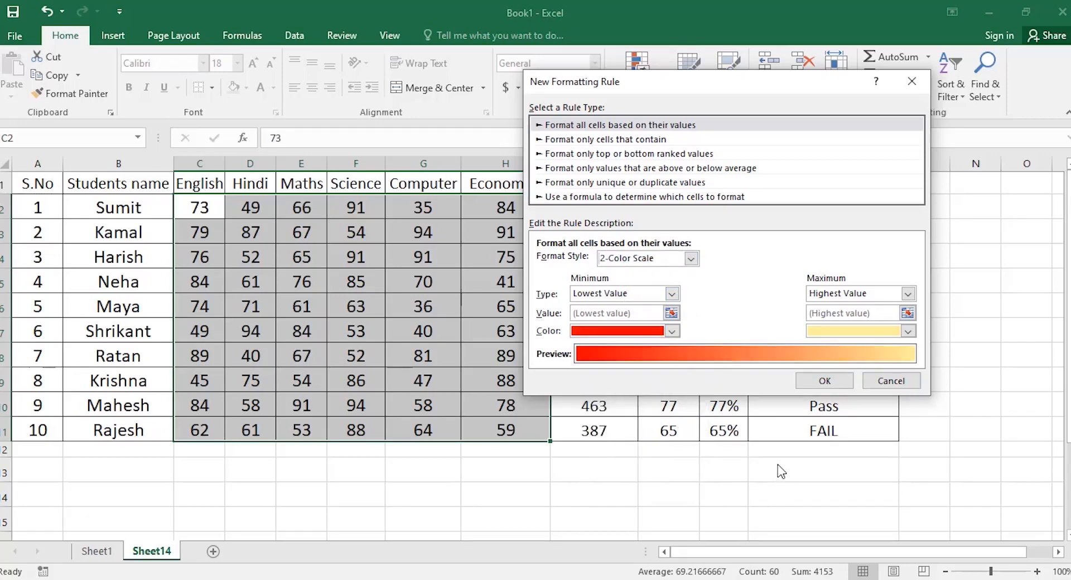
pyautogui.click(908, 331)
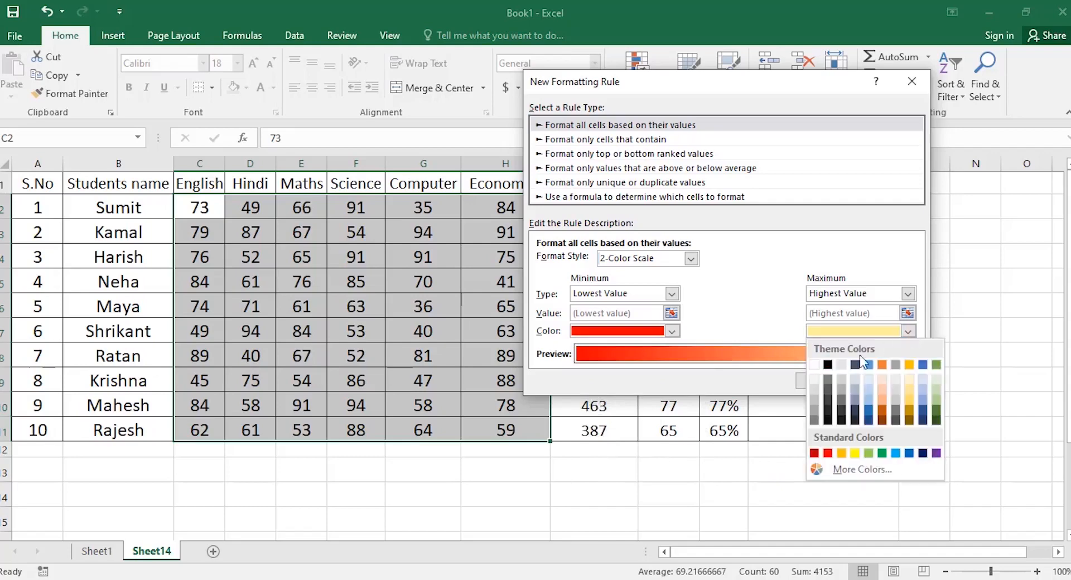
pyautogui.click(882, 454)
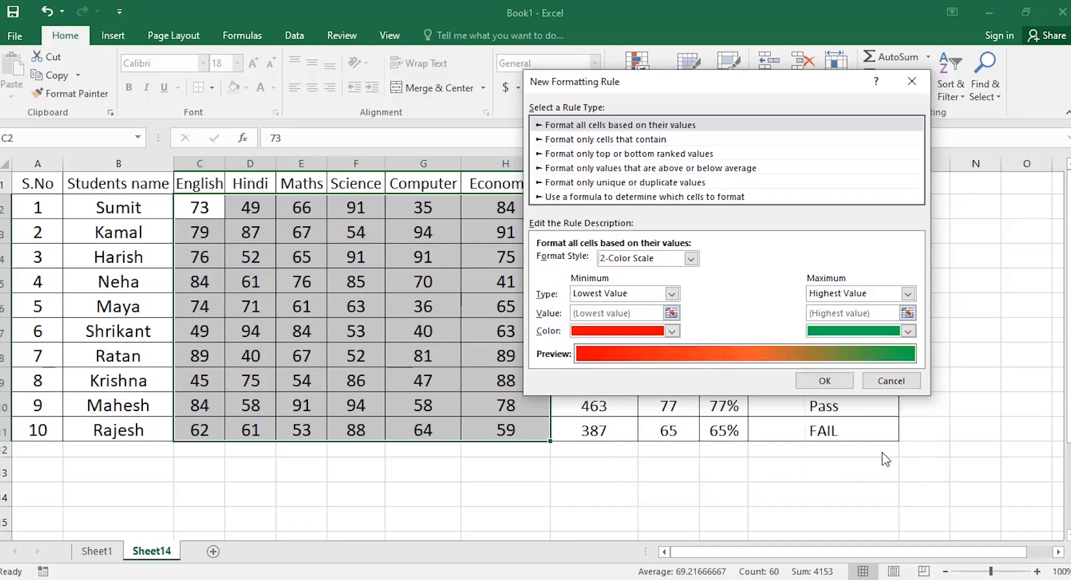
# Apply the red-to-green scale, clear it from C2:H11, and start another New Rule.
pyautogui.click(823, 382)
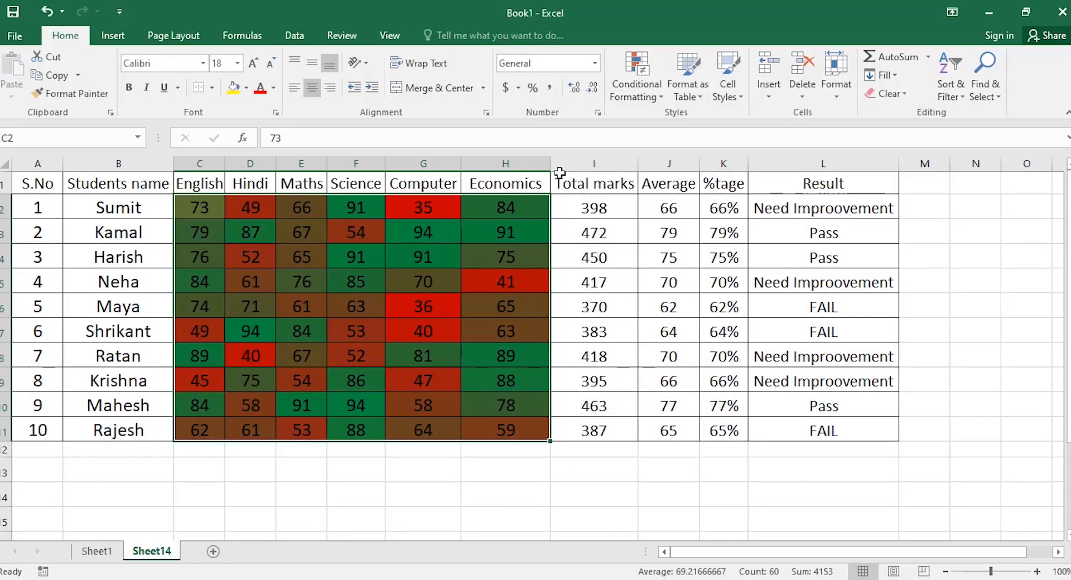
pyautogui.click(662, 96)
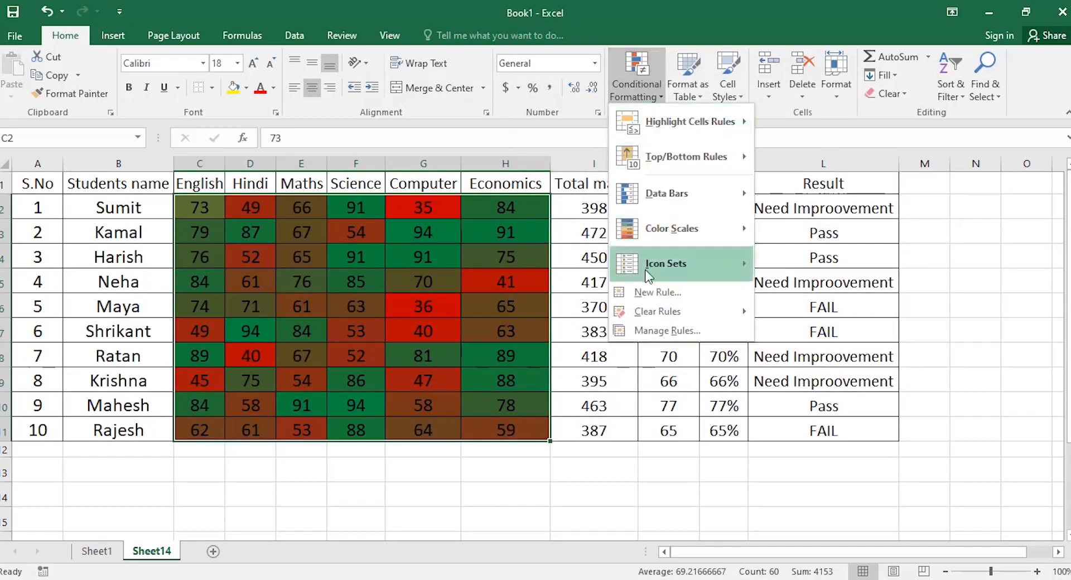
pyautogui.moveTo(654, 314)
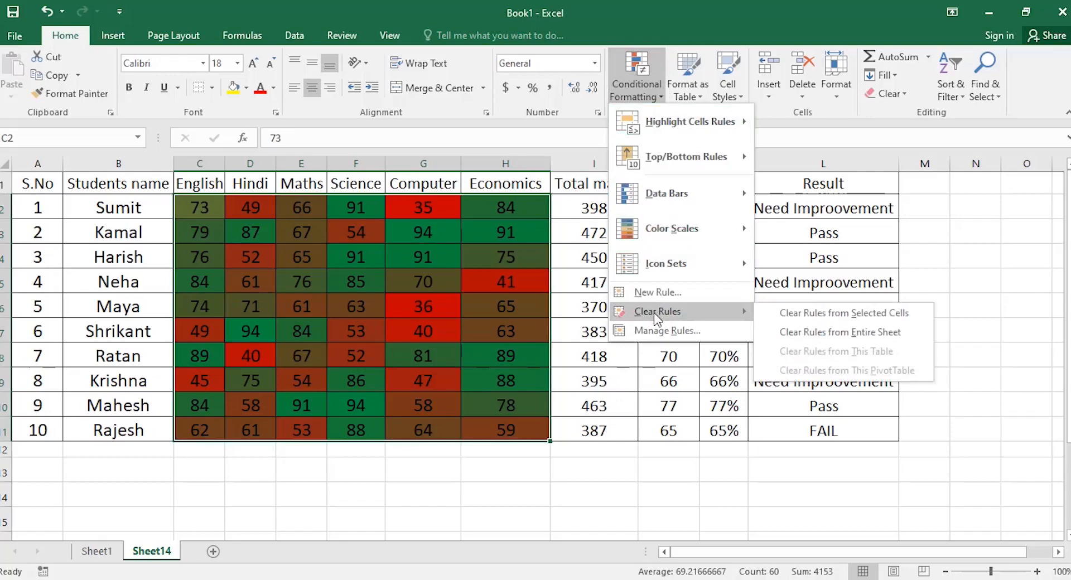
pyautogui.click(837, 313)
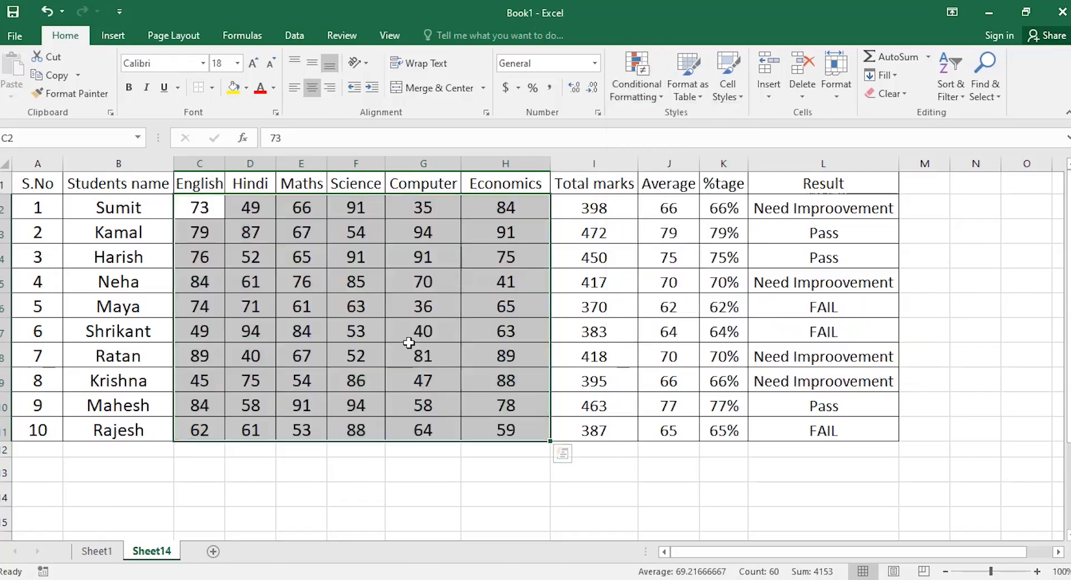
pyautogui.click(643, 85)
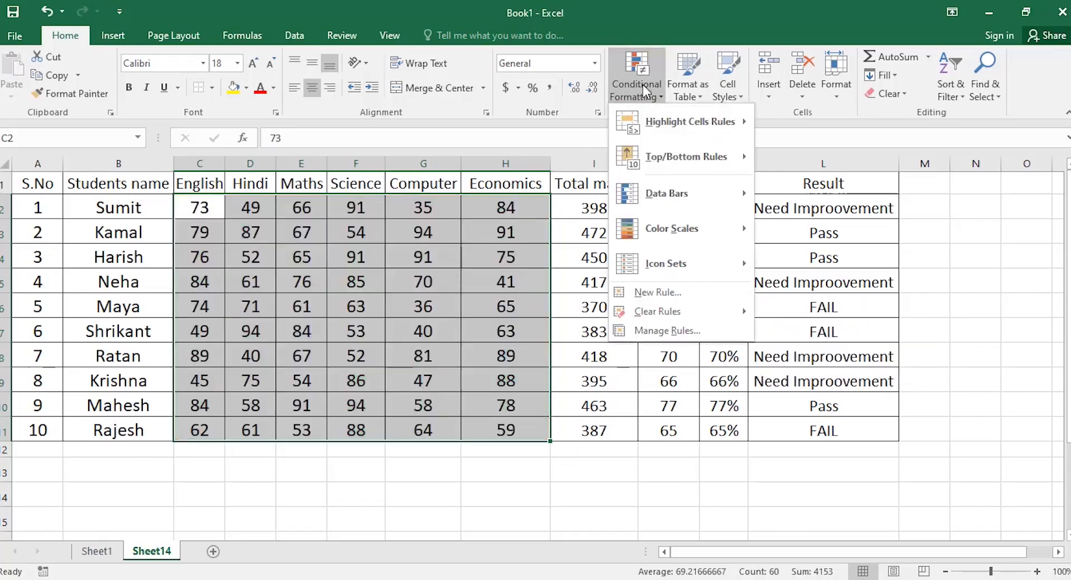
pyautogui.click(654, 293)
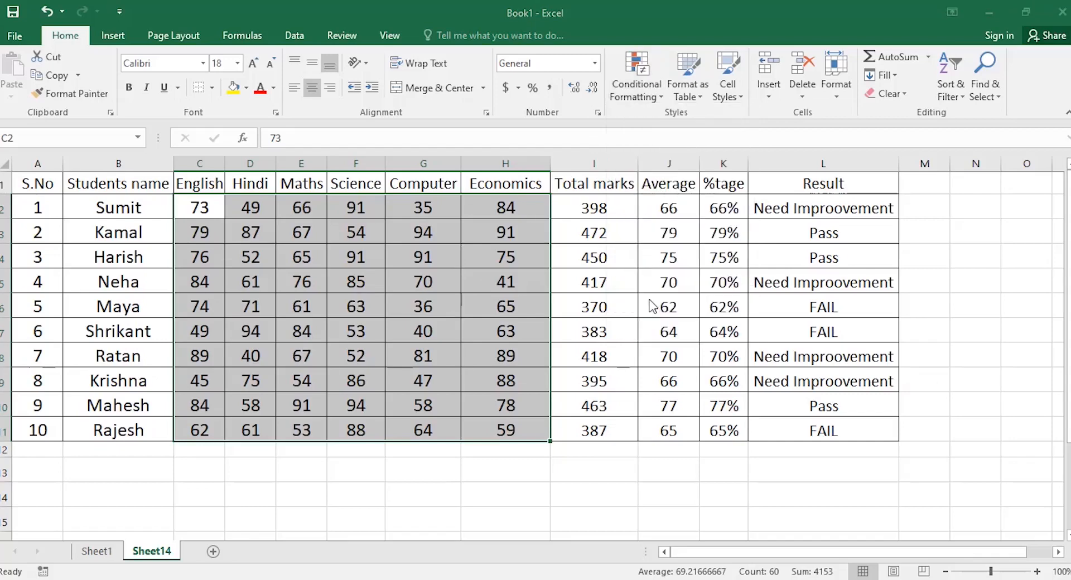
# Make the rule a gradient-filled Data Bar scaled from Lowest Value to Highest Value.
pyautogui.click(691, 258)
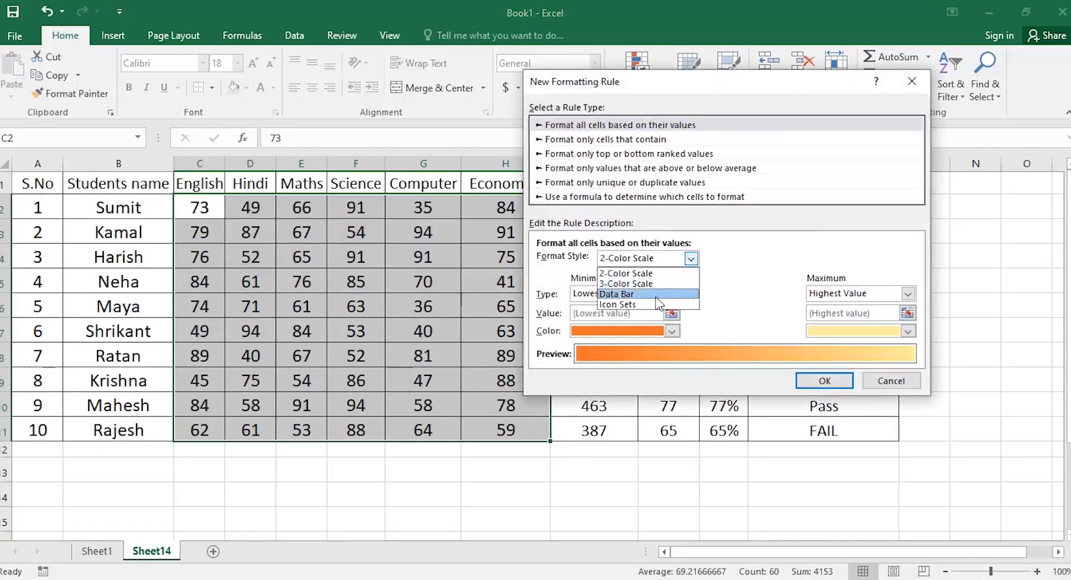
pyautogui.click(655, 296)
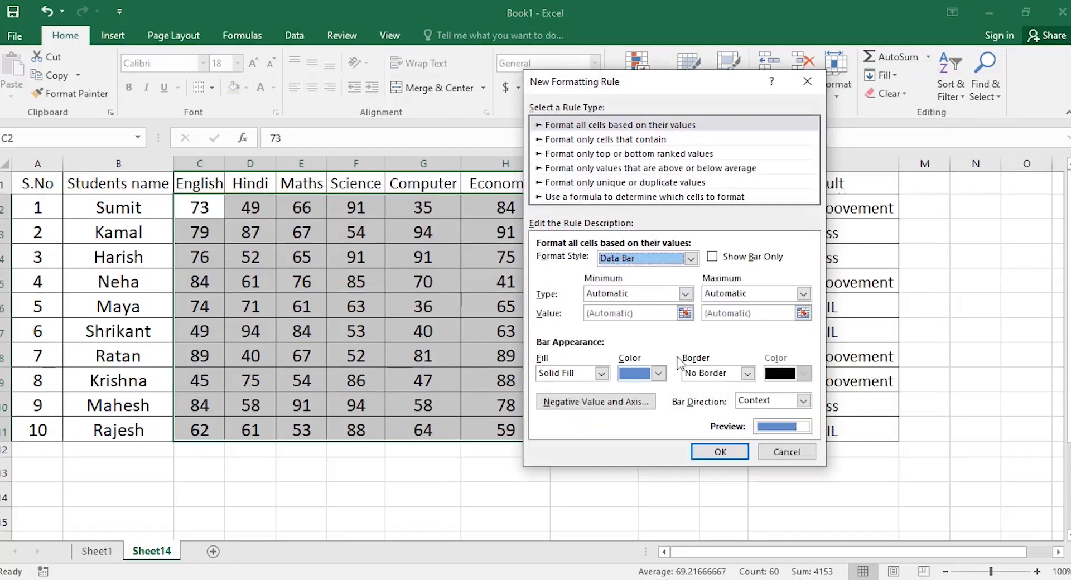
pyautogui.click(602, 374)
pyautogui.click(581, 398)
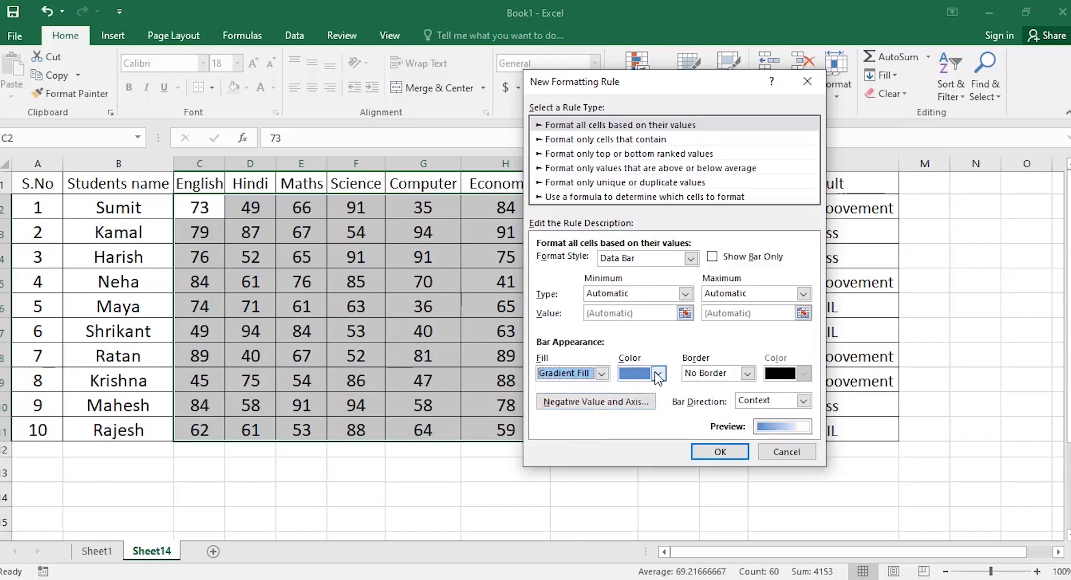
pyautogui.click(686, 294)
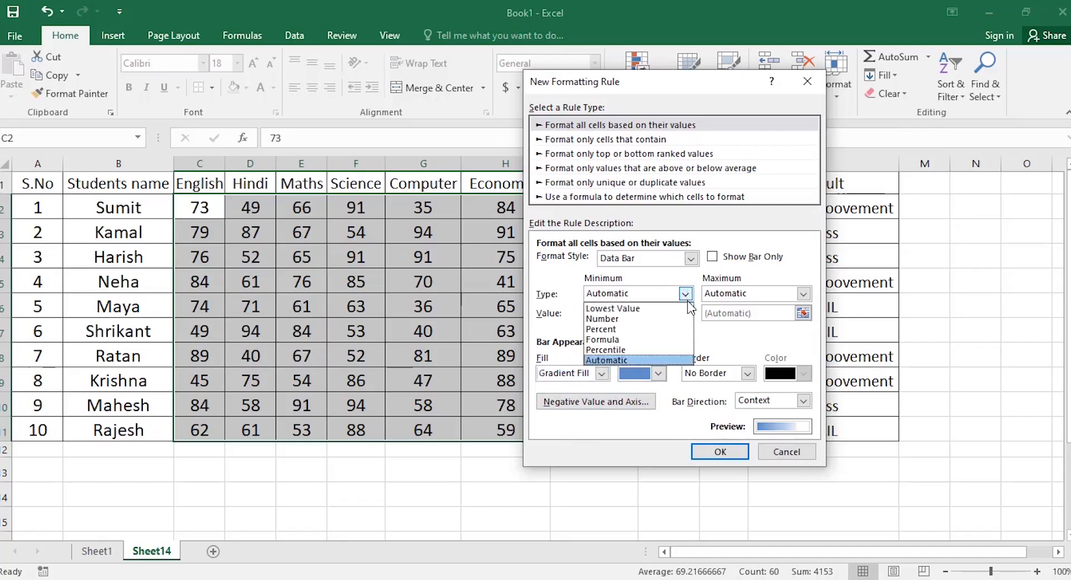
pyautogui.click(652, 308)
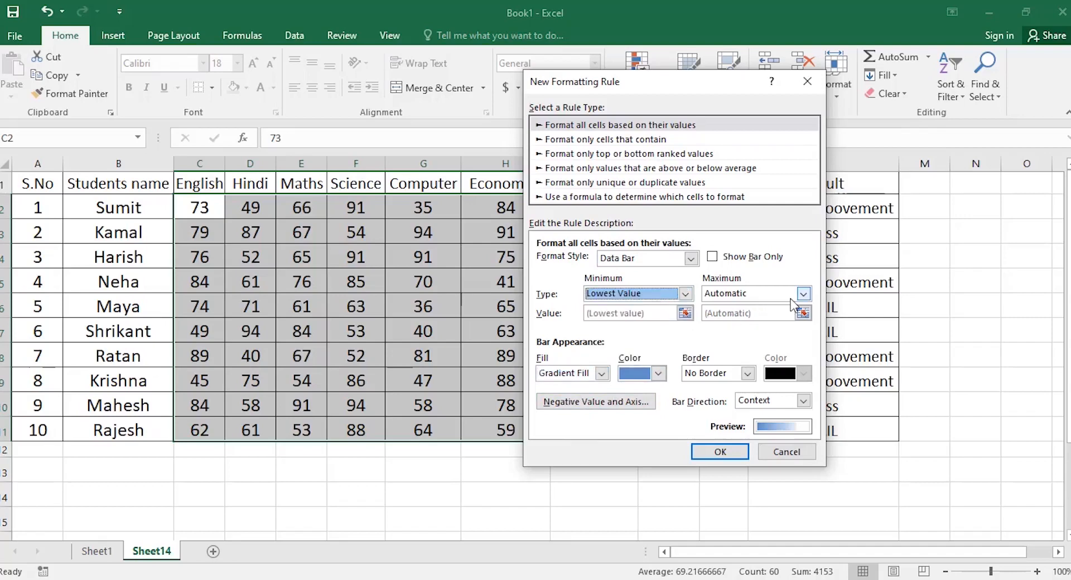
pyautogui.click(804, 294)
pyautogui.click(757, 307)
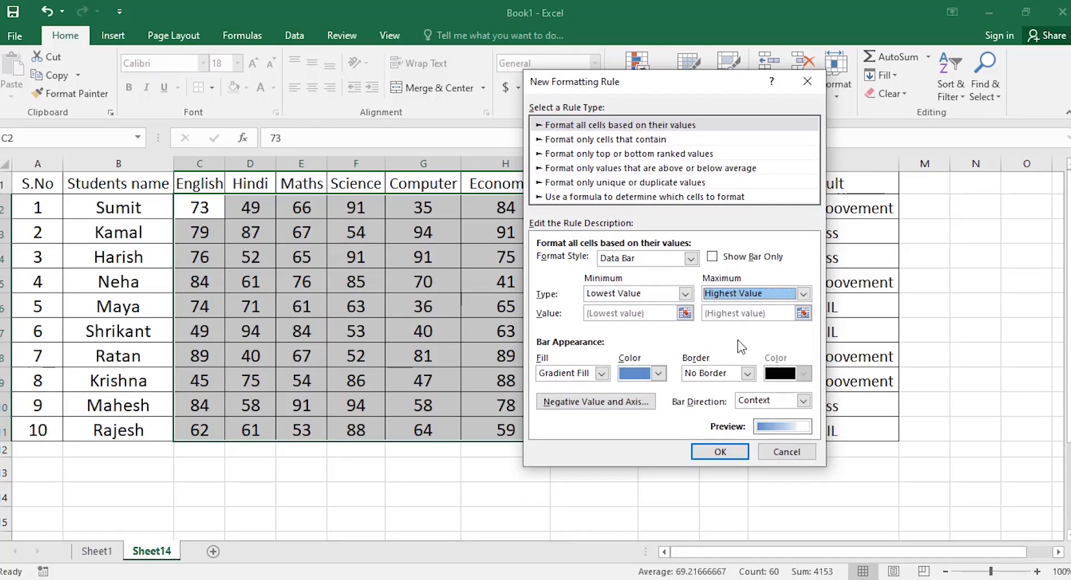
# Colour the bars green with a solid border and apply the rule to the marks.
pyautogui.click(657, 372)
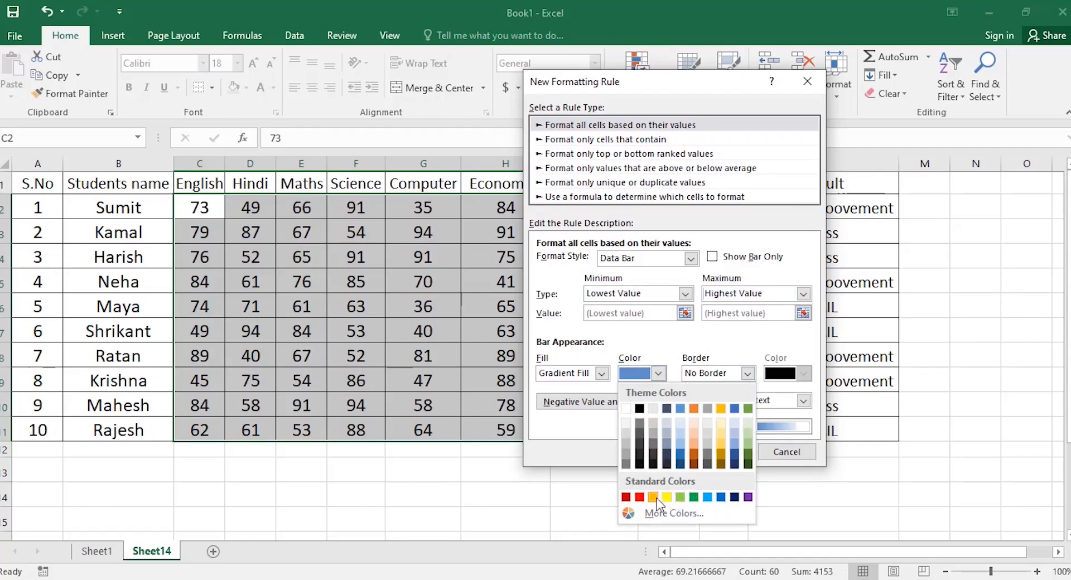
pyautogui.click(693, 497)
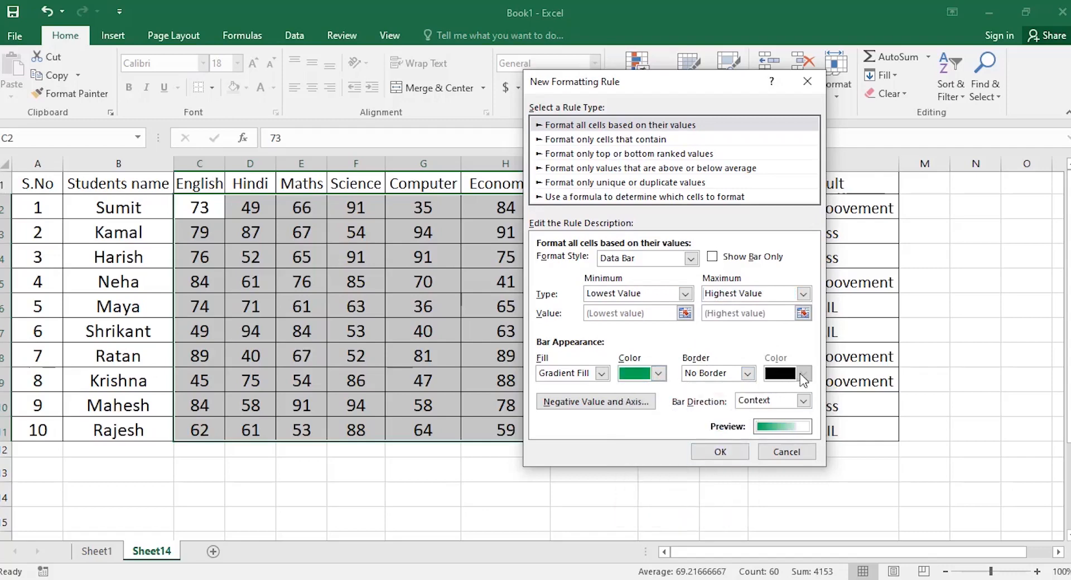
pyautogui.click(748, 373)
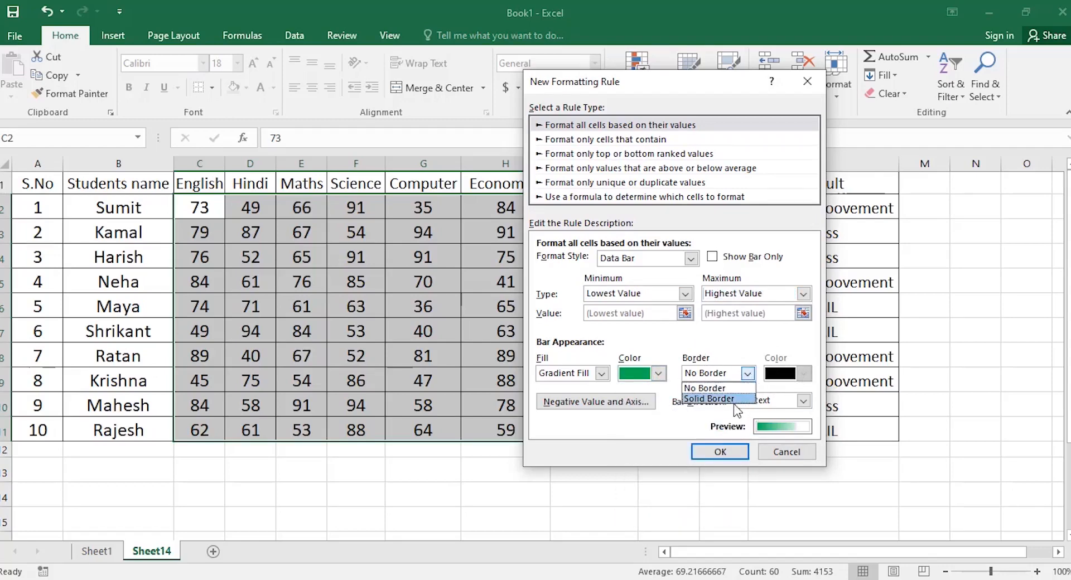
pyautogui.click(733, 399)
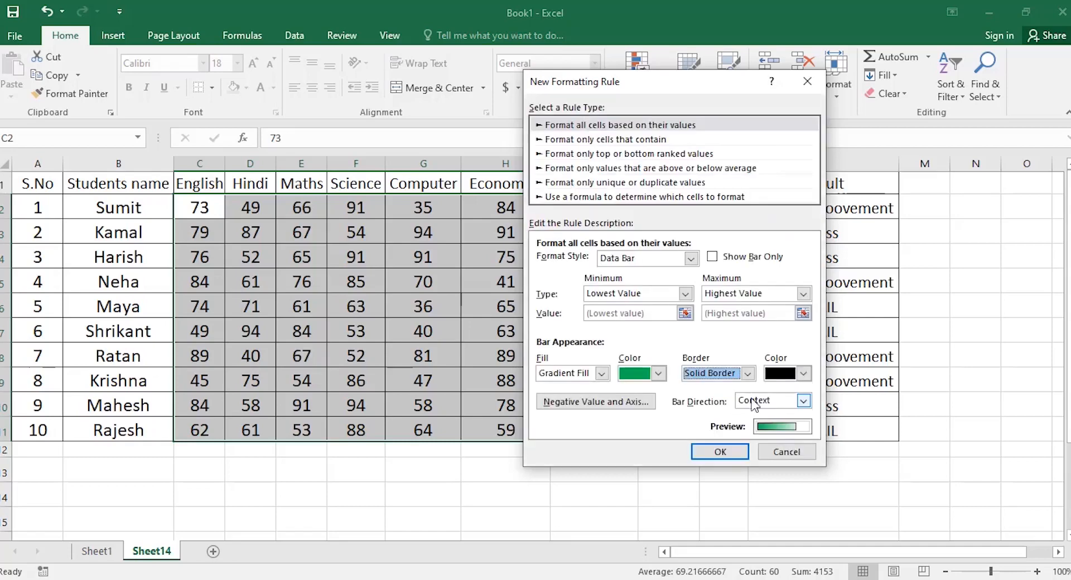
pyautogui.click(718, 452)
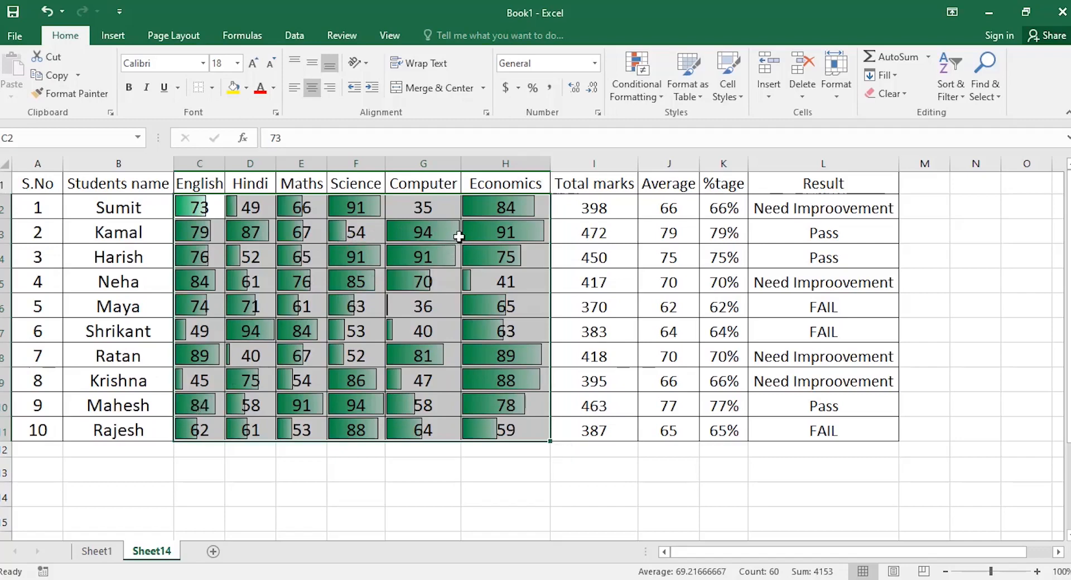
# Edit the Data Bar rule on the marks to make the bars yellow.
pyautogui.click(636, 92)
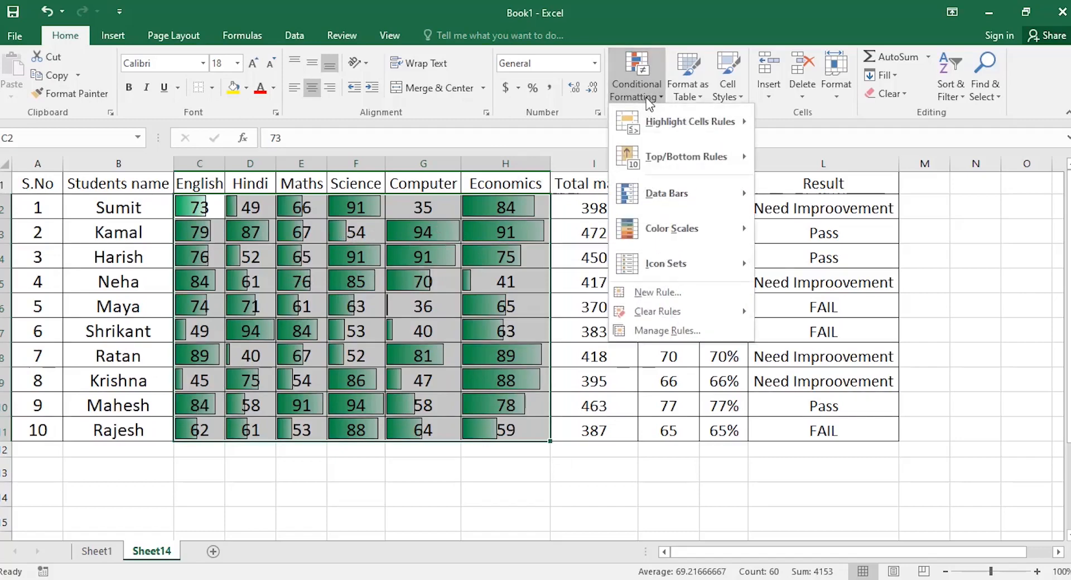
pyautogui.click(659, 332)
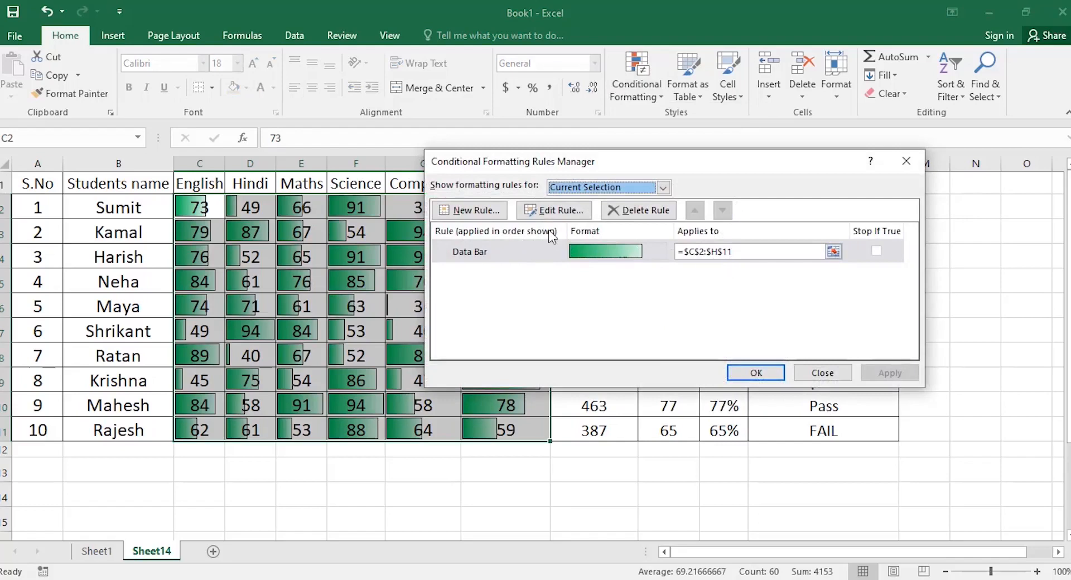
pyautogui.click(550, 212)
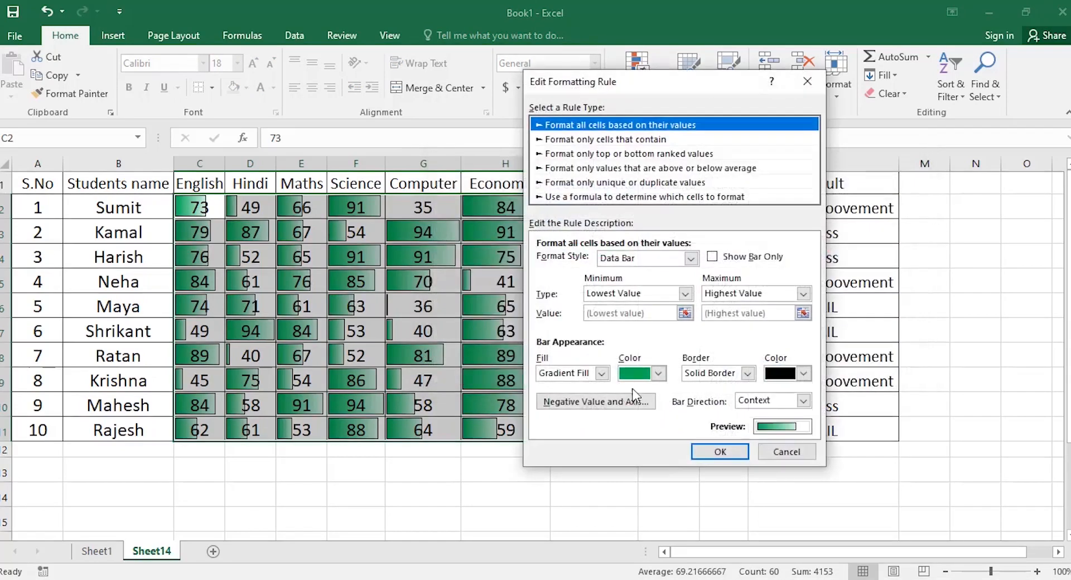
pyautogui.click(658, 373)
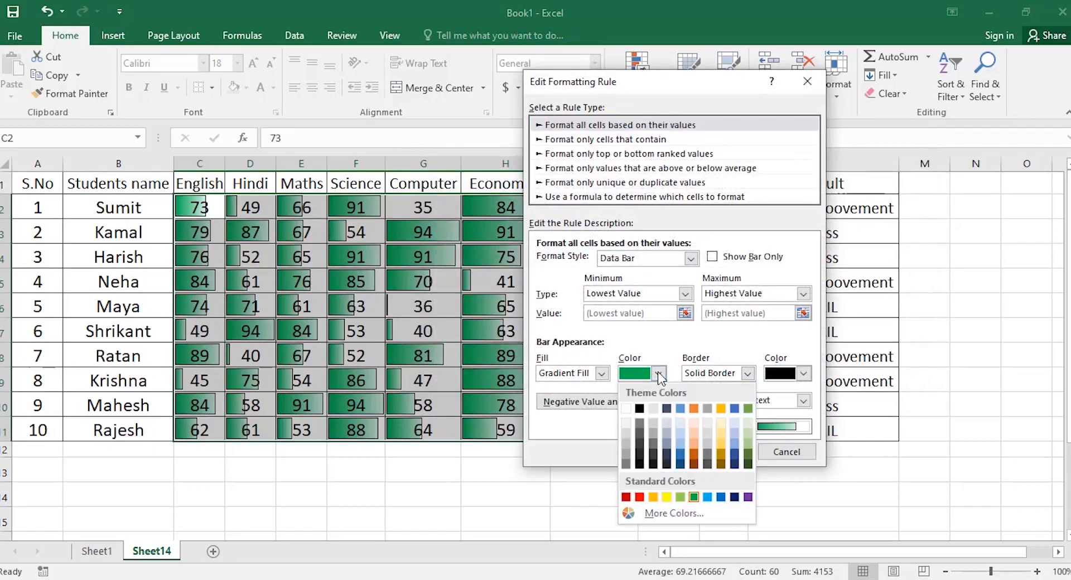
pyautogui.click(666, 497)
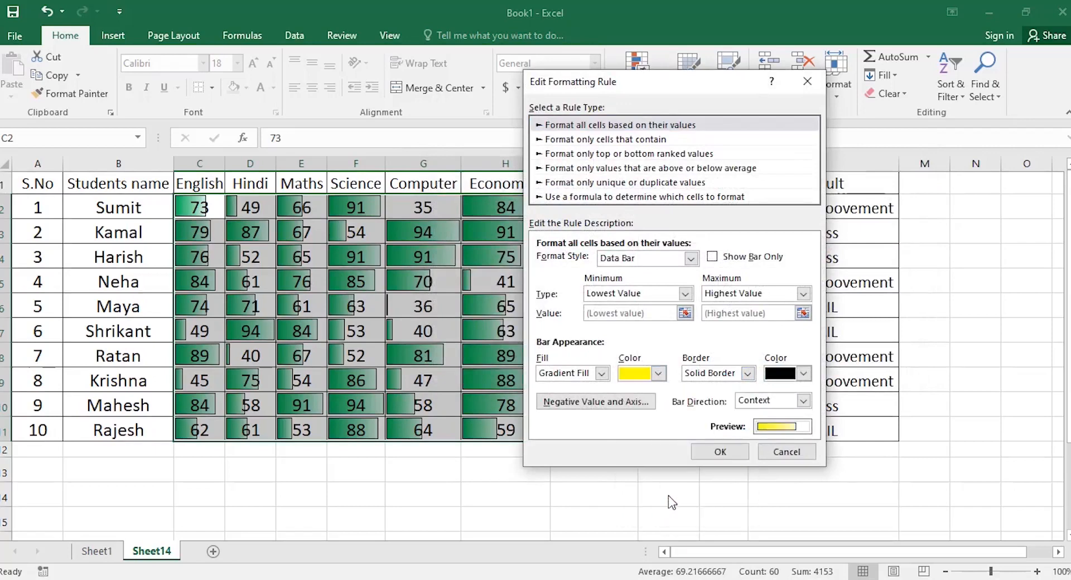
pyautogui.click(727, 451)
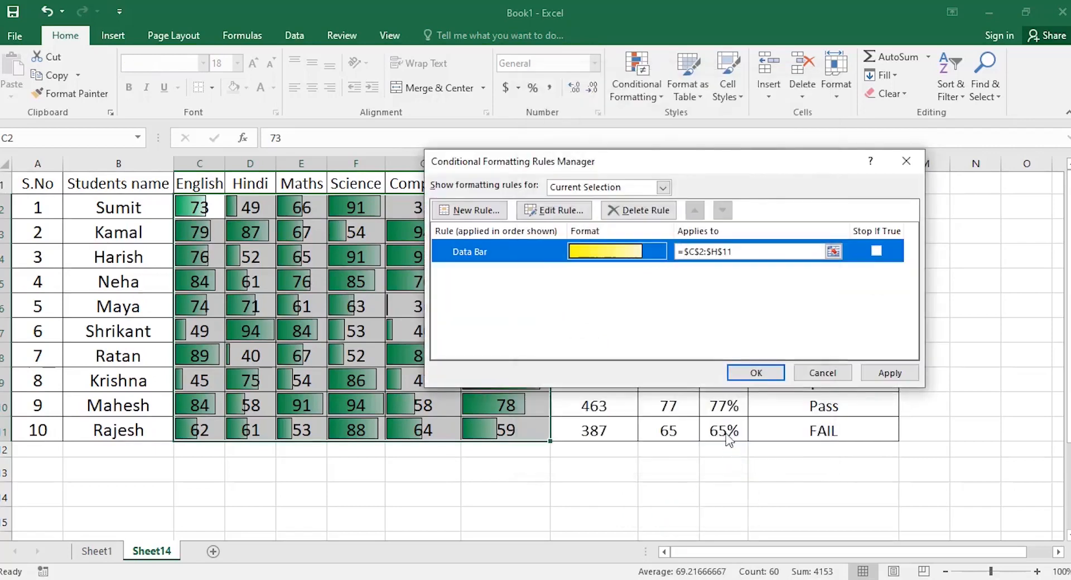
pyautogui.click(756, 373)
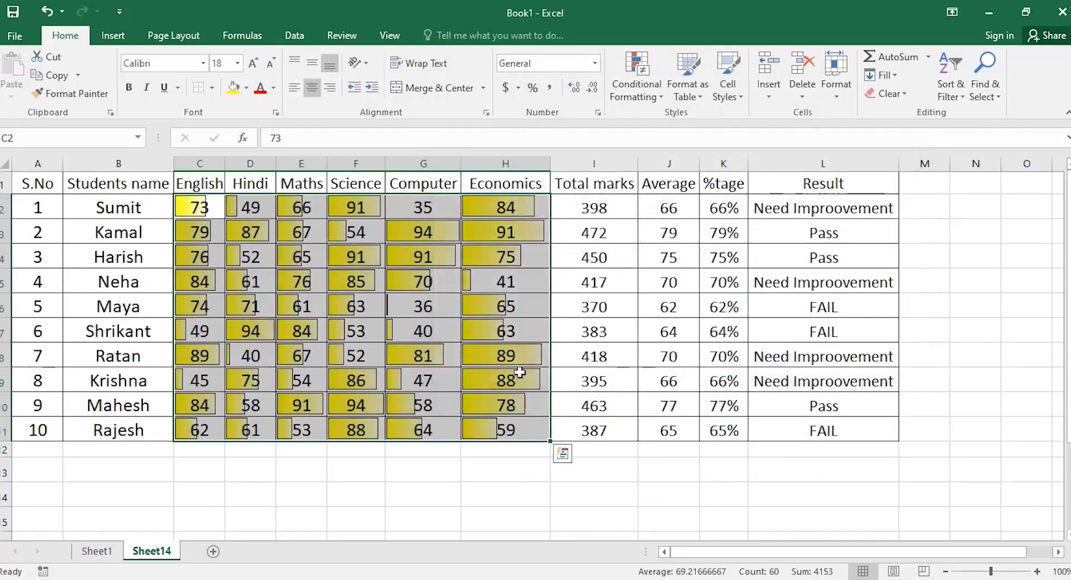
# Edit the Data Bar rule again to set the bar border to No Border.
pyautogui.click(647, 102)
pyautogui.click(661, 331)
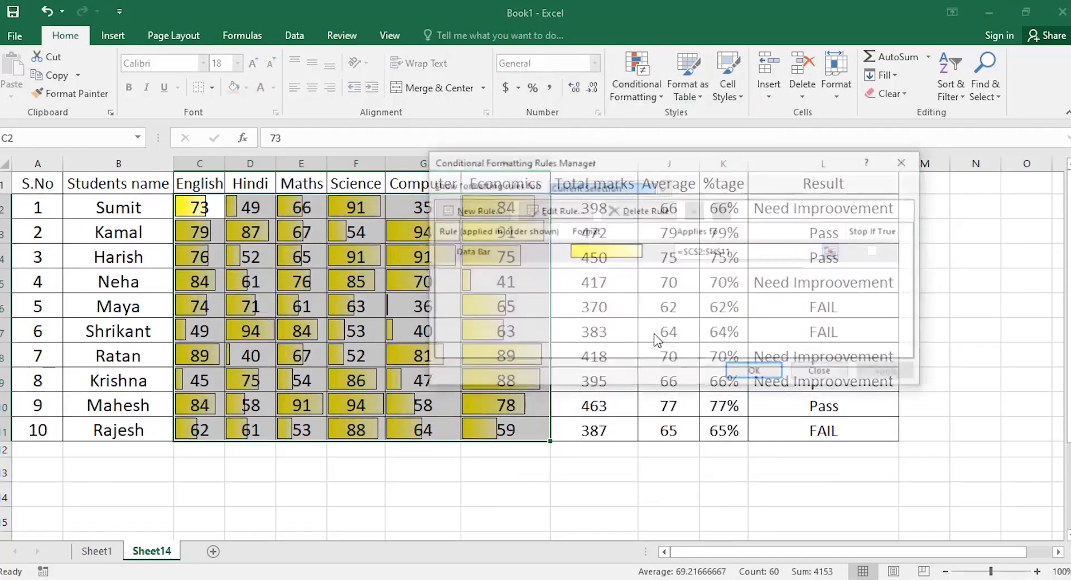
pyautogui.click(548, 212)
pyautogui.click(747, 373)
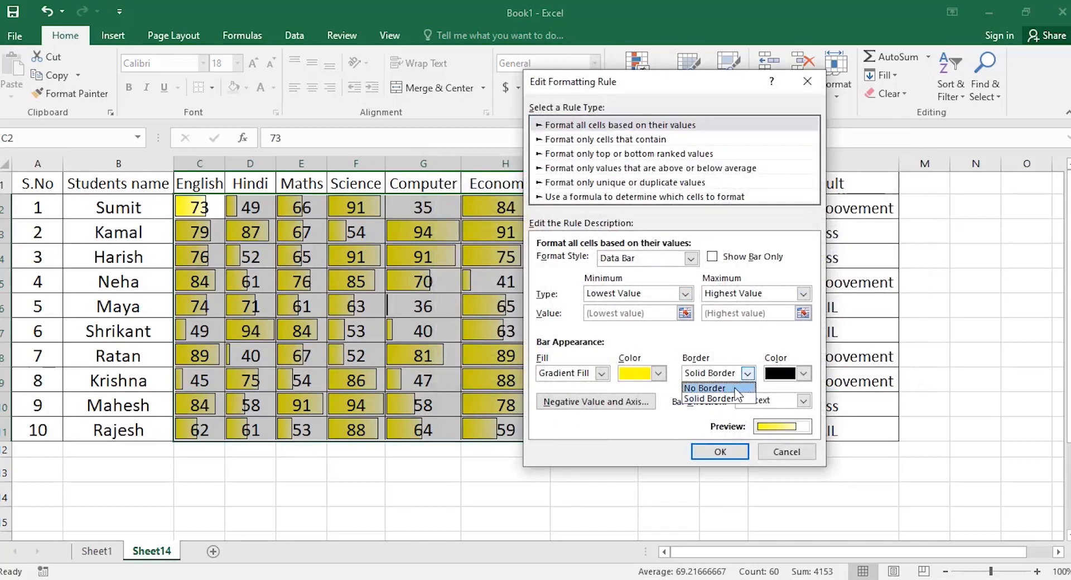
pyautogui.click(710, 388)
pyautogui.click(718, 452)
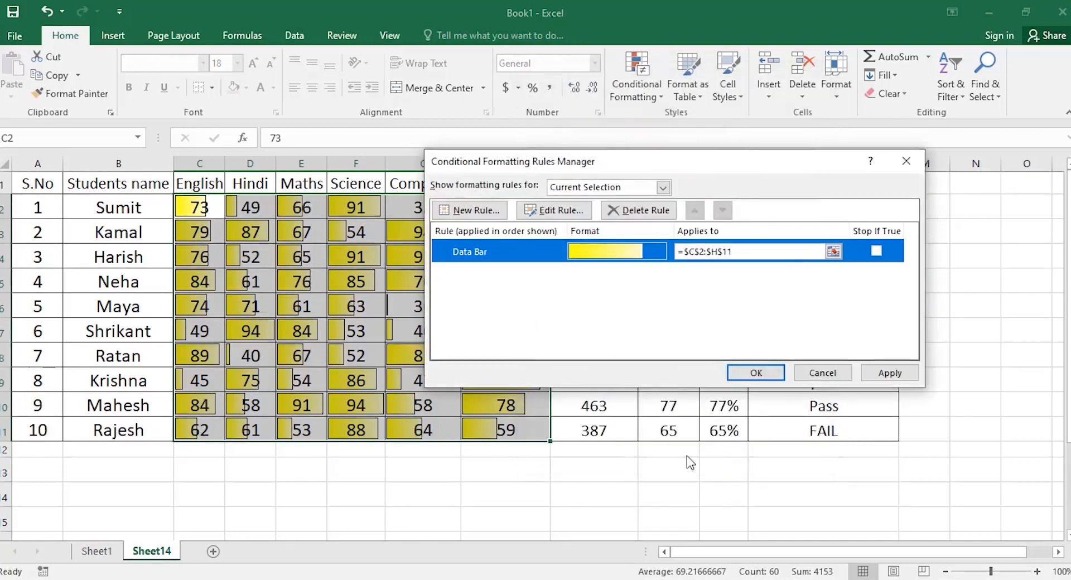
pyautogui.click(762, 373)
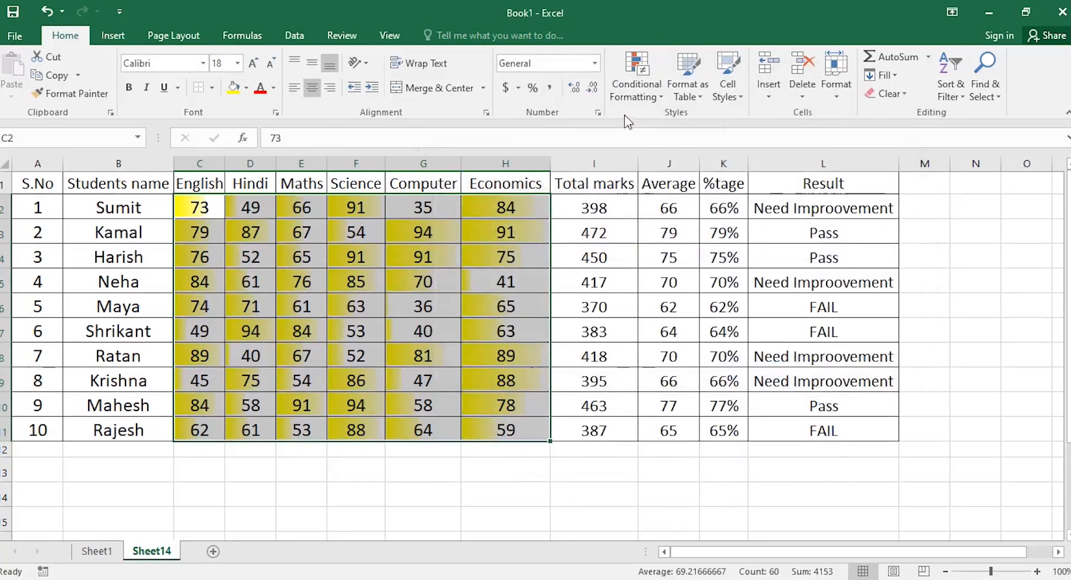
# Clear the data bar rules from the selected marks, then select the whole marksheet A1:L11.
pyautogui.click(634, 92)
pyautogui.moveTo(642, 317)
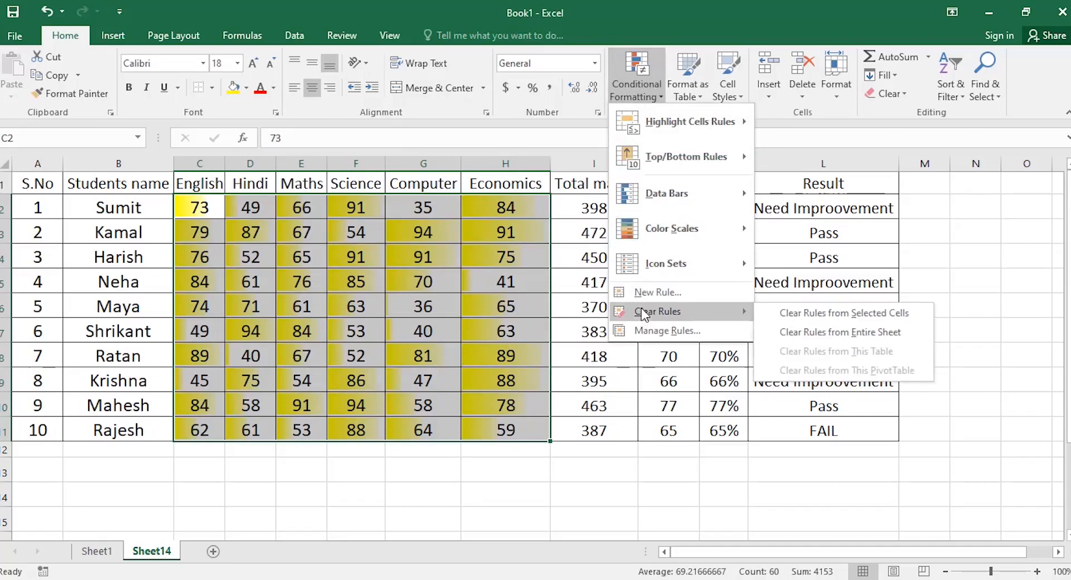
pyautogui.click(802, 317)
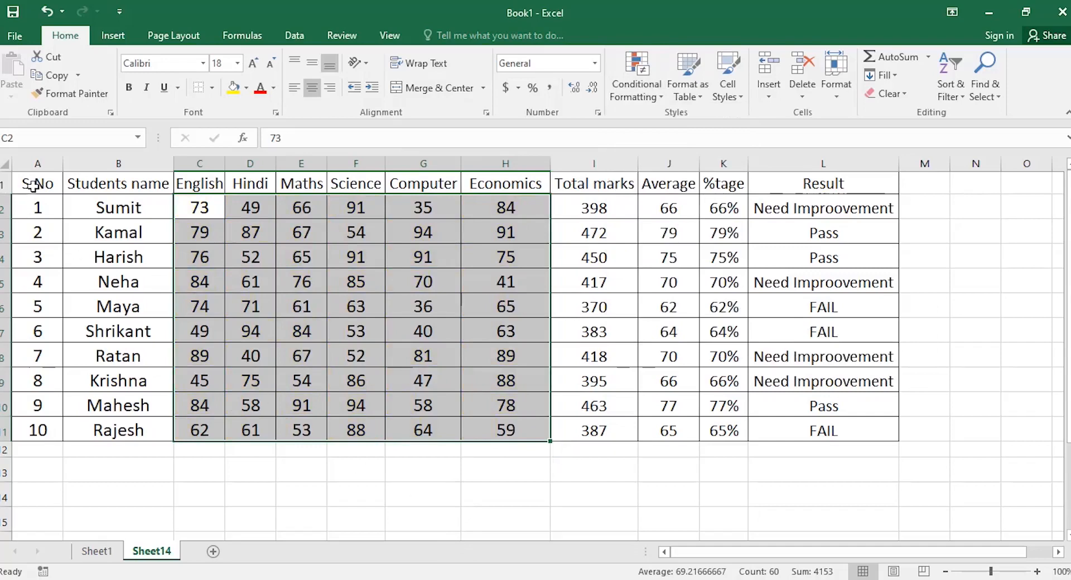
pyautogui.moveTo(33, 185); pyautogui.dragTo(892, 438)
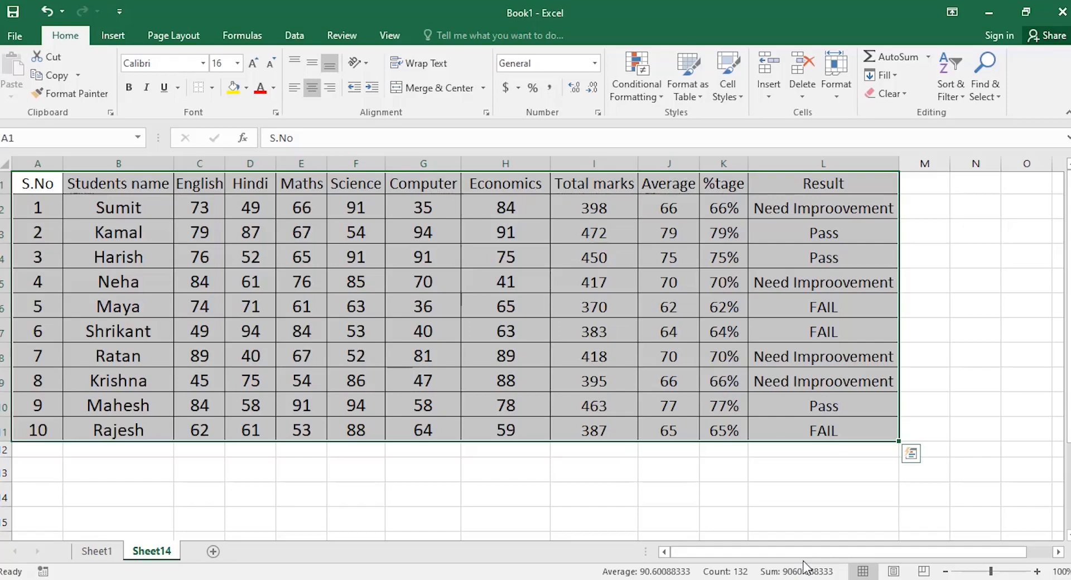
# Format A1:L11 as a table with headers, then restyle it in dark orange banding.
pyautogui.click(703, 97)
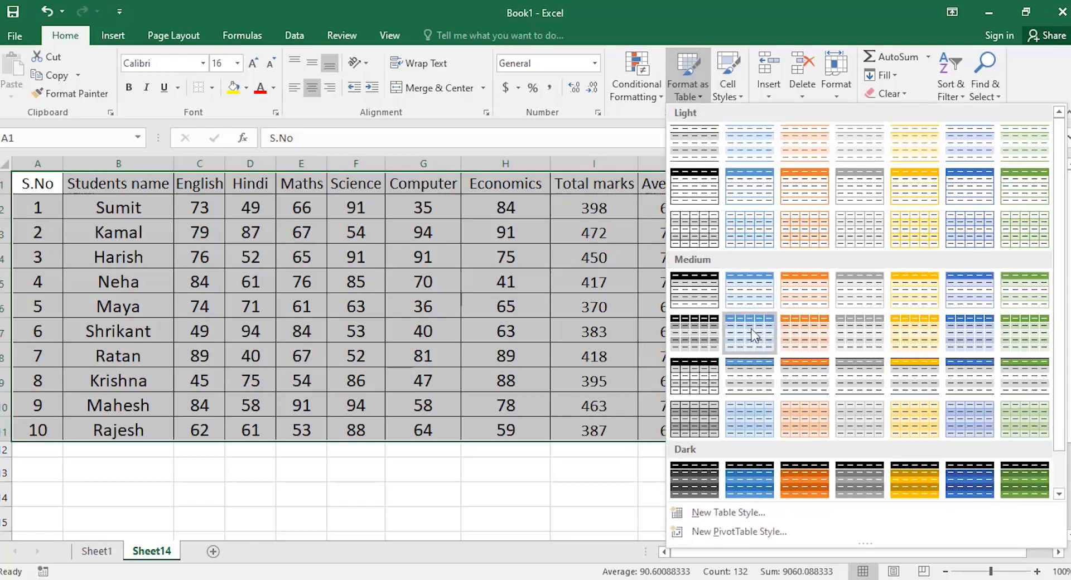
pyautogui.scroll(-1, 836, 417)
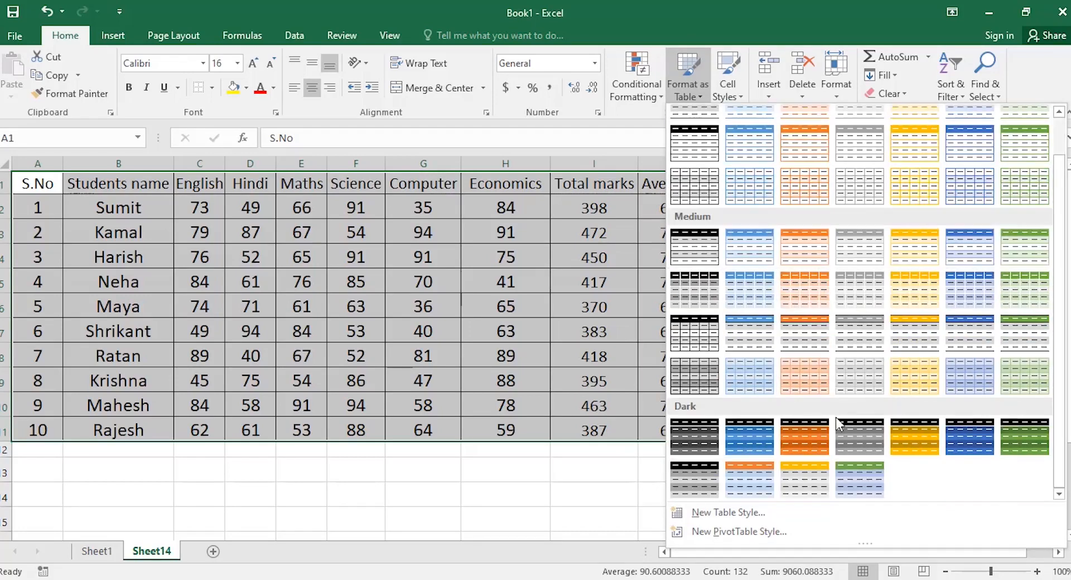
pyautogui.click(739, 444)
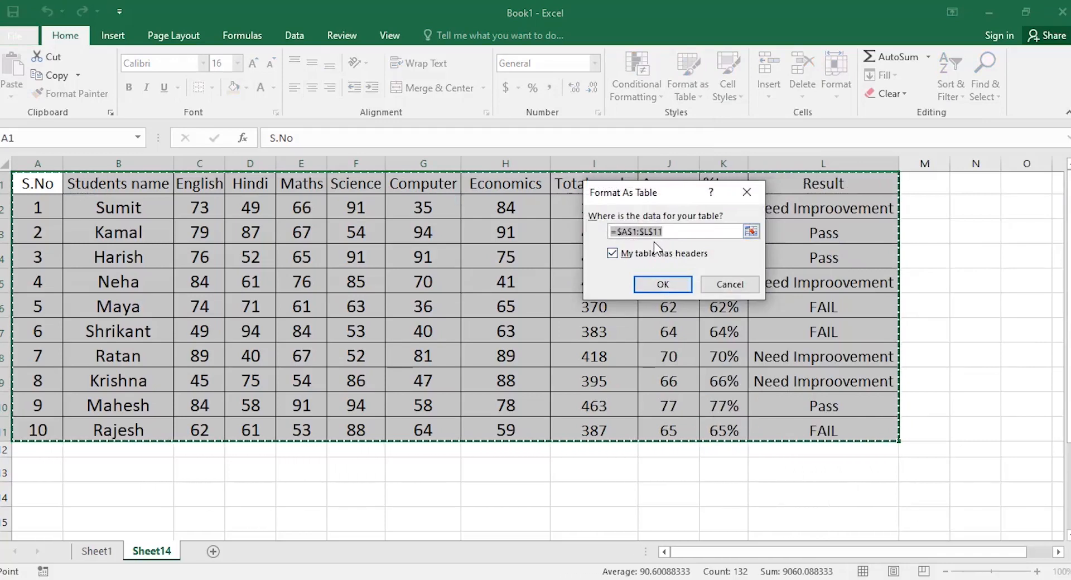
pyautogui.click(661, 284)
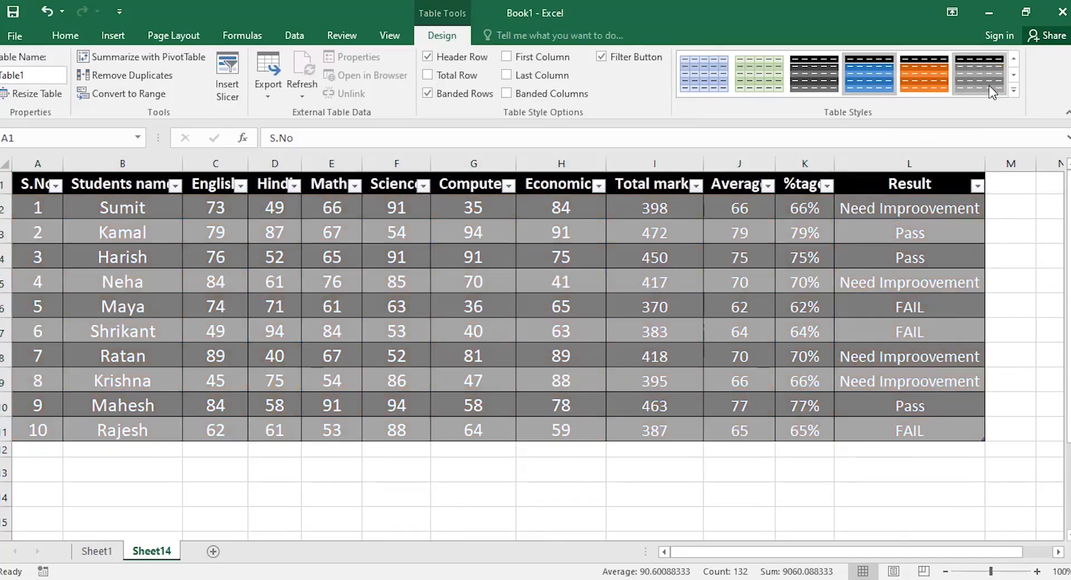
pyautogui.click(923, 76)
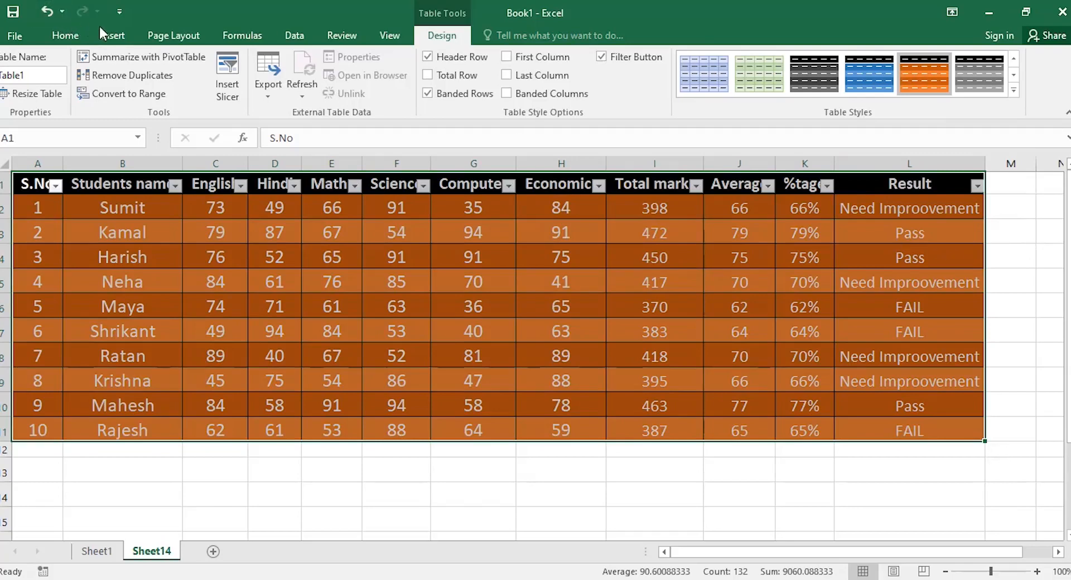
pyautogui.click(61, 36)
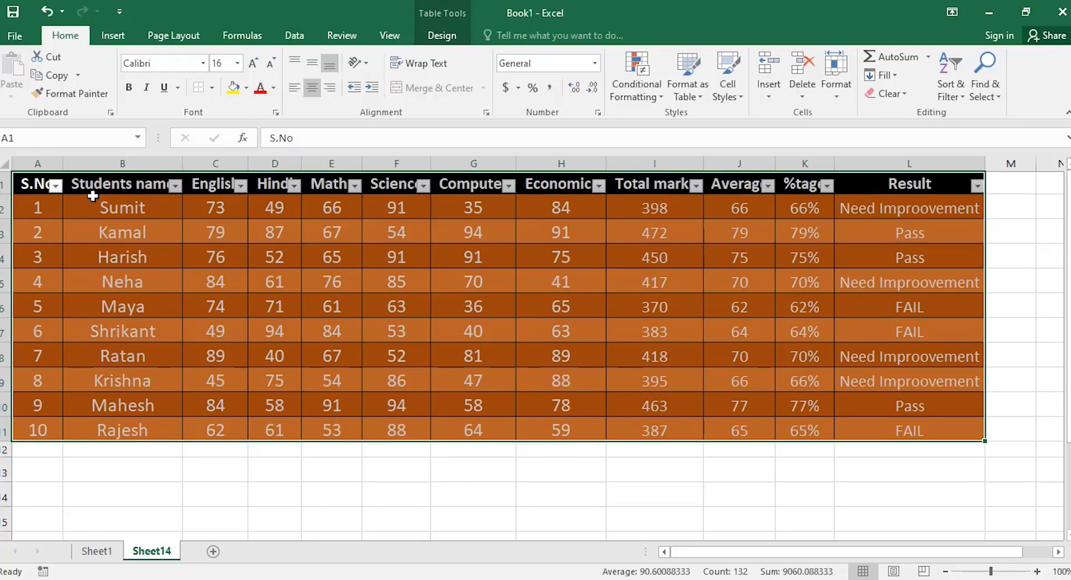
# Filter the Students name column to show only Harish, Mahesh, Neha and Shrikant.
pyautogui.click(171, 189)
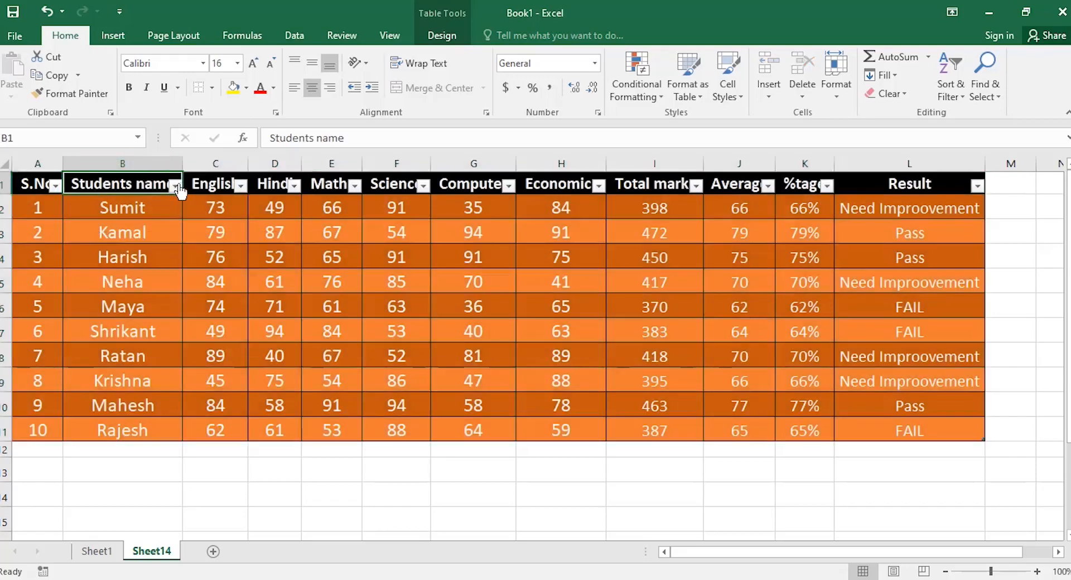
pyautogui.click(176, 185)
pyautogui.click(38, 344)
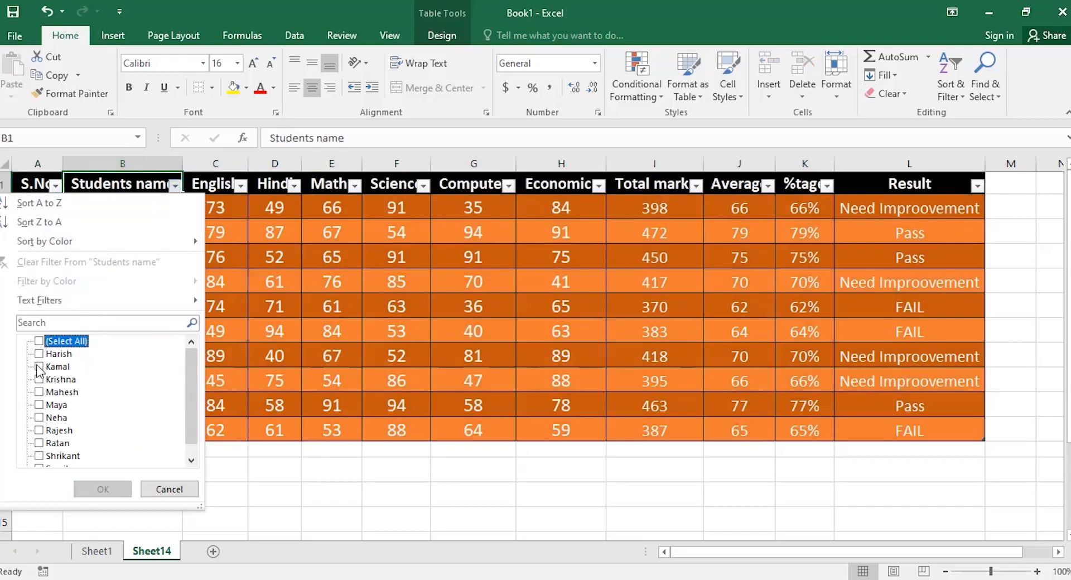
pyautogui.click(39, 393)
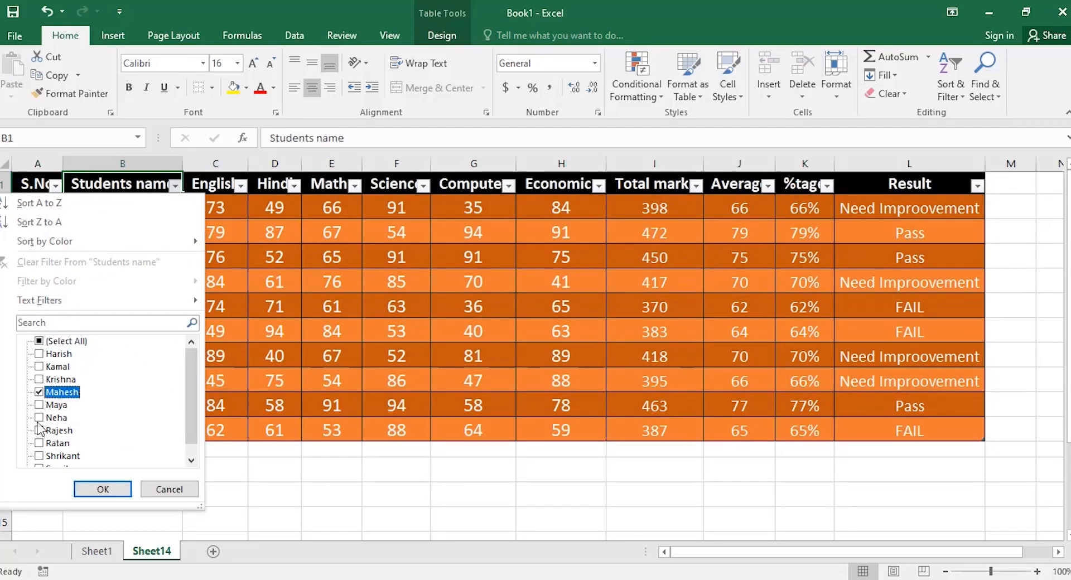
pyautogui.click(39, 418)
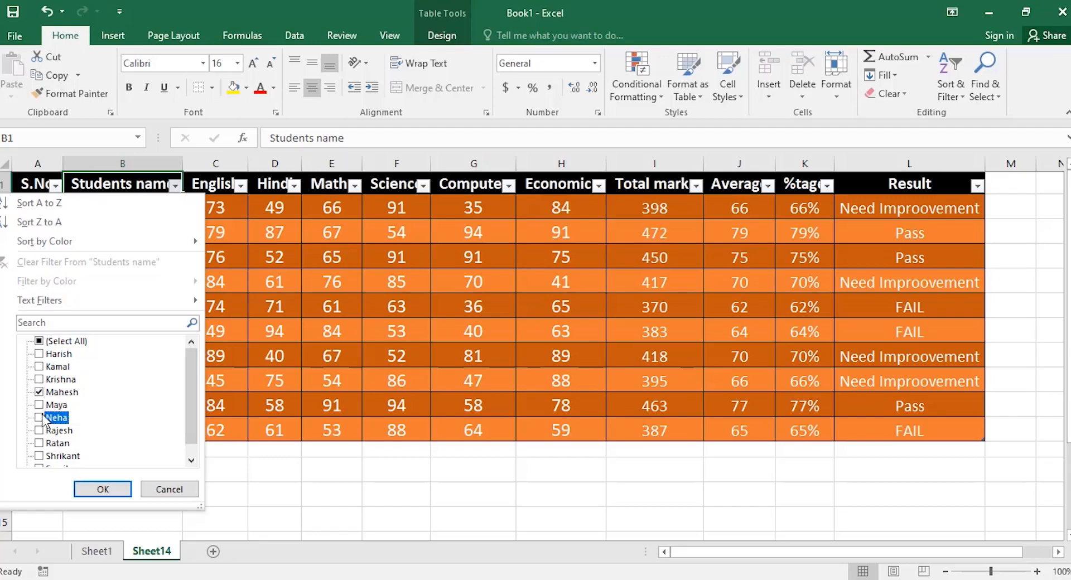
pyautogui.click(39, 457)
pyautogui.click(39, 354)
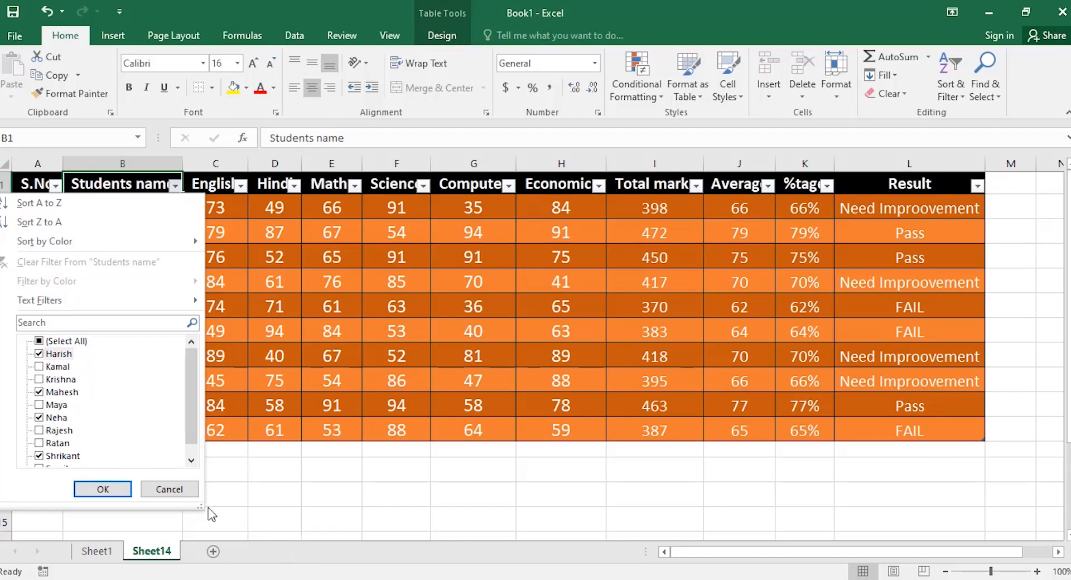
pyautogui.click(104, 491)
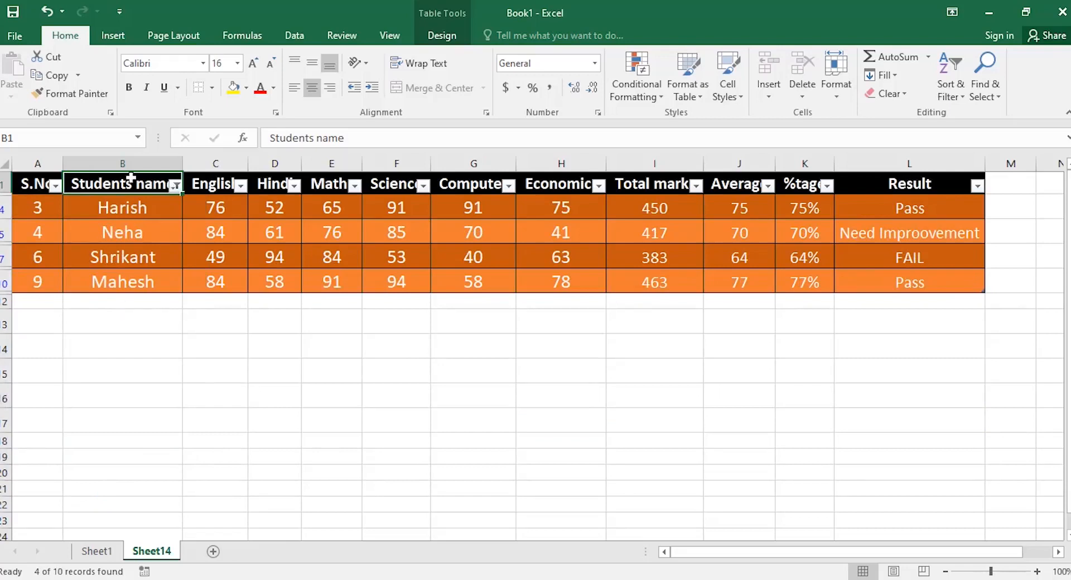
# Clear the name filter and sort the table A to Z by student name.
pyautogui.click(175, 186)
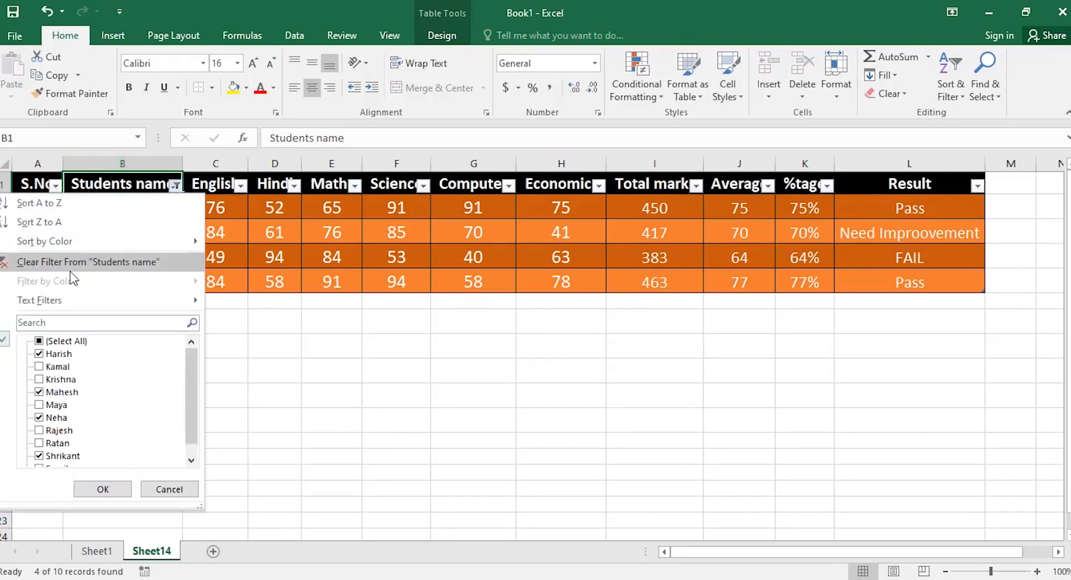
pyautogui.click(131, 262)
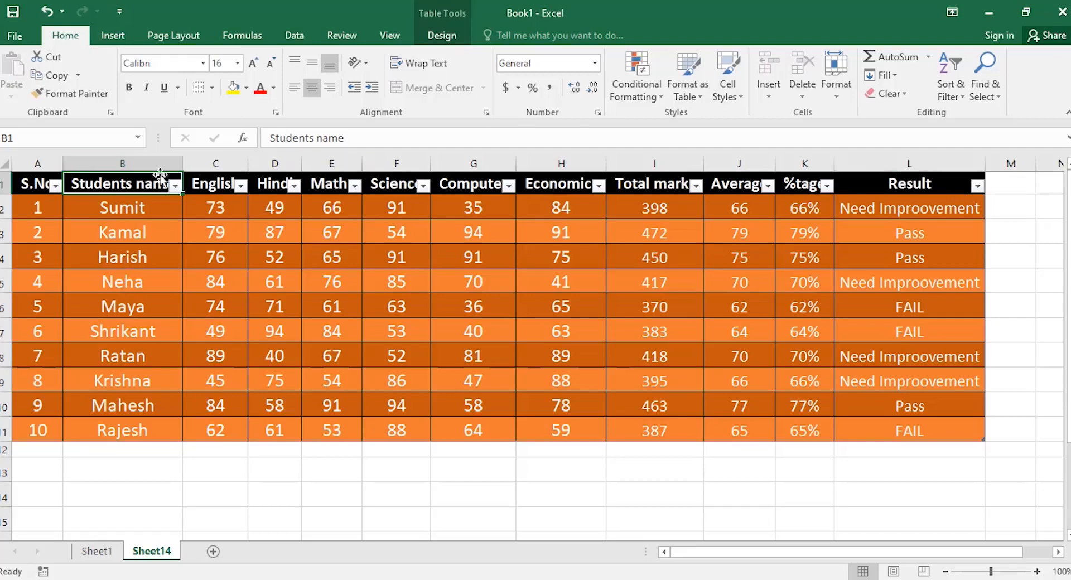
pyautogui.click(175, 185)
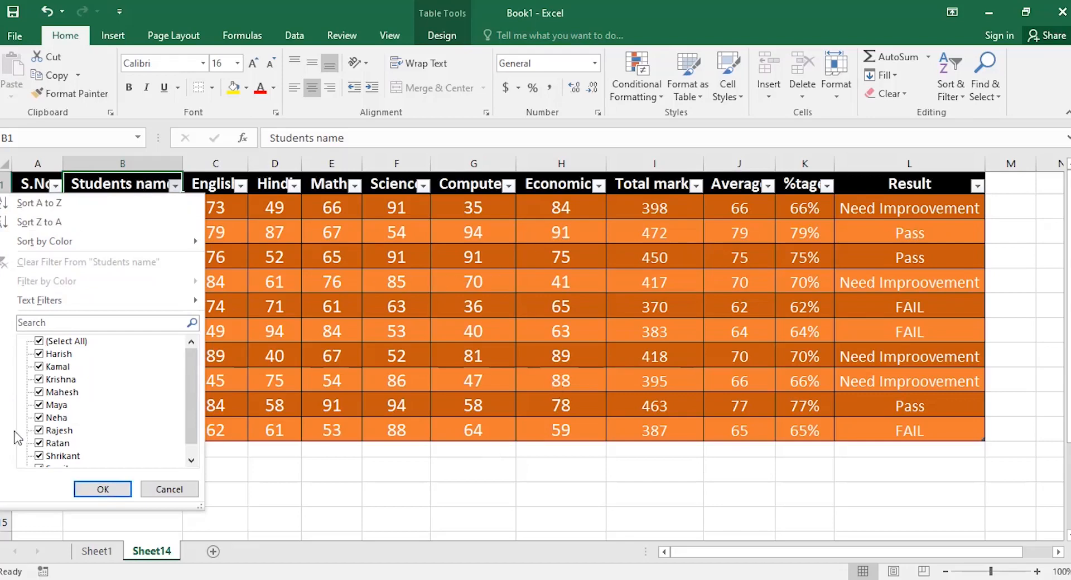
pyautogui.click(35, 204)
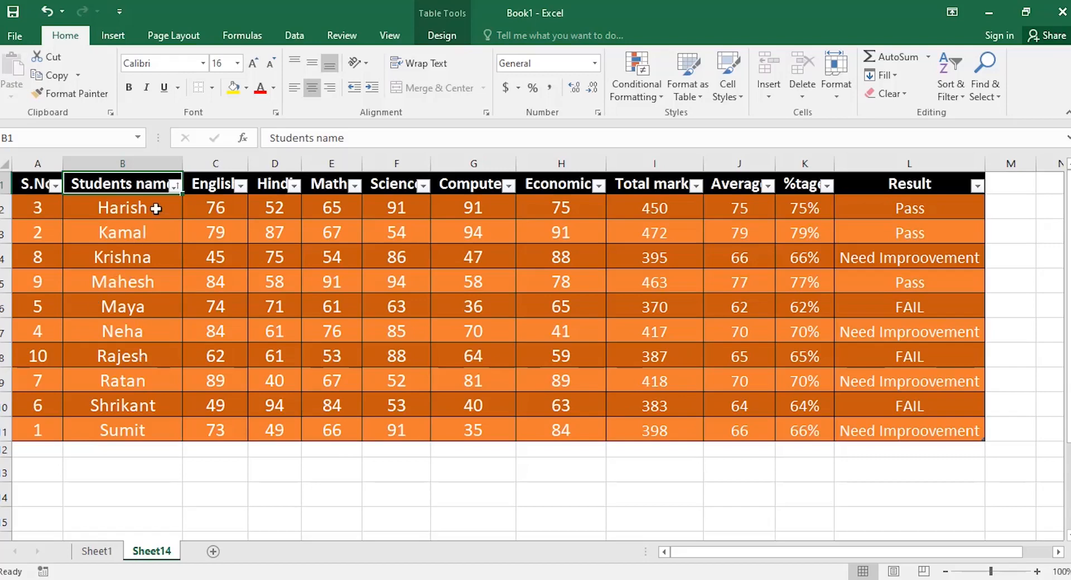
pyautogui.click(175, 187)
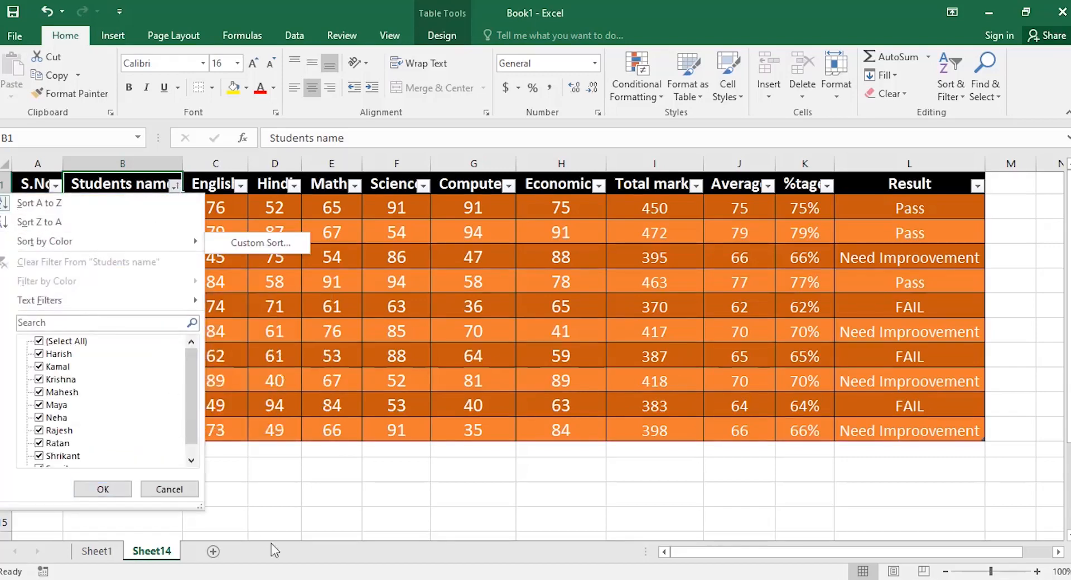
pyautogui.click(103, 489)
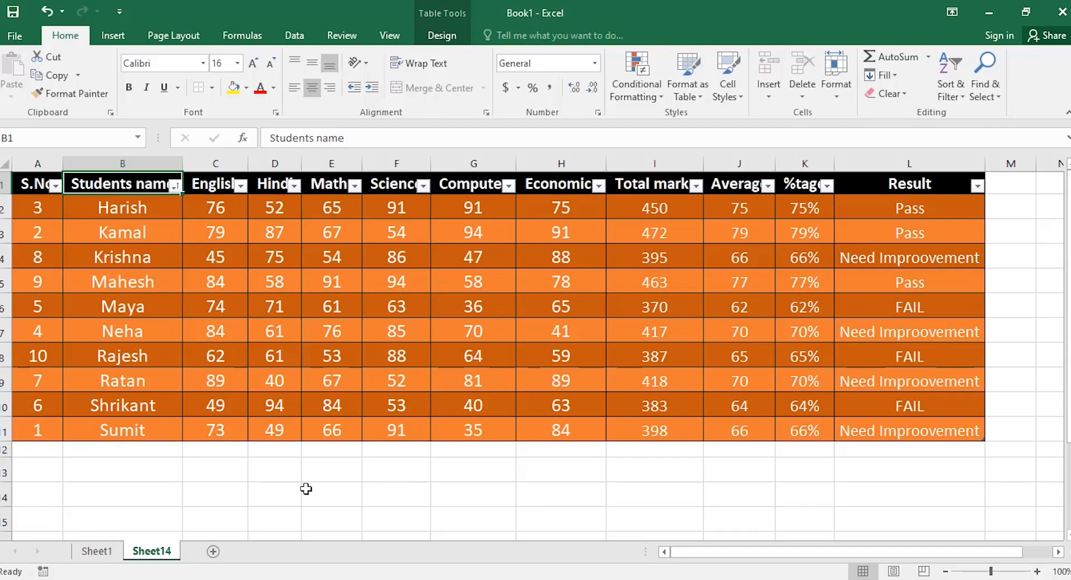
pyautogui.click(960, 98)
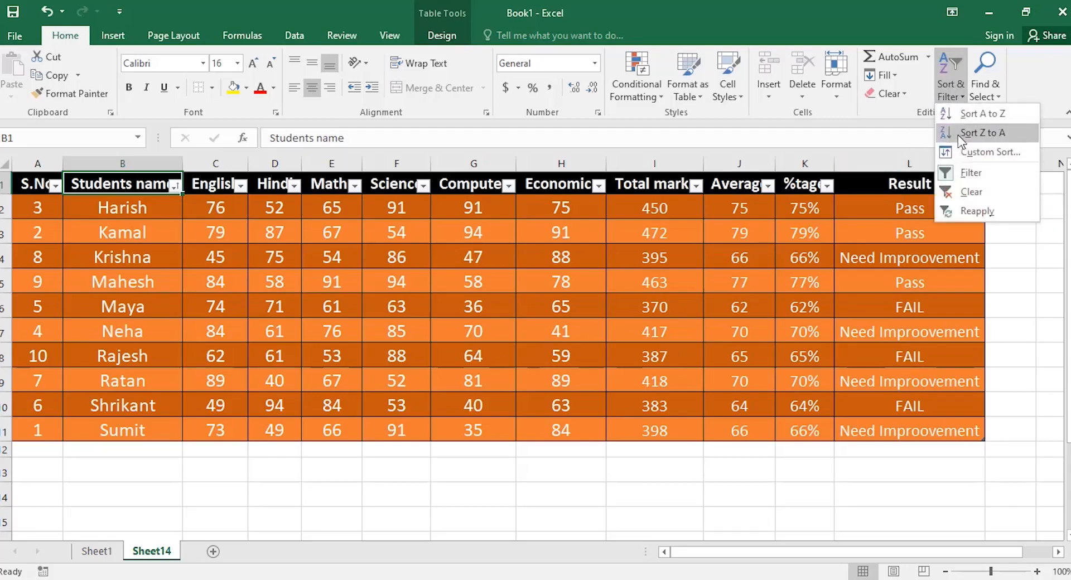
# Turn off the table's filter buttons, then select the header row from A1 to L1.
pyautogui.click(969, 172)
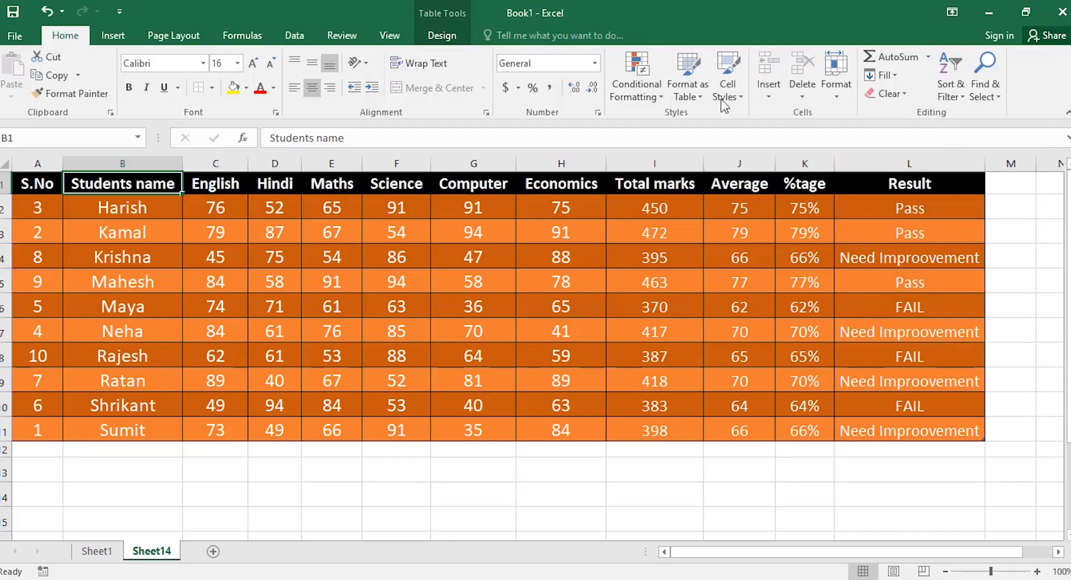
pyautogui.click(739, 96)
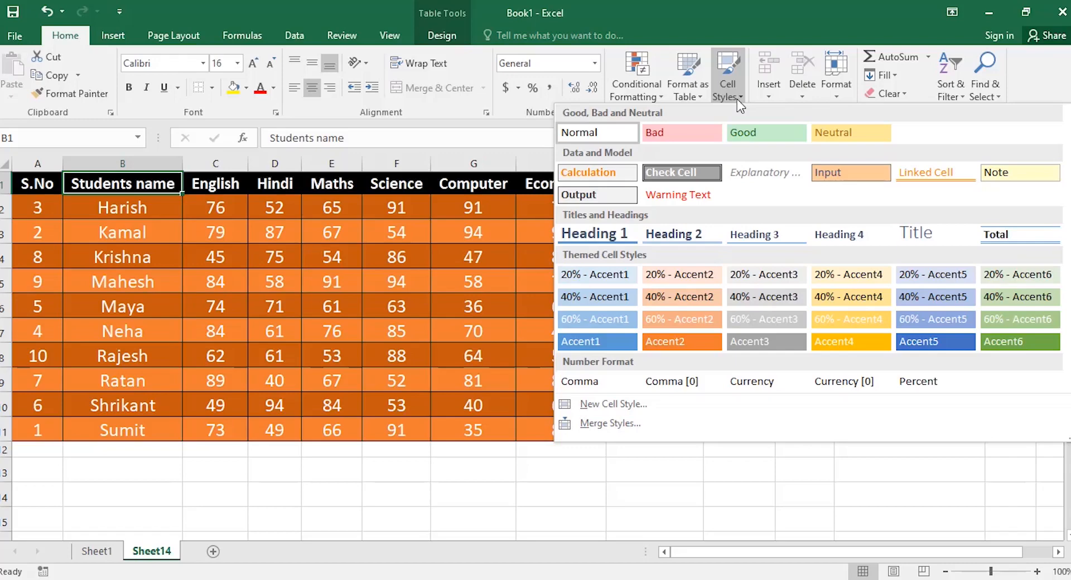
pyautogui.click(447, 504)
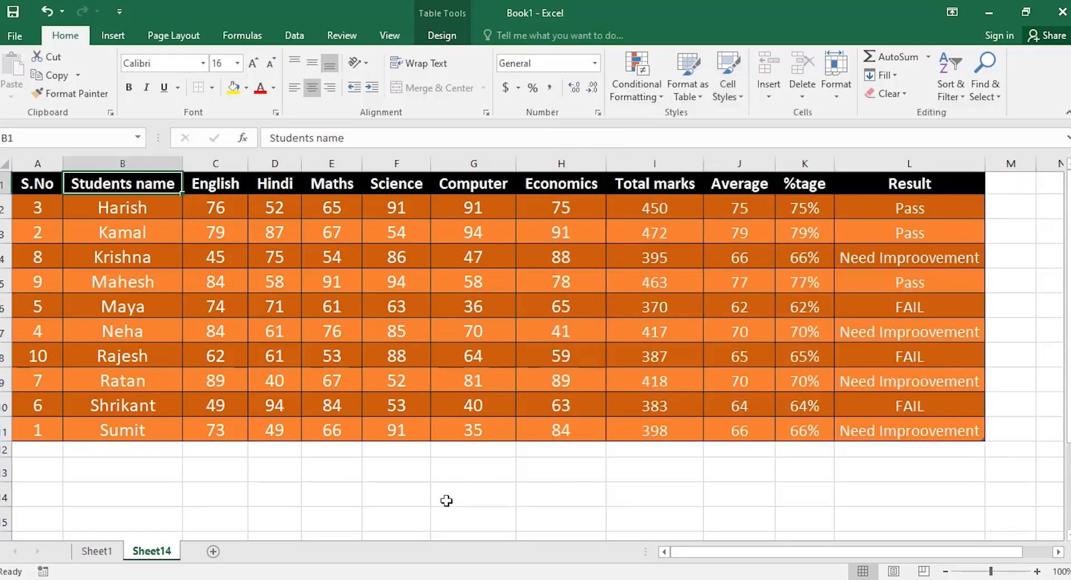
pyautogui.moveTo(35, 178); pyautogui.dragTo(900, 183)
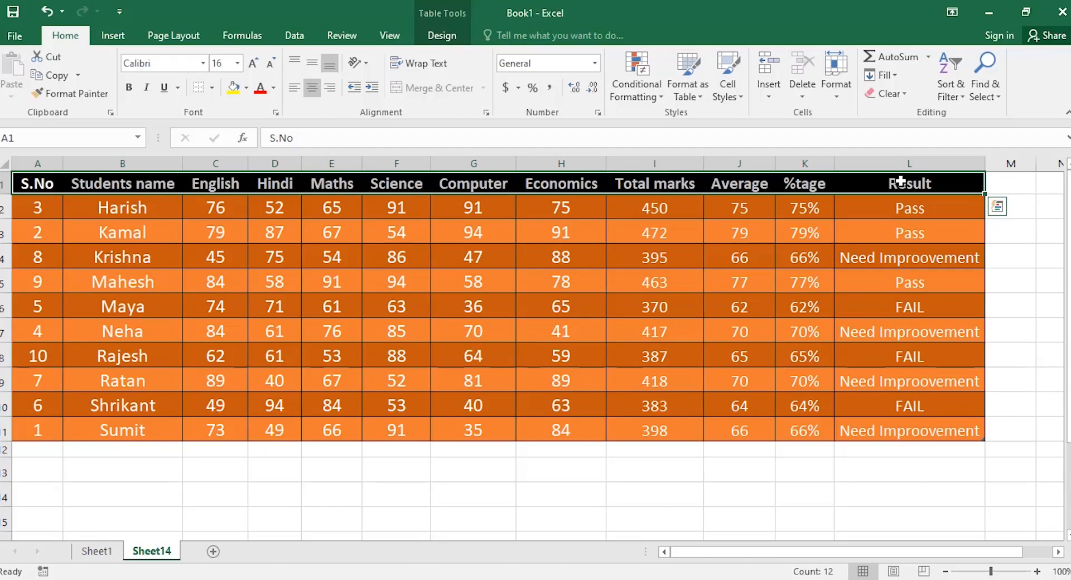
# Insert two blank sheet rows above the table and select A1:L2.
pyautogui.click(769, 98)
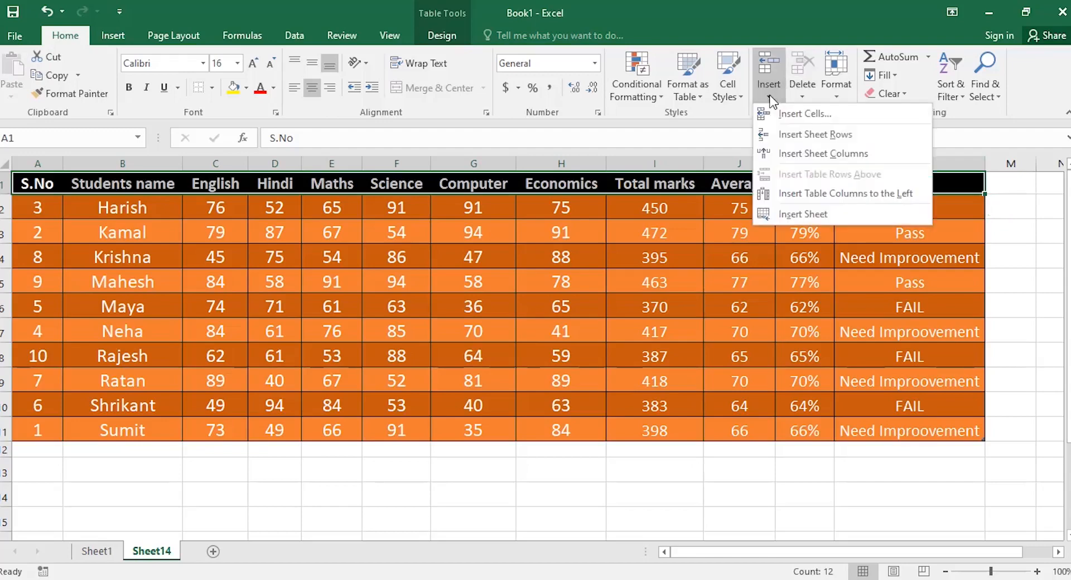
pyautogui.click(791, 137)
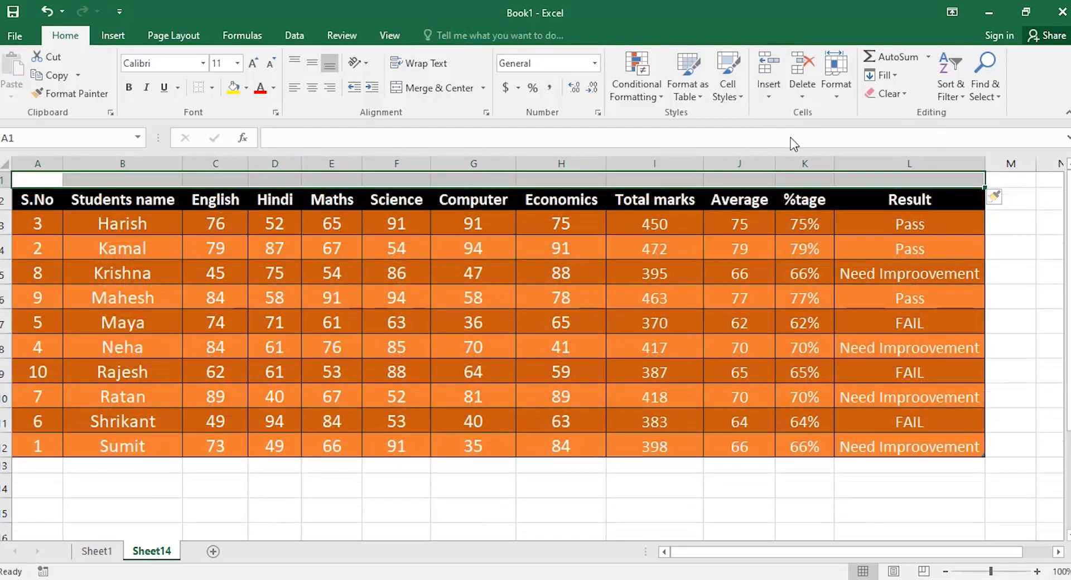
pyautogui.click(772, 99)
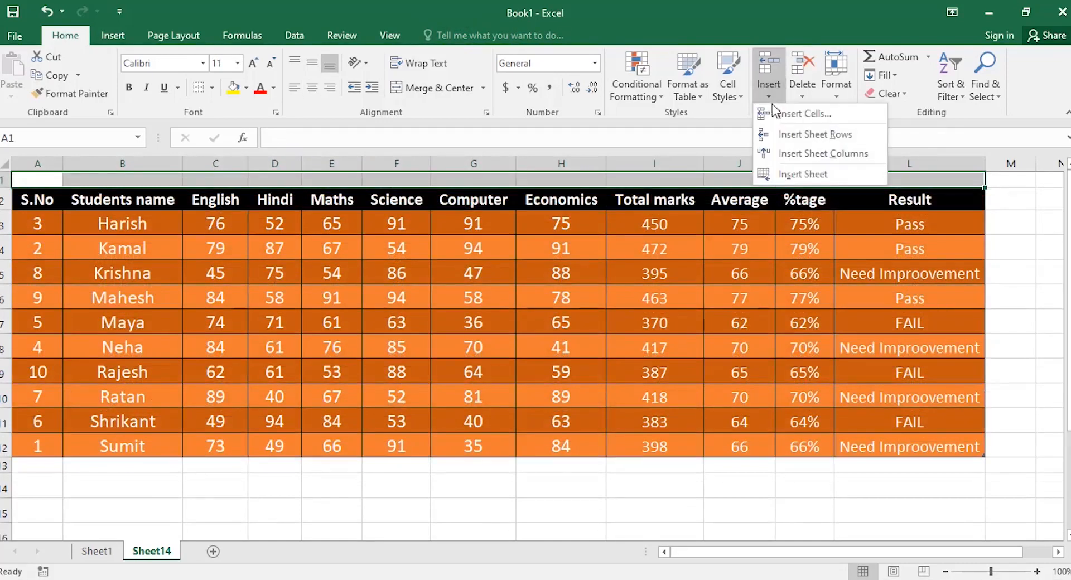
pyautogui.click(782, 133)
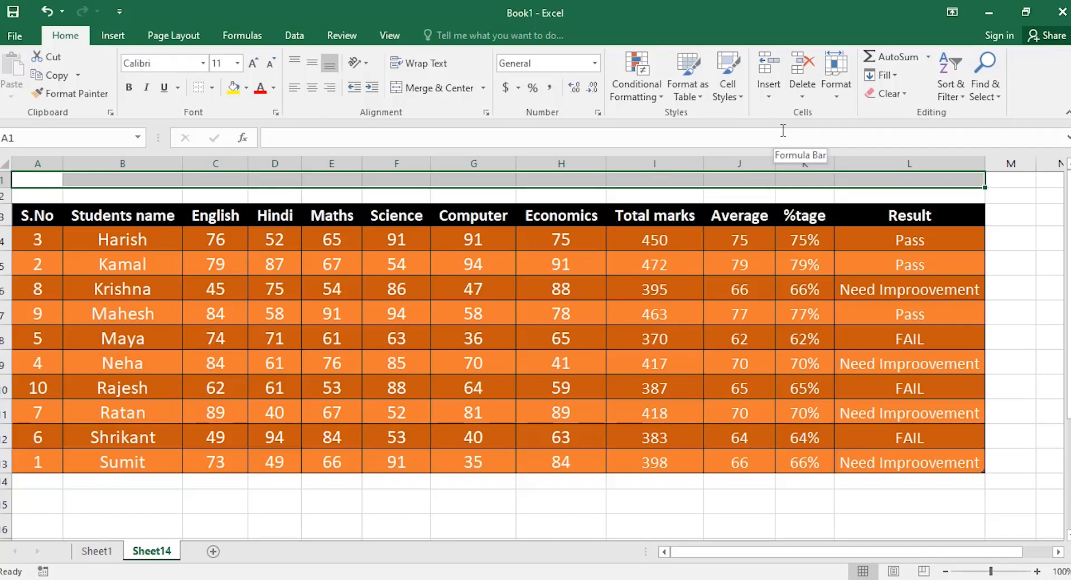
pyautogui.hotkey('shift', 'Down')
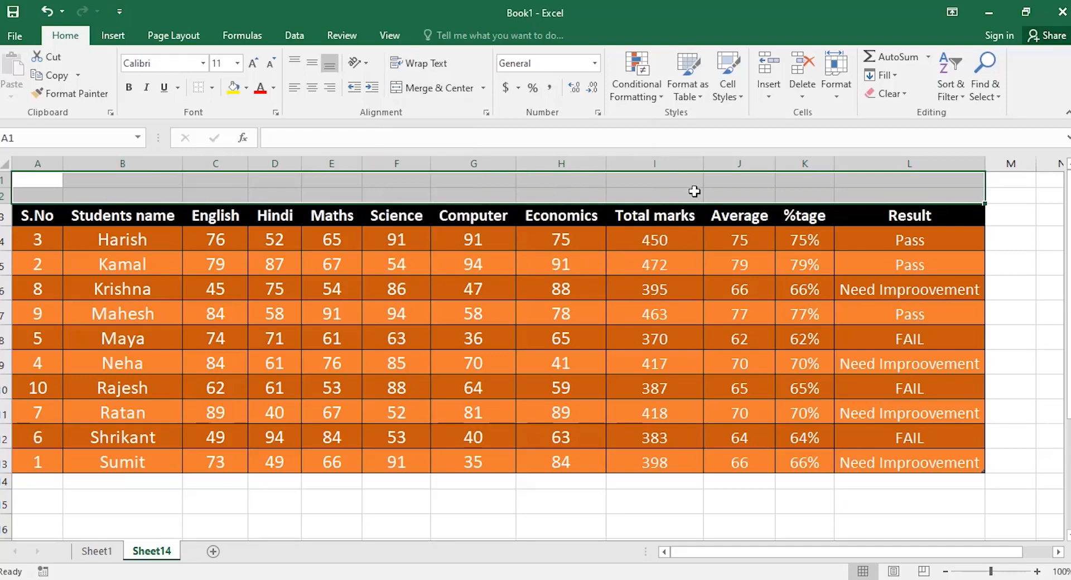
# Merge and centre A1:L2 and enter the title 'Academic Marksheet 2021'.
pyautogui.click(449, 89)
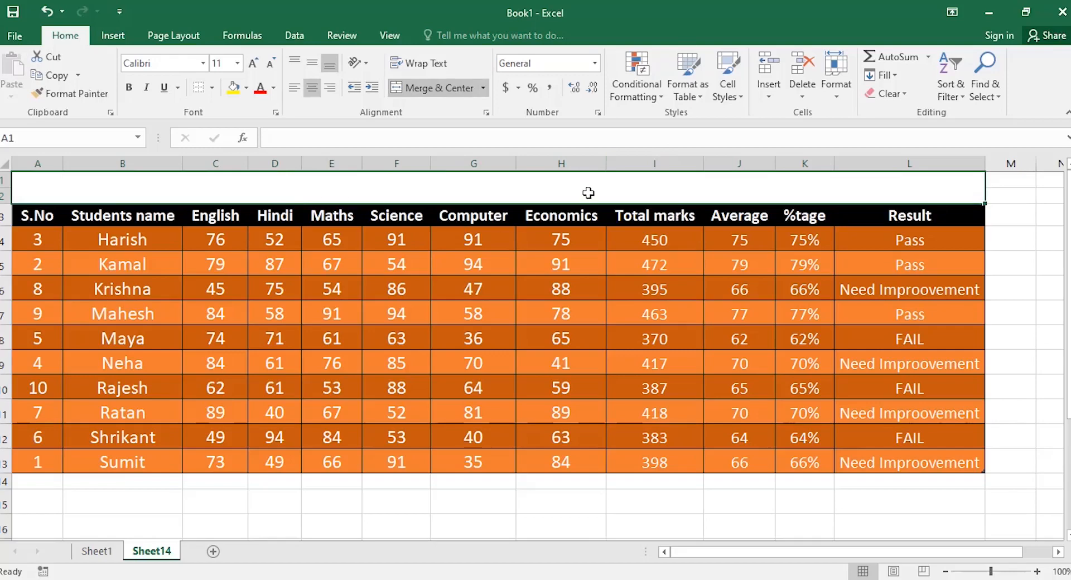
pyautogui.write('A')
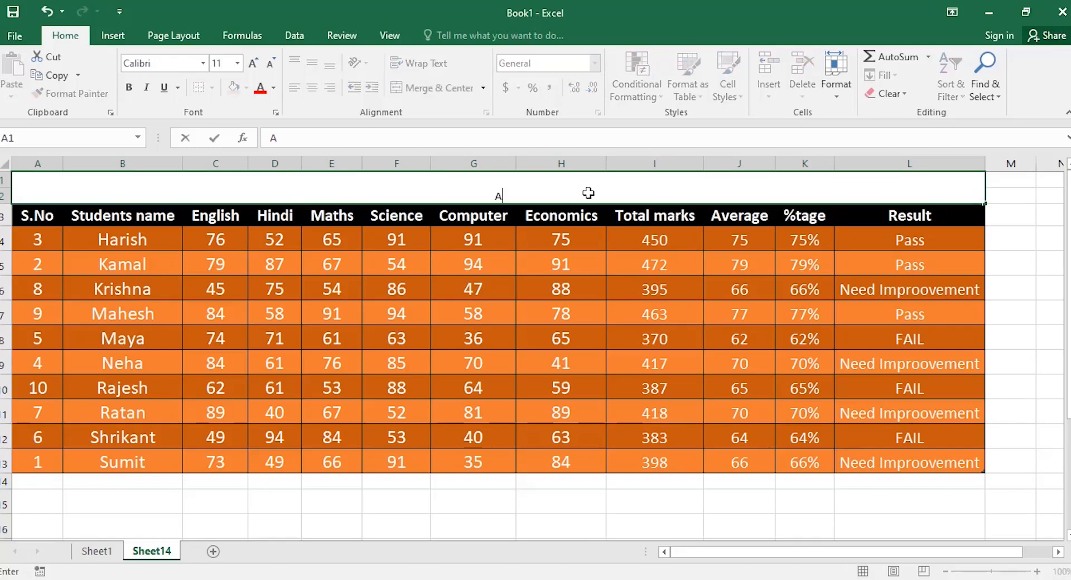
pyautogui.write('cademic Marks')
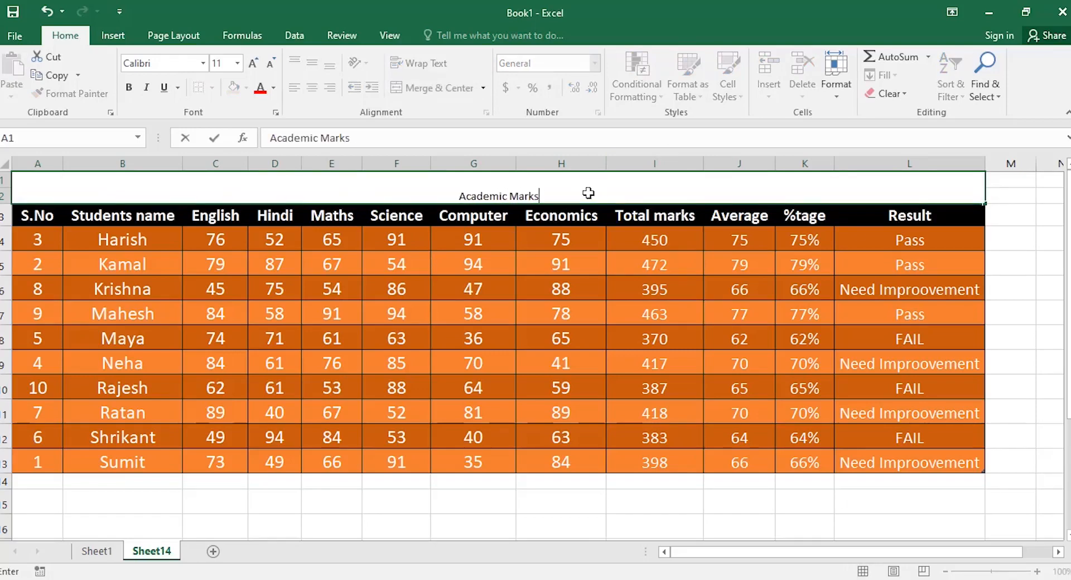
pyautogui.write('heet 2021')
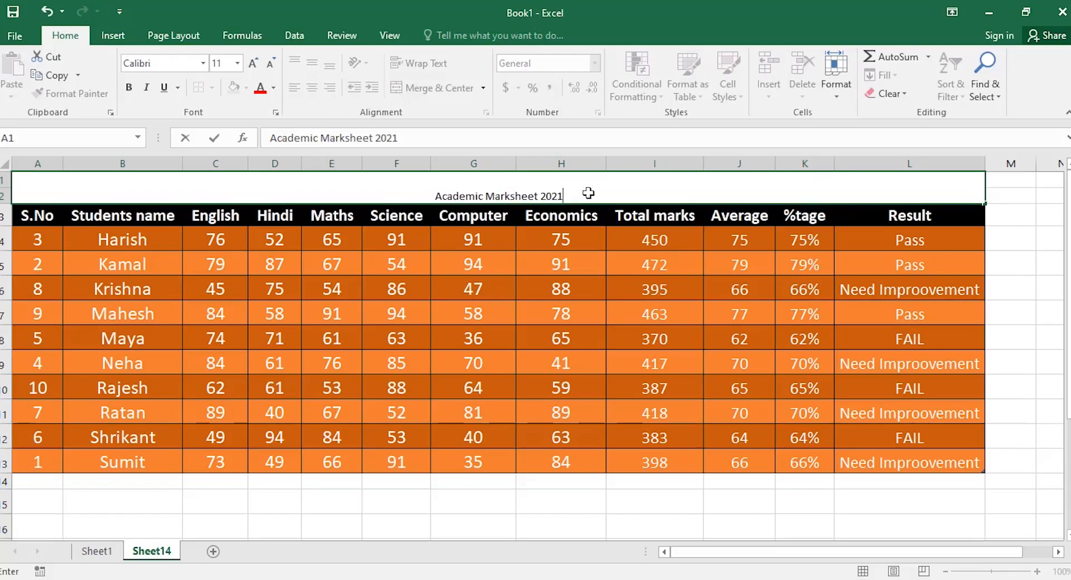
pyautogui.click(551, 216)
pyautogui.click(537, 196)
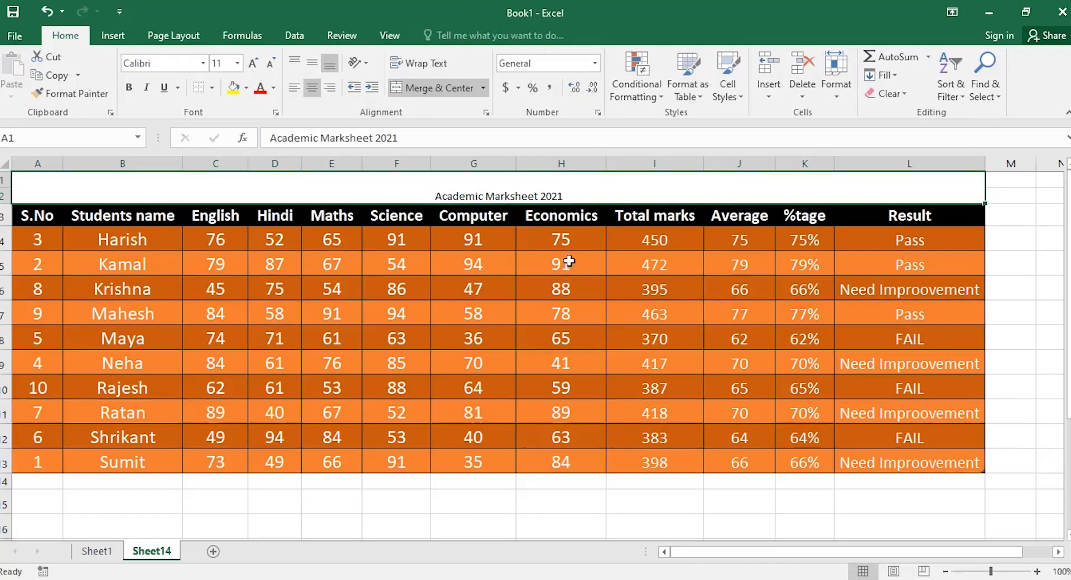
# Style the title as 22-pt italic Bookman Old Style in red on a yellow fill.
pyautogui.click(254, 64)
pyautogui.click(254, 63)
pyautogui.click(254, 63)
pyautogui.click(254, 63)
pyautogui.click(254, 64)
pyautogui.click(254, 64)
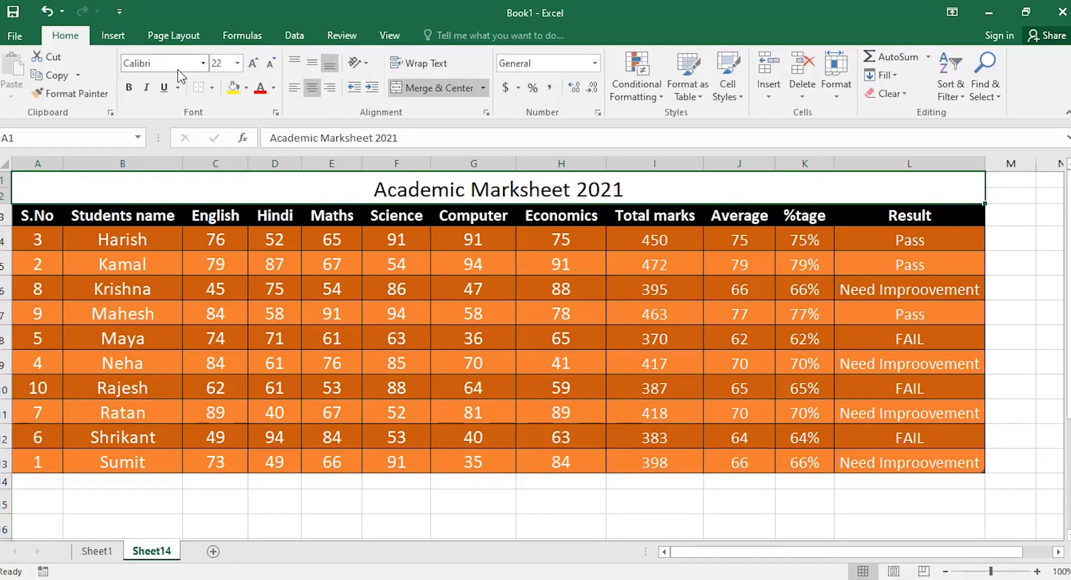
pyautogui.click(203, 63)
pyautogui.scroll(-6, 212, 335)
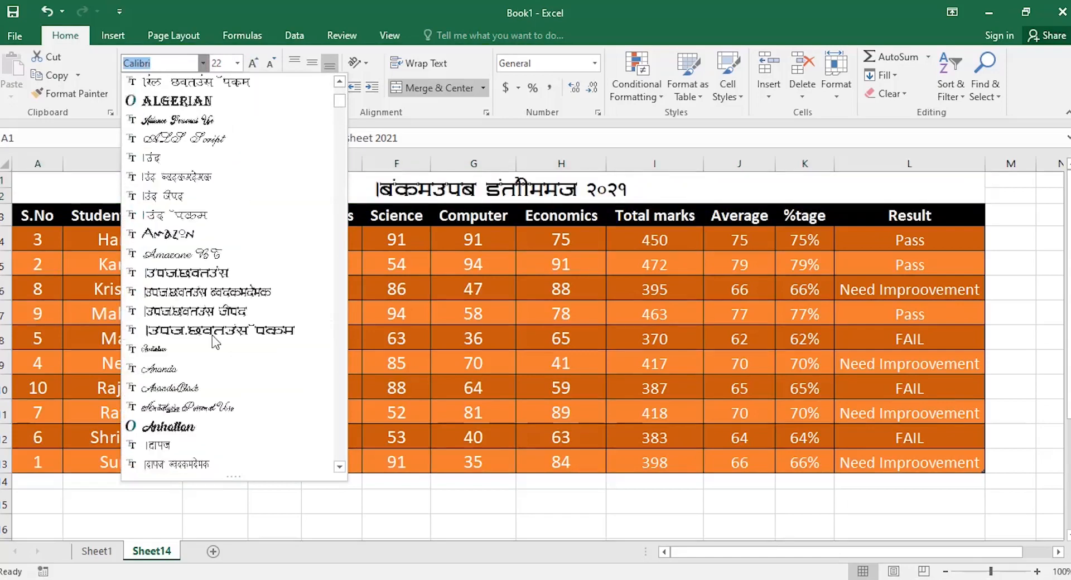
pyautogui.scroll(-10, 212, 336)
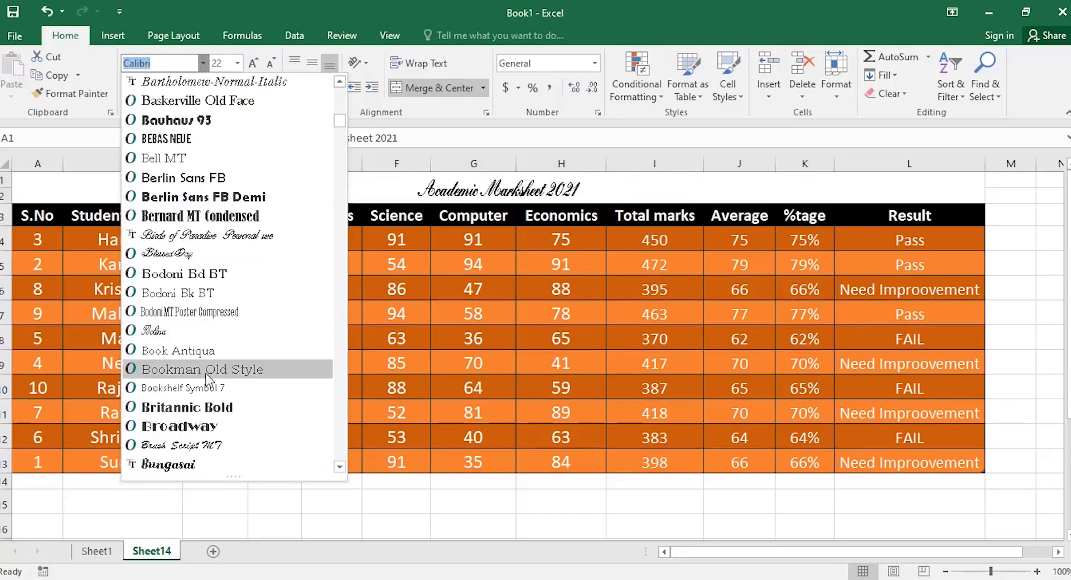
pyautogui.click(206, 373)
pyautogui.click(146, 87)
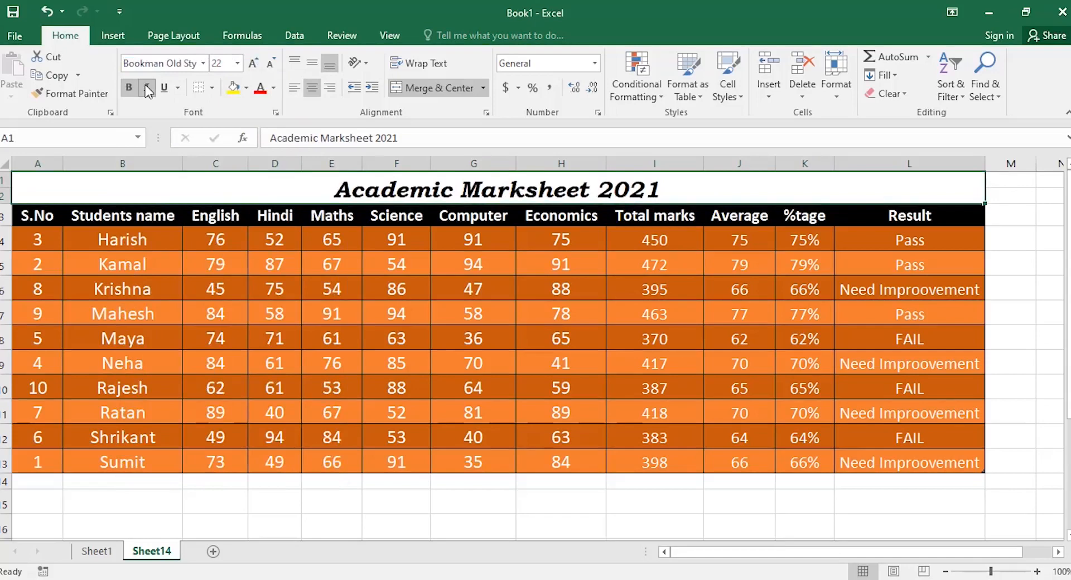
pyautogui.click(260, 88)
pyautogui.click(234, 88)
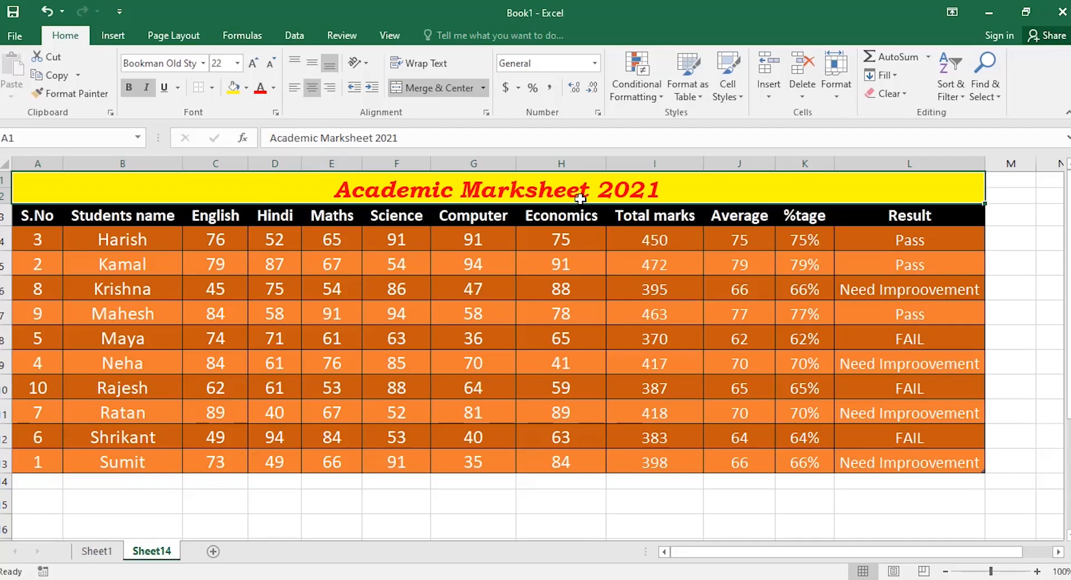
# Create a new cell style named KRISHNA from the title cell and bring up its Format settings.
pyautogui.click(740, 99)
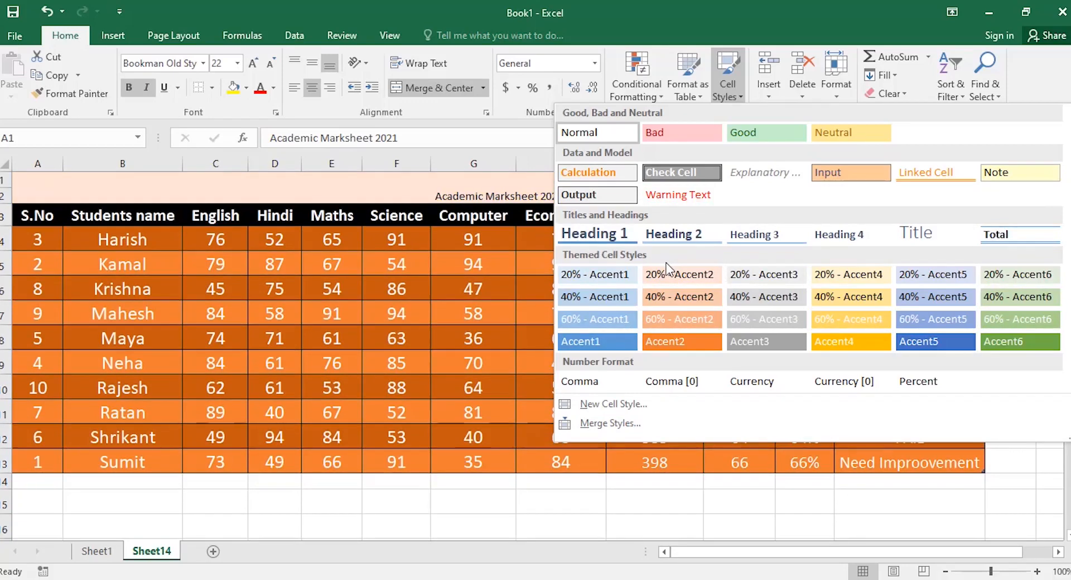
pyautogui.click(604, 405)
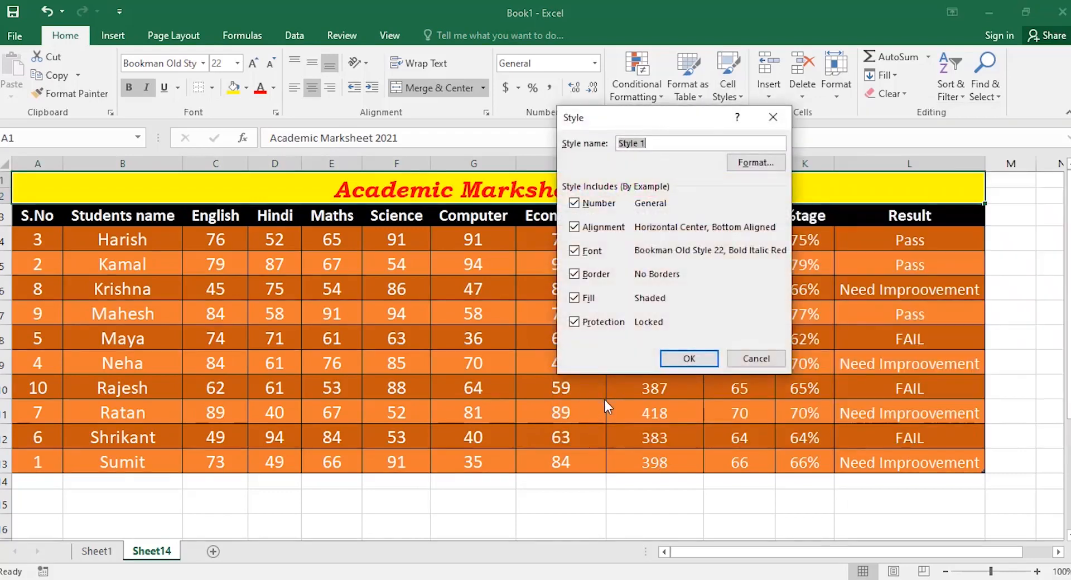
pyautogui.write('KRISHNA')
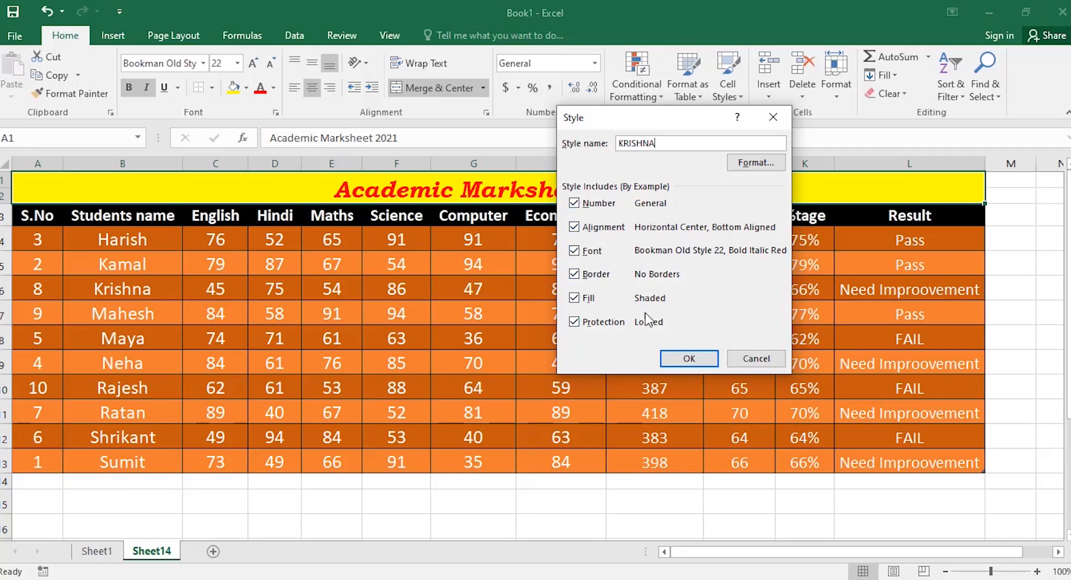
pyautogui.click(756, 163)
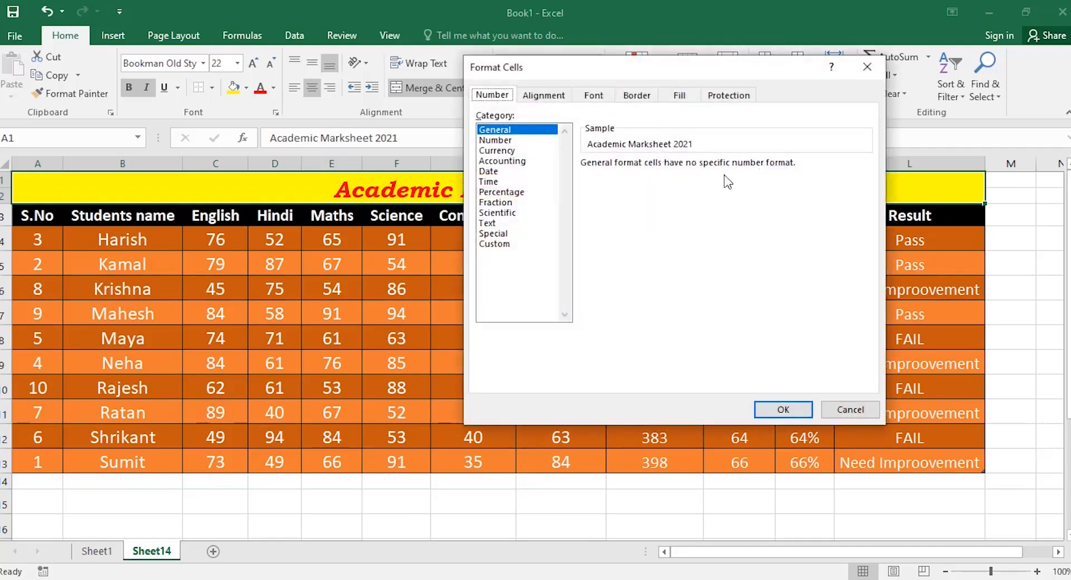
# Set the KRISHNA style's font size to 26 and give it an outline border.
pyautogui.click(595, 98)
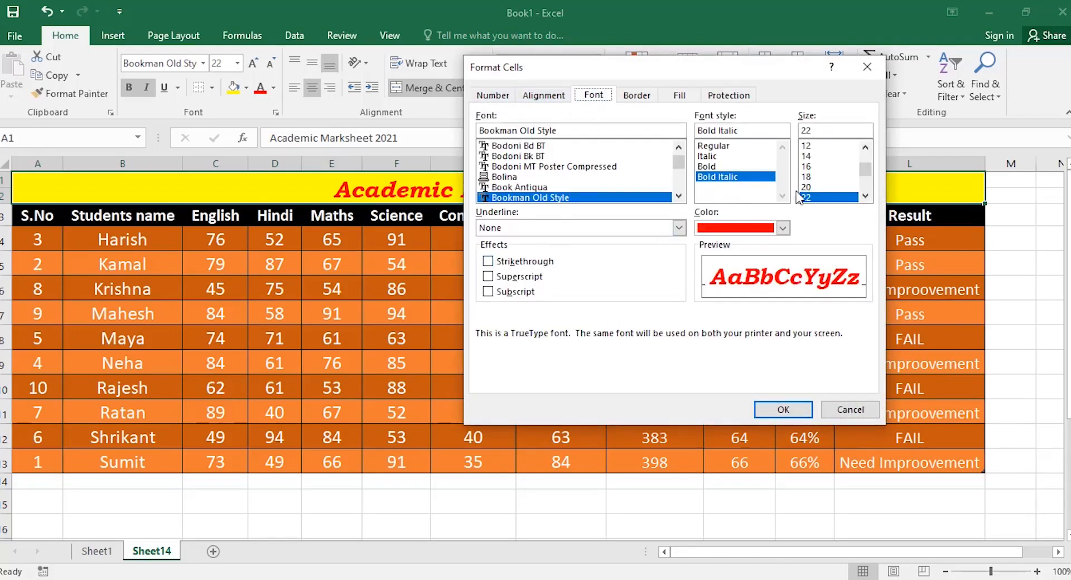
pyautogui.click(865, 196)
pyautogui.click(865, 195)
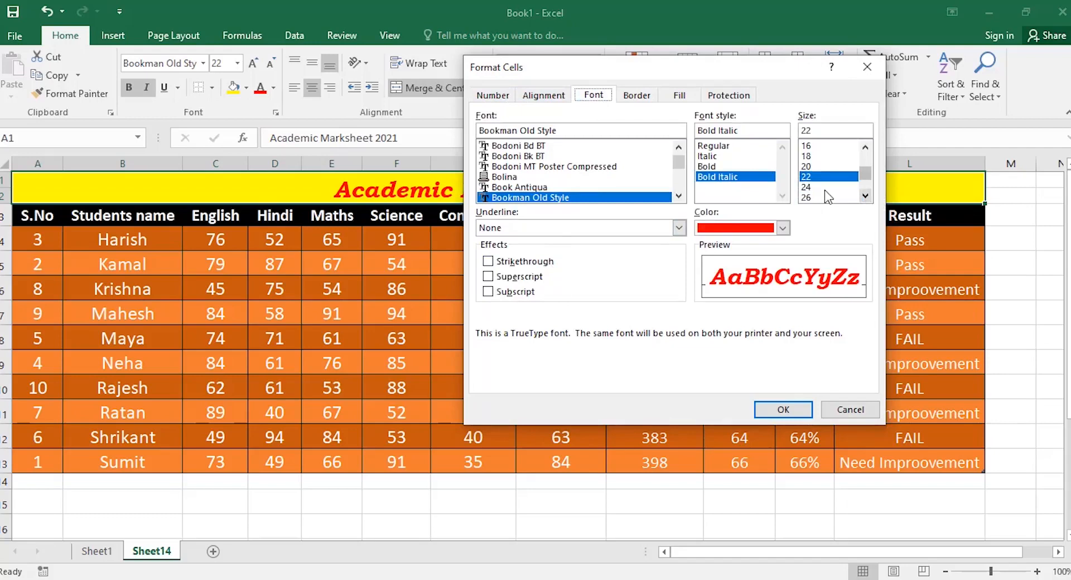
pyautogui.click(820, 197)
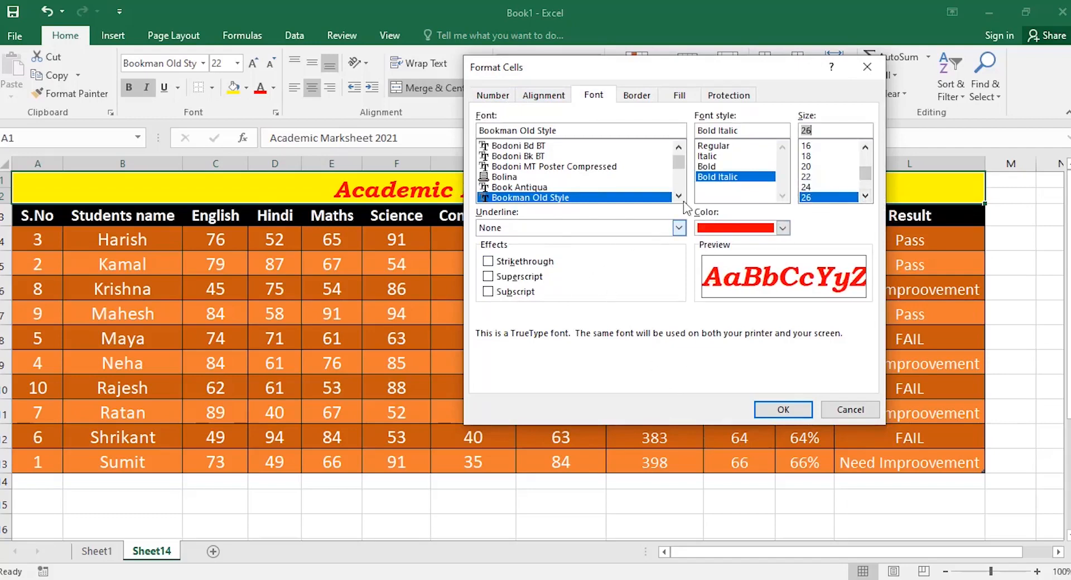
pyautogui.click(630, 97)
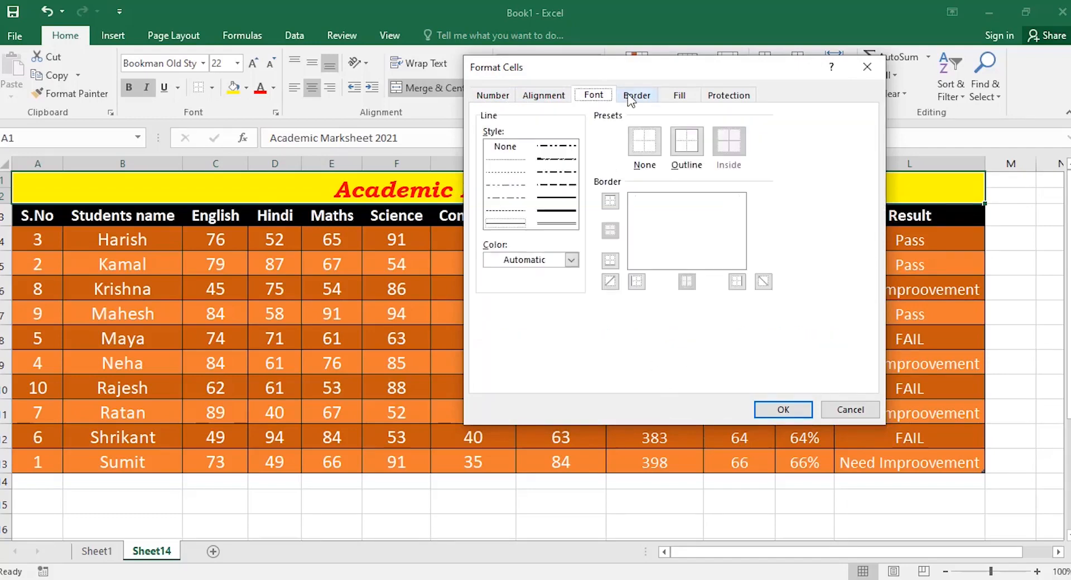
pyautogui.click(691, 153)
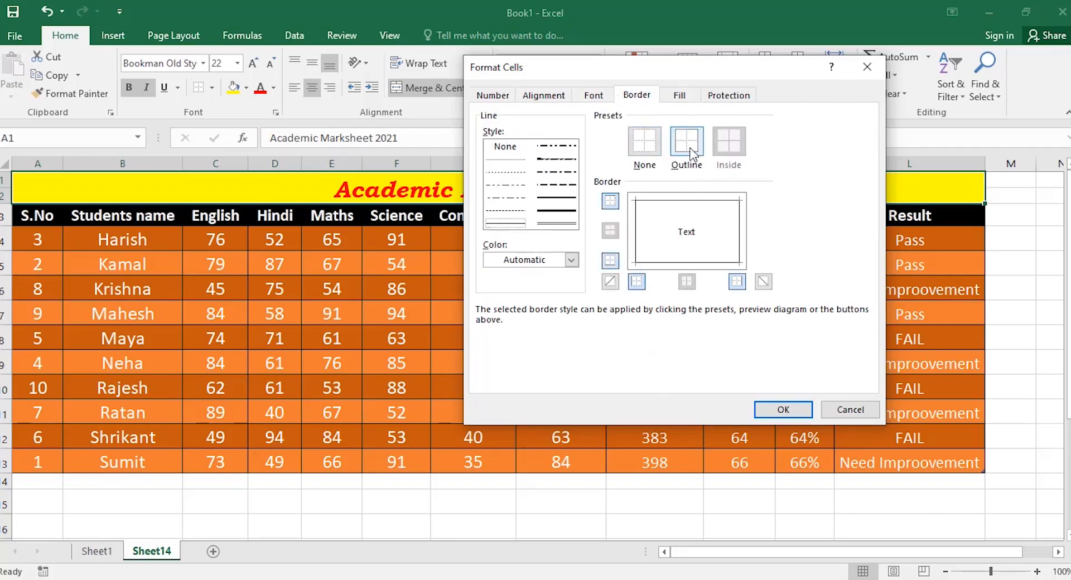
# Add a gold fill and vertical centre alignment, then save the KRISHNA style.
pyautogui.click(678, 96)
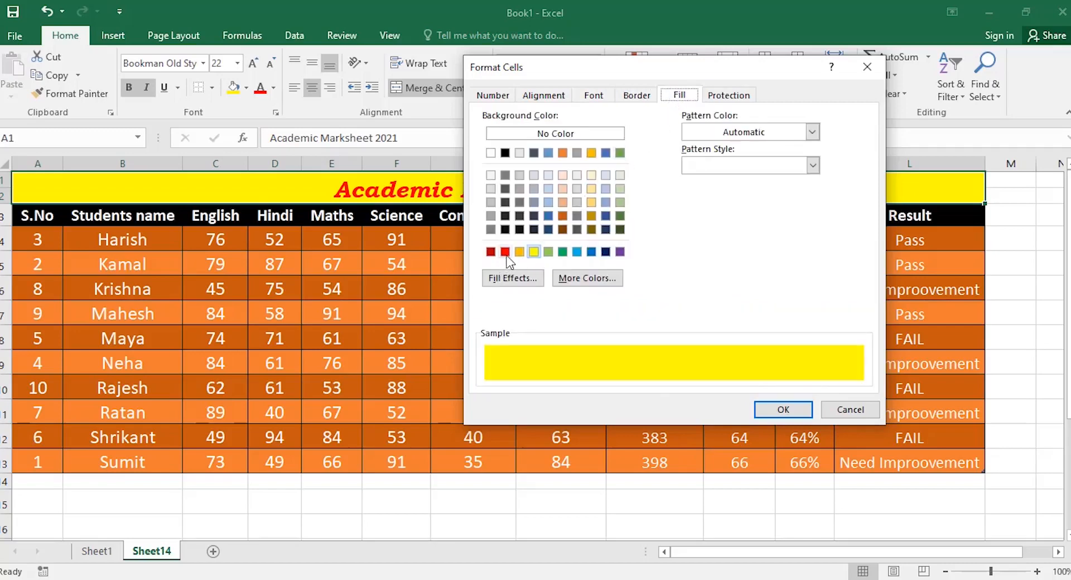
pyautogui.click(519, 252)
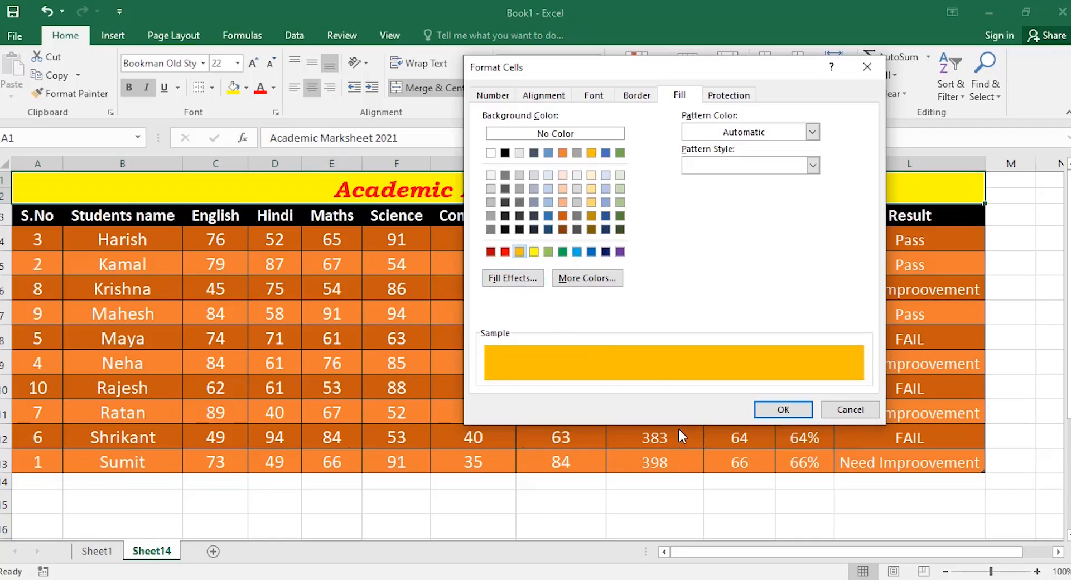
pyautogui.click(539, 98)
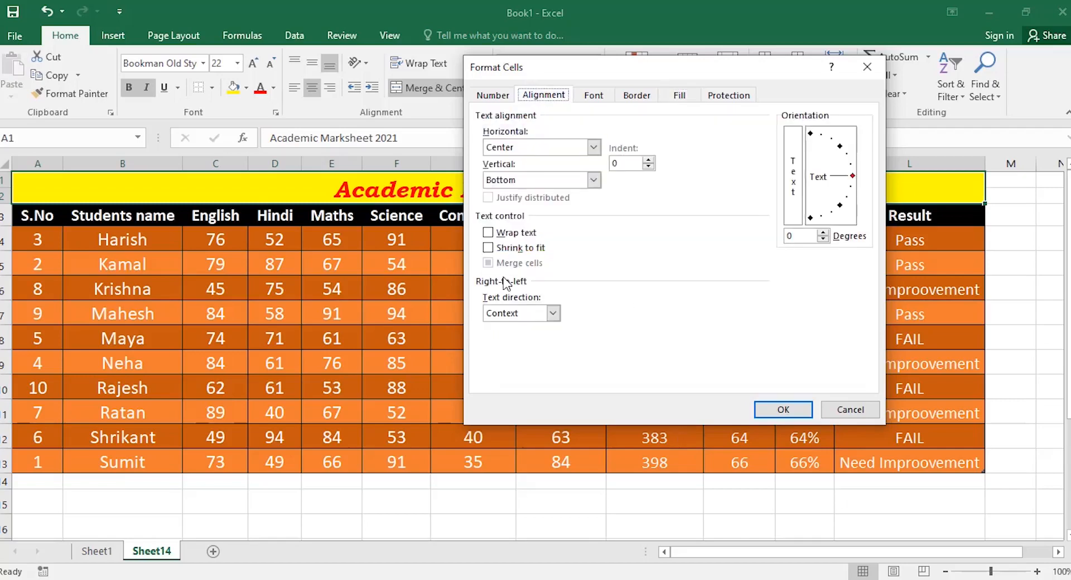
pyautogui.click(531, 180)
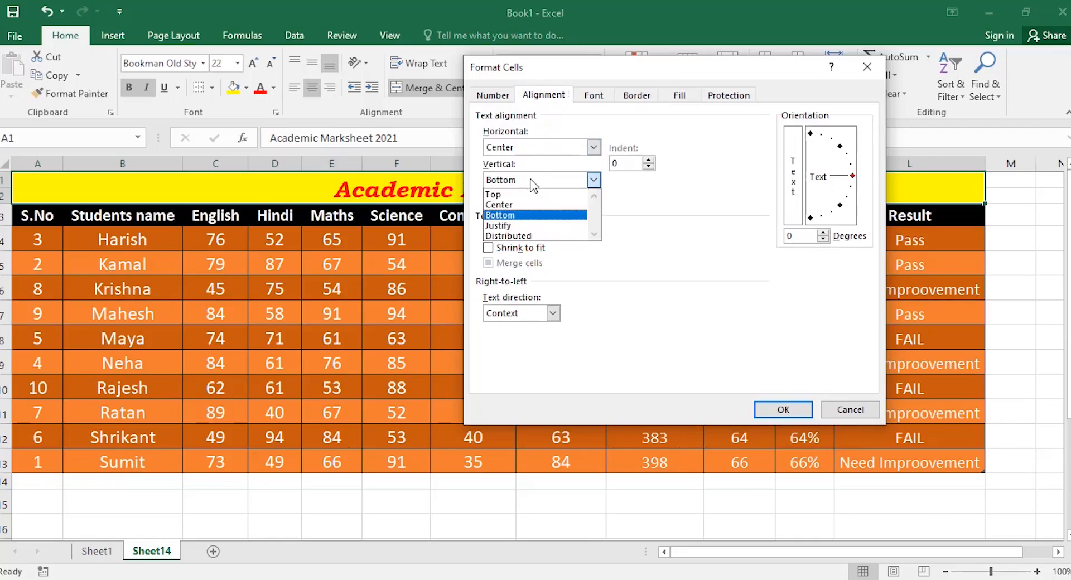
pyautogui.click(518, 204)
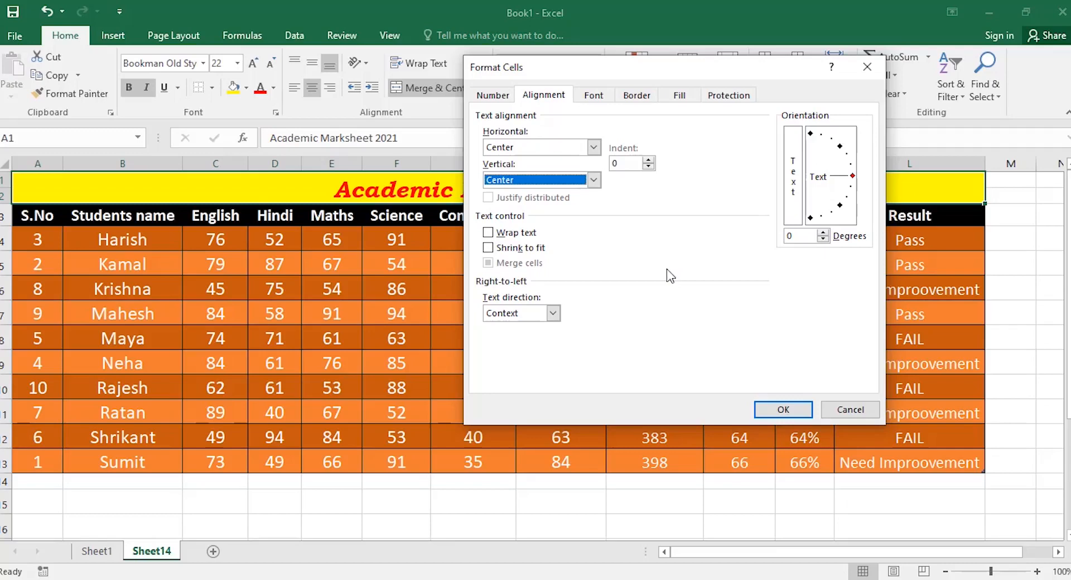
pyautogui.click(771, 414)
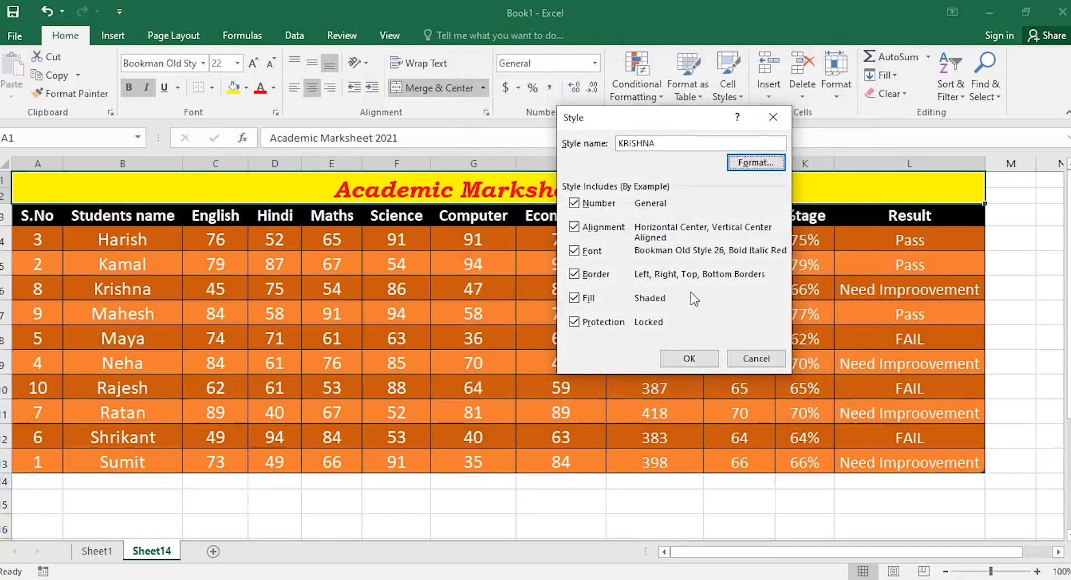
pyautogui.click(699, 355)
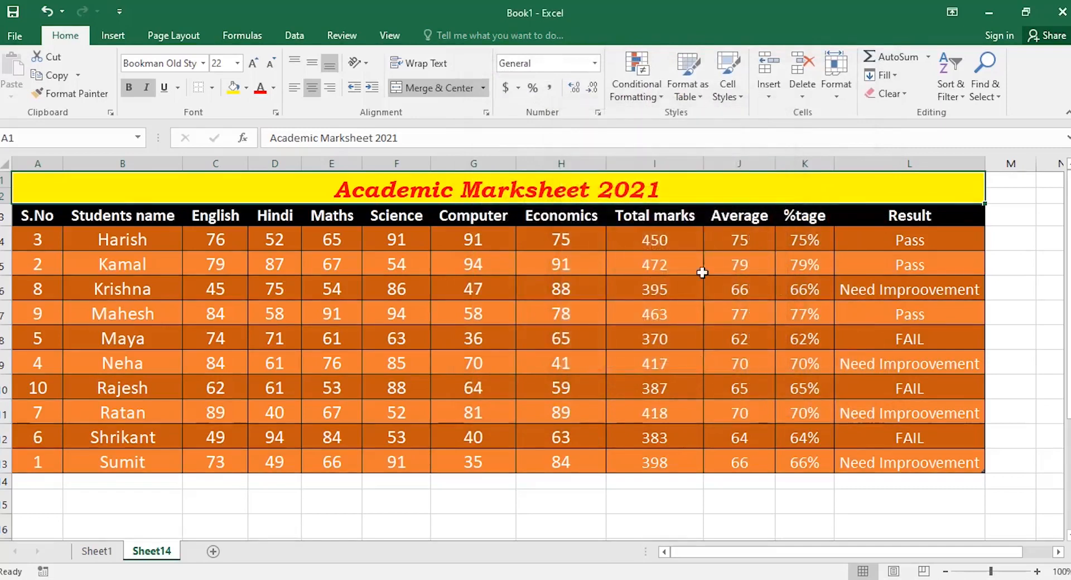
# Try Heading 1 on the title, then apply the custom KRISHNA style instead.
pyautogui.click(724, 105)
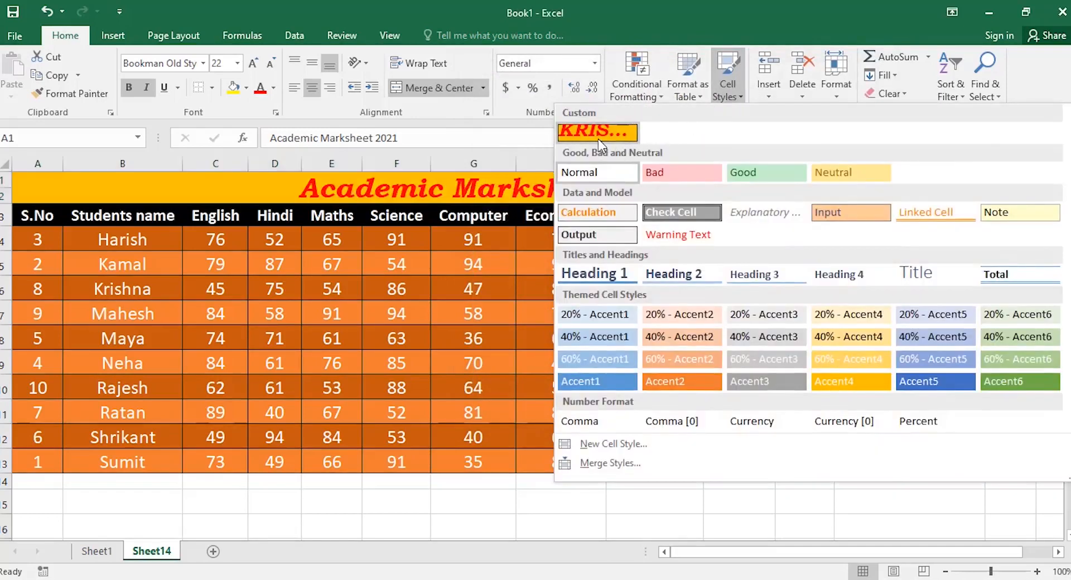
pyautogui.click(617, 277)
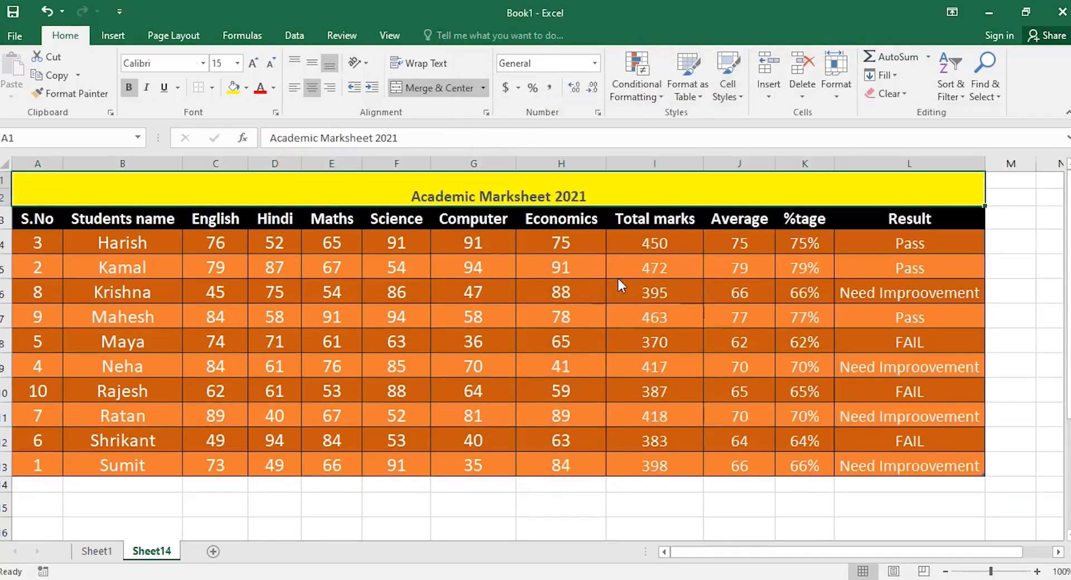
pyautogui.click(739, 102)
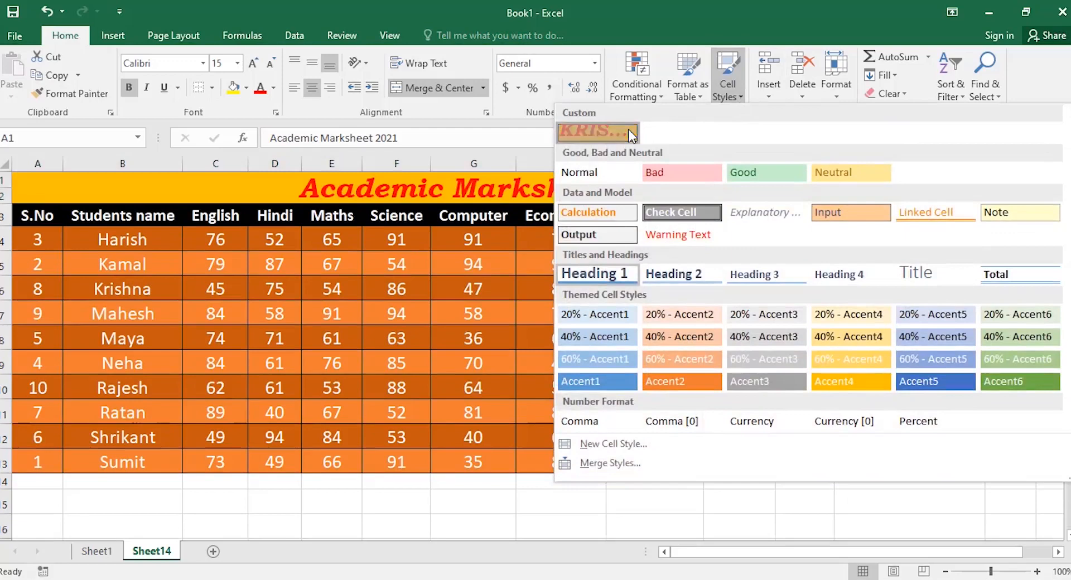
pyautogui.click(628, 129)
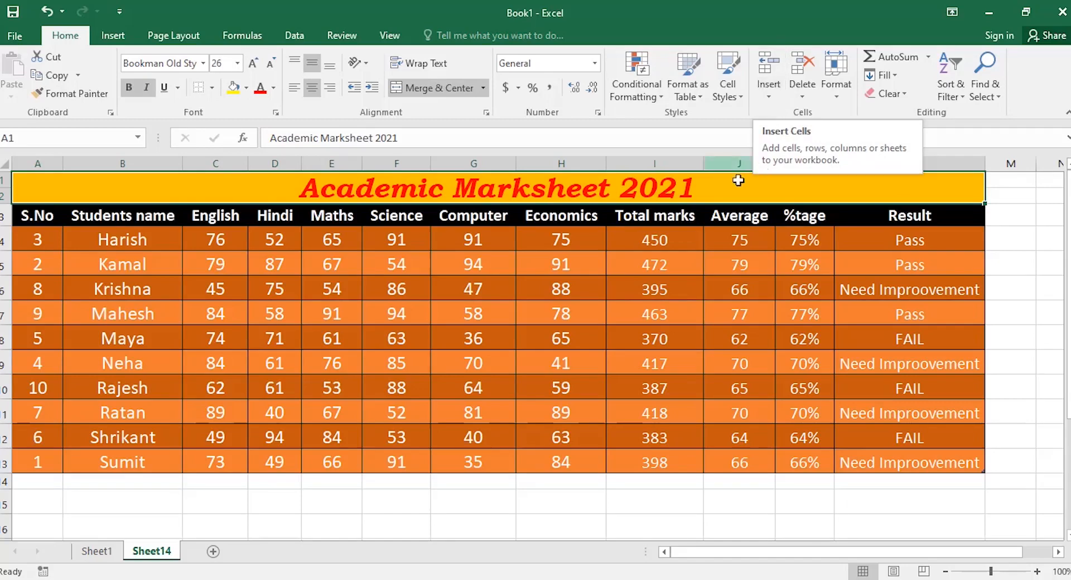
pyautogui.click(768, 92)
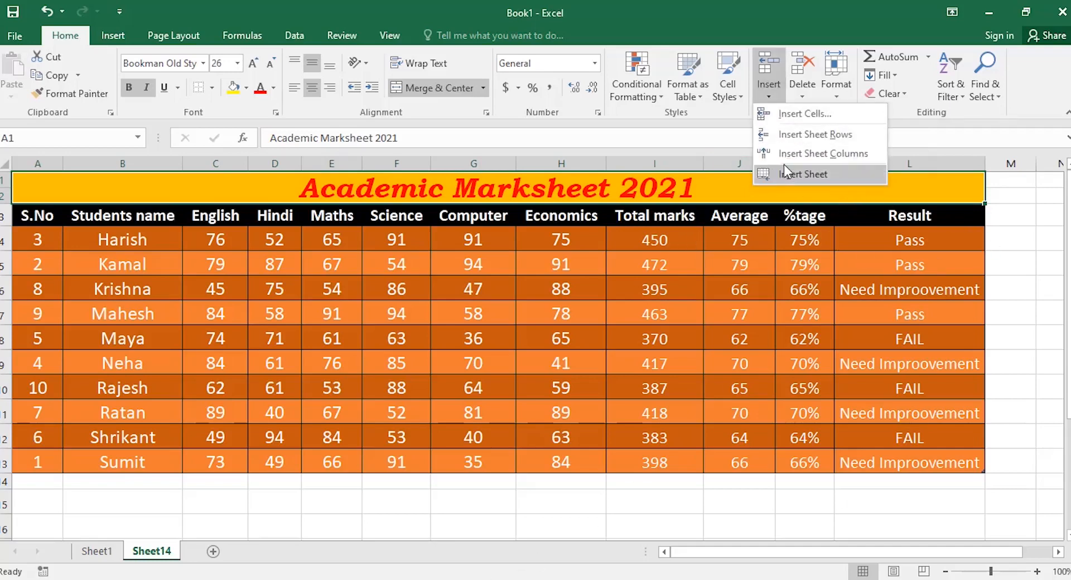
pyautogui.click(494, 516)
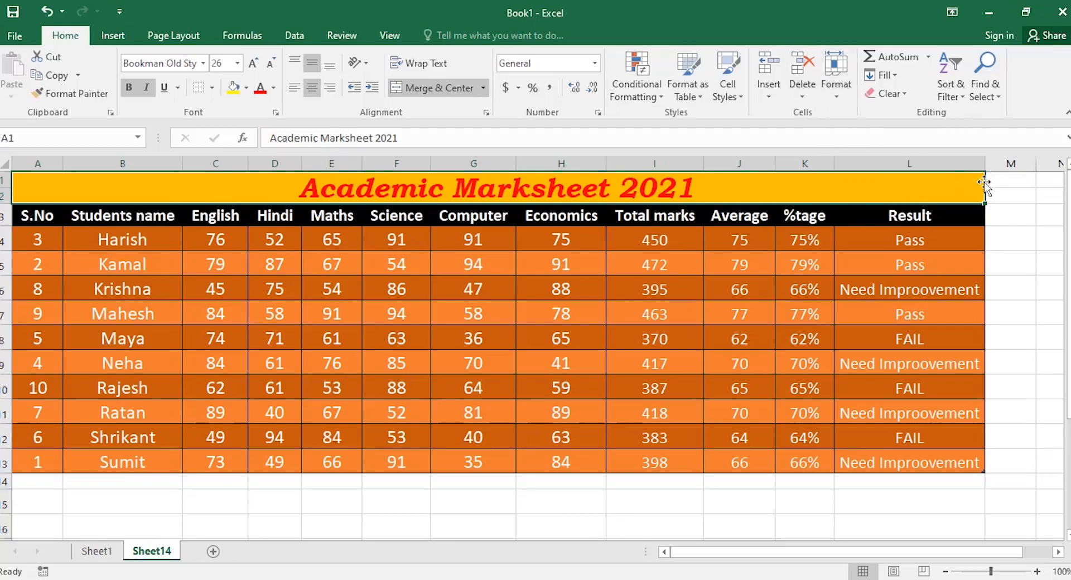
# Narrow the Result, Computer and Students name columns by dragging their borders.
pyautogui.moveTo(985, 164); pyautogui.dragTo(909, 164)
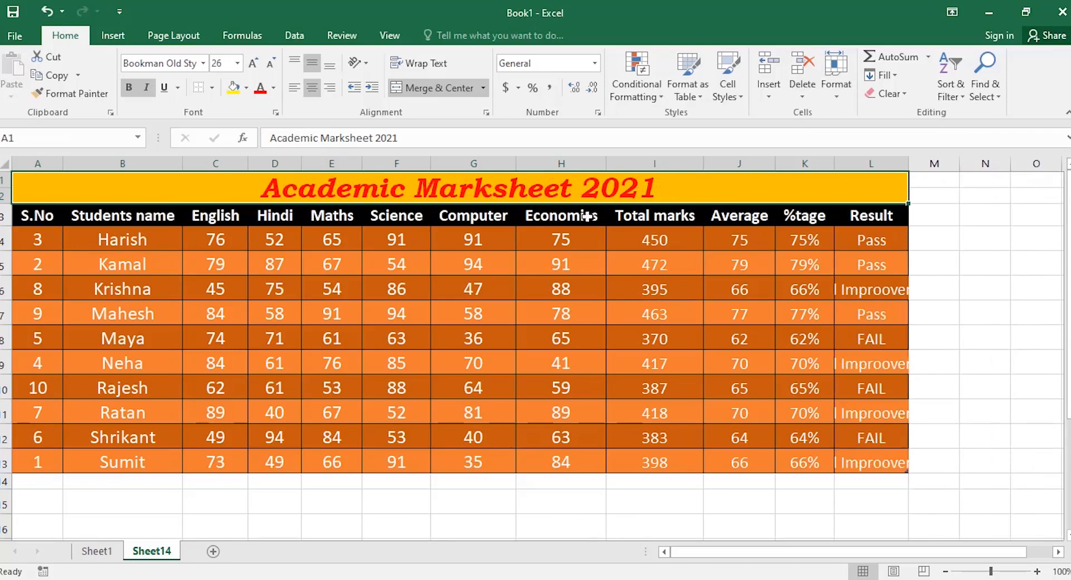
pyautogui.moveTo(515, 163); pyautogui.dragTo(466, 164)
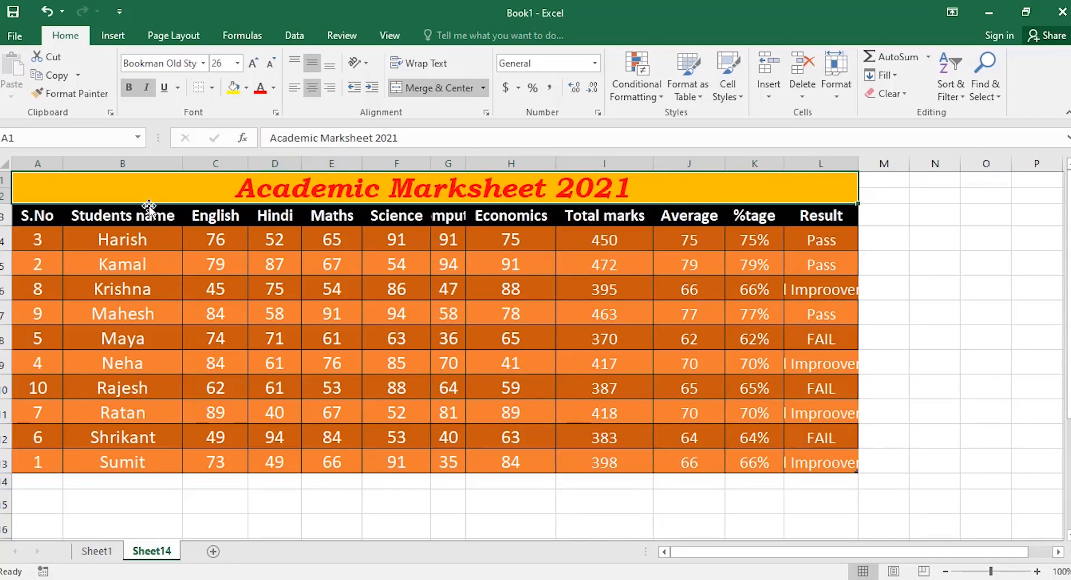
pyautogui.moveTo(182, 164); pyautogui.dragTo(114, 182)
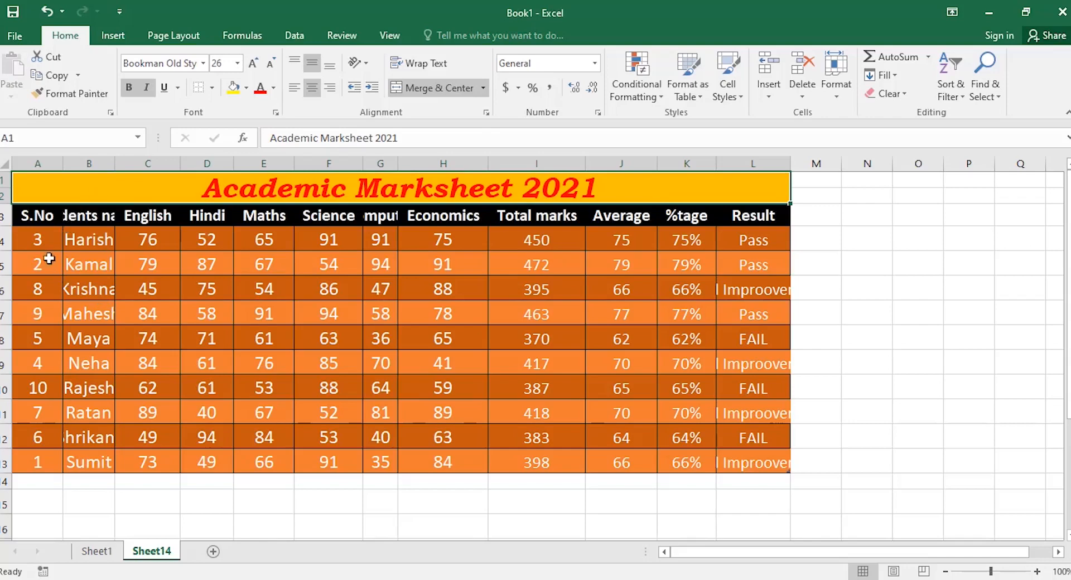
# Select the table from the S.No header and AutoFit its column widths.
pyautogui.moveTo(34, 219)
pyautogui.mouseDown()
pyautogui.moveTo(689, 406)
pyautogui.moveTo(755, 466)
pyautogui.mouseUp()
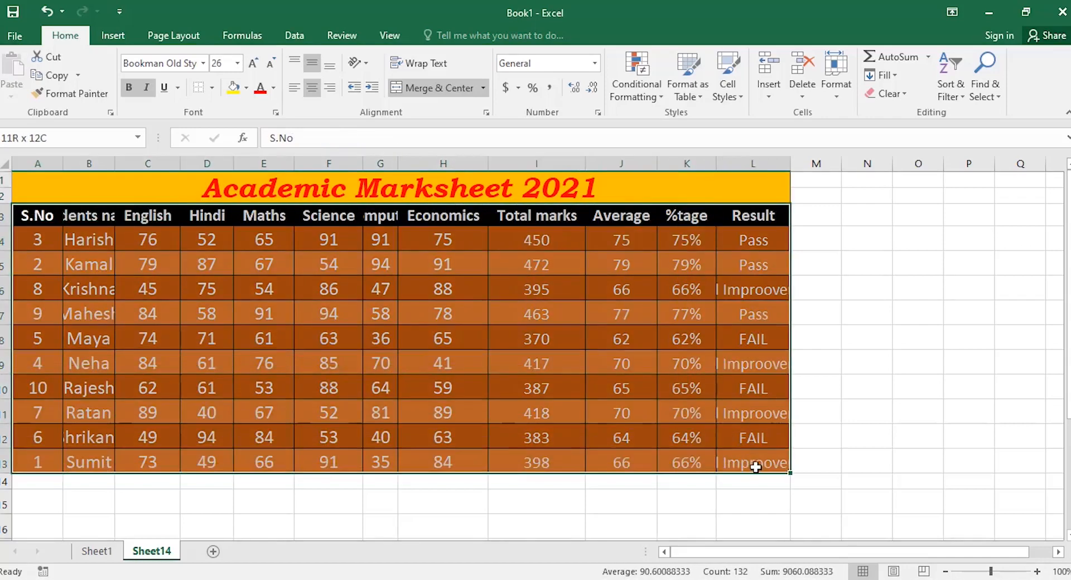
pyautogui.click(835, 92)
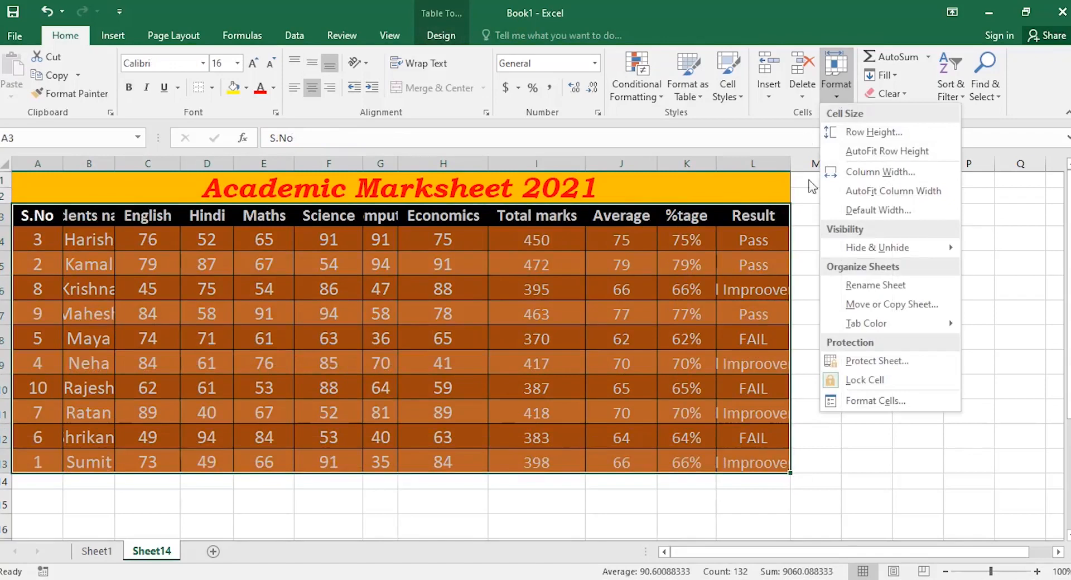
pyautogui.click(885, 192)
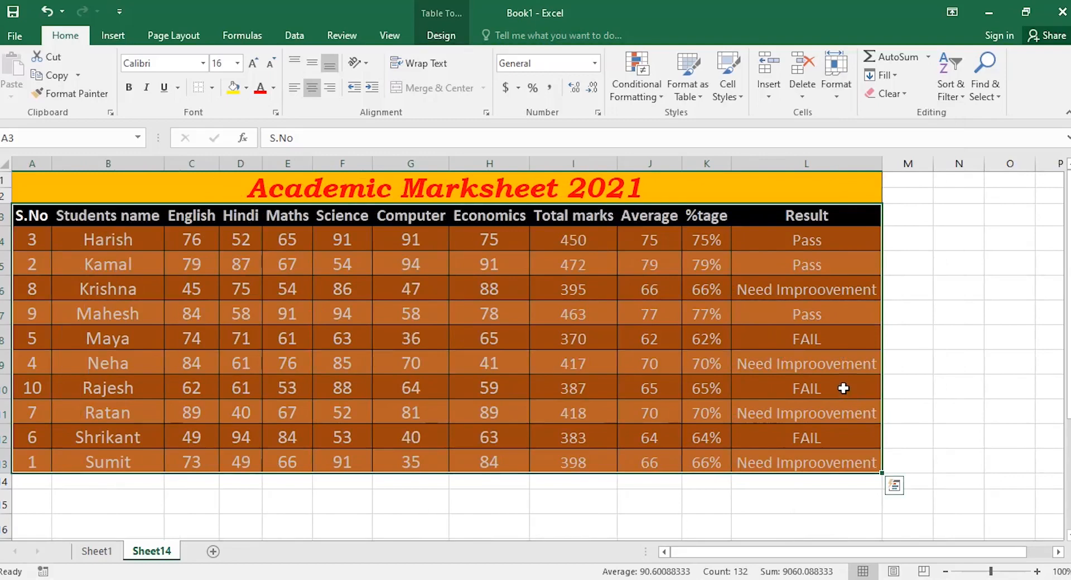
pyautogui.click(841, 96)
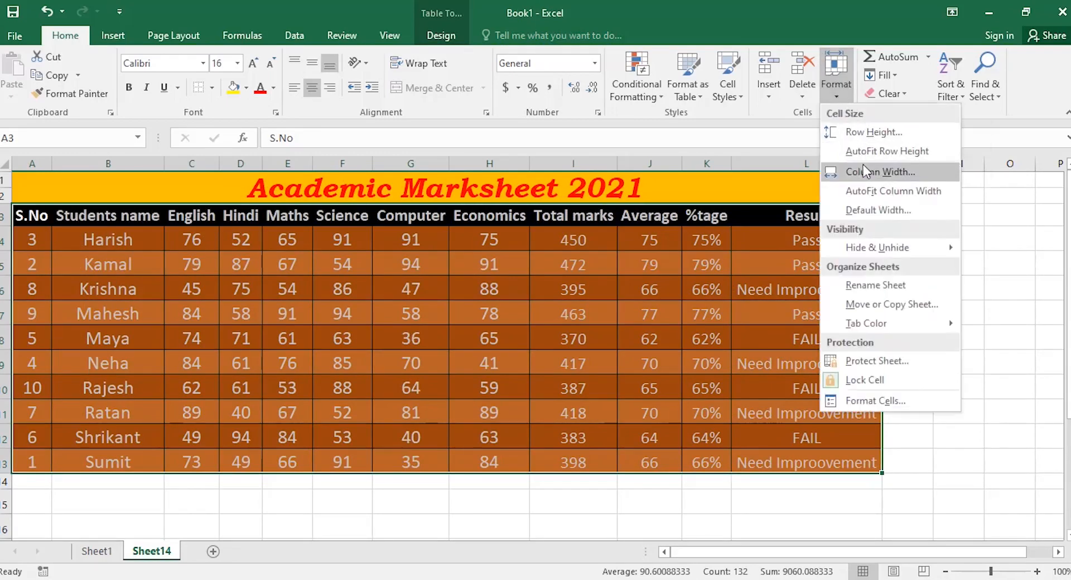
pyautogui.click(1007, 246)
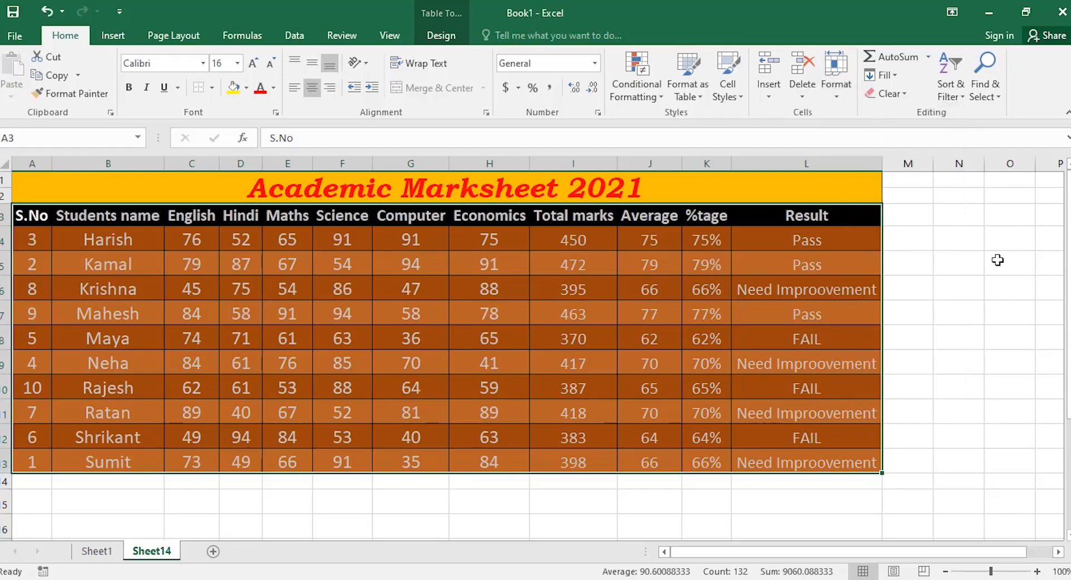
# Enter a student's full name in capitals in cell F17.
pyautogui.scroll(-4, 507, 351)
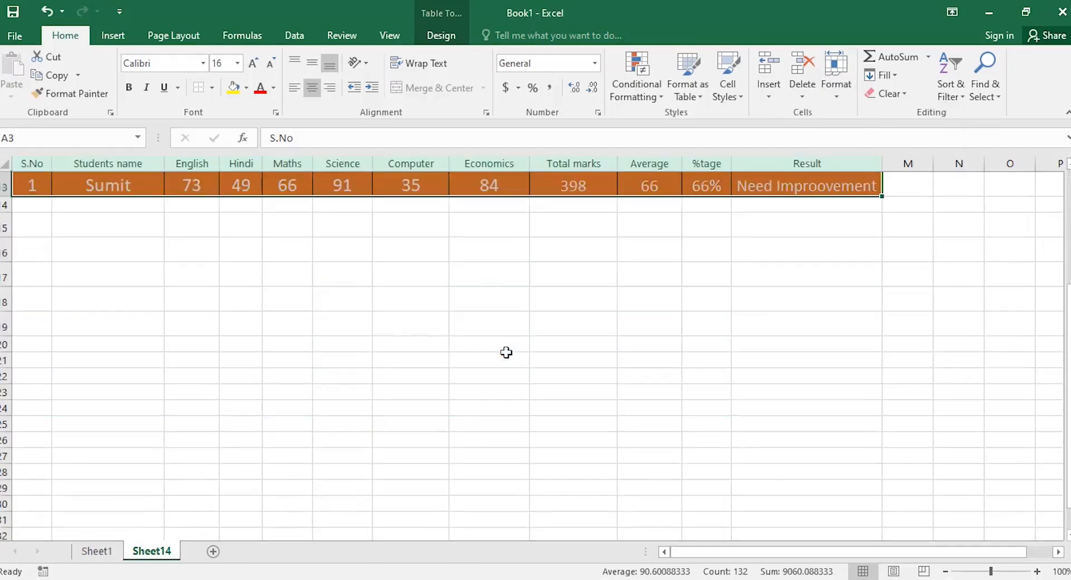
pyautogui.click(348, 282)
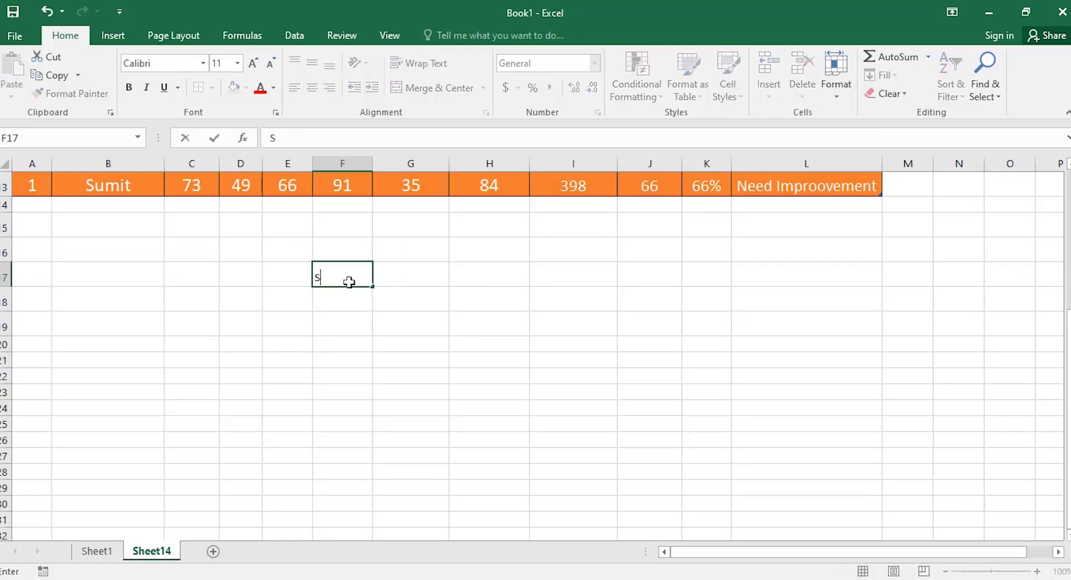
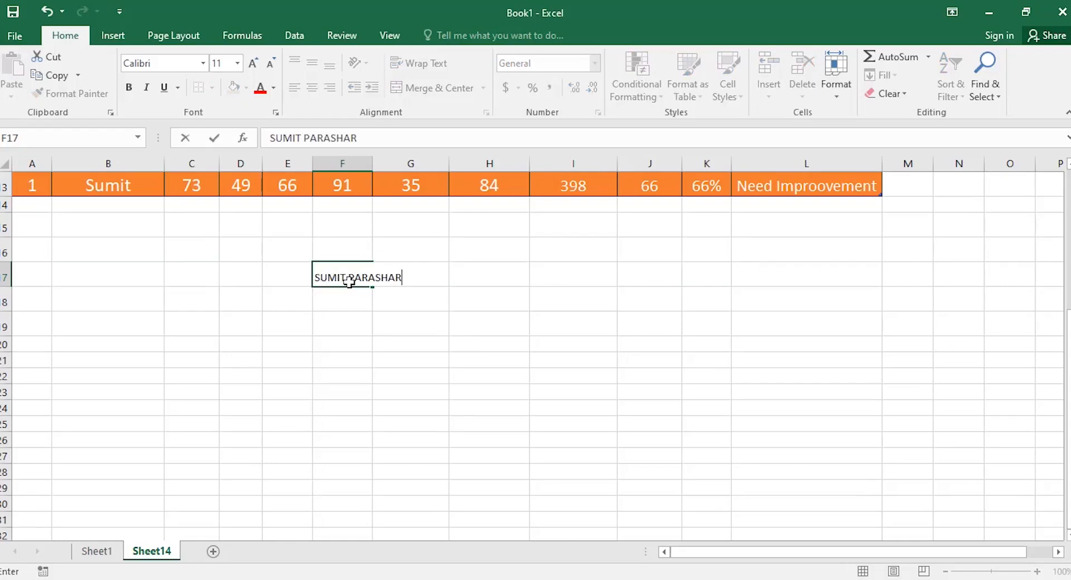
pyautogui.press('Return')
# Turn Wrap Text on for F17, then off again.
pyautogui.click(344, 275)
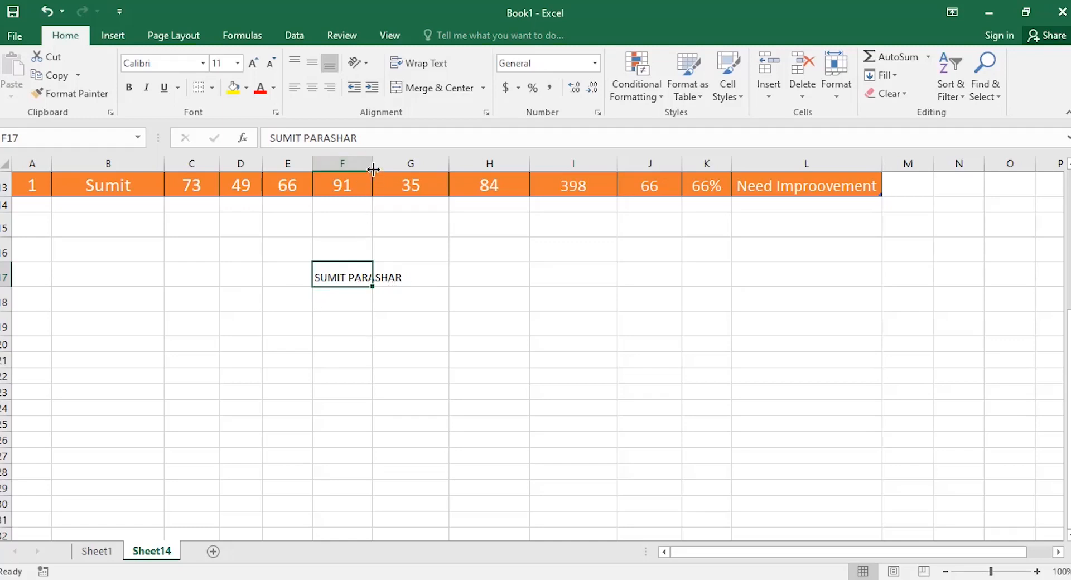
pyautogui.click(418, 62)
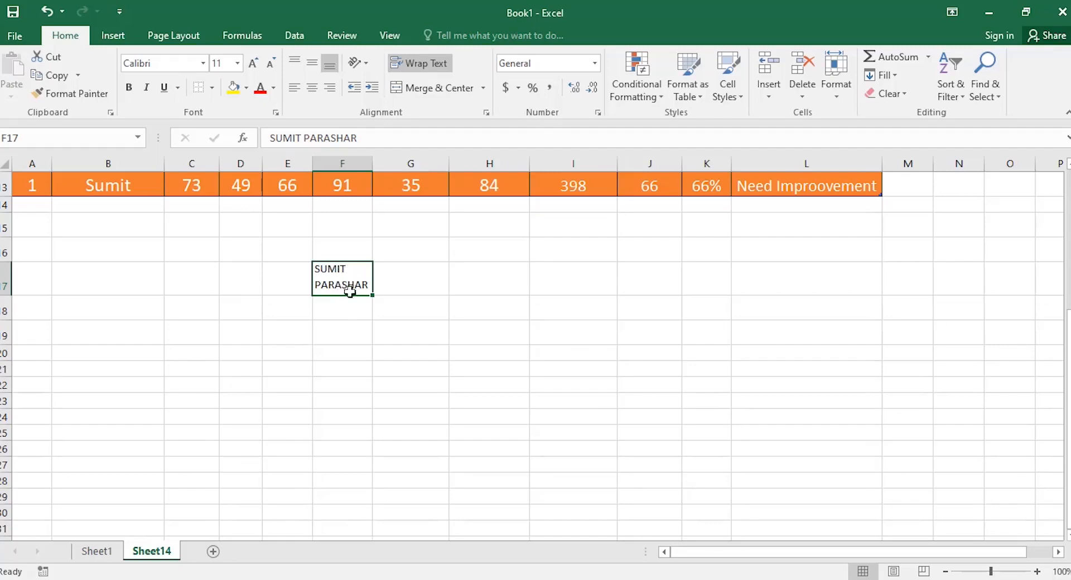
pyautogui.click(427, 66)
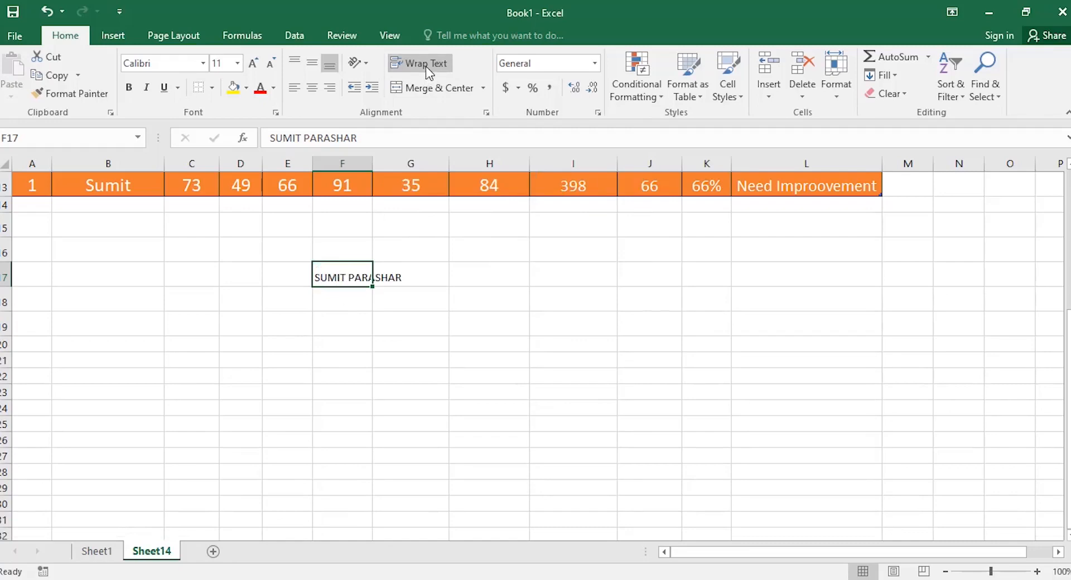
# Centre F17 horizontally and vertically with wrap text turned on.
pyautogui.click(487, 112)
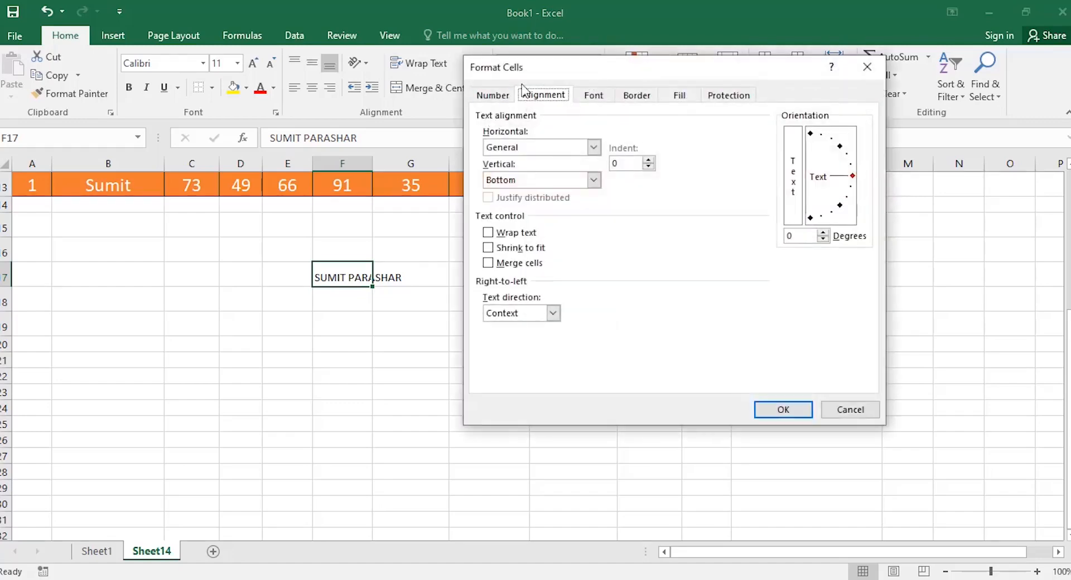
pyautogui.moveTo(578, 72); pyautogui.dragTo(555, 201)
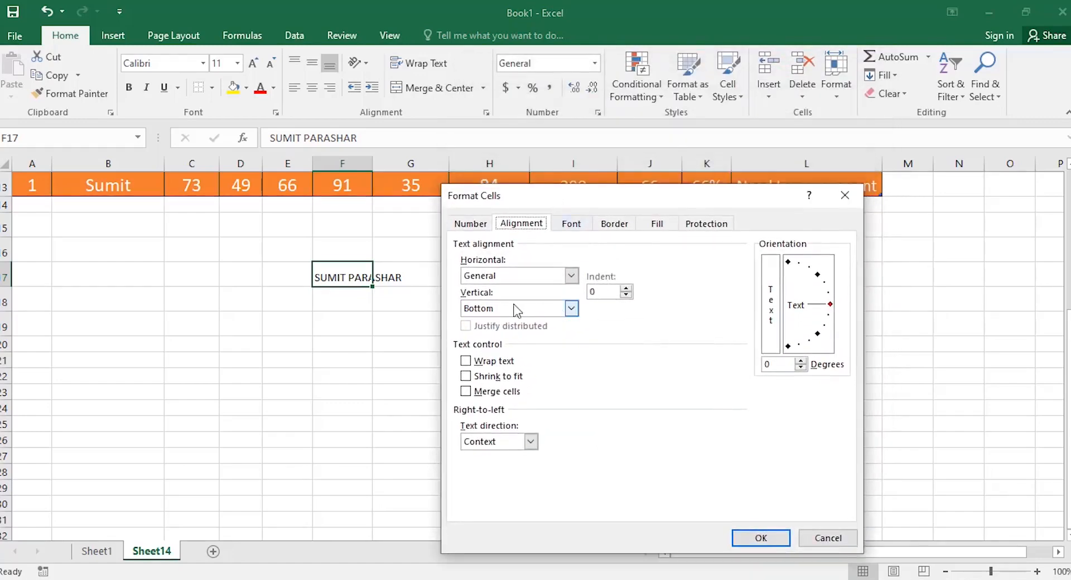
pyautogui.click(544, 276)
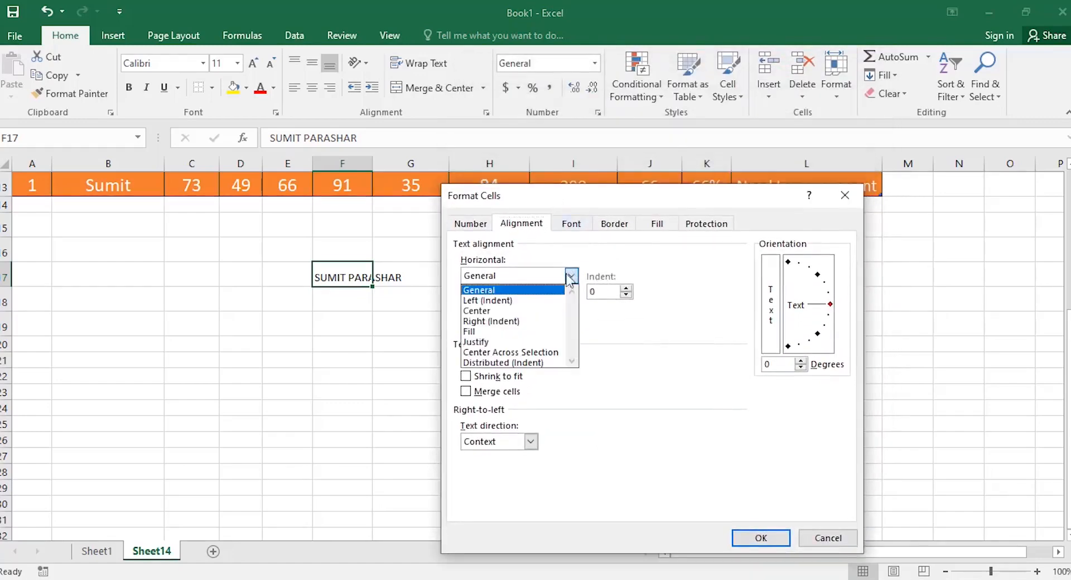
pyautogui.click(505, 312)
pyautogui.click(579, 313)
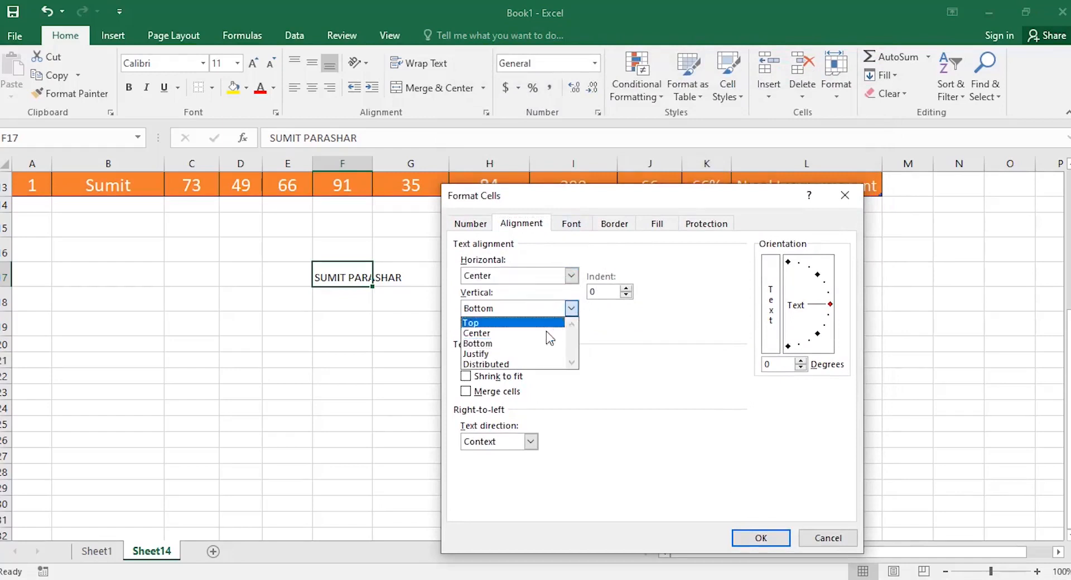
pyautogui.click(528, 334)
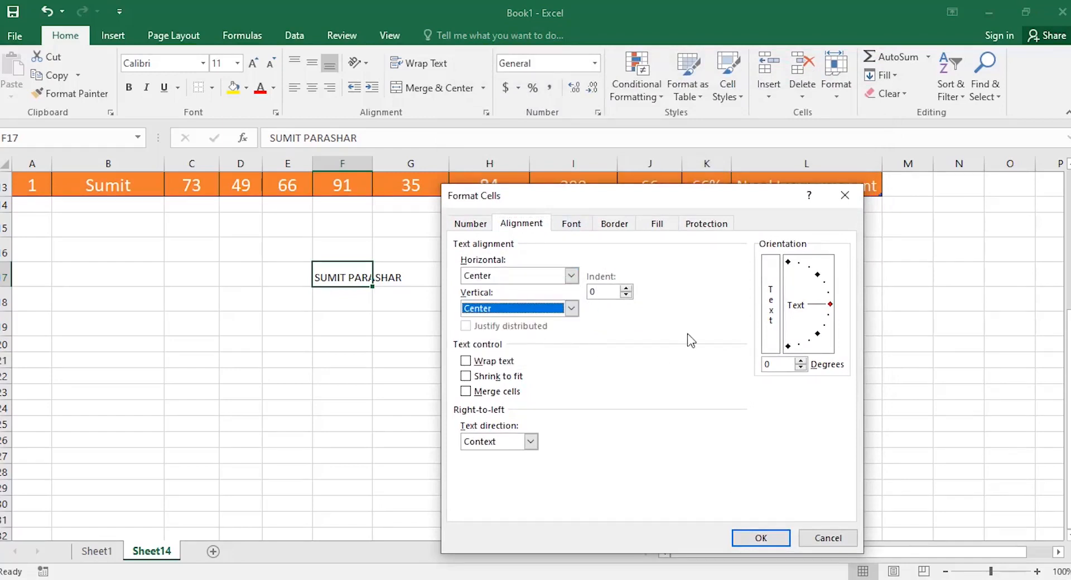
pyautogui.click(465, 360)
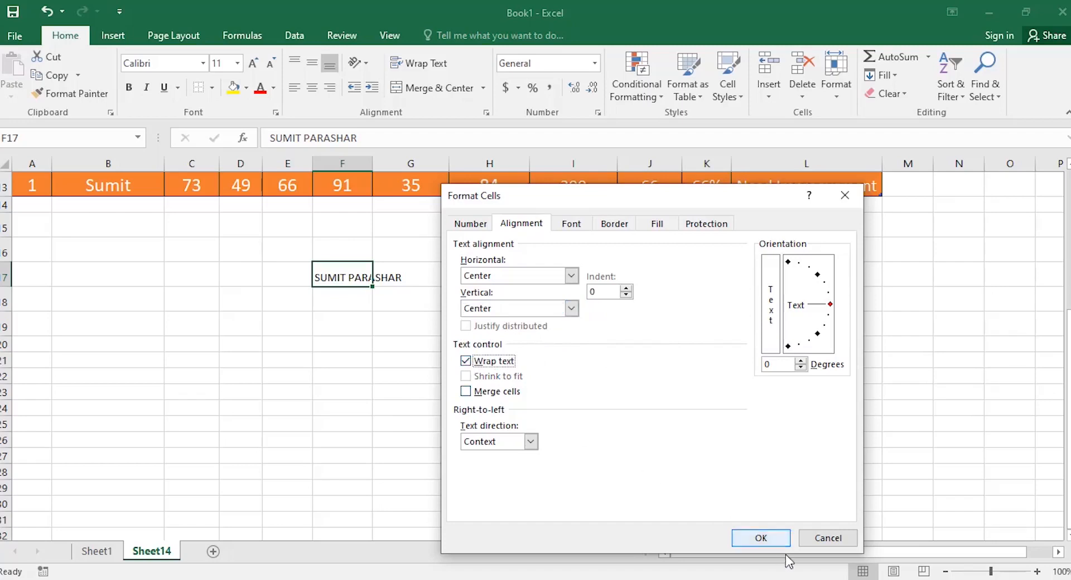
pyautogui.click(761, 538)
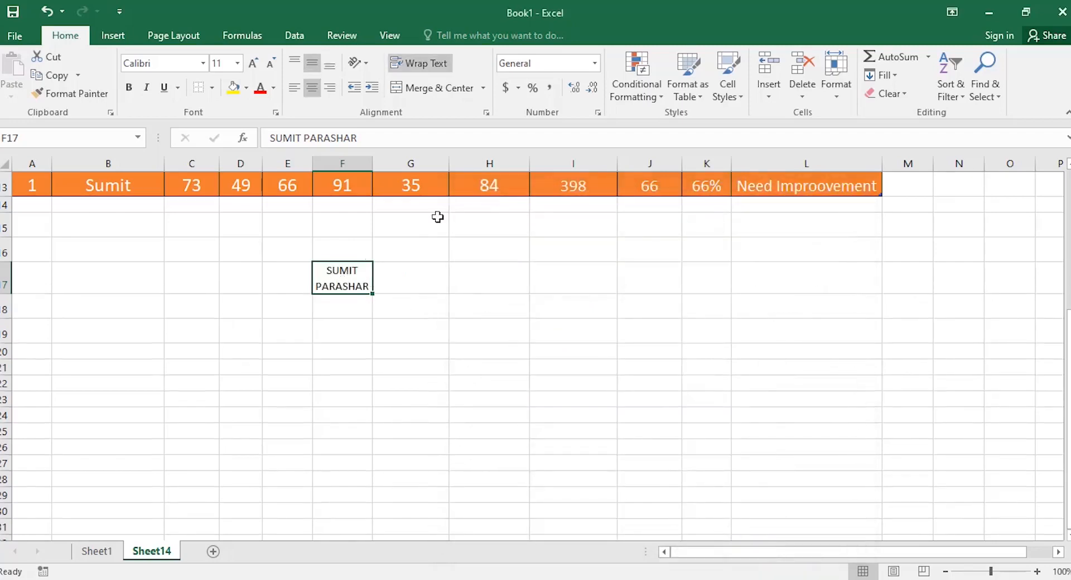
# Turn wrapping off for F17, then enable Shrink to fit.
pyautogui.click(487, 113)
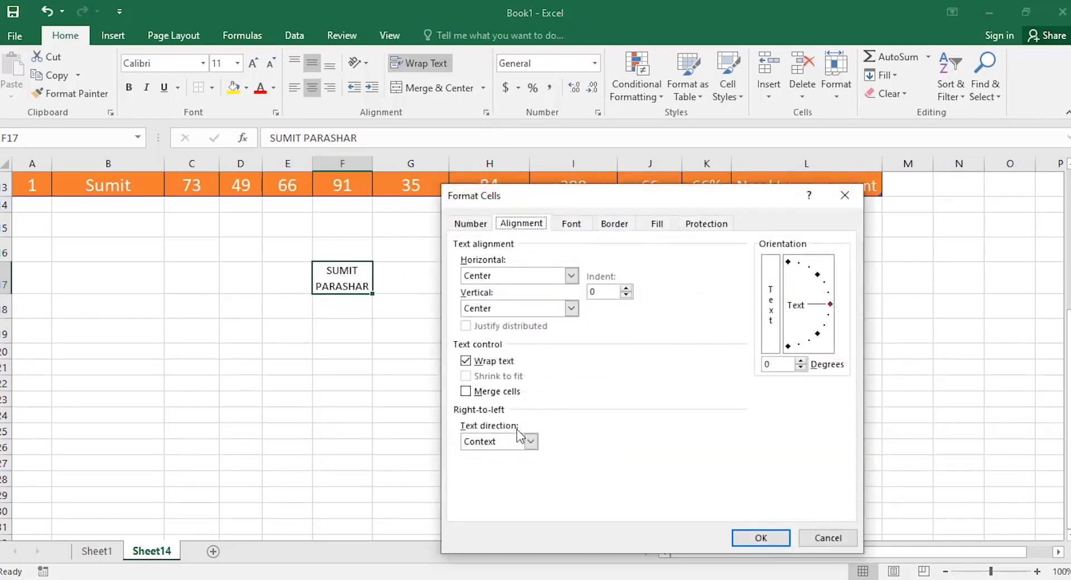
pyautogui.click(466, 361)
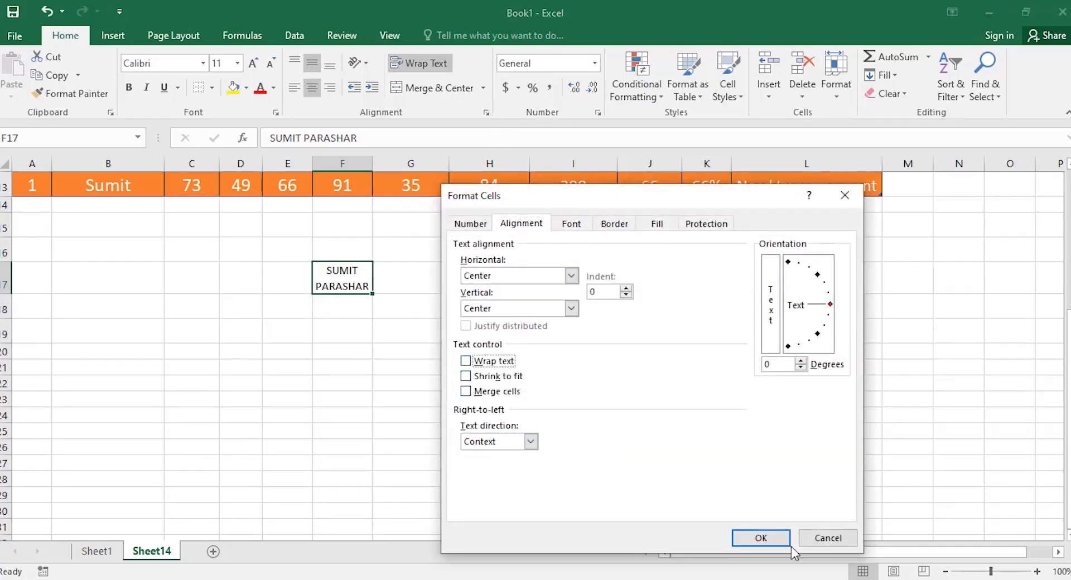
pyautogui.click(759, 538)
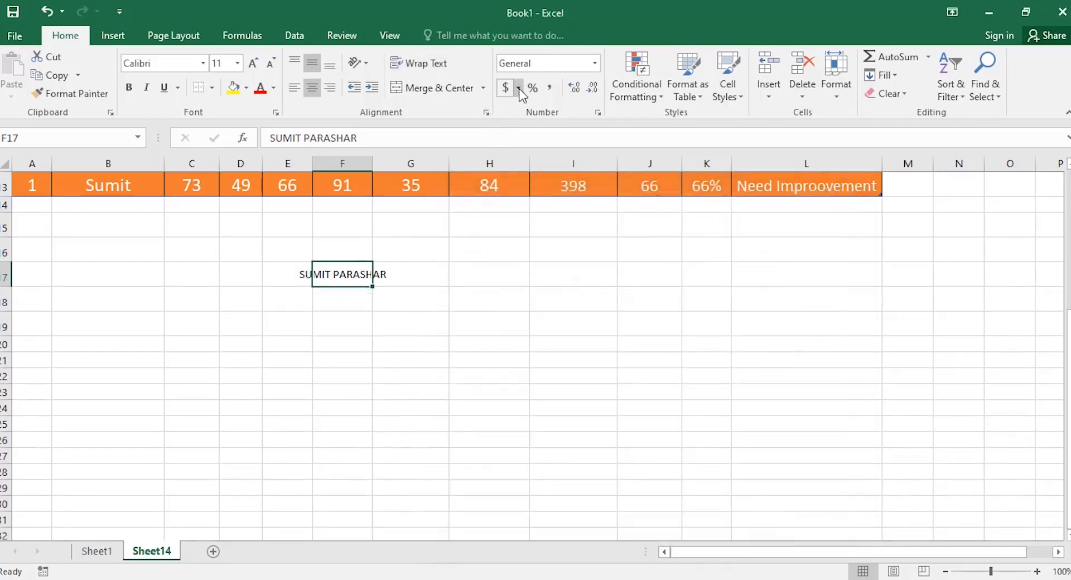
pyautogui.click(486, 112)
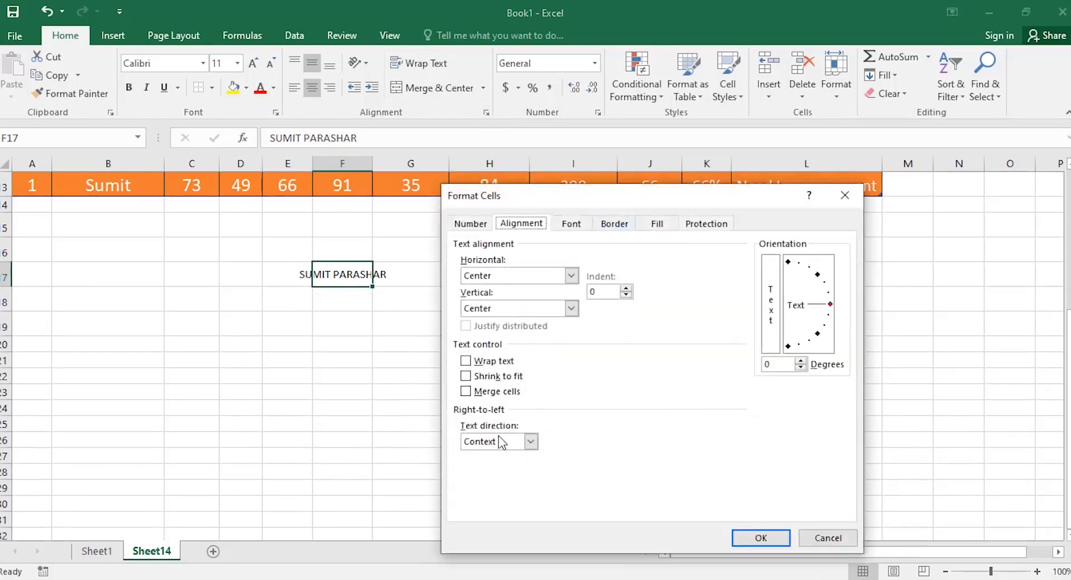
pyautogui.click(470, 377)
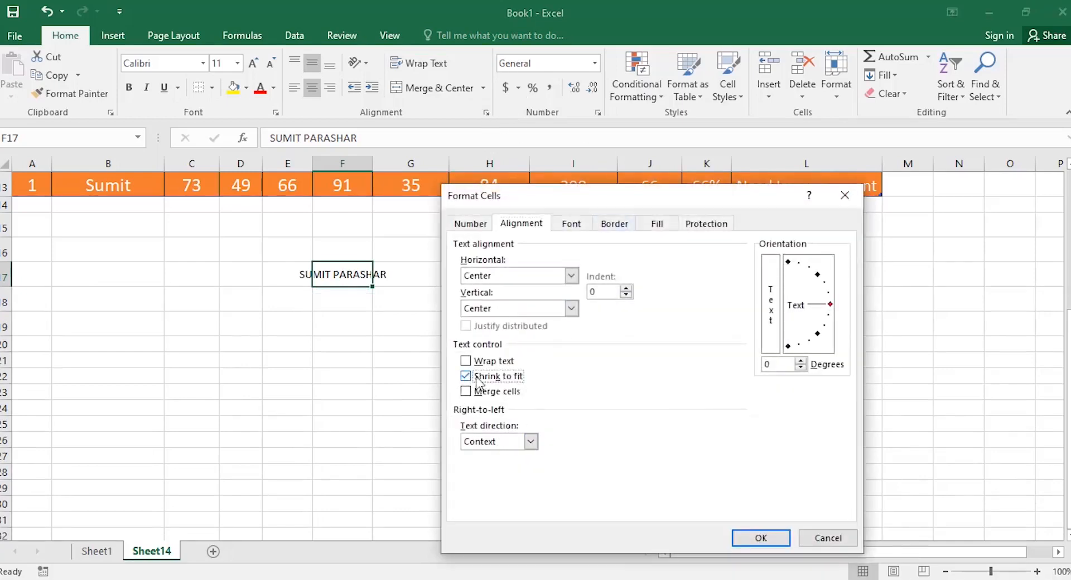
pyautogui.click(762, 538)
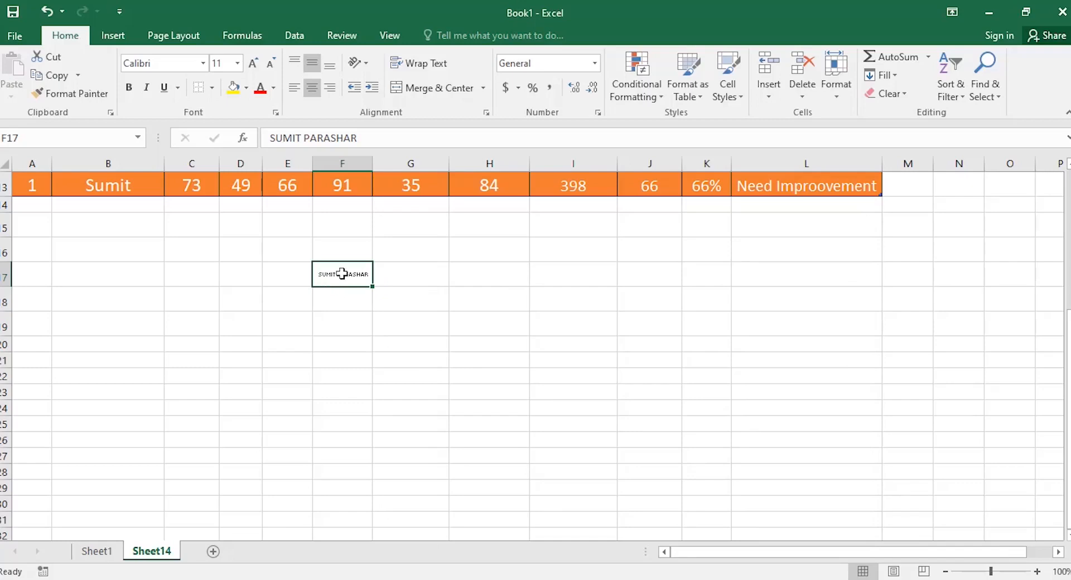
# Rewrap F17, switch it to Shrink to fit, then turn shrinking off for full size.
pyautogui.click(441, 66)
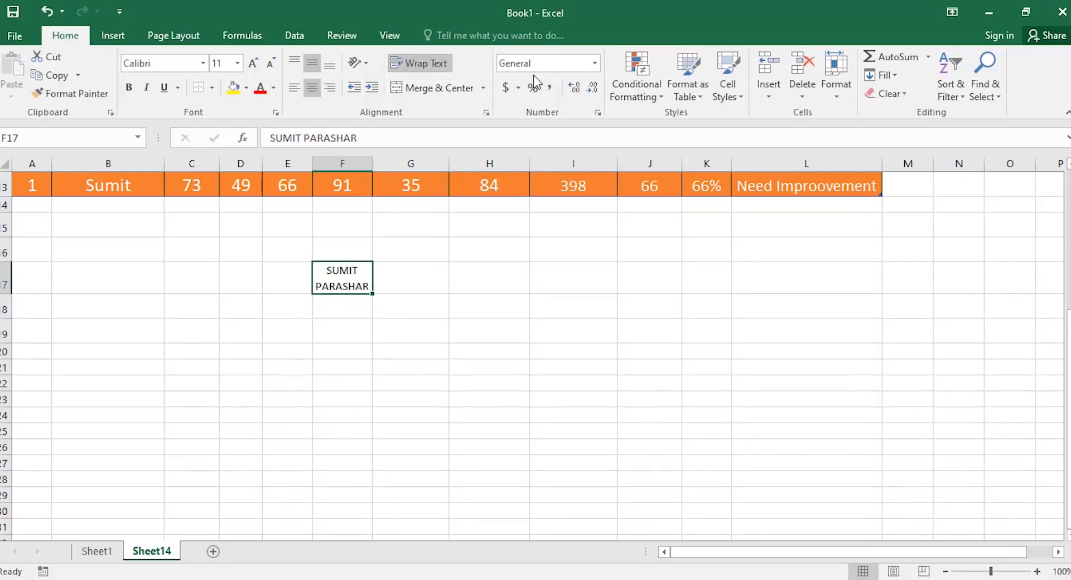
pyautogui.click(488, 112)
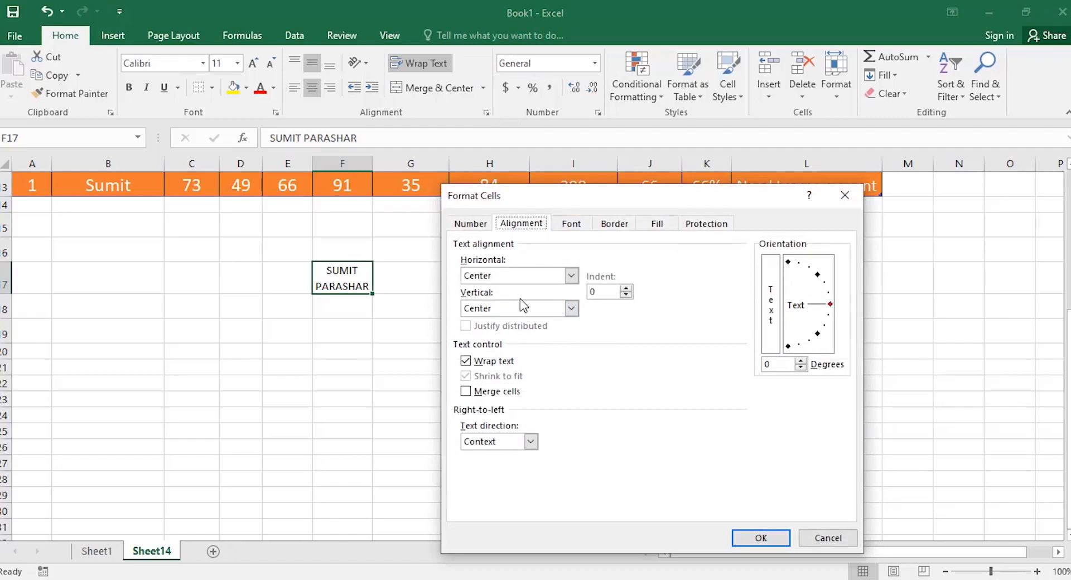
pyautogui.click(472, 363)
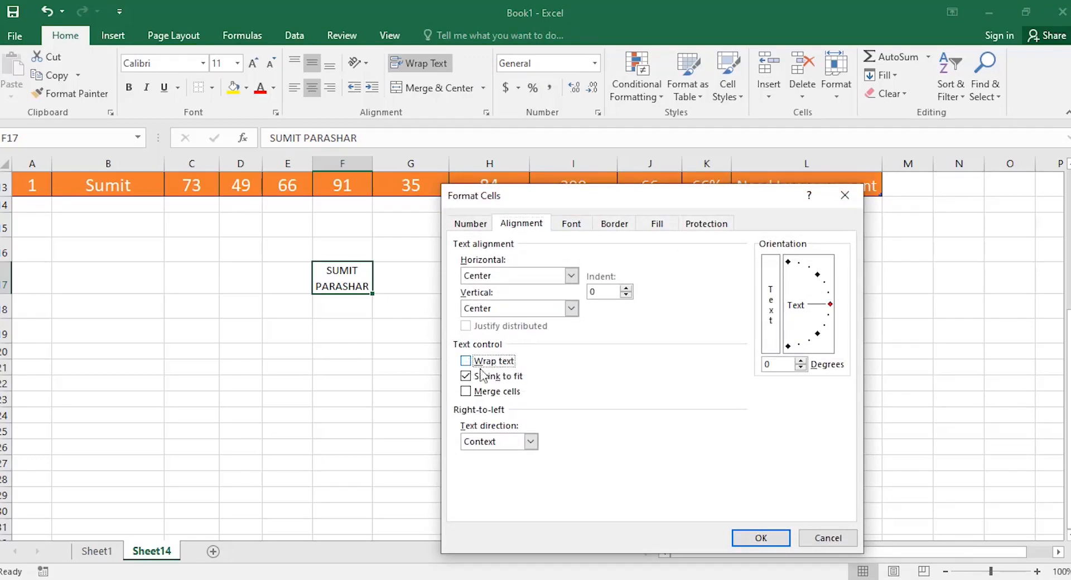
pyautogui.click(754, 537)
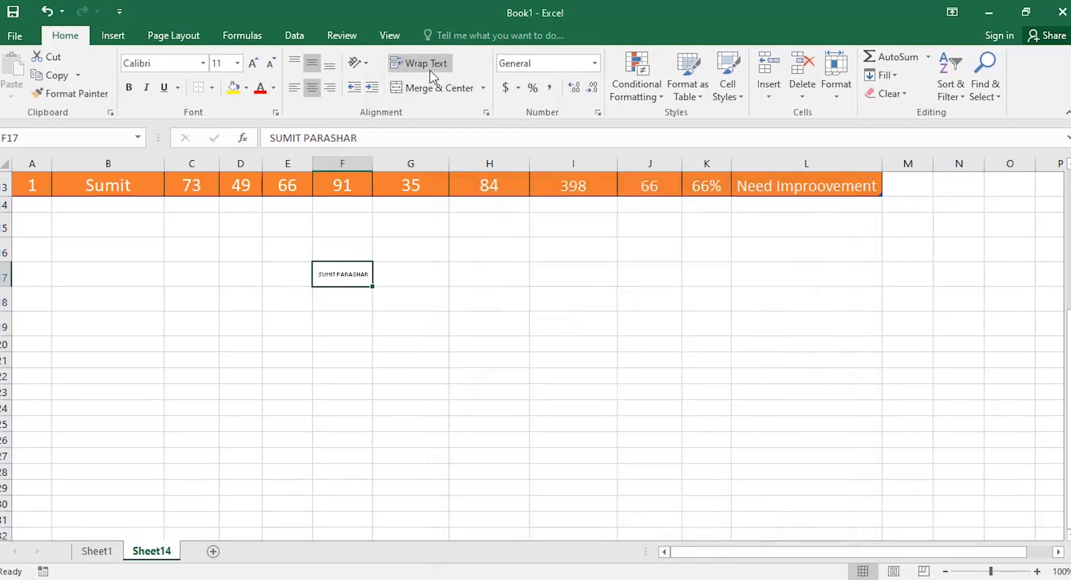
pyautogui.click(486, 112)
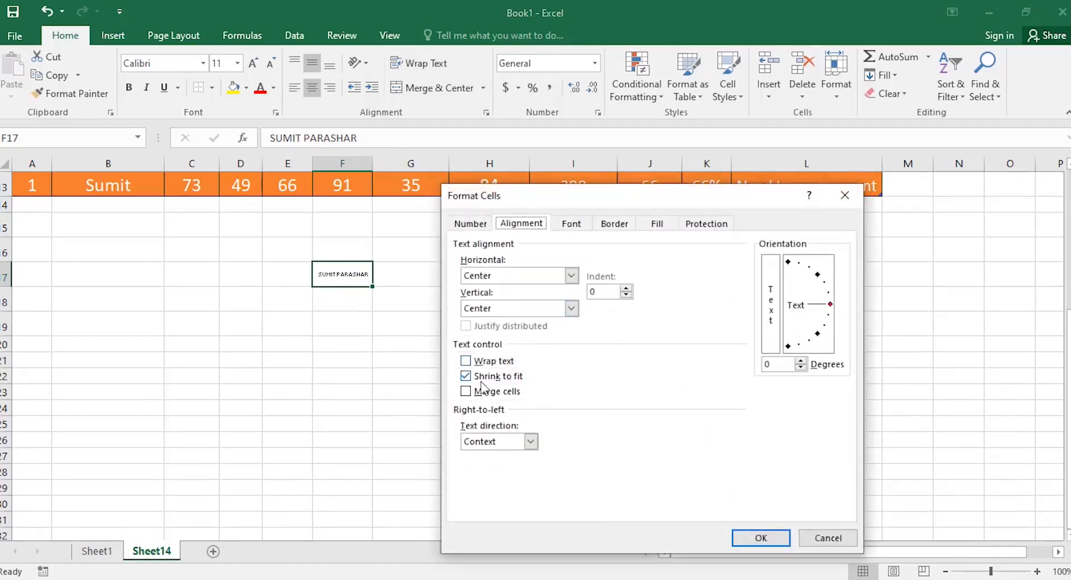
pyautogui.click(480, 377)
pyautogui.click(760, 539)
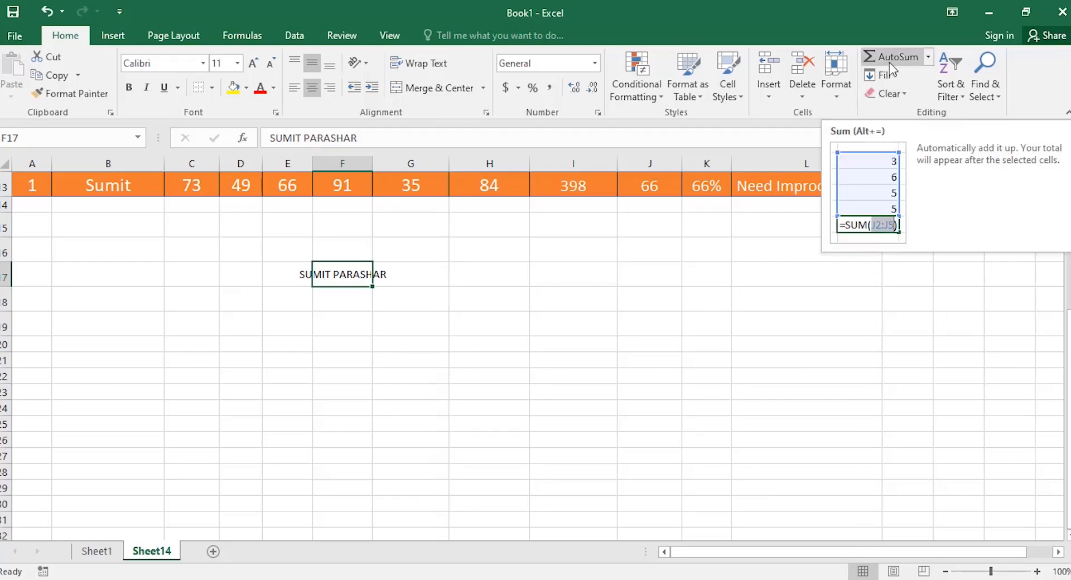
pyautogui.click(243, 139)
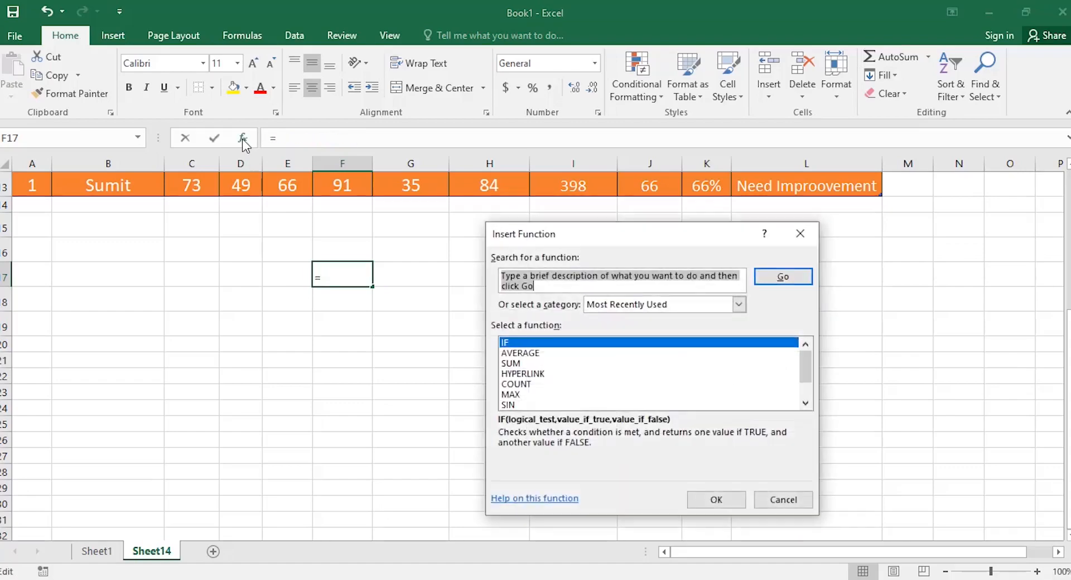
pyautogui.click(787, 500)
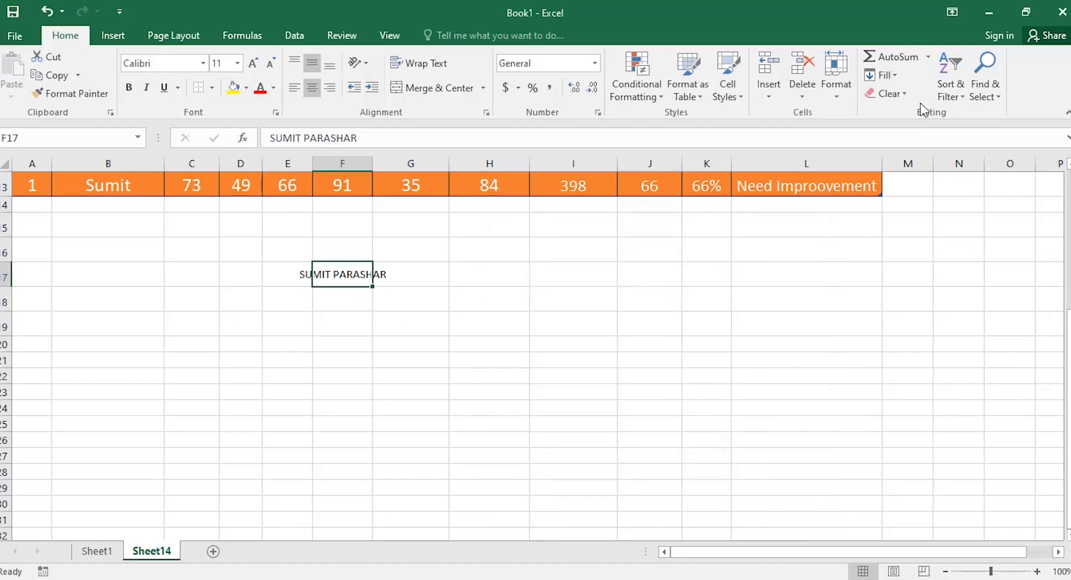
pyautogui.click(927, 58)
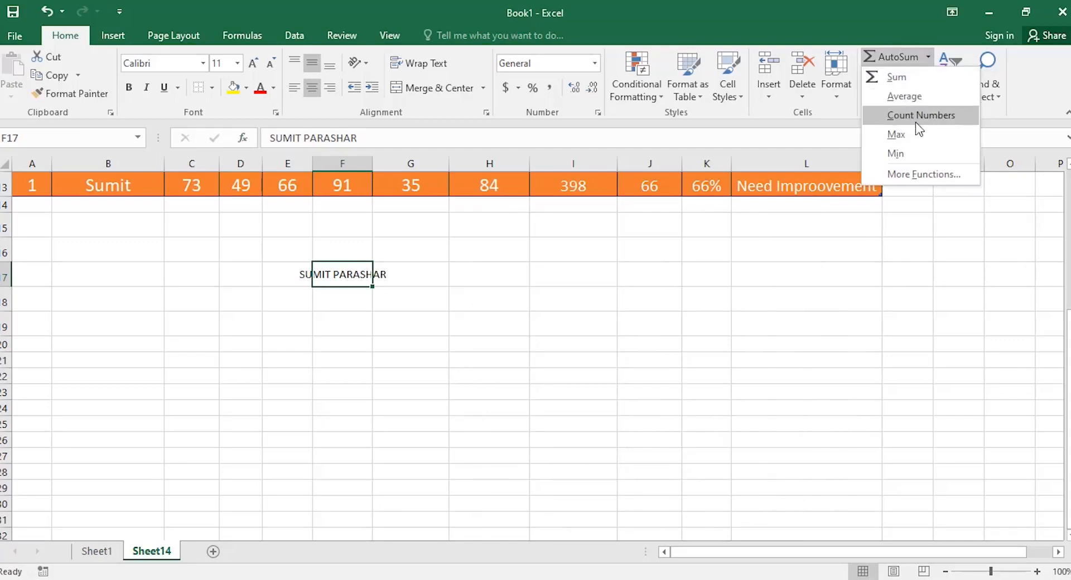
pyautogui.click(916, 177)
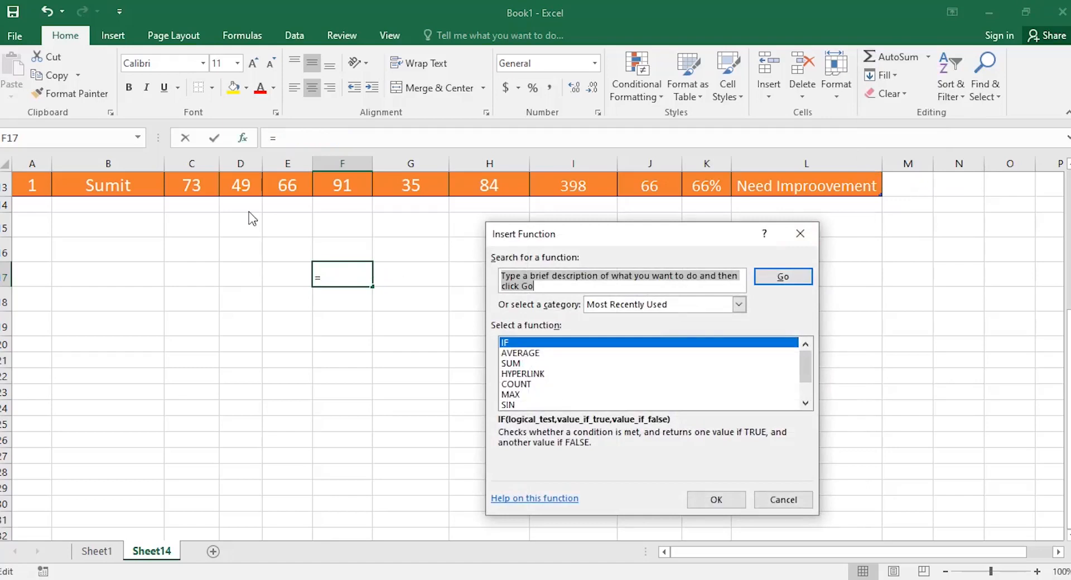
pyautogui.click(779, 502)
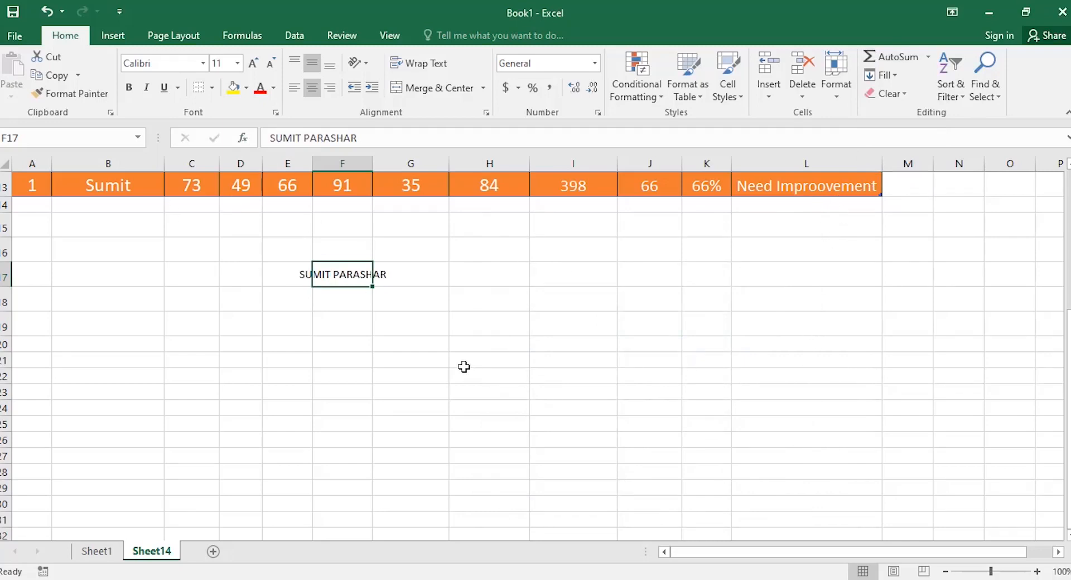
# Fill the name down from F17 into F18, then Clear All on F18.
pyautogui.click(328, 306)
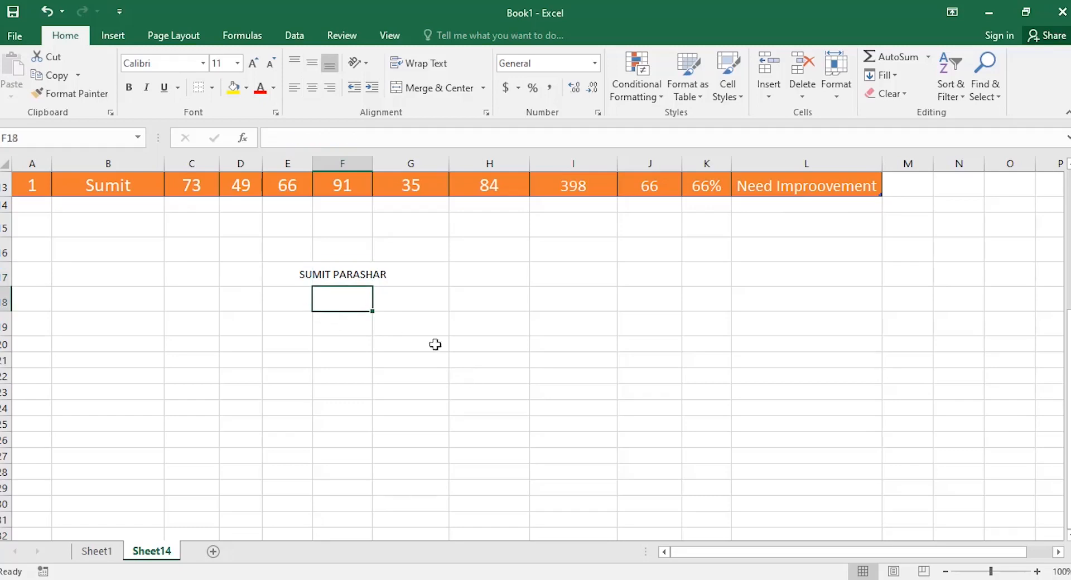
pyautogui.click(895, 81)
pyautogui.click(895, 94)
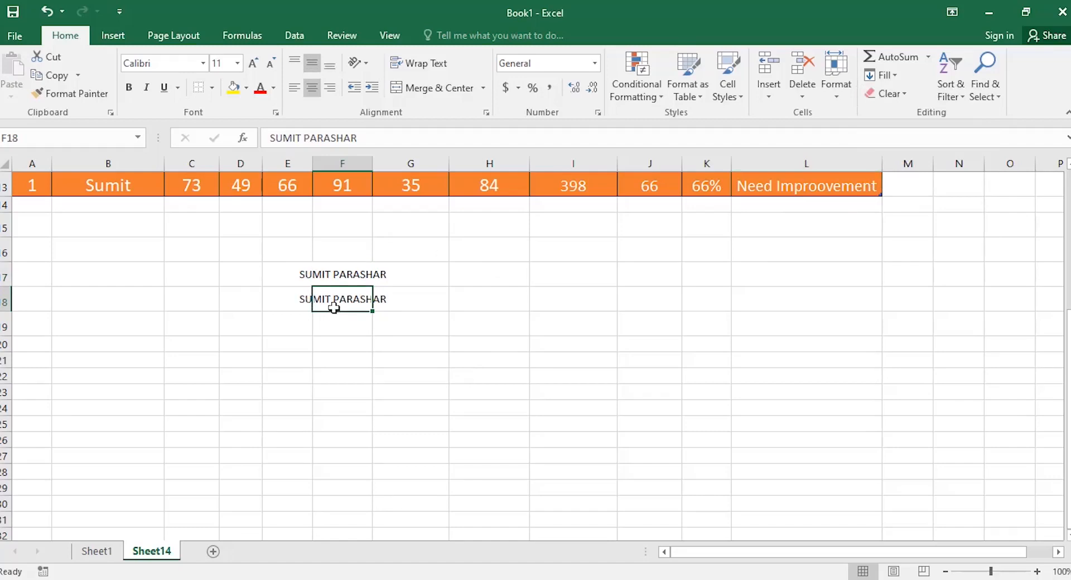
pyautogui.click(903, 95)
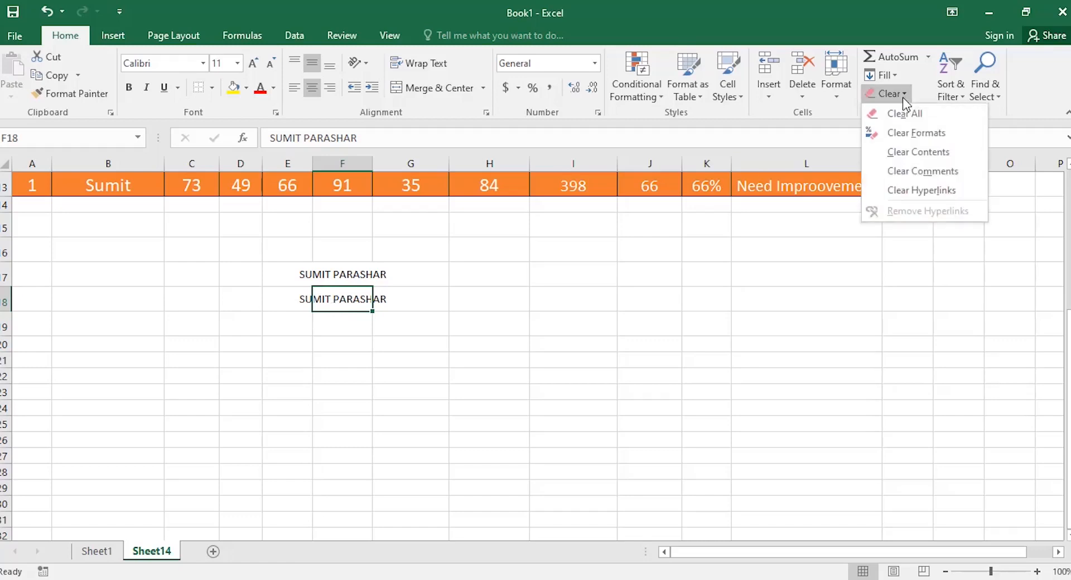
pyautogui.click(905, 114)
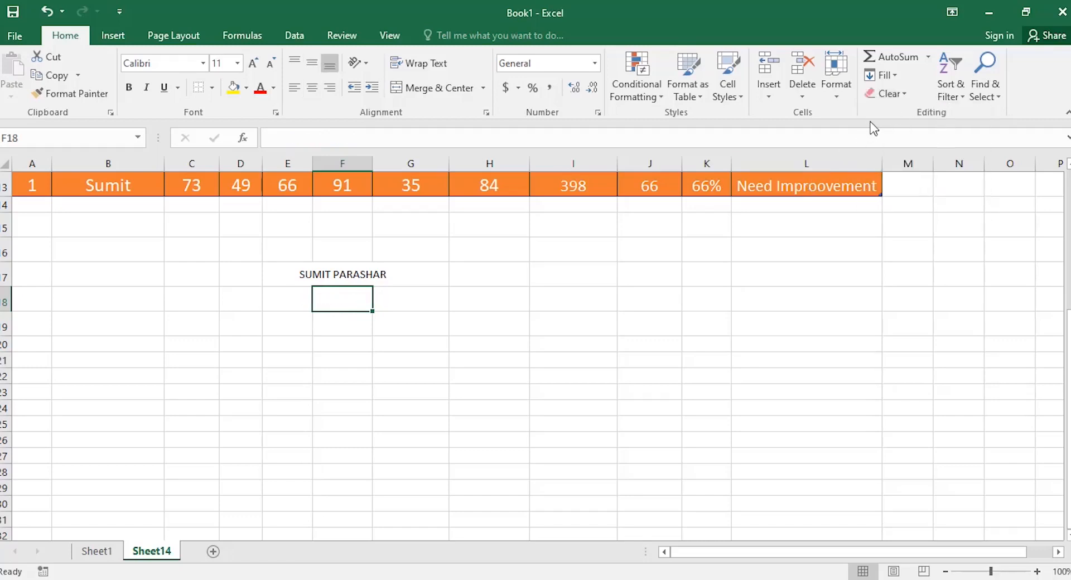
# Format F17 as bold italic size 20 red text on a yellow fill.
pyautogui.click(337, 280)
pyautogui.click(134, 88)
pyautogui.click(147, 88)
pyautogui.click(254, 63)
pyautogui.click(254, 63)
pyautogui.click(254, 63)
pyautogui.click(254, 63)
pyautogui.click(254, 63)
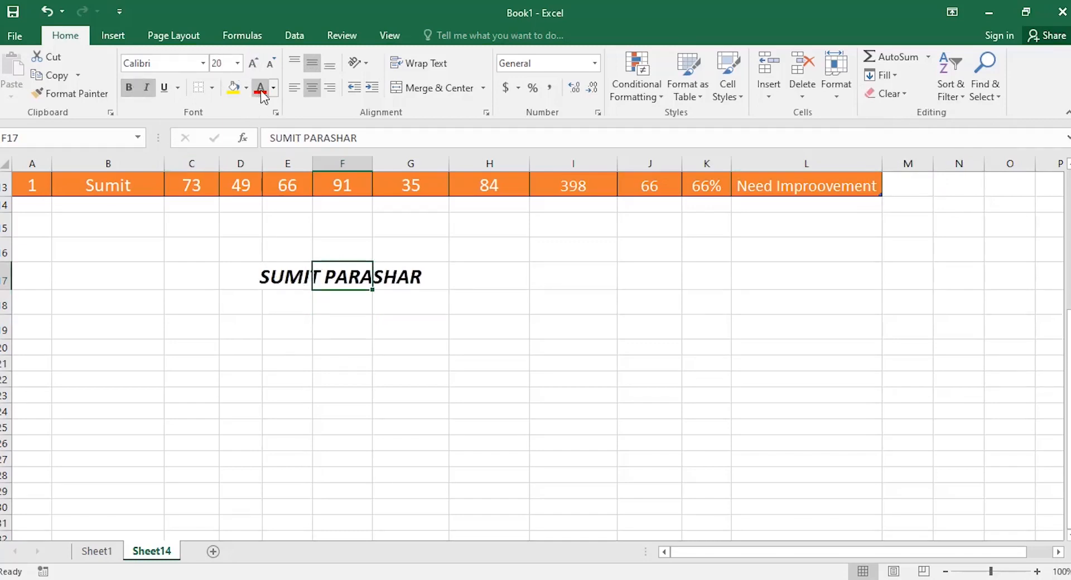
pyautogui.click(259, 88)
pyautogui.click(238, 91)
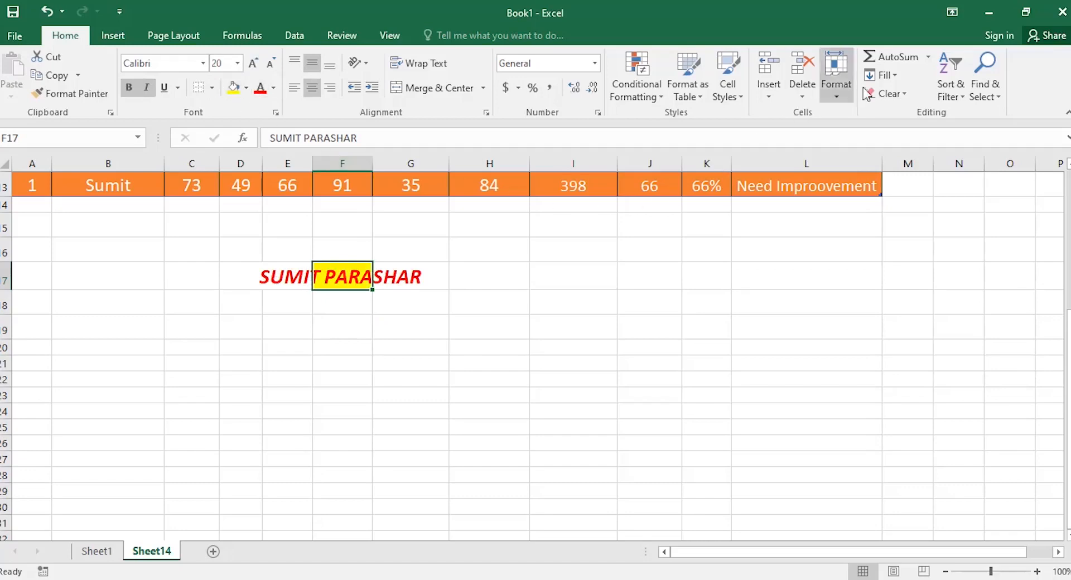
# Clear Formats on F17, Clear Contents and undo it, then Clear Hyperlinks.
pyautogui.click(903, 93)
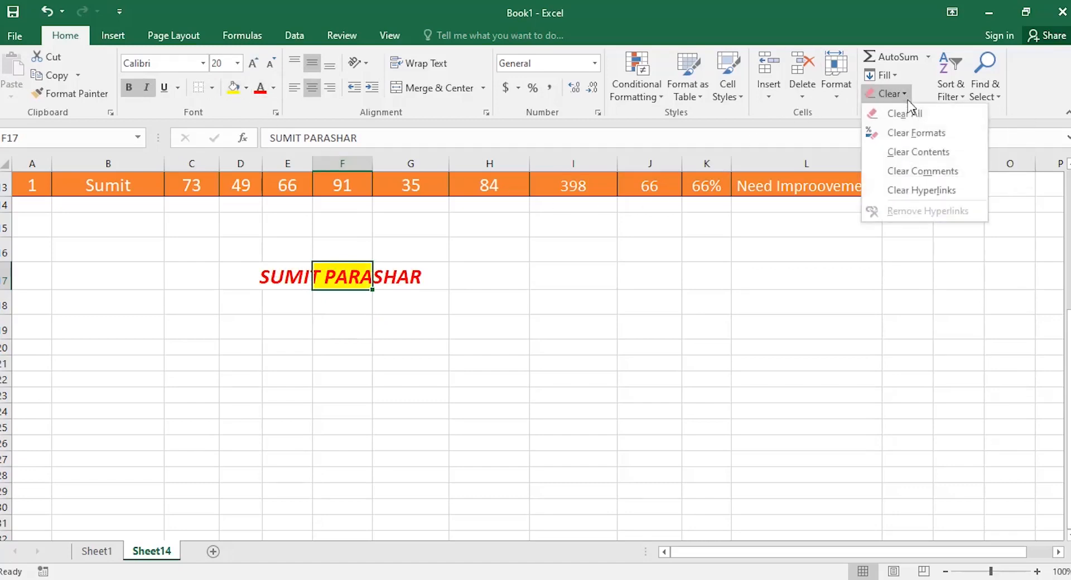
pyautogui.click(895, 132)
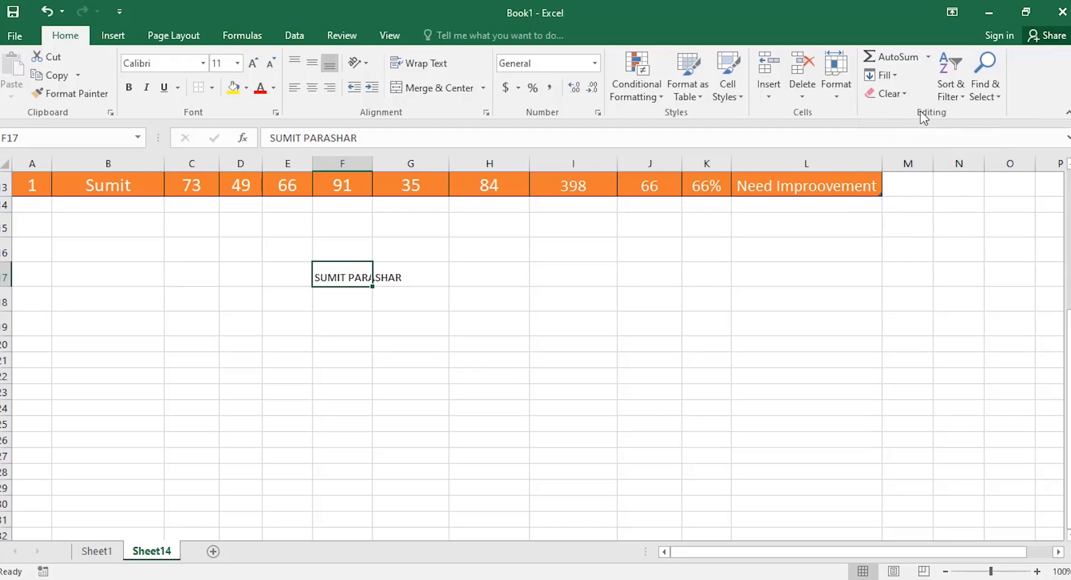
pyautogui.click(903, 93)
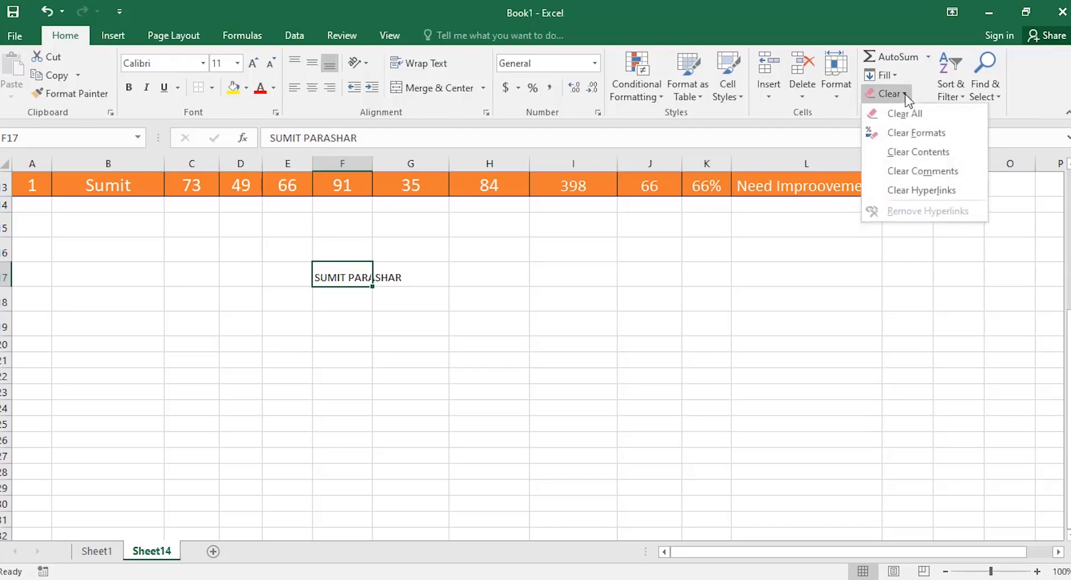
pyautogui.click(906, 156)
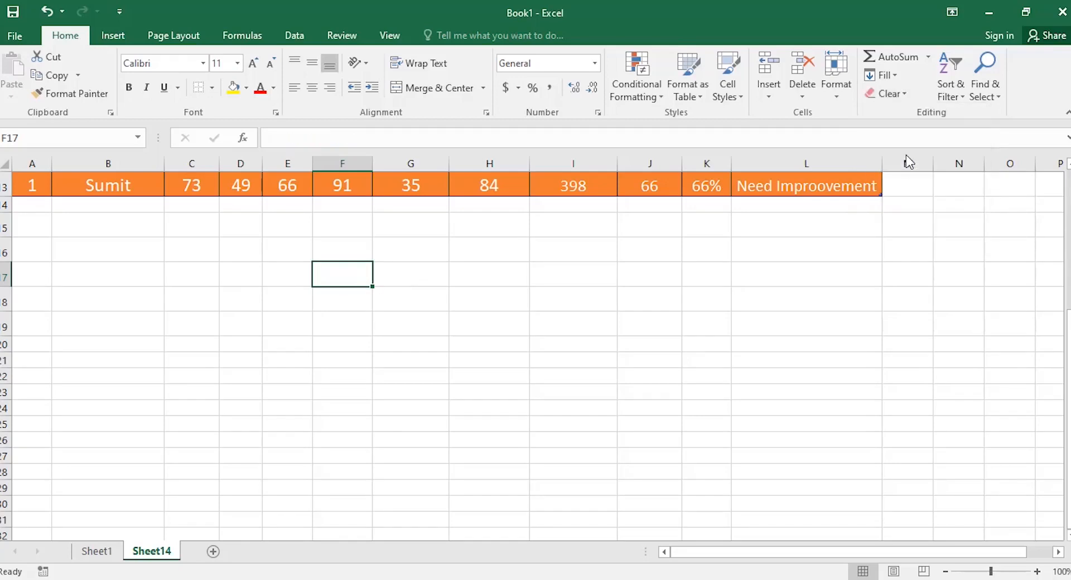
pyautogui.hotkey('ctrl', 'z')
pyautogui.click(891, 94)
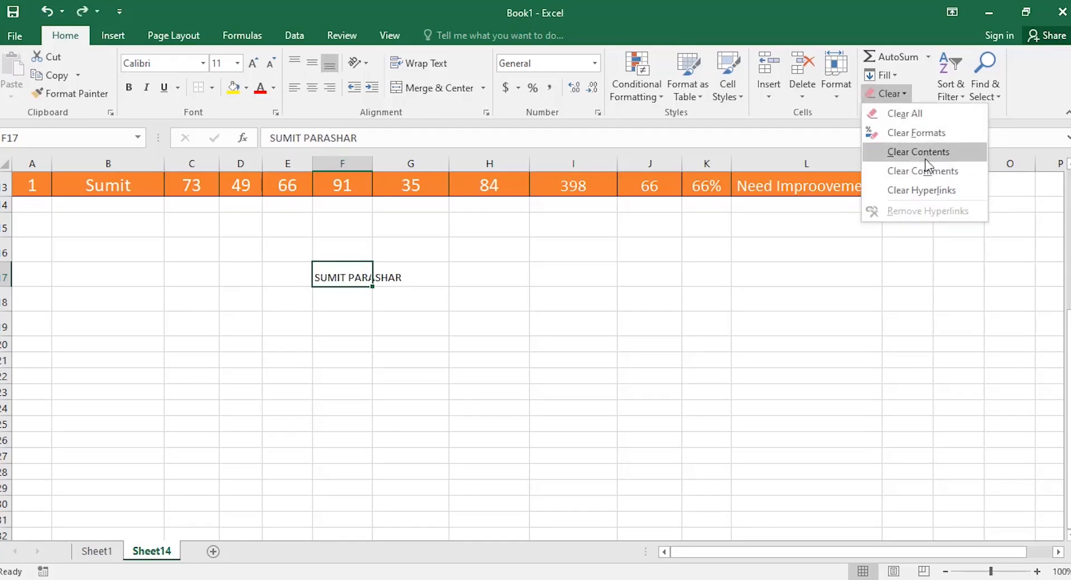
pyautogui.click(915, 190)
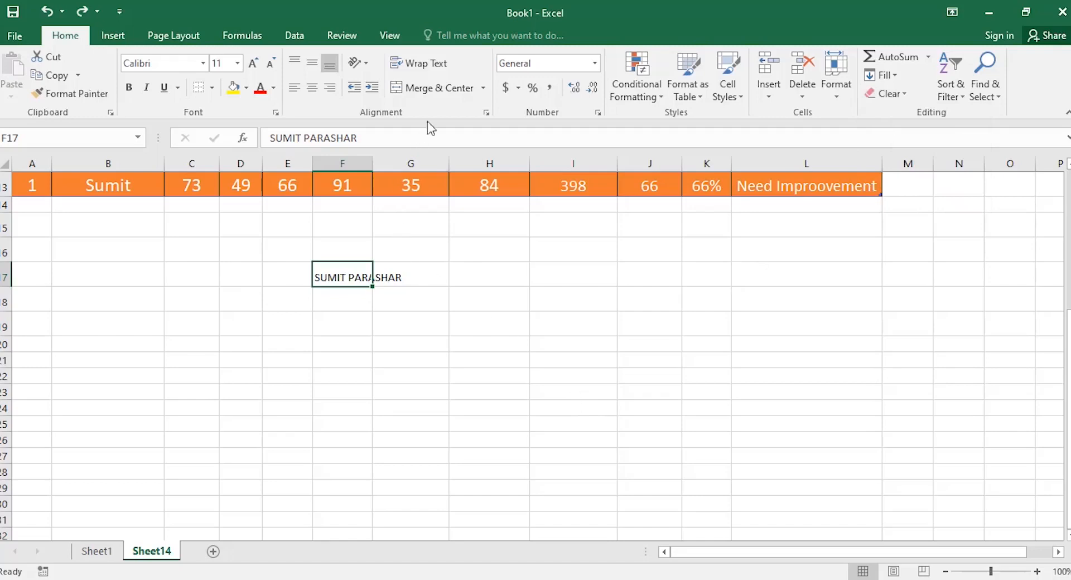
# Merge and centre F17:G17, then apply a plain Merge Cells instead.
pyautogui.moveTo(366, 277); pyautogui.dragTo(418, 277)
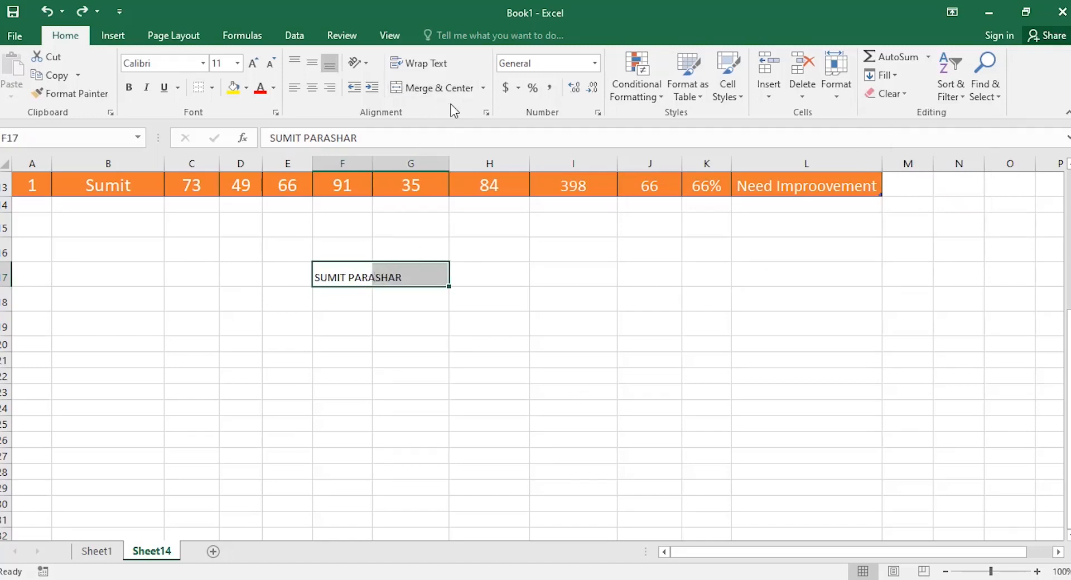
pyautogui.click(475, 88)
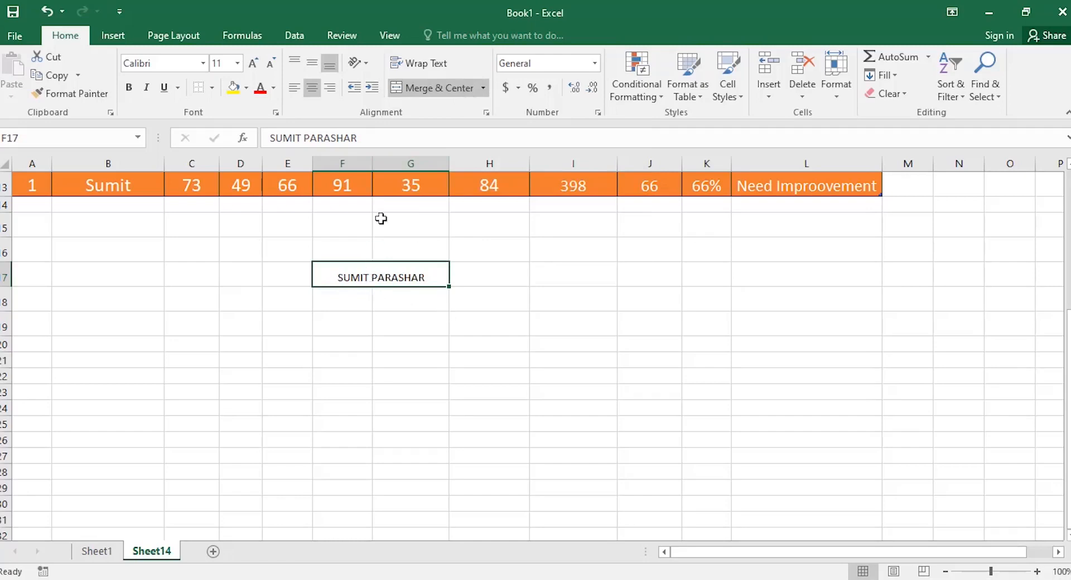
pyautogui.click(483, 88)
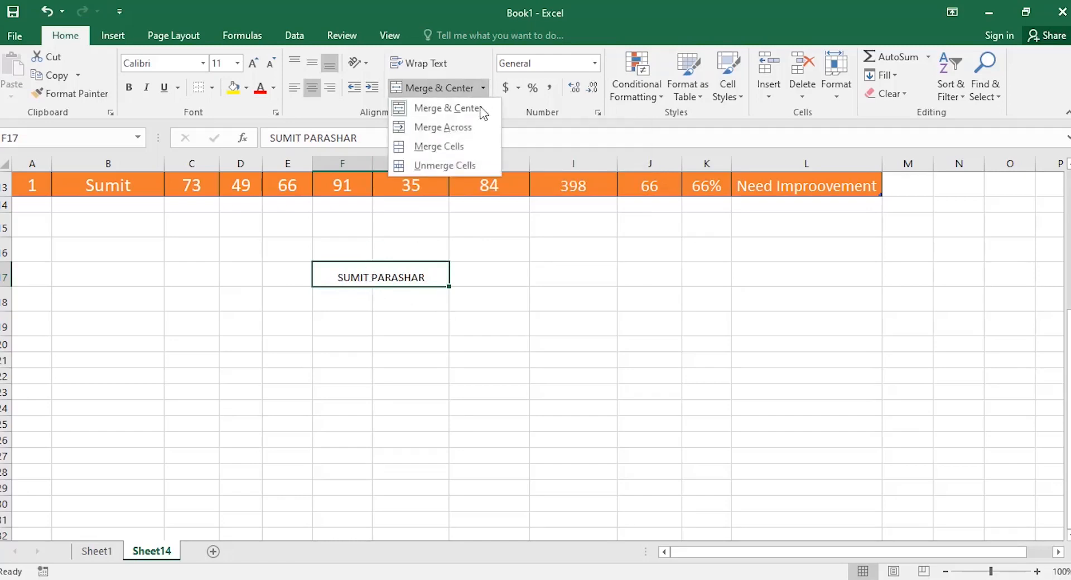
pyautogui.click(473, 156)
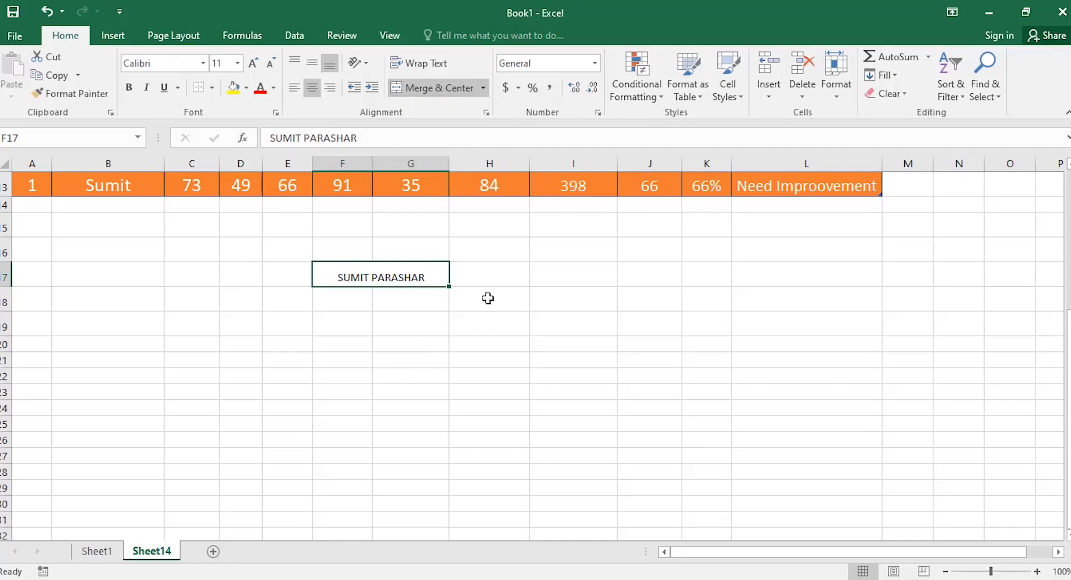
# Merge G19:H19 into one cell and enter the student's first name in it.
pyautogui.moveTo(404, 329); pyautogui.dragTo(459, 319)
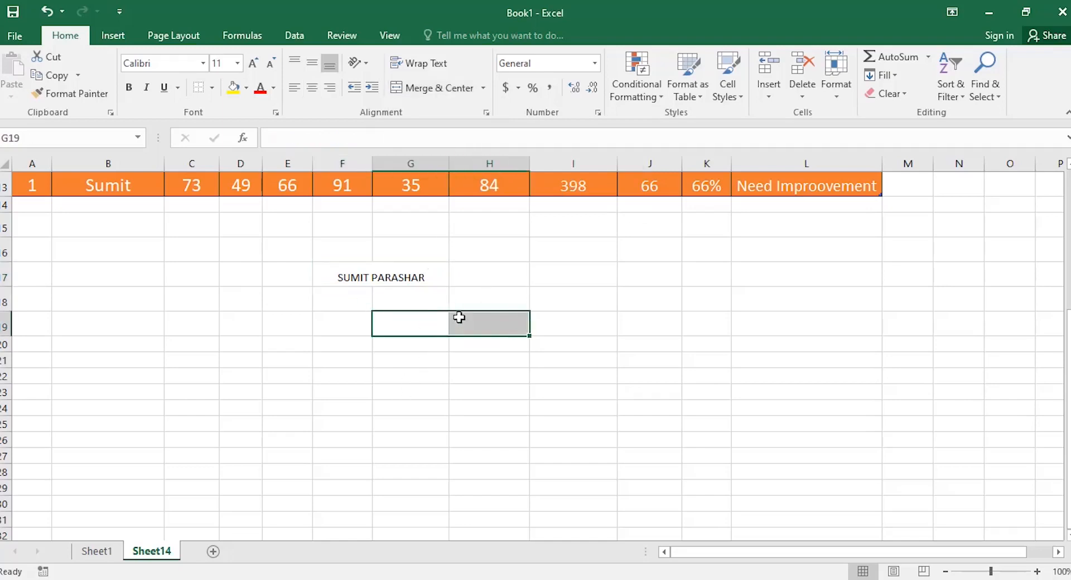
pyautogui.click(483, 87)
pyautogui.click(475, 149)
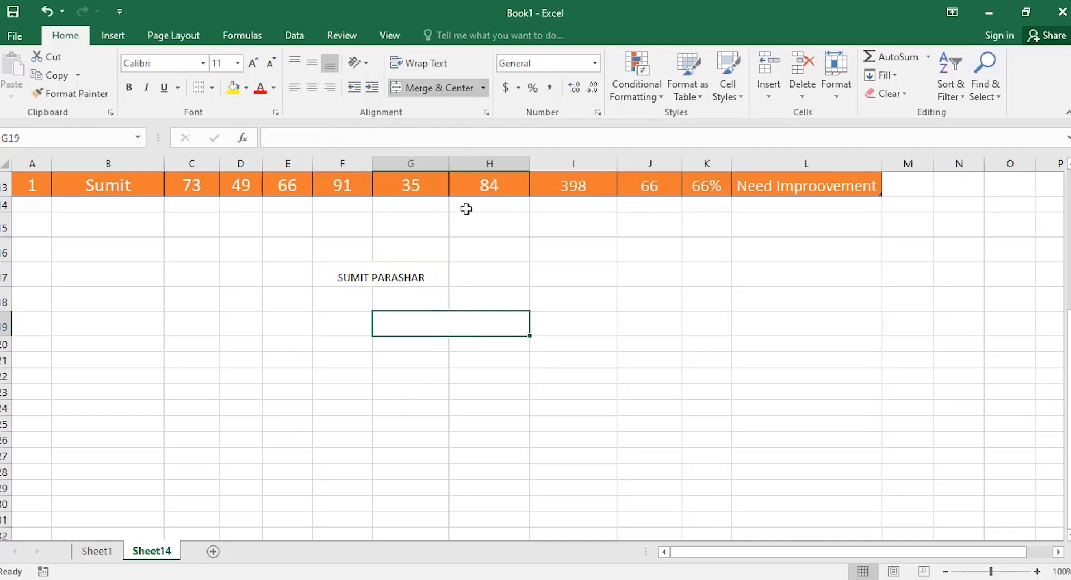
pyautogui.write('SUMIT')
pyautogui.press('Return')
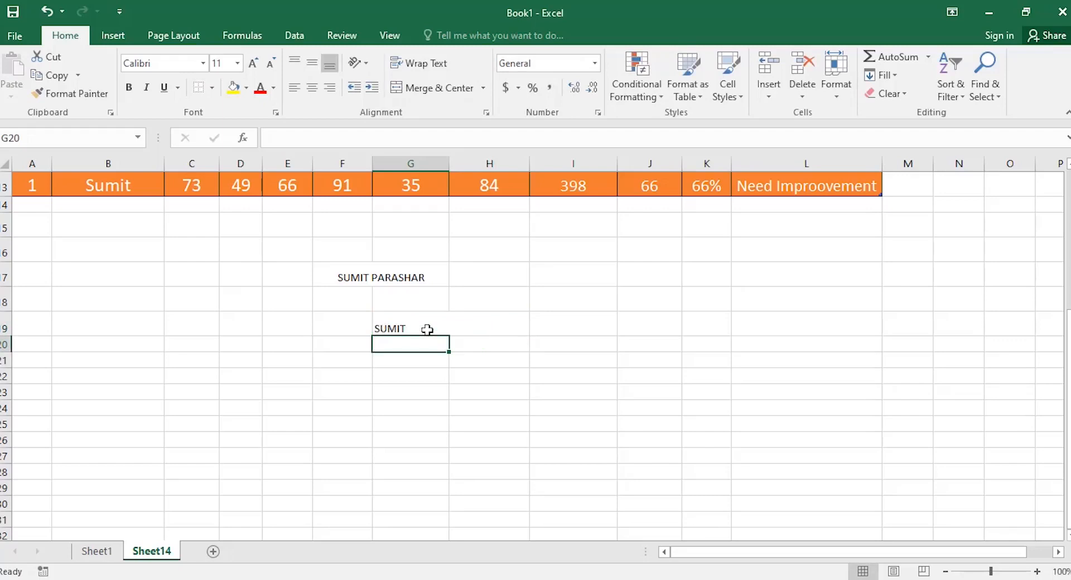
pyautogui.write('1')
pyautogui.press('BackSpace')
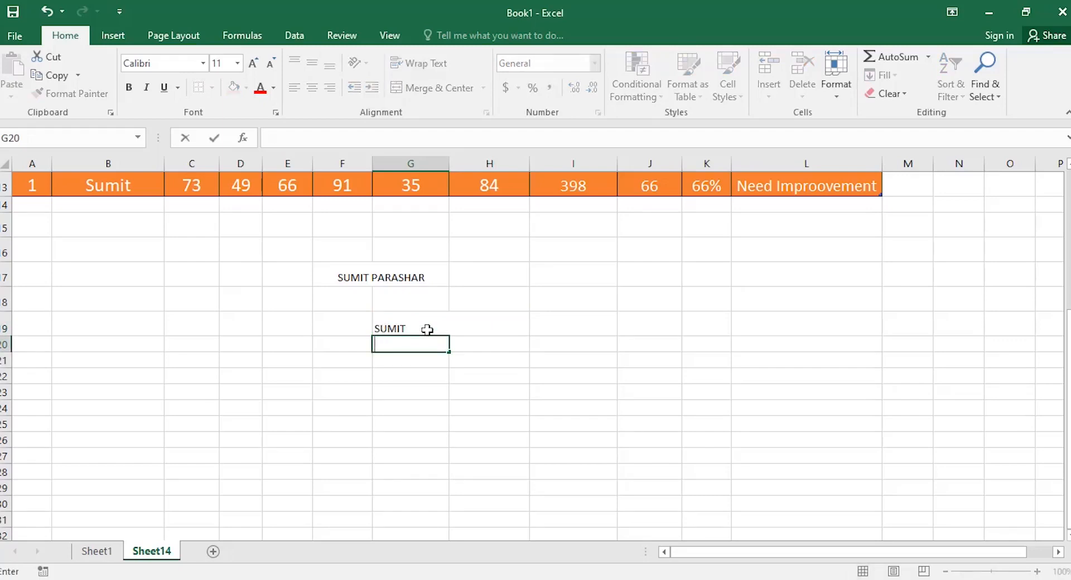
pyautogui.click(427, 330)
pyautogui.press('Home')
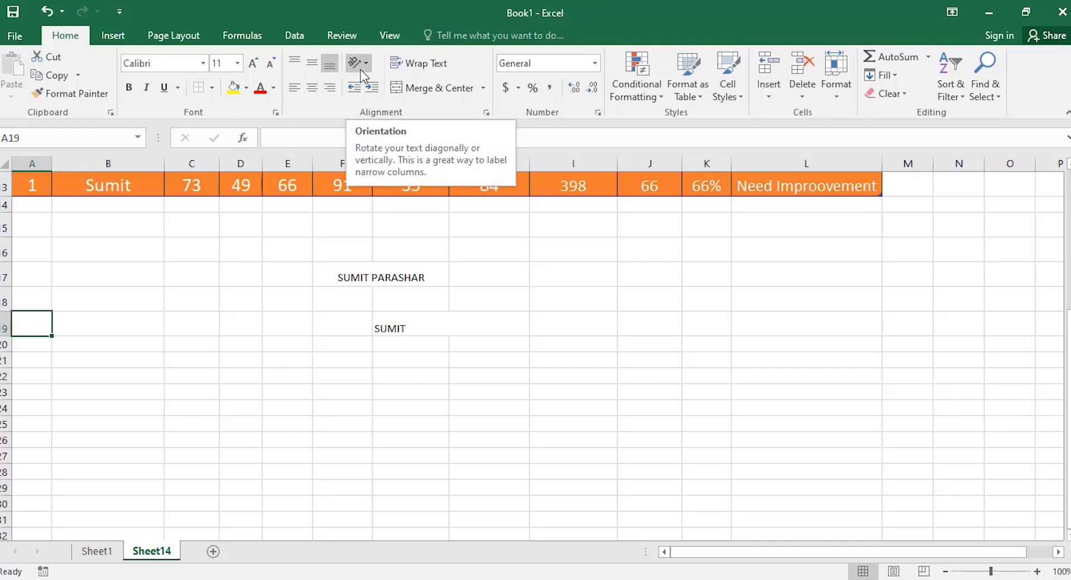
# Scroll back up to the marksheet and select the whole header row 3.
pyautogui.scroll(4, 487, 340)
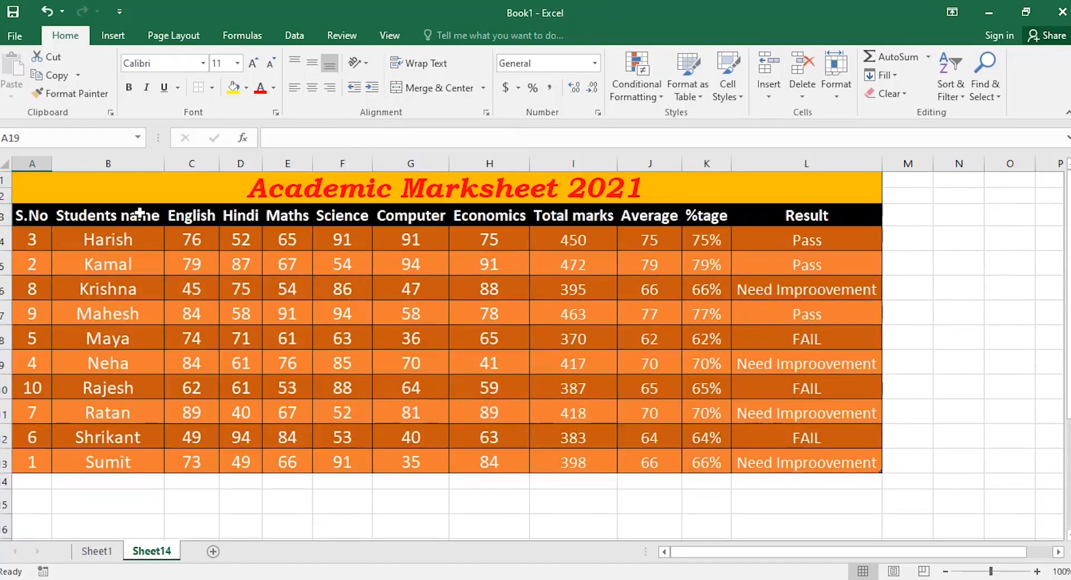
pyautogui.click(17, 218)
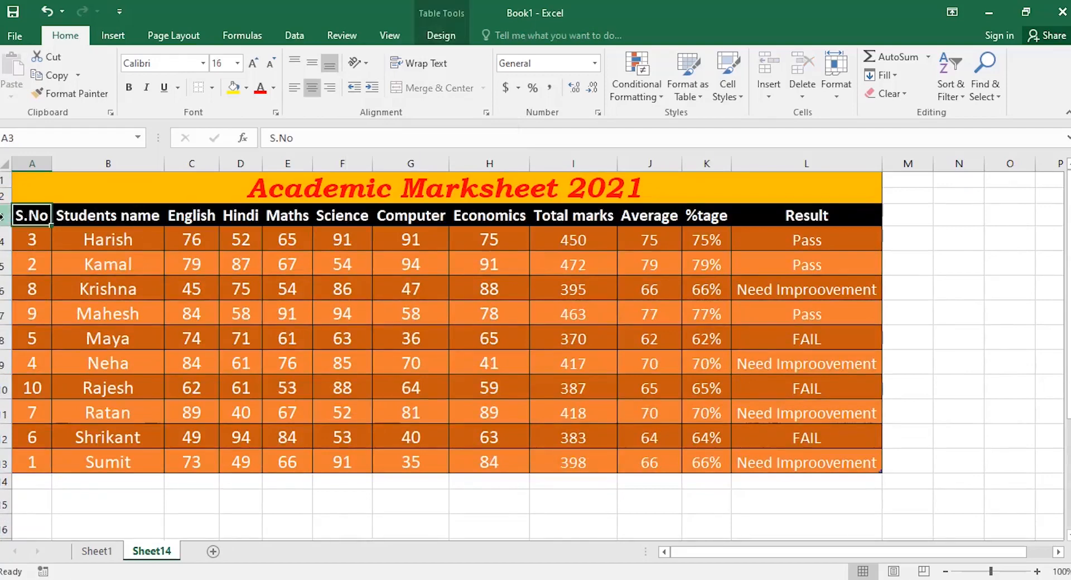
pyautogui.click(2, 216)
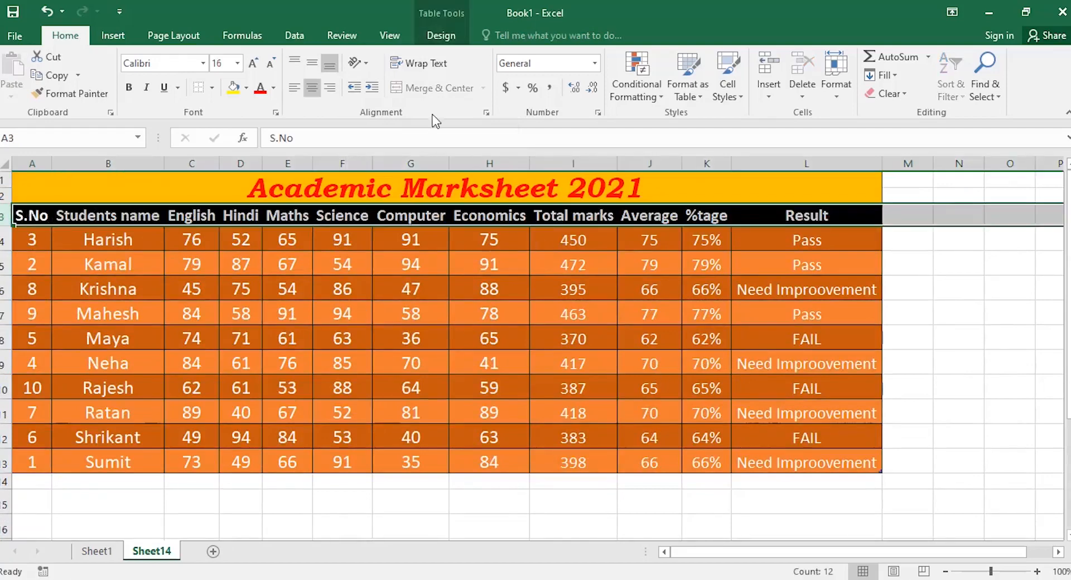
# Try Angle Clockwise, Angle Counterclockwise and Vertical Text on the header labels.
pyautogui.click(368, 62)
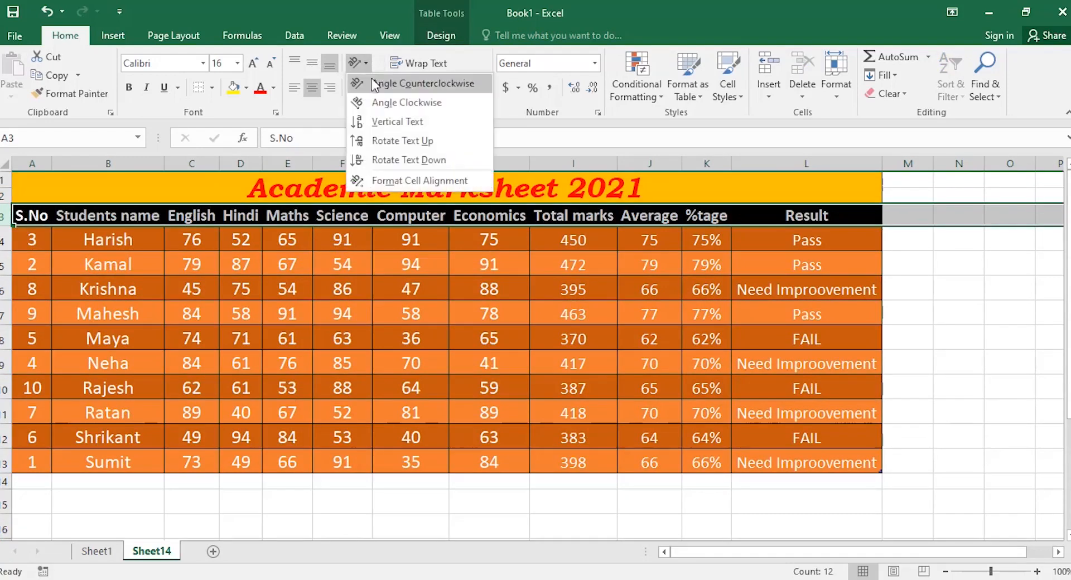
pyautogui.click(386, 105)
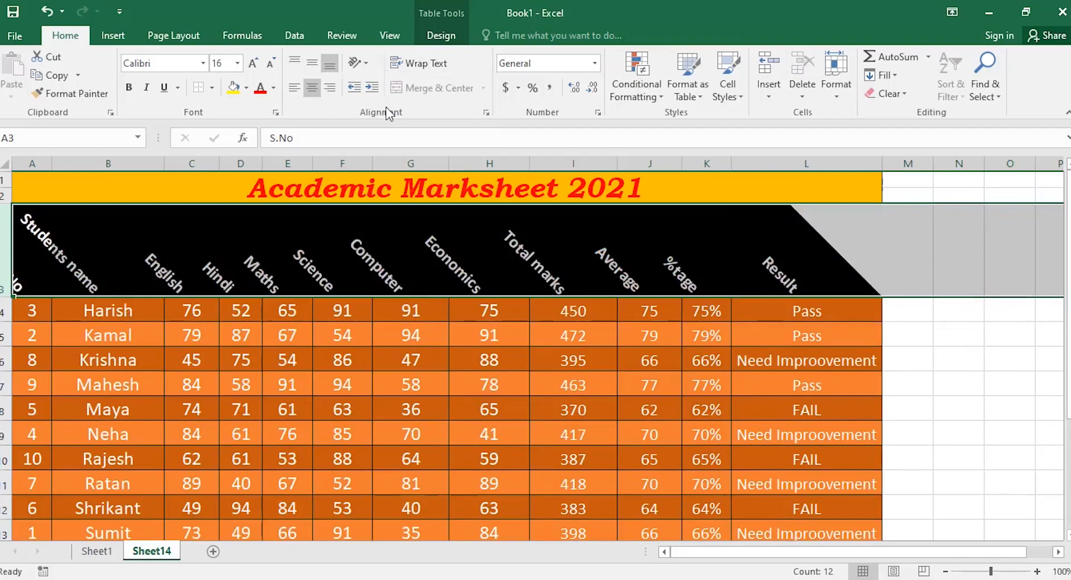
pyautogui.click(357, 62)
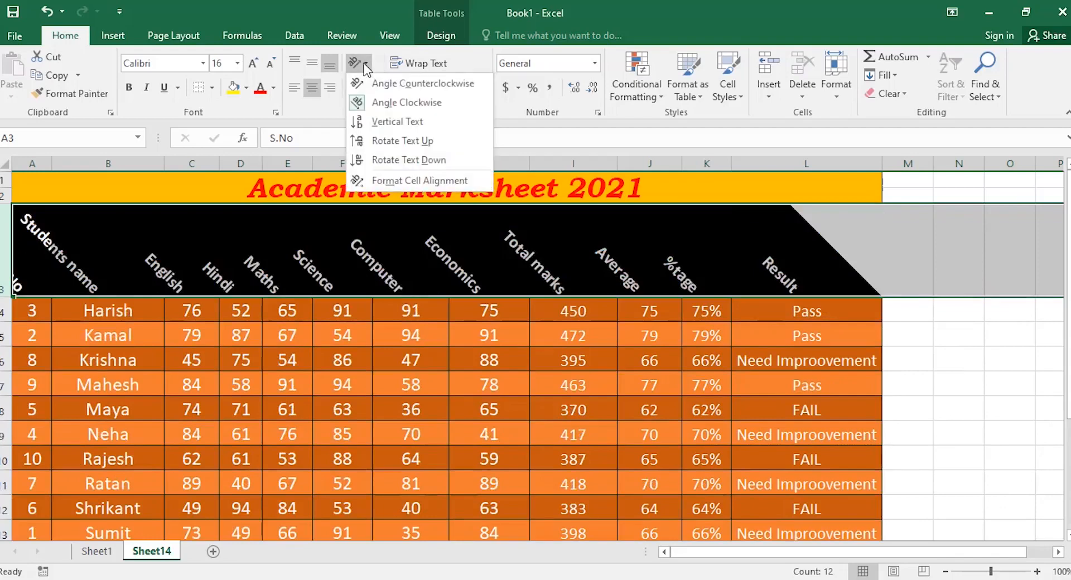
pyautogui.click(381, 84)
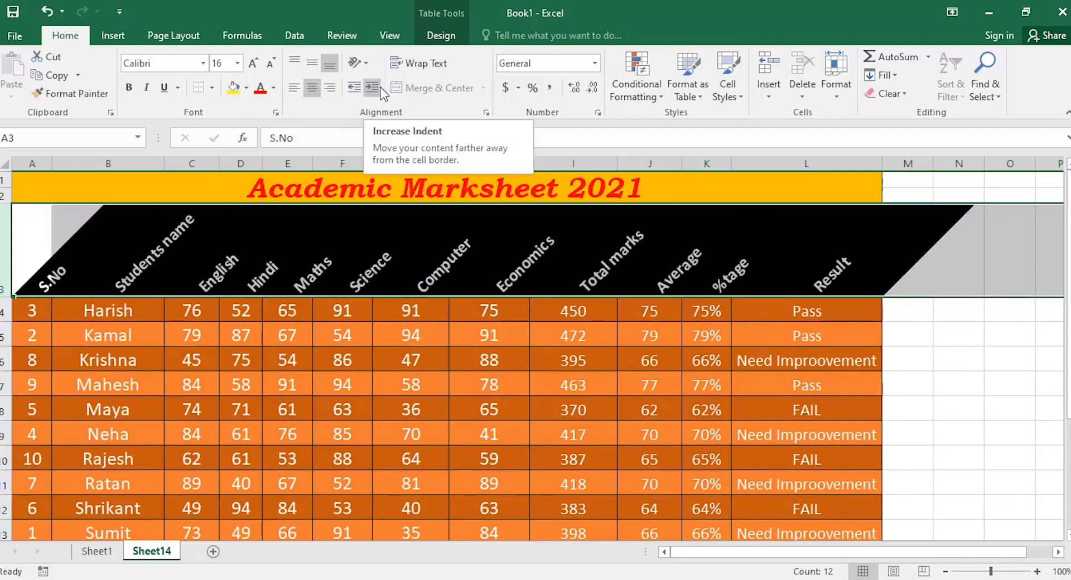
pyautogui.click(363, 64)
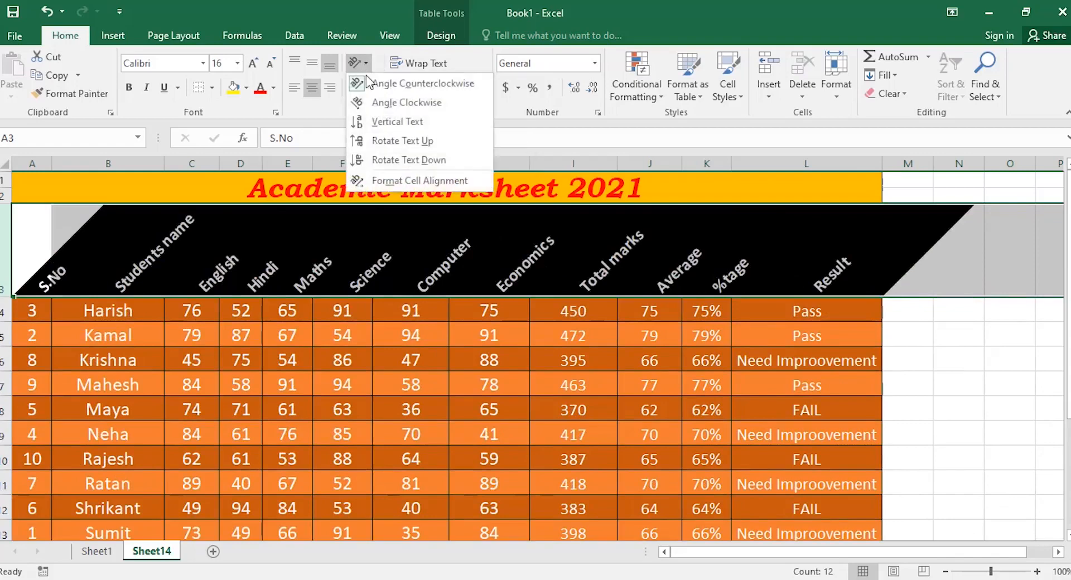
pyautogui.click(380, 122)
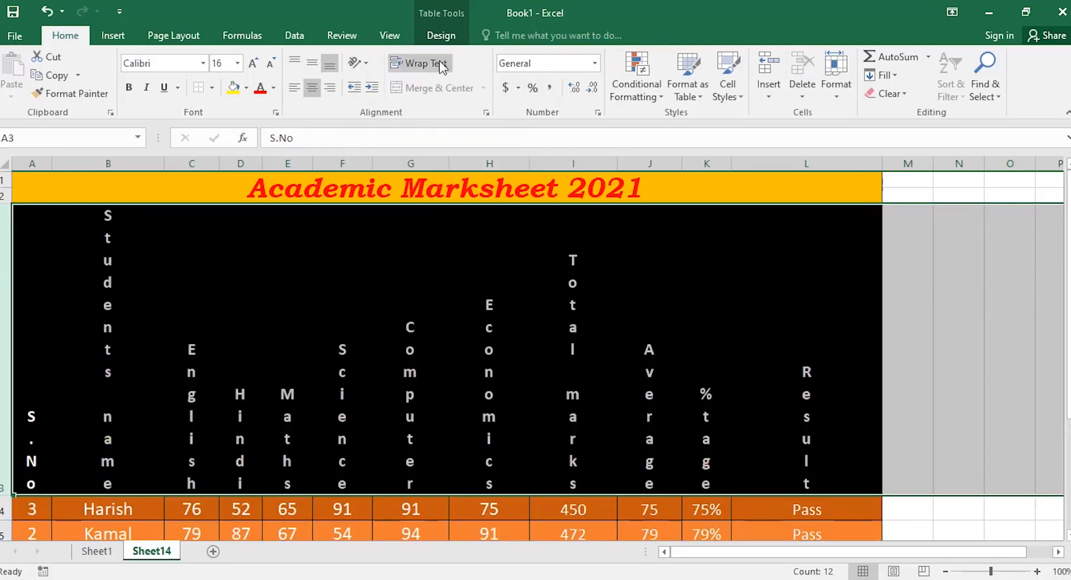
# Rotate the header text up, then down, and bring up Format Cell Alignment.
pyautogui.click(360, 62)
pyautogui.click(383, 143)
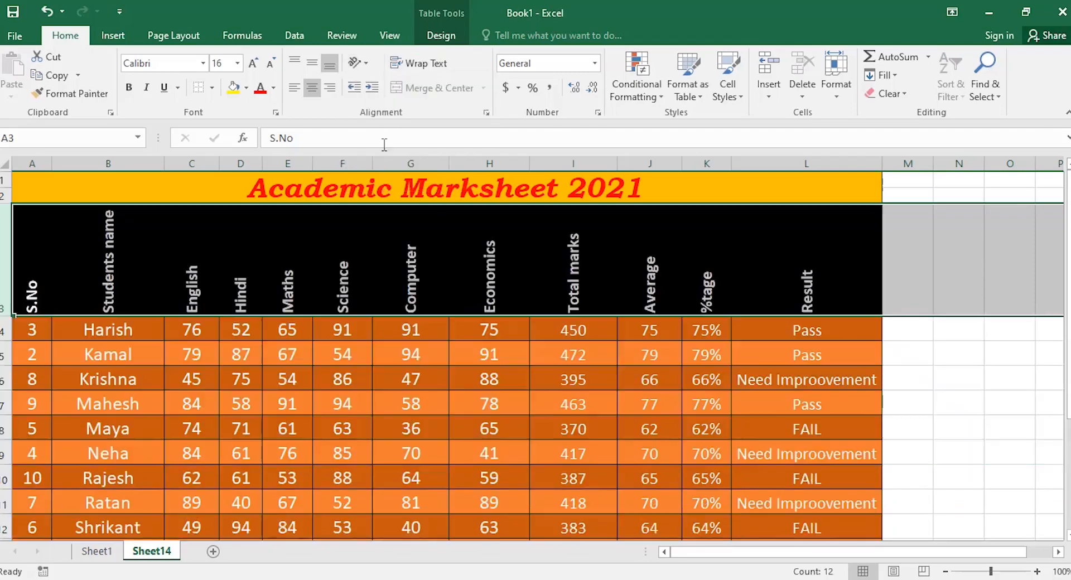
pyautogui.click(367, 62)
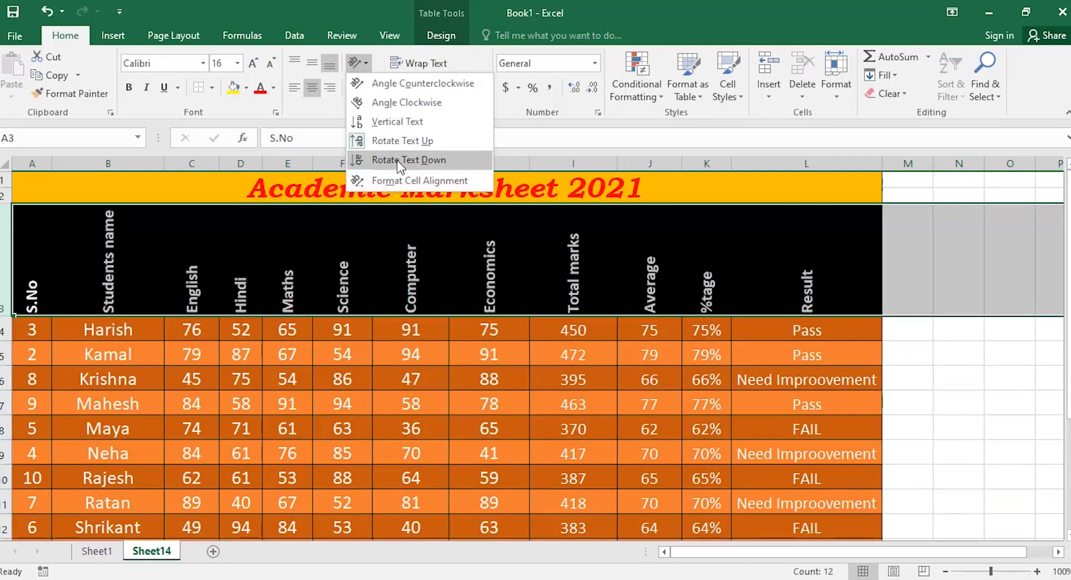
pyautogui.click(400, 161)
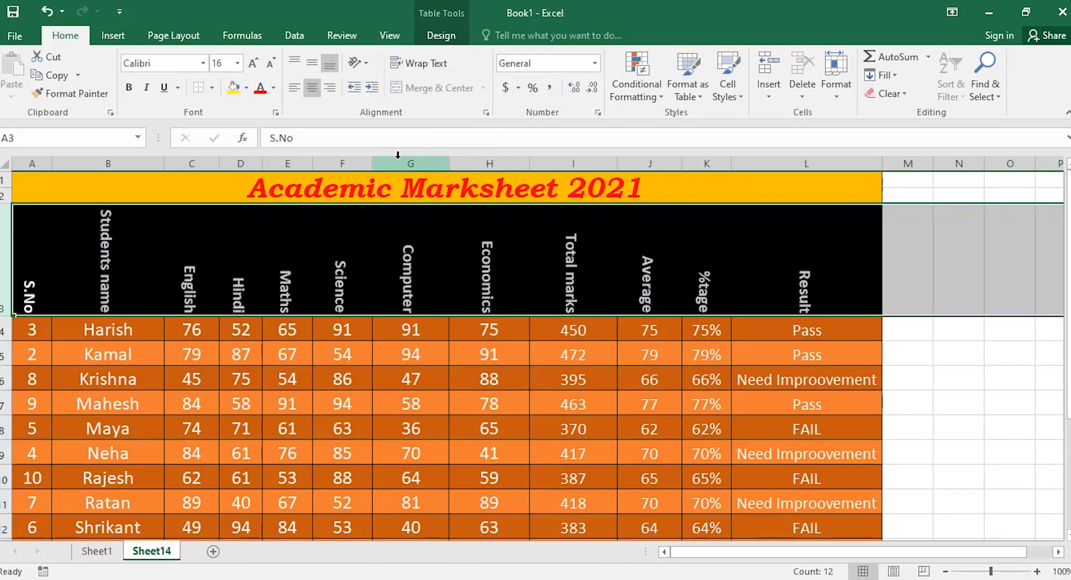
pyautogui.click(367, 62)
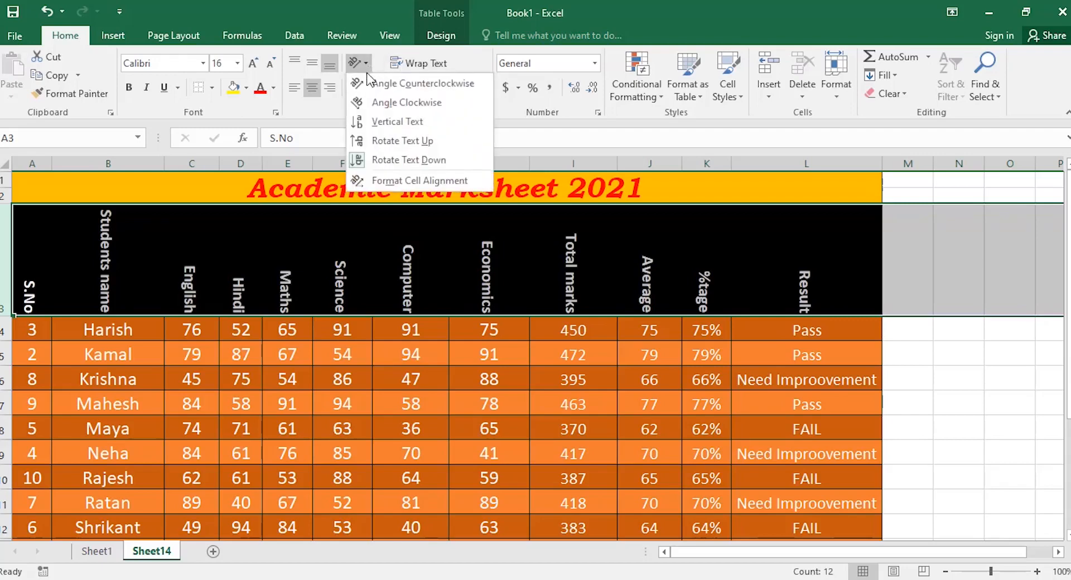
pyautogui.click(394, 179)
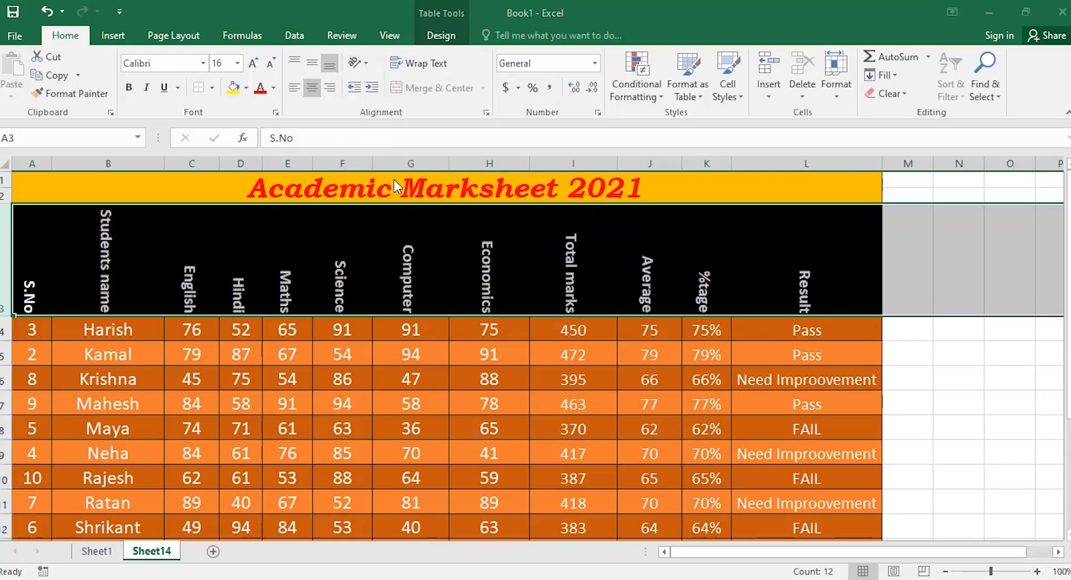
# Centre the header labels both horizontally and vertically in Format Cells alignment.
pyautogui.moveTo(577, 195); pyautogui.dragTo(545, 79)
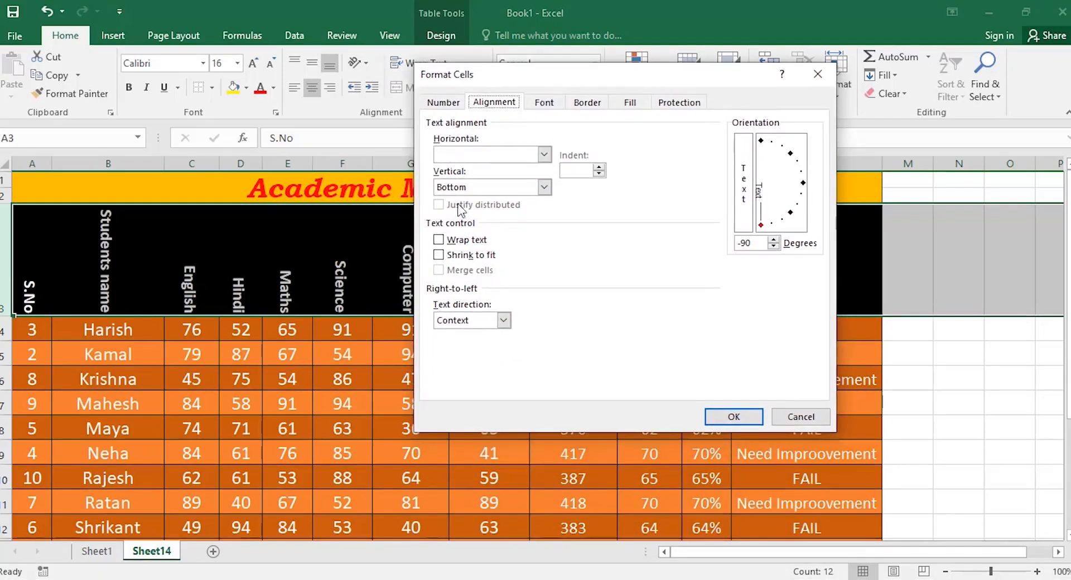
pyautogui.click(544, 154)
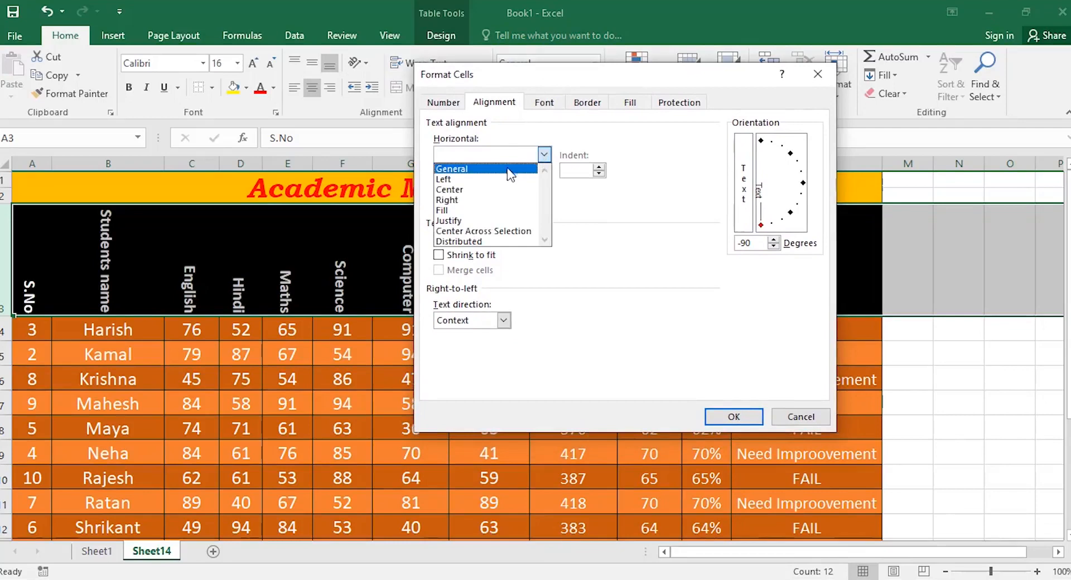
pyautogui.click(489, 191)
pyautogui.click(545, 187)
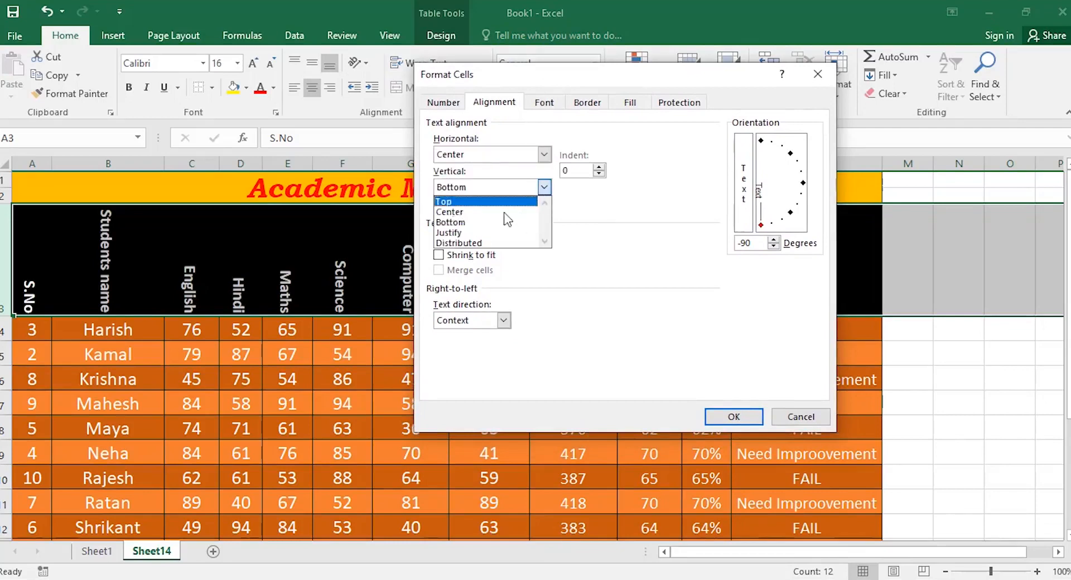
pyautogui.click(497, 215)
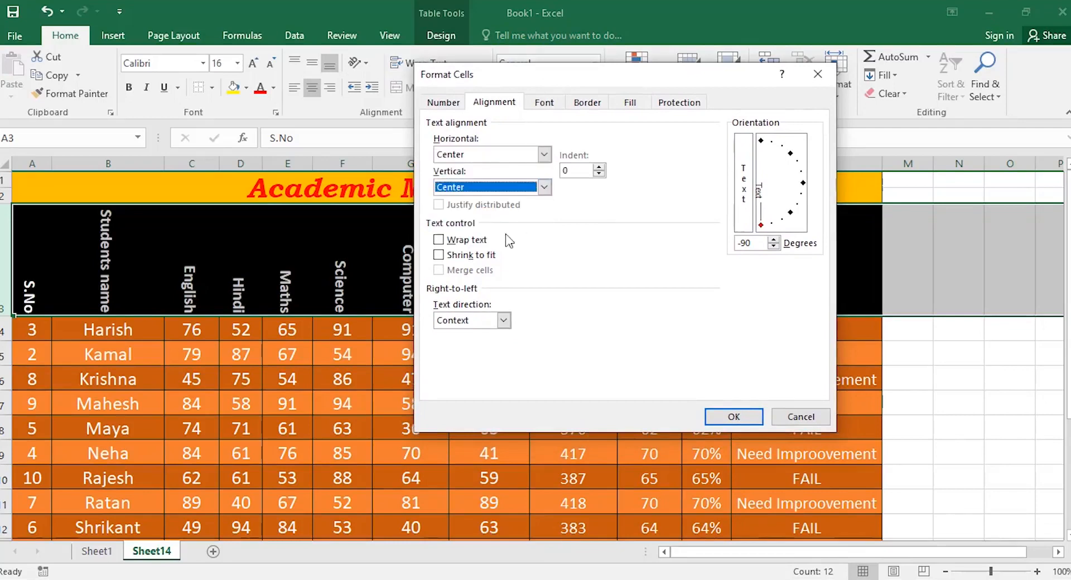
pyautogui.click(722, 417)
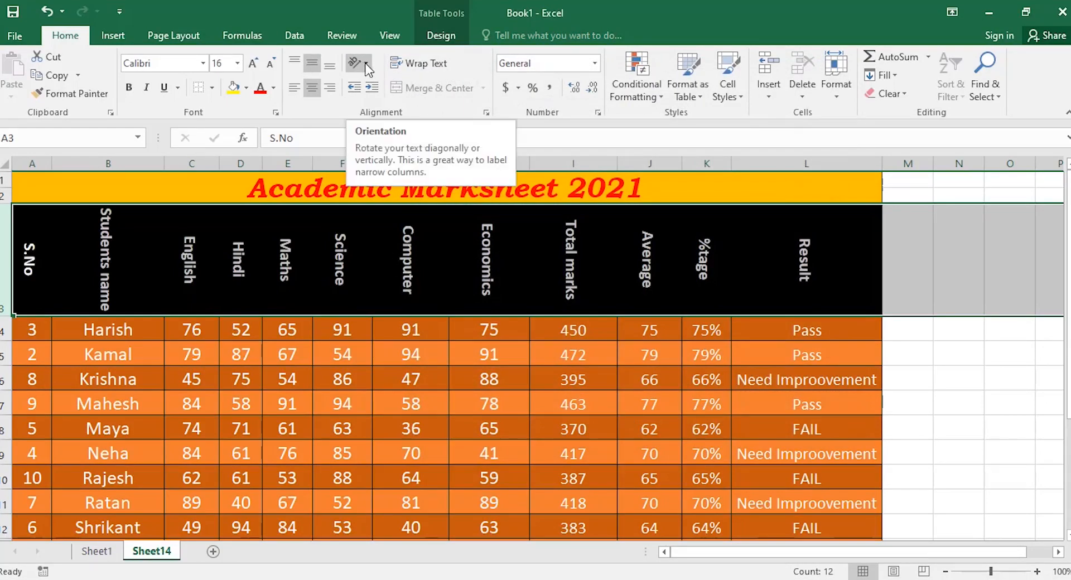
# Set the header text orientation to 0 degrees so labels read horizontally, then select cell C15.
pyautogui.click(484, 113)
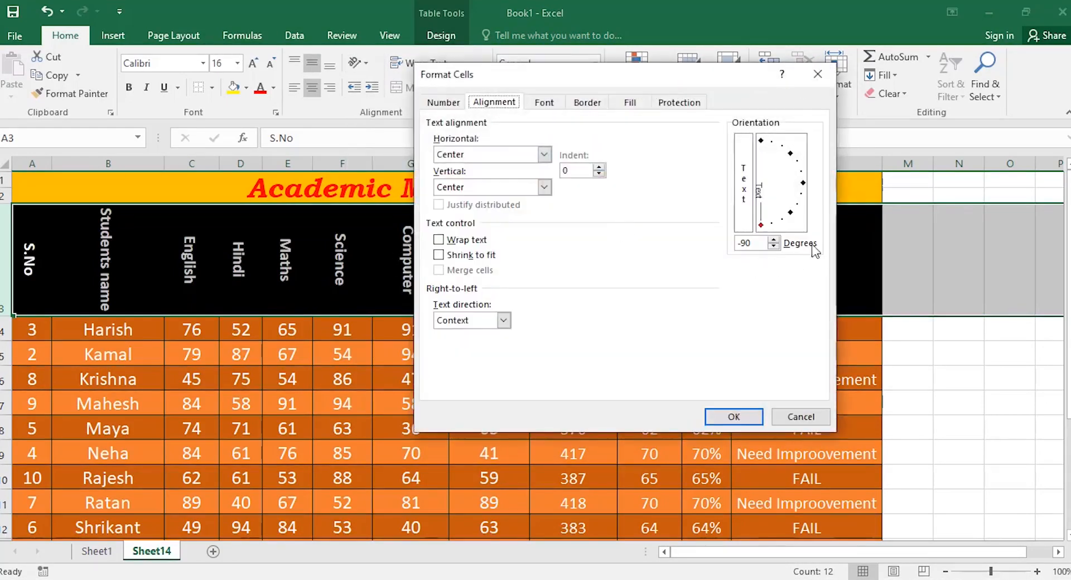
pyautogui.moveTo(761, 225); pyautogui.dragTo(804, 190)
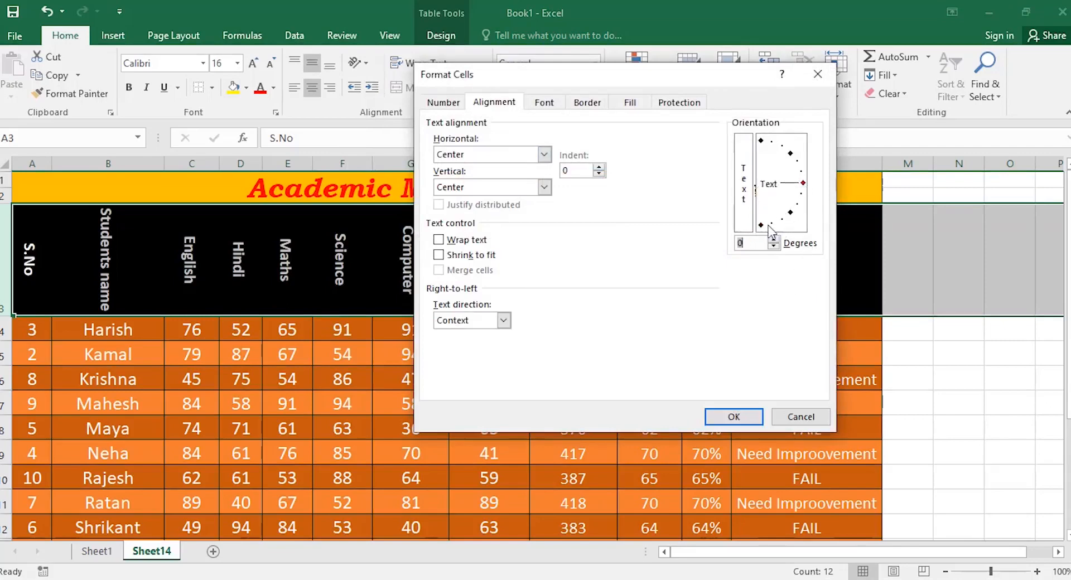
pyautogui.click(730, 418)
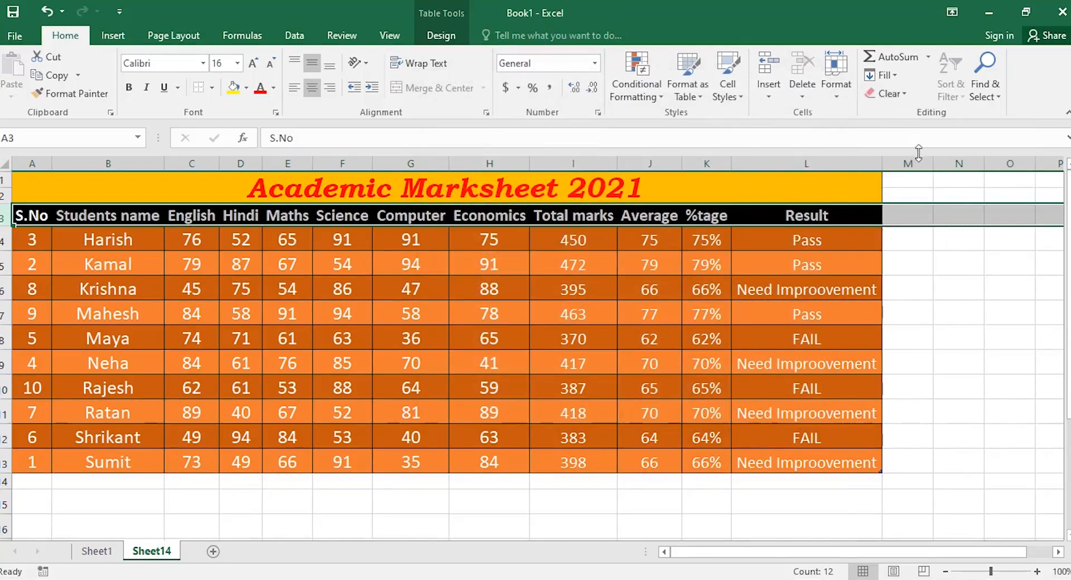
pyautogui.click(185, 502)
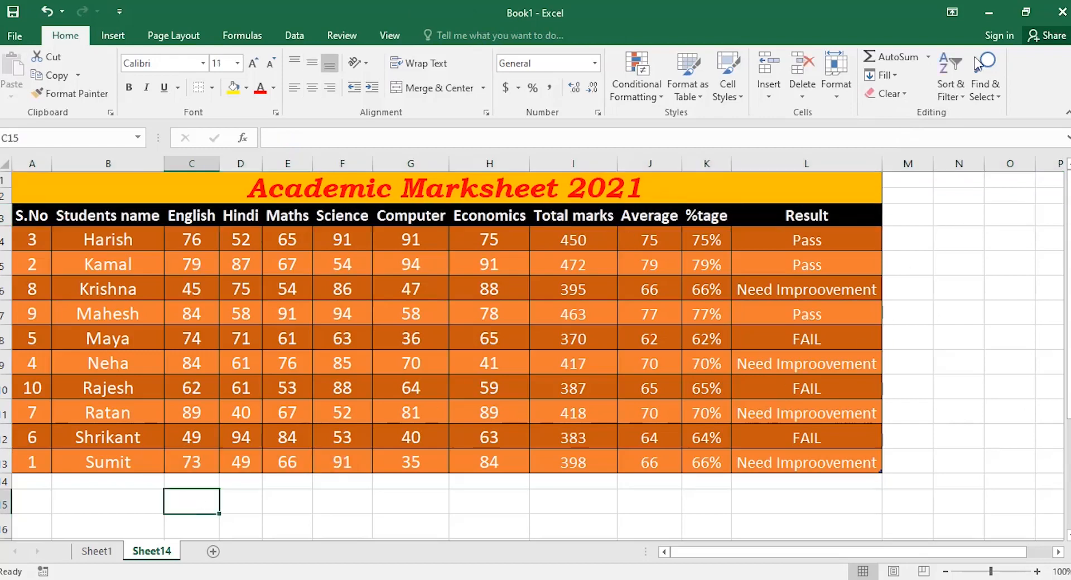
pyautogui.click(952, 84)
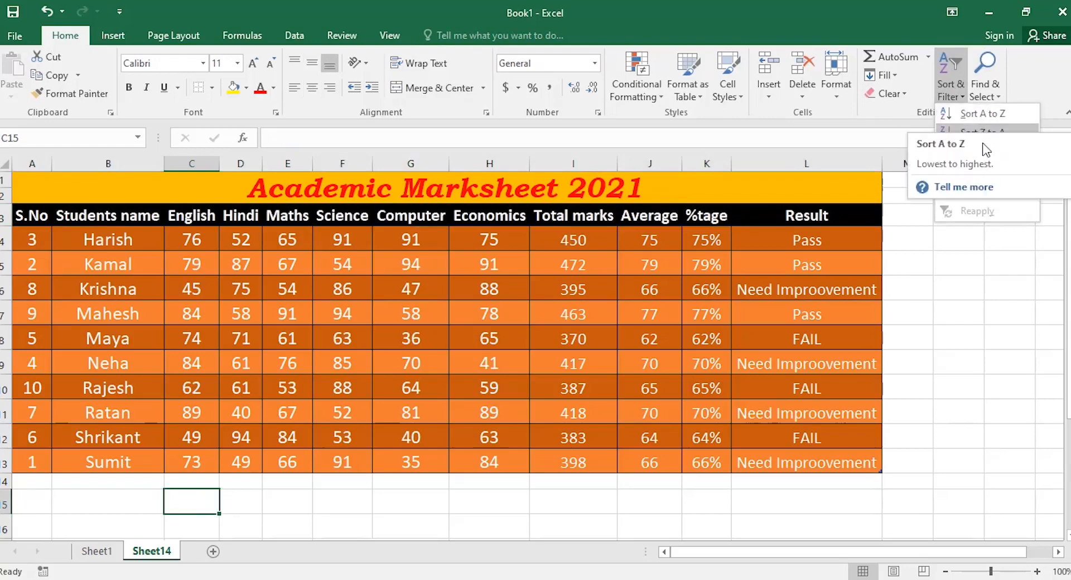
pyautogui.rightClick(936, 251)
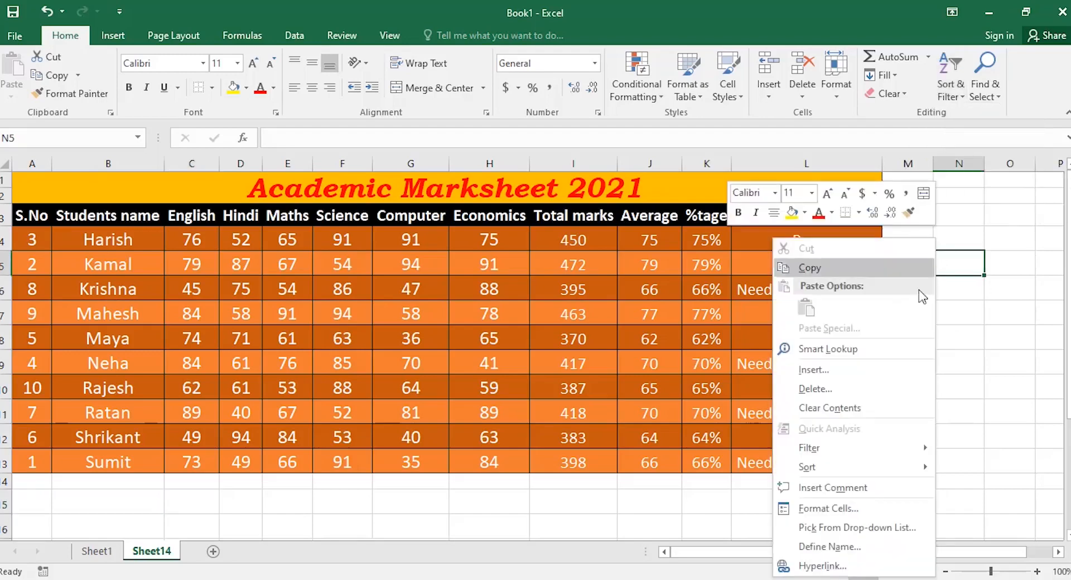
pyautogui.click(983, 354)
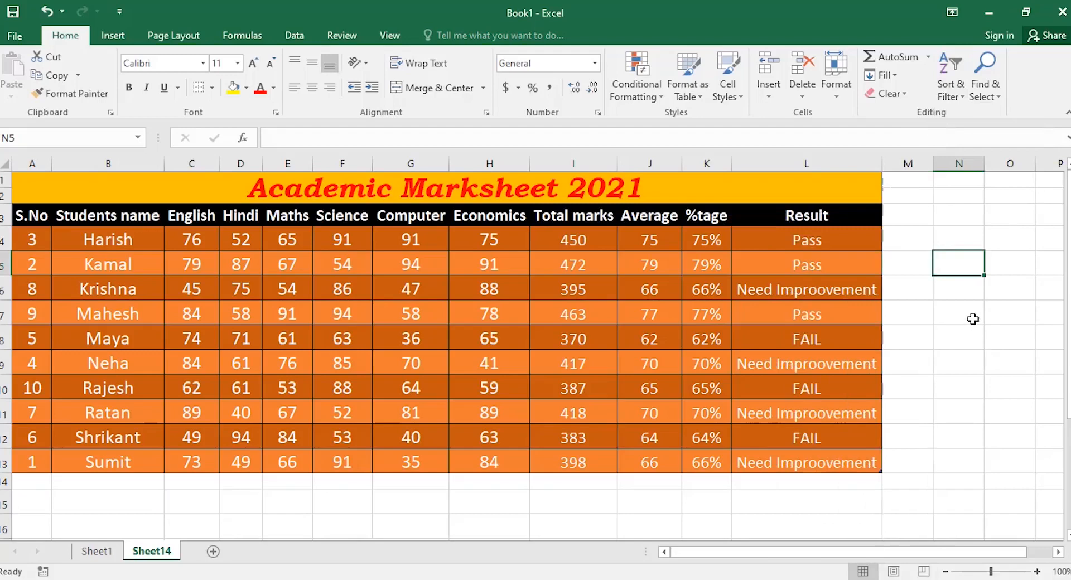
pyautogui.click(979, 92)
pyautogui.click(982, 114)
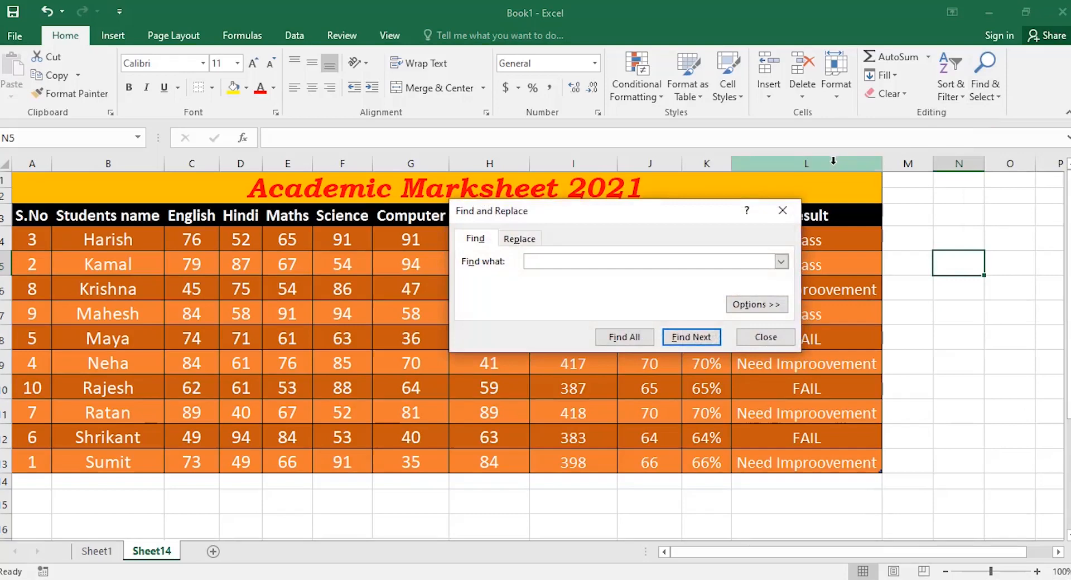
# Step through each cell containing 91, list all five matches with Find All, then close.
pyautogui.write('91')
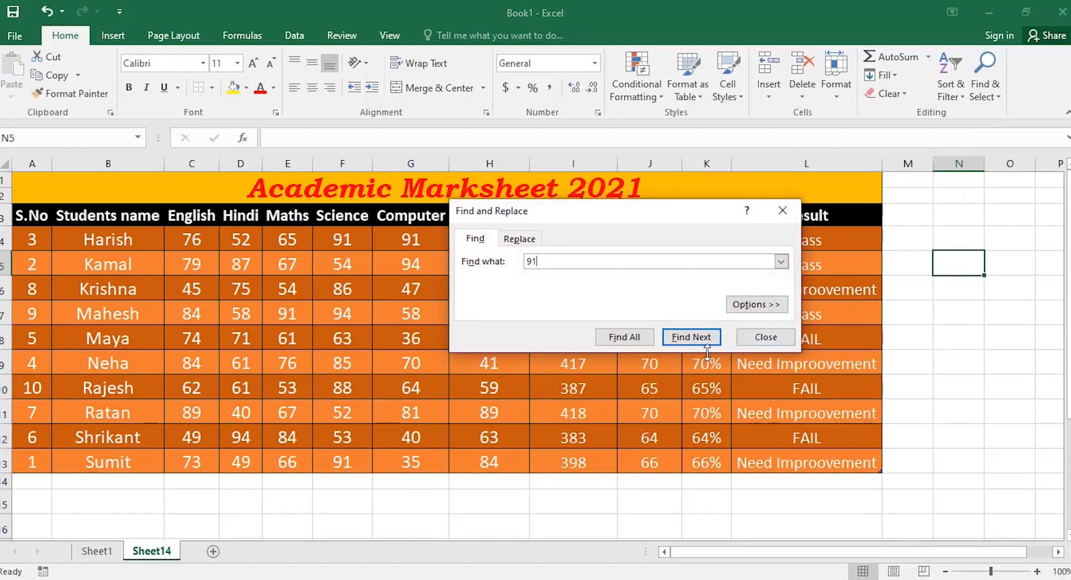
pyautogui.click(691, 338)
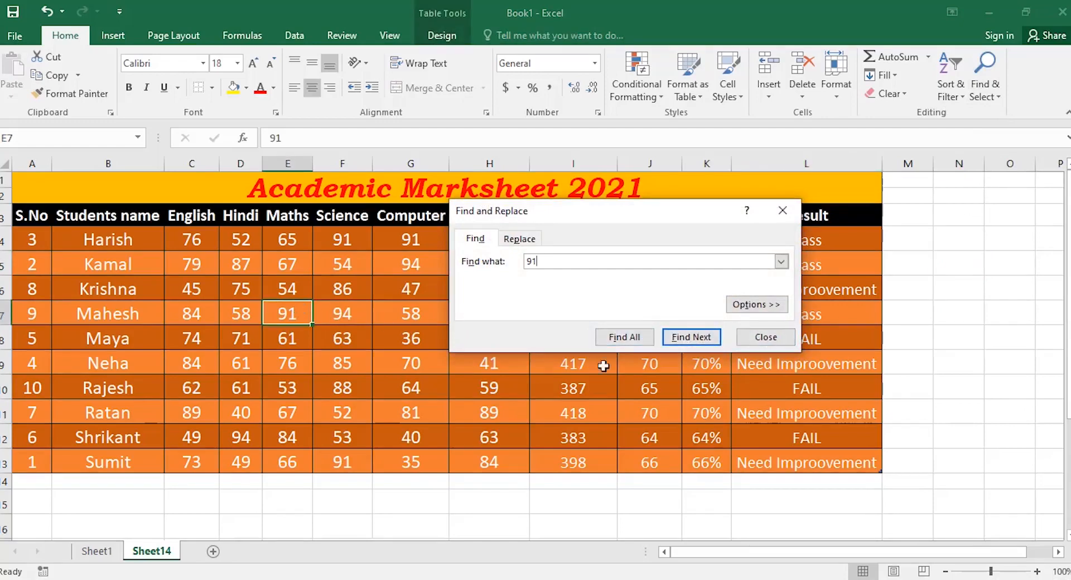
pyautogui.click(691, 337)
pyautogui.click(691, 337)
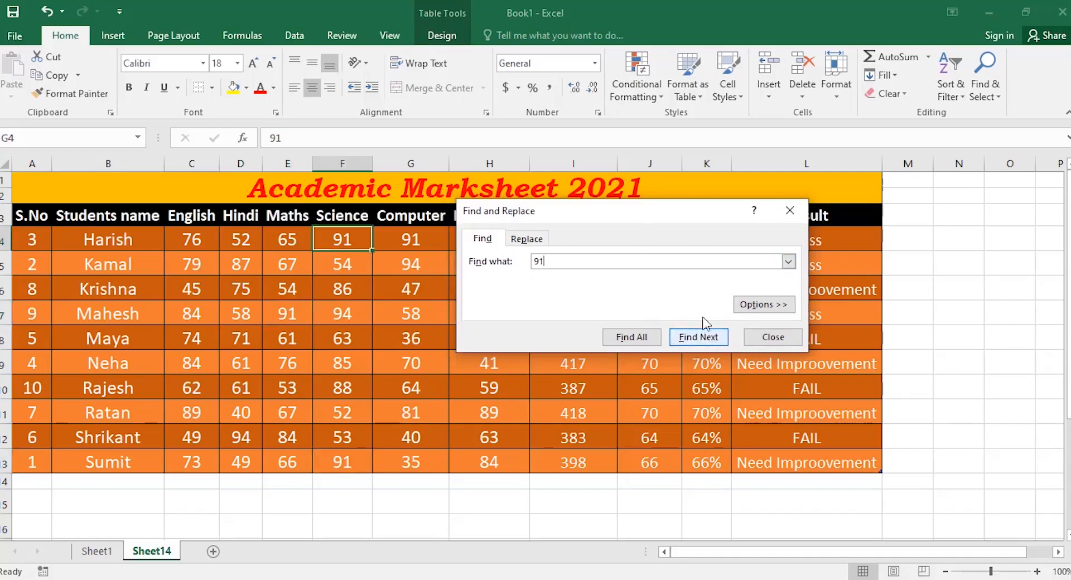
pyautogui.click(706, 334)
pyautogui.moveTo(643, 211); pyautogui.dragTo(782, 74)
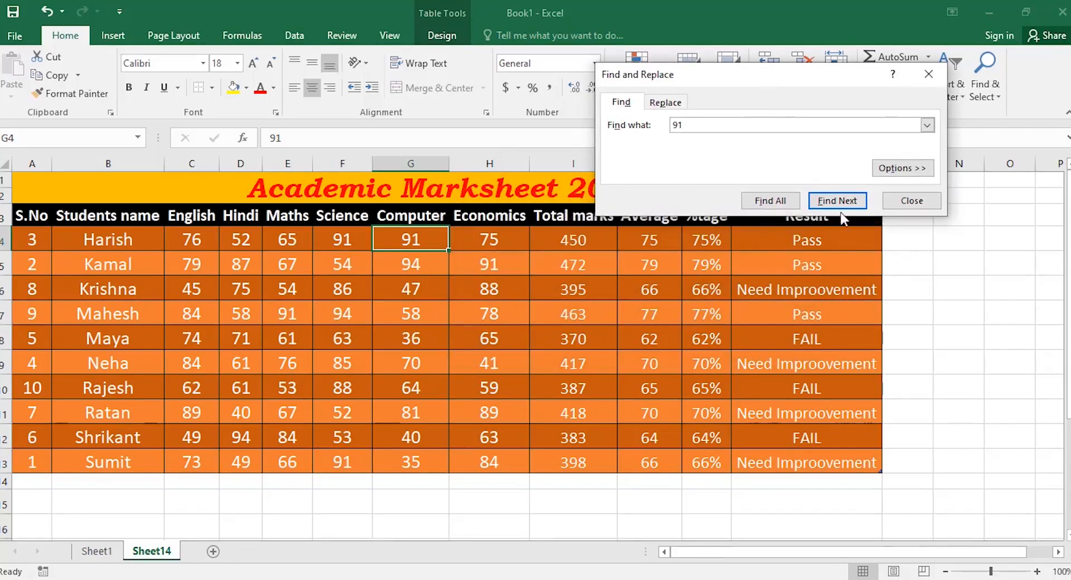
pyautogui.click(839, 201)
pyautogui.click(839, 201)
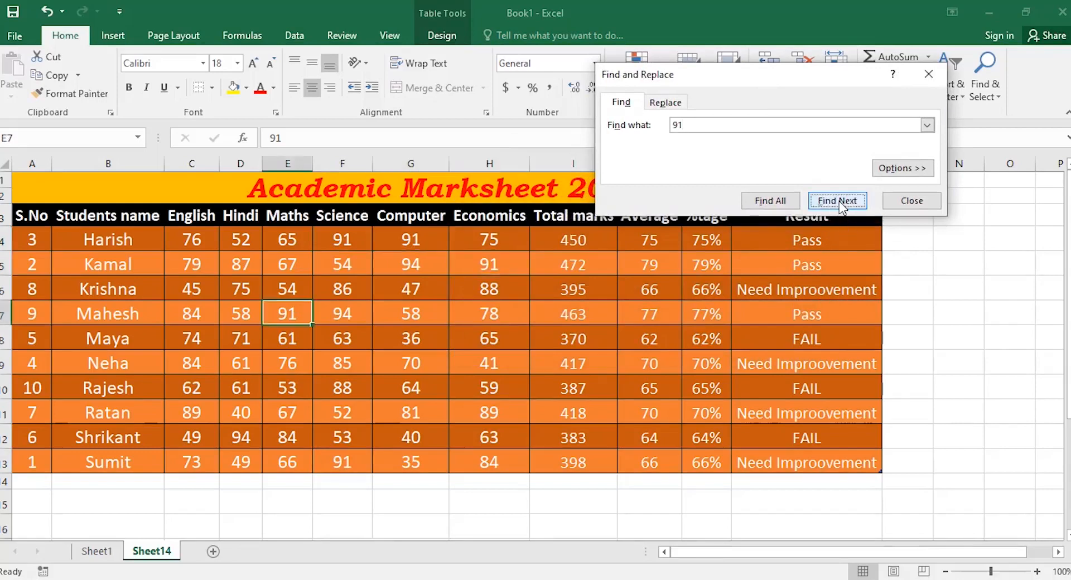
pyautogui.click(839, 201)
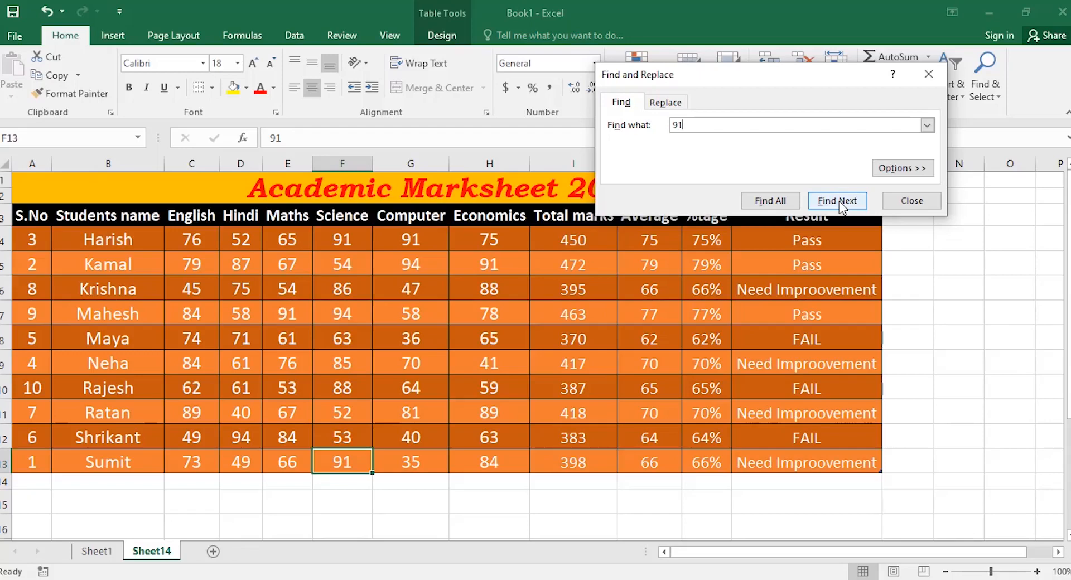
pyautogui.click(770, 201)
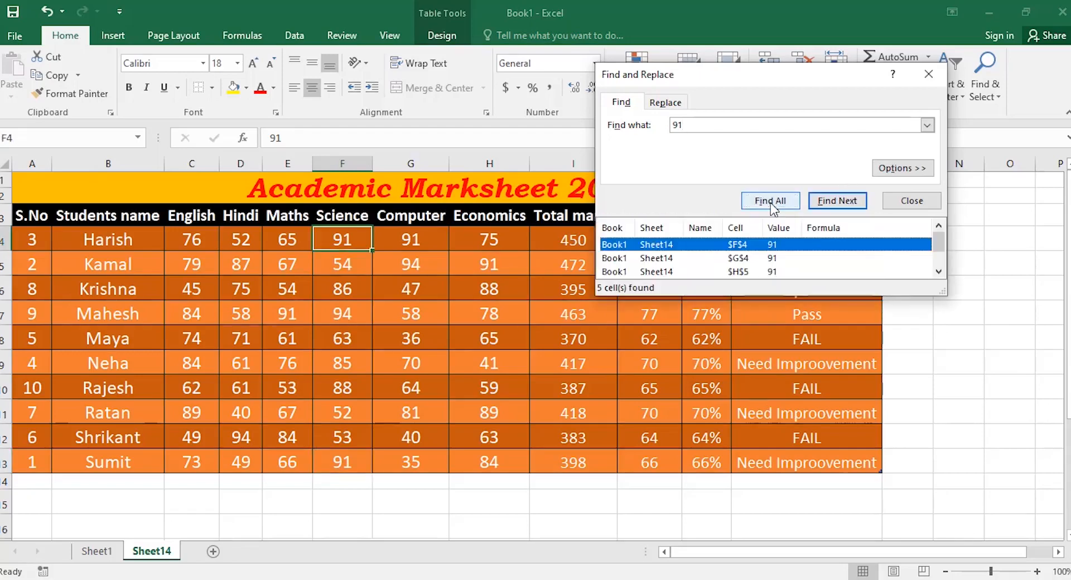
pyautogui.scroll(-1, 697, 257)
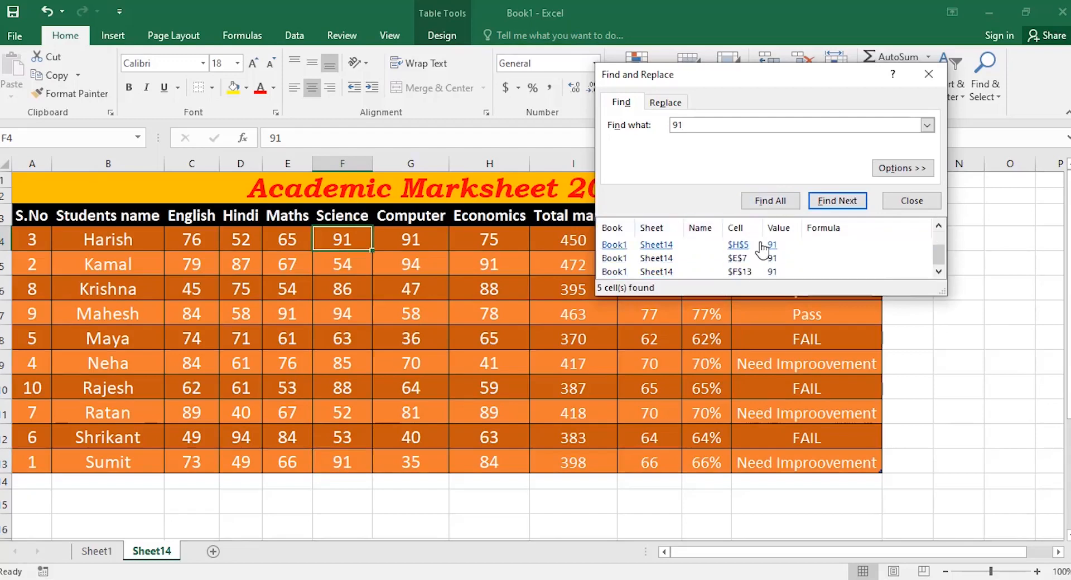
pyautogui.click(911, 201)
pyautogui.click(990, 95)
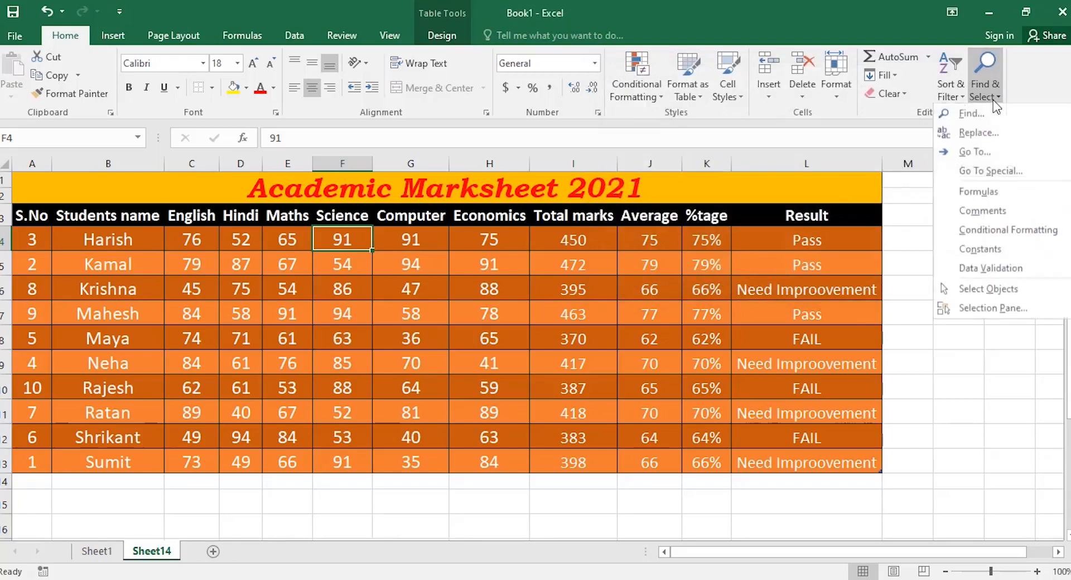
pyautogui.click(986, 136)
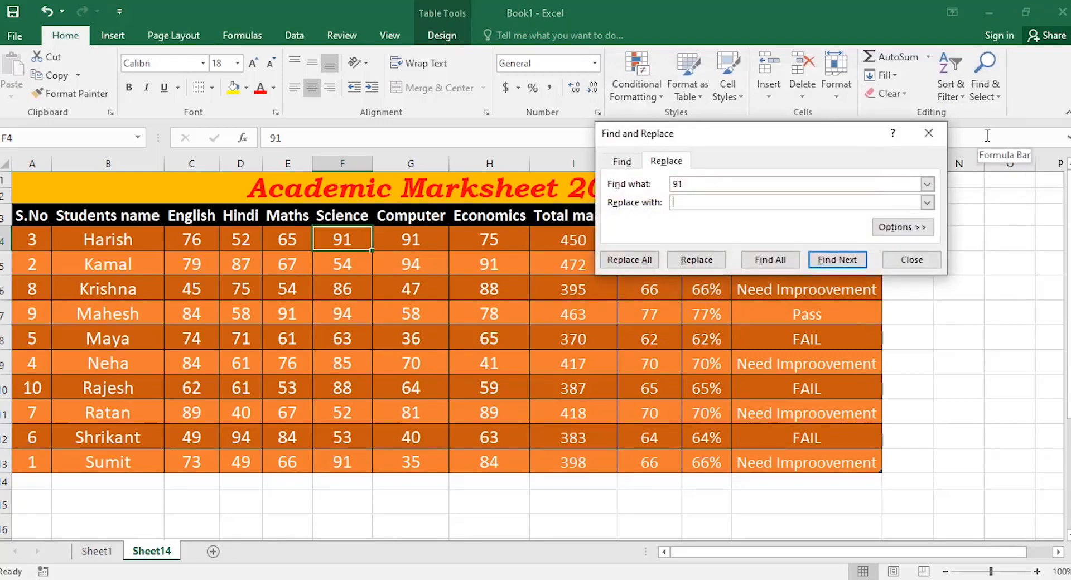
pyautogui.write('92')
pyautogui.press('Return')
pyautogui.click(641, 262)
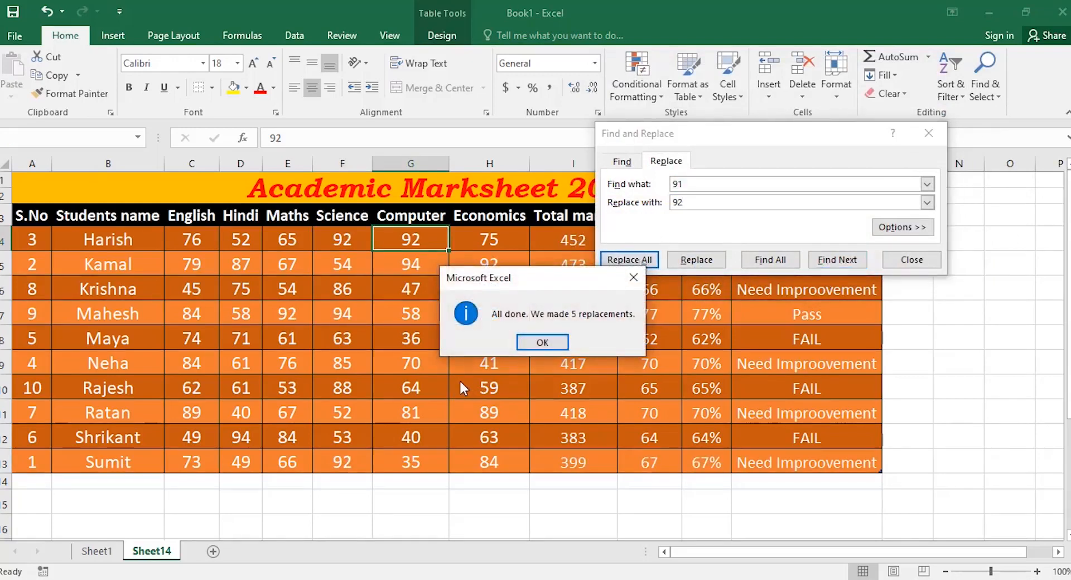
pyautogui.click(541, 342)
pyautogui.click(694, 184)
pyautogui.press('BackSpace')
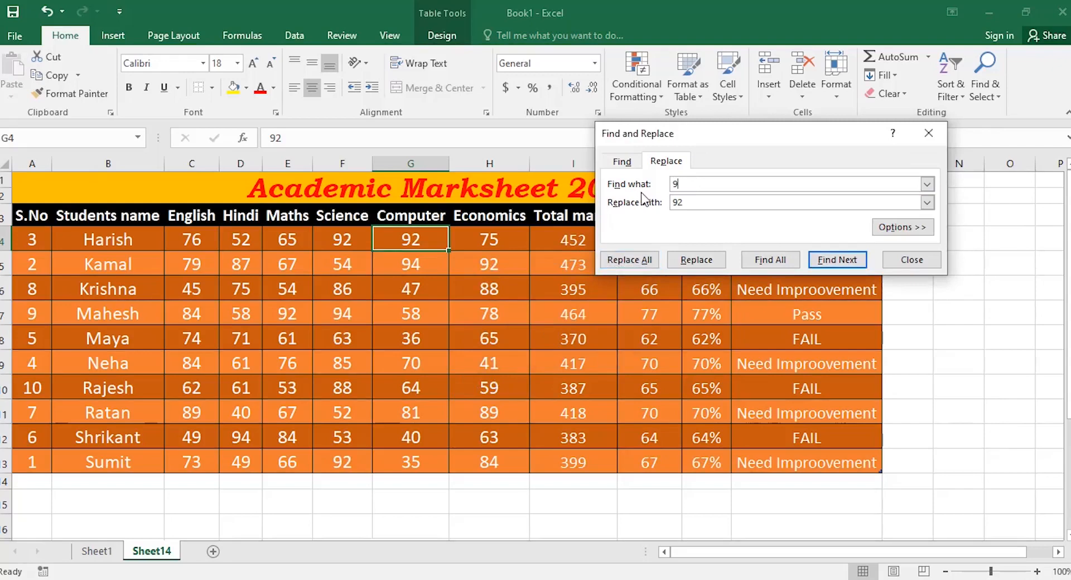
pyautogui.write('2')
pyautogui.click(695, 203)
pyautogui.press('BackSpace')
pyautogui.write('1')
pyautogui.click(637, 263)
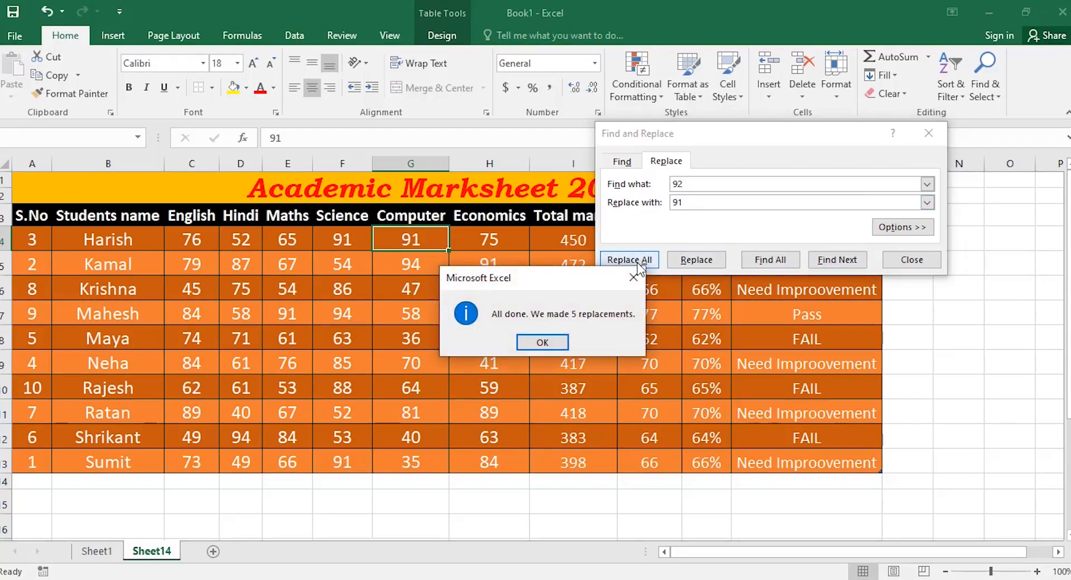
pyautogui.click(542, 342)
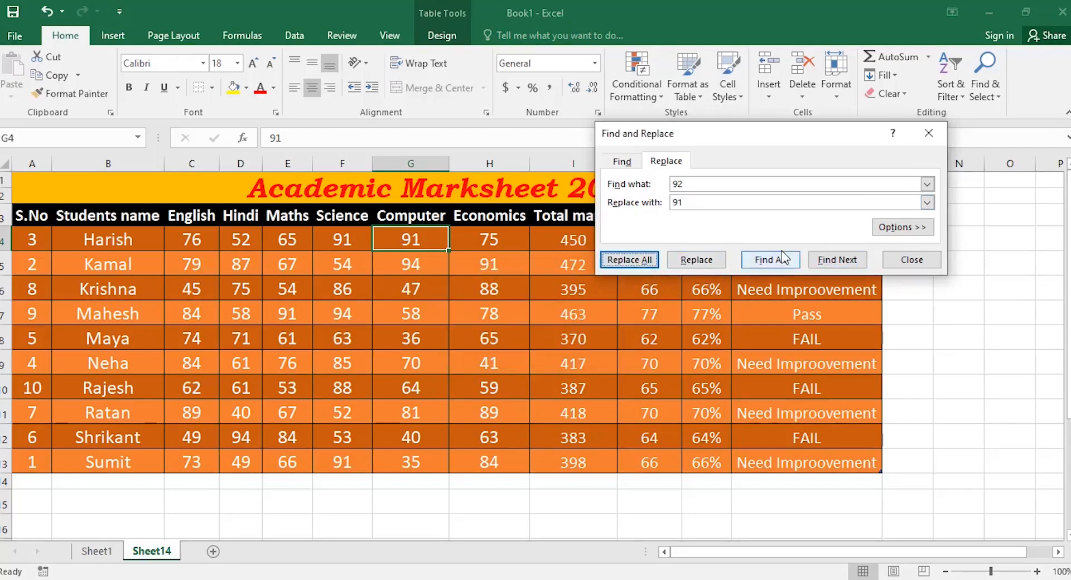
pyautogui.click(918, 273)
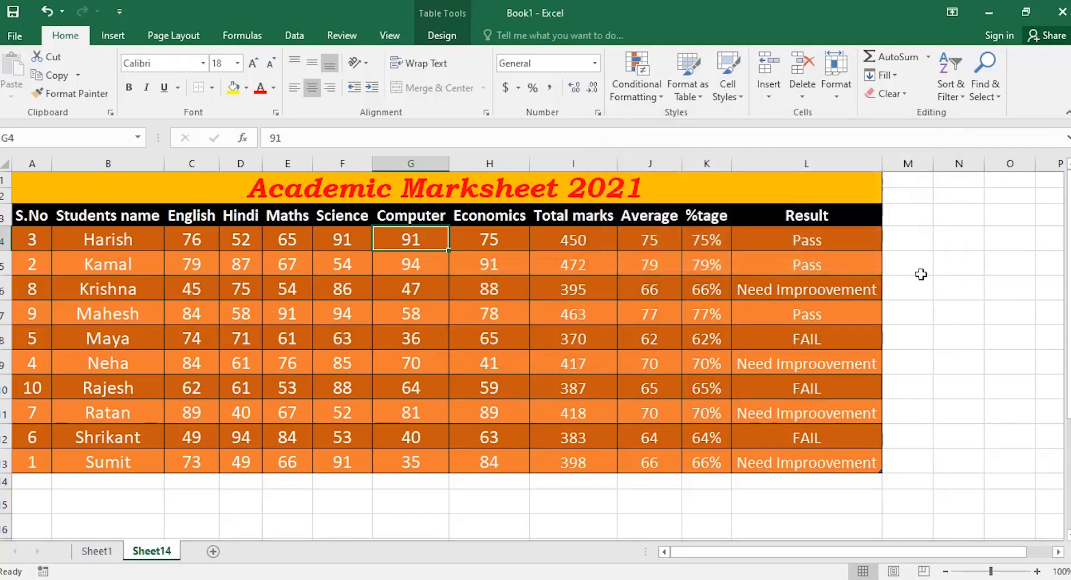